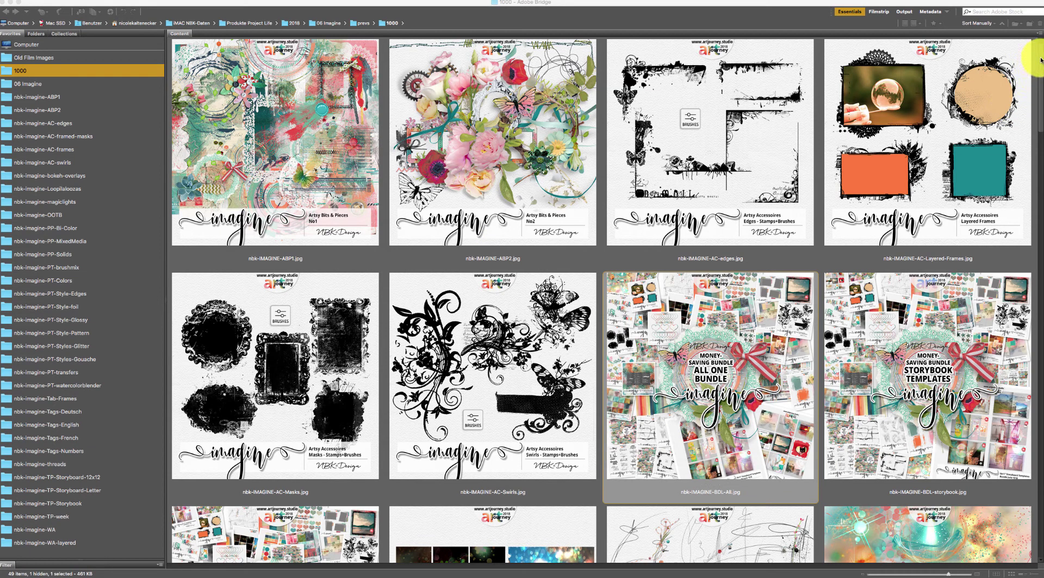
- Browse the kit previews in the 1000 folder and view nbk-IMAGINE-TPWeekly.jpg full screen, returning to the thumbnails
left_click_drag(1039, 59, 1030, 82)
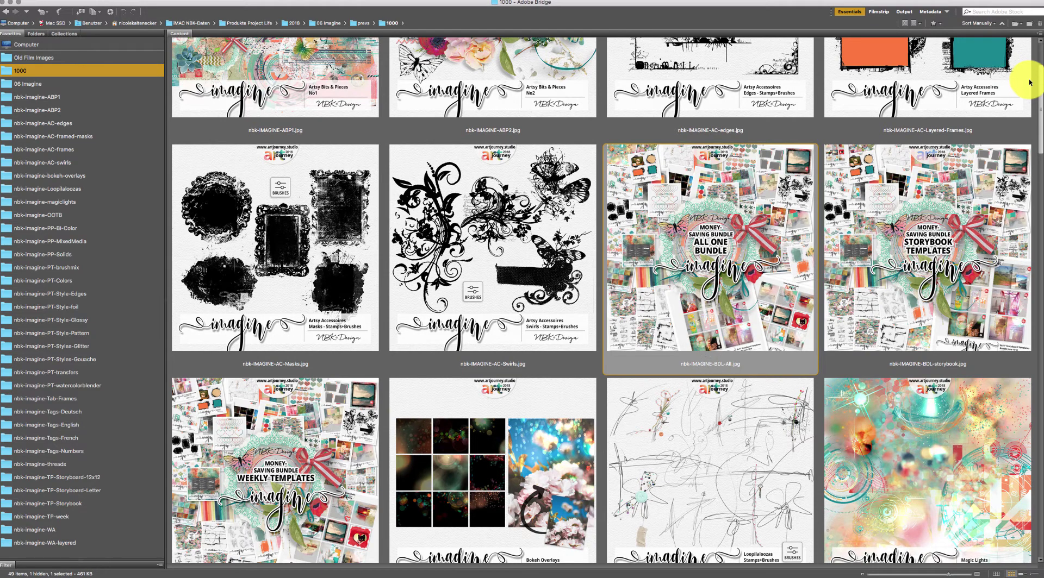
scroll(1029, 82, "down", 3)
left_click(321, 346)
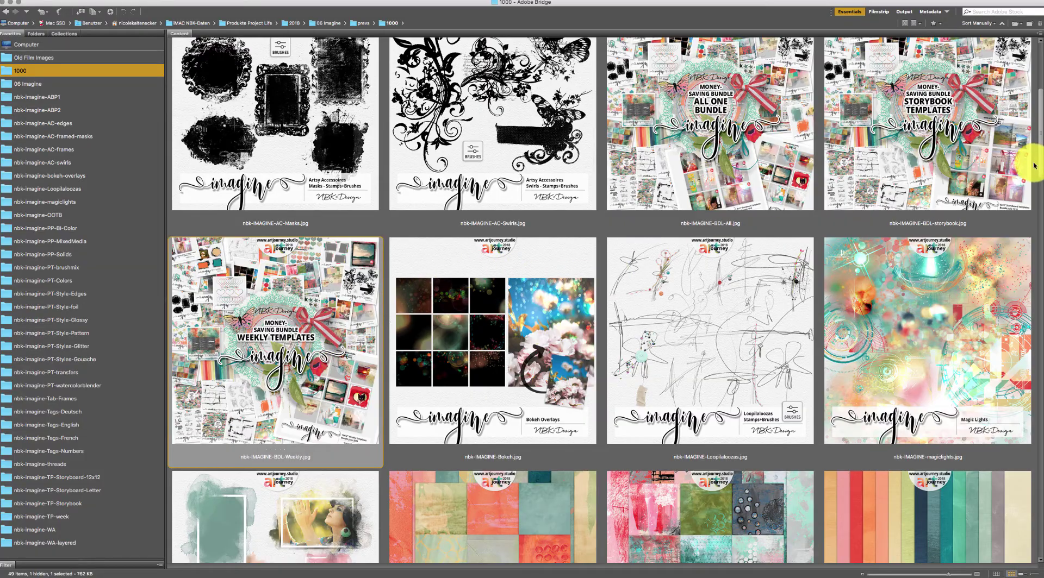
scroll(1019, 242, "down", 15)
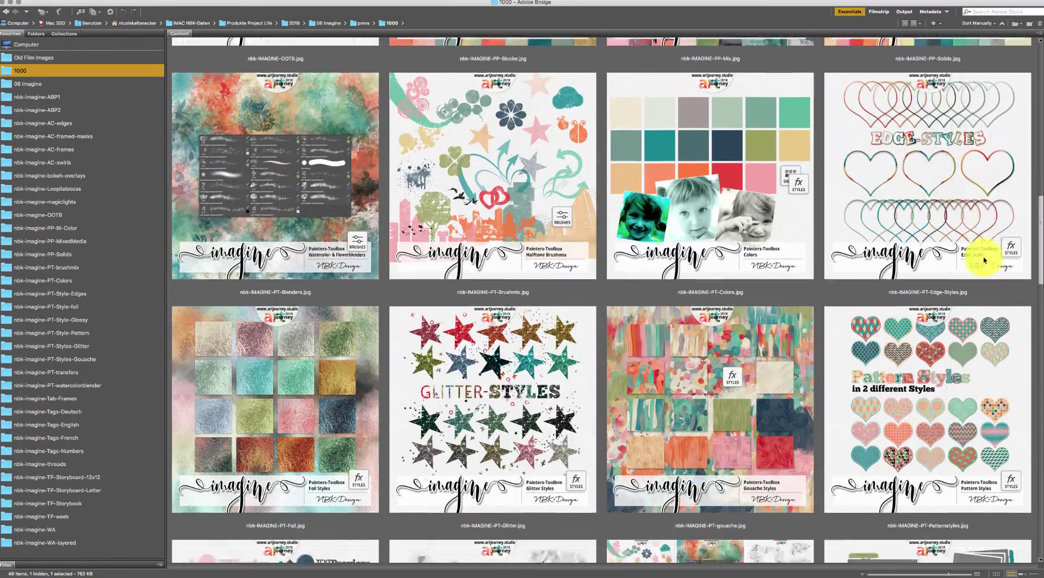
scroll(984, 261, "down", 20)
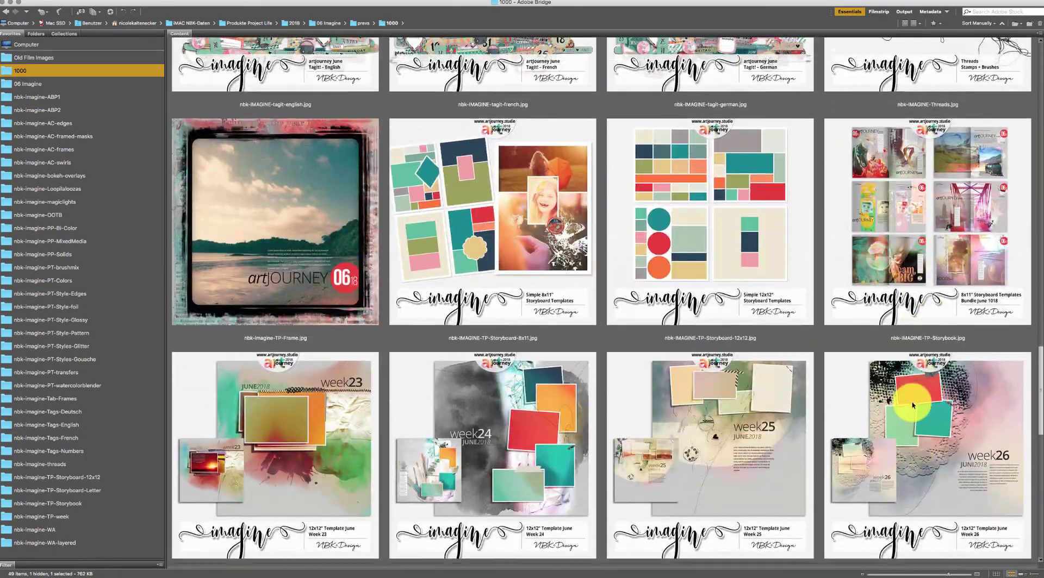
scroll(912, 416, "down", 15)
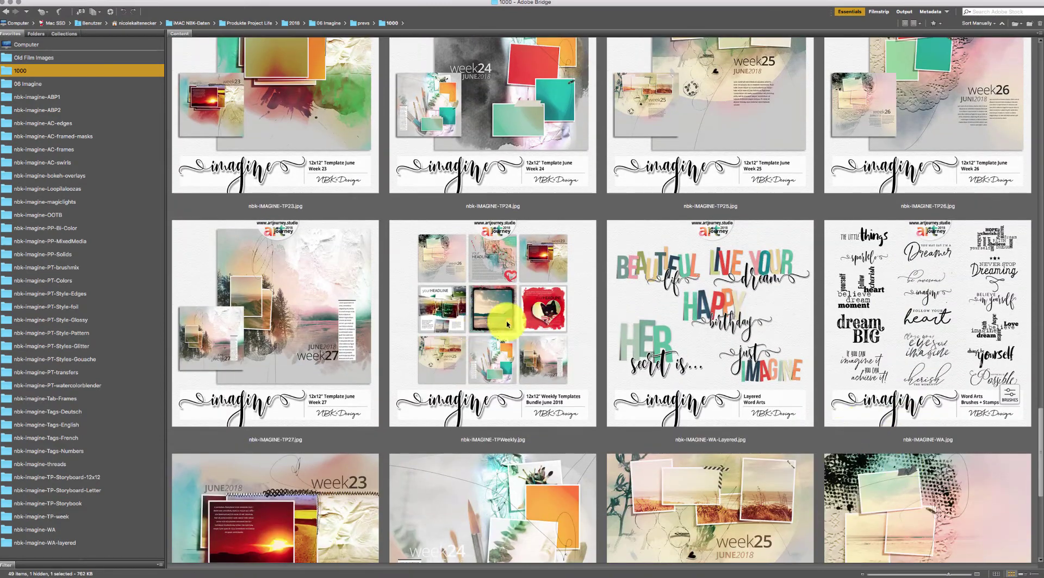
left_click(507, 325)
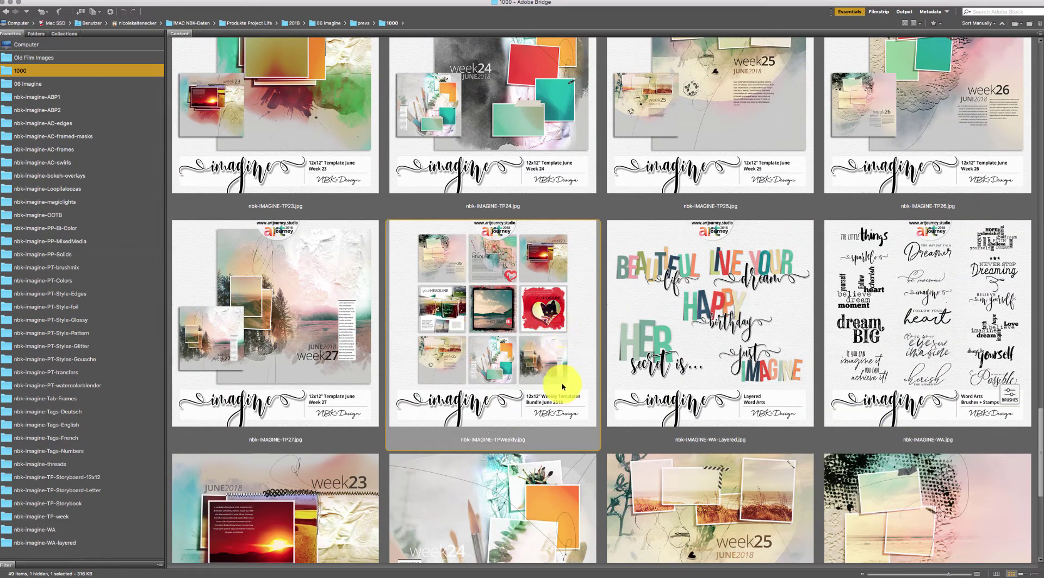
key("space")
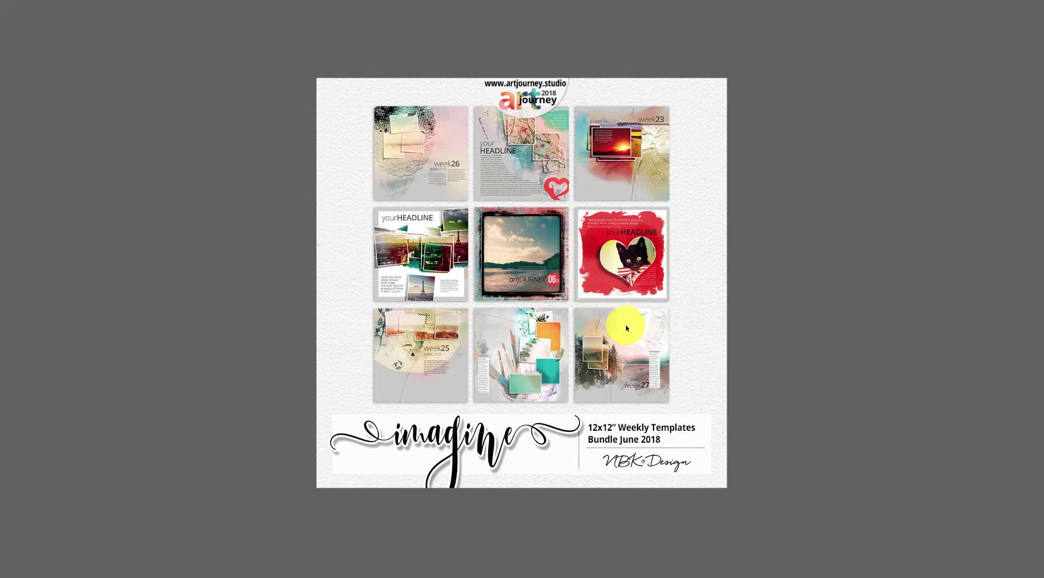
key("space")
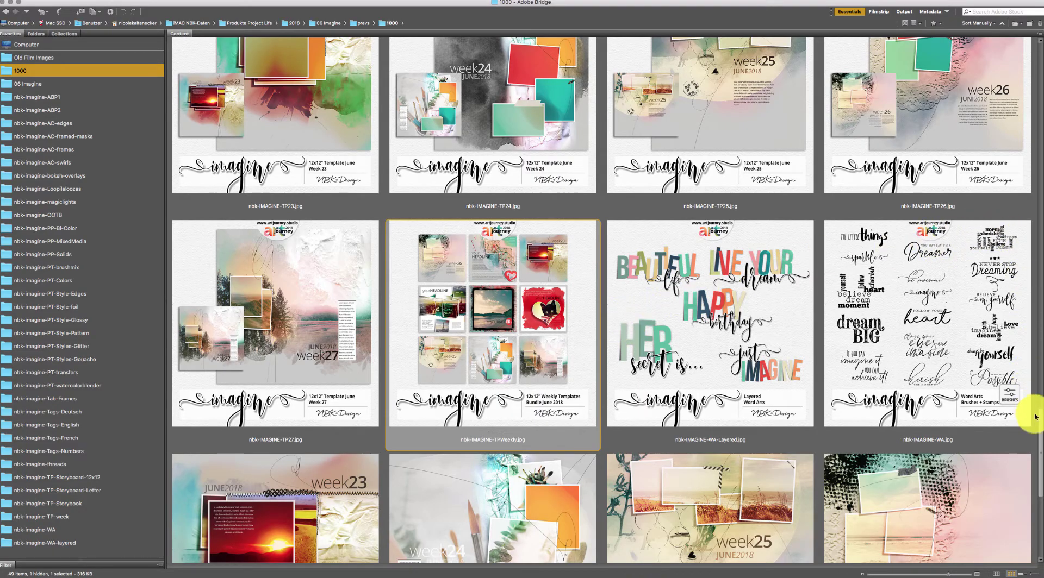
- View the storyboard templates bundle preview nbk-IMAGINE-TP-Storybook.jpg full screen and return to the thumbnails
left_click_drag(1039, 425, 1039, 424)
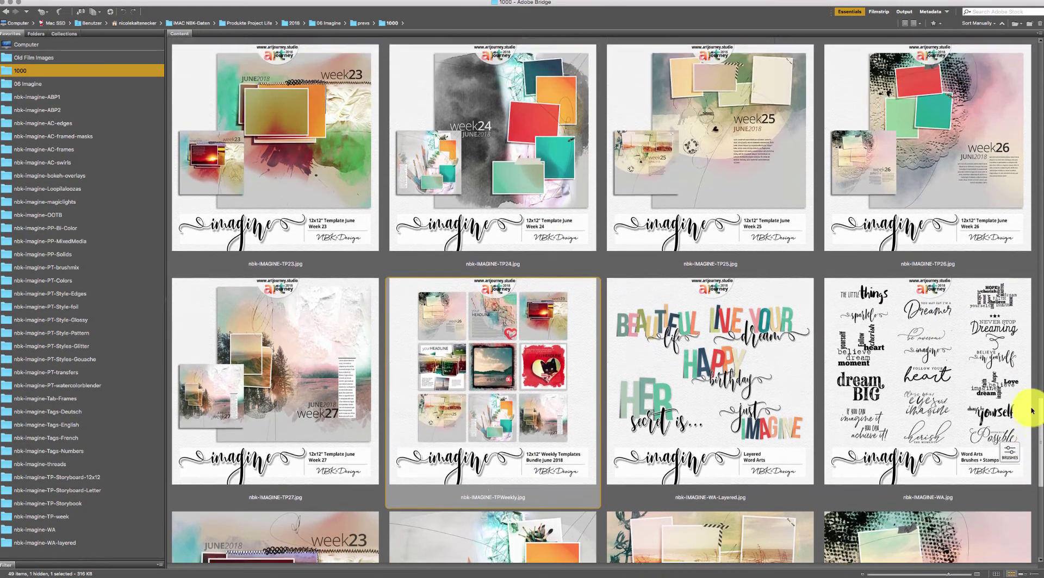
scroll(1013, 315, "up", 10)
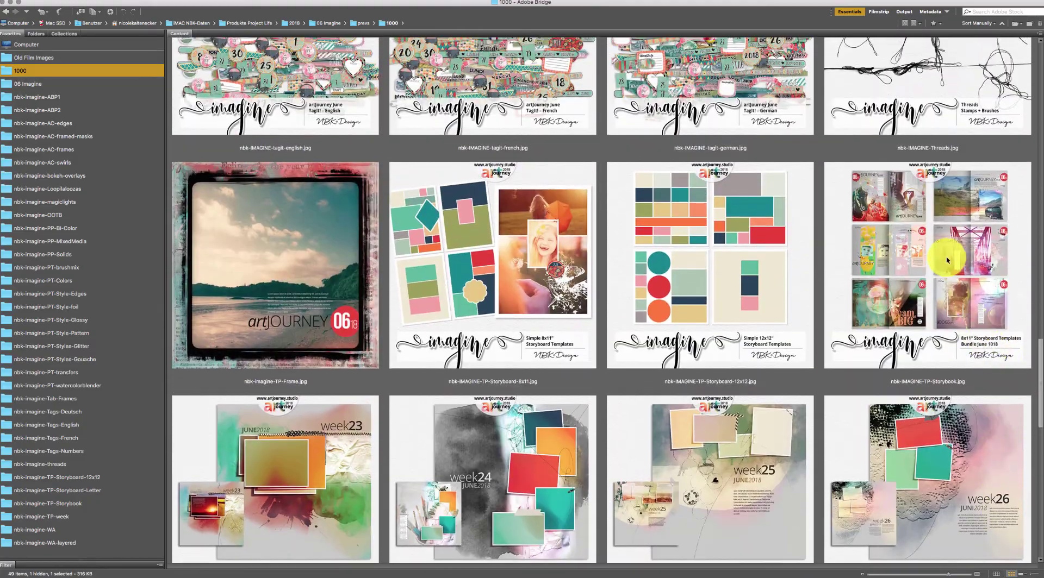
left_click(947, 261)
key("space")
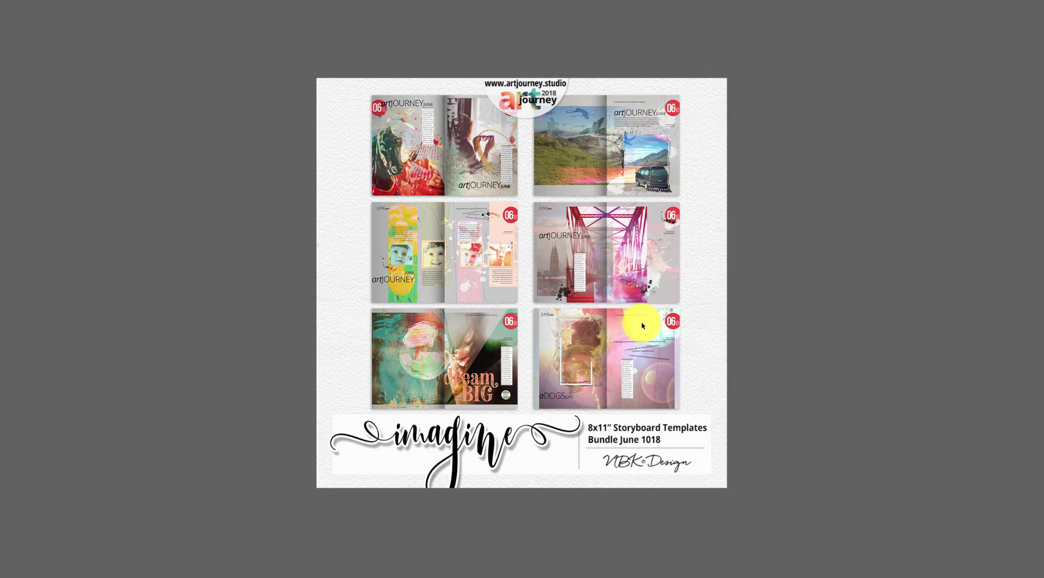
key("space")
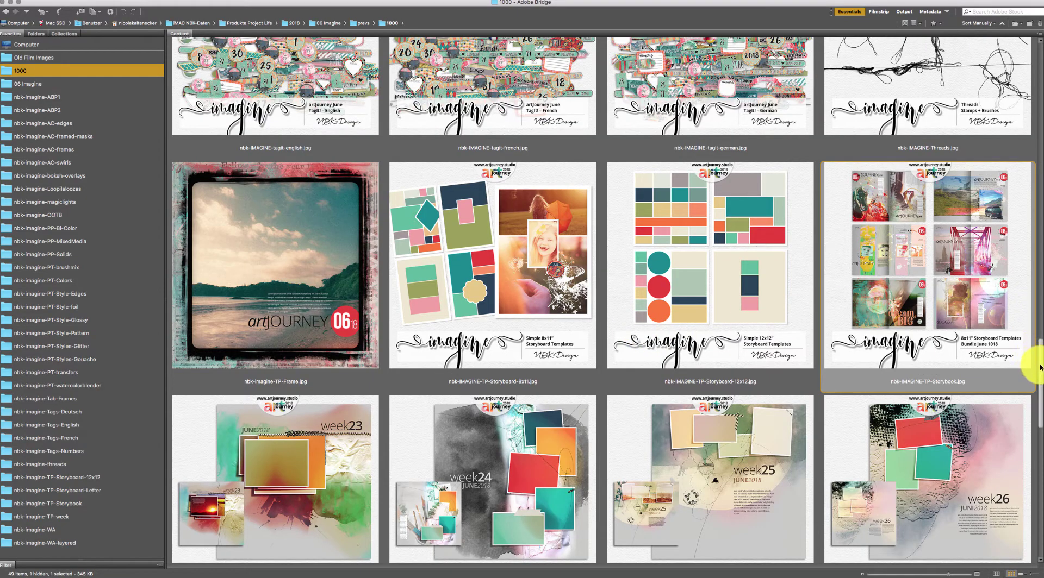
- Open the nbk-imagine-ABP1 folder and look over its first rows of images
left_click_drag(1032, 355, 977, 92)
scroll(977, 92, "up", 5)
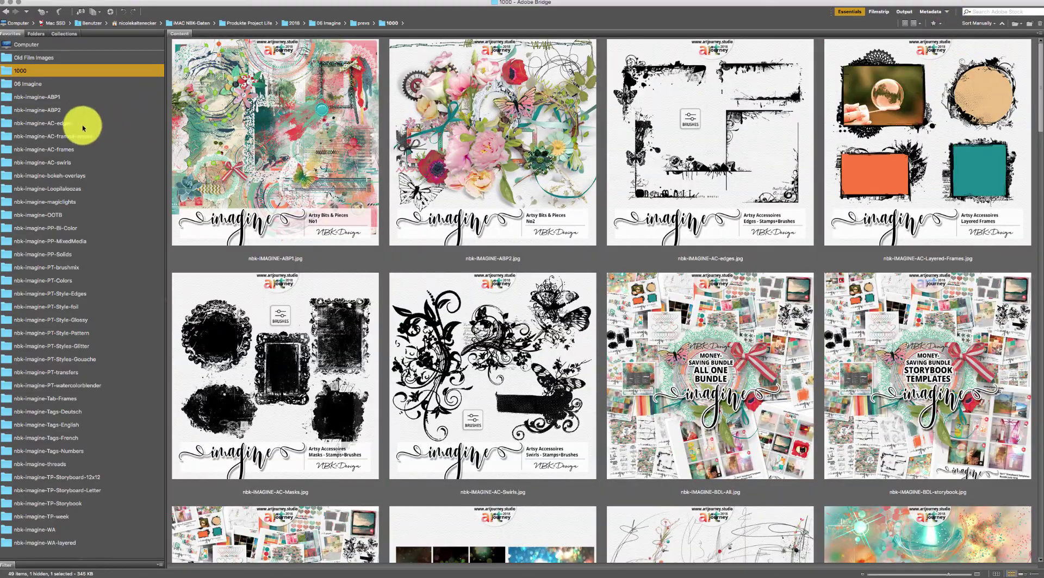
left_click(56, 98)
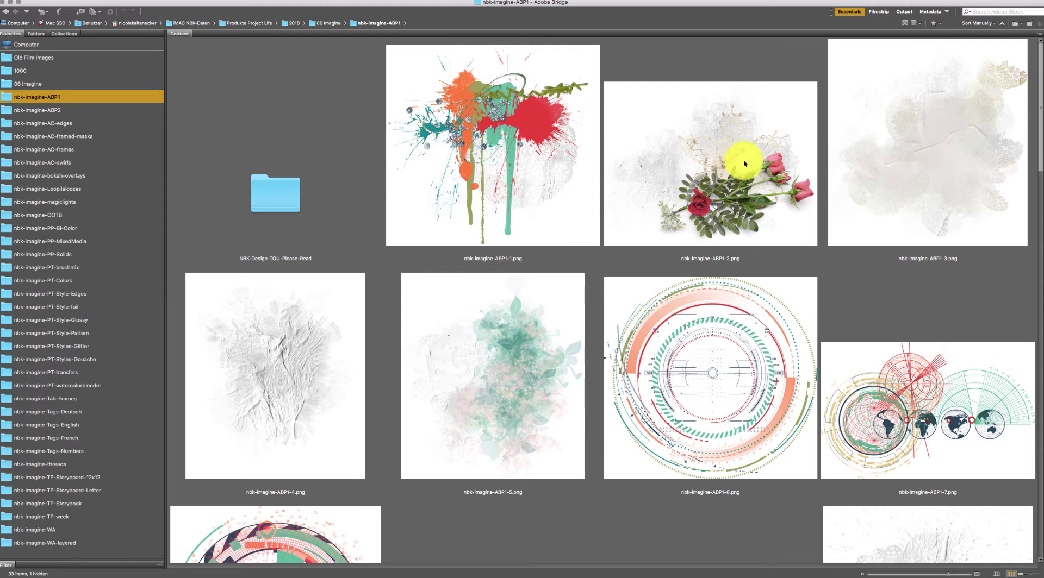
scroll(1040, 53, "down", 1)
left_click_drag(1040, 53, 951, 133)
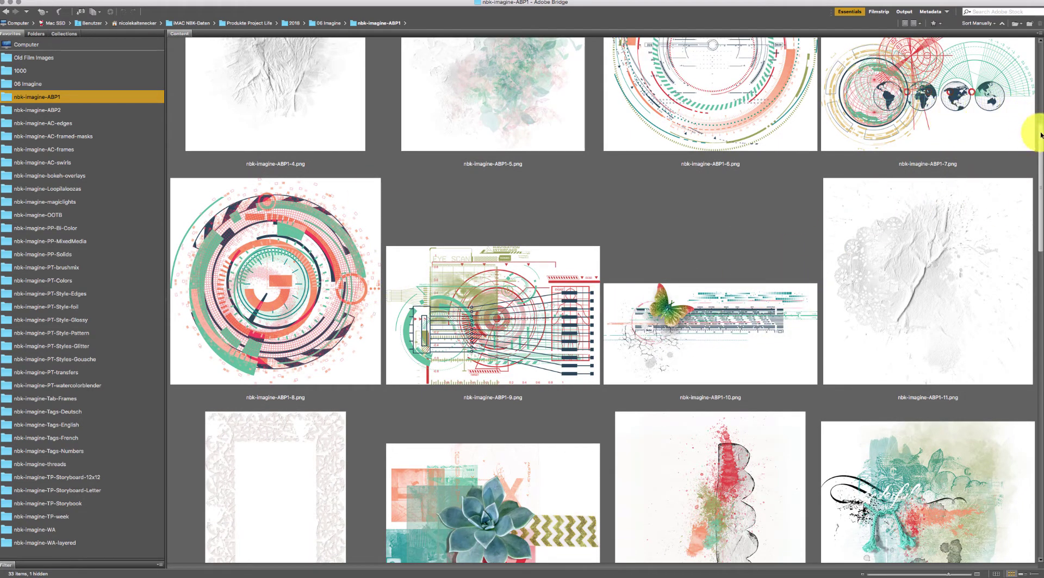
scroll(1022, 130, "up", 5)
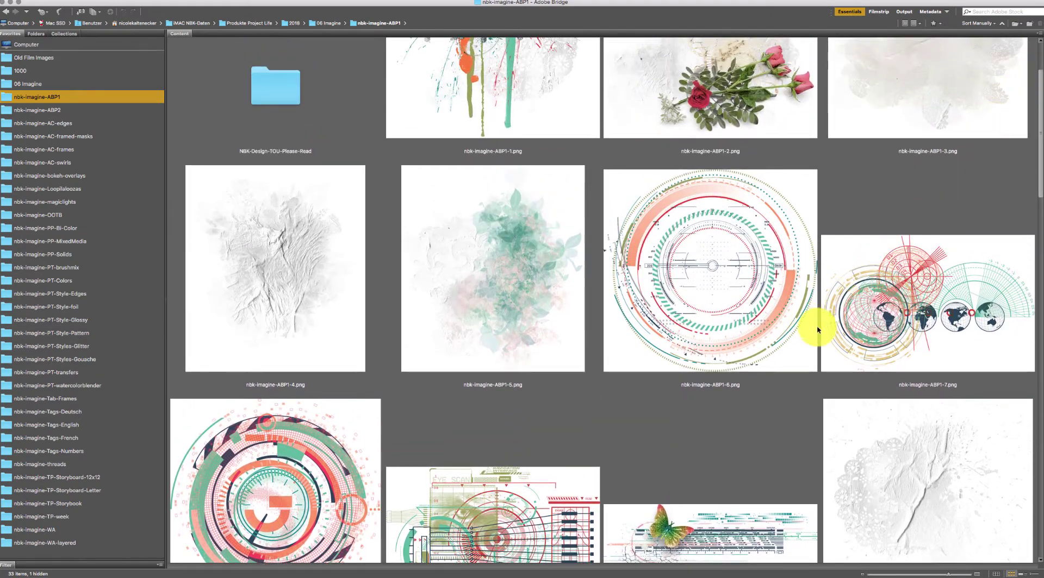
scroll(1035, 180, "down", 1)
scroll(1035, 182, "up", 1)
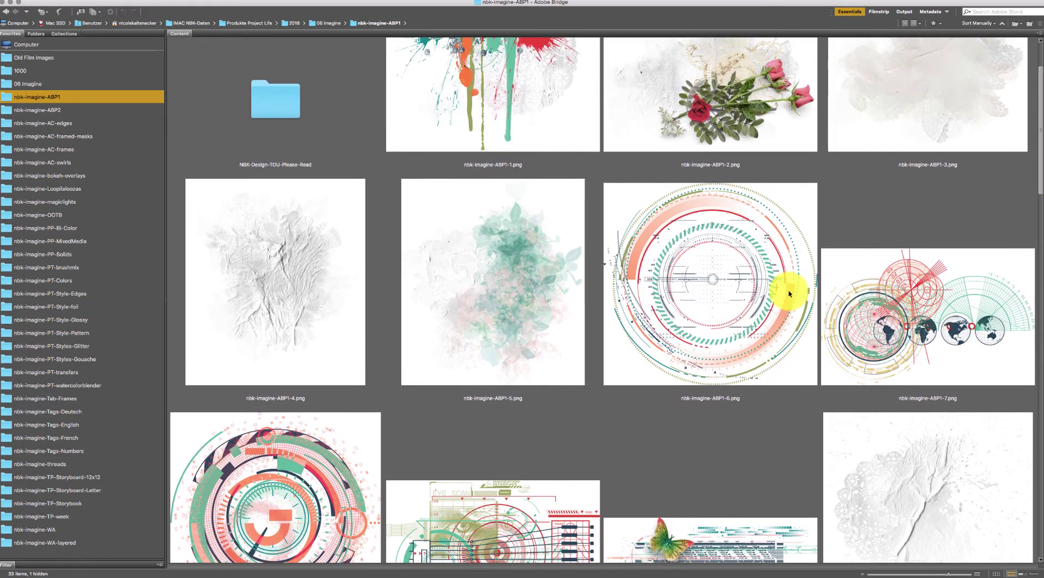
- Inspect nbk-imagine-ABP1-6.png full screen at higher magnification, then select nbk-imagine-ABP1-5.png among the thumbnails
left_click(792, 291)
key("space")
scroll(1043, 122, "up", 3)
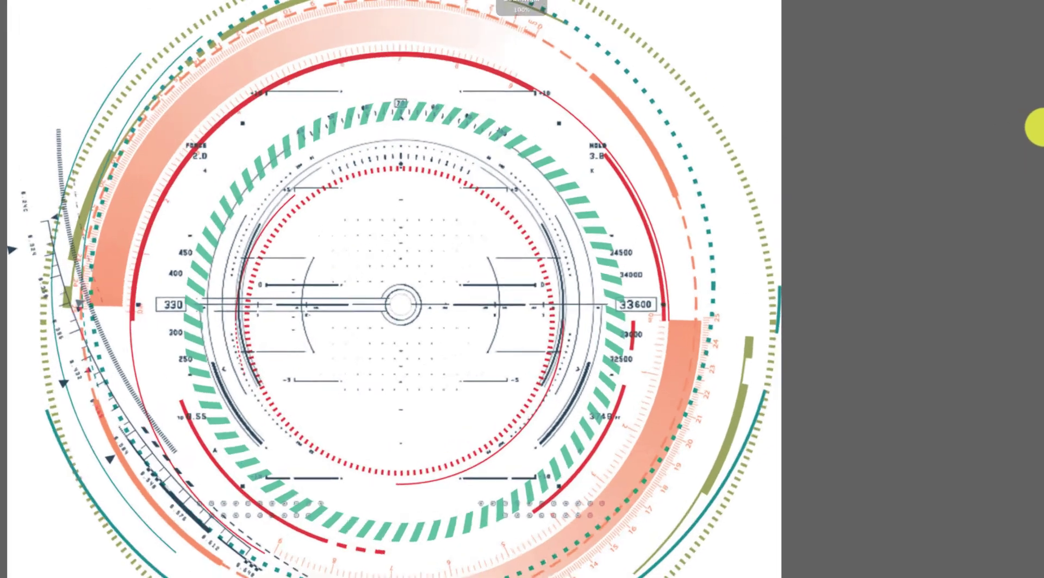
scroll(326, 329, "down", 3)
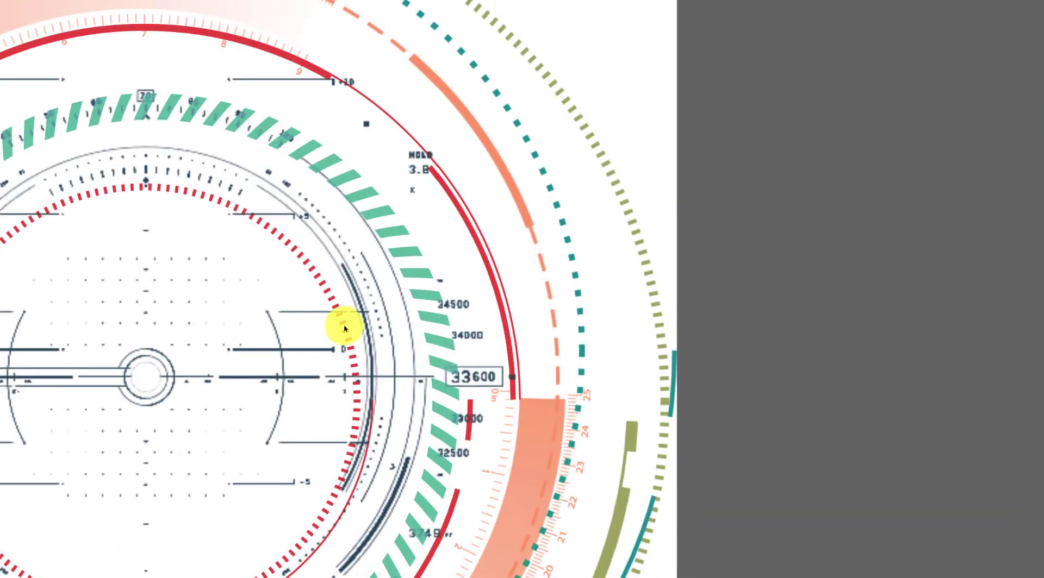
key("space")
left_click(375, 321)
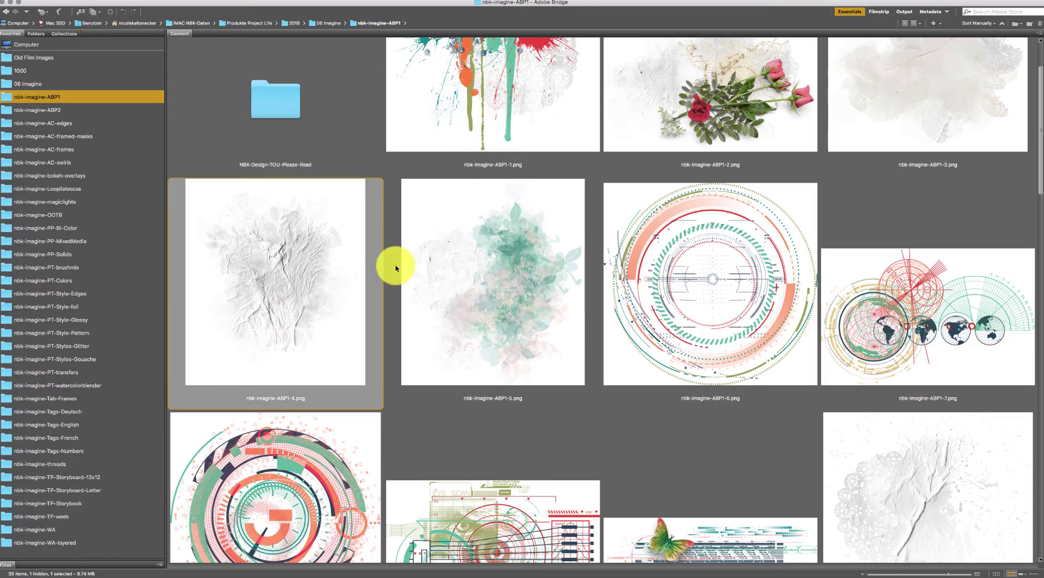
left_click(511, 280)
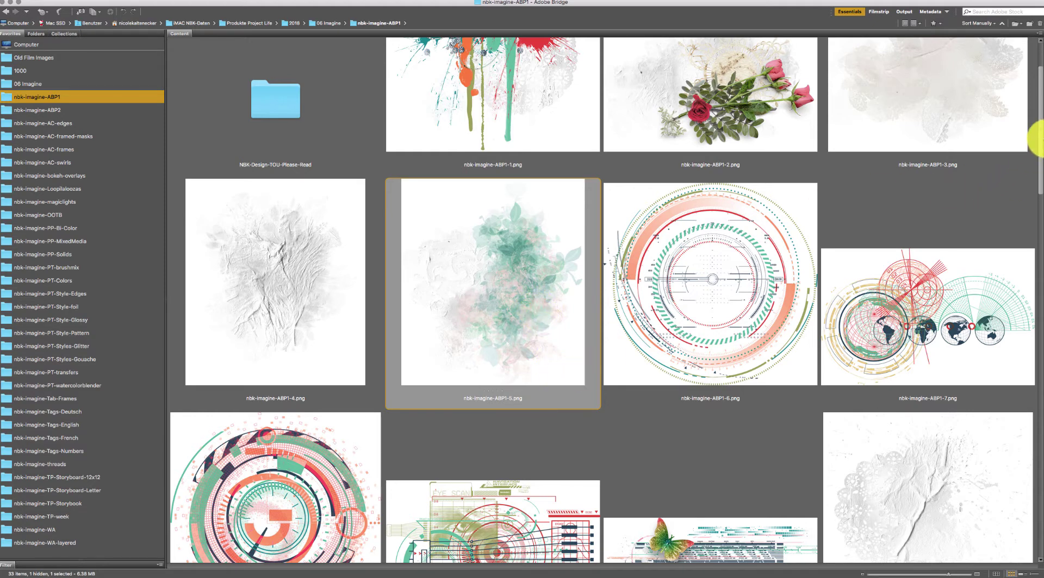
- View the lace frame nbk-imagine-ABP1-12.png full screen and return to the thumbnails
left_click_drag(1040, 142, 994, 220)
scroll(995, 223, "down", 4)
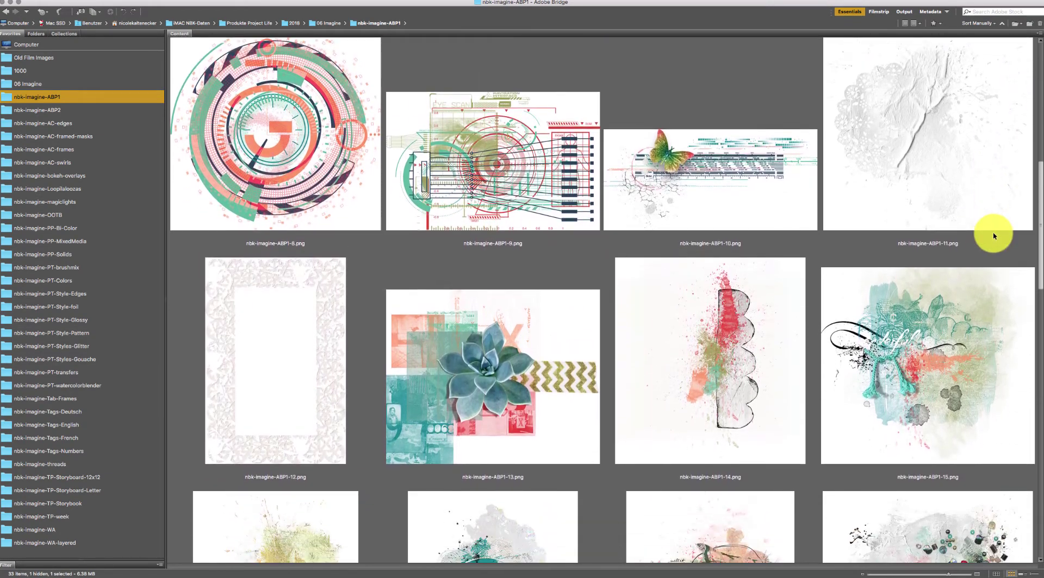
left_click(355, 255)
key("space")
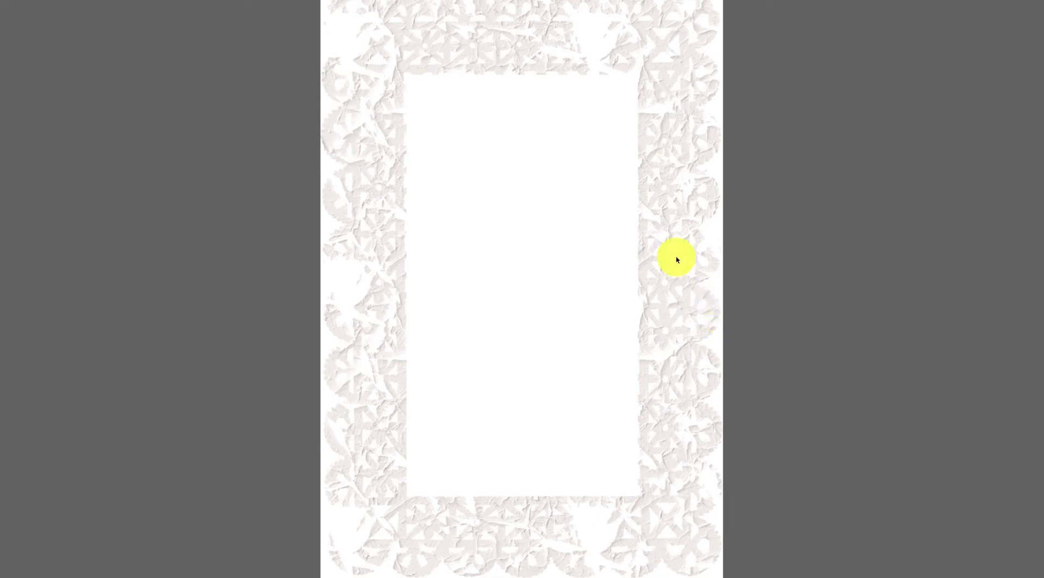
key("space")
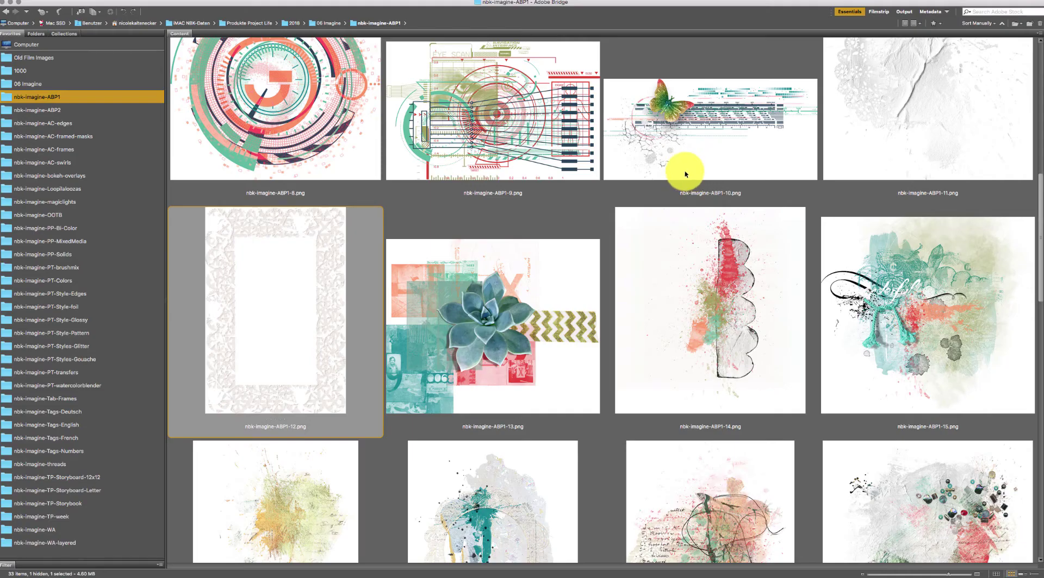
- Open nbk-imagine-ABP1-12.png in Photoshop to show its transparency, then switch back to Adobe Bridge
double_click(329, 315)
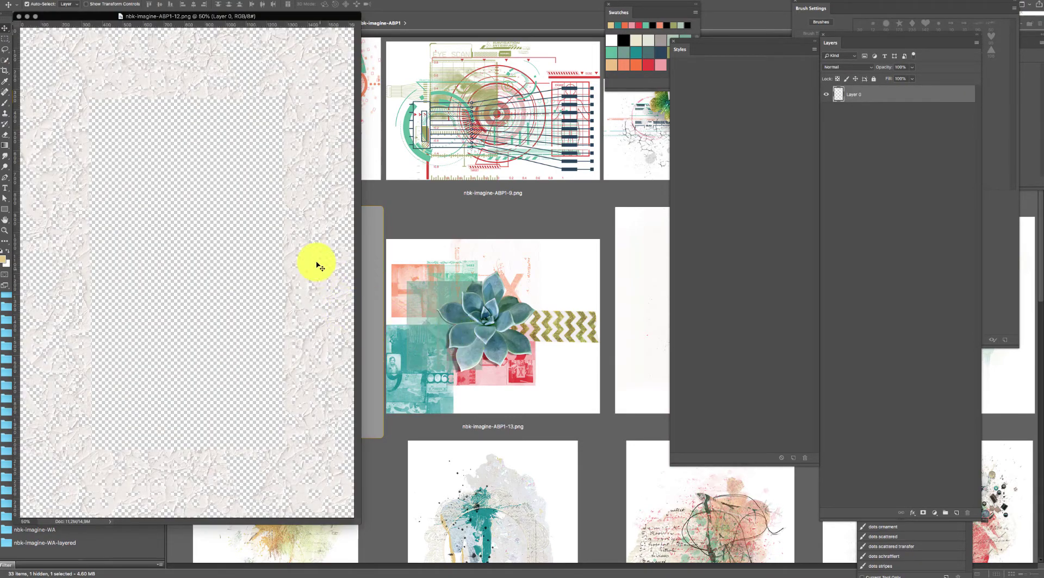
left_click(435, 289)
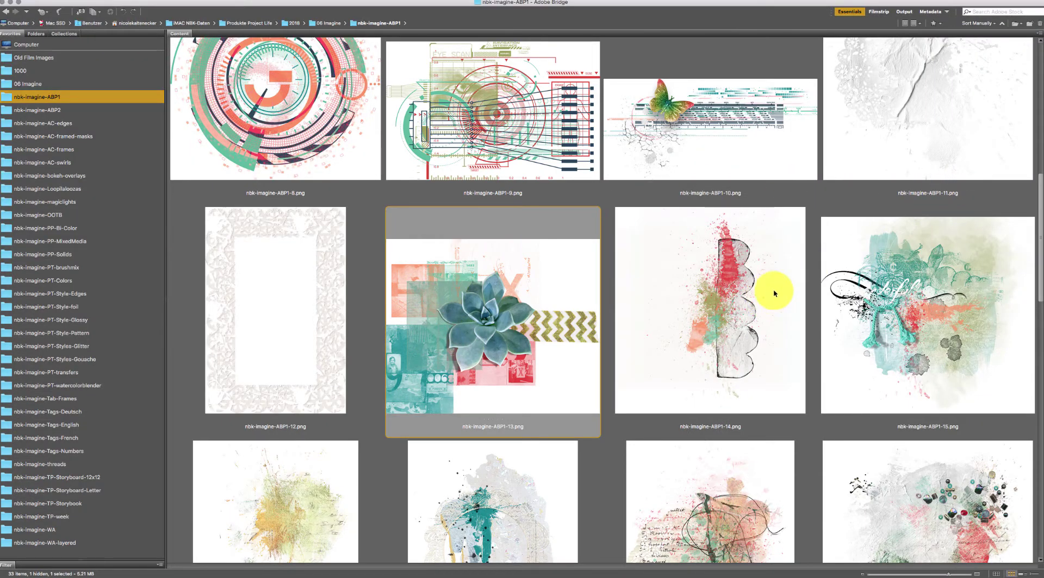
left_click(1037, 190)
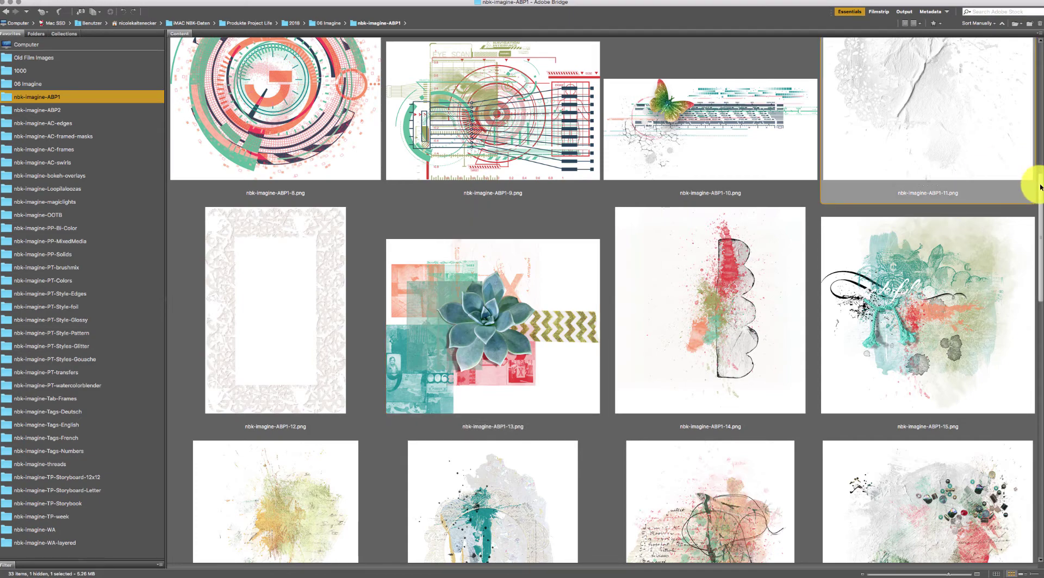
- Look through the remaining images of the nbk-imagine-ABP1 folder down to the last rows
scroll(1030, 195, "down", 5)
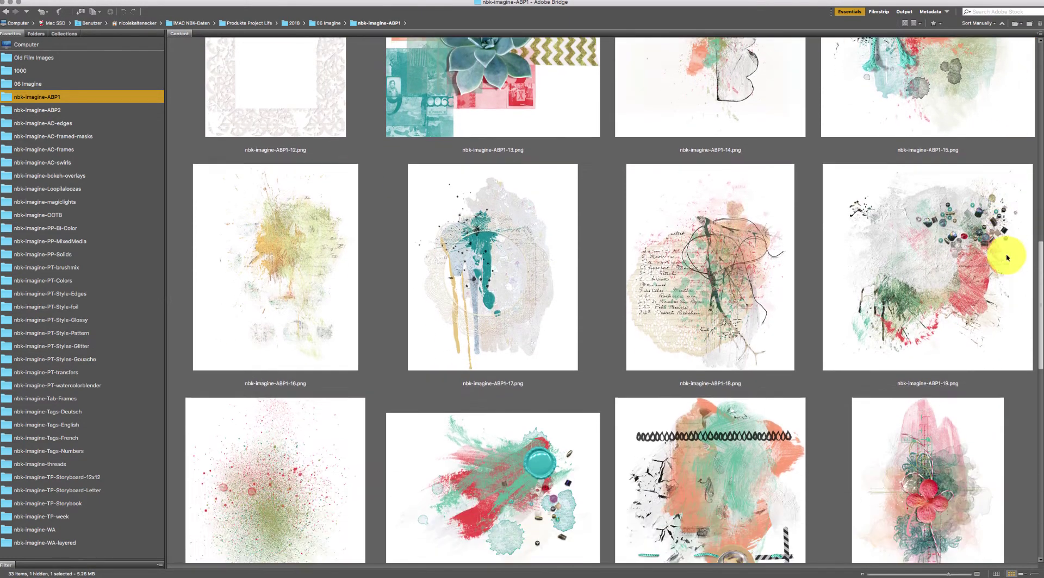
scroll(1003, 261, "down", 3)
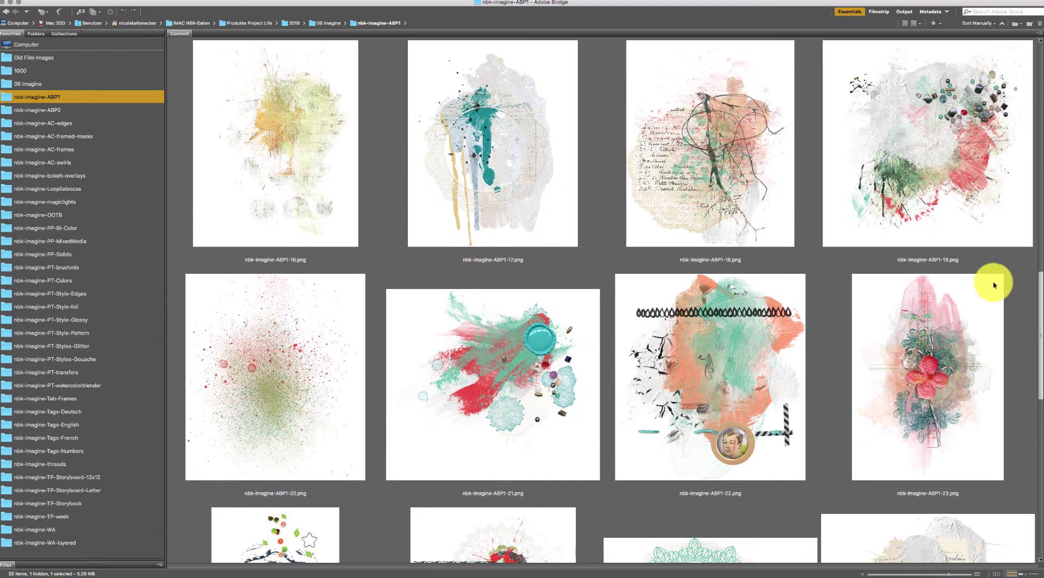
scroll(994, 288, "down", 3)
scroll(993, 321, "down", 3)
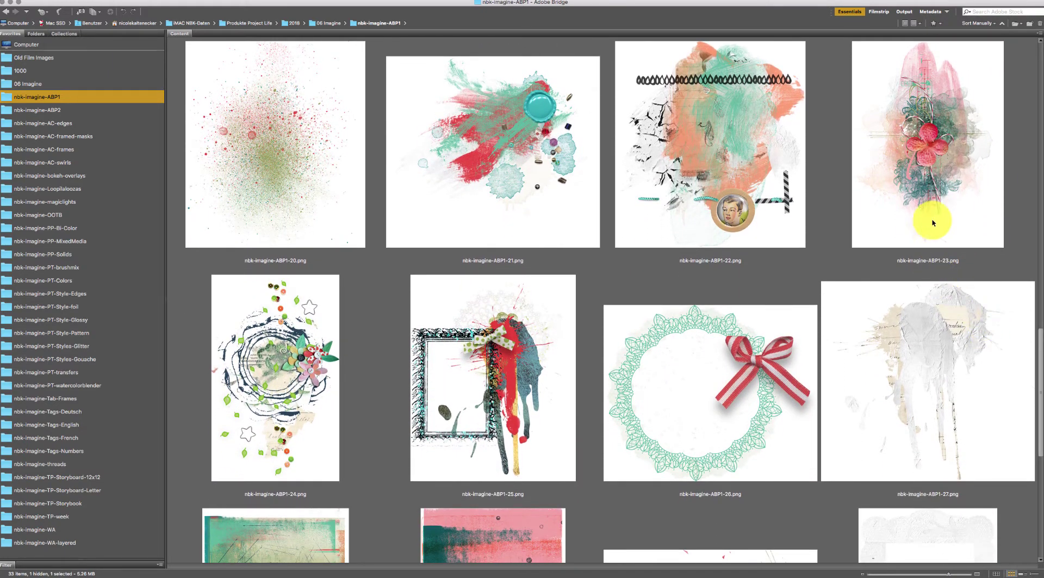
scroll(1028, 331, "down", 1)
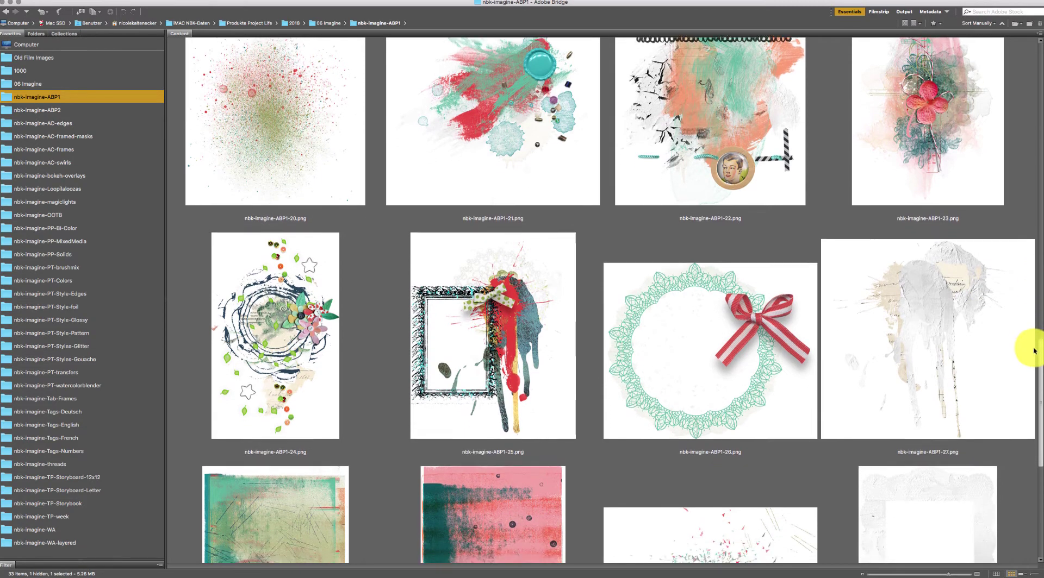
scroll(1033, 354, "down", 3)
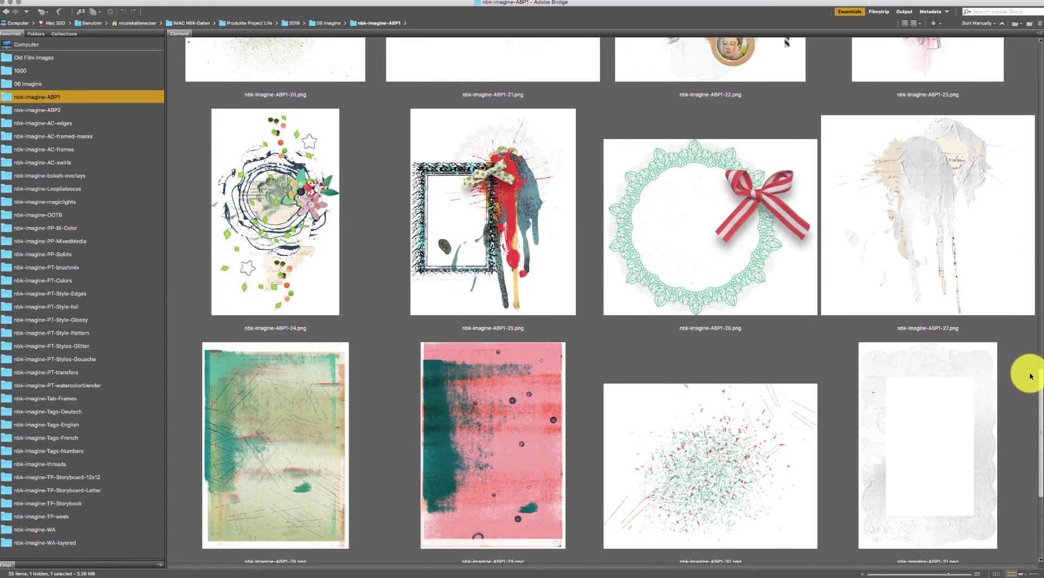
scroll(1027, 378, "down", 1)
- Open the pink and teal painted image nbk-imagine-ABP1-29.png in Photoshop, then switch back to Adobe Bridge
left_click(506, 363)
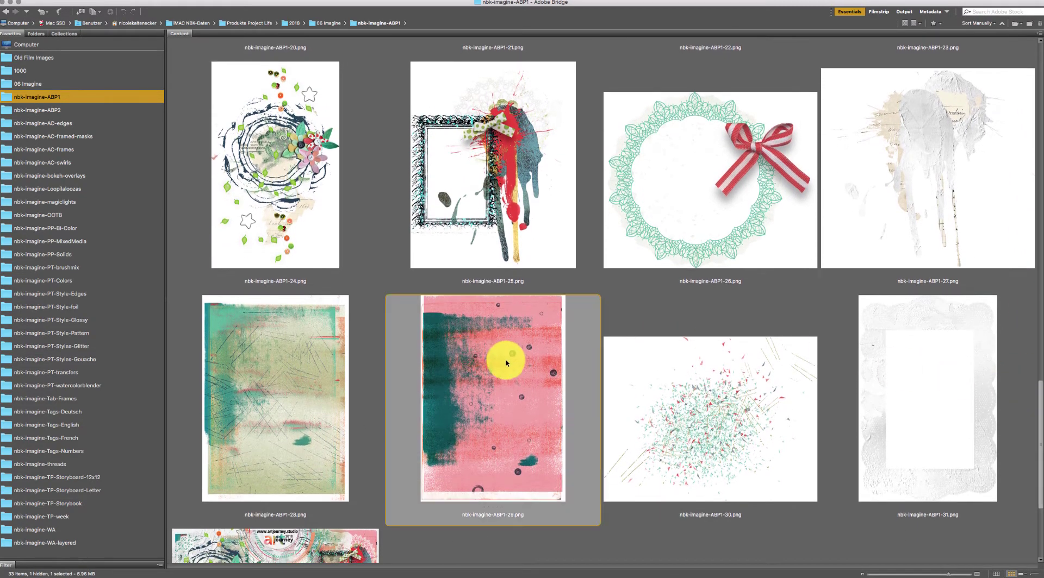
double_click(506, 363)
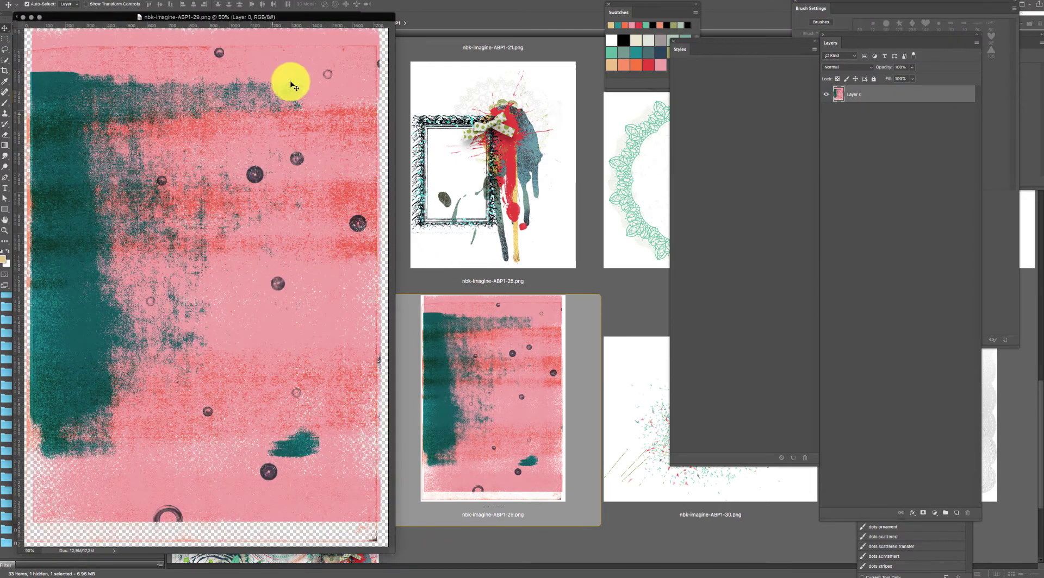
left_click(481, 327)
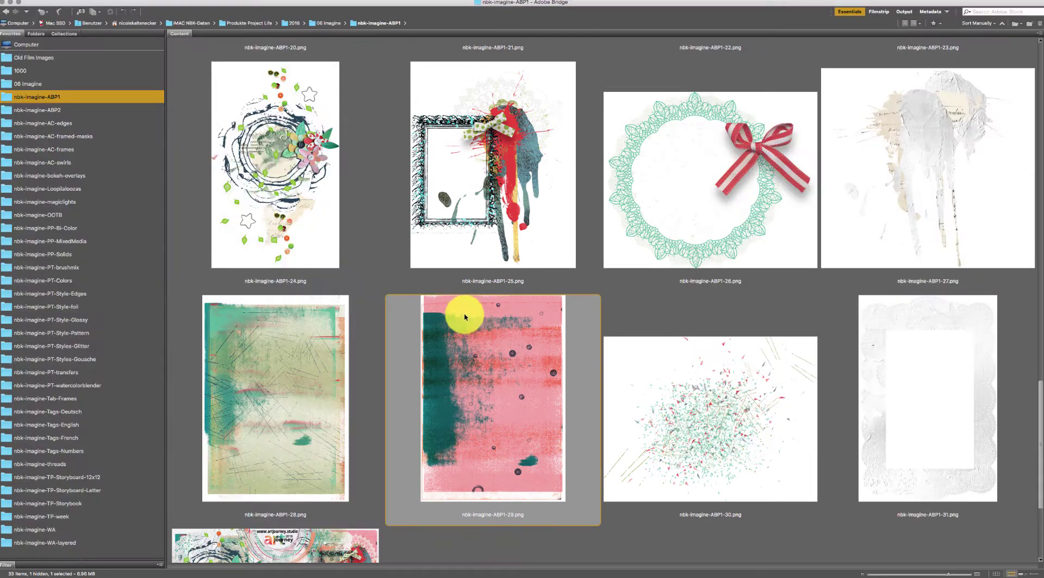
- Open nbk-imagine-ABP1-28.png, nbk-imagine-ABP1-25.png and nbk-imagine-ABP1-30.png in Photoshop, switching back to Adobe Bridge after each one
double_click(322, 350)
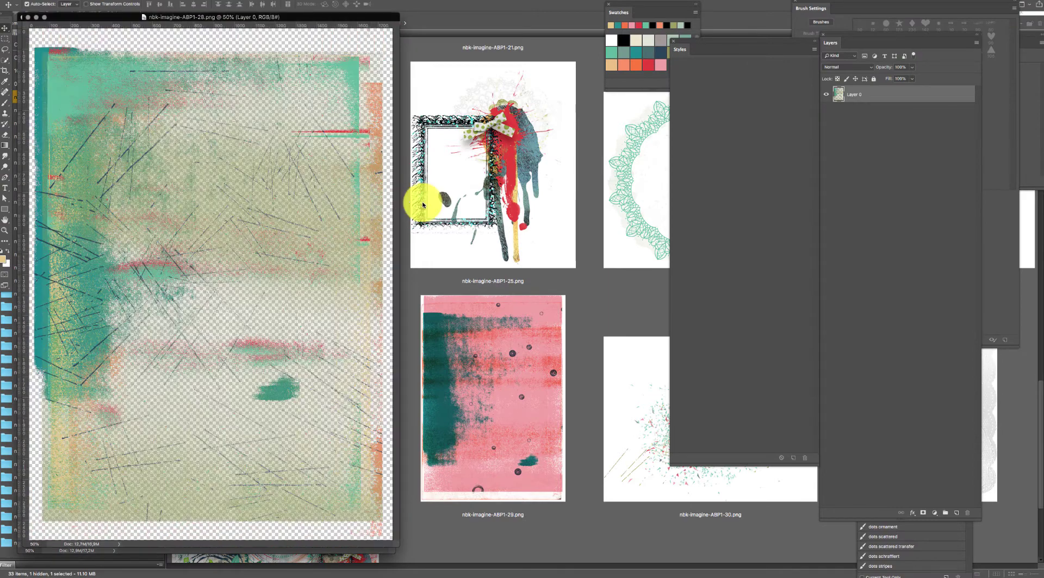
left_click(423, 204)
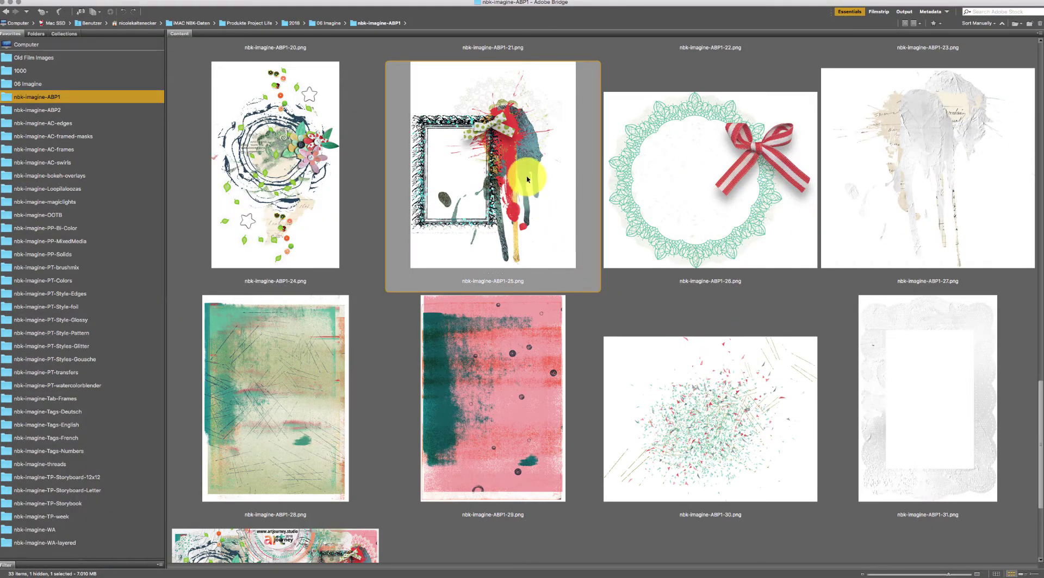
double_click(526, 138)
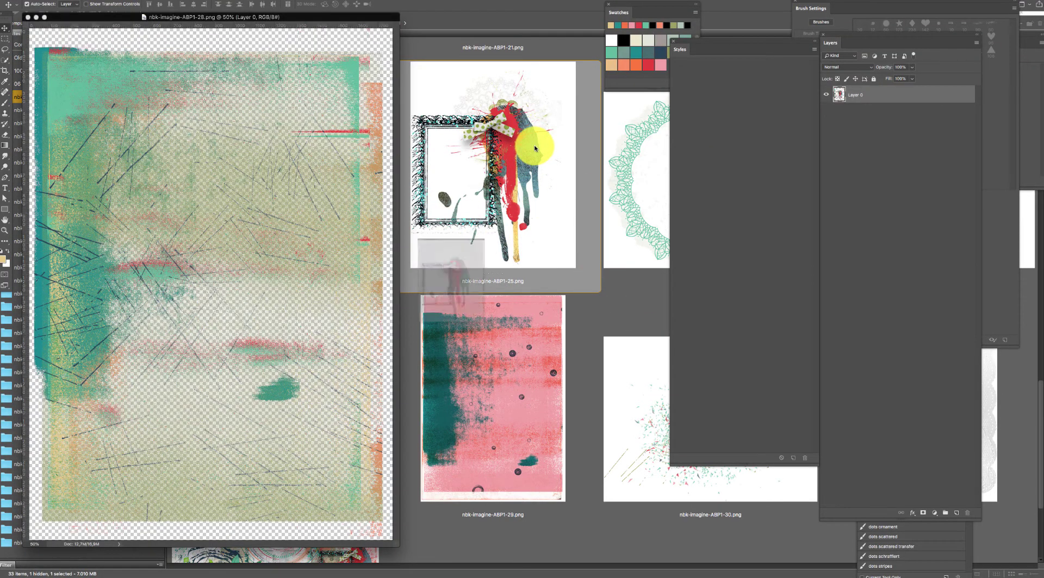
left_click(577, 318)
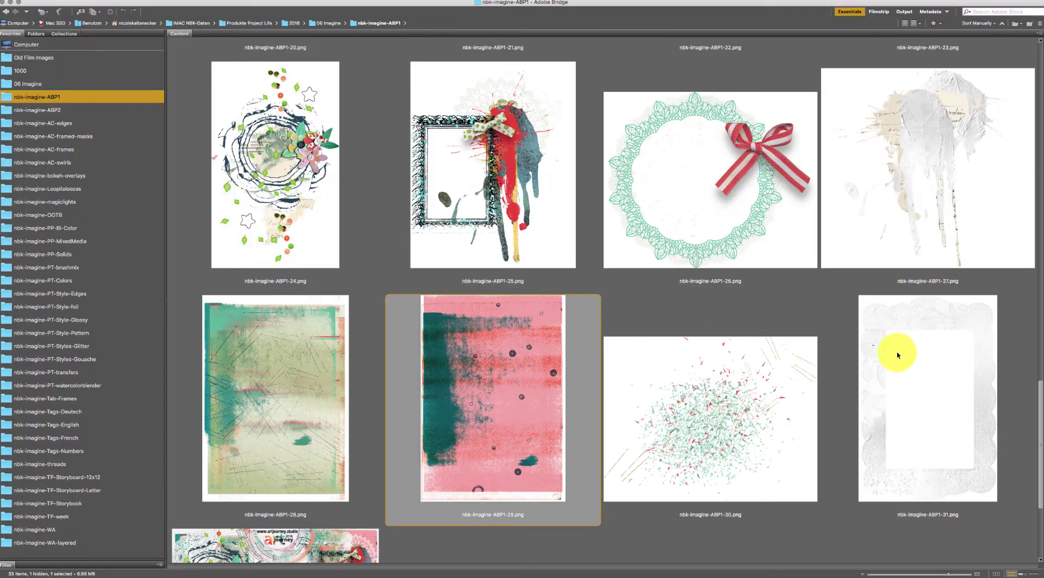
double_click(766, 409)
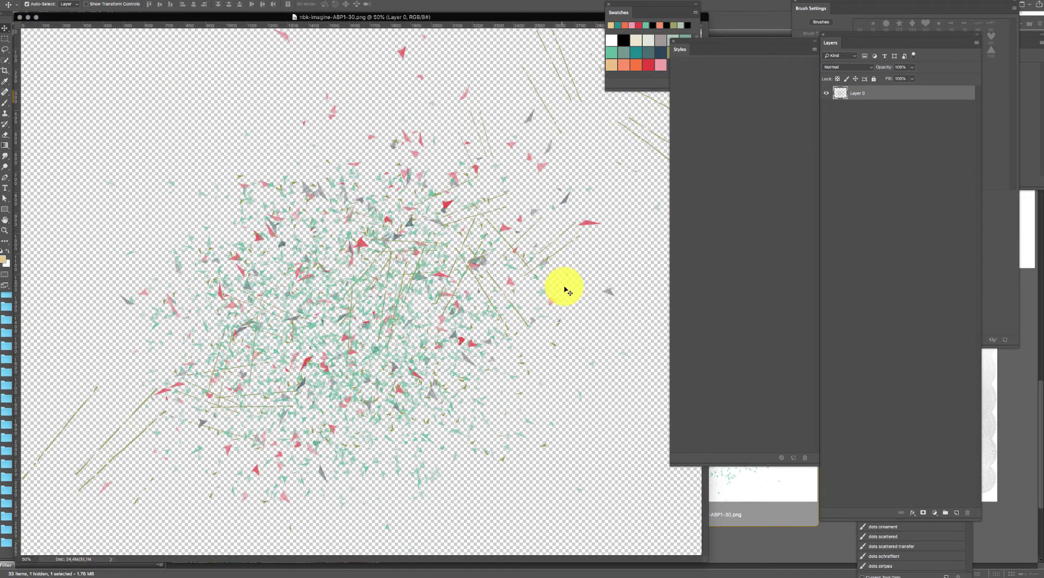
left_click(783, 496)
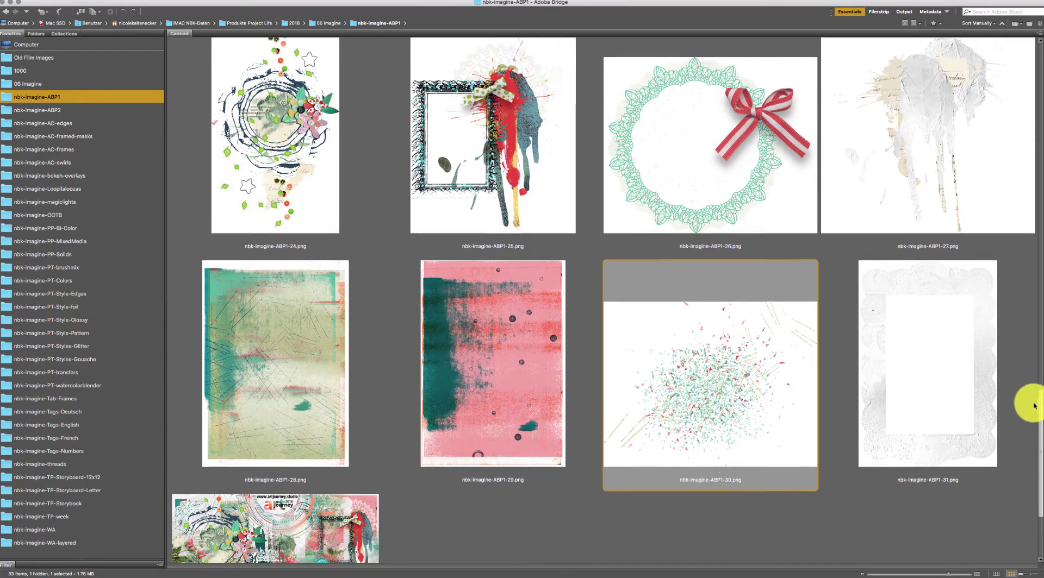
- Open the nbk-imagine-ABP2 folder and look through its first rows of bows, butterflies and clocks
scroll(1019, 410, "up", 10)
scroll(969, 184, "up", 8)
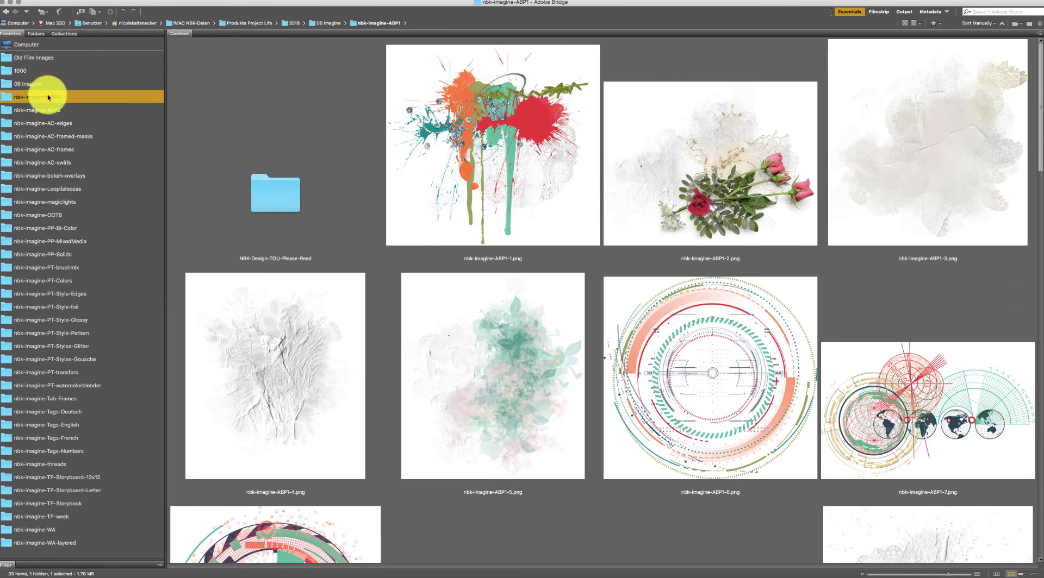
left_click(54, 111)
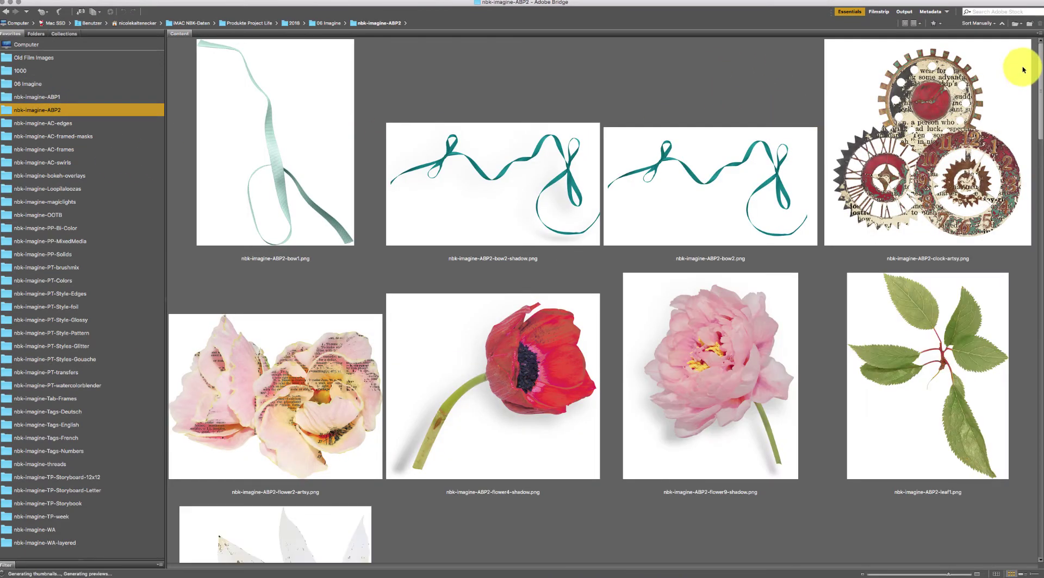
mouse_move(1041, 52)
left_mouse_down()
mouse_move(1039, 76)
mouse_move(1031, 63)
left_mouse_up()
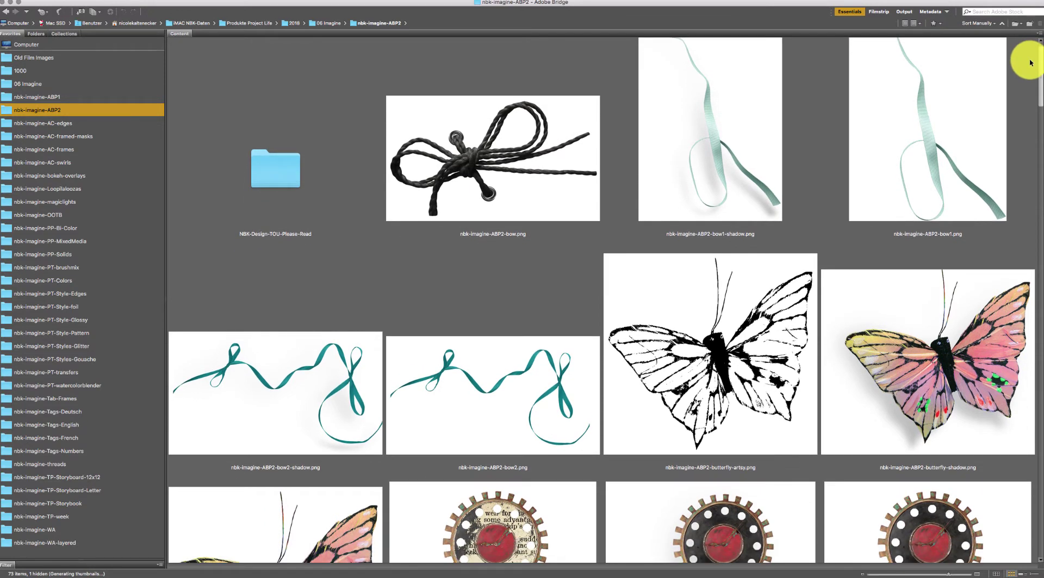
left_click_drag(1031, 64, 1019, 57)
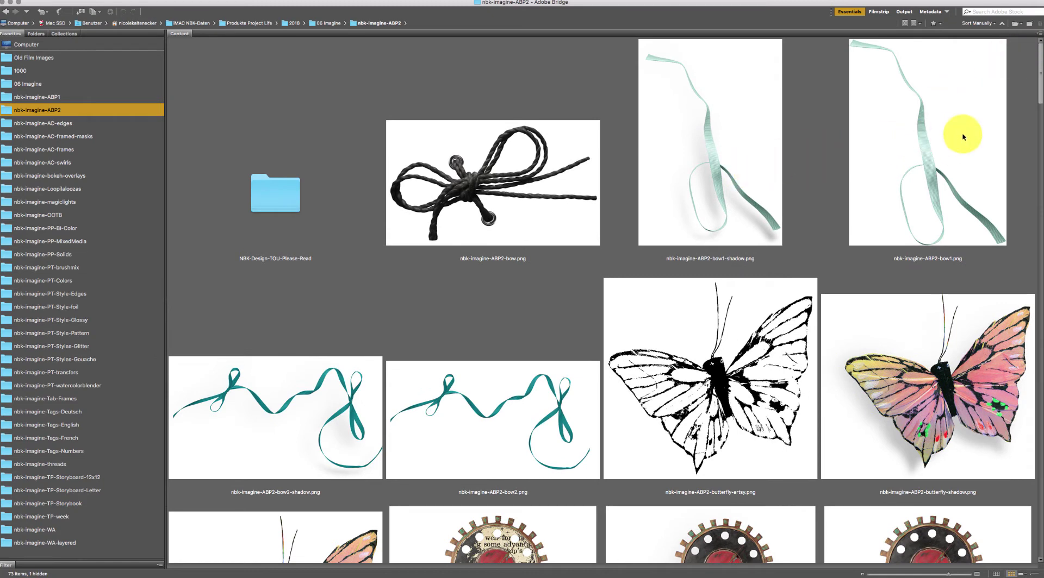
left_click_drag(1037, 69, 1037, 74)
scroll(1036, 74, "down", 5)
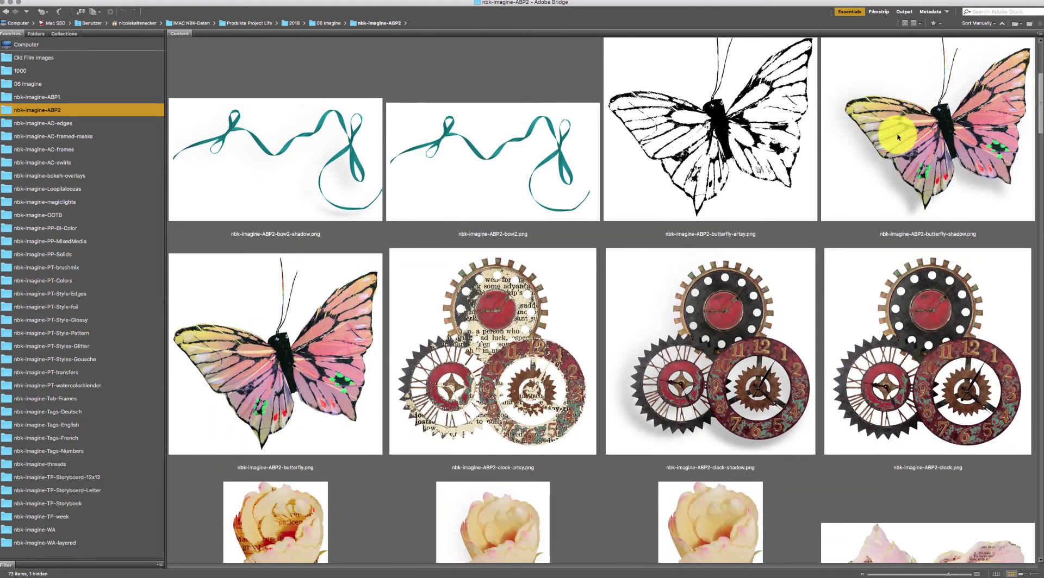
- Compare the butterfly thumbnails with and without a shadow by selecting them in turn
left_click(949, 137)
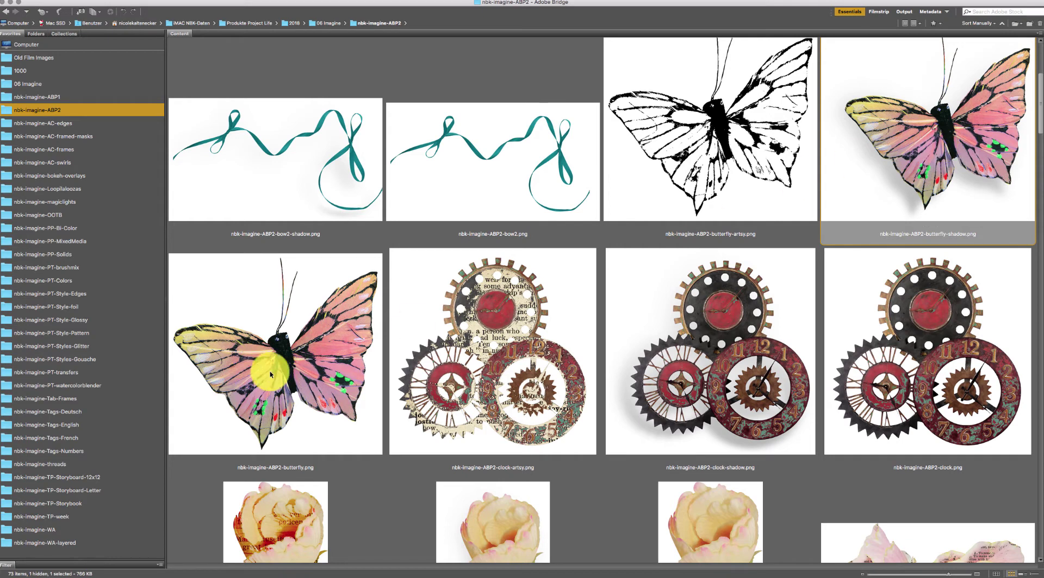
left_click(320, 367)
left_click(926, 142)
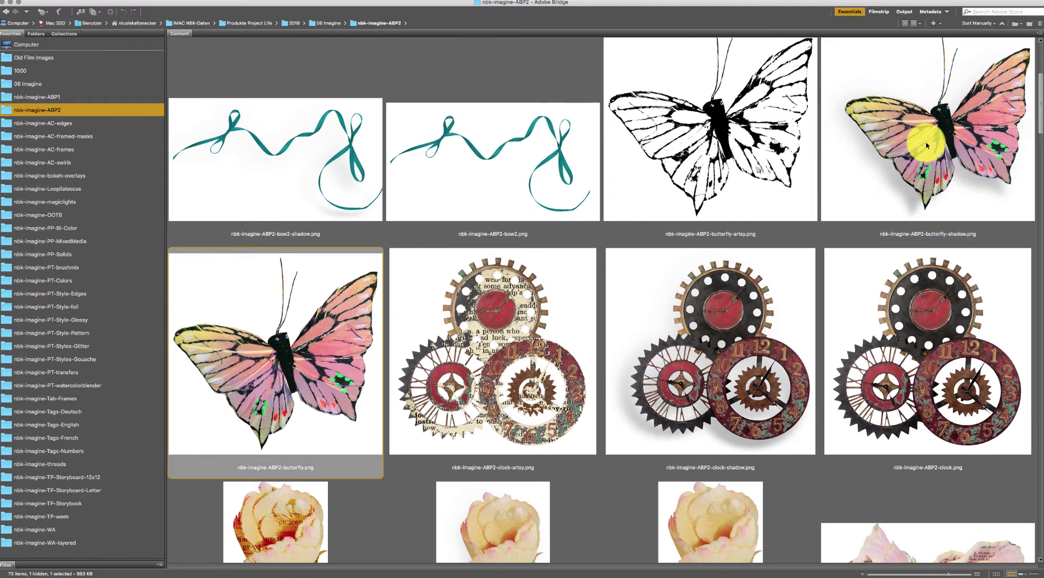
- Open nbk-imagine-ABP2-butterfly-artsy.png in Photoshop, then switch back to Adobe Bridge
left_click(770, 151)
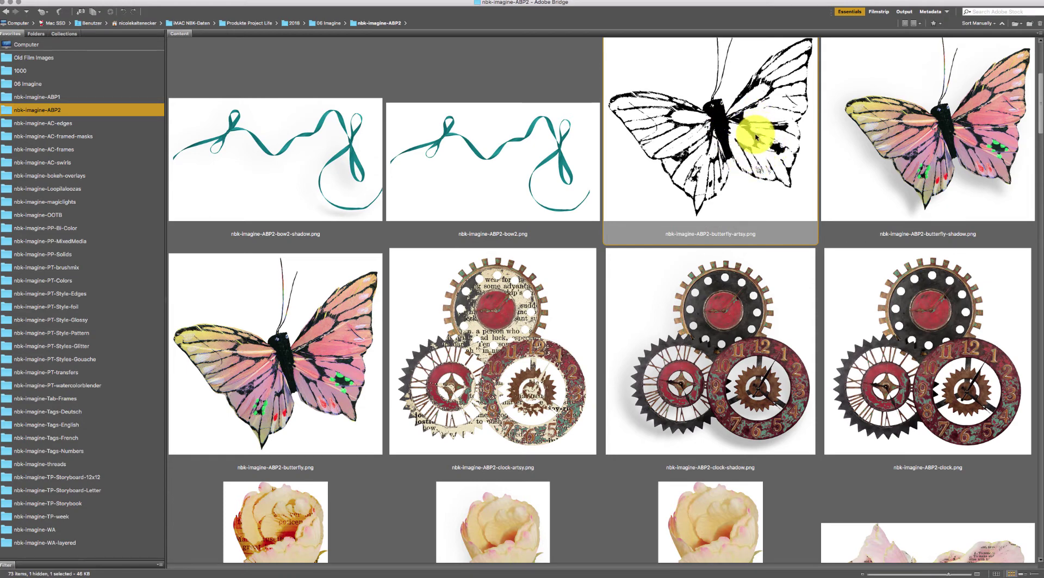
double_click(755, 136)
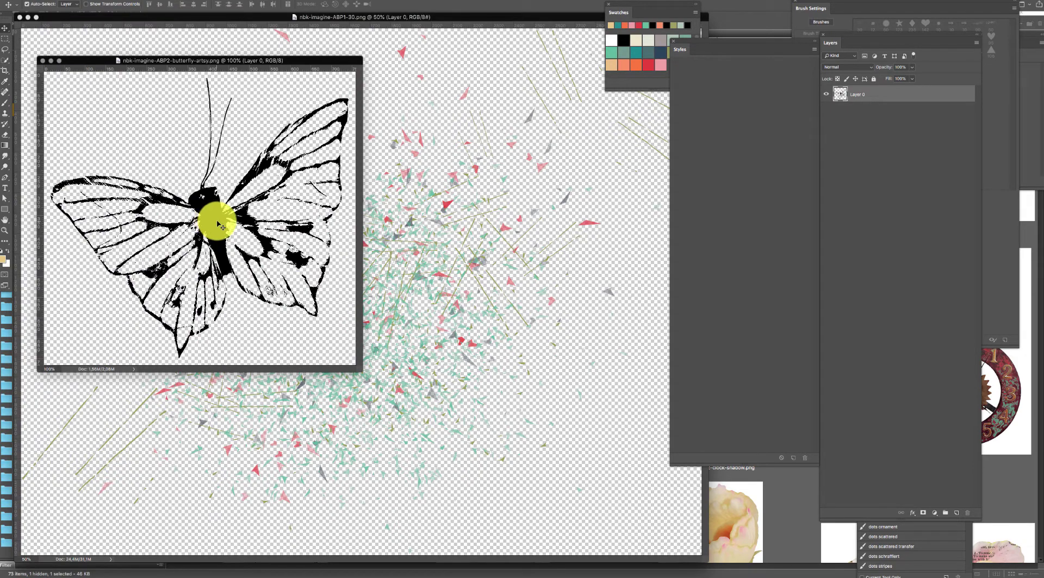
left_click(817, 484)
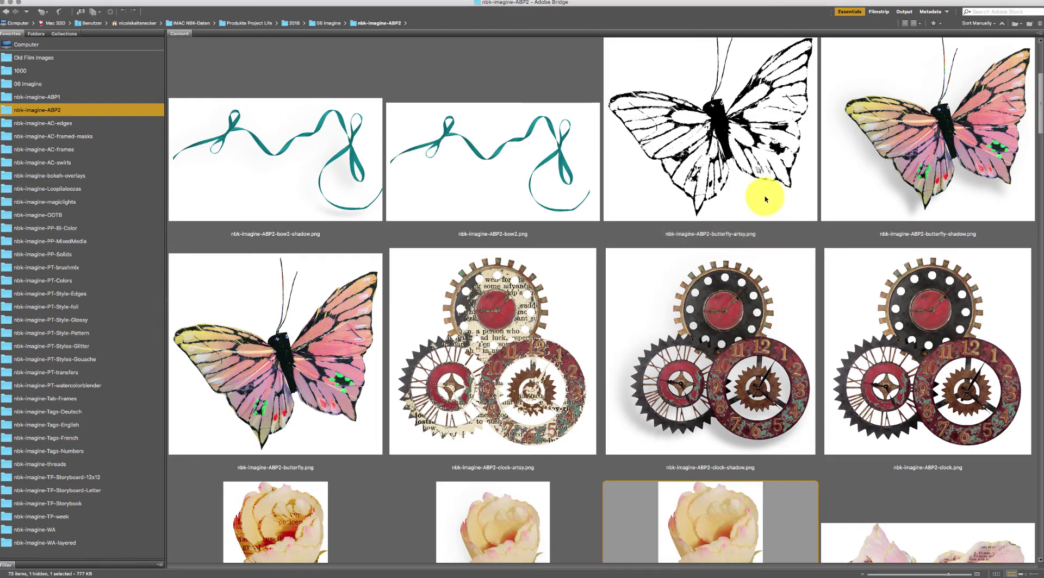
- Compare the artsy, shadow and plain versions of the clock image by selecting each thumbnail in turn
left_click(585, 380)
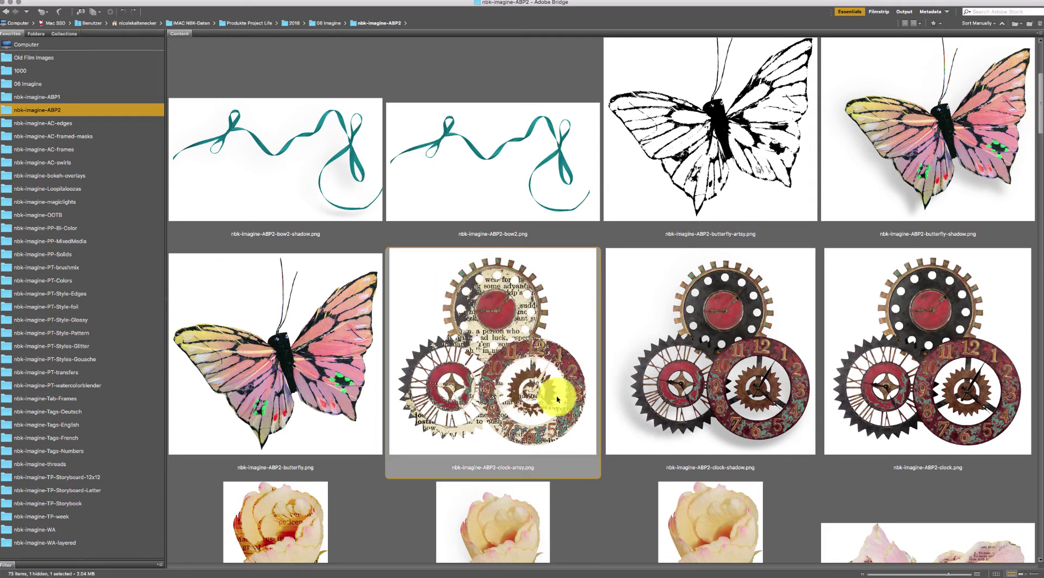
left_click(687, 371)
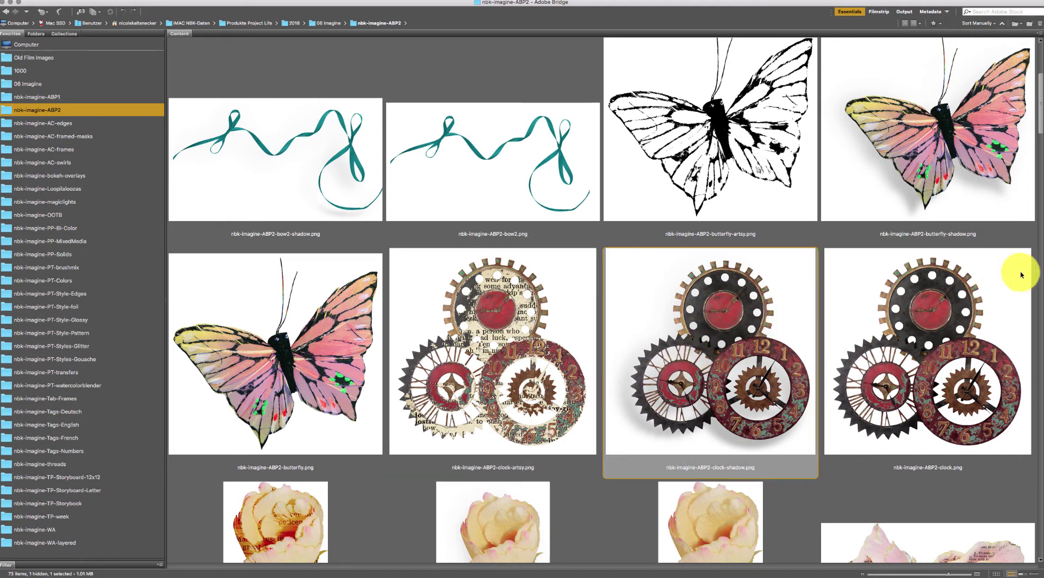
left_click(995, 300)
- Find nbk-imagine-ABP2-flower5-artsy.png among the flower images, view it full screen and return to the thumbnails
left_click_drag(1040, 123, 1040, 161)
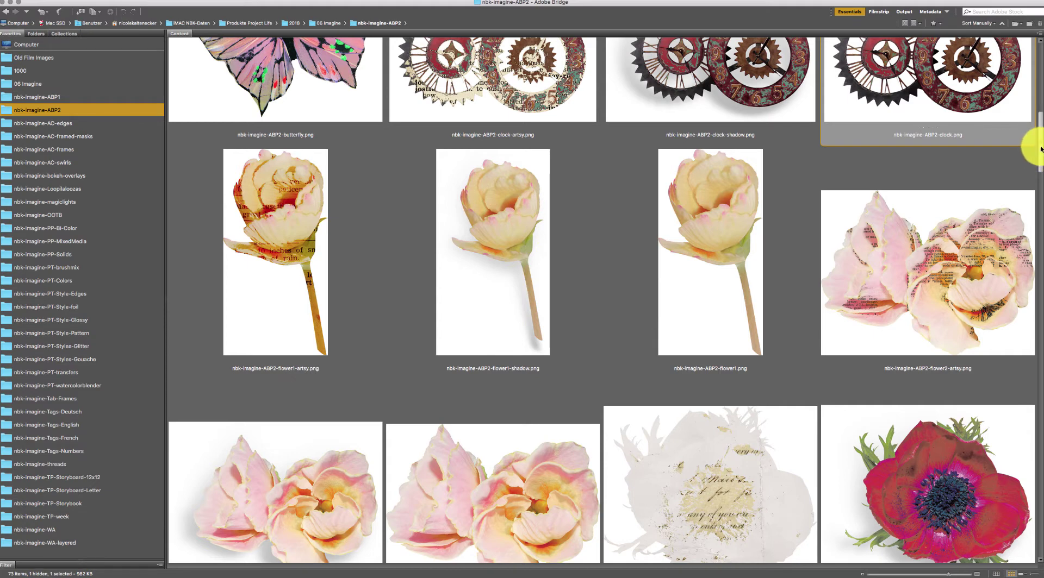
left_click_drag(1040, 148, 1039, 226)
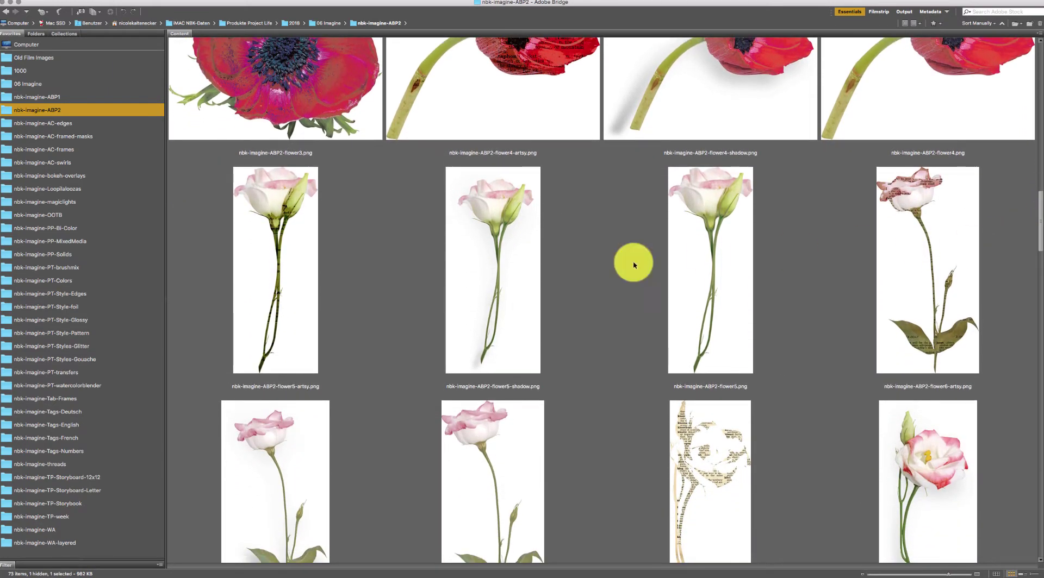
left_click(273, 233)
key("space")
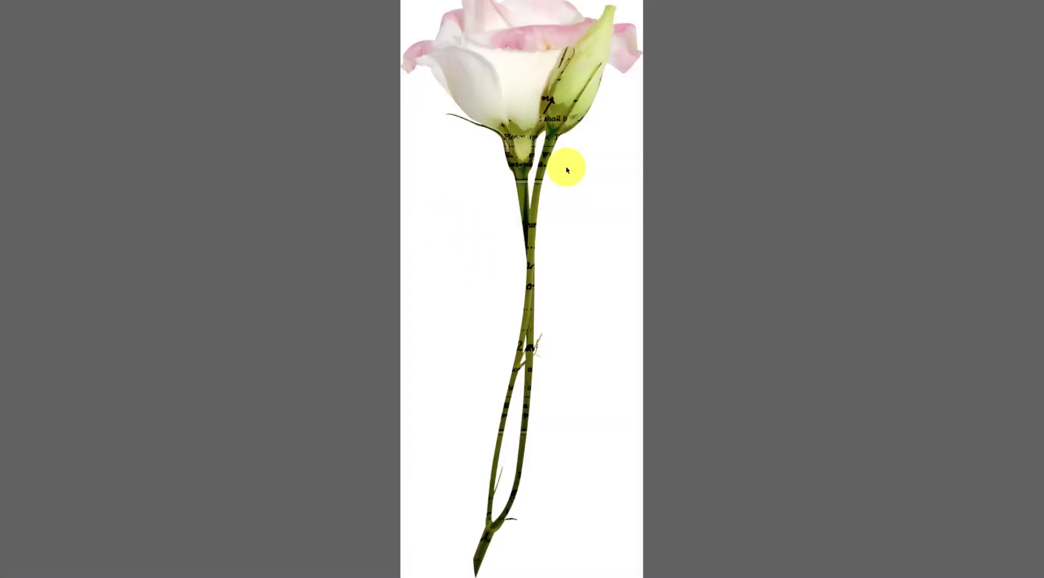
key("space")
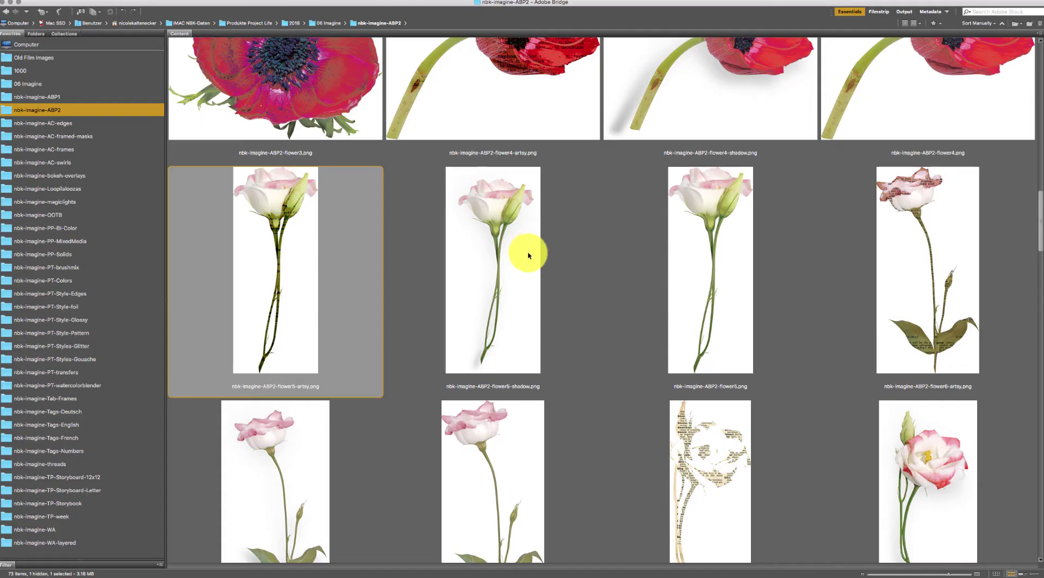
- View nbk-imagine-ABP2-flower6-artsy.png full screen and return to the thumbnails
left_click(918, 221)
key("space")
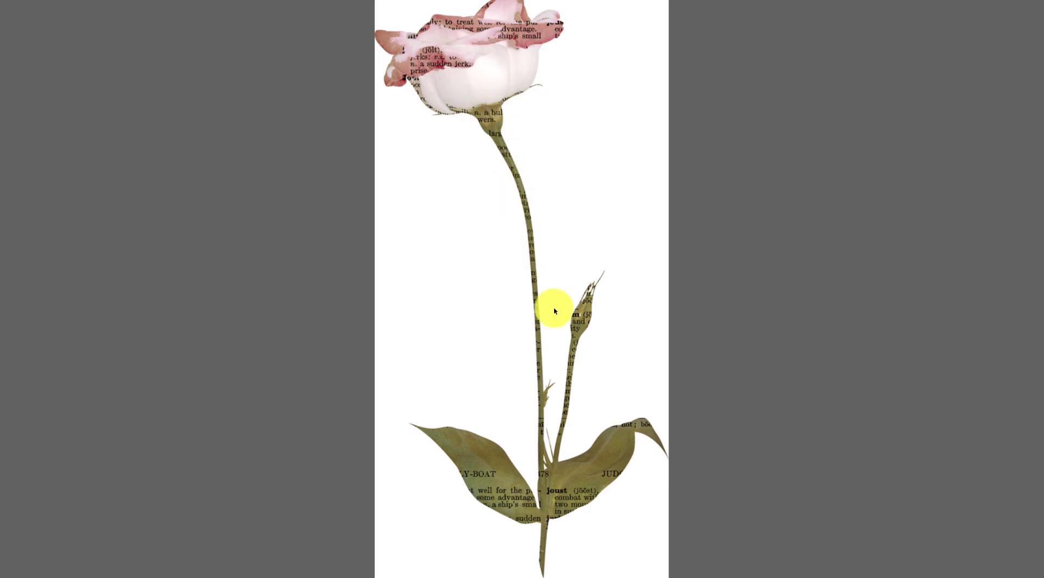
key("space")
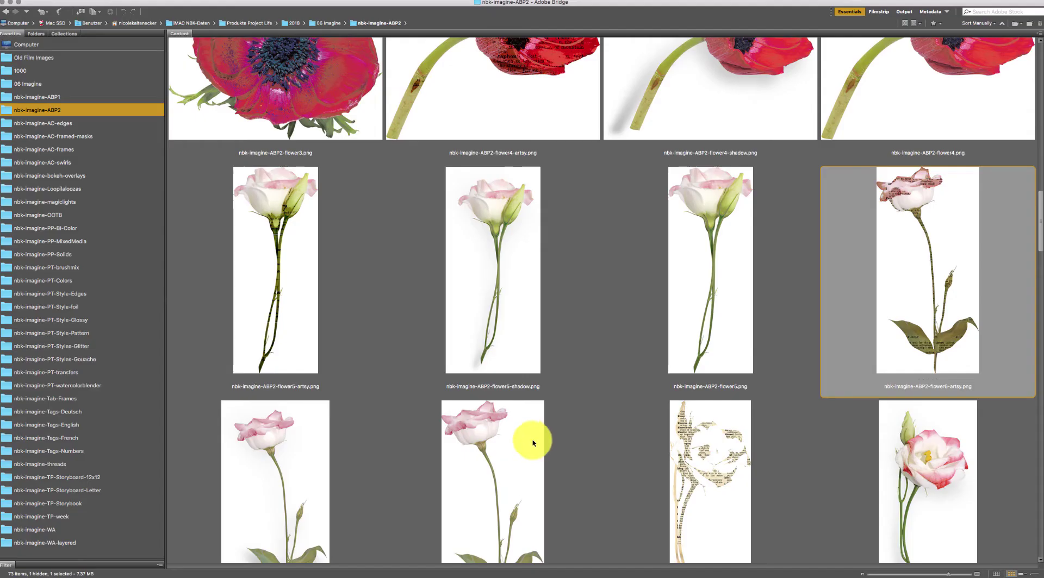
- View nbk-imagine-ABP2-flower7-artsy.png full screen and return to the thumbnails
left_click(701, 453)
left_click_drag(1036, 205, 1037, 233)
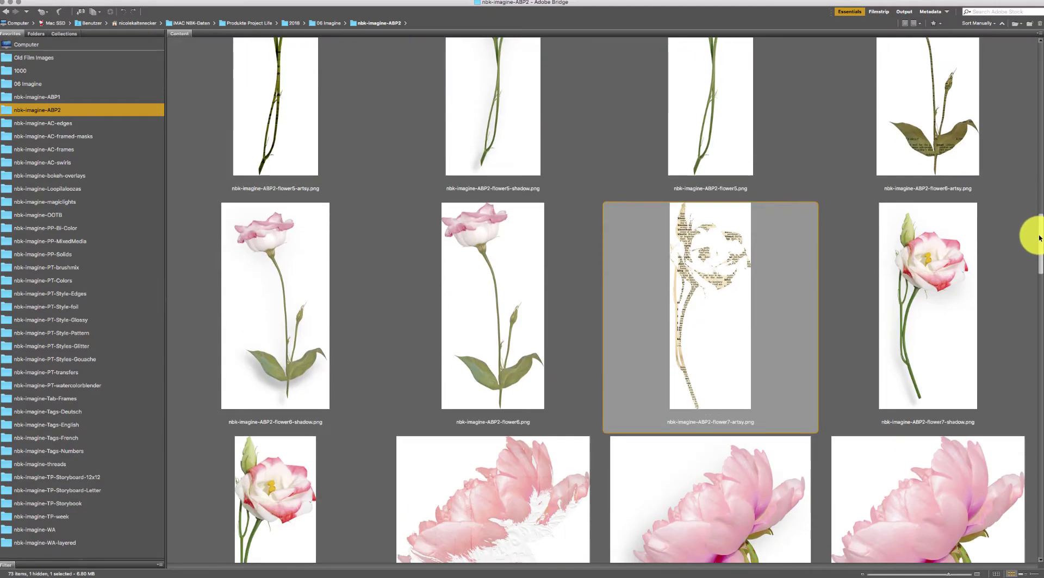
key("space")
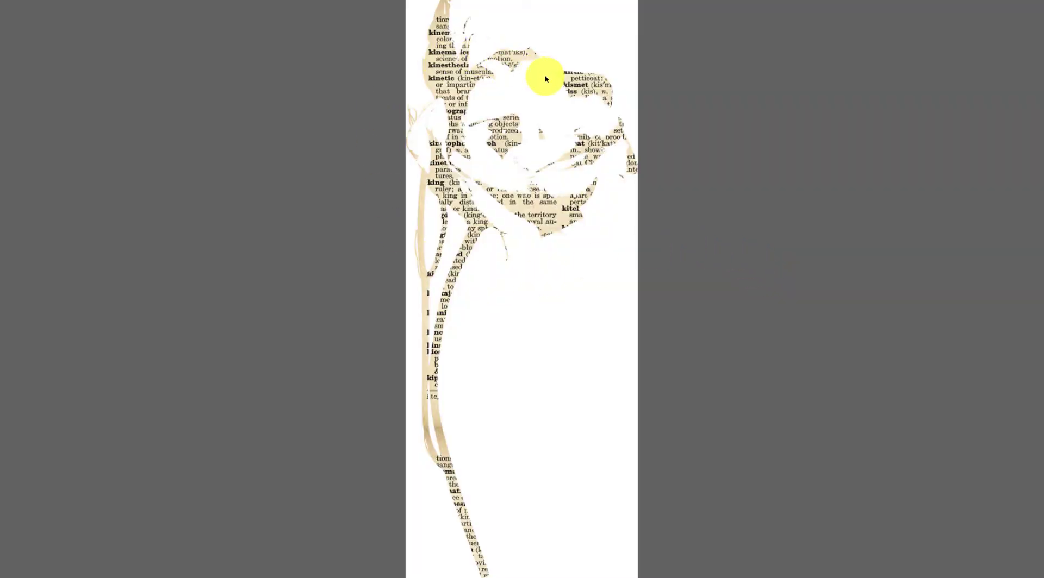
key("space")
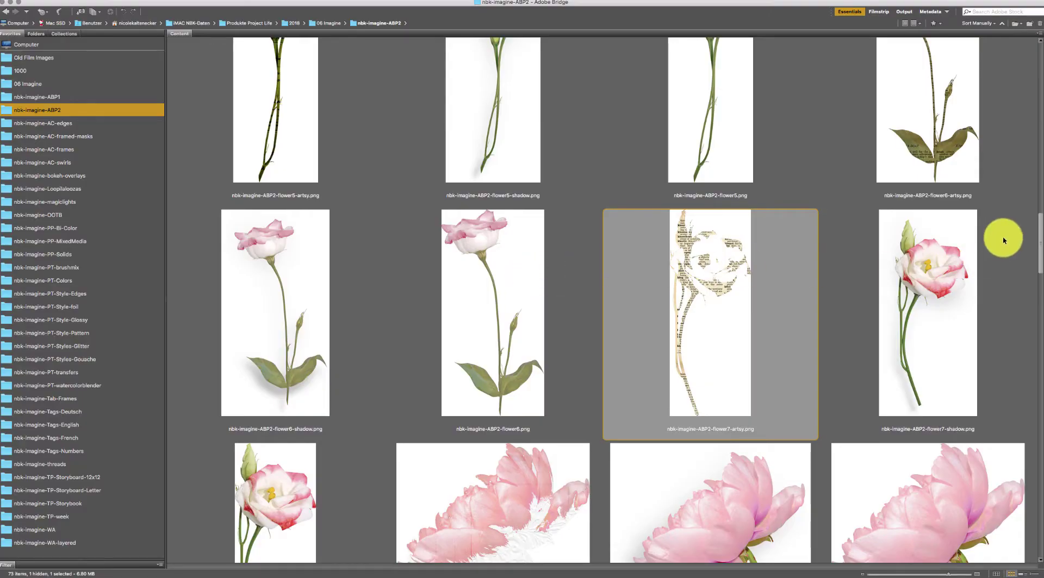
- Select nbk-imagine-ABP2-flower9-artsy.png, then view nbk-imagine-ABP2-flower10-artsy.png full screen and return to the thumbnails
left_click_drag(1040, 229, 1036, 270)
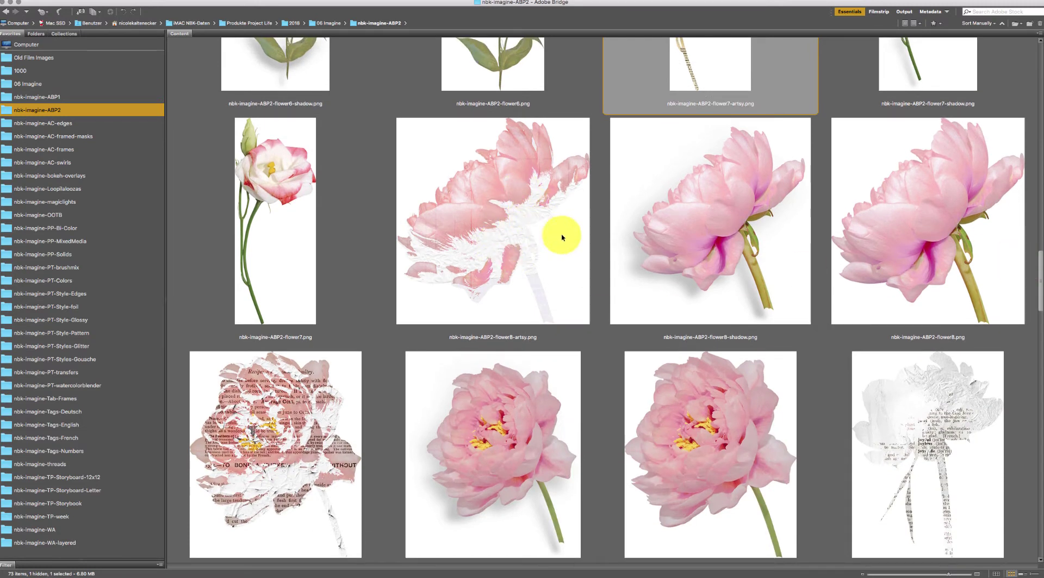
left_click(334, 437)
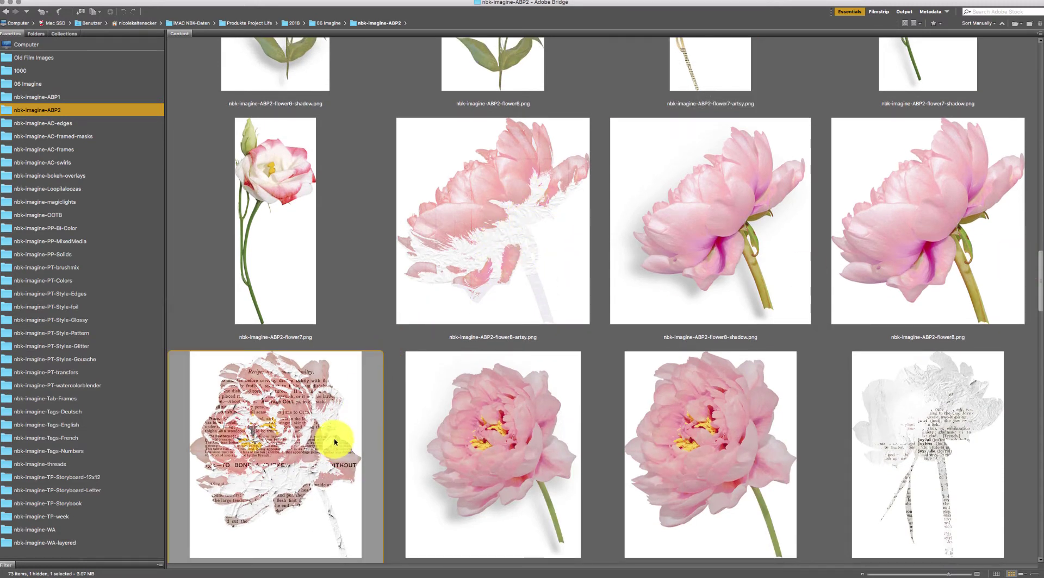
left_click(971, 368)
key("space")
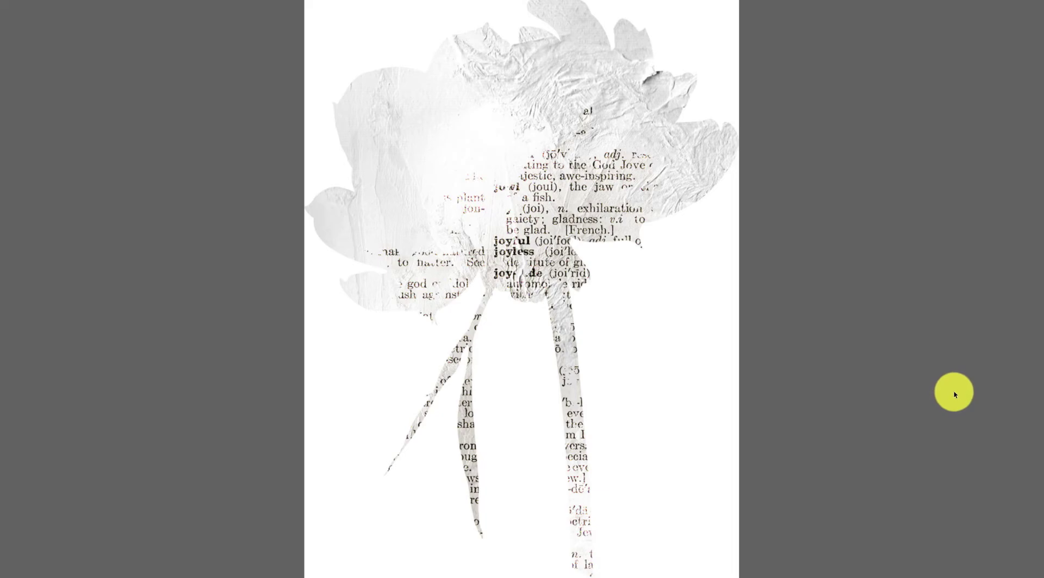
key("space")
- Open the layered film-strip frame nbk-imagine-ABP2-frame.psd in Photoshop and select its uppermost mask layer
left_click_drag(1035, 279, 1018, 320)
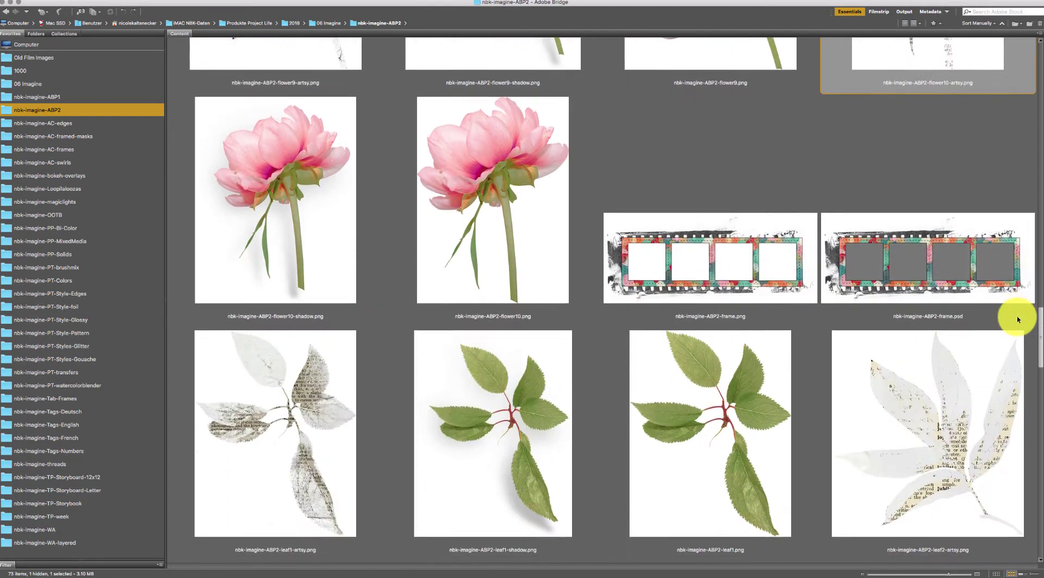
scroll(1018, 321, "down", 3)
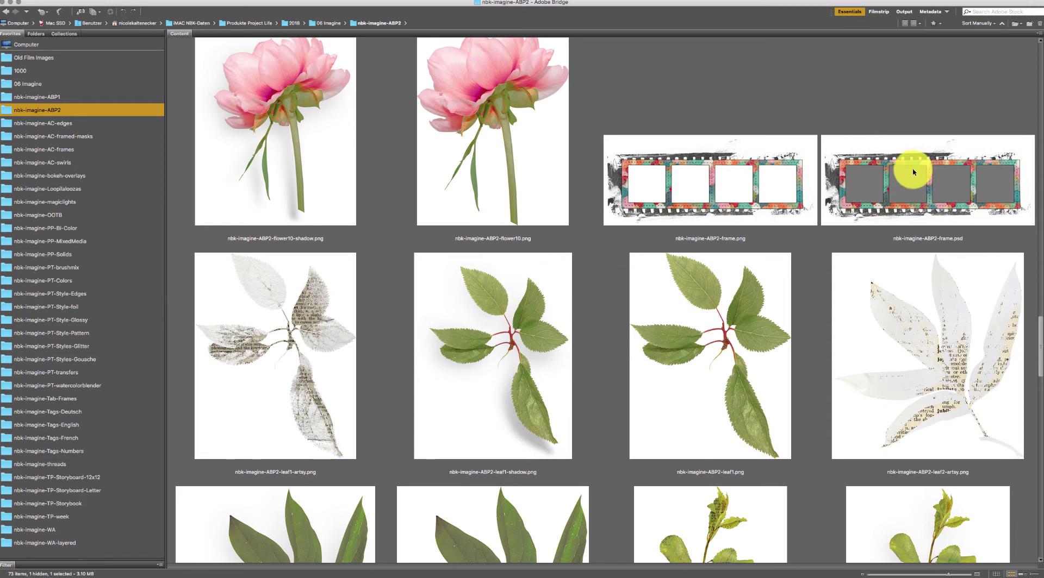
left_click(906, 187)
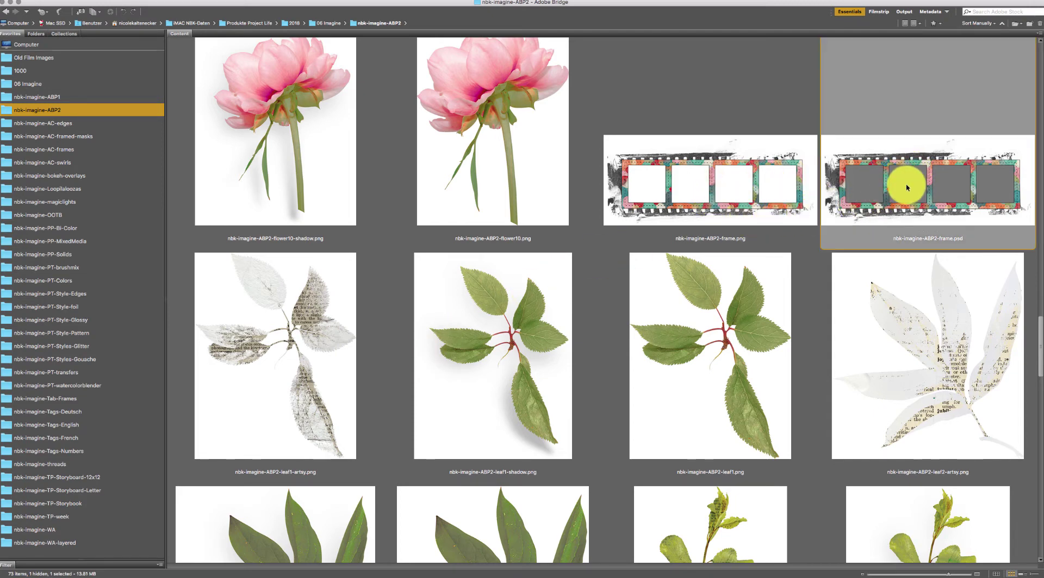
double_click(906, 187)
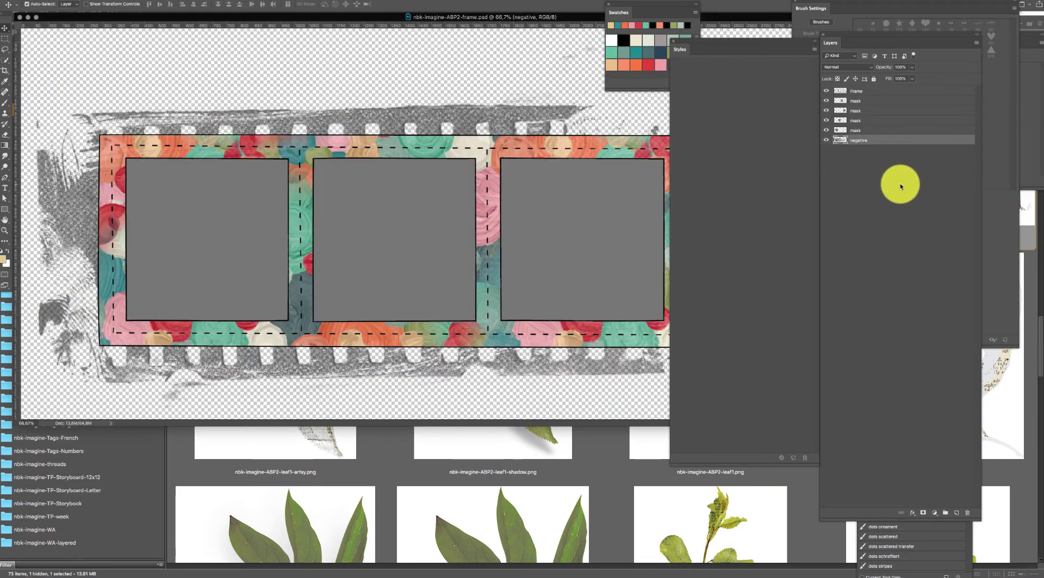
left_click(864, 101)
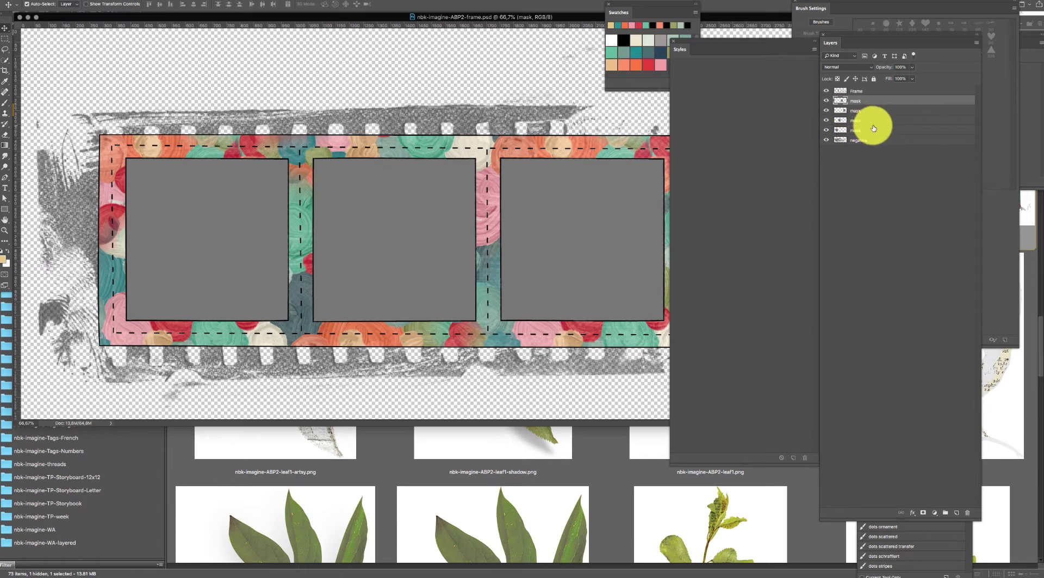
- Toggle the negative layer's visibility off and back on twice to check its part in the film-strip frame
left_click(825, 140)
left_click(826, 141)
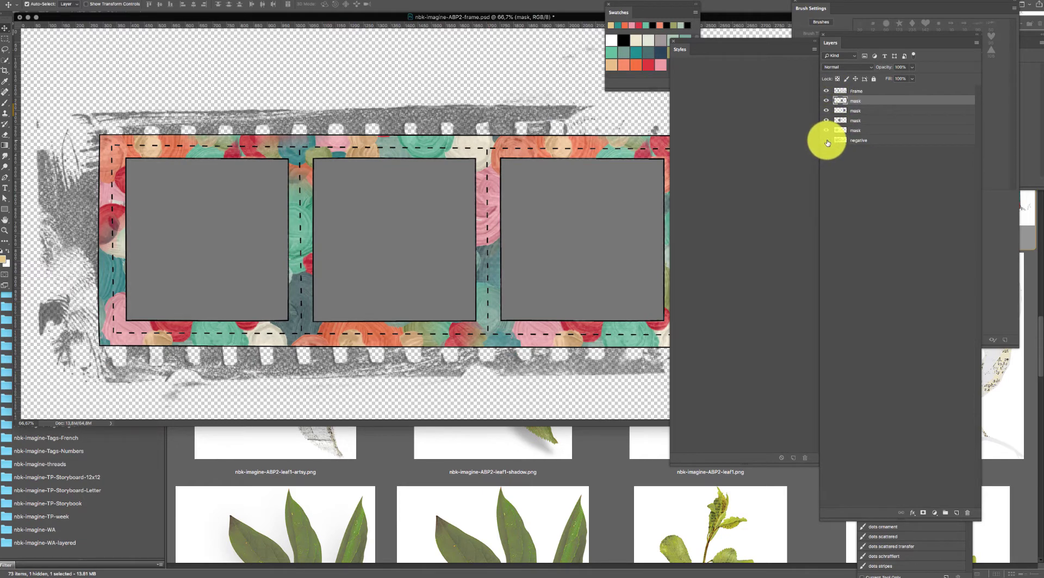
left_click(827, 141)
left_click(828, 139)
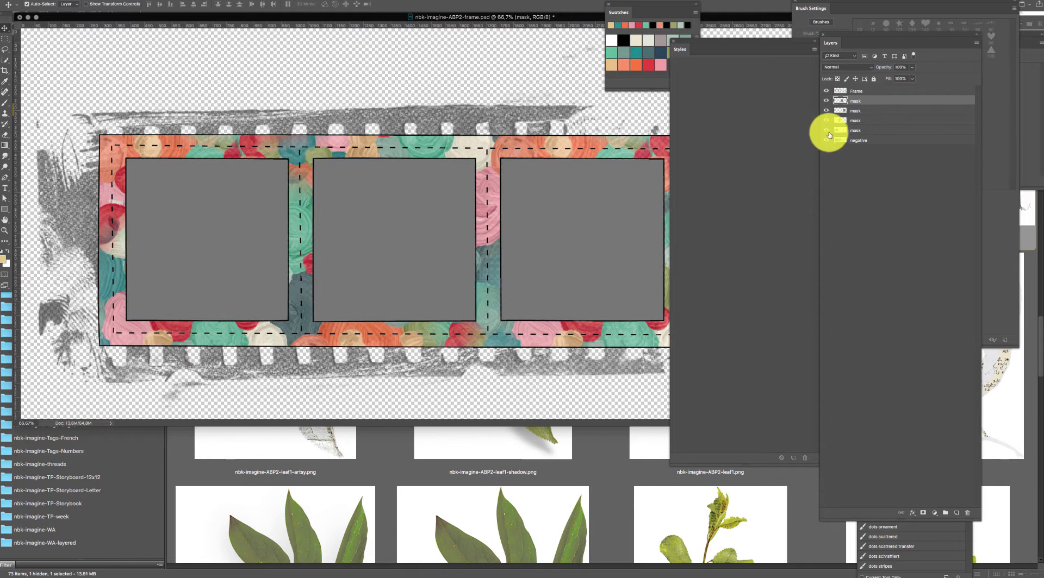
- Toggle the frame layer's visibility off and back on twice, and select that layer
left_click(826, 91)
left_click(826, 92)
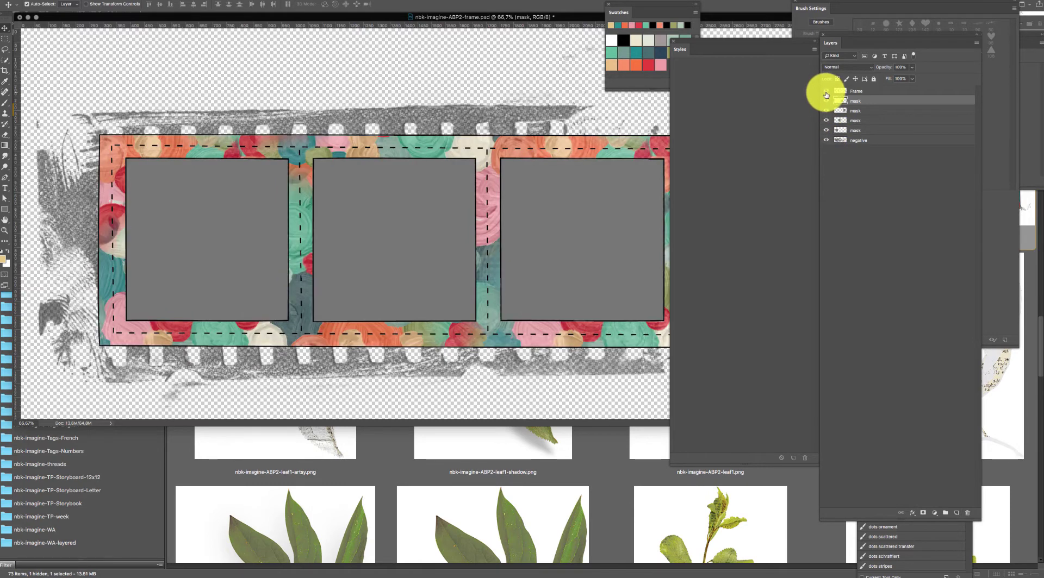
left_click(825, 92)
left_click(825, 92)
left_click(867, 92)
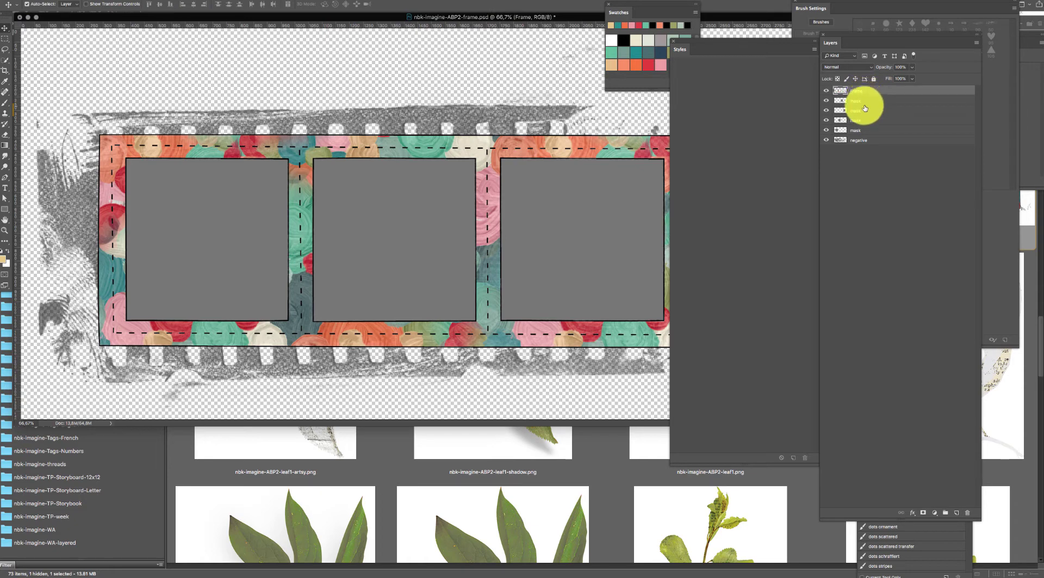
- Switch back to Bridge, view nbk-imagine-ABP2-ornateframe.png full screen and return to the thumbnails
left_click(613, 456)
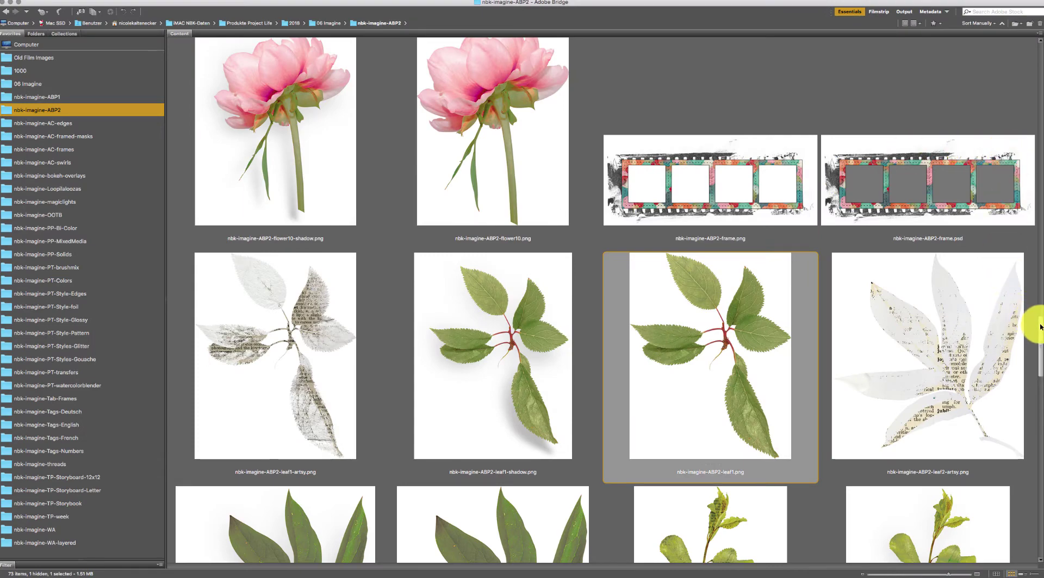
scroll(1031, 326, "down", 10)
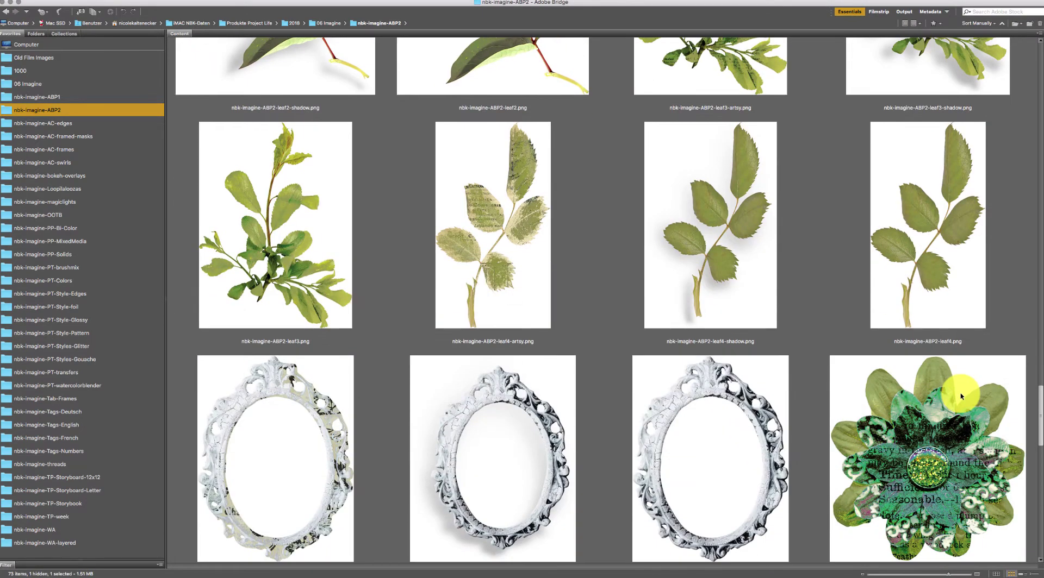
scroll(962, 397, "down", 5)
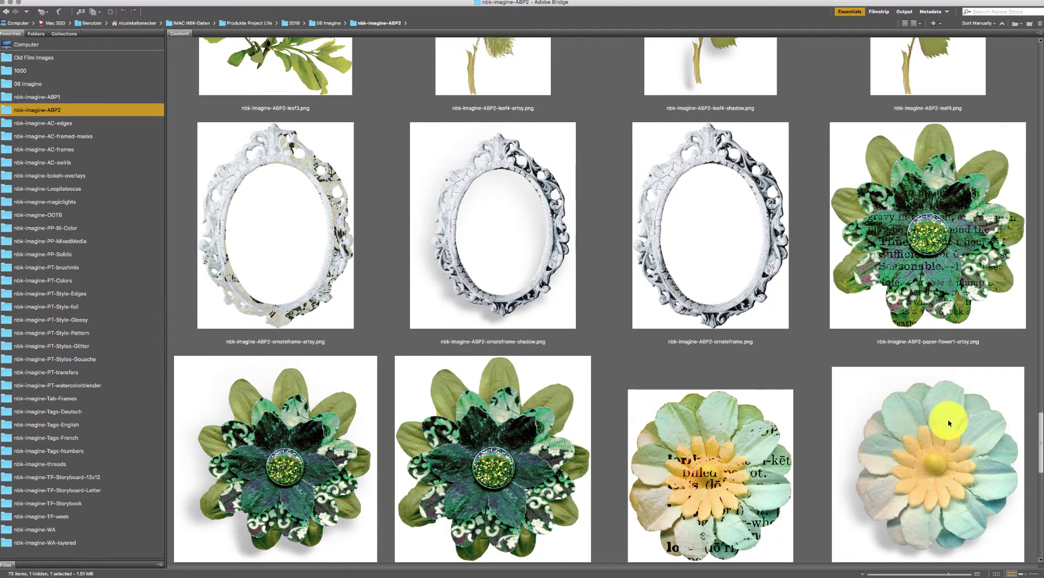
scroll(949, 423, "down", 1)
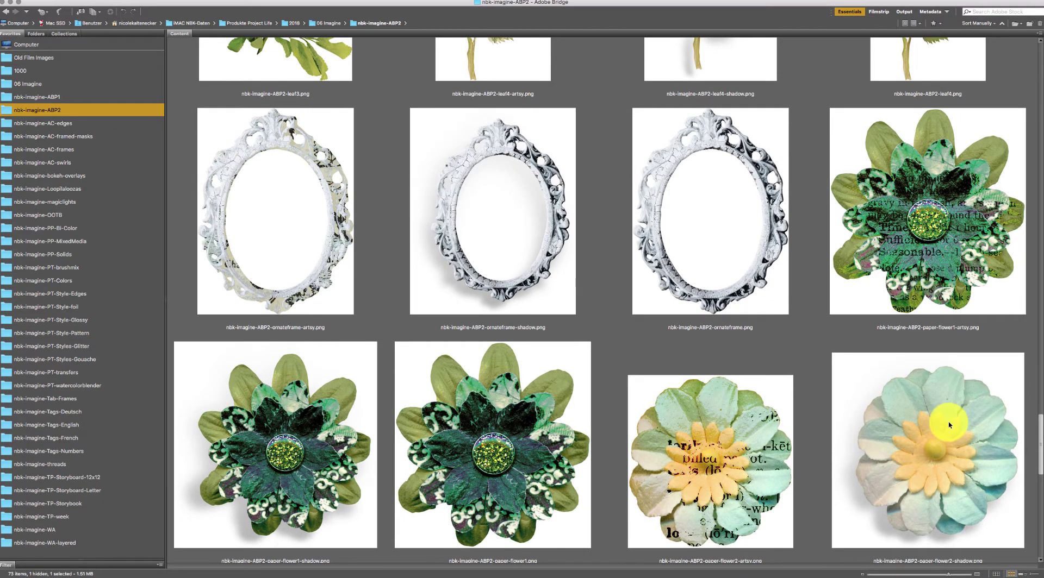
scroll(949, 423, "down", 1)
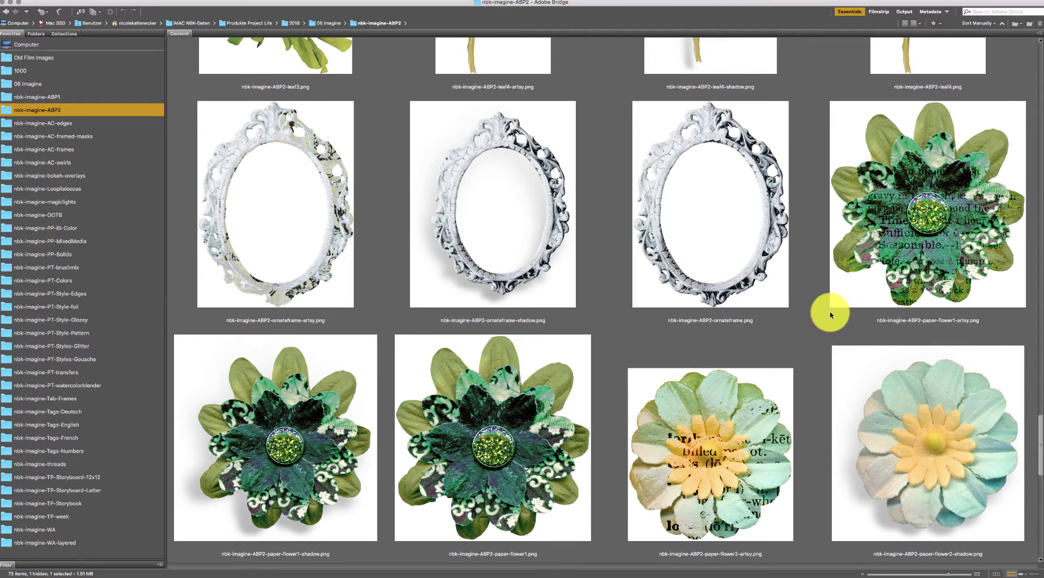
left_click(720, 175)
key("space")
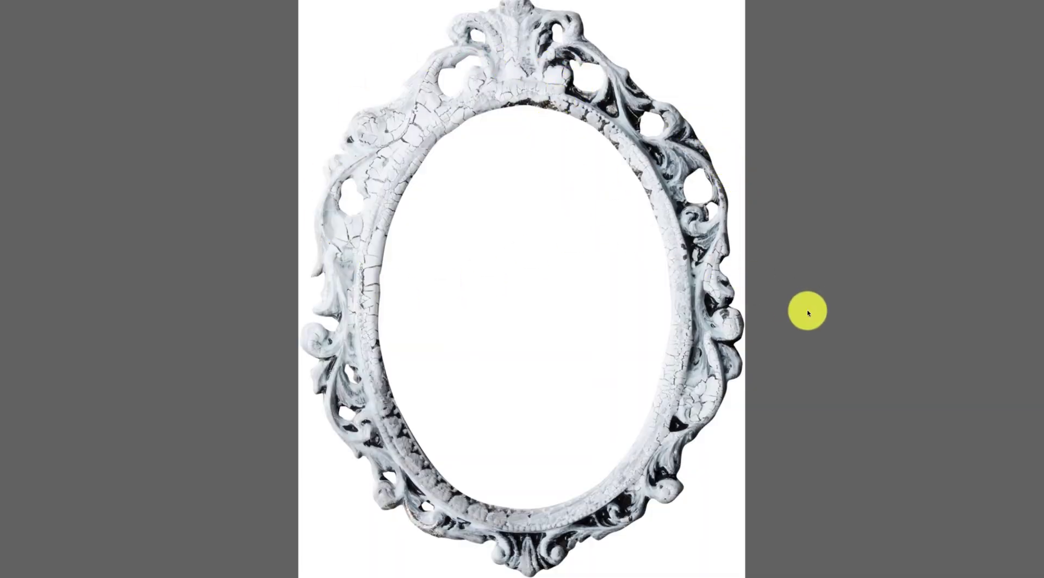
key("space")
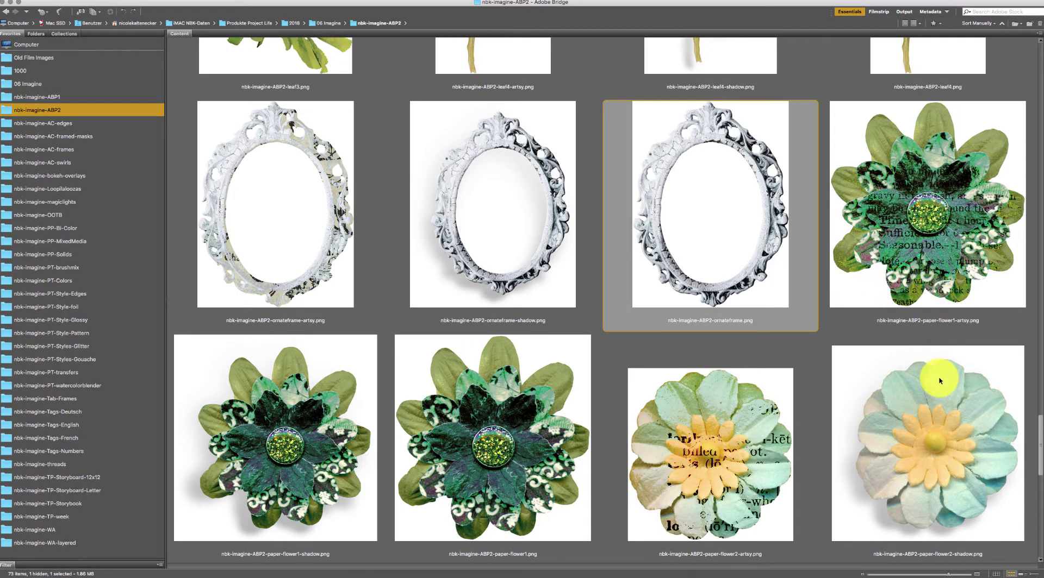
- Find nbk-imagine-ABP2-wreath.png near the end of the folder, view it full screen and return to the thumbnails
scroll(1039, 435, "down", 5)
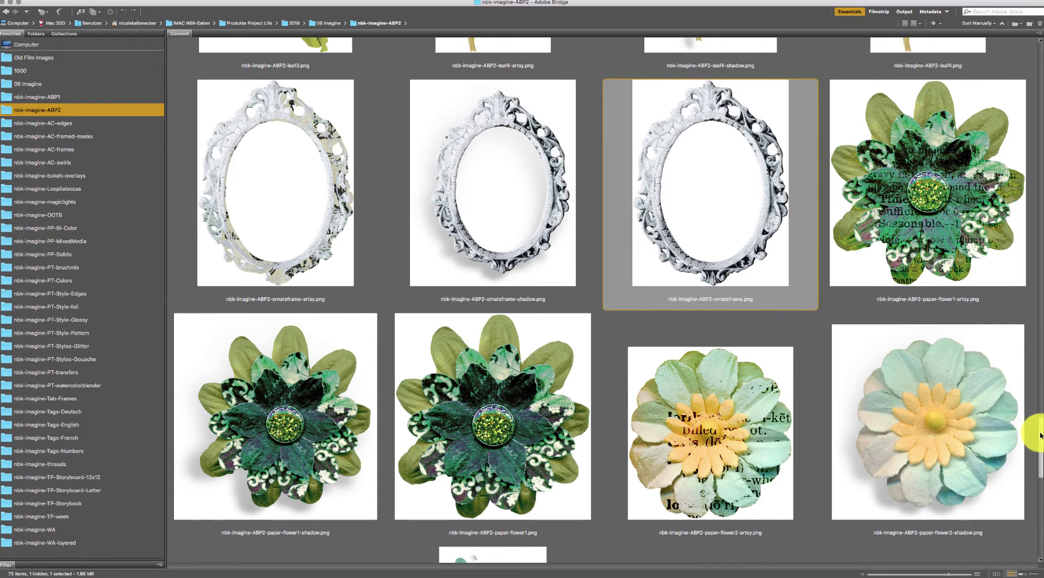
scroll(1033, 455, "down", 8)
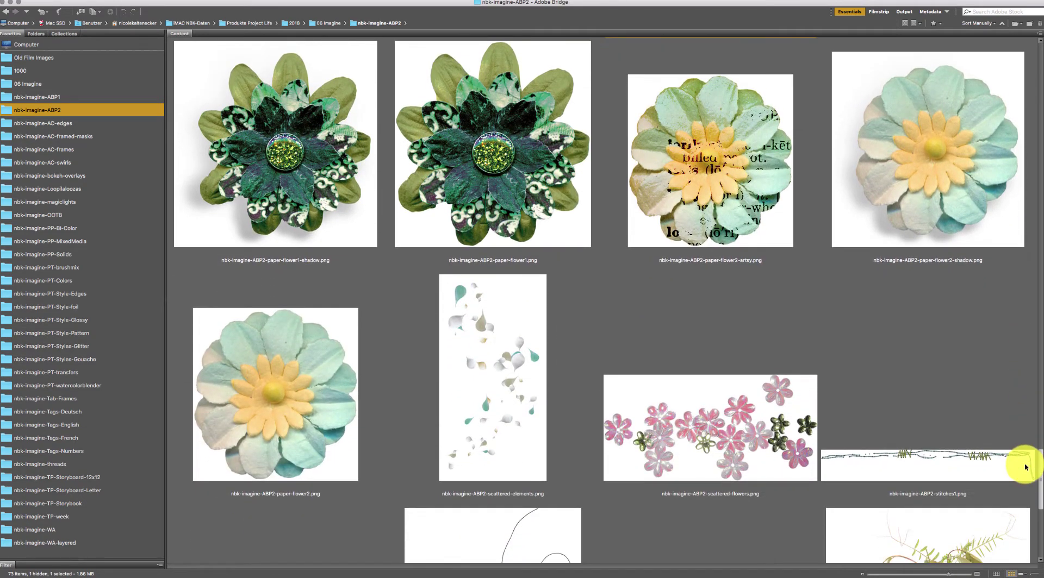
scroll(1015, 491, "down", 4)
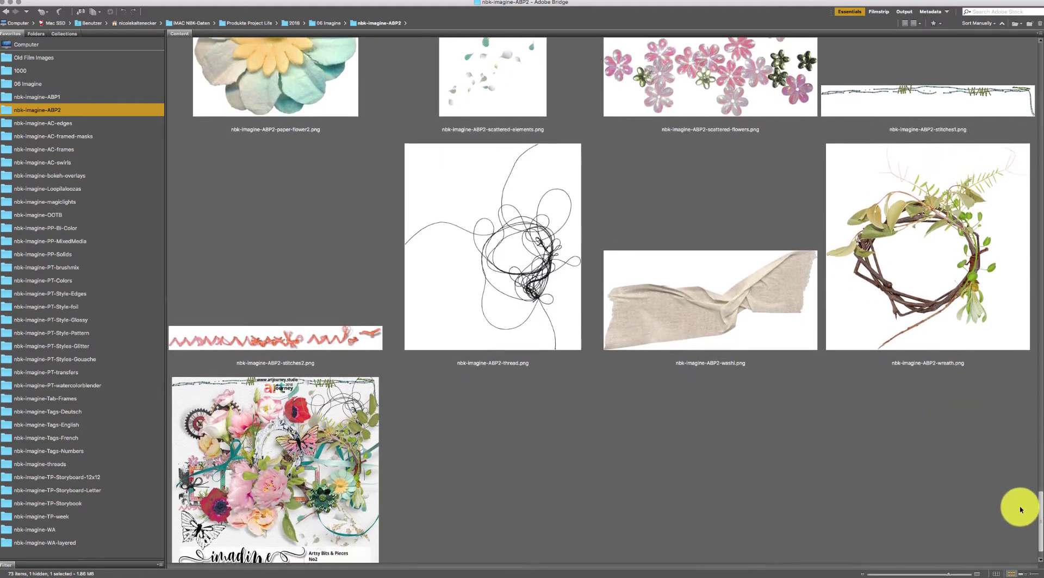
left_click(955, 246)
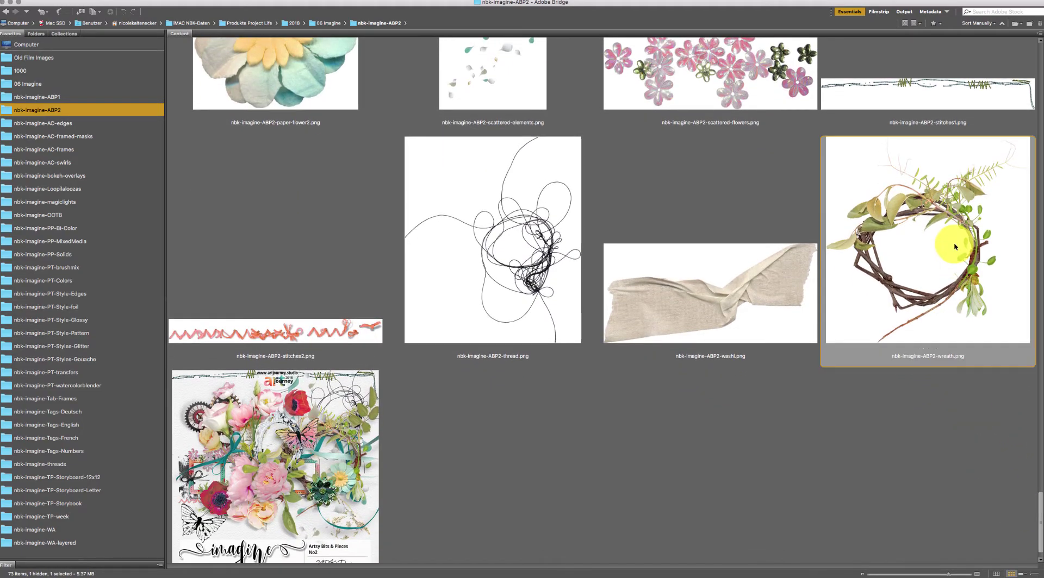
key("space")
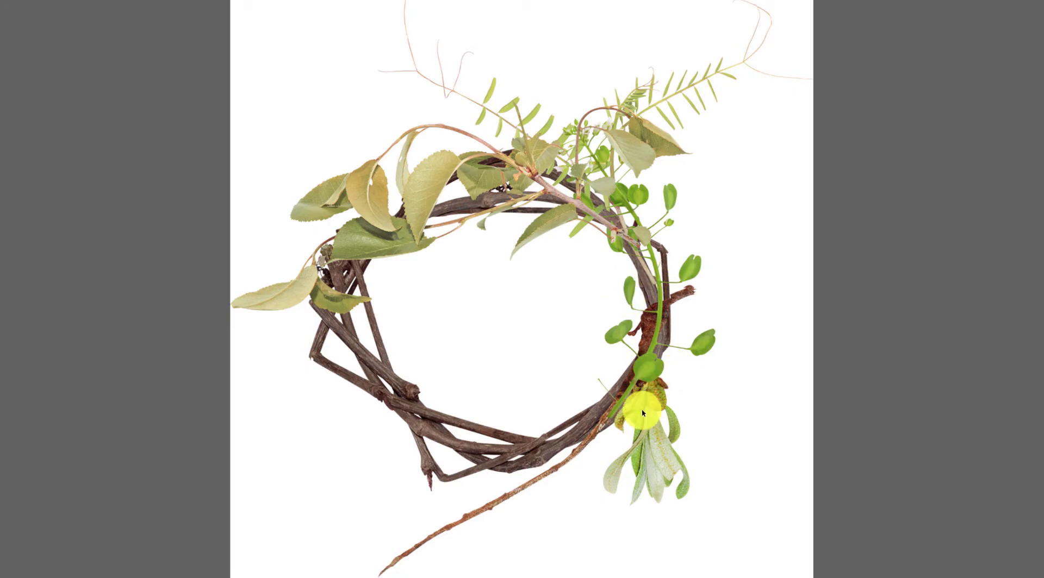
key("space")
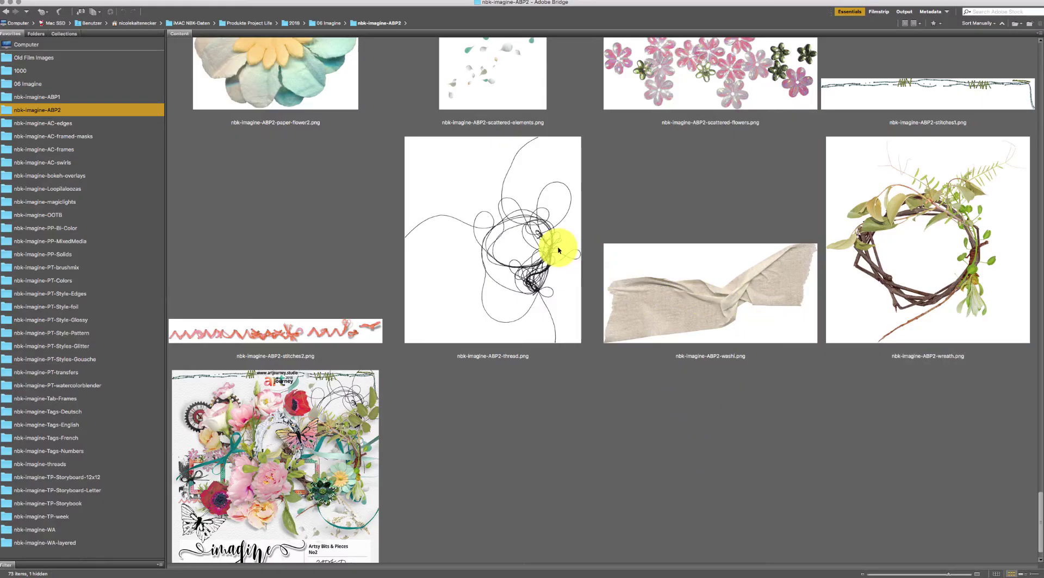
- View nbk-imagine-ABP2-thread.png full screen, return to the thumbnails and select nbk-imagine-ABP2-wreath.png
left_click(560, 239)
key("space")
key("space")
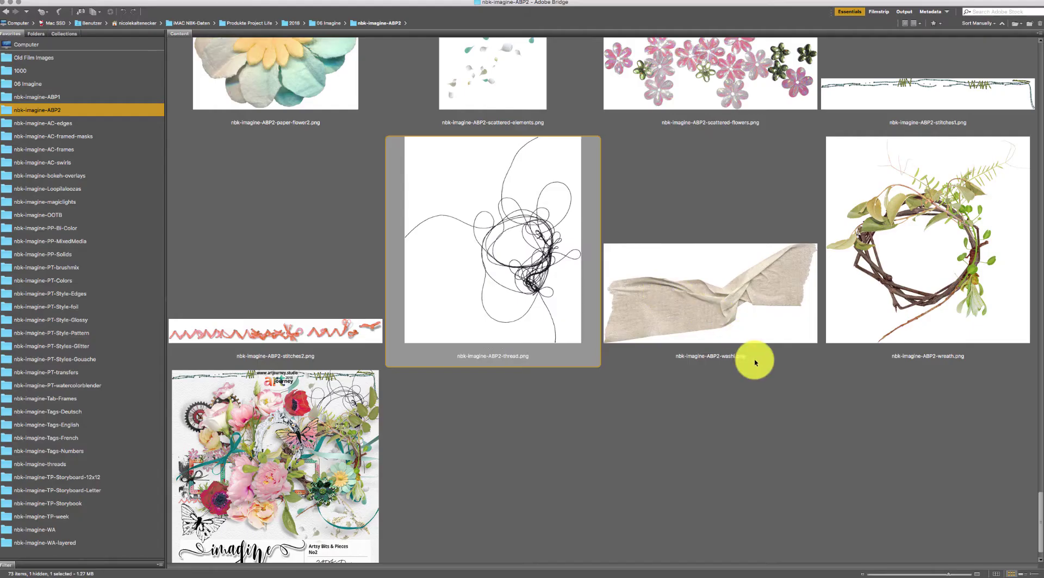
left_click(848, 287)
- Go back to the start of the ABP2 thumbnails and open the nbk-imagine-AC-edges folder
scroll(1030, 486, "up", 3)
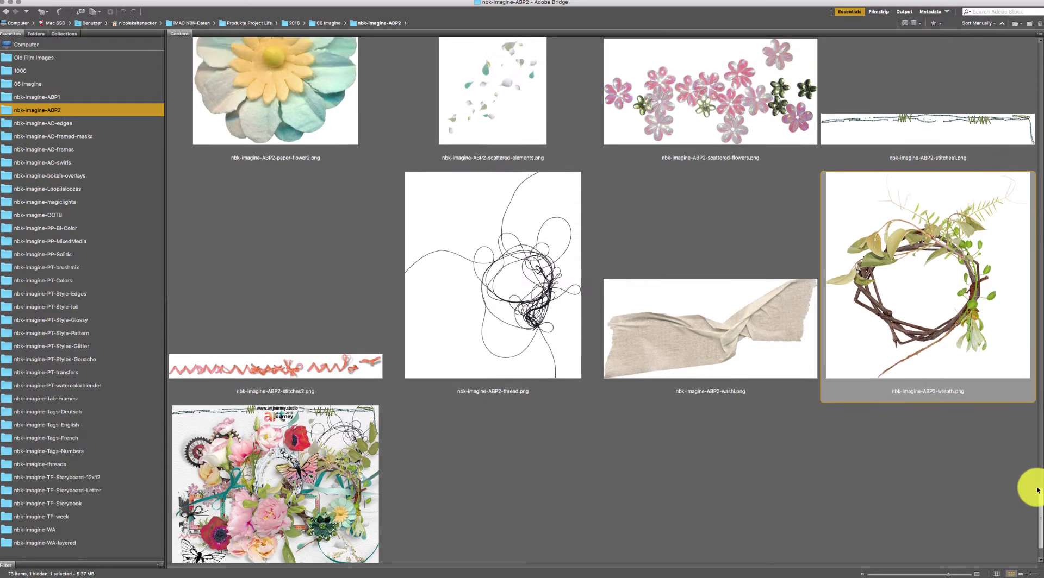
scroll(1029, 477, "up", 15)
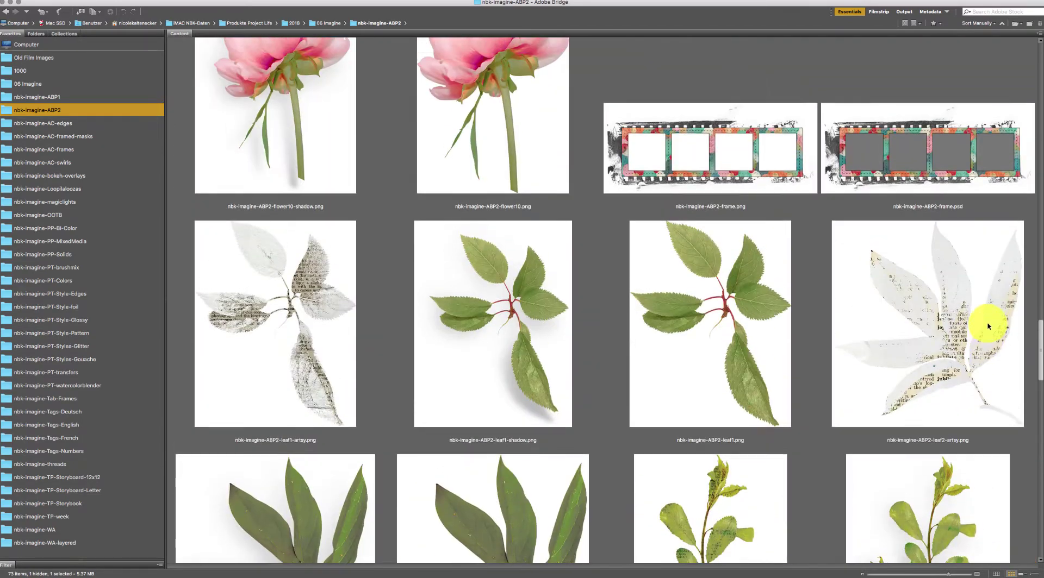
scroll(985, 295, "up", 15)
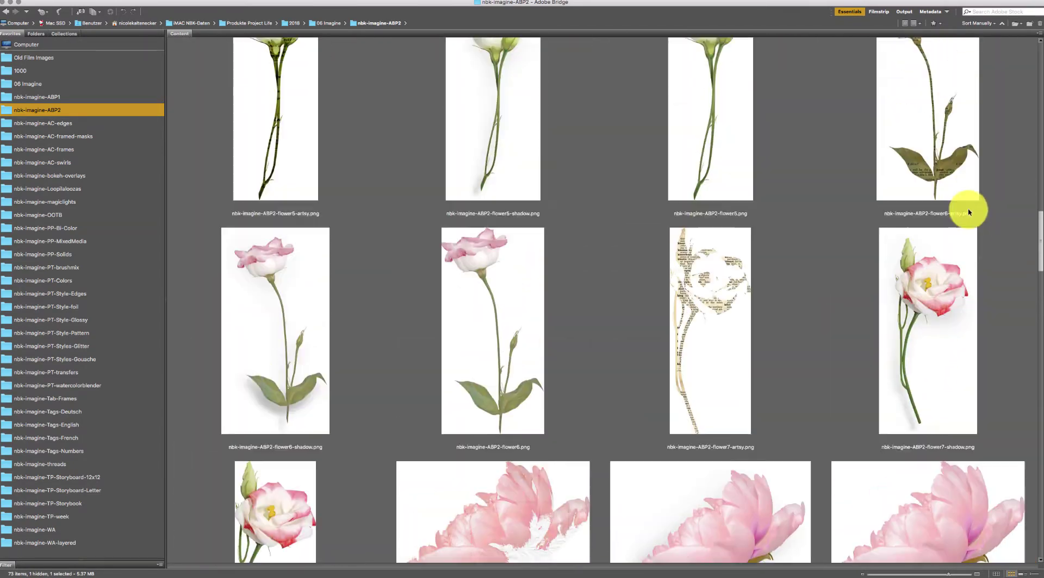
scroll(955, 119, "up", 10)
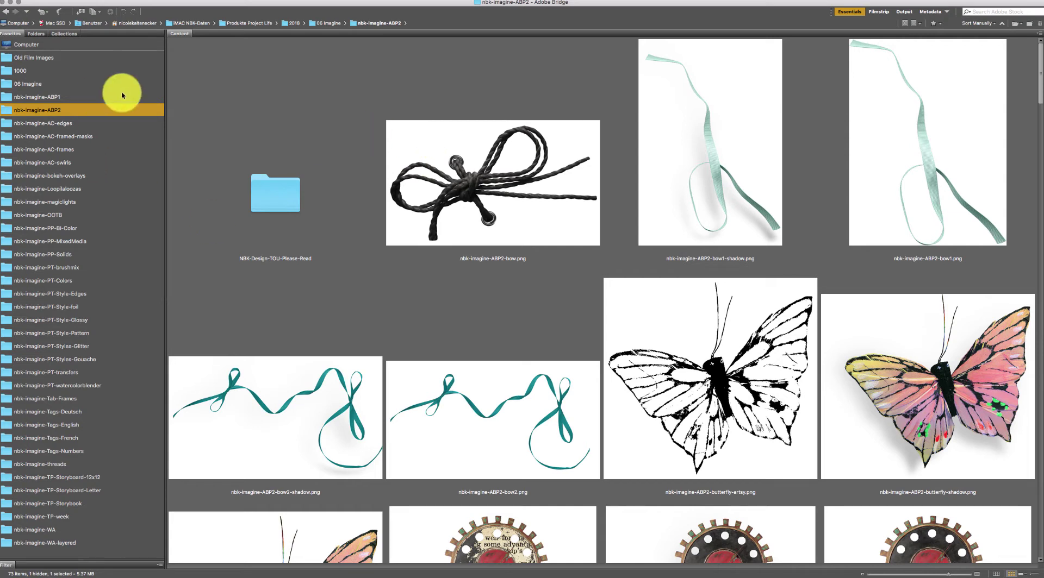
left_click(118, 124)
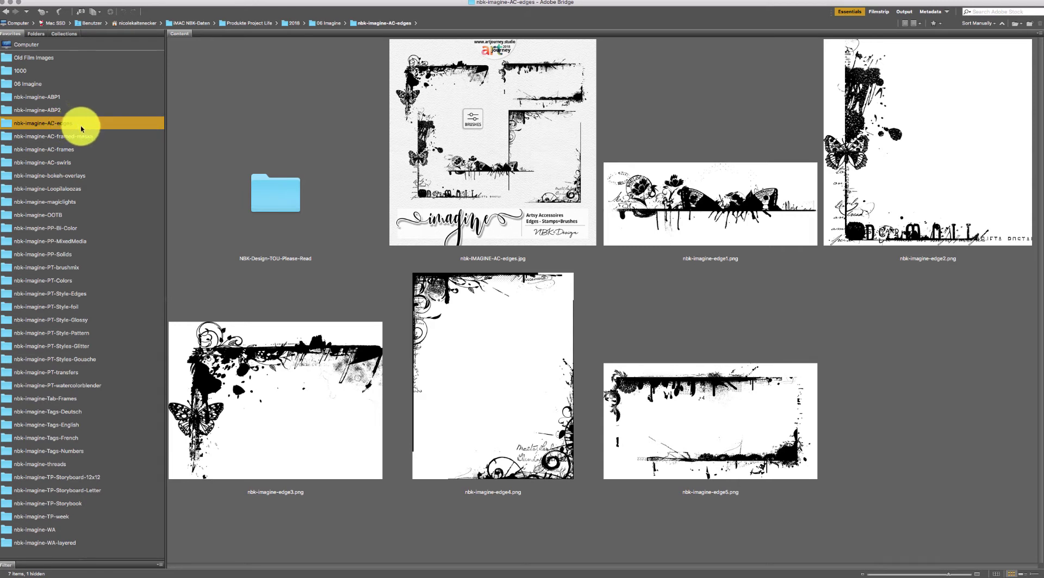
- Select nbk-imagine-edge1.png and nbk-imagine-edge2.png in turn, then view nbk-imagine-edge3.png full screen and return to the thumbnails
left_click(695, 213)
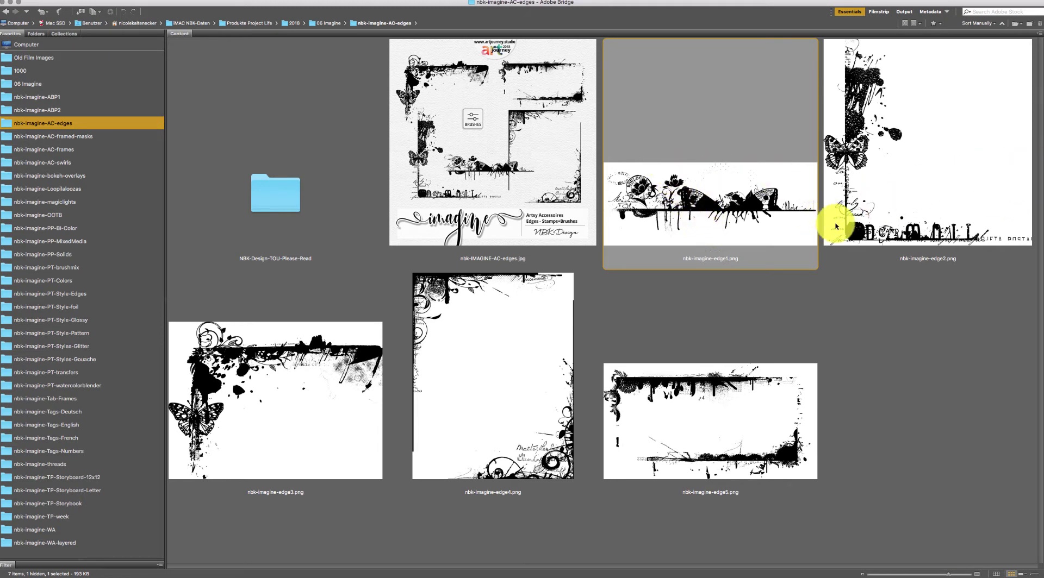
left_click(898, 196)
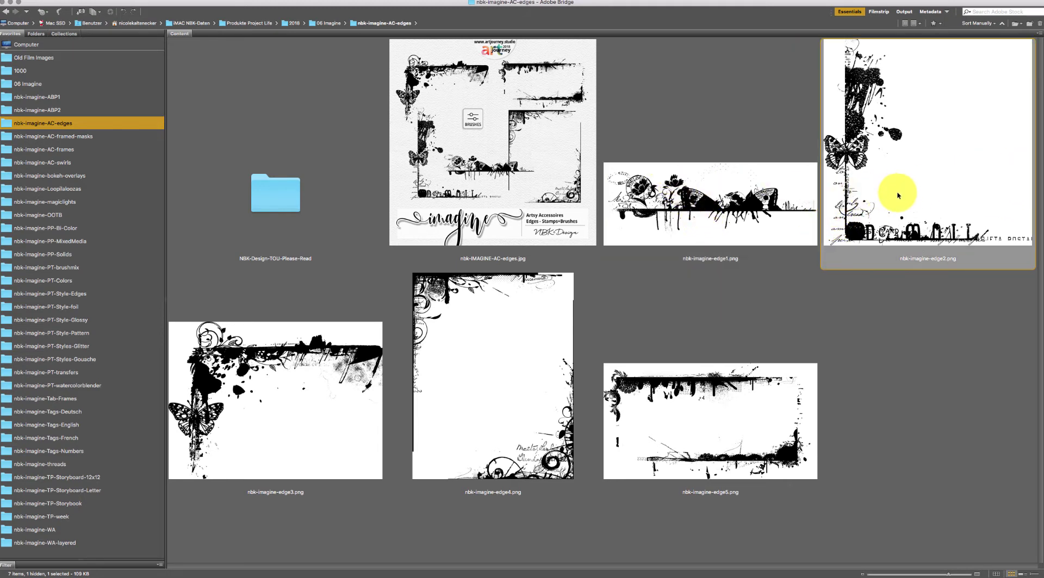
left_click(367, 404)
key("space")
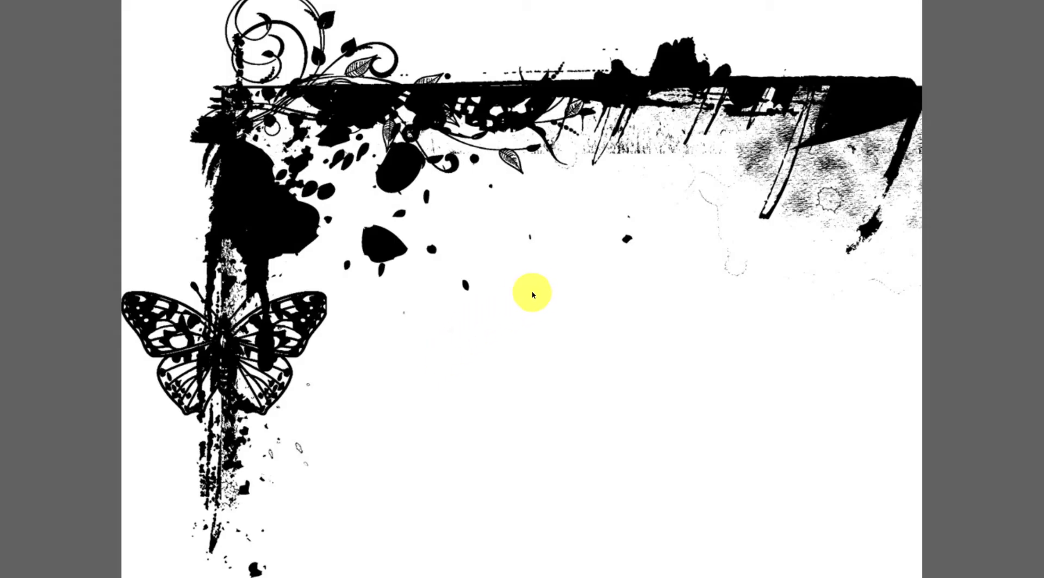
key("space")
- View nbk-imagine-edge4.png full screen, then open it in Photoshop and switch back to Bridge
left_click(496, 346)
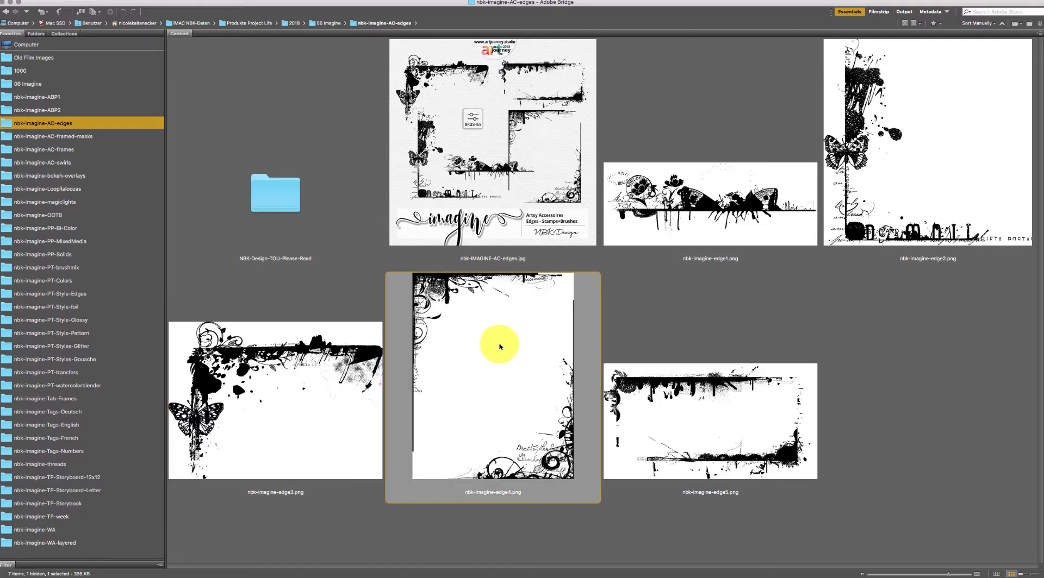
key("space")
key("space")
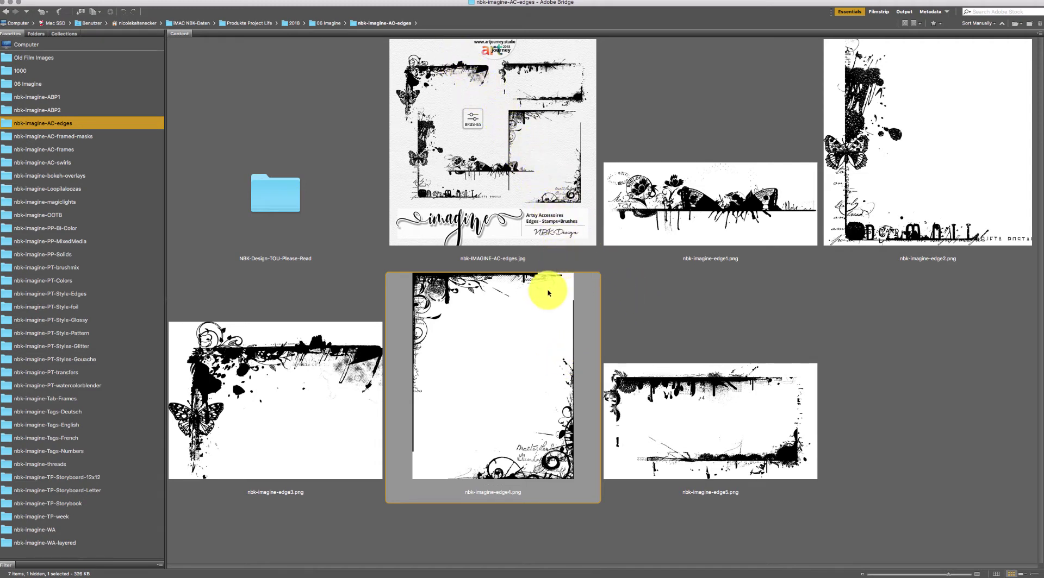
double_click(538, 306)
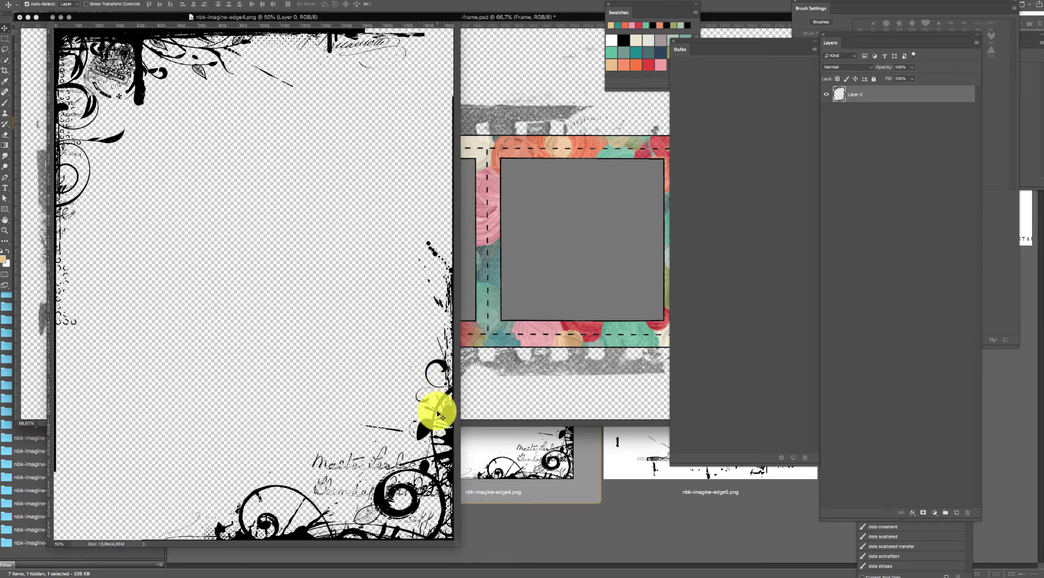
left_click(486, 538)
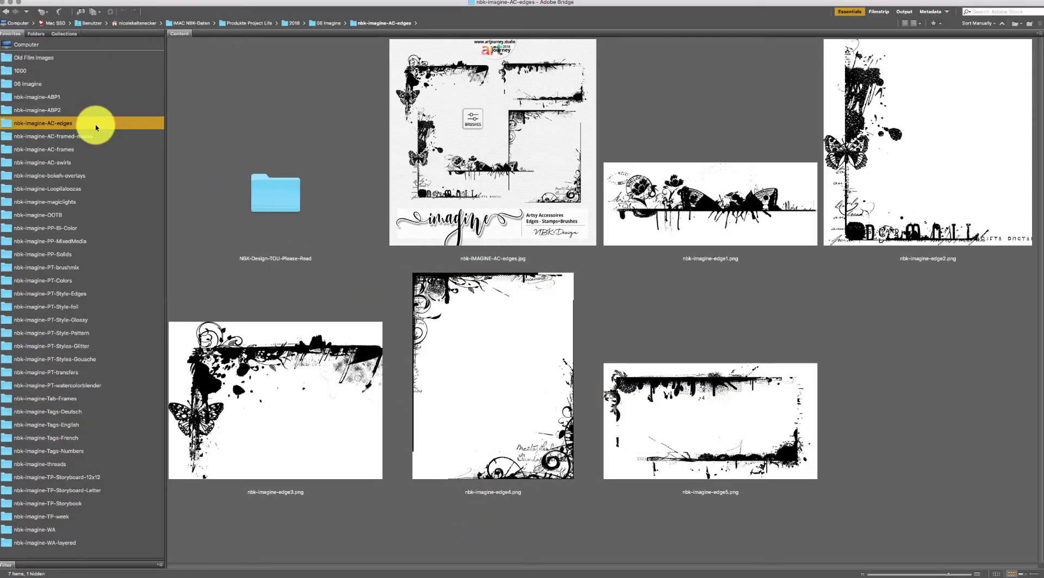
- From the nbk-imagine-AC-framed-masks folder, open nbk-imagine-framed-mask1.png in Photoshop and switch back to Bridge
left_click(95, 139)
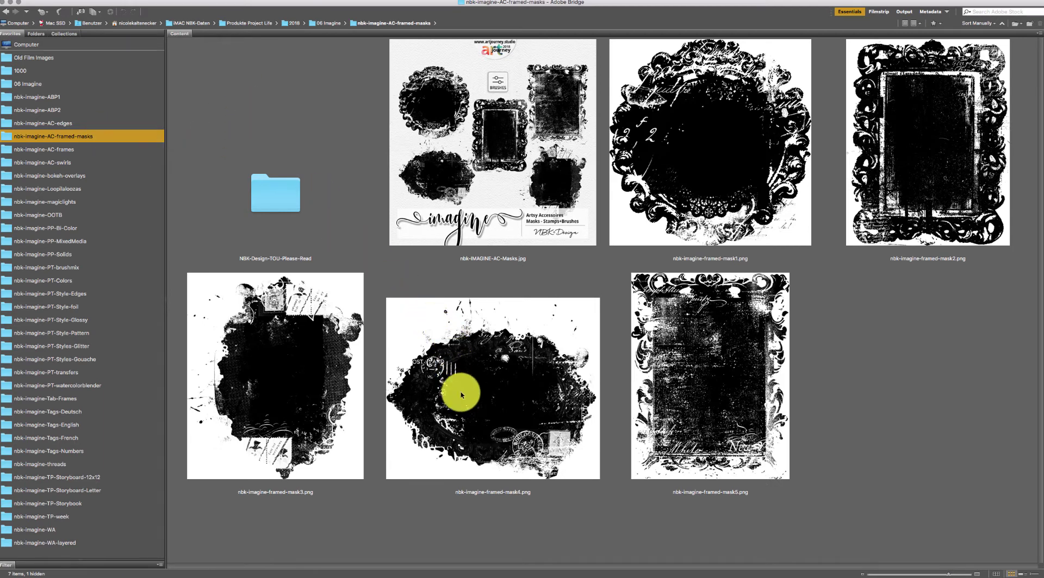
left_click(494, 360)
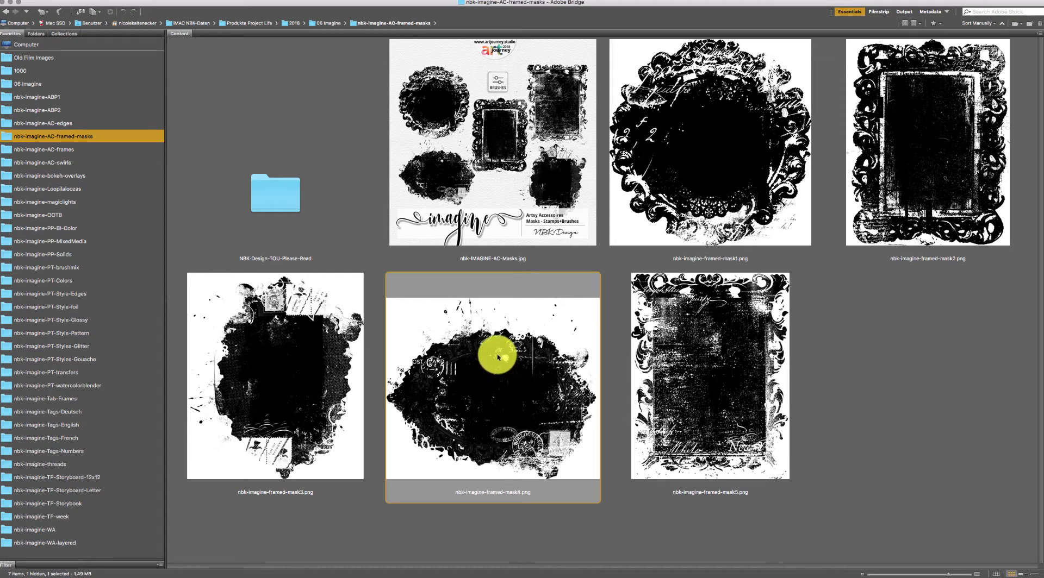
left_click(681, 165)
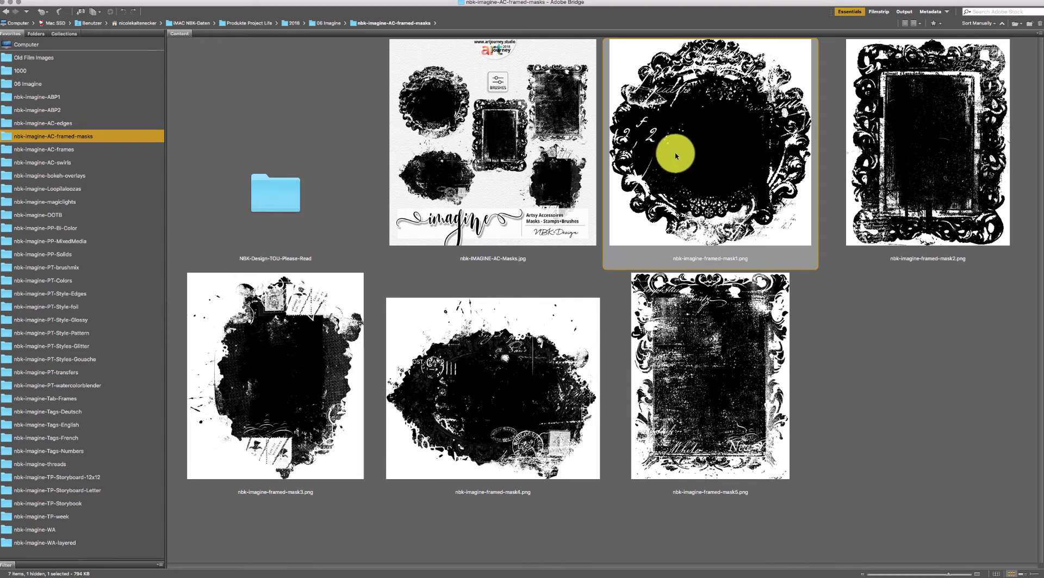
double_click(678, 156)
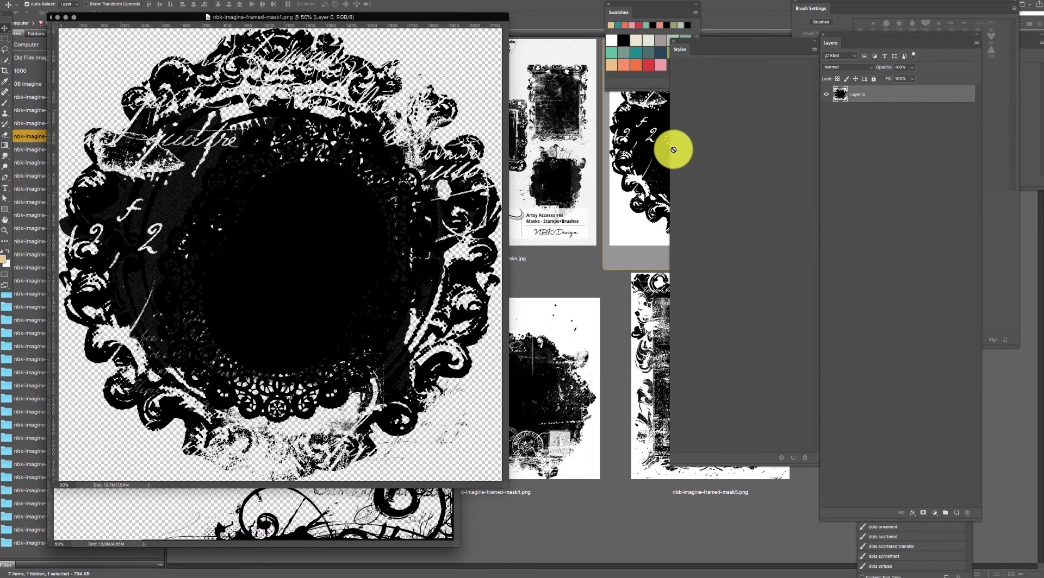
left_click(557, 269)
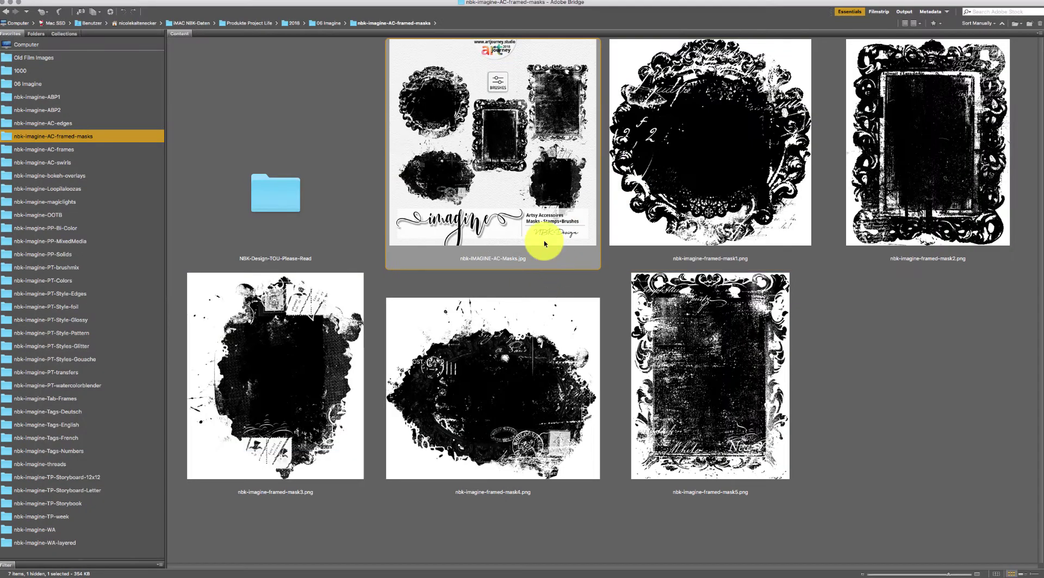
- Browse the nbk-imagine-AC-frames folder and open nbk-imagine-frame-1.psd in Photoshop
left_click(83, 150)
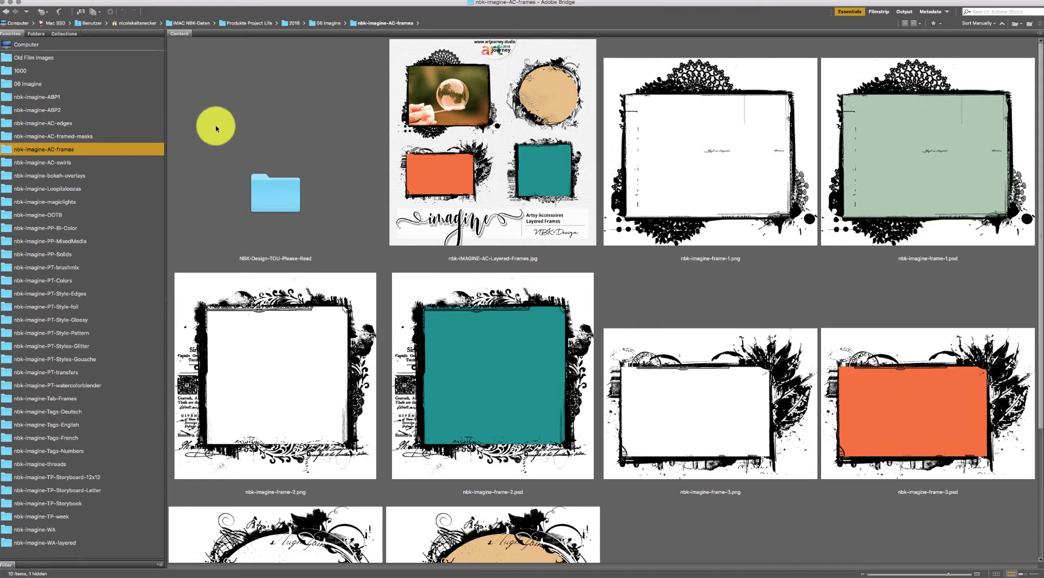
left_click(699, 276)
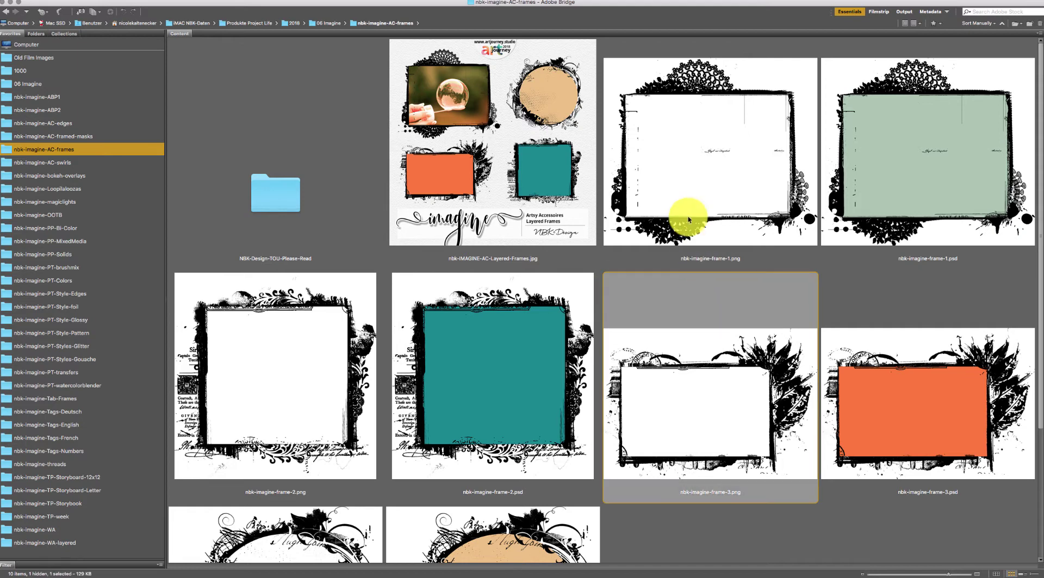
left_click(738, 173)
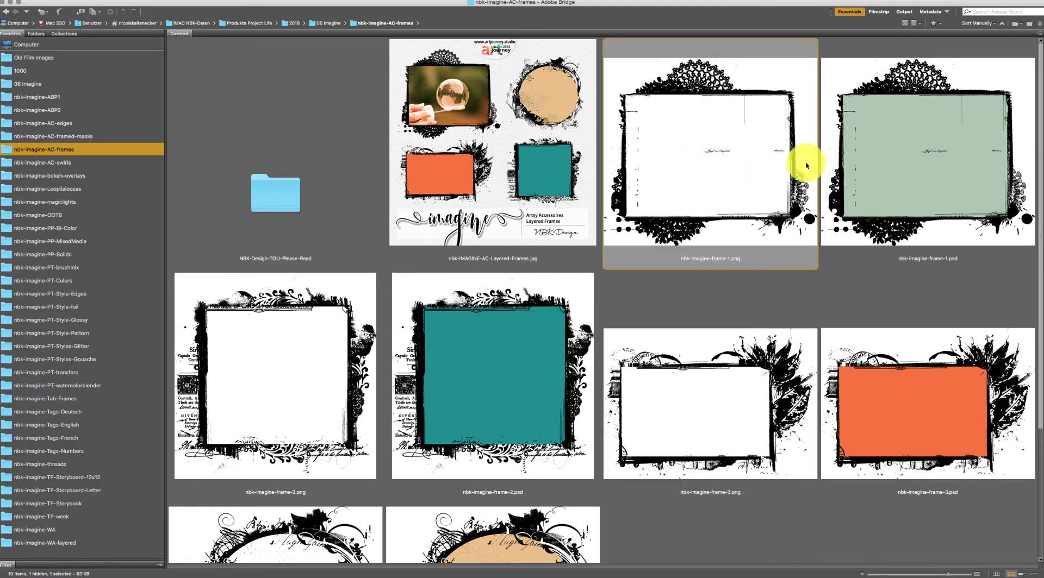
left_click(923, 154)
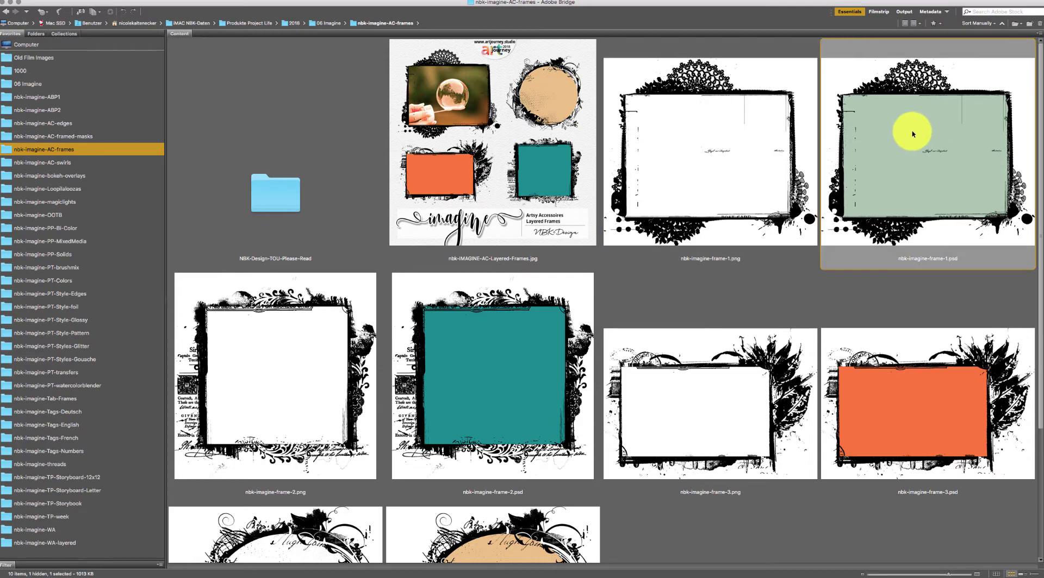
double_click(919, 138)
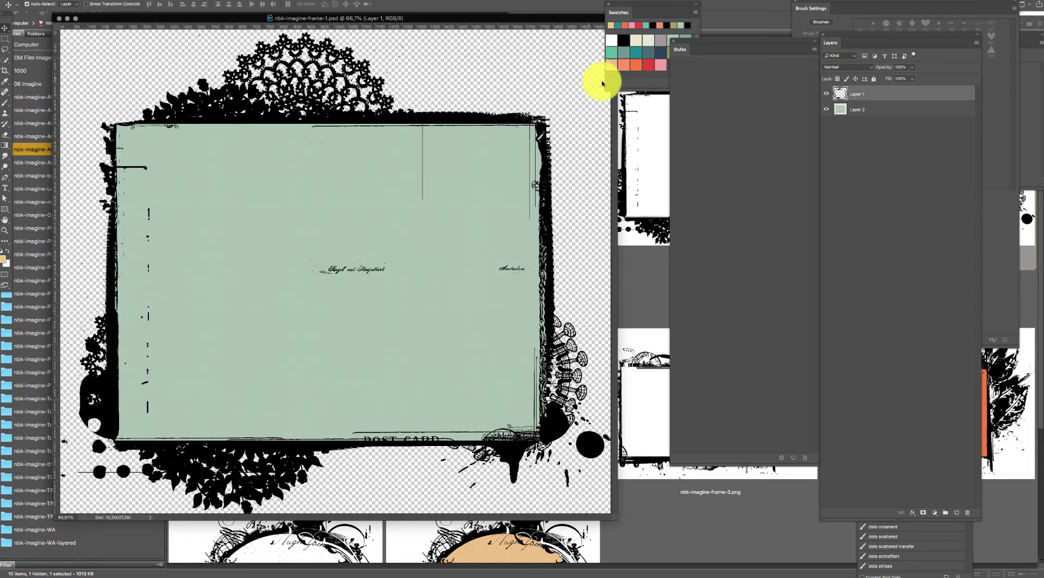
- Switch to Bridge, open CM_Nature Vol 1_10.jpg from Old Film Images, and paste its image between the two layers of nbk-imagine-frame-1.psd
left_click(624, 332)
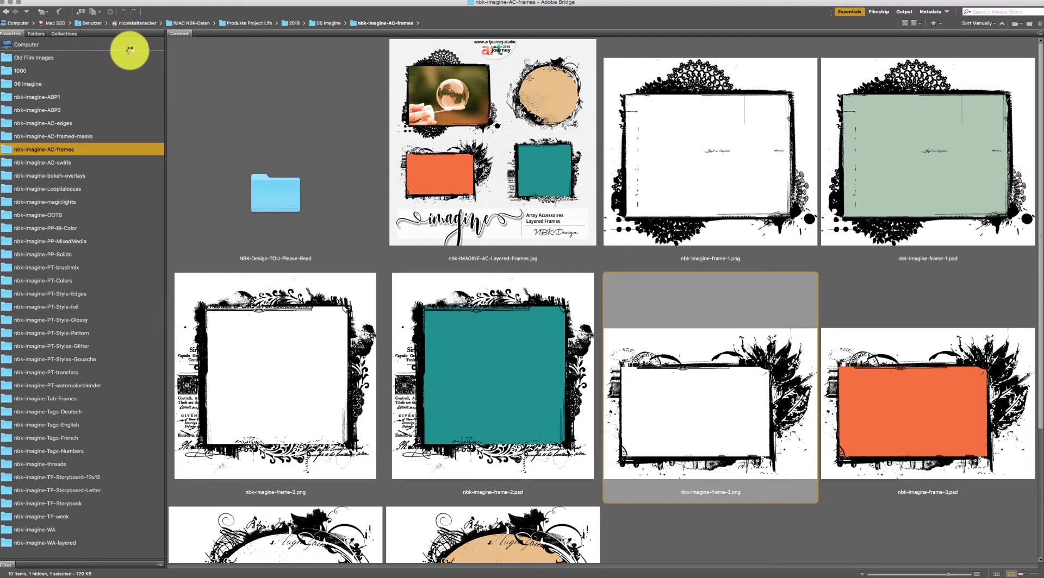
left_click(103, 56)
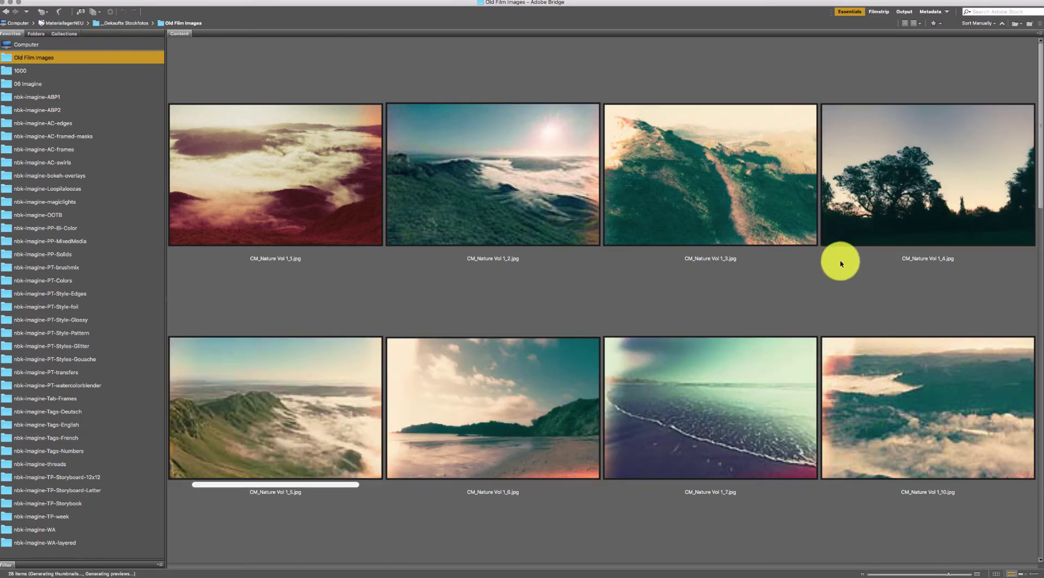
left_click(885, 401)
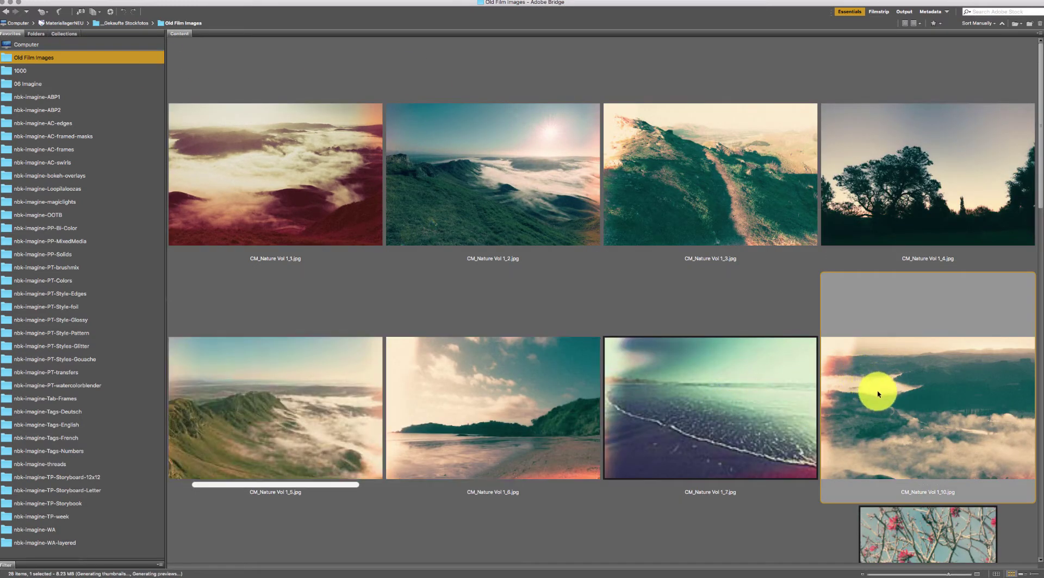
double_click(893, 408)
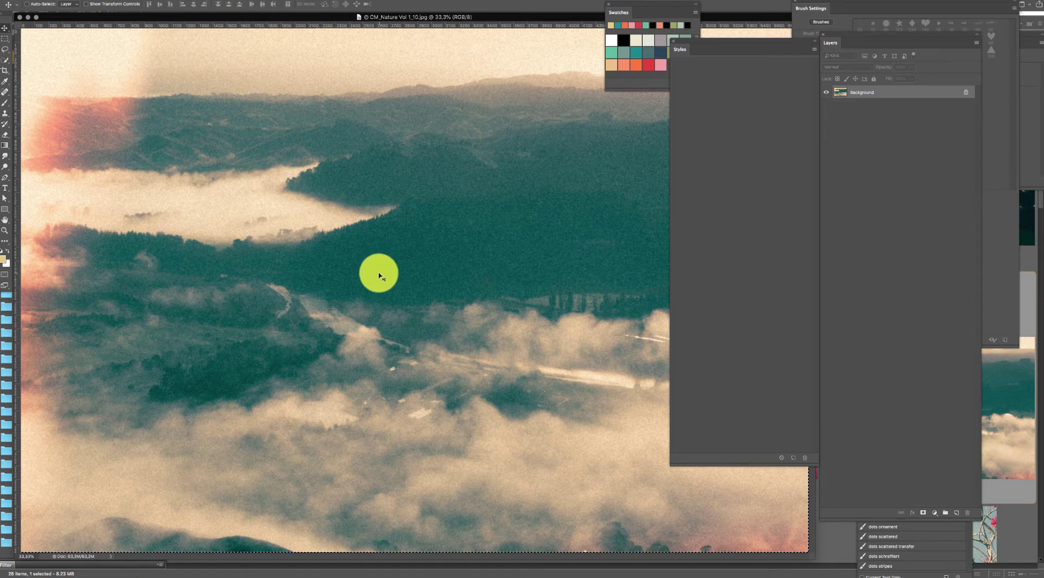
key("super+w")
key("ctrl+v")
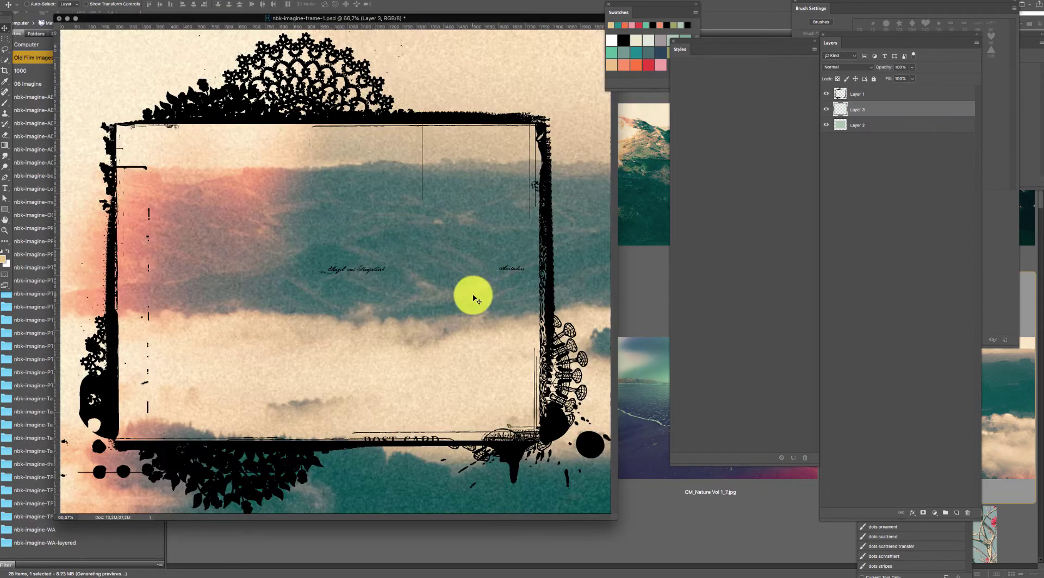
- Scale the pasted landscape photo to about 32% so it covers the frame opening, and clip it to the green layer beneath
key("super+minus")
key("super+minus")
key("super+minus")
key("super+minus")
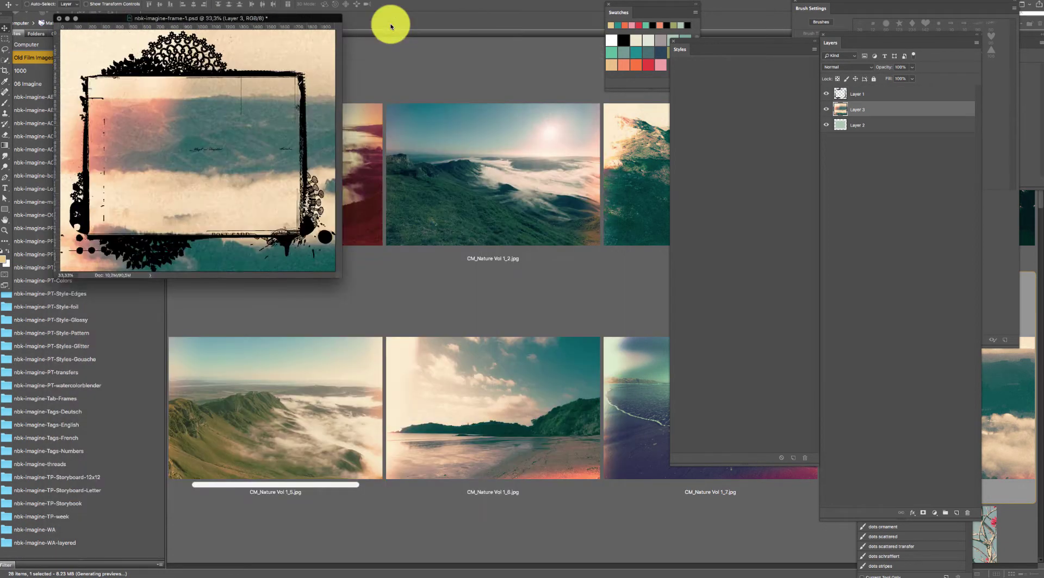
left_click_drag(202, 153, 622, 537)
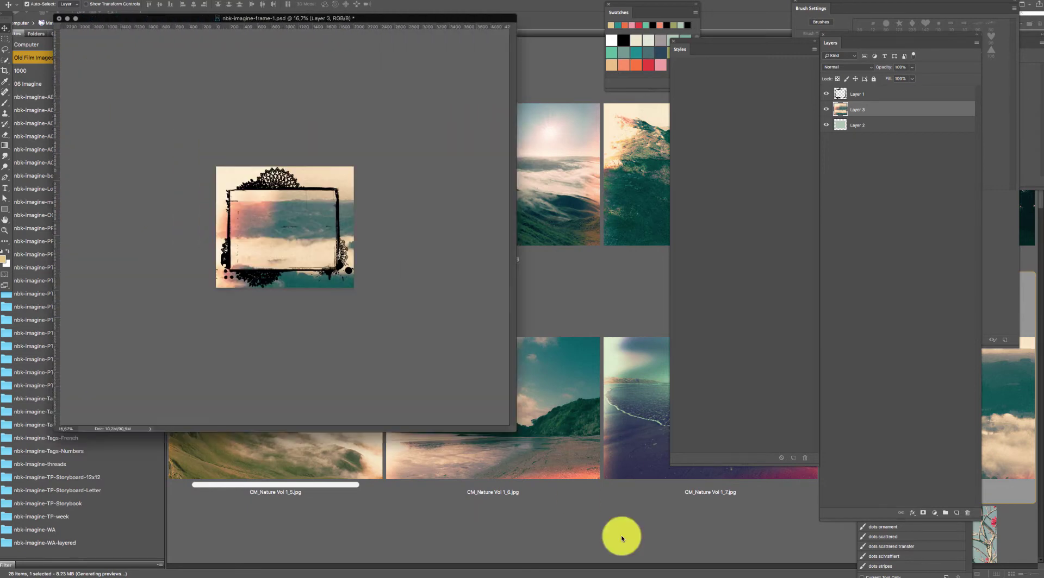
key("ctrl+t")
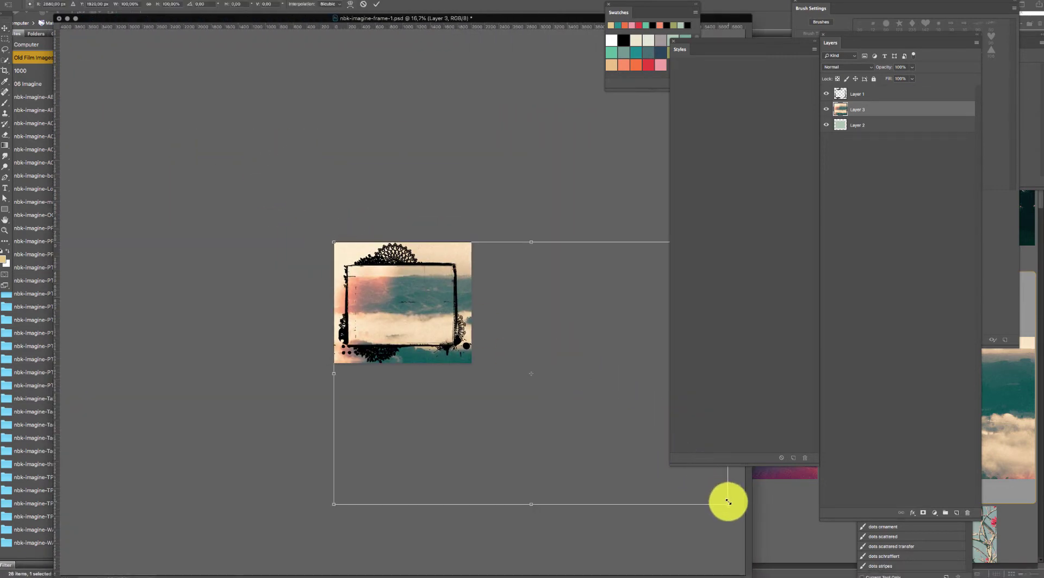
left_click_drag(727, 500, 478, 369)
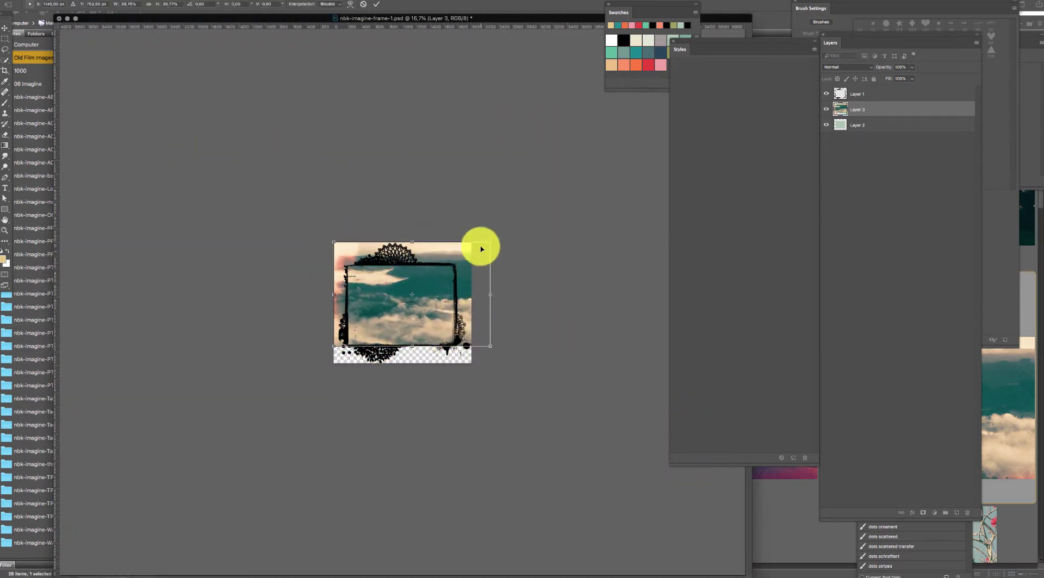
left_click_drag(487, 243, 460, 262)
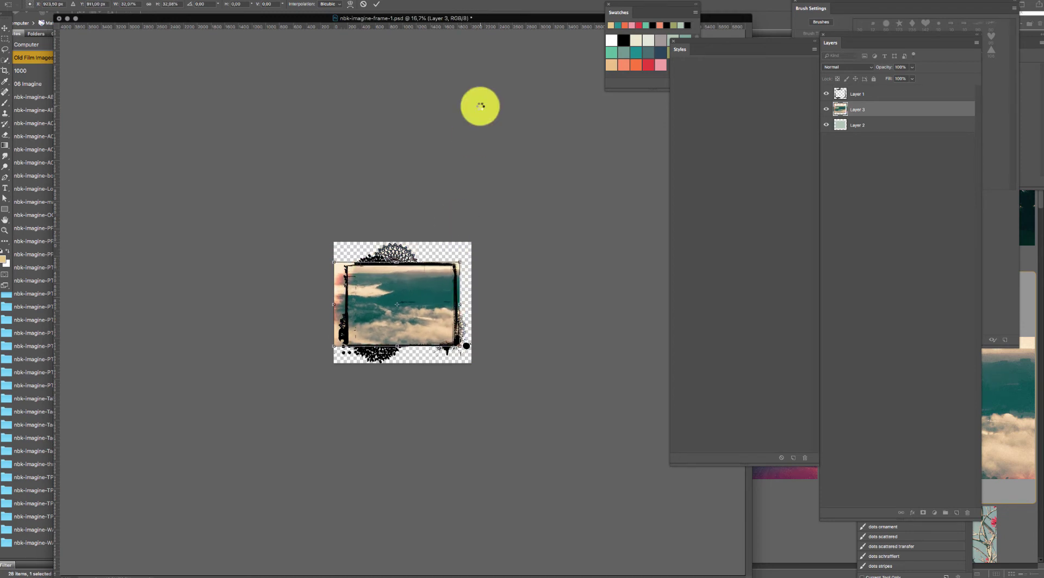
key("Return")
key("ctrl+0")
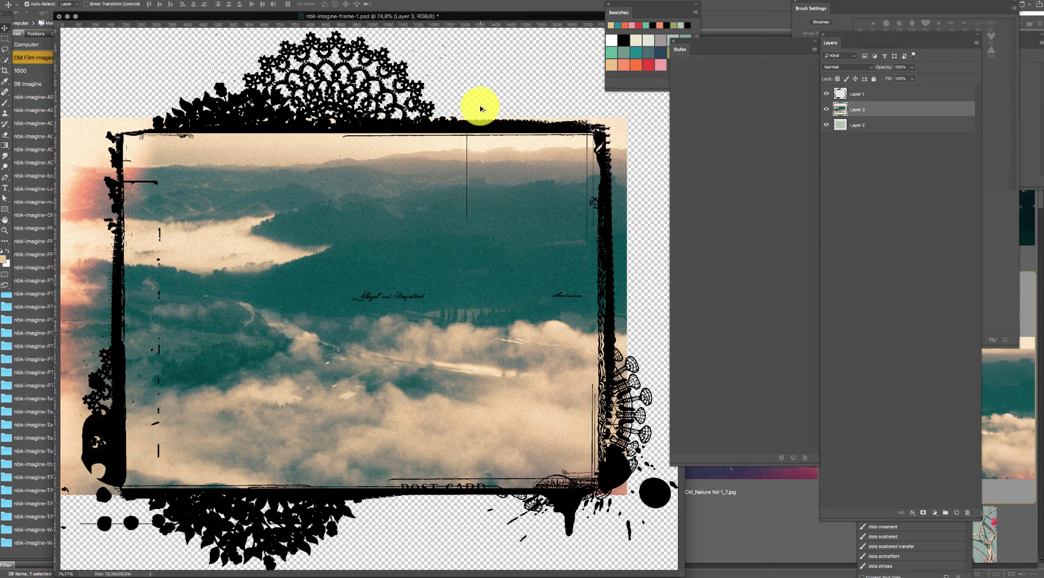
key("super+alt+g")
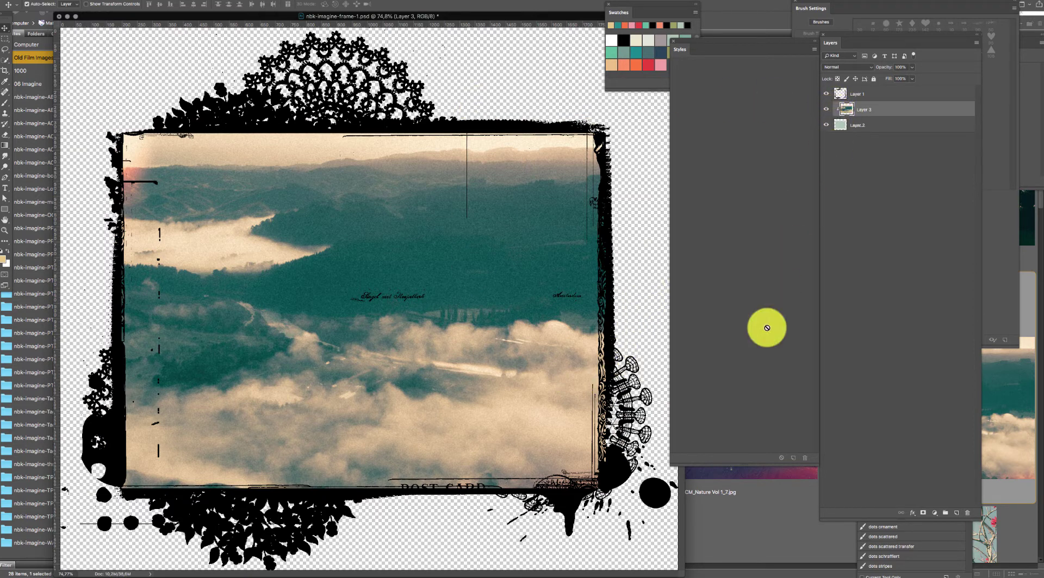
- Dismiss the clipboard message, close nbk-imagine-frame-1.psd without saving, and switch back to Bridge
left_click(750, 519)
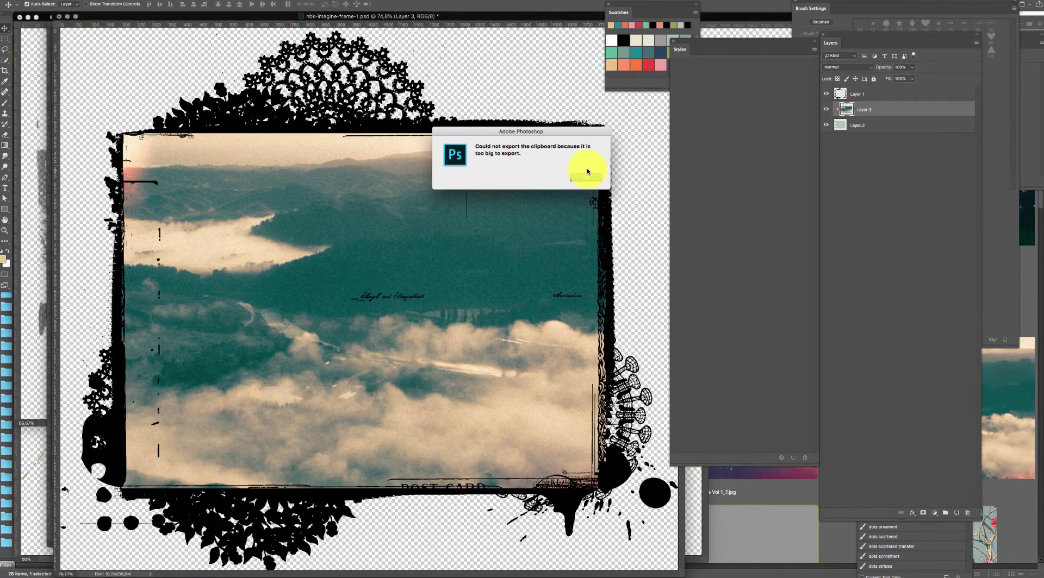
left_click(592, 179)
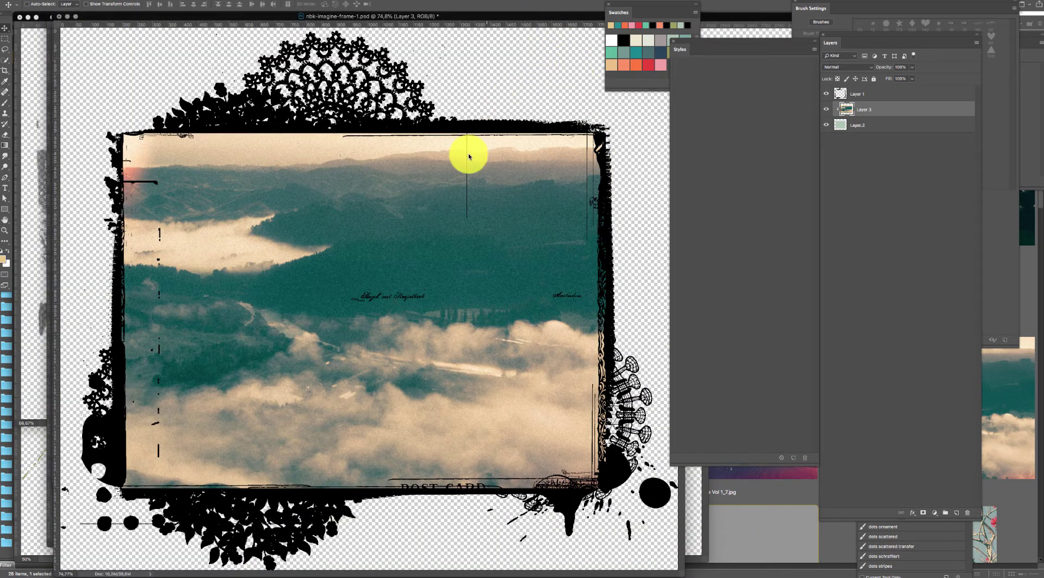
key("super+w")
left_click(485, 179)
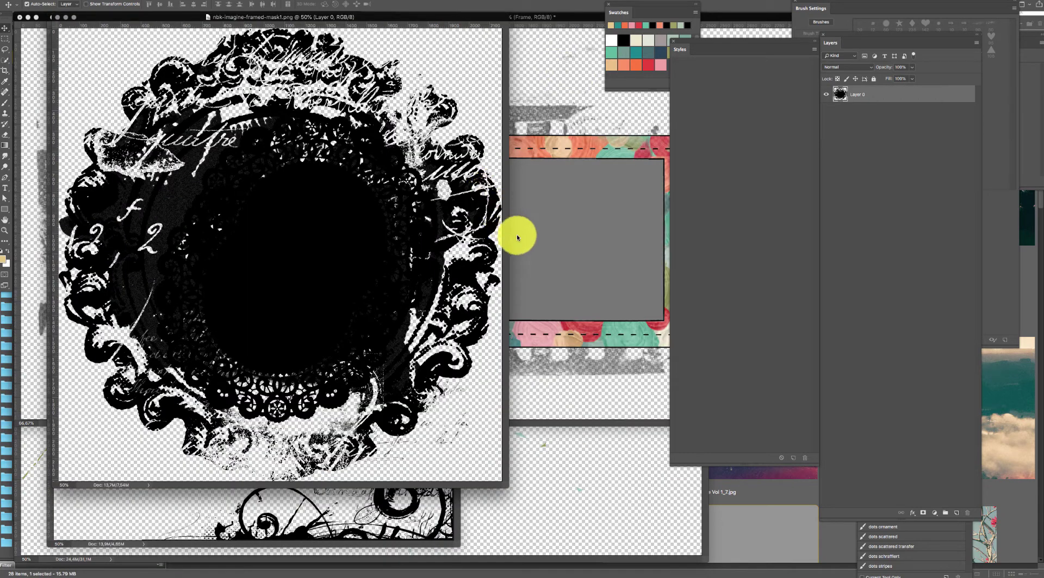
left_click(741, 521)
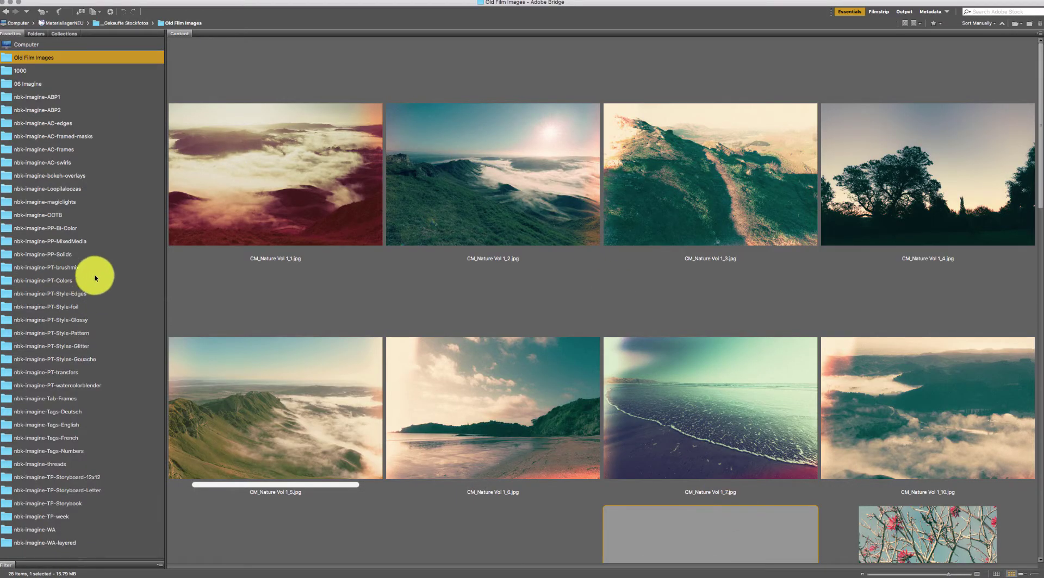
- From the nbk-imagine-AC-frames folder, open nbk-imagine-frame-1.png in Photoshop
left_click(63, 150)
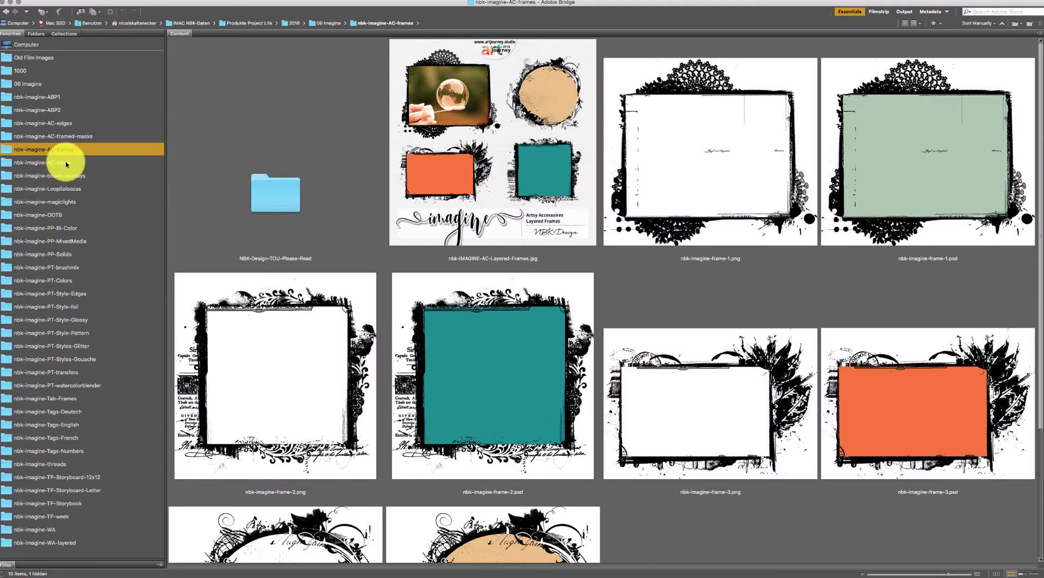
left_click(757, 174)
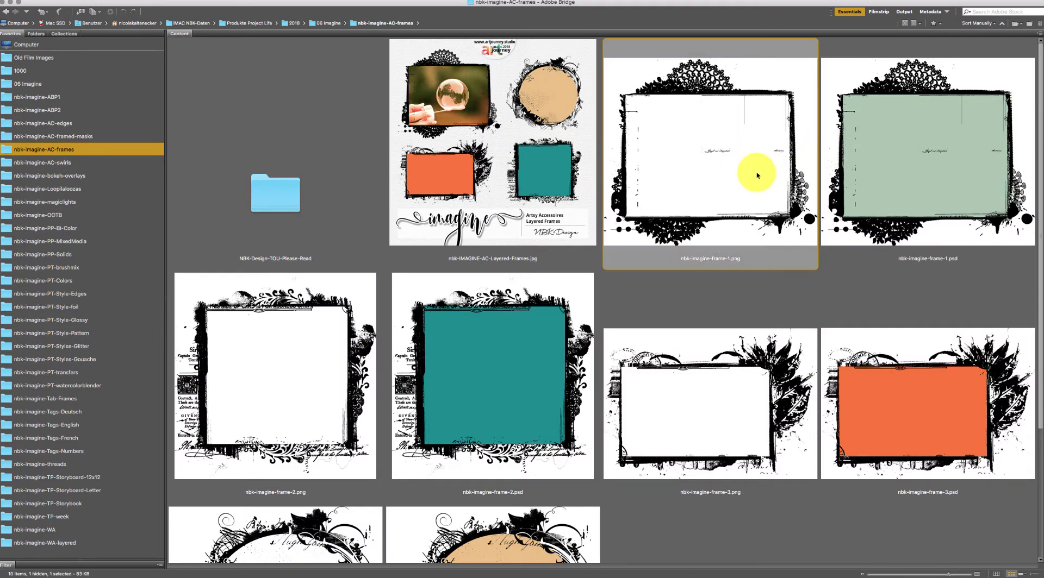
double_click(764, 166)
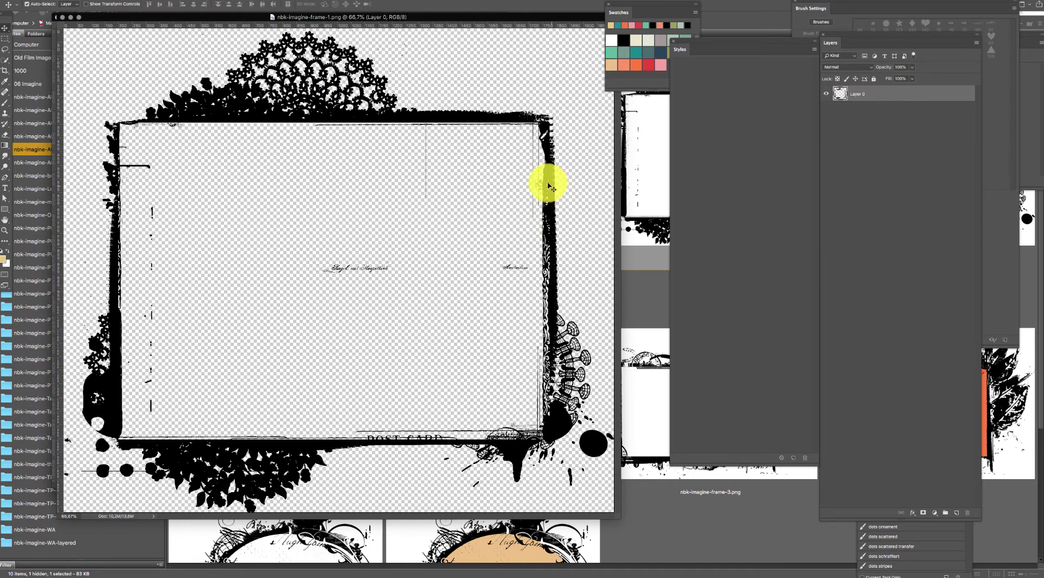
- Select the frame's rectangular opening with the Polygonal Lasso tool, placing the corner points on the black border
left_click(6, 50)
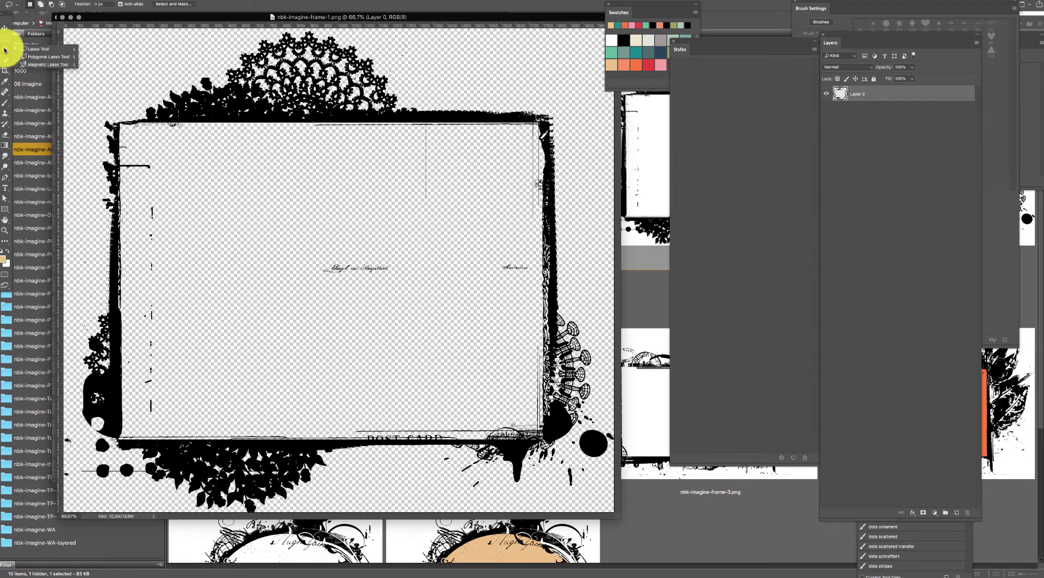
left_click(54, 56)
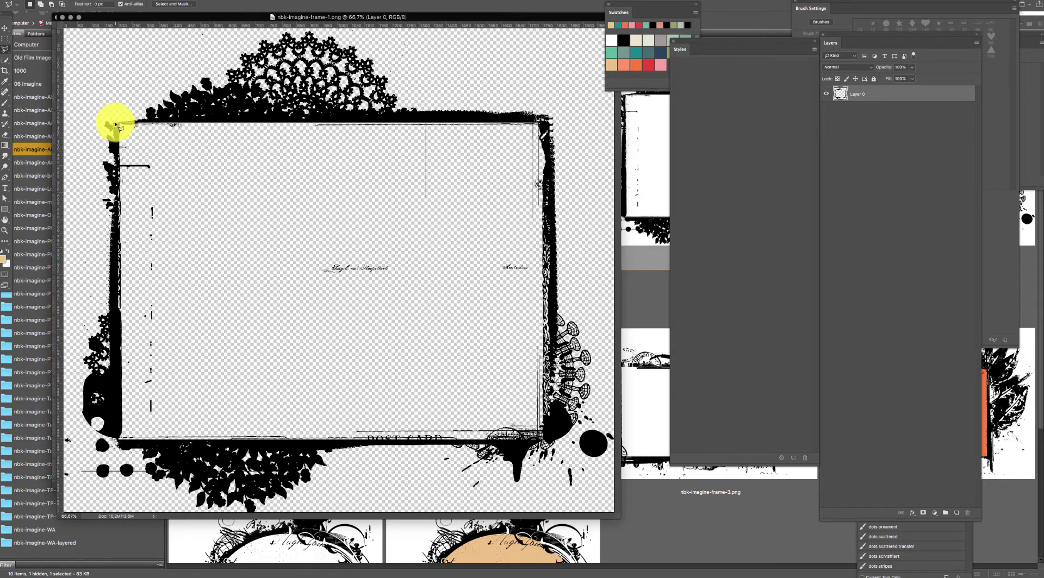
left_click(118, 126)
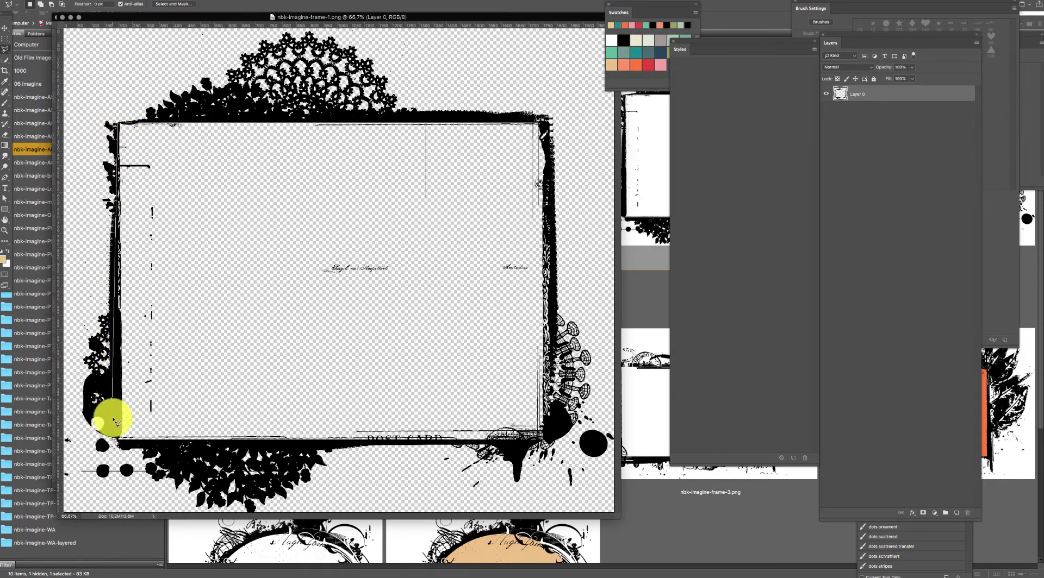
left_click(125, 447)
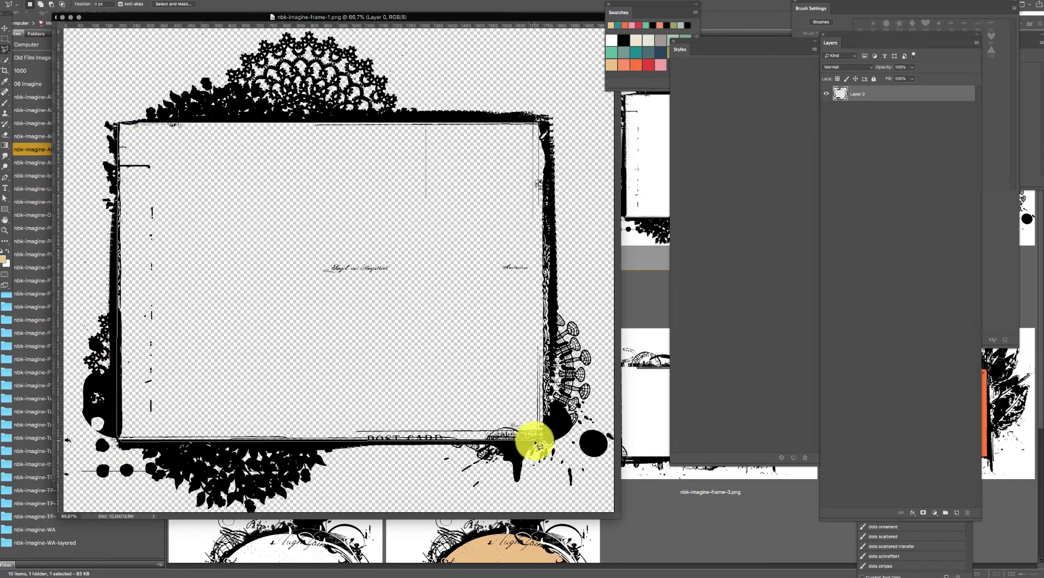
left_click(546, 440)
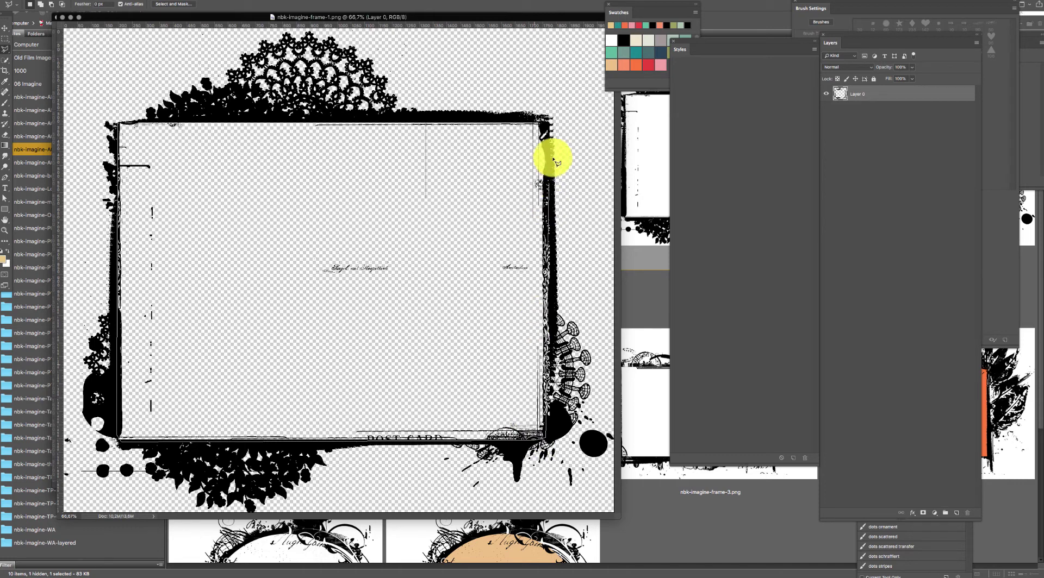
left_click(533, 120)
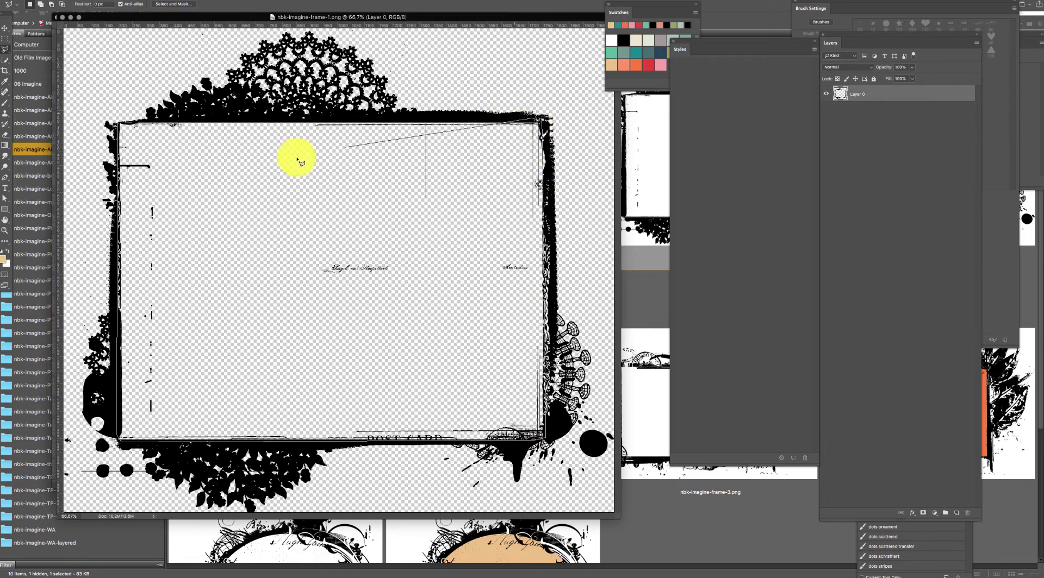
left_click(119, 120)
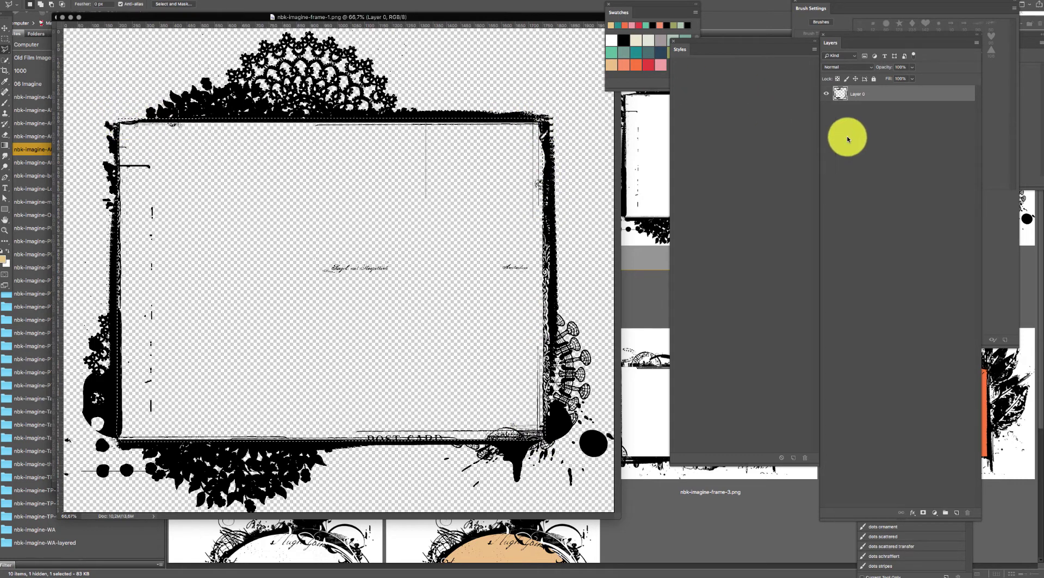
- Add a new layer beneath the frame artwork and leave no layer selected, with the Move tool active
left_click(957, 512)
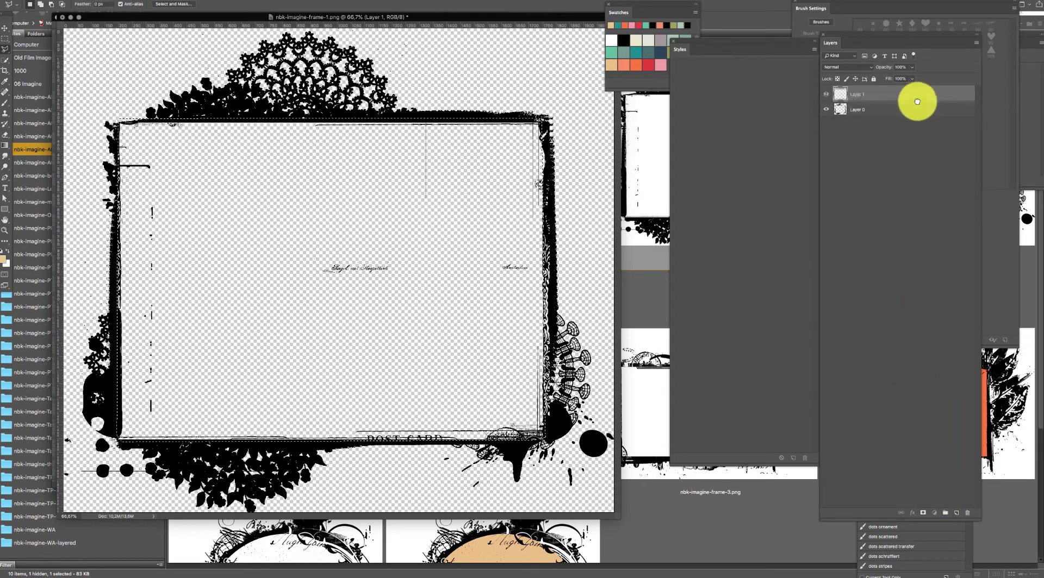
left_click_drag(918, 98, 917, 113)
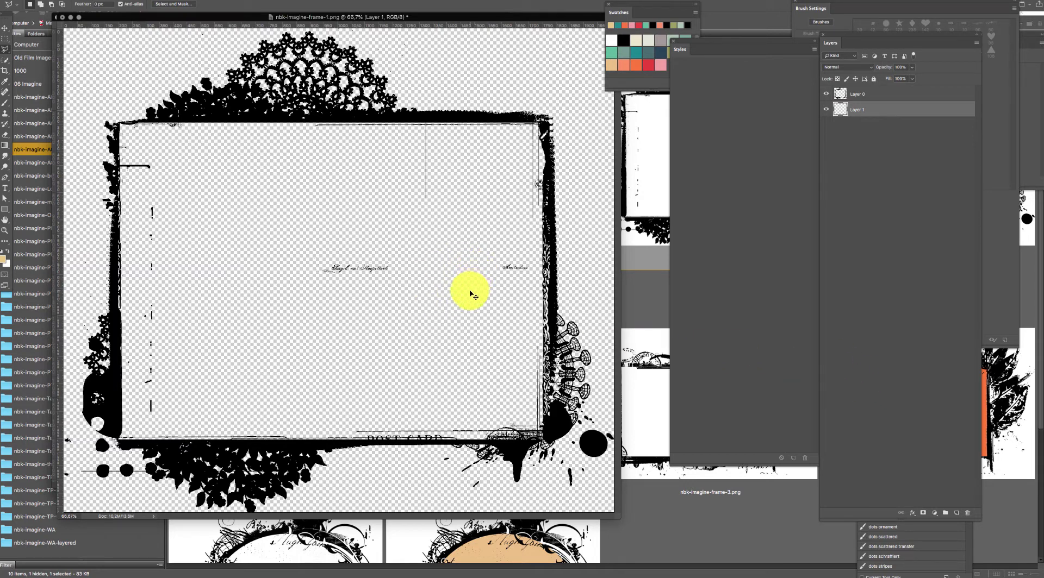
left_click(5, 29)
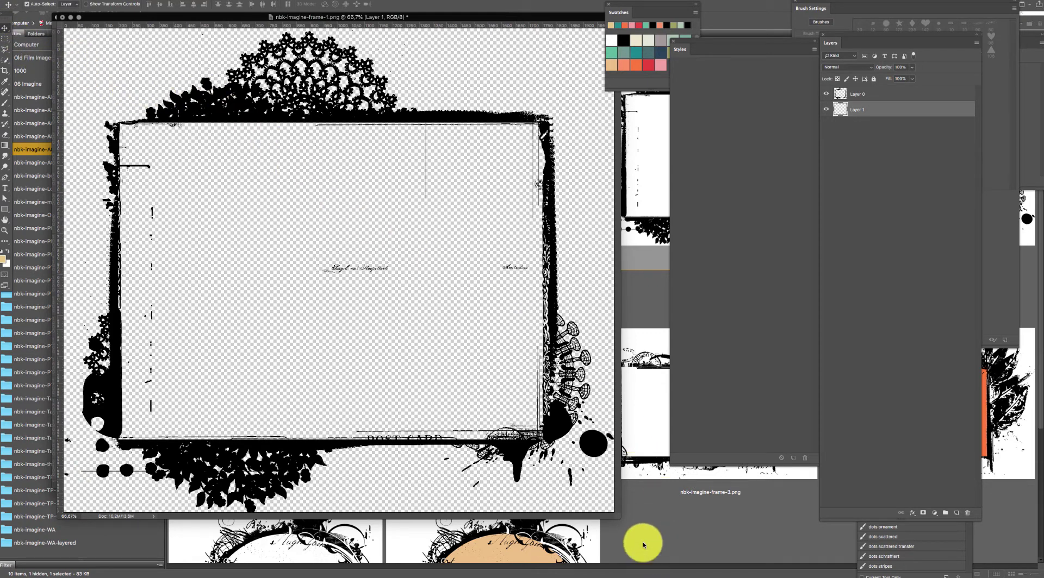
left_click(879, 167)
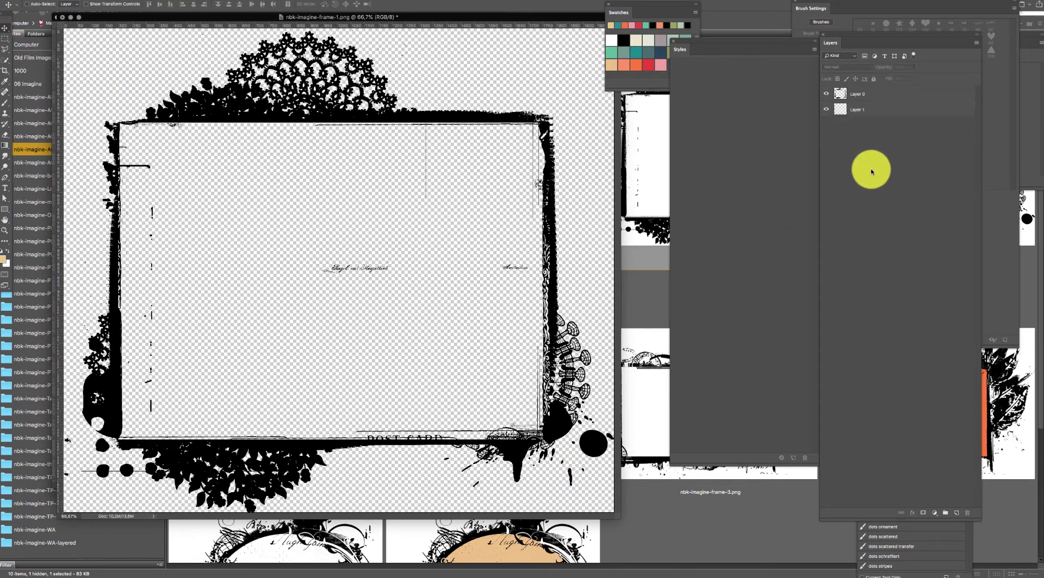
- Open CM_Nature Vol 1_1.jpg from the Old Film Images folder in Bridge, copy it, close it, and paste it into the frame document
left_click(710, 525)
left_click(67, 60)
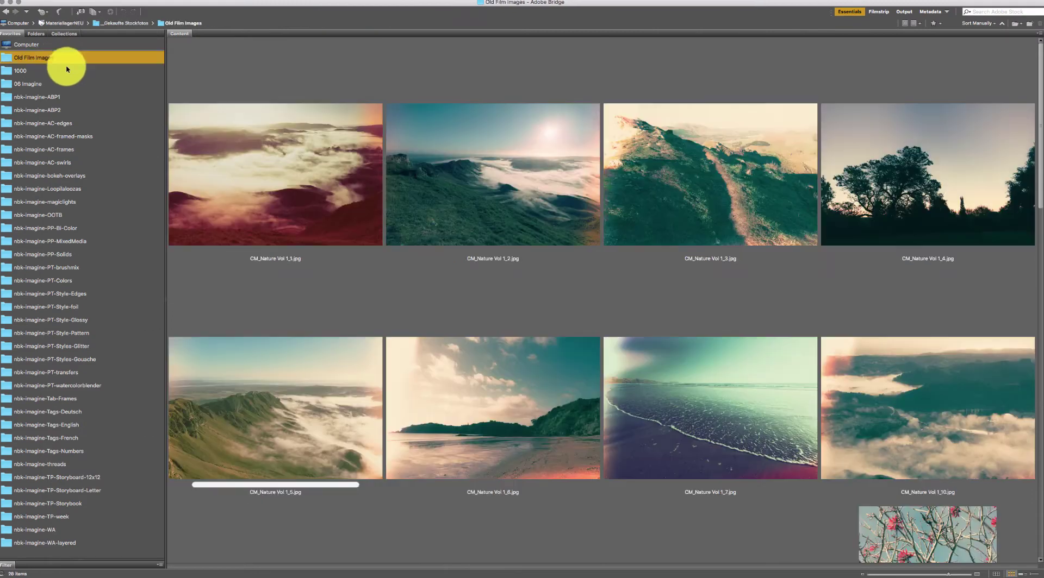
double_click(310, 163)
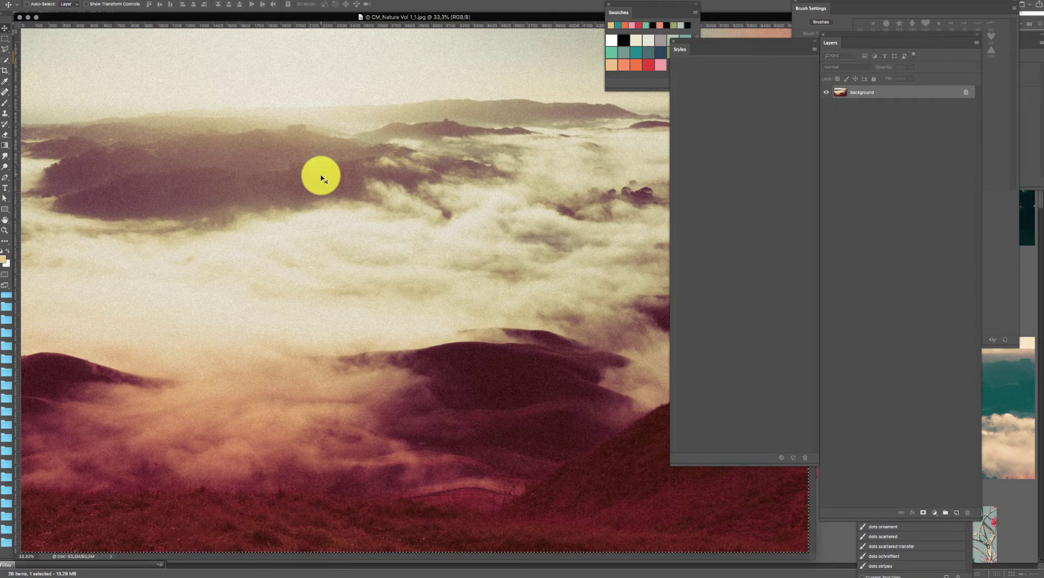
key("ctrl+c")
key("ctrl+w")
key("ctrl+v")
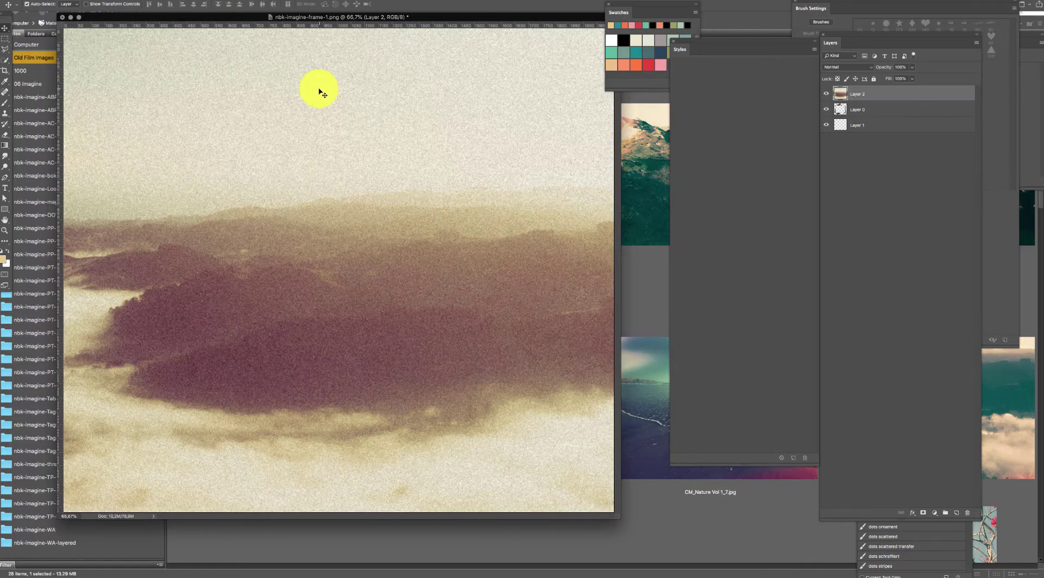
- Scale the pasted photo down to cover the frame's rectangular opening and send its layer to the back of the stack
key("super+minus")
key("super+minus")
key("super+minus")
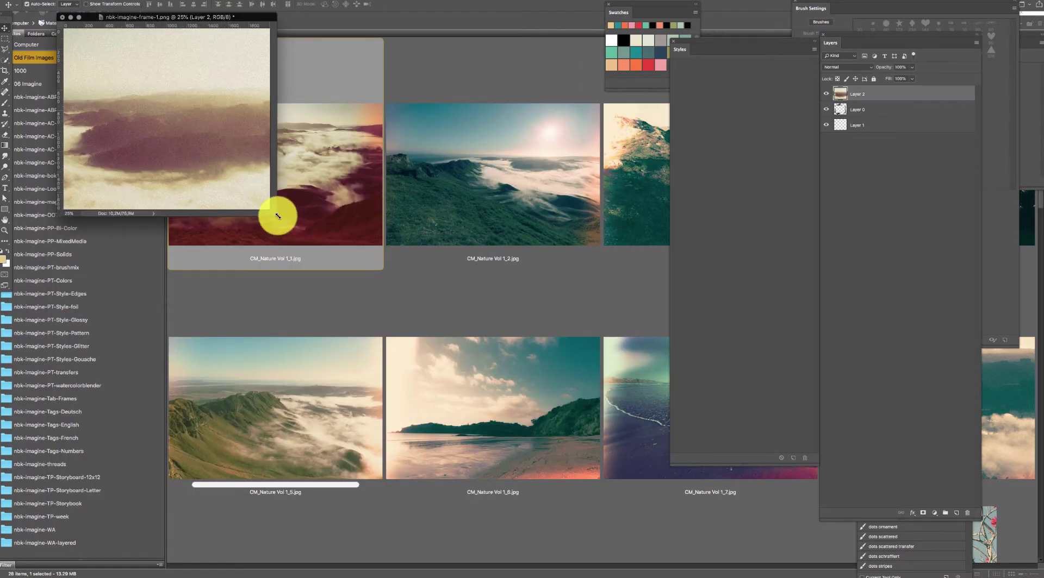
left_click_drag(277, 217, 703, 577)
key("super+t")
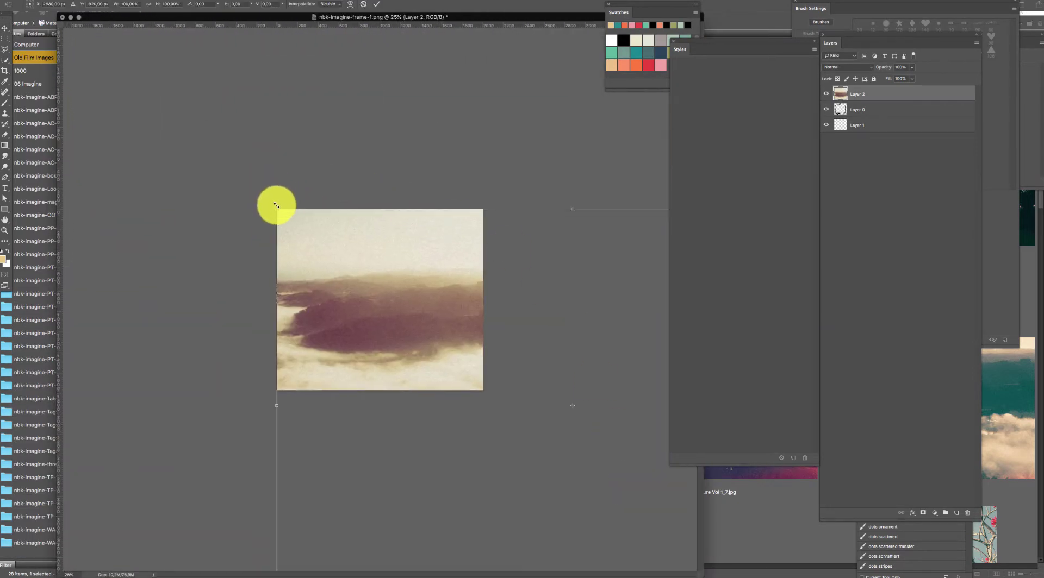
left_click_drag(277, 207, 484, 344)
left_click_drag(573, 383, 392, 283)
left_click_drag(473, 354, 488, 366)
key("Return")
key("super+0")
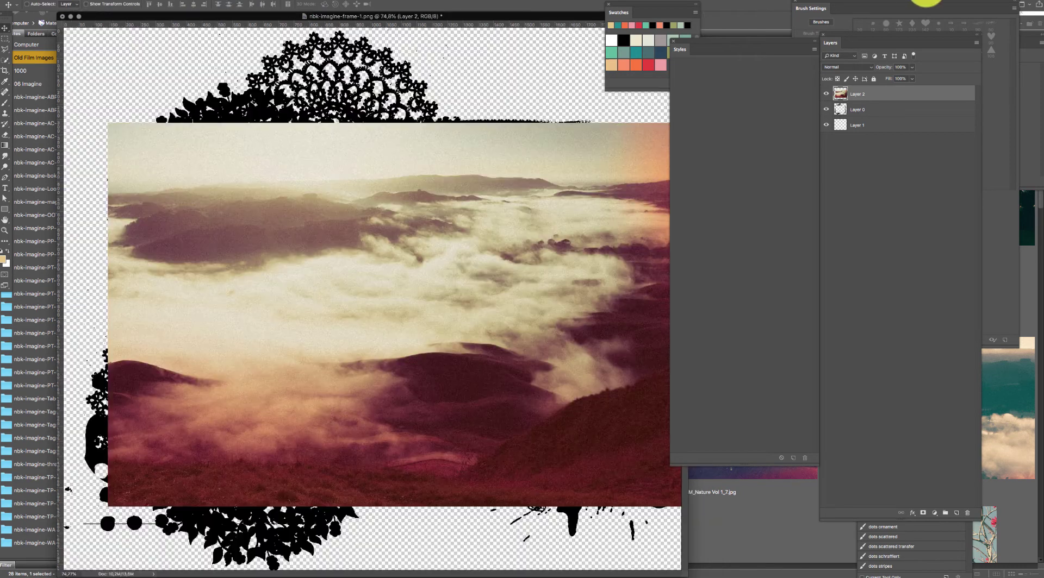
key("super+shift+bracketleft")
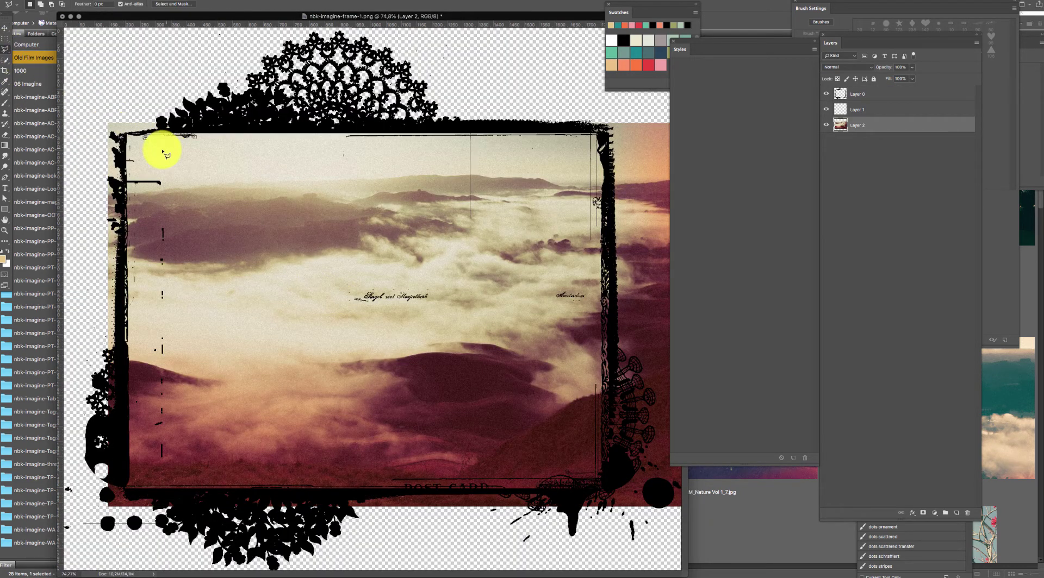
- Select the frame's rectangular opening with the Polygonal Lasso tool, placing the corner points on the black border
left_click(7, 50)
right_click(6, 50)
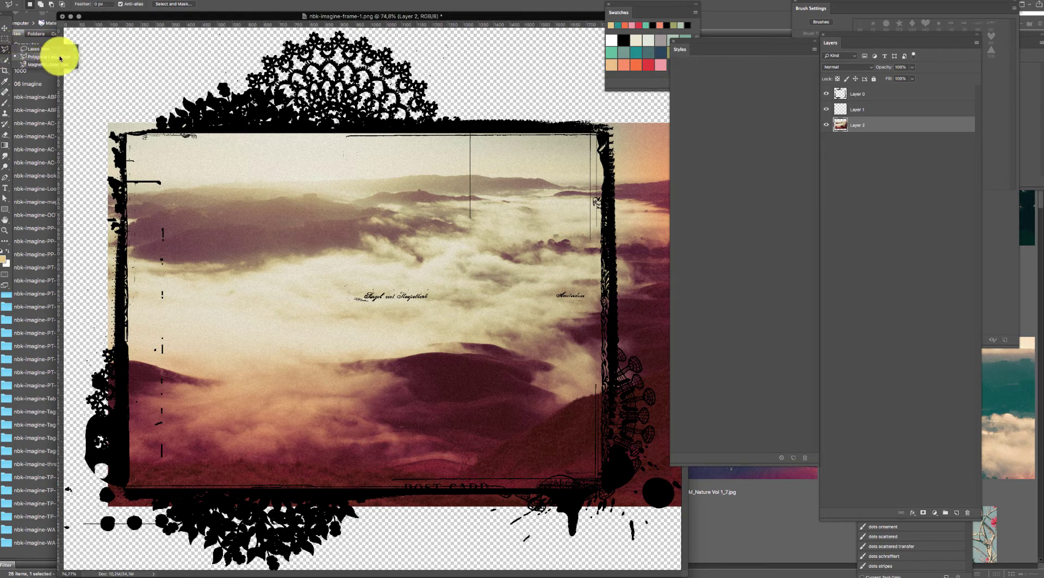
left_click(125, 136)
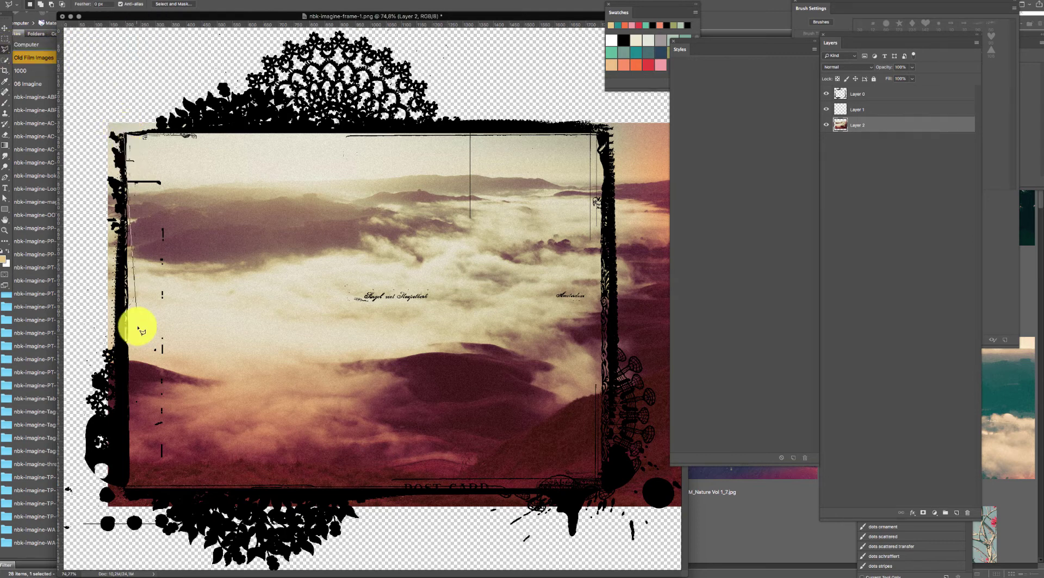
left_click(129, 489)
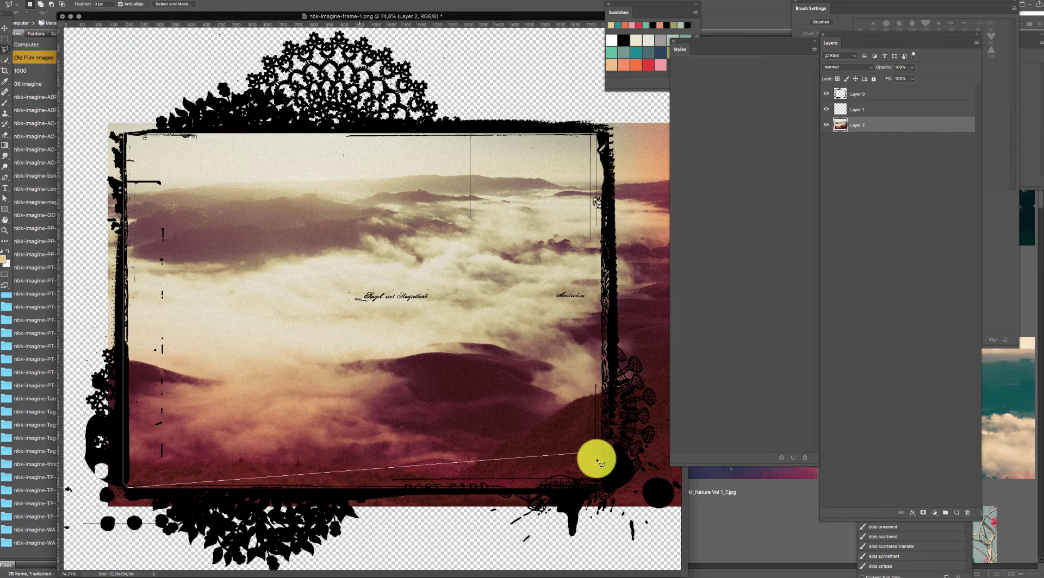
left_click(599, 493)
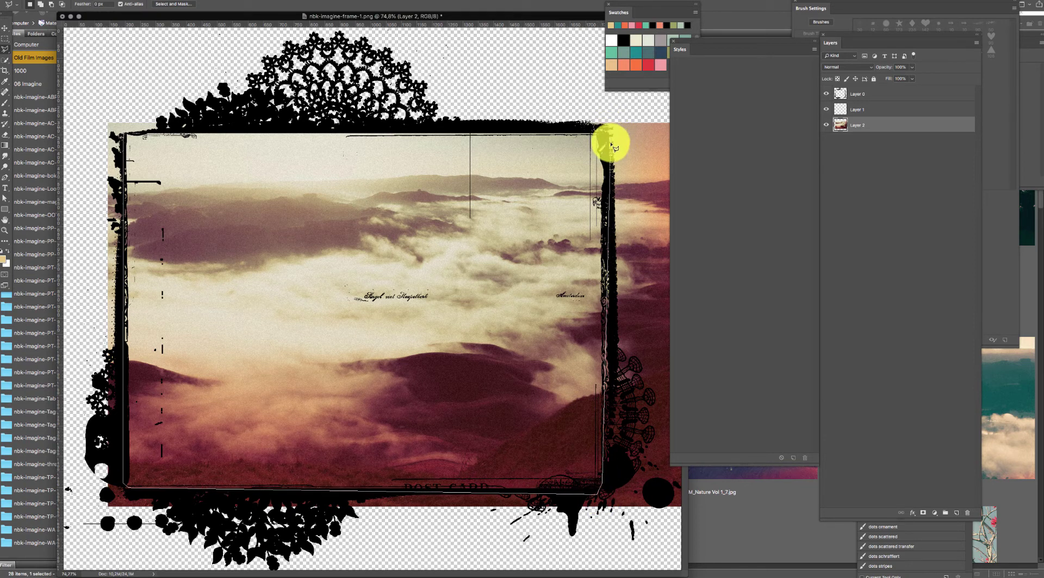
left_click(602, 129)
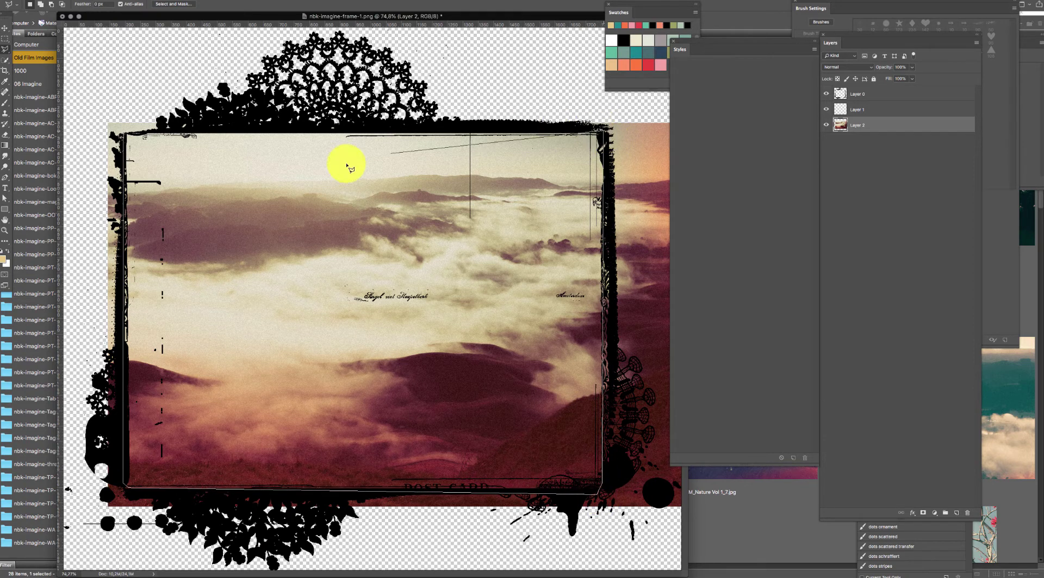
left_click(130, 137)
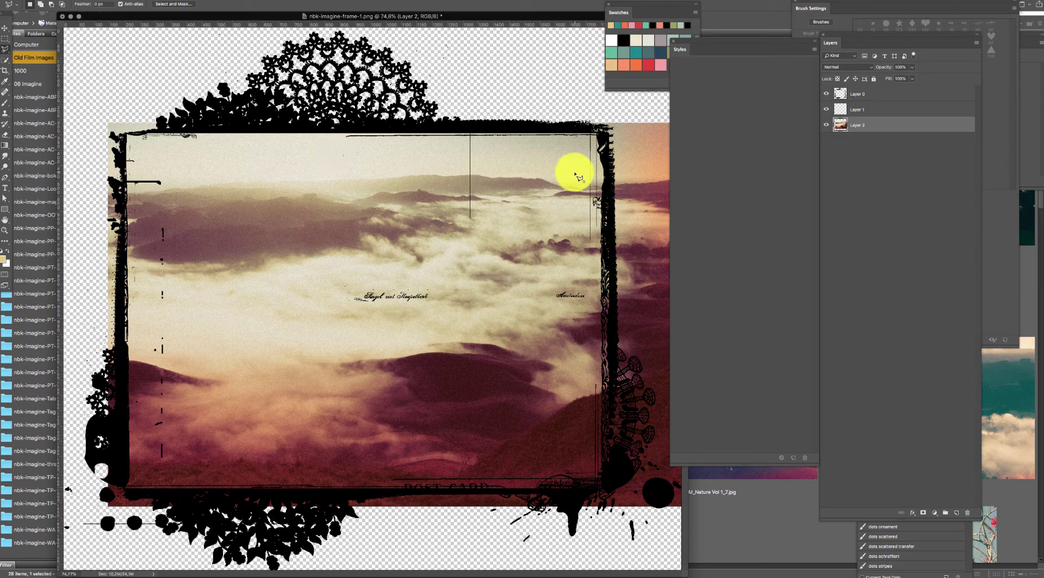
- Mask the photo layer with the selection of the frame's opening and undo the extra second mask
left_click(576, 200)
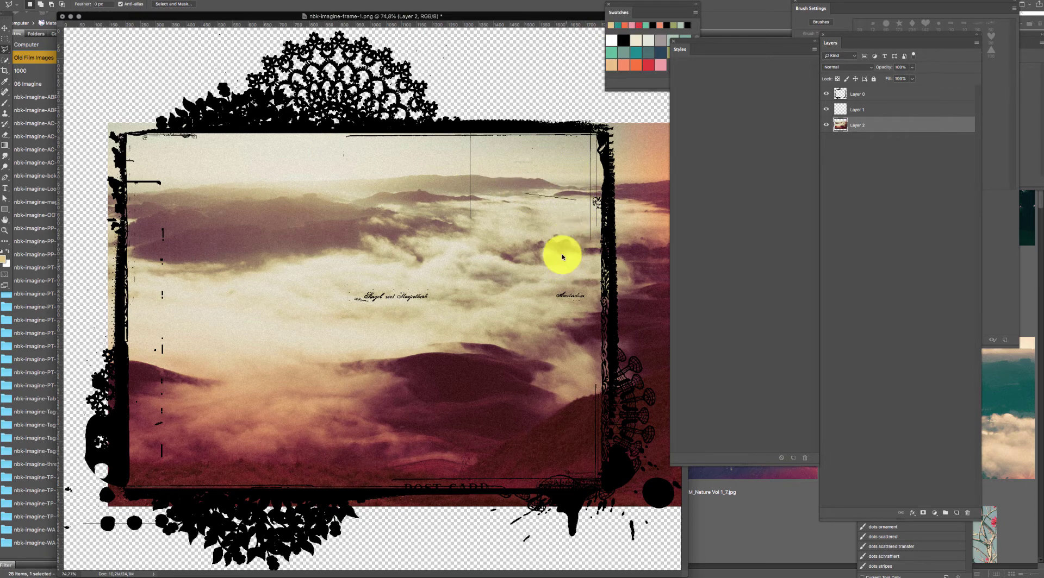
double_click(563, 254)
left_click(588, 177)
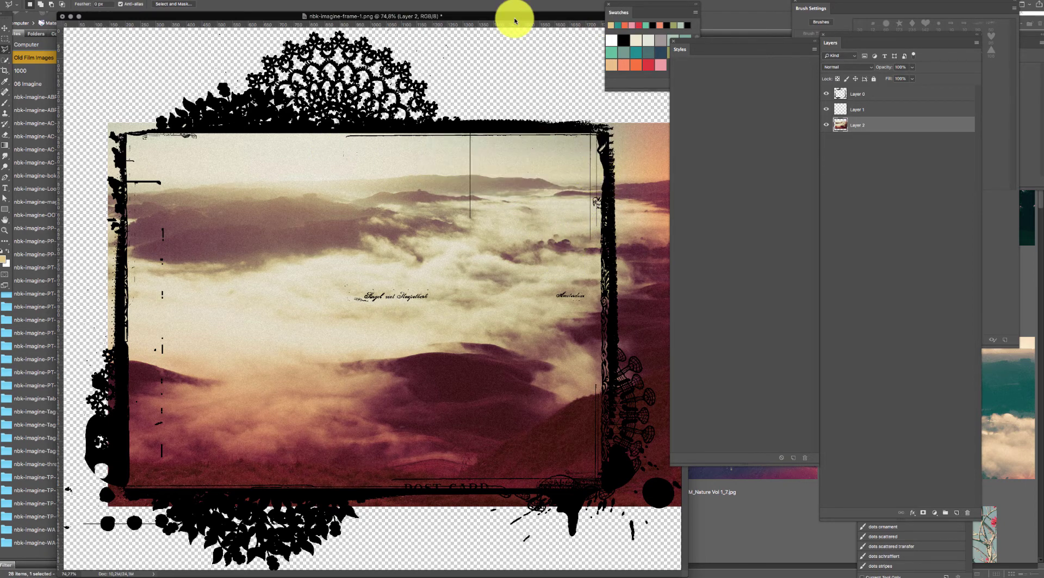
left_click(923, 513)
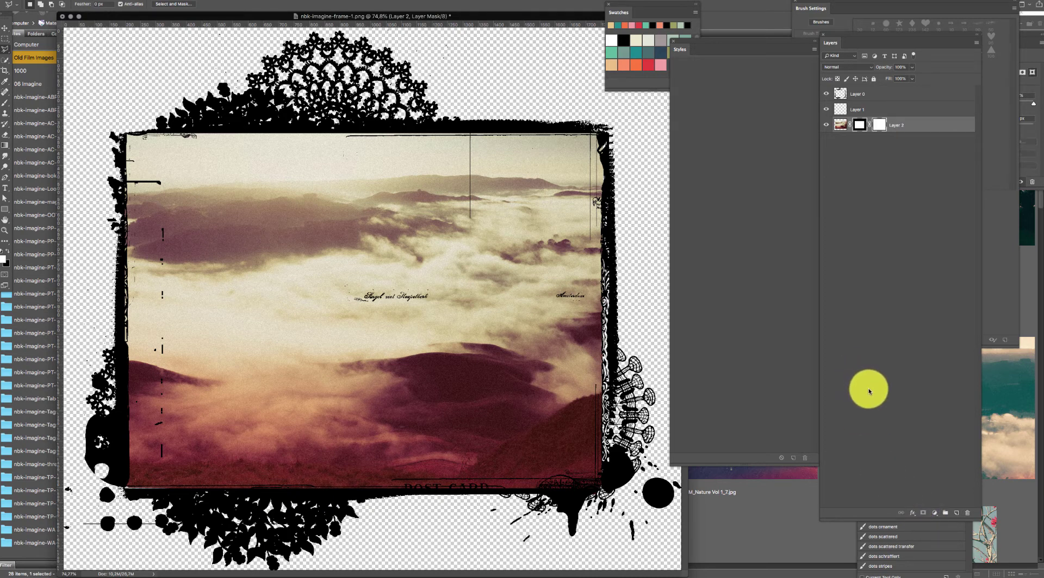
key("super+z")
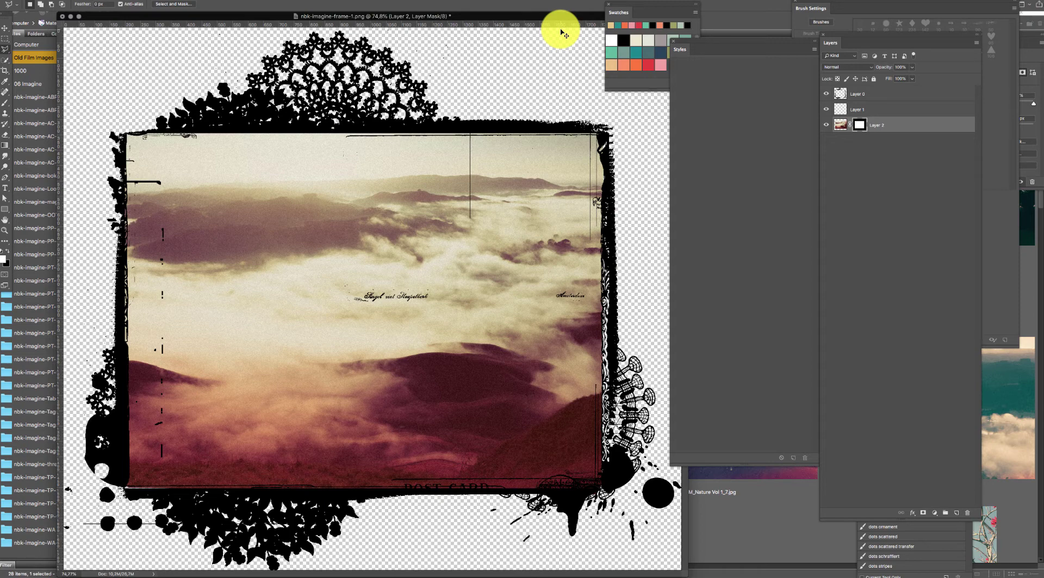
- Close nbk-imagine-frame-1.png without saving, dismiss the clipboard message, and switch back to Bridge
key("super+w")
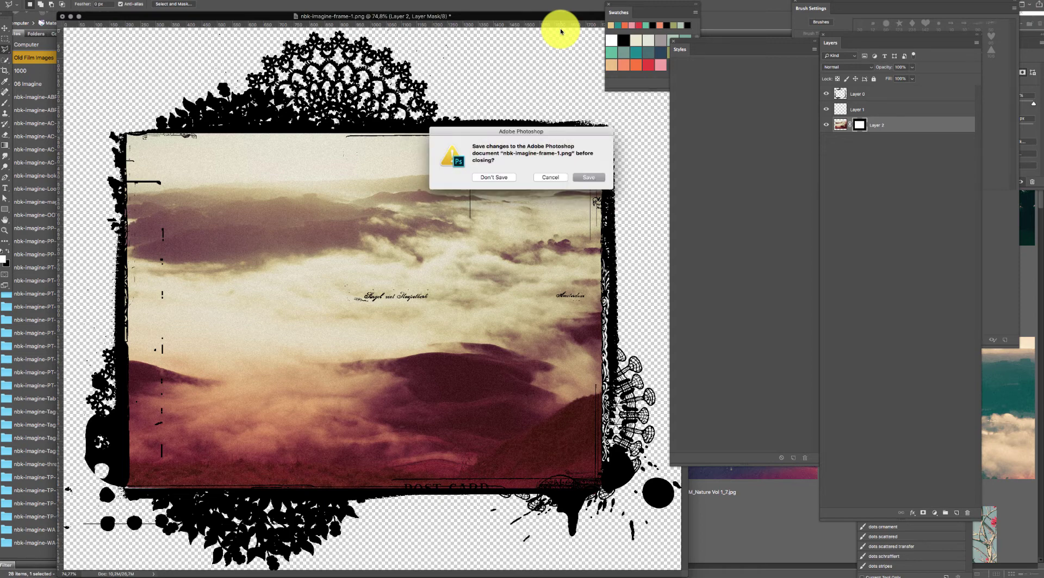
left_click(503, 178)
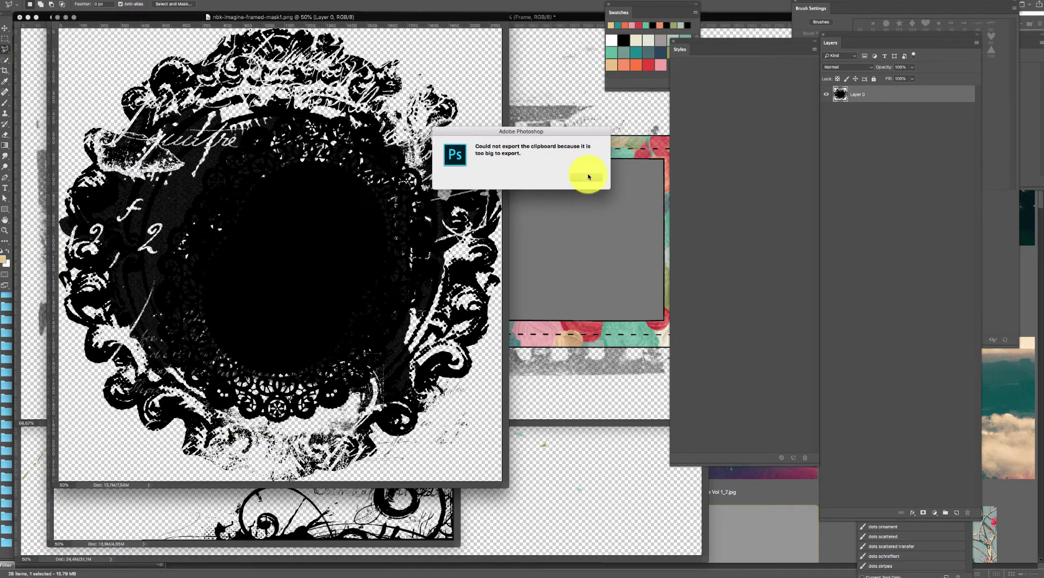
left_click(587, 177)
left_click(751, 532)
- Show the nbk-imagine-AC-frames folder again and move on to the contents of the nbk-imagine-AC-swirls folder
right_click(48, 144)
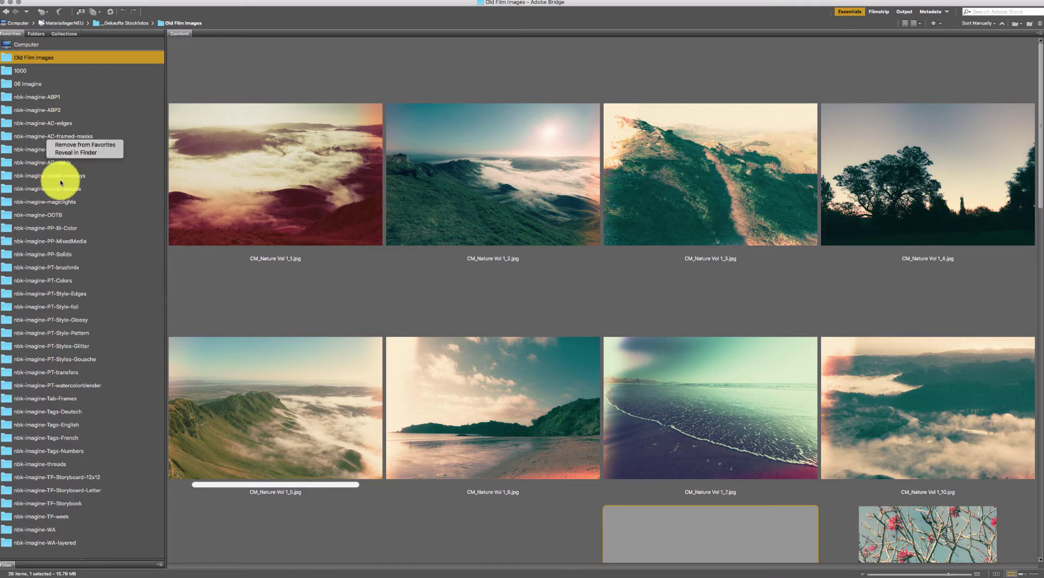
left_click(65, 160)
left_click(68, 150)
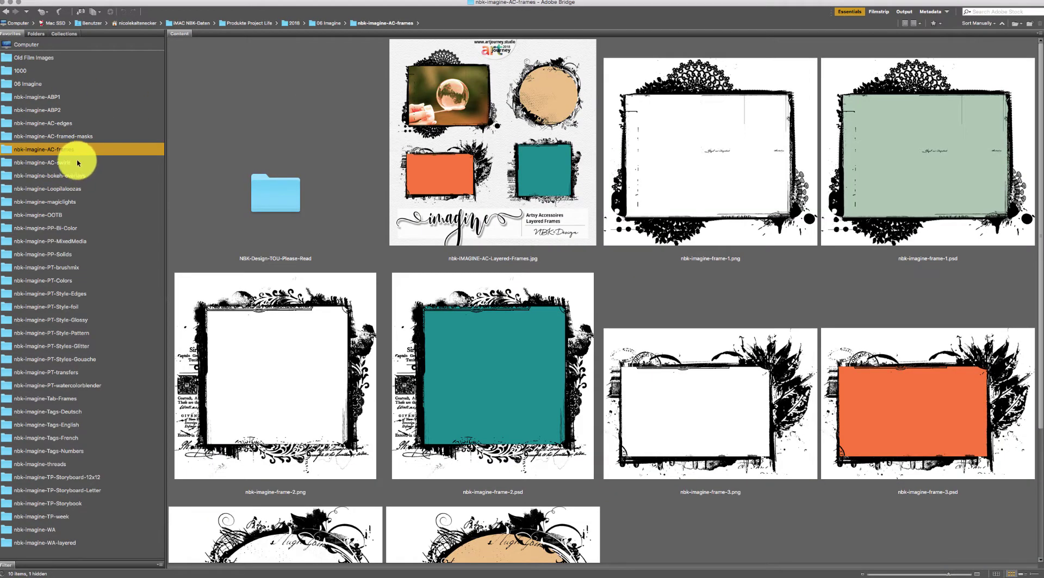
left_click(69, 138)
left_click(74, 152)
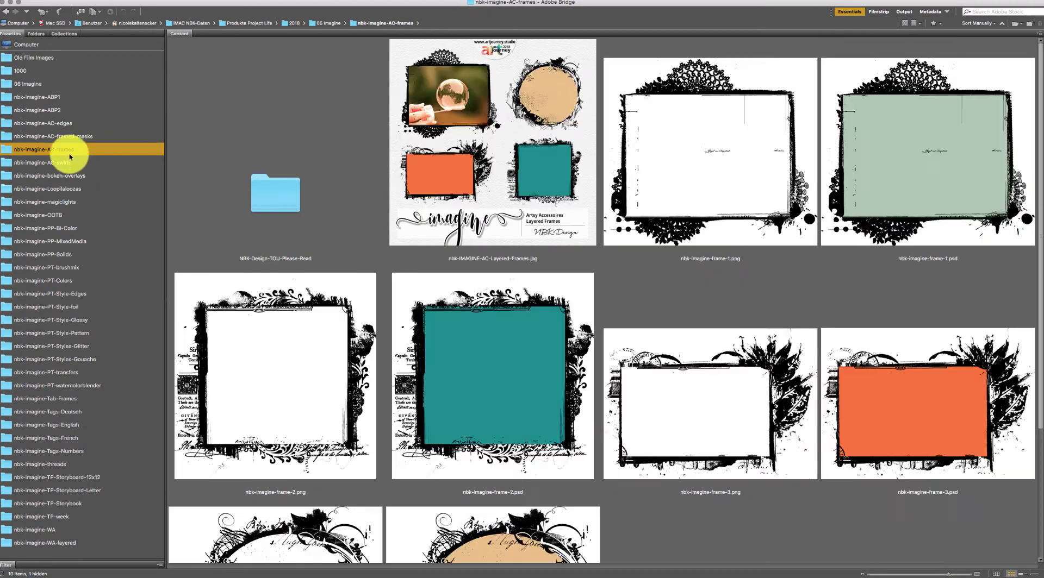
left_click(72, 164)
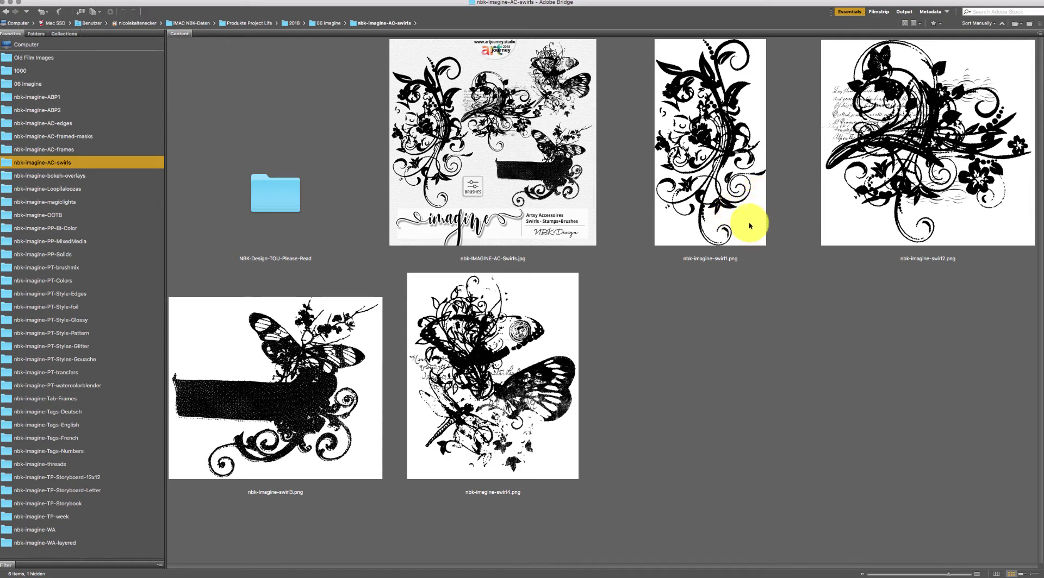
- Open nbk-imagine-swirl1.png in Photoshop to view its transparent artwork, and switch back to Bridge
left_click(741, 191)
double_click(740, 190)
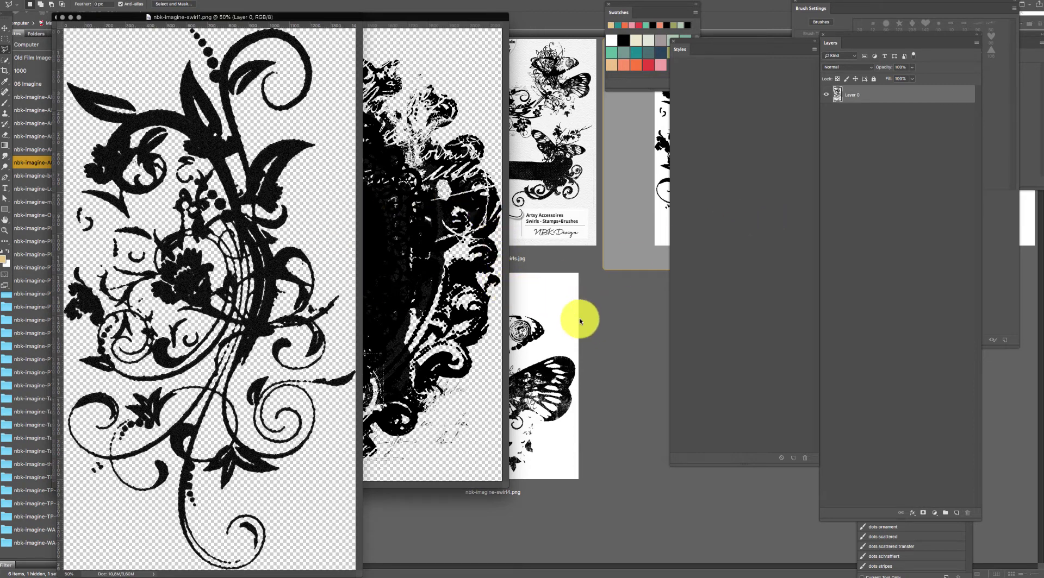
left_click(605, 338)
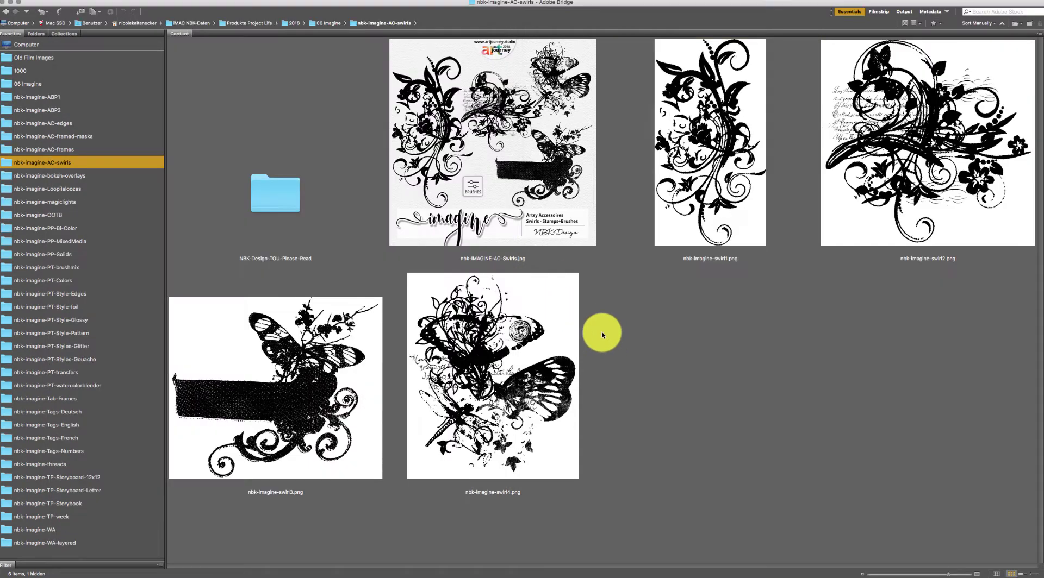
- Browse the nbk-imagine-bokeh-overlays folder through to its preview sheet and return to the beginning of the folder
left_click(106, 176)
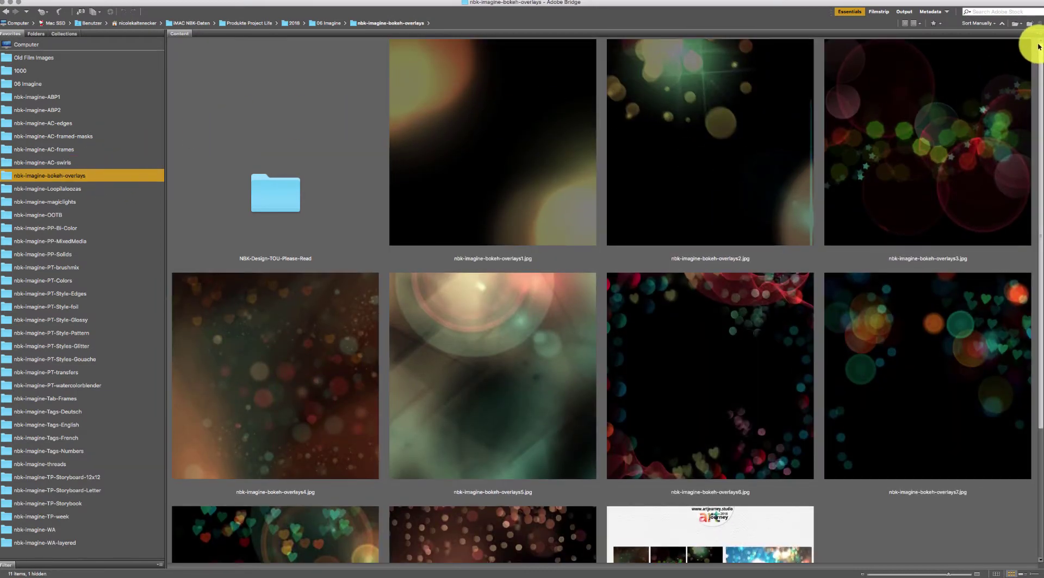
left_click_drag(1039, 45, 988, 158)
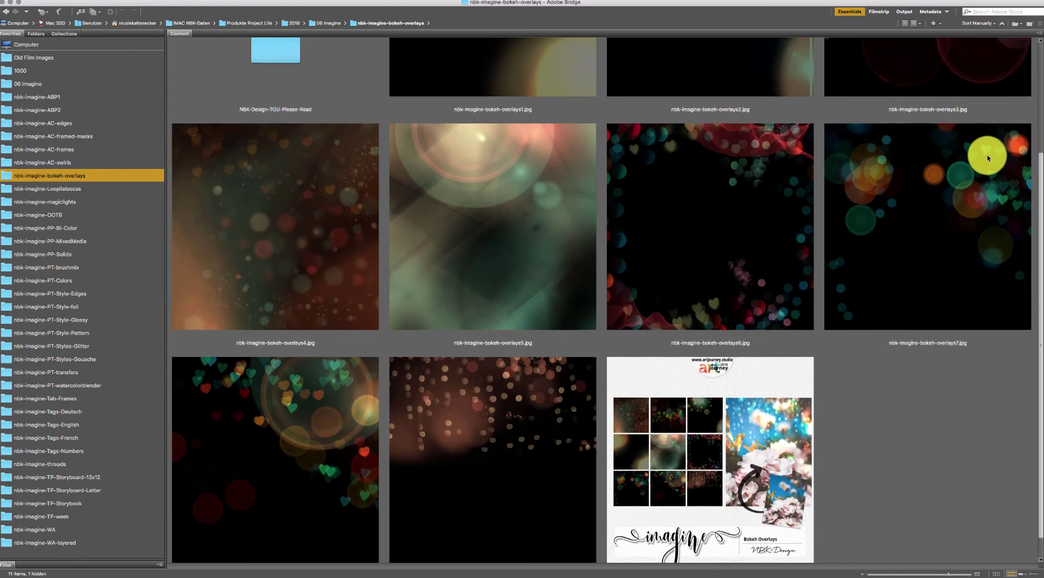
scroll(981, 166, "down", 1)
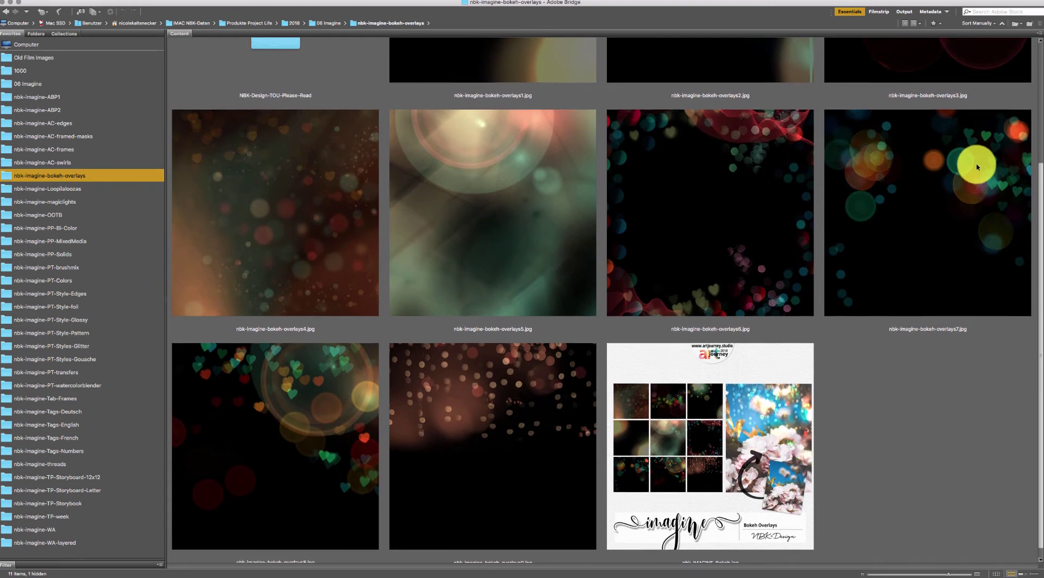
scroll(973, 155, "up", 2)
scroll(972, 141, "up", 6)
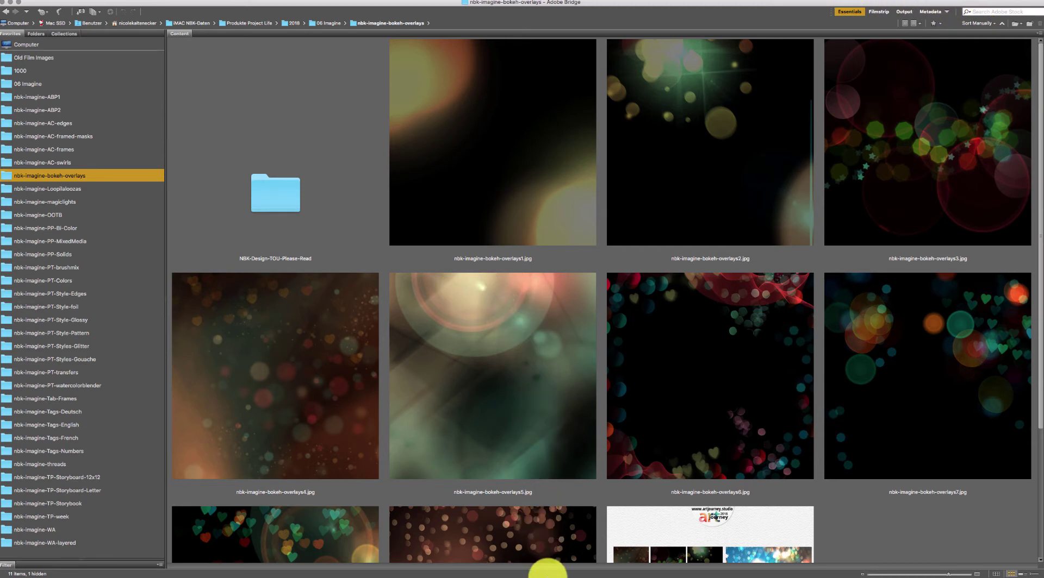
- Switch to Photoshop and create a new 3600 × 3600 px RGB document at 300 pixels/inch with a custom background
mouse_move(549, 571)
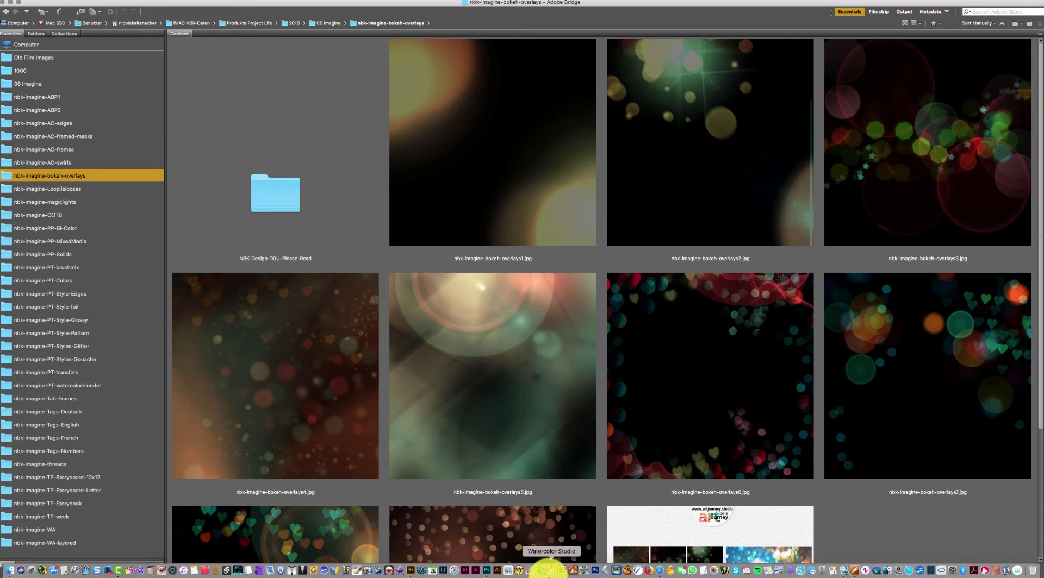
left_click(488, 573)
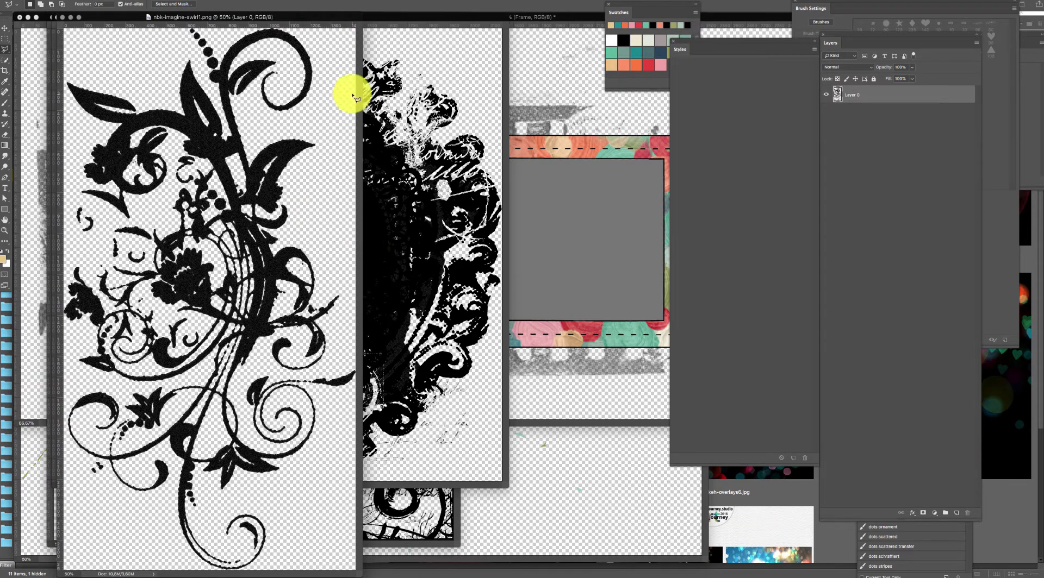
key("super+n")
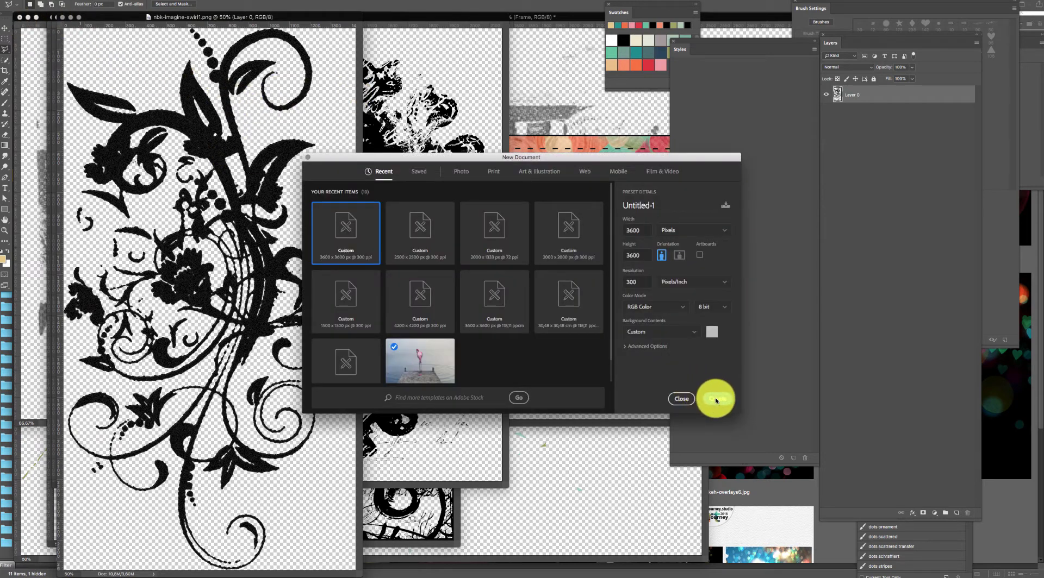
left_click(715, 400)
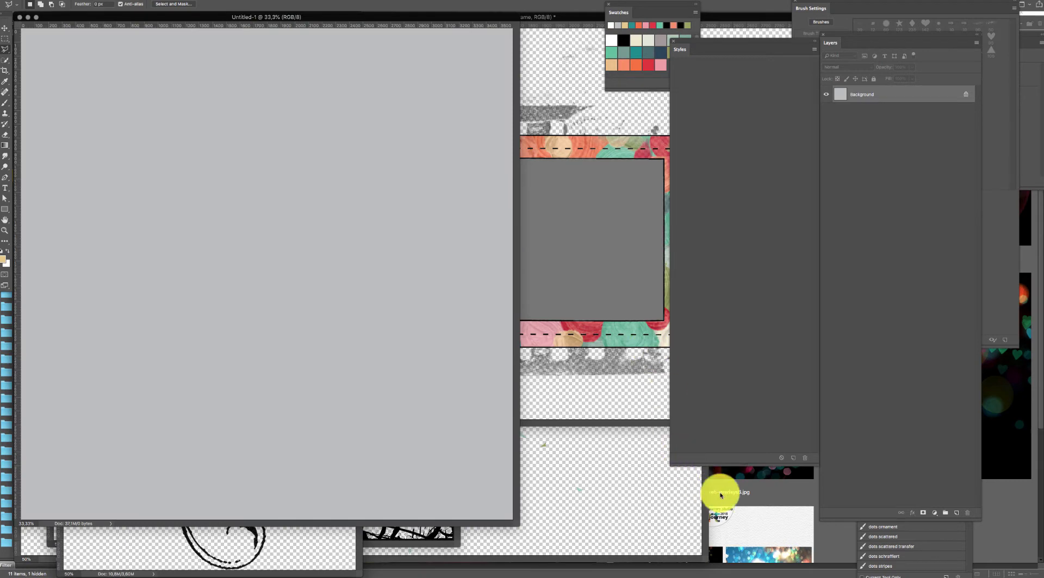
- Open CM_Nature Vol 1_7.jpg from the Old Film Images folder in Bridge and copy the beach photo into the blank Photoshop document
left_click(721, 495)
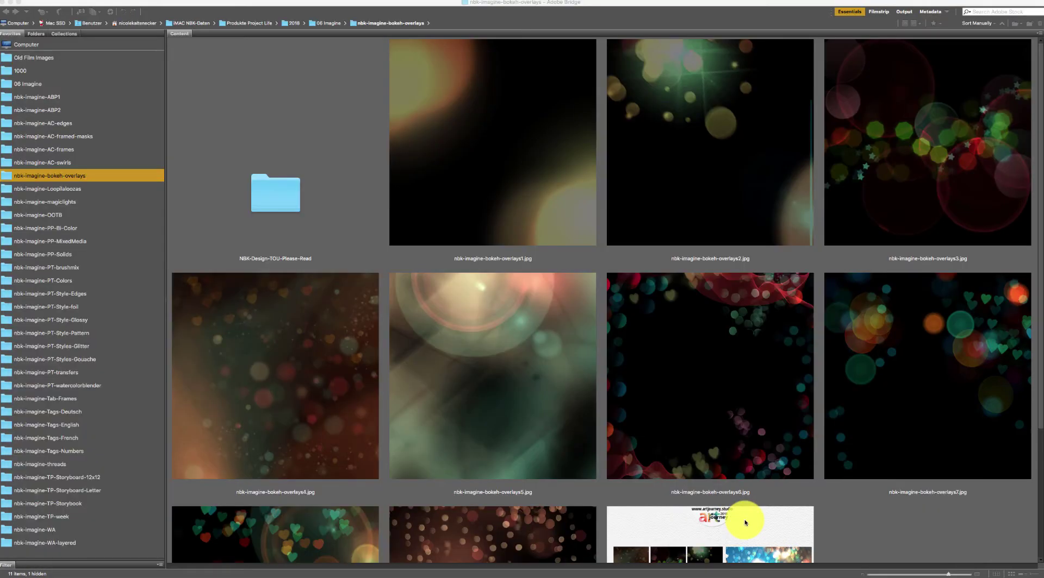
left_click(51, 58)
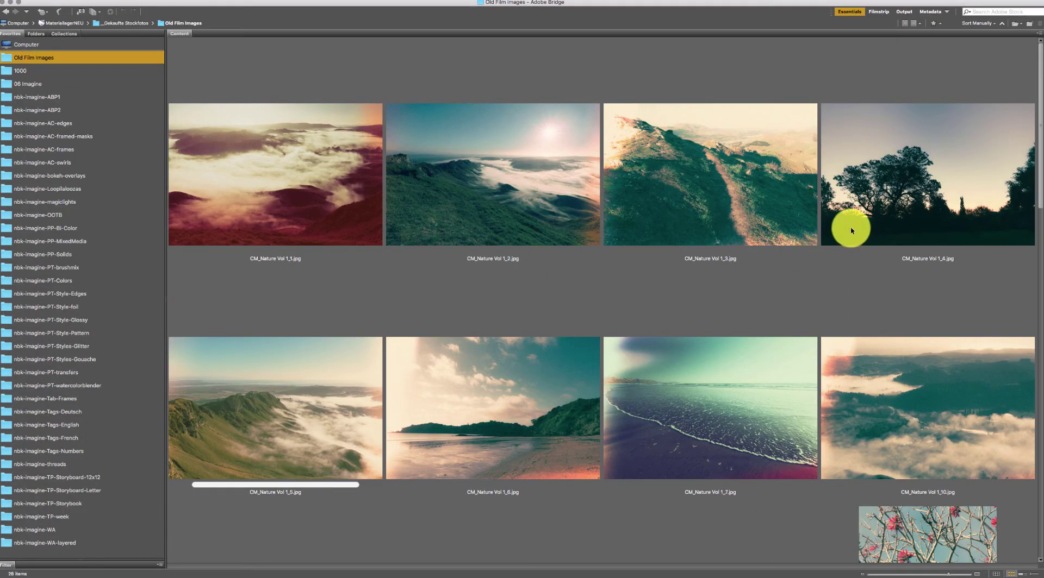
left_click(761, 374)
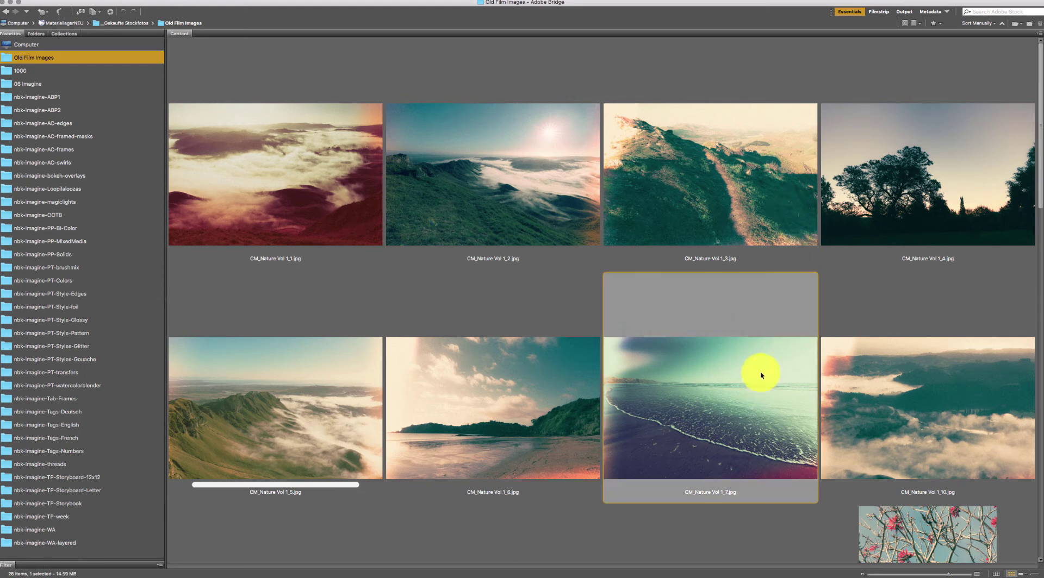
double_click(760, 365)
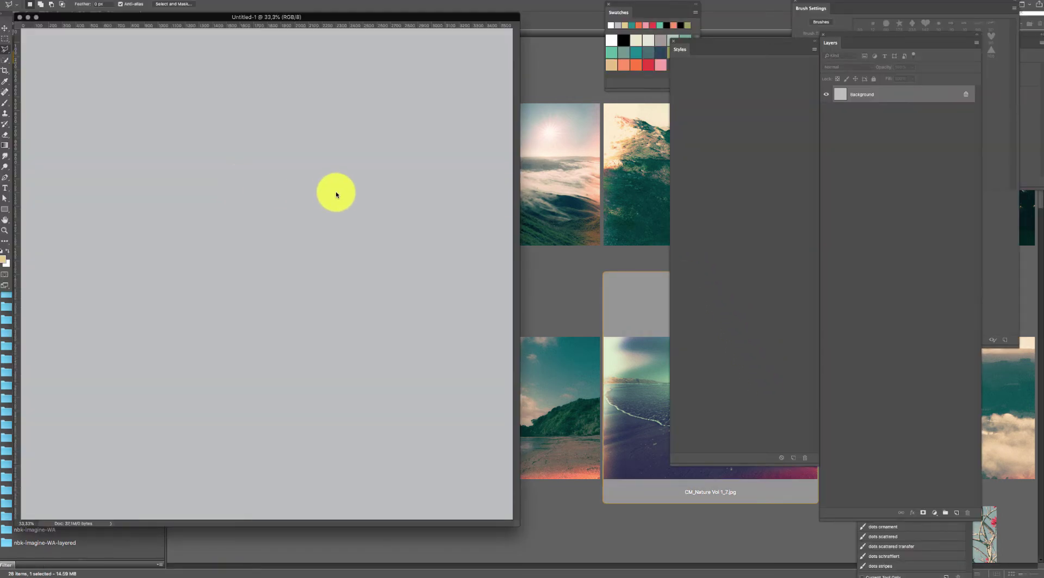
key("super+a")
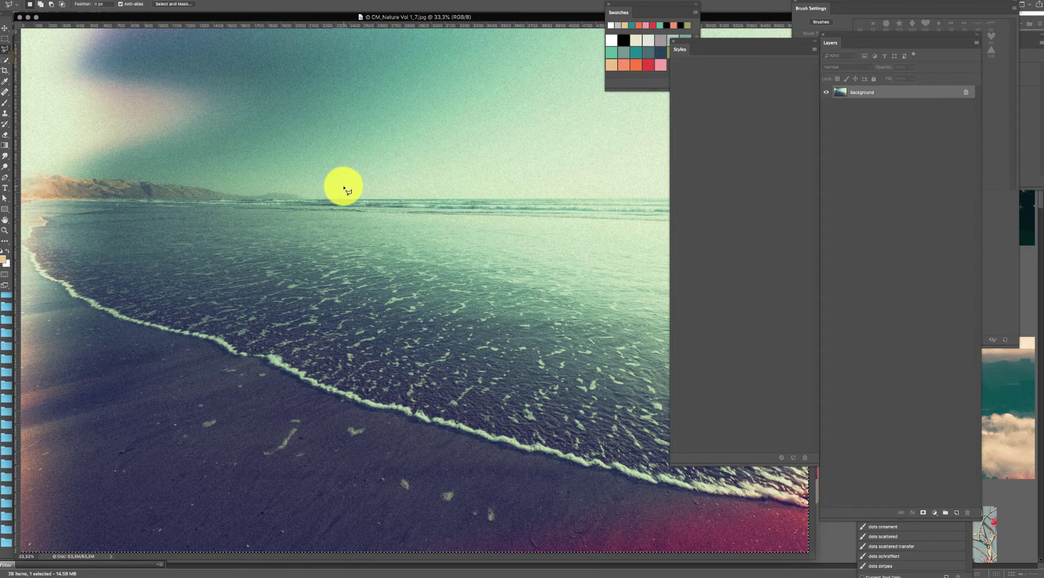
key("super+w")
key("super+v")
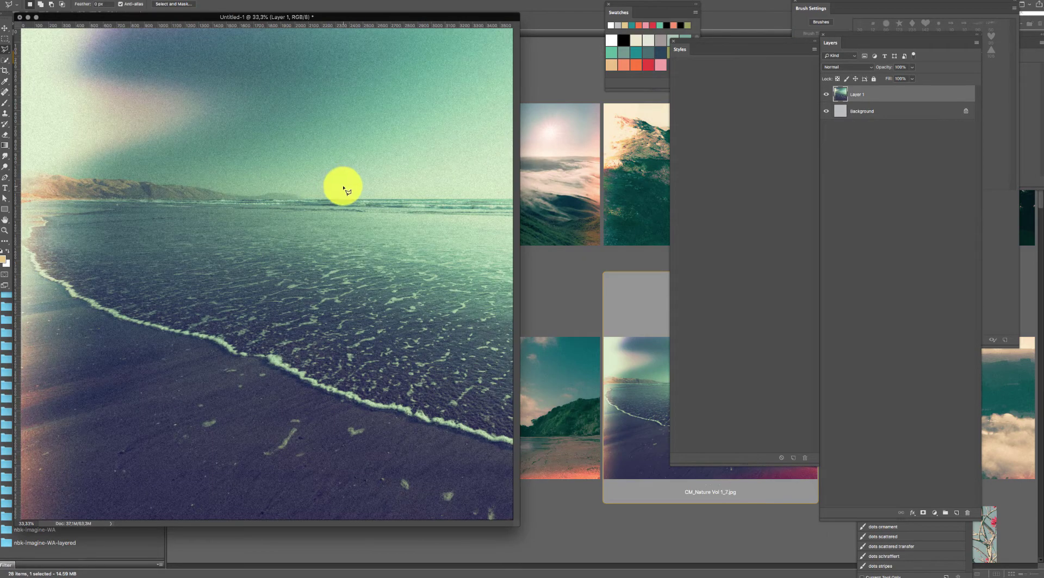
- Open nbk-imagine-bokeh-overlays1.jpg from the bokeh overlays folder in Bridge and paste its artwork above the beach photo in Photoshop
left_click(573, 359)
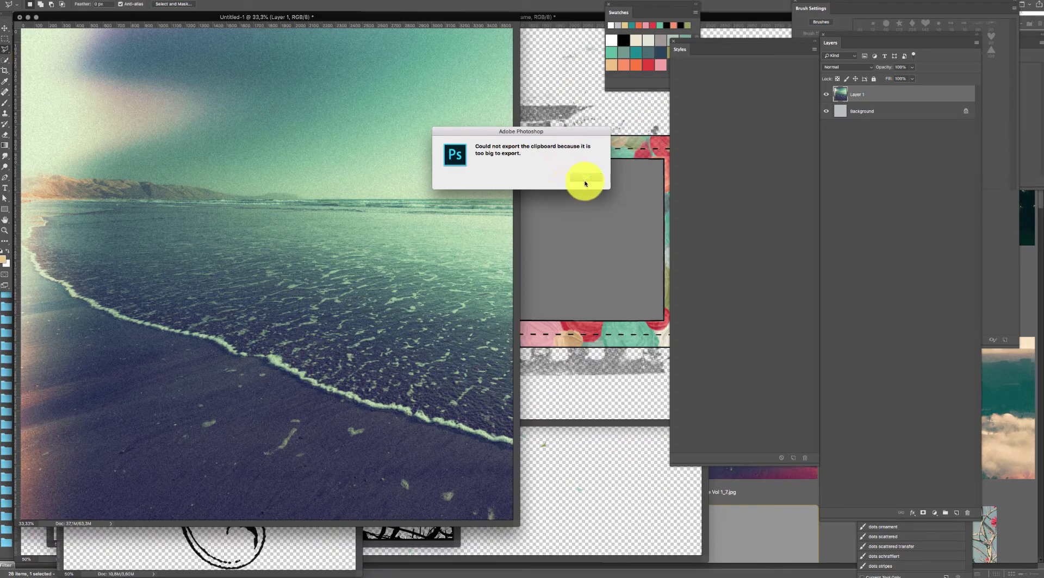
left_click(586, 177)
left_click(786, 544)
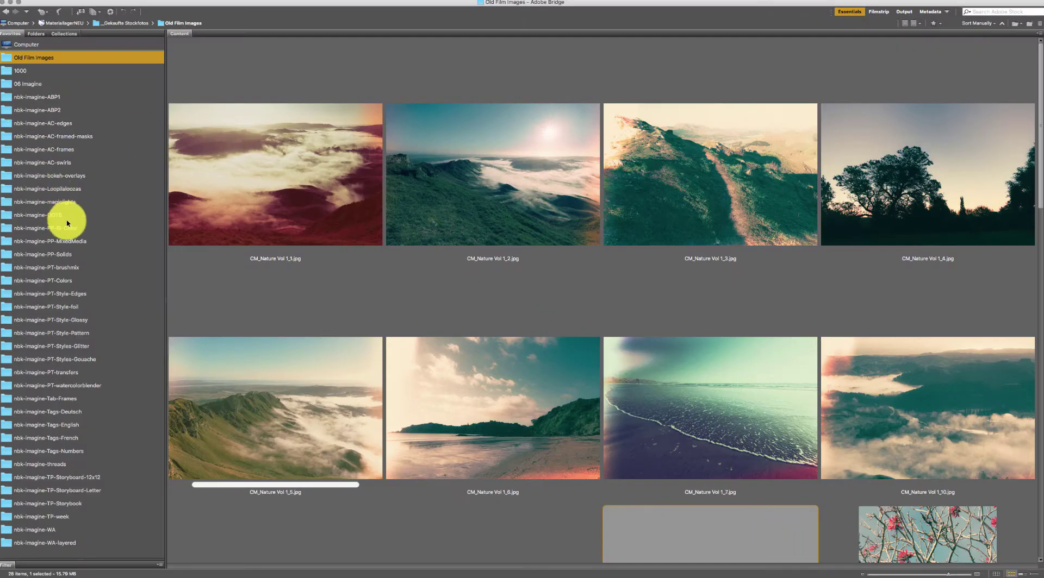
left_click(73, 174)
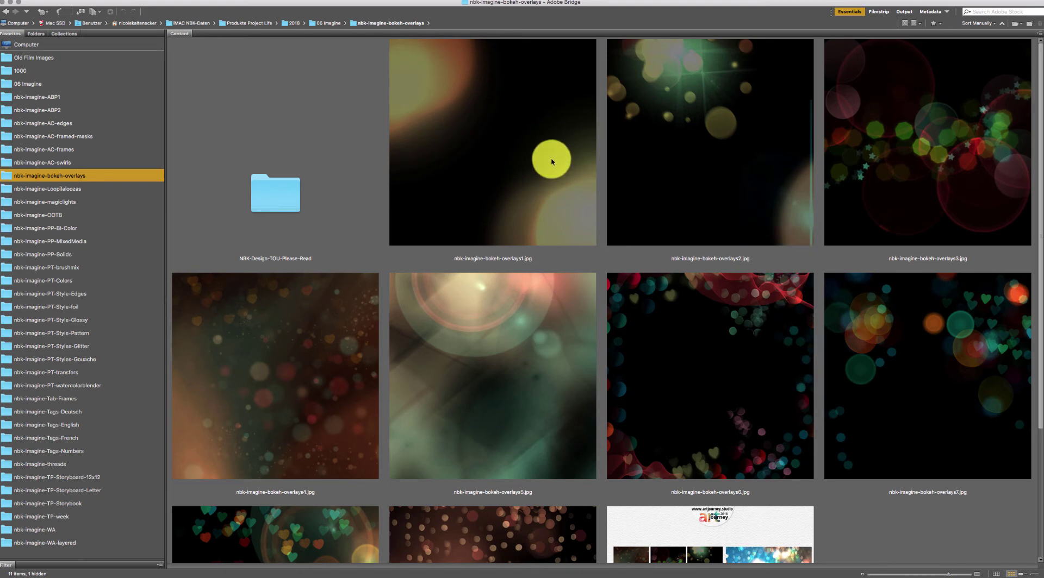
left_click(566, 182)
key("super+Tab")
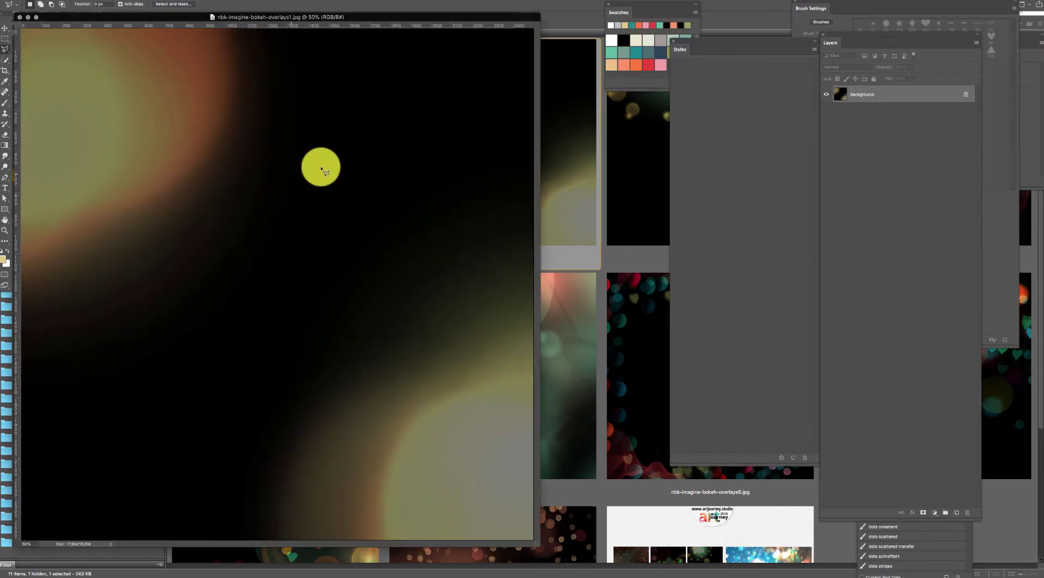
key("ctrl+c")
key("ctrl+w")
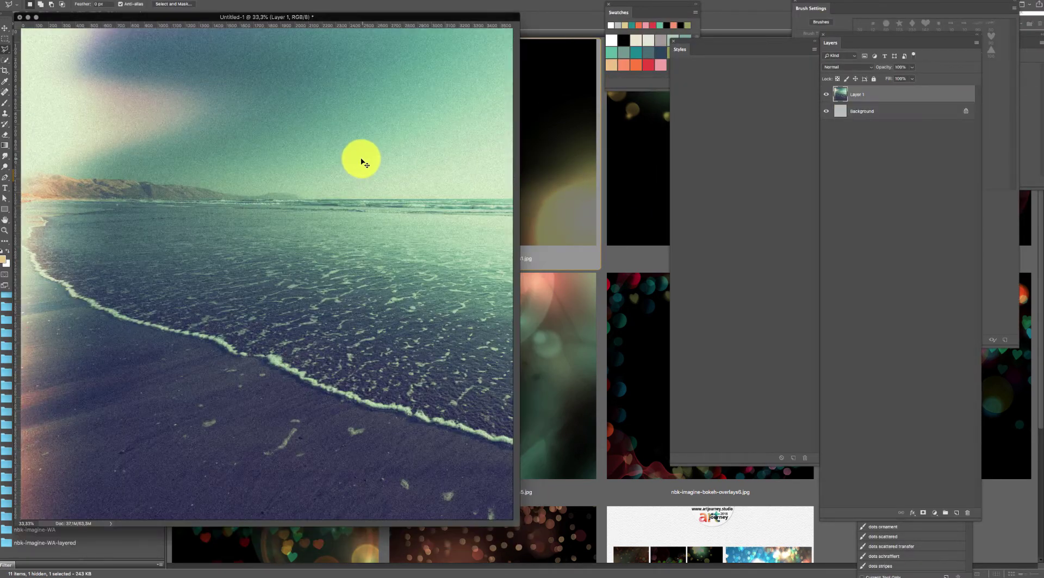
key("ctrl+v")
- Scale the pasted bokeh overlay to 144% so it covers the whole canvas
key("ctrl+t")
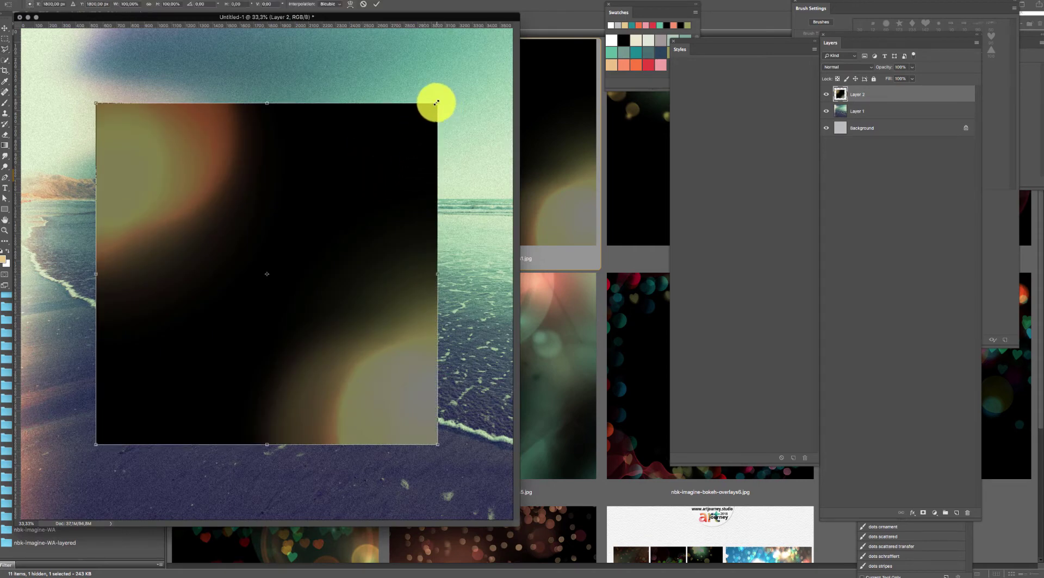
left_click_drag(436, 103, 512, 27)
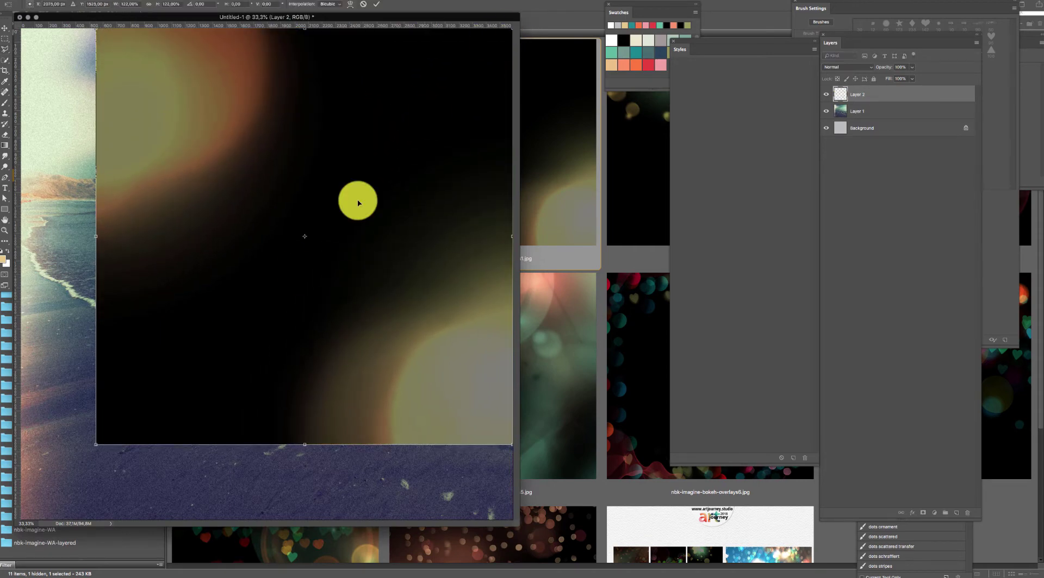
left_click_drag(95, 445, 17, 523)
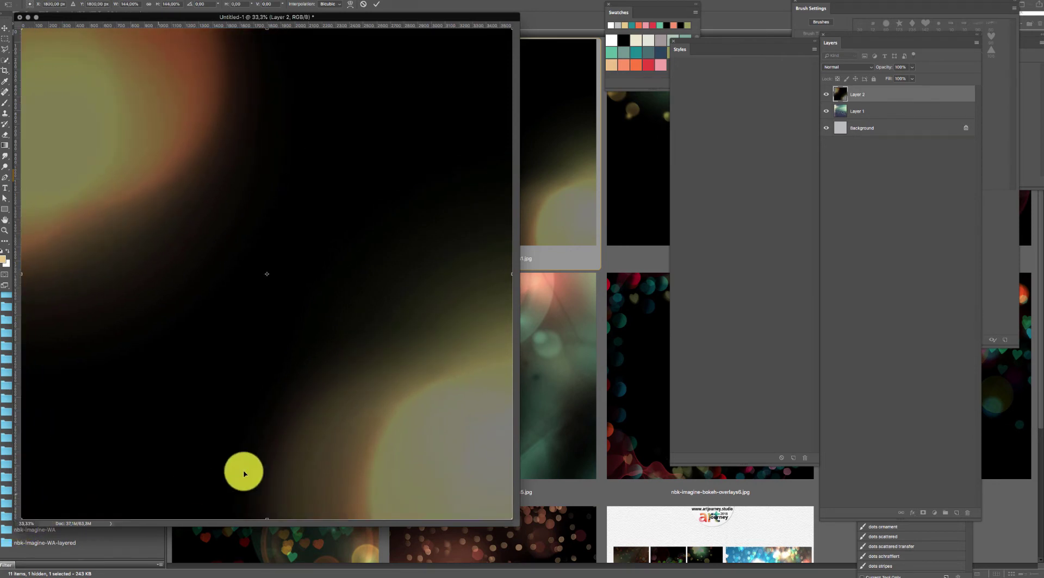
left_click_drag(518, 524, 623, 564)
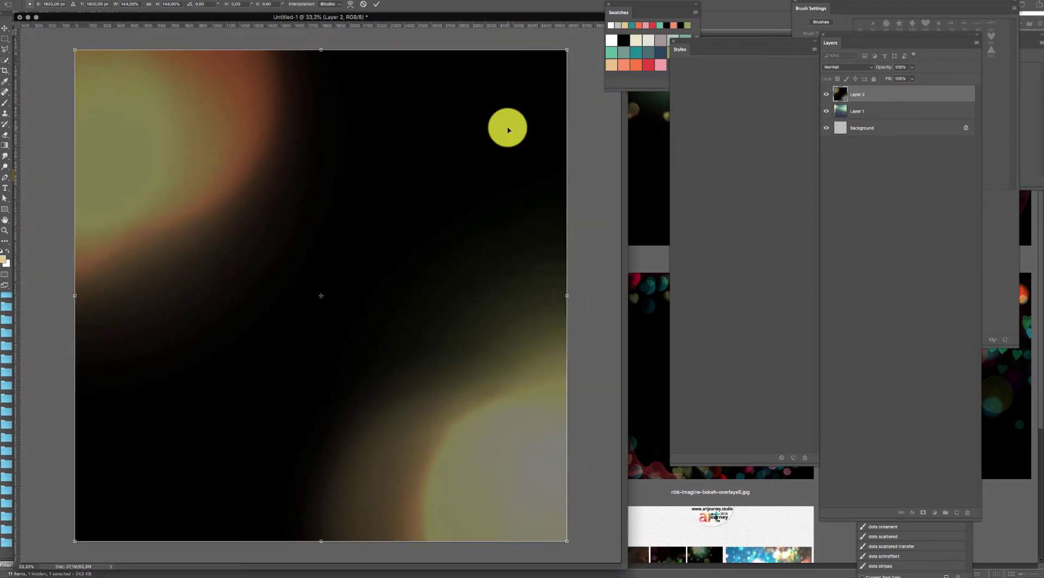
key("Return")
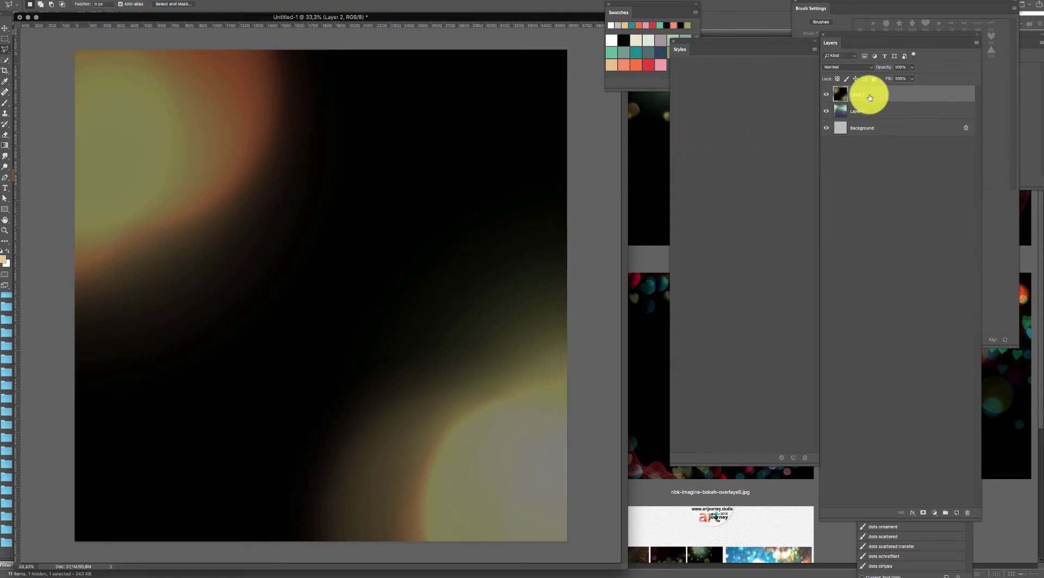
- Try Overlay and Linear Dodge (Add) on the bokeh layer, and settle on the Color Dodge blend mode
left_click(843, 67)
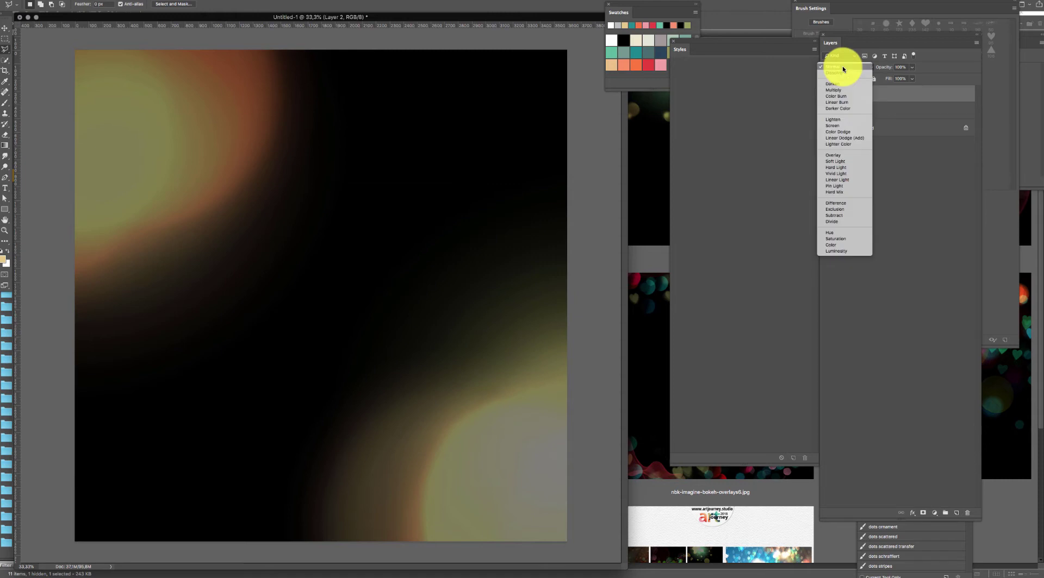
left_click(838, 156)
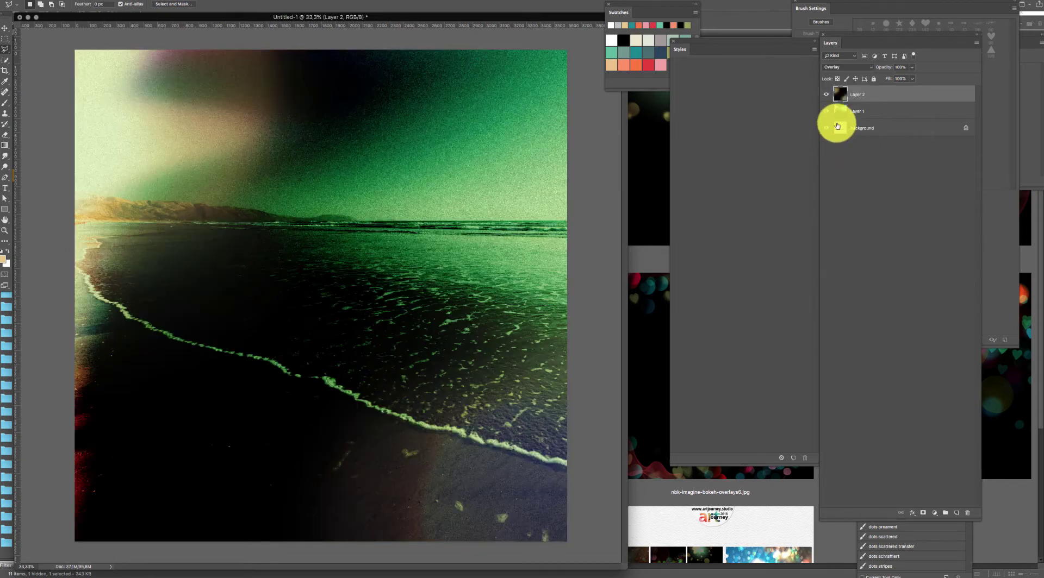
left_click(841, 66)
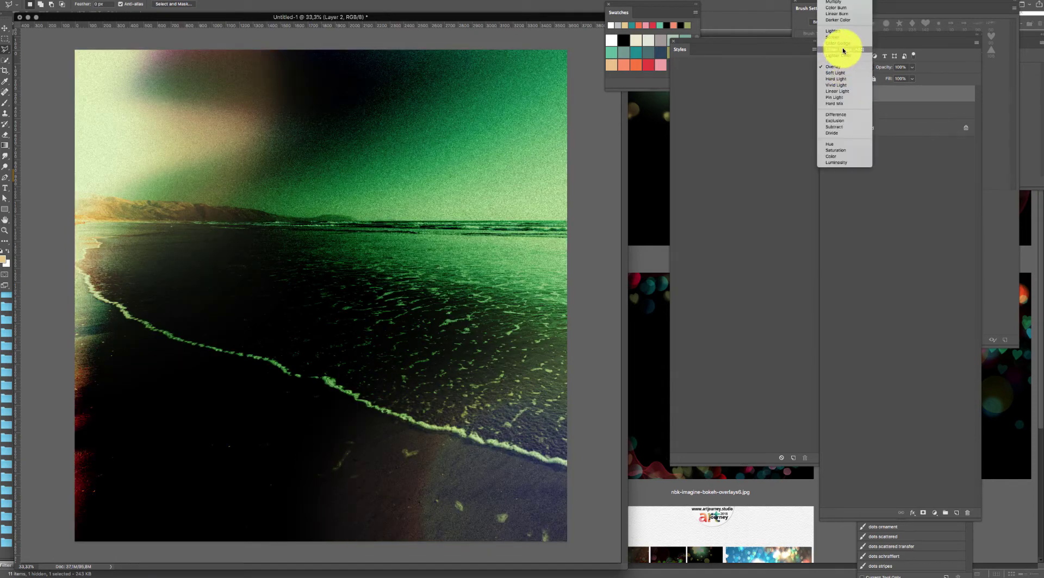
left_click(844, 49)
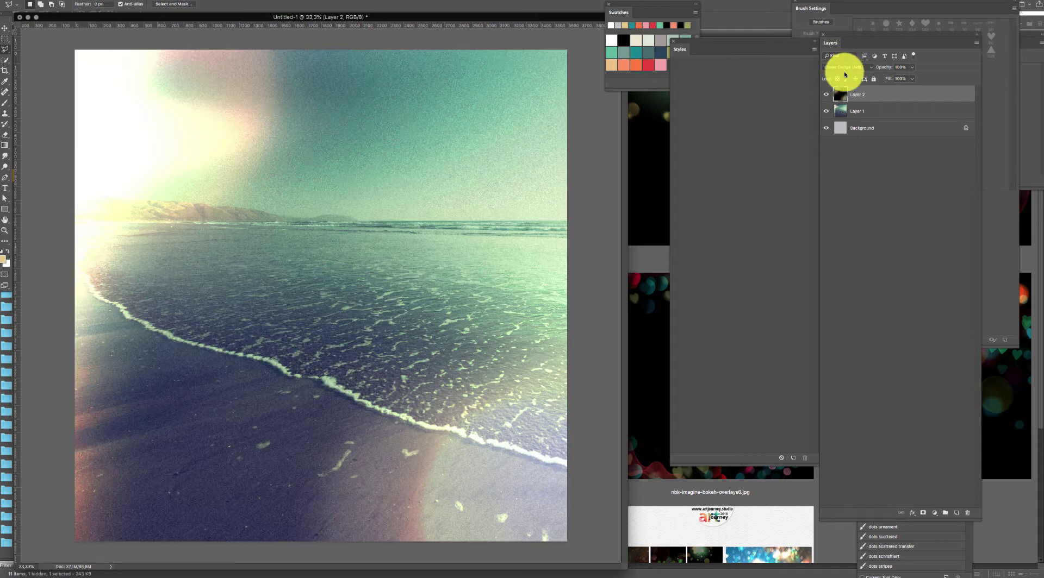
left_click(844, 67)
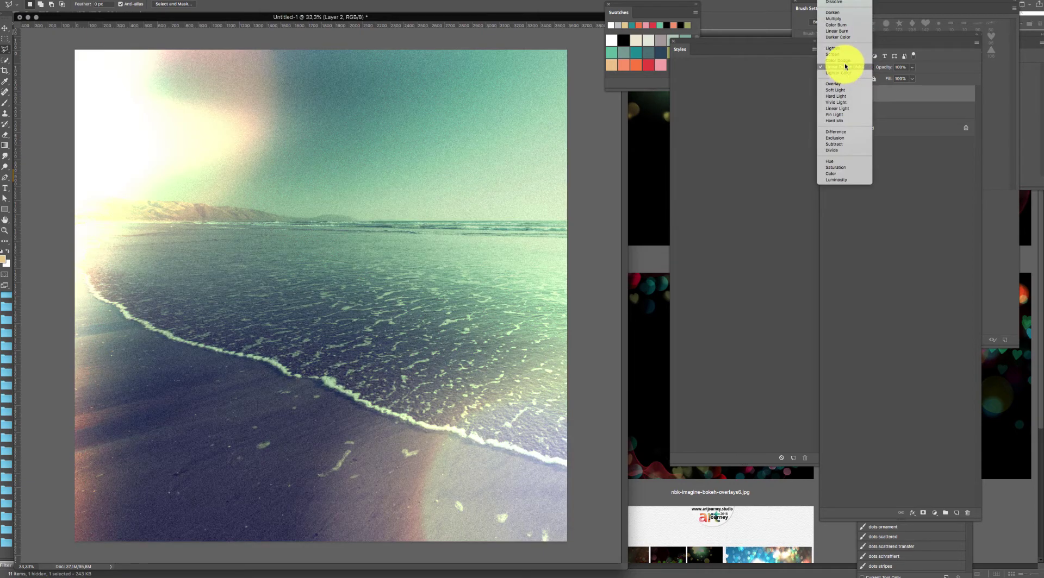
left_click(844, 61)
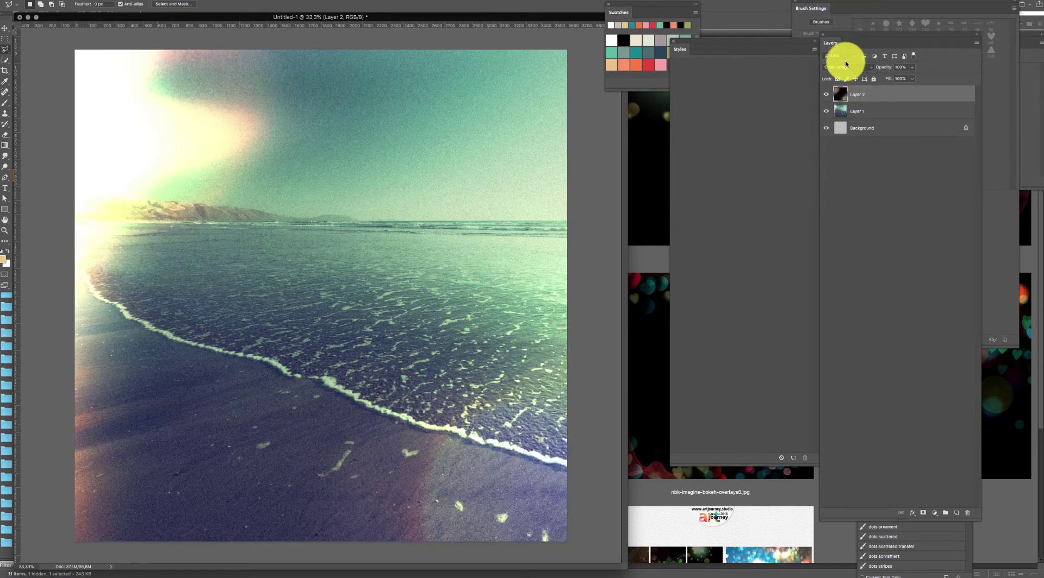
- Toggle the Color Dodge bokeh layer off and on to compare it with the plain photo, and leave it hidden
left_click(827, 95)
left_click(827, 96)
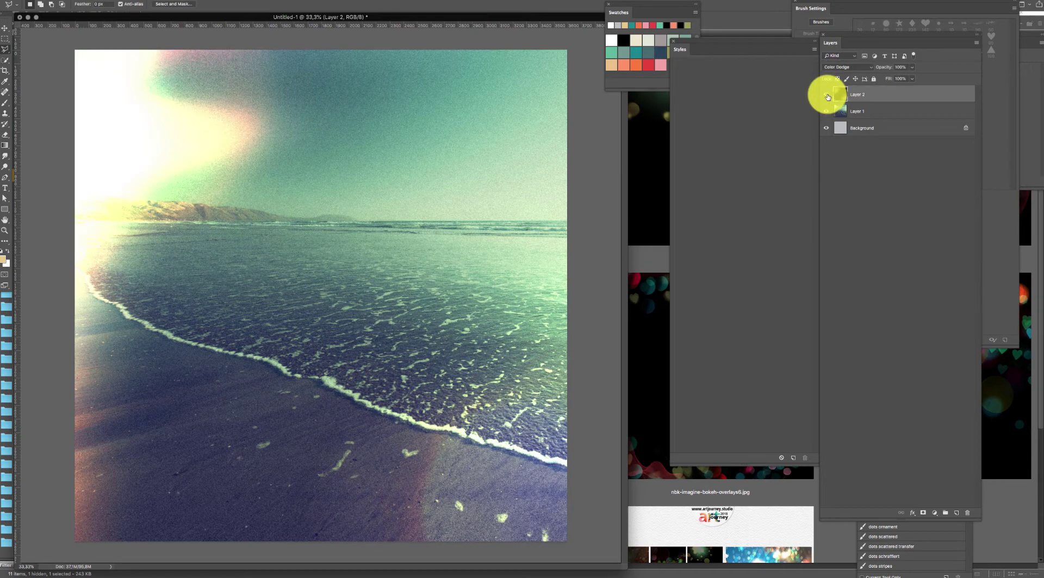
left_click(827, 97)
left_click(827, 96)
left_click(826, 95)
- Open nbk-imagine-bokeh-overlays6.jpg from Bridge in Photoshop and paste its artwork as a new top layer of the beach document
left_click(670, 229)
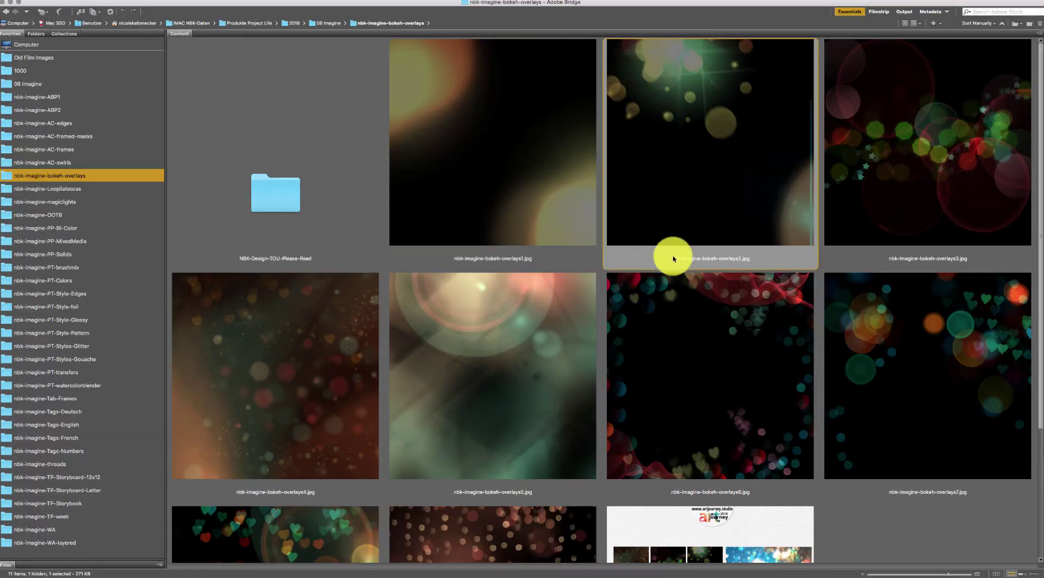
left_click_drag(652, 324, 327, 217)
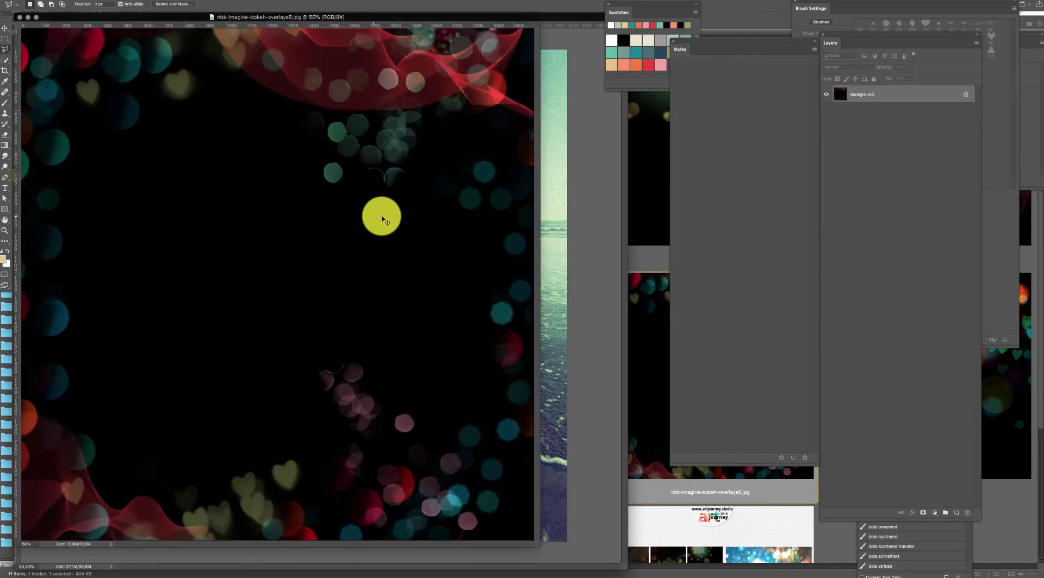
key("super+w")
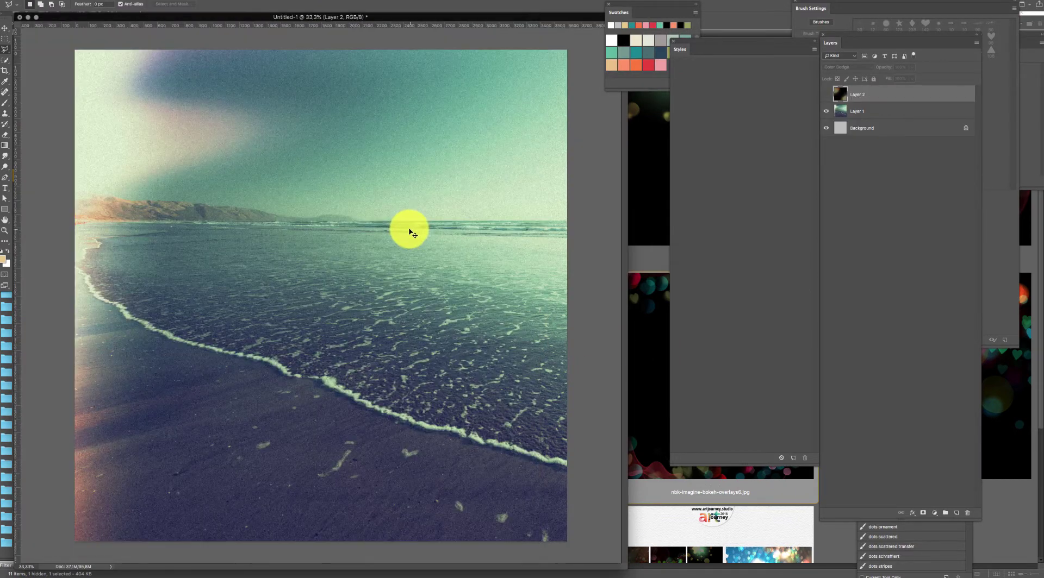
key("super+v")
key("super+z")
key("super+z")
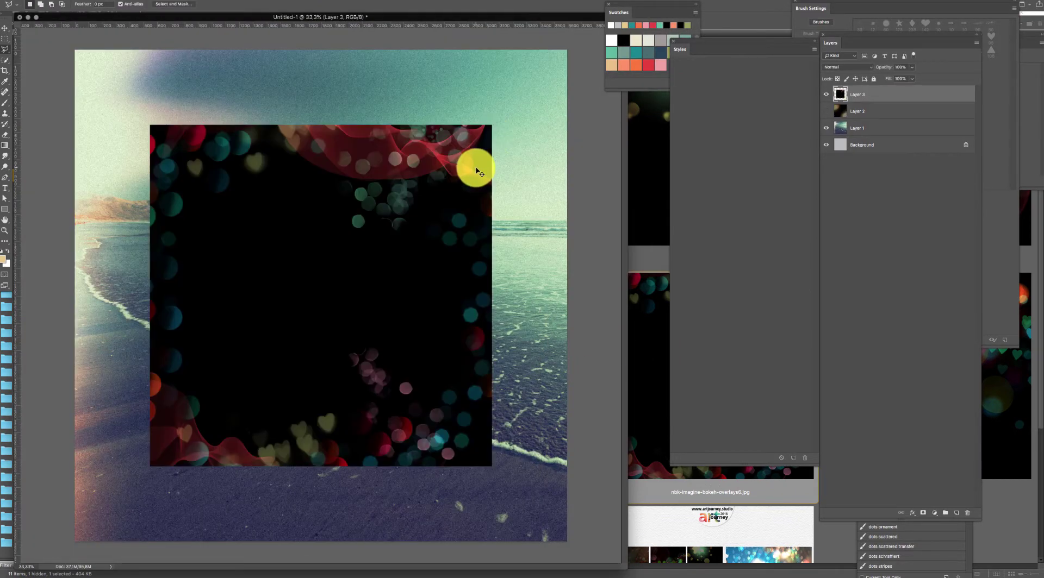
- Scale the pasted heart and ribbon bokeh overlay proportionally to cover the whole canvas
key("super+t")
left_click_drag(491, 125, 571, 42)
key("Return")
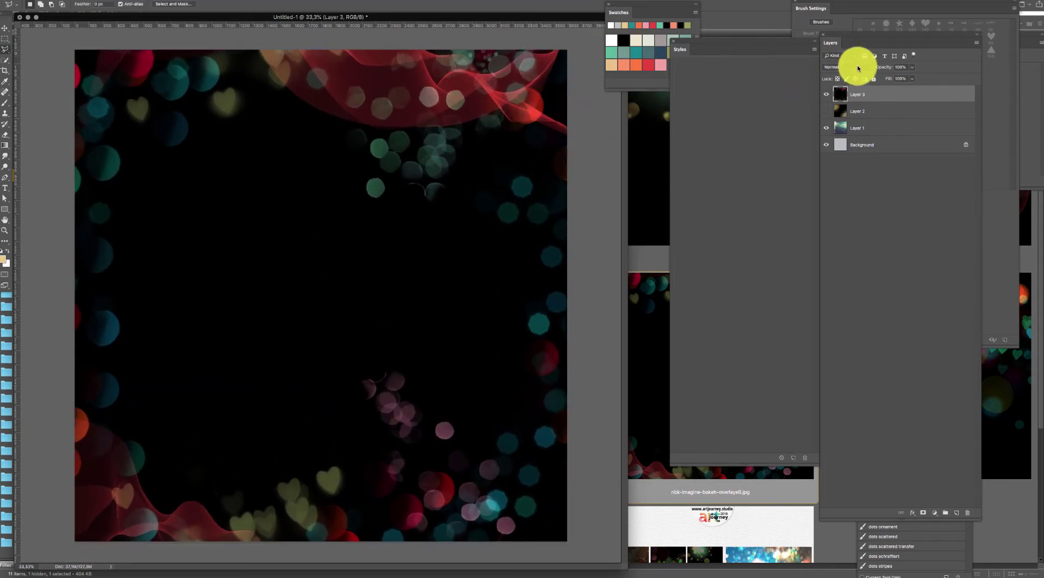
- Compare Color Burn, Color Dodge and Linear Dodge (Add) on the heart and ribbon bokeh layer, ending with the Lighter Color blend mode
left_click(858, 68)
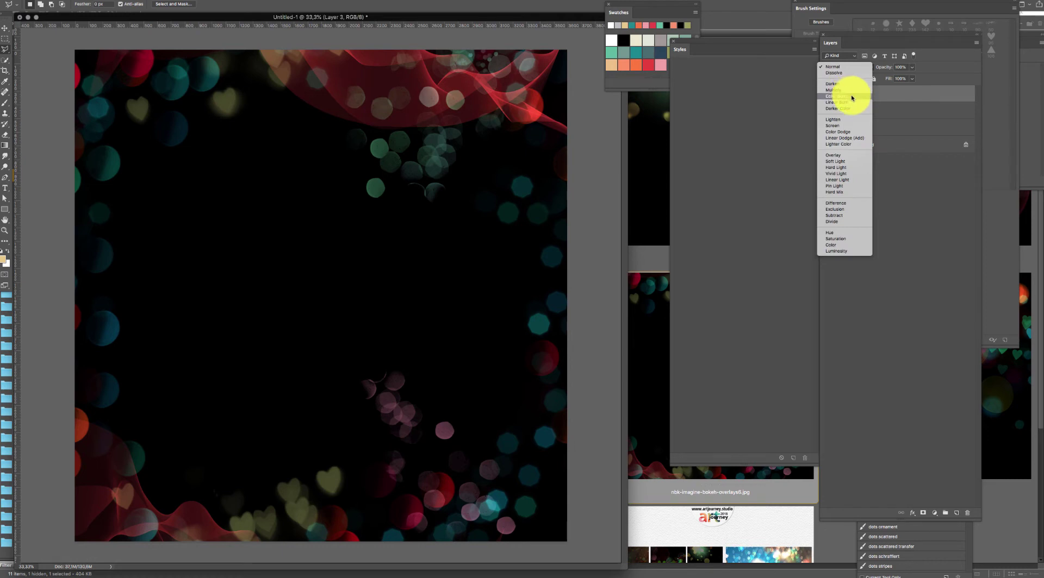
left_click(850, 96)
left_click(849, 68)
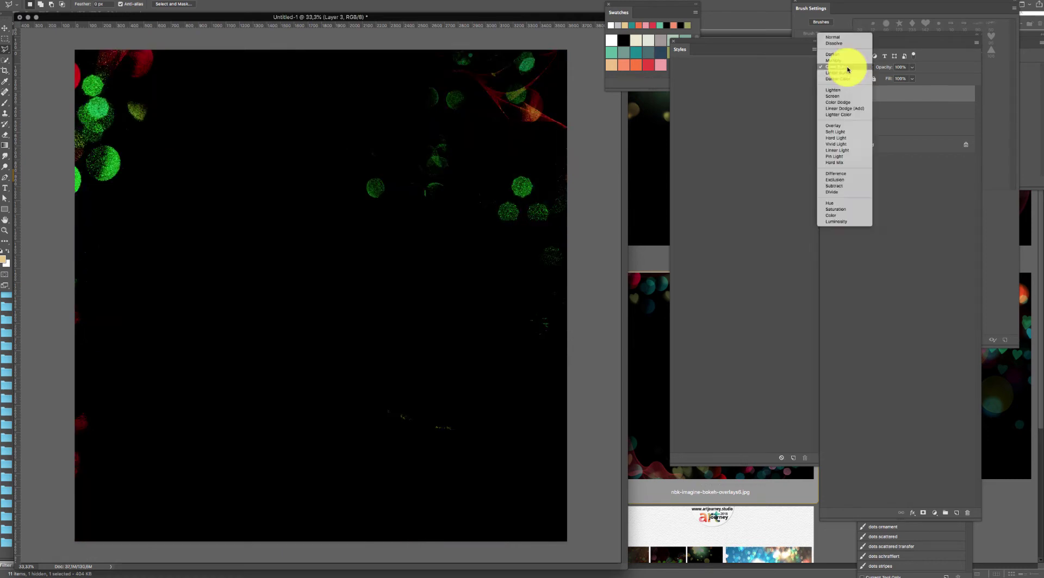
left_click(850, 94)
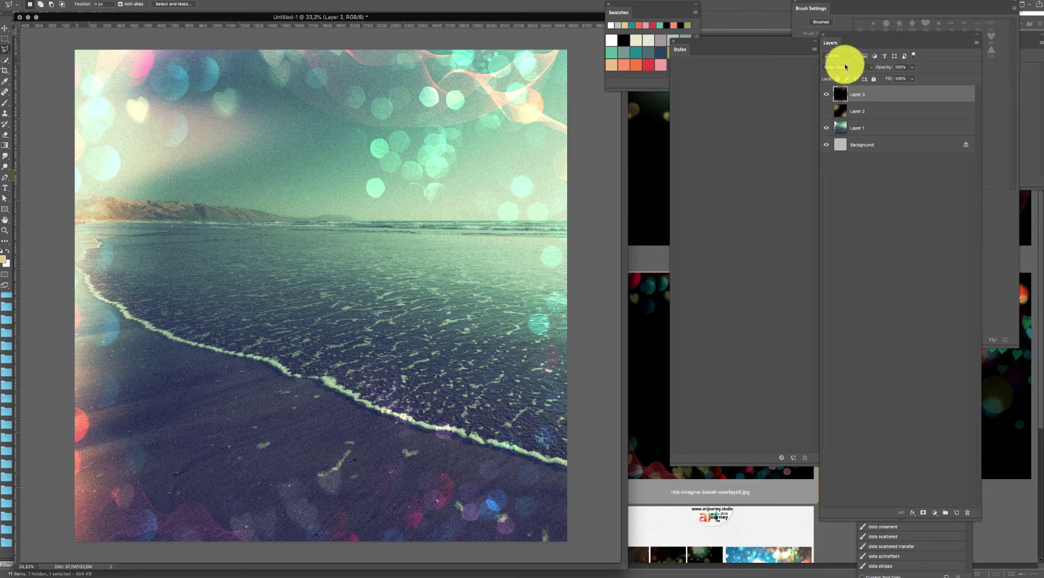
left_click(847, 67)
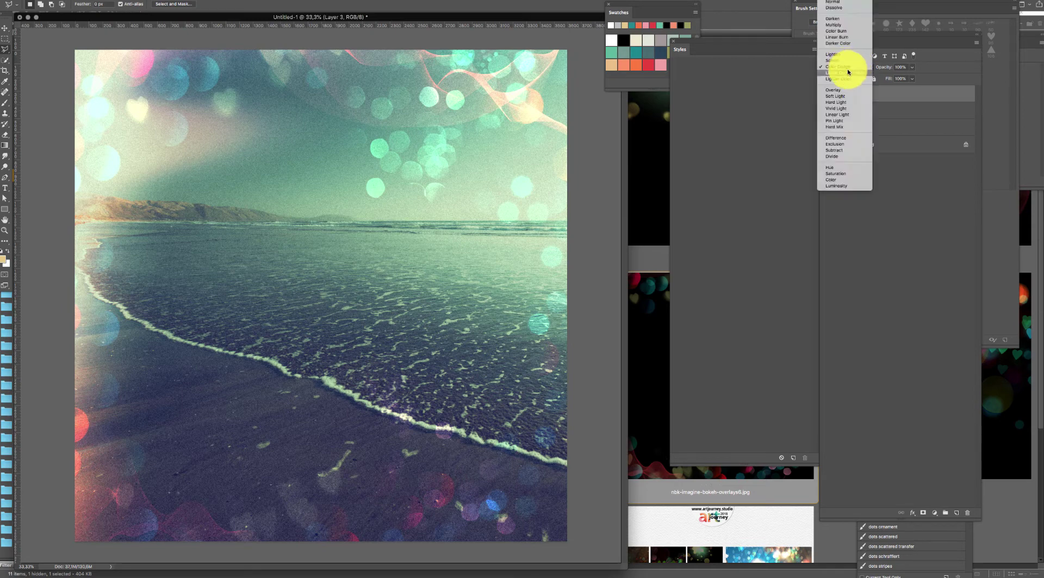
left_click(848, 72)
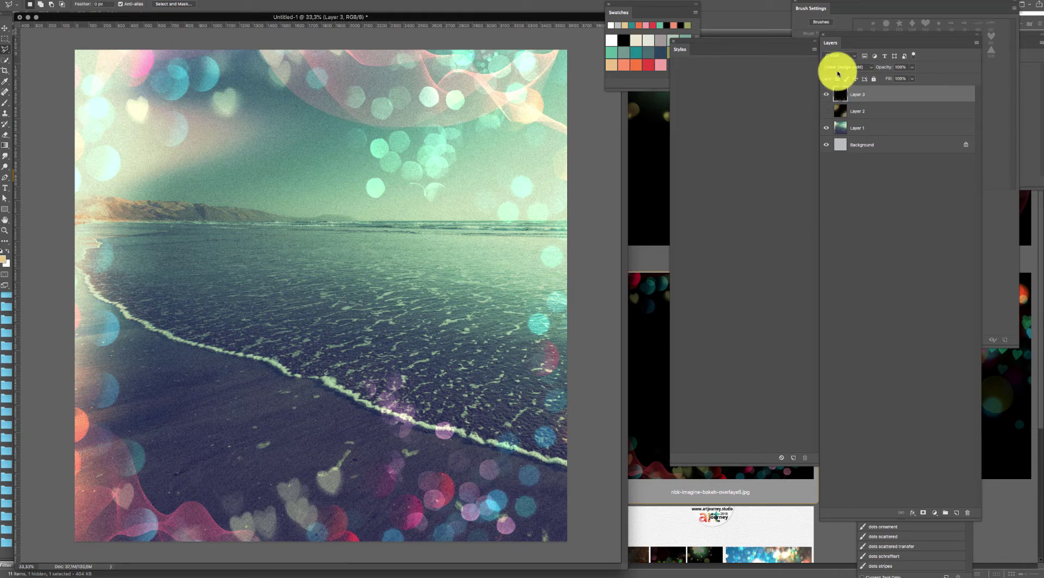
left_click(838, 69)
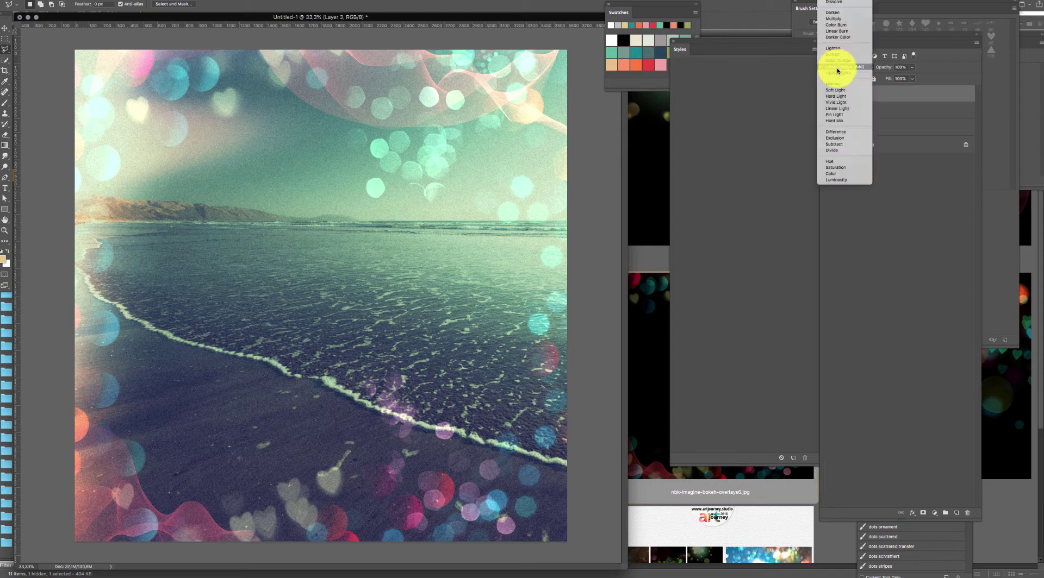
left_click(837, 73)
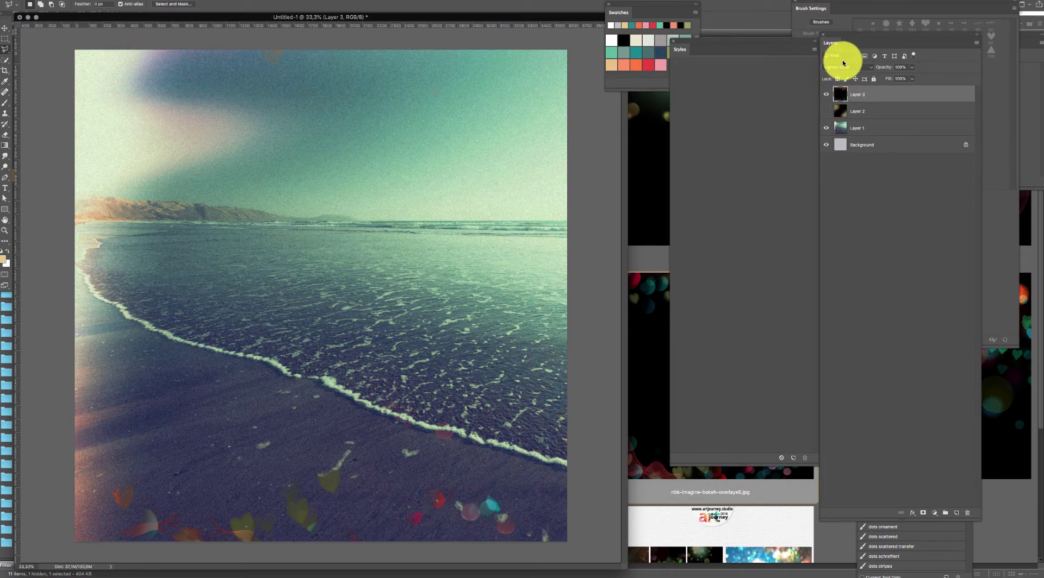
- Compare Overlay, Soft Light, Hard Light and Vivid Light on the heart and ribbon bokeh layer, settle on Linear Dodge (Add), and hide the layer
left_click(843, 65)
left_click(845, 77)
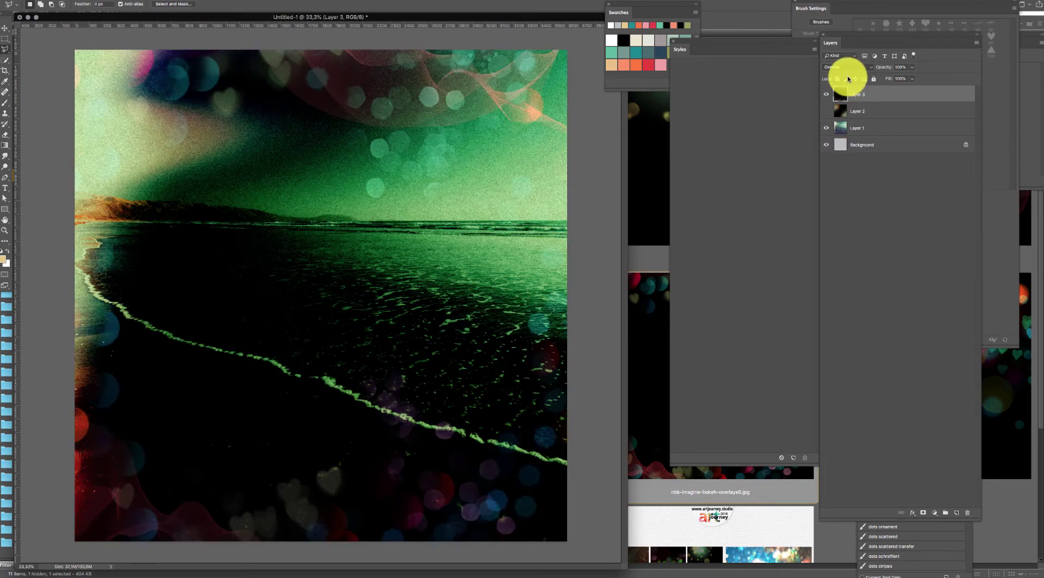
left_click(844, 69)
left_click(845, 70)
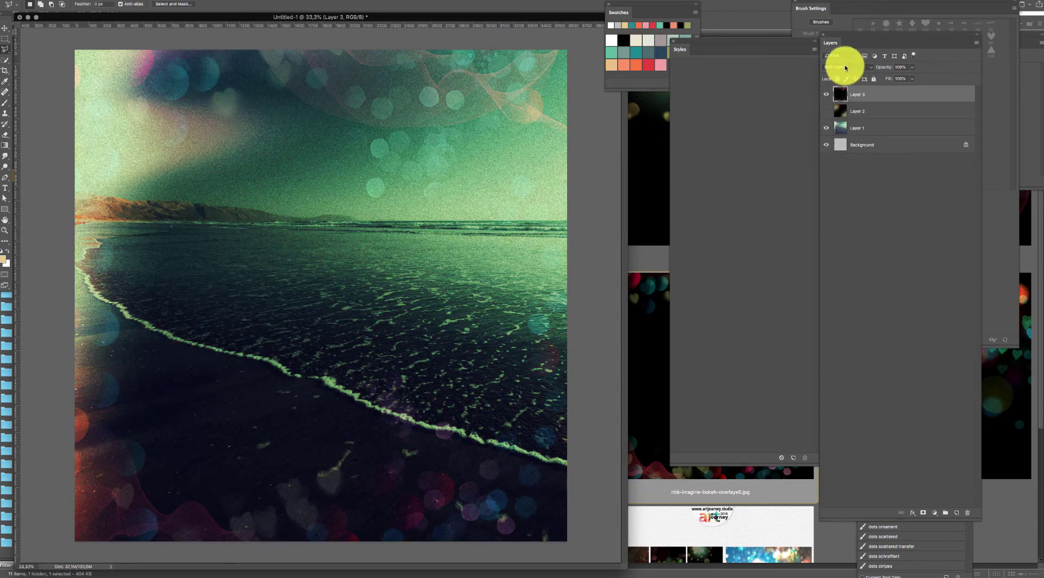
left_click(844, 69)
left_click(845, 72)
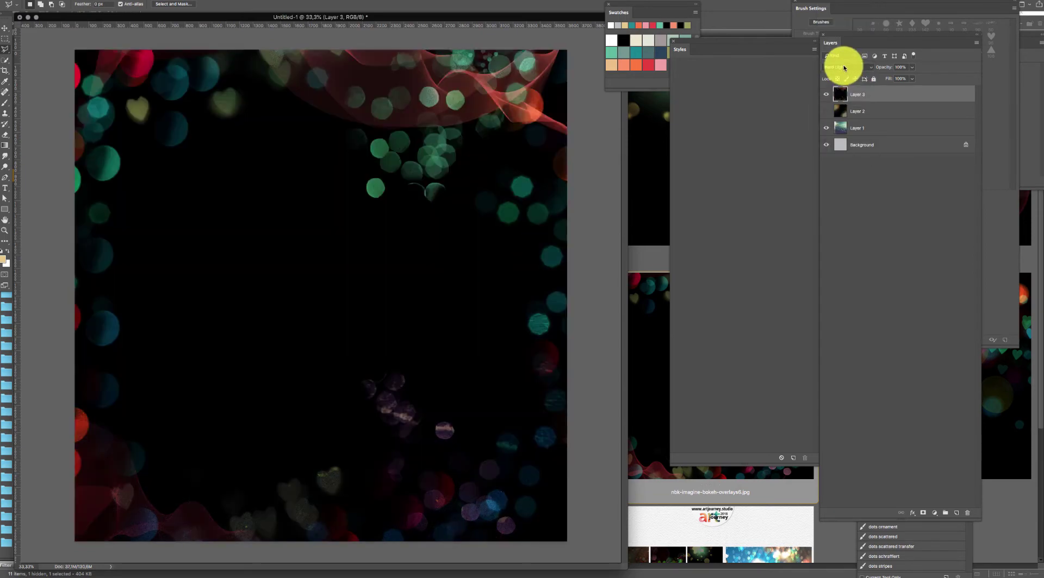
left_click(844, 69)
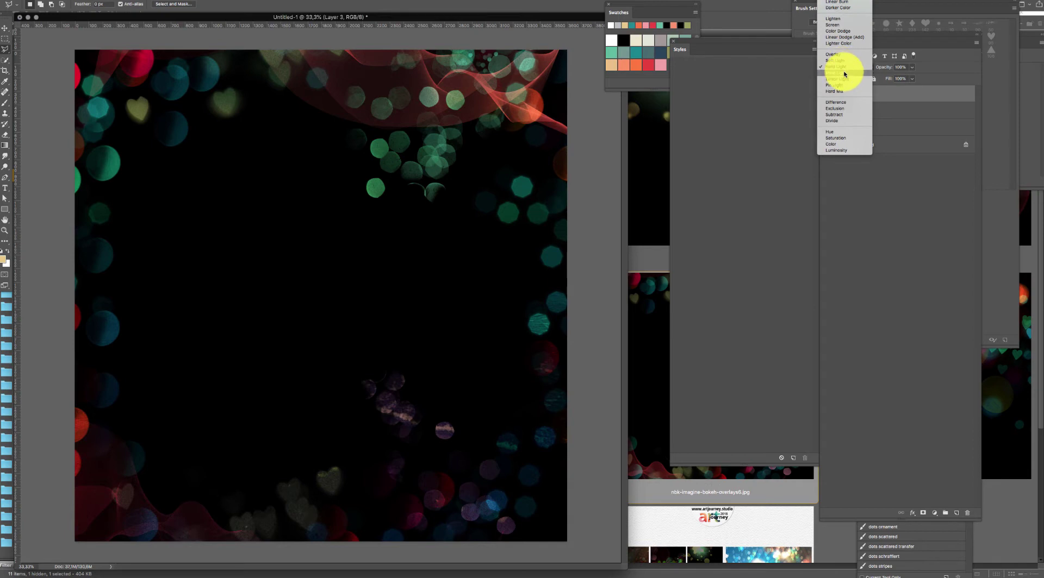
left_click(845, 73)
left_click(845, 68)
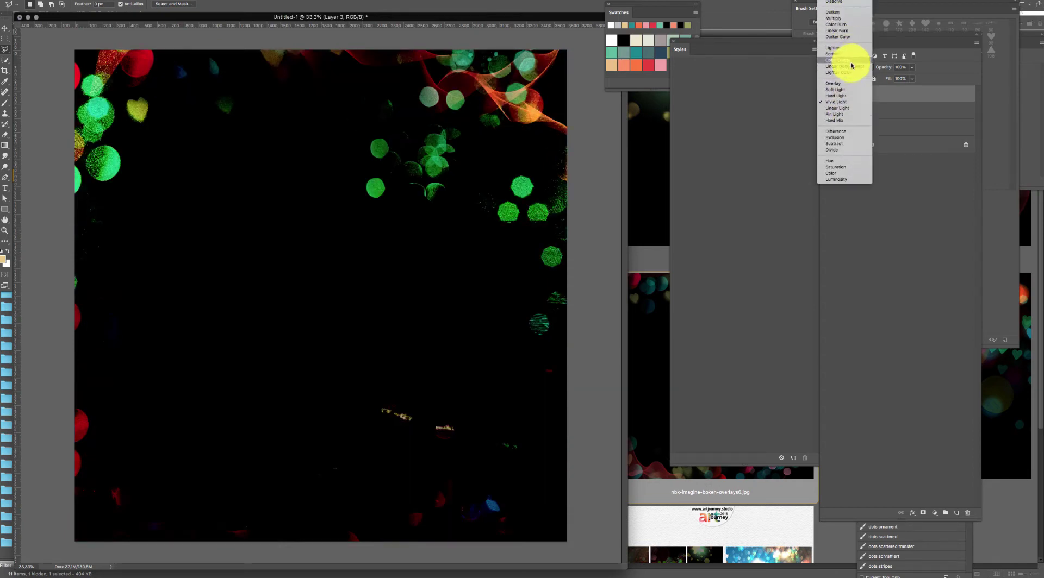
left_click(851, 66)
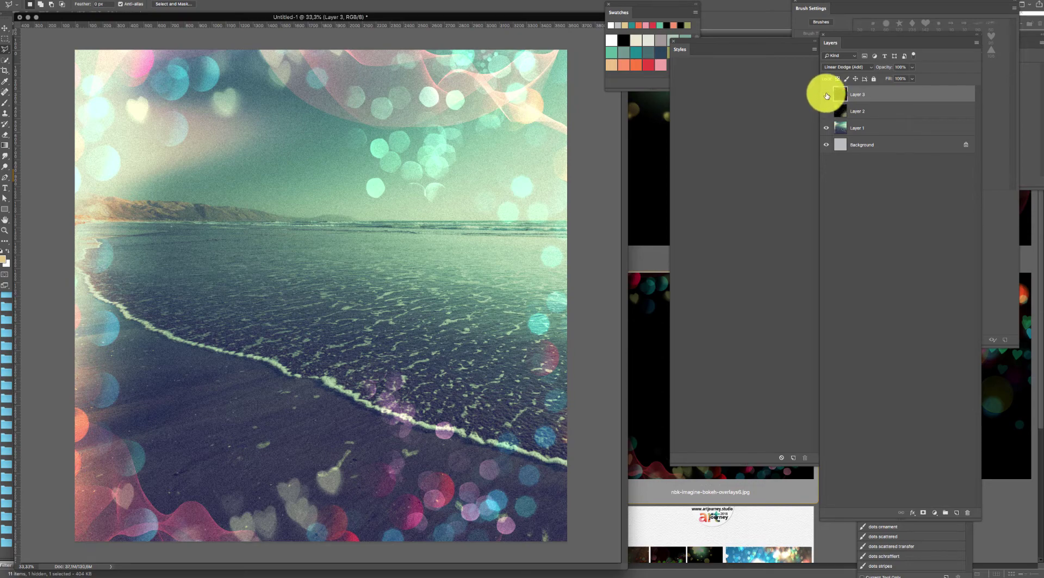
left_click(827, 96)
- Open nbk-imagine-bokeh-overlays5.jpg from Bridge in Photoshop and paste its artwork as a new top layer of the beach document
left_click(635, 311)
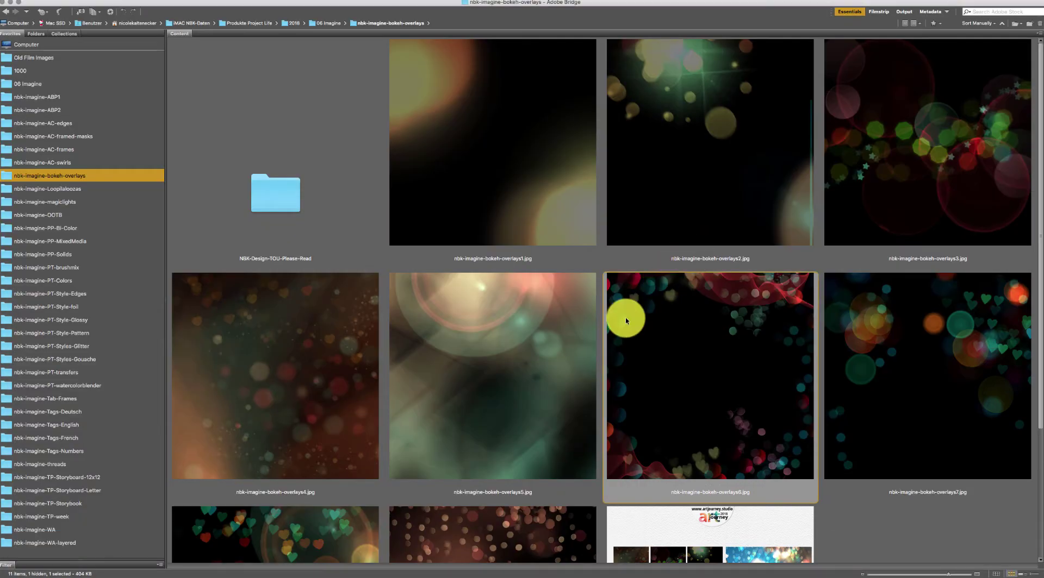
double_click(438, 398)
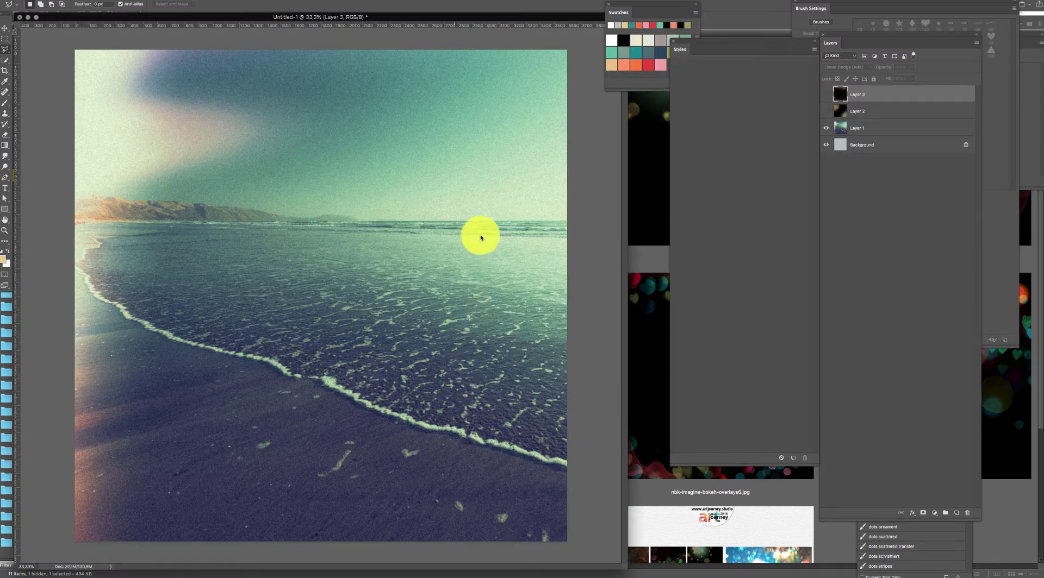
key("super+a")
key("super+c")
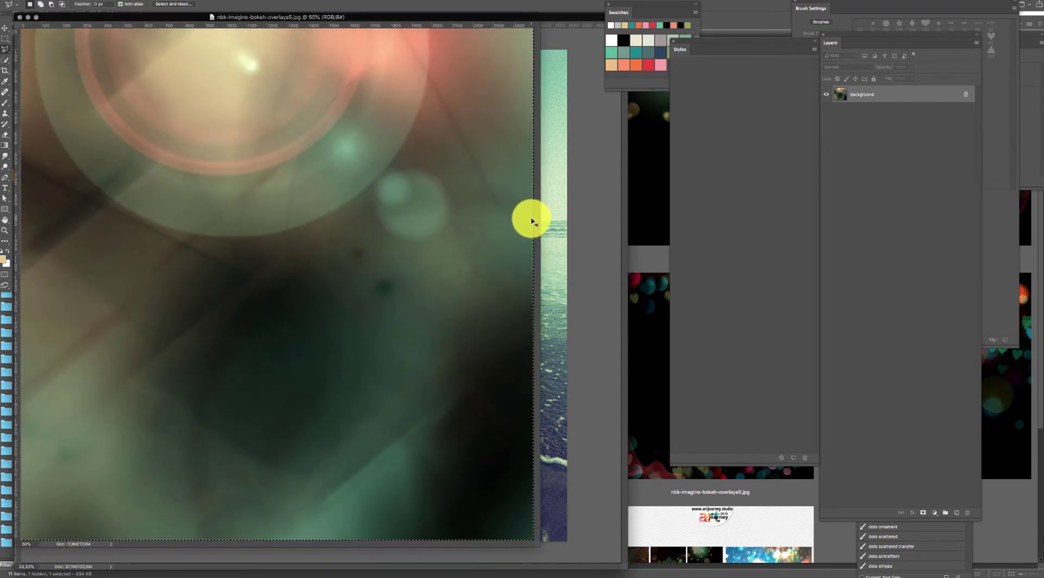
key("super+w")
key("super+v")
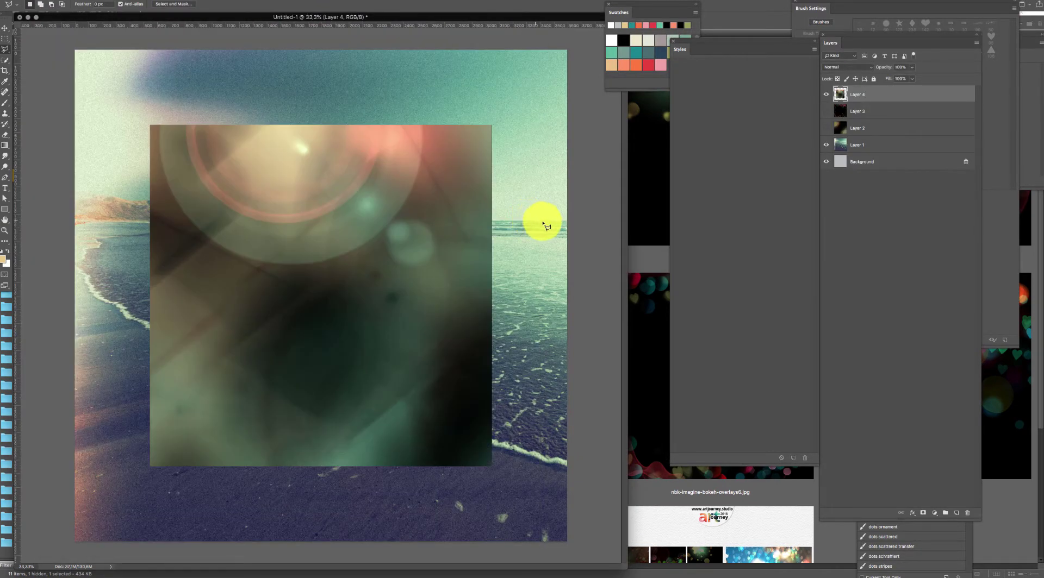
- Scale the pasted light-circle bokeh overlay proportionally from its center to cover the whole canvas
key("super+t")
left_click_drag(490, 123, 570, 48)
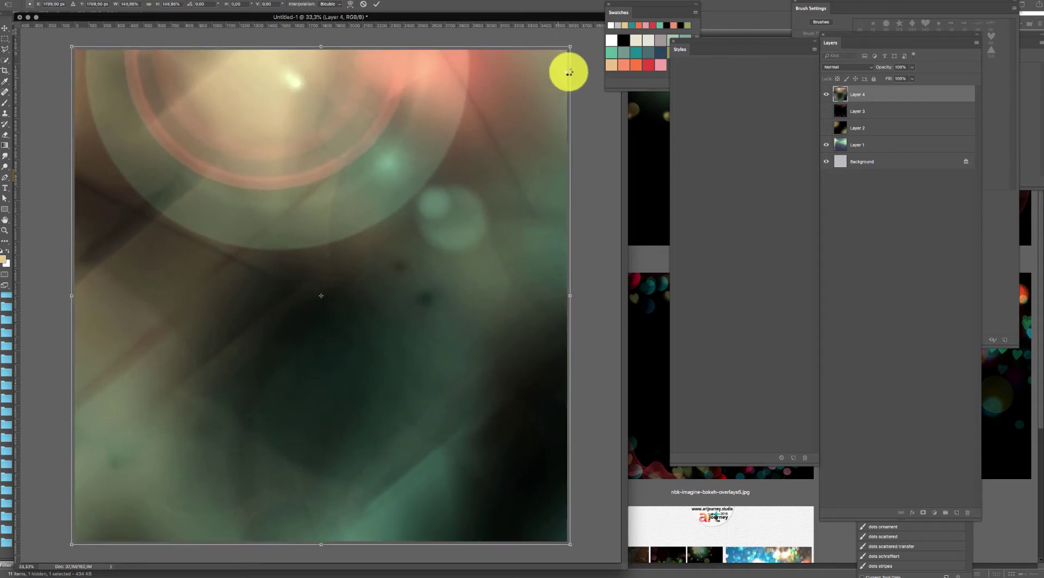
key("Return")
- Set the light-circle bokeh layer to Linear Dodge (Add) and toggle it off and on to compare it with the plain beach photo
left_click(846, 67)
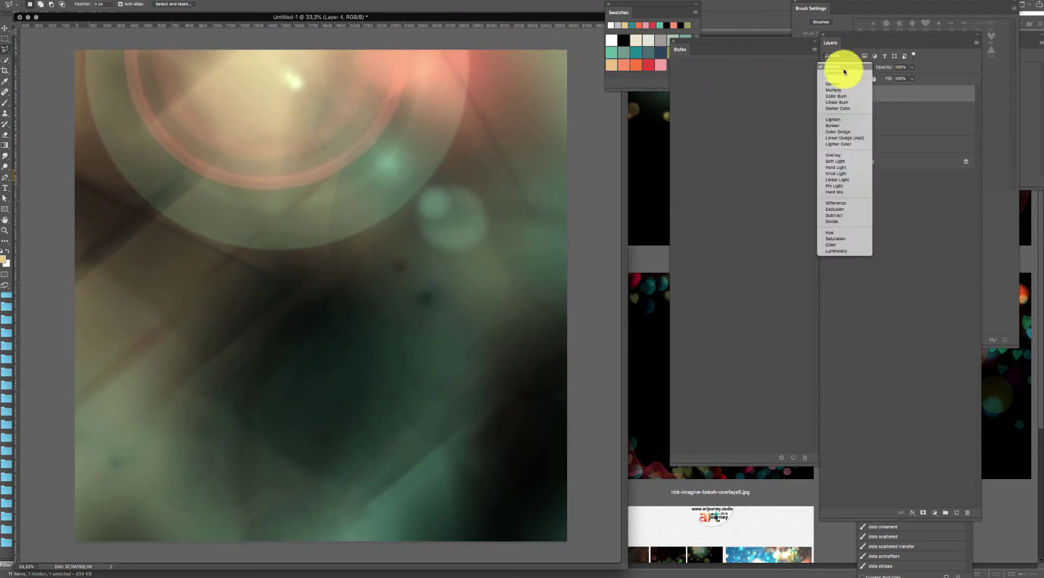
left_click(849, 139)
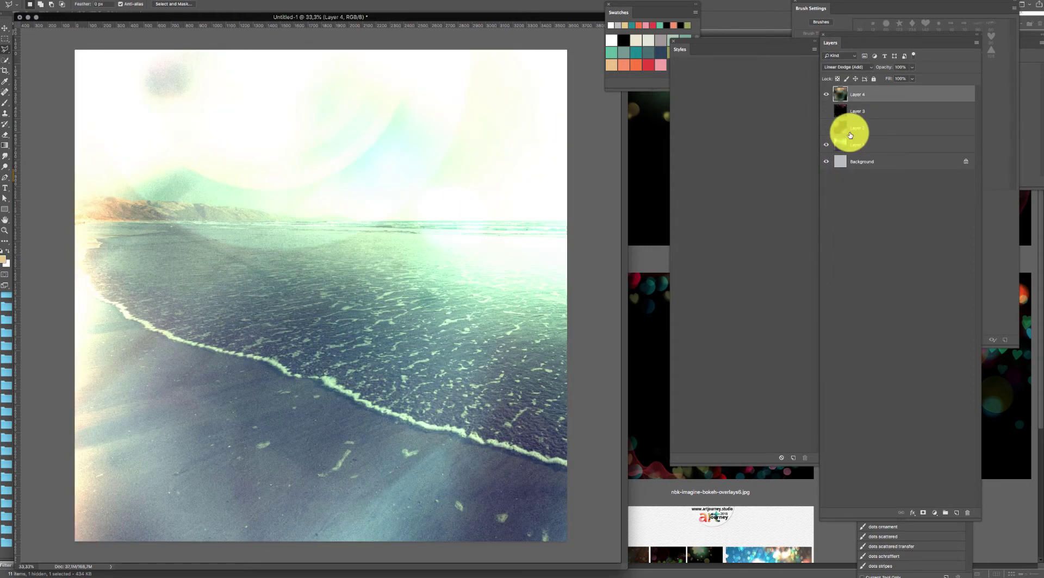
left_click(827, 96)
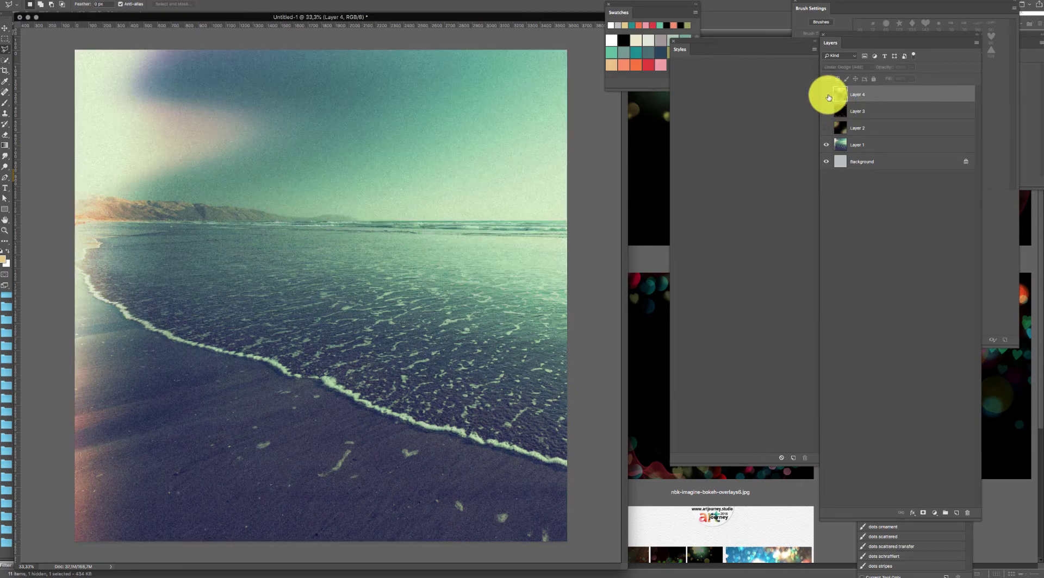
left_click(828, 96)
- Open the autumn leaves photo CM_Nature Vol 1_26.jpg from Bridge's Old Film Images folder in Photoshop
left_click(756, 500)
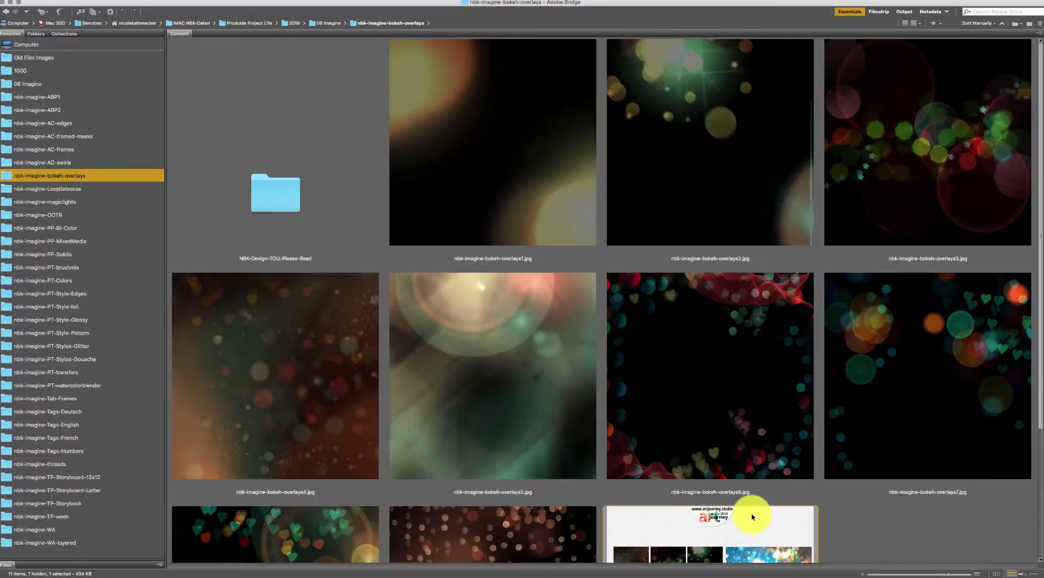
left_click(42, 58)
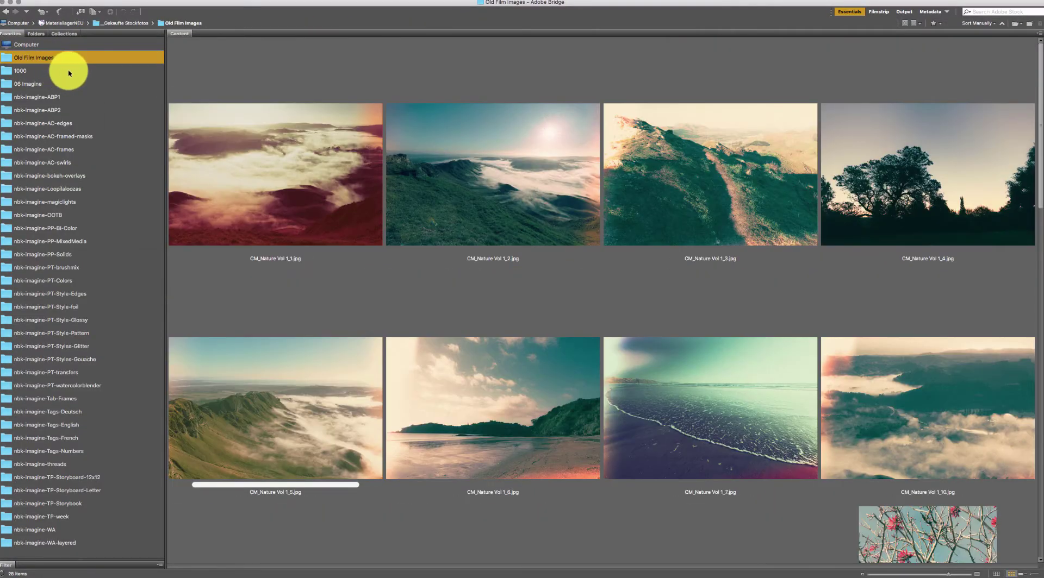
left_click_drag(1040, 172, 986, 324)
scroll(986, 324, "down", 10)
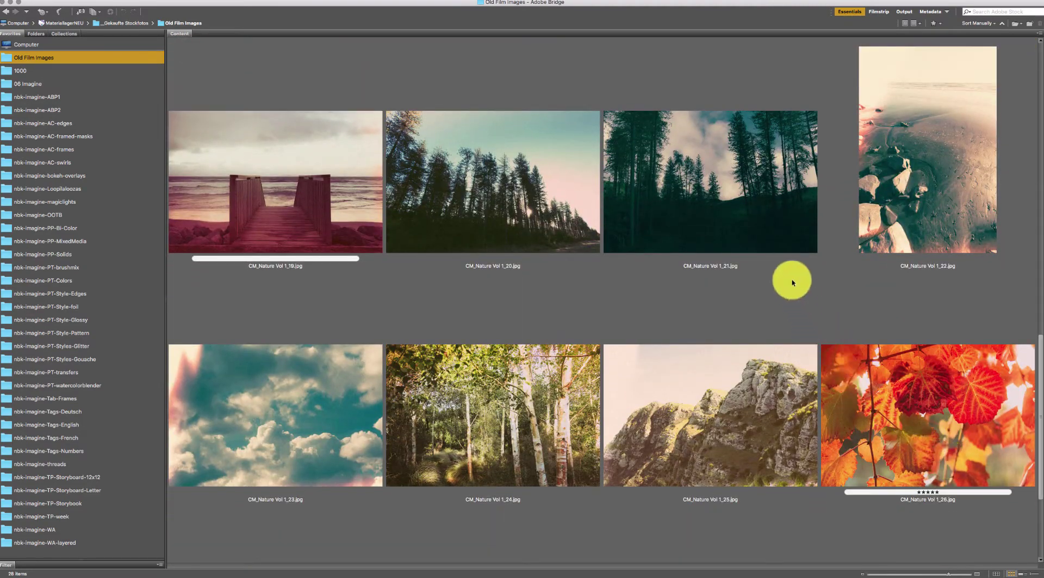
double_click(900, 390)
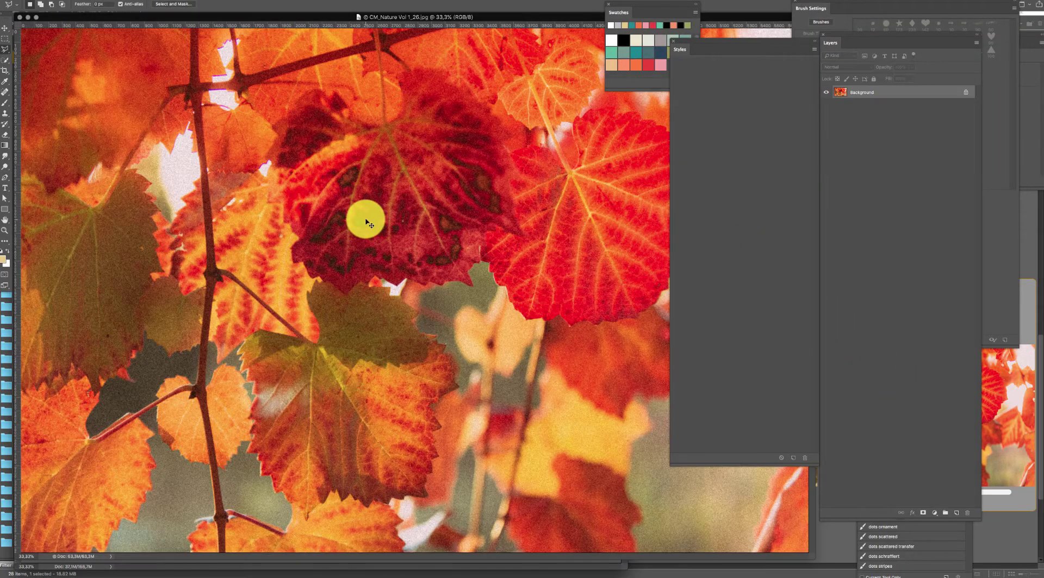
- Copy the whole autumn leaves photo, close its file, and paste it as a new layer directly above the beach photo
key("super+a")
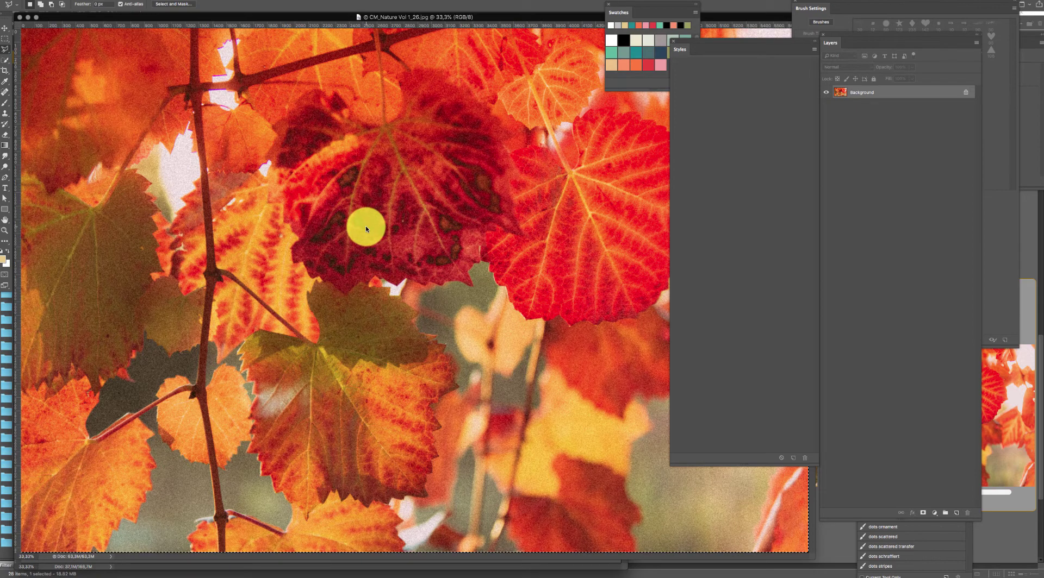
key("super+w")
left_click(872, 144)
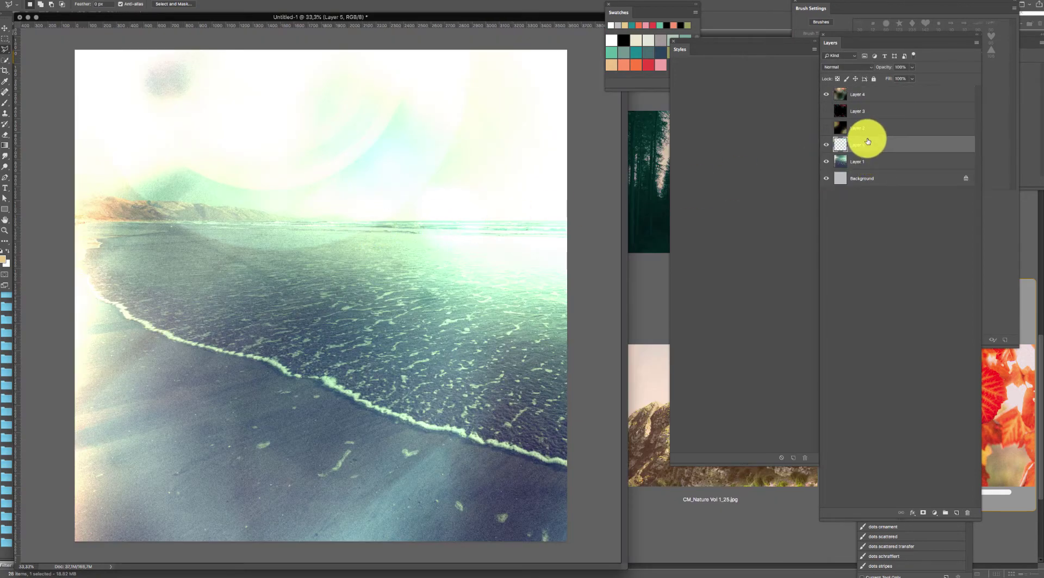
key("super+v")
- Toggle each of the three bokeh overlay layers over the autumn leaves photo to compare their effects, and leave all three hidden
left_click(827, 96)
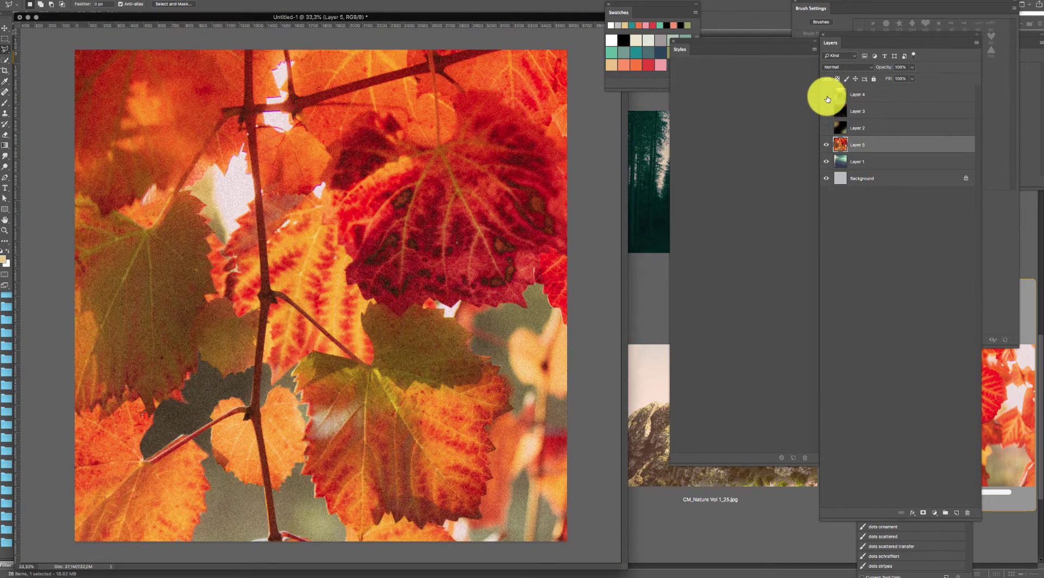
left_click(826, 95)
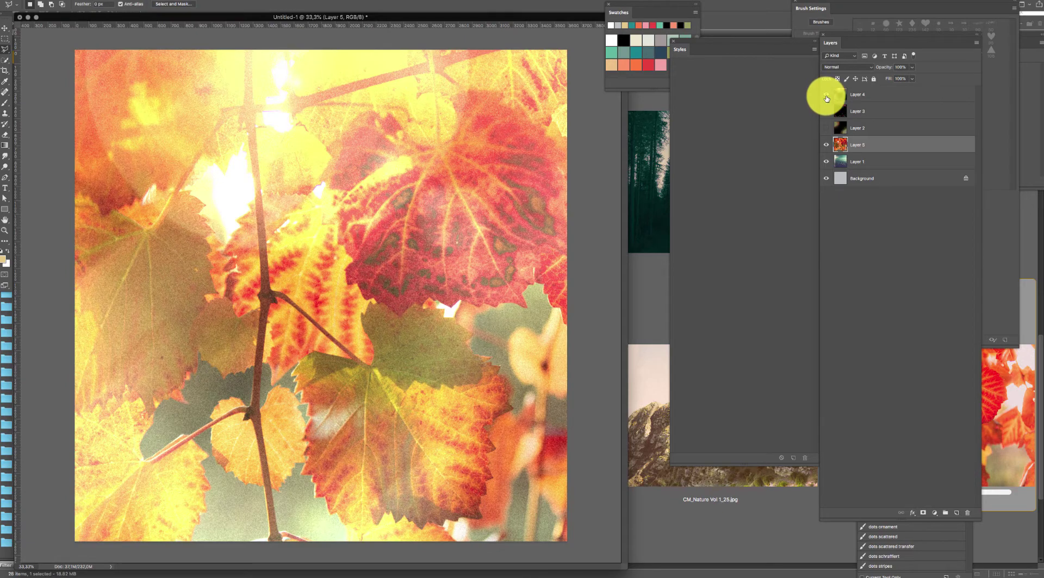
left_click(826, 96)
left_click(827, 111)
left_click(827, 111)
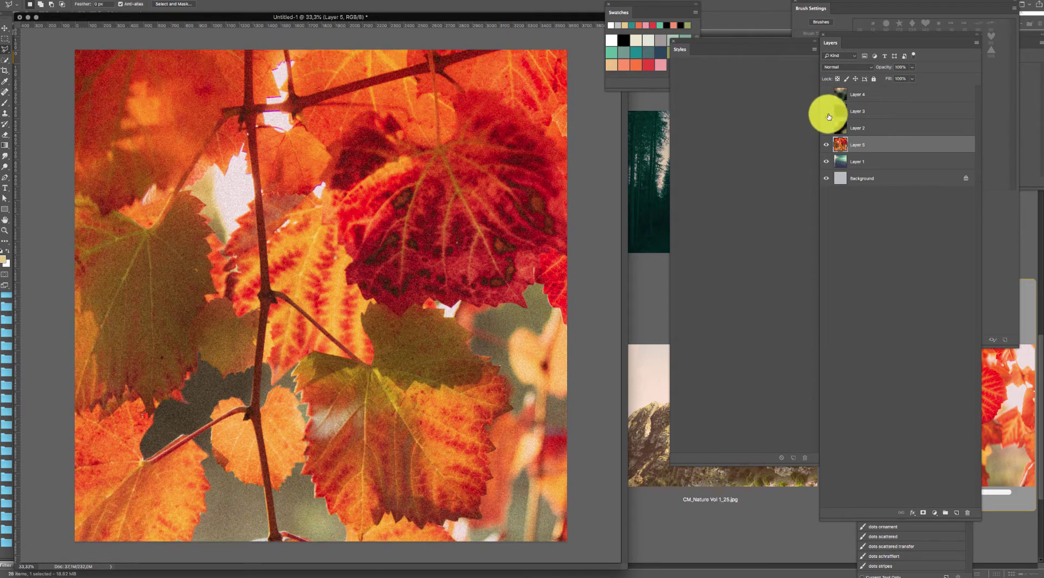
left_click(827, 128)
left_click(826, 129)
- Switch to Bridge, dismissing the clipboard export warning, and open the nbk-imagine-Loopilaloozas folder
left_click(654, 306)
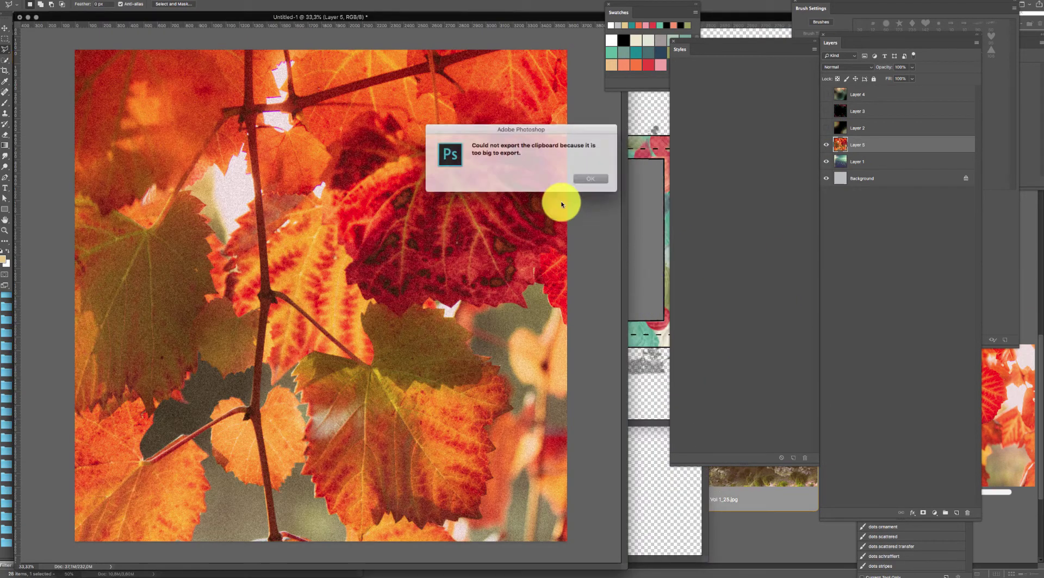
left_click(586, 180)
left_click(739, 525)
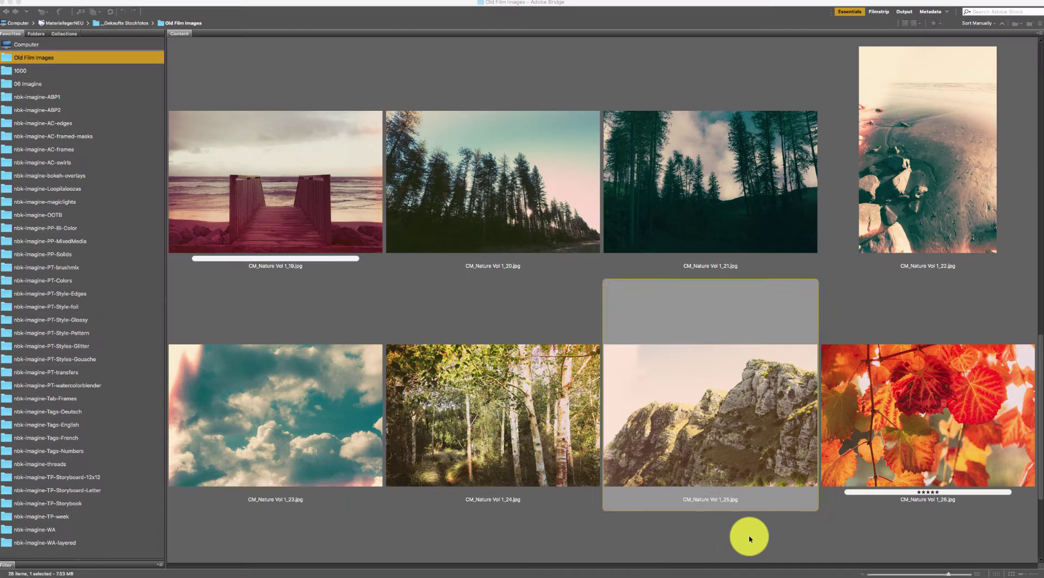
left_click(75, 176)
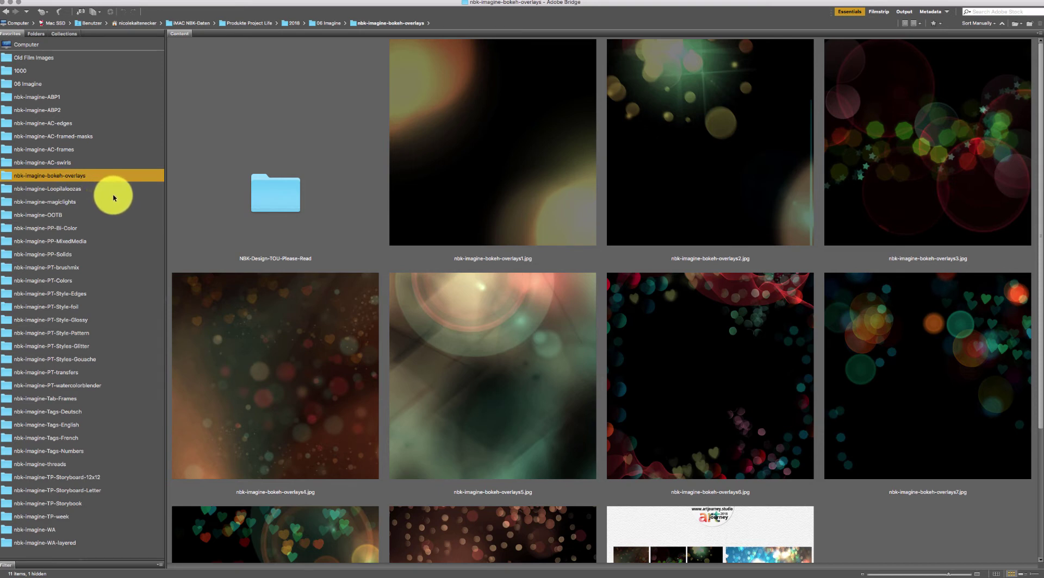
left_click(83, 189)
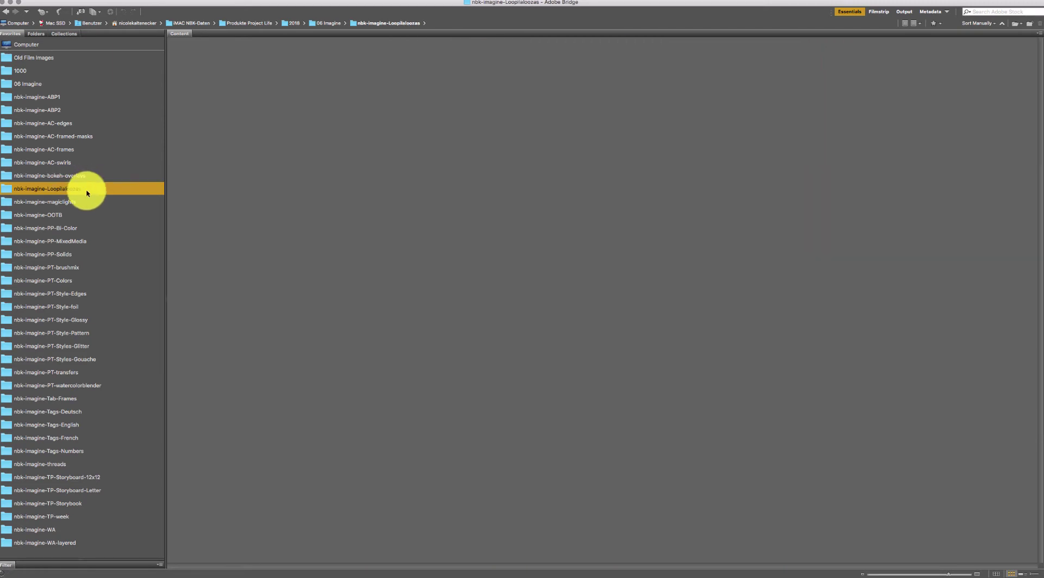
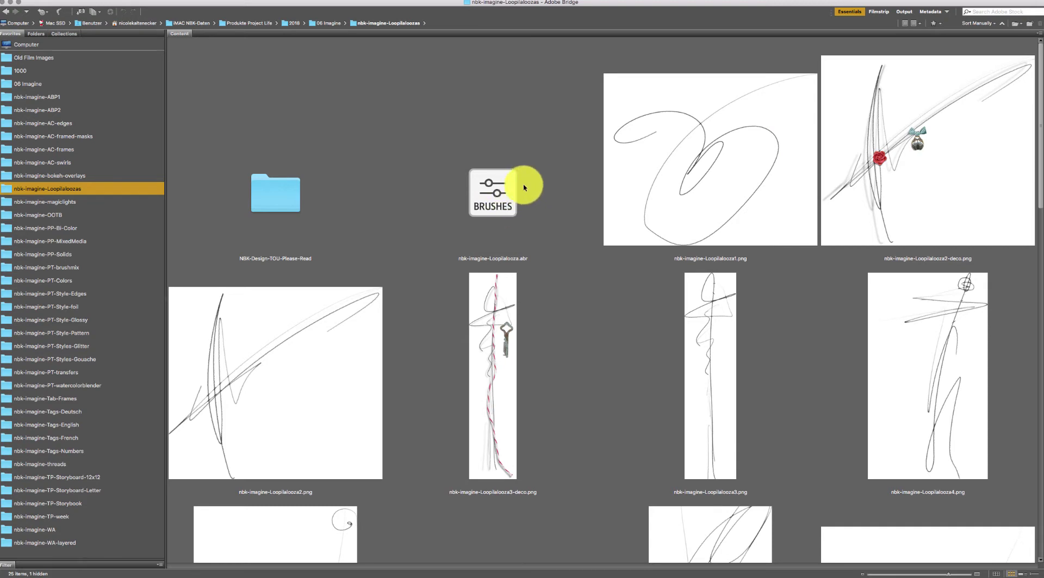
- Browse the Loopilalooza scribble drawings and open nbk-imagine-Loopilalooza10-deco.png in Photoshop
left_click(1035, 100)
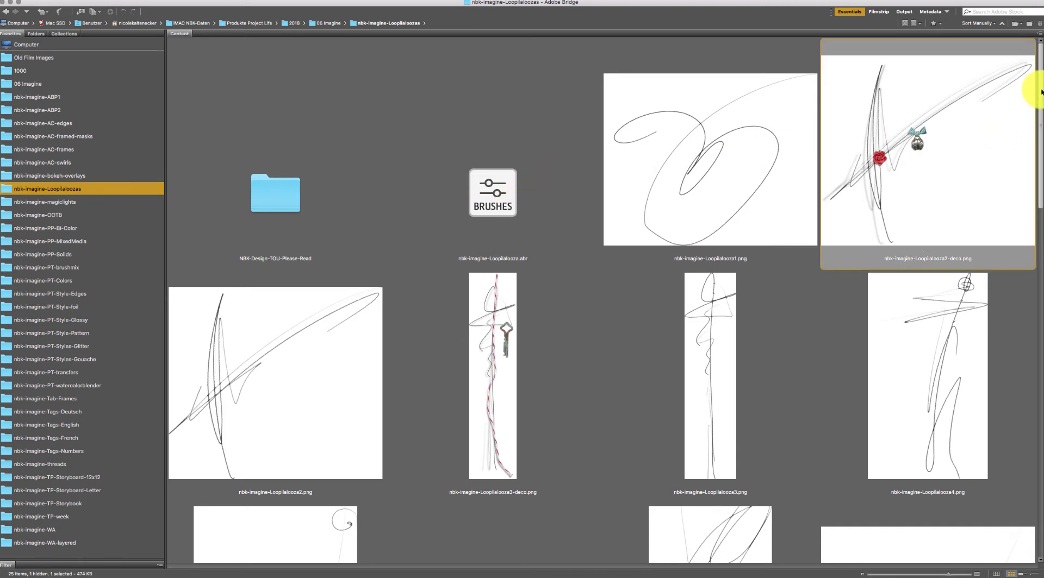
scroll(1032, 90, "down", 4)
scroll(1019, 130, "down", 1)
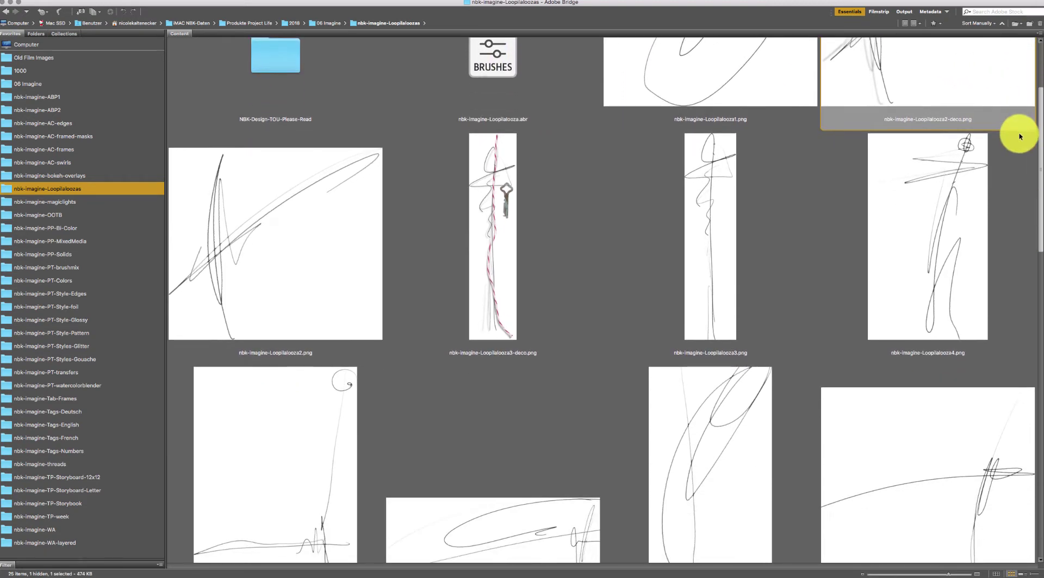
scroll(1009, 108, "up", 5)
scroll(1003, 99, "down", 10)
scroll(976, 200, "down", 10)
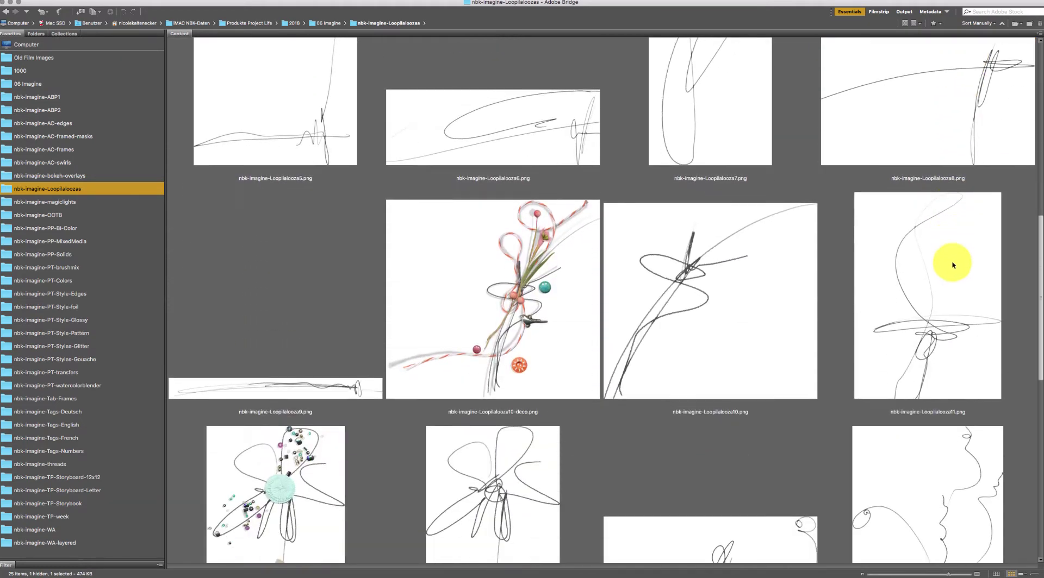
left_click(557, 282)
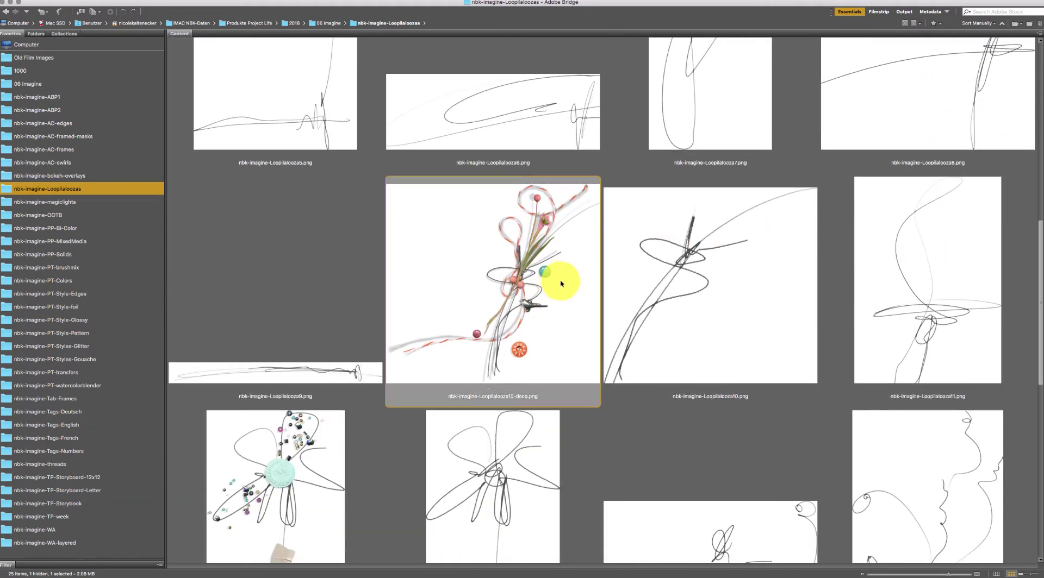
double_click(524, 293)
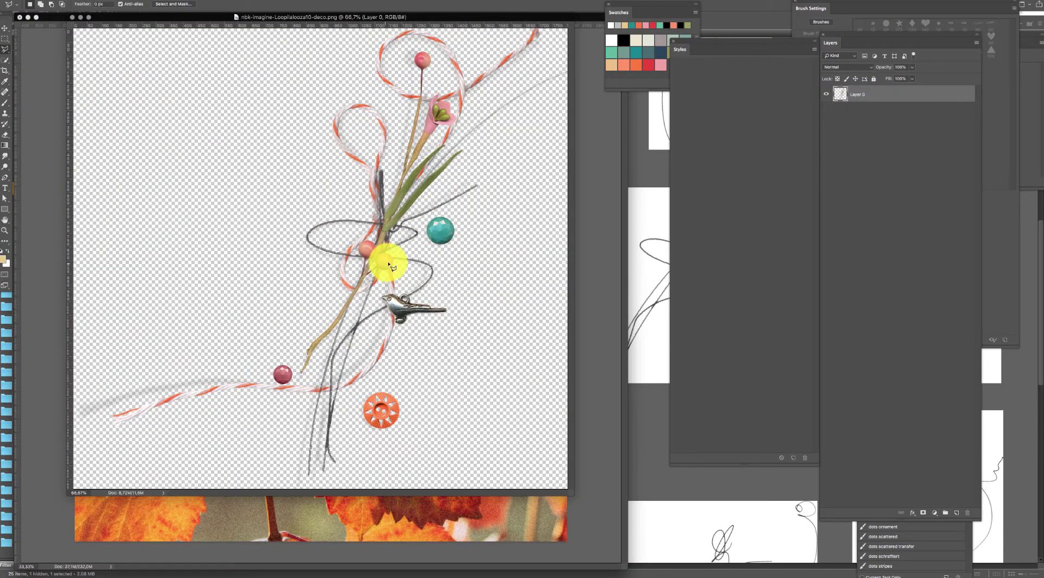
left_click(388, 263)
left_click(226, 137)
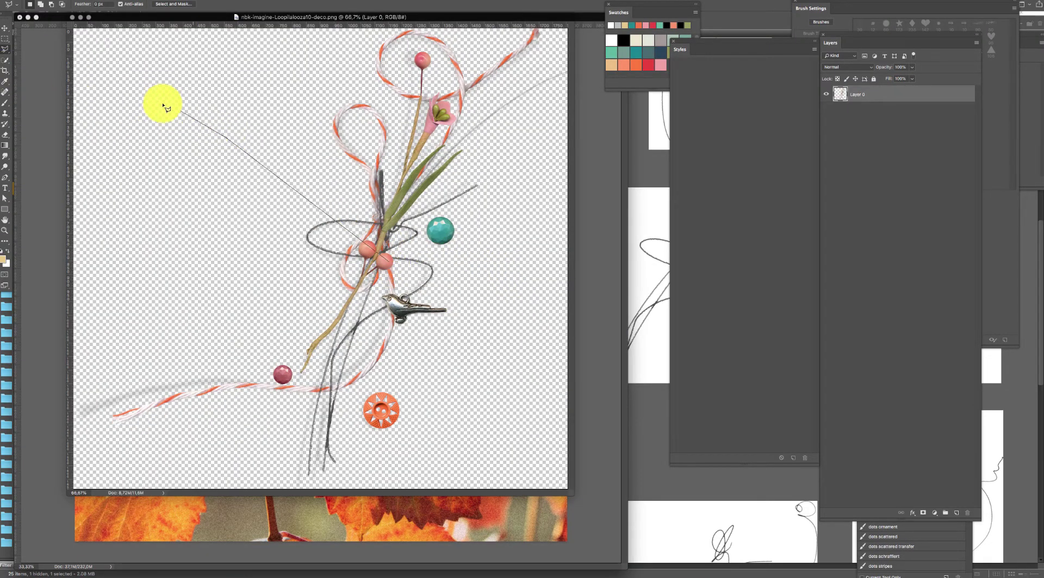
left_click(198, 131)
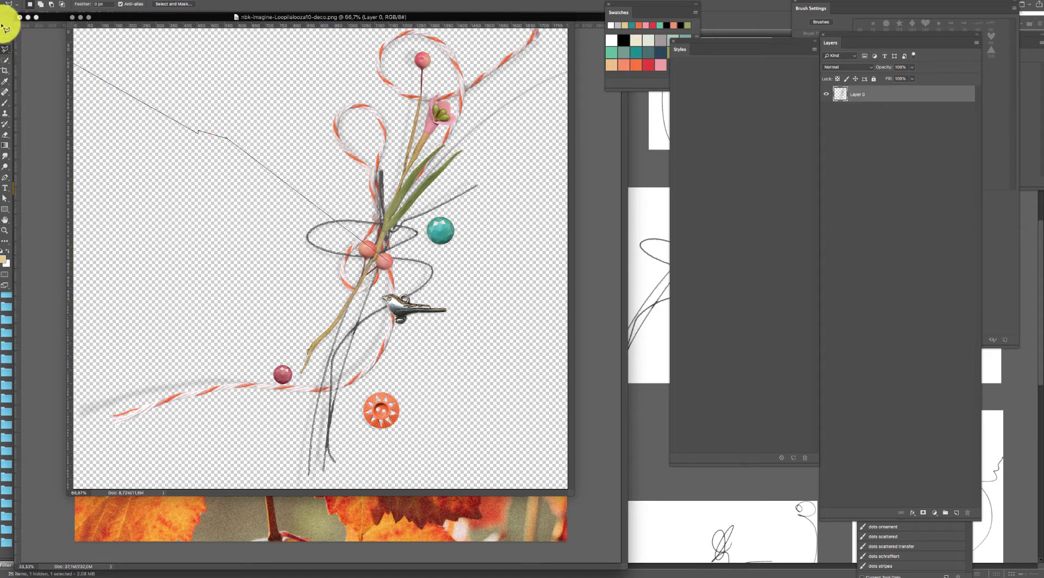
left_click(4, 26)
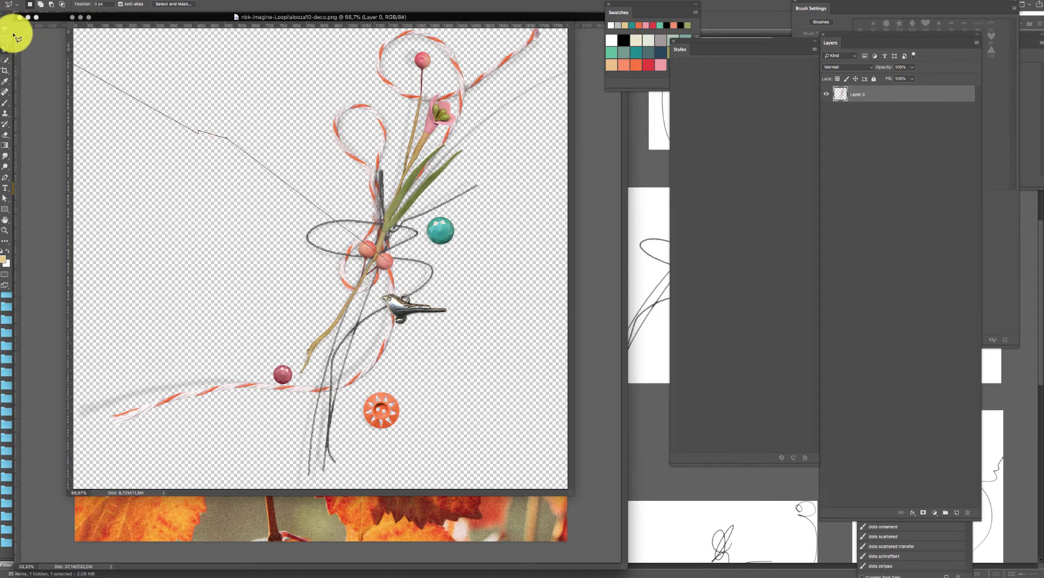
left_click(356, 85)
double_click(389, 263)
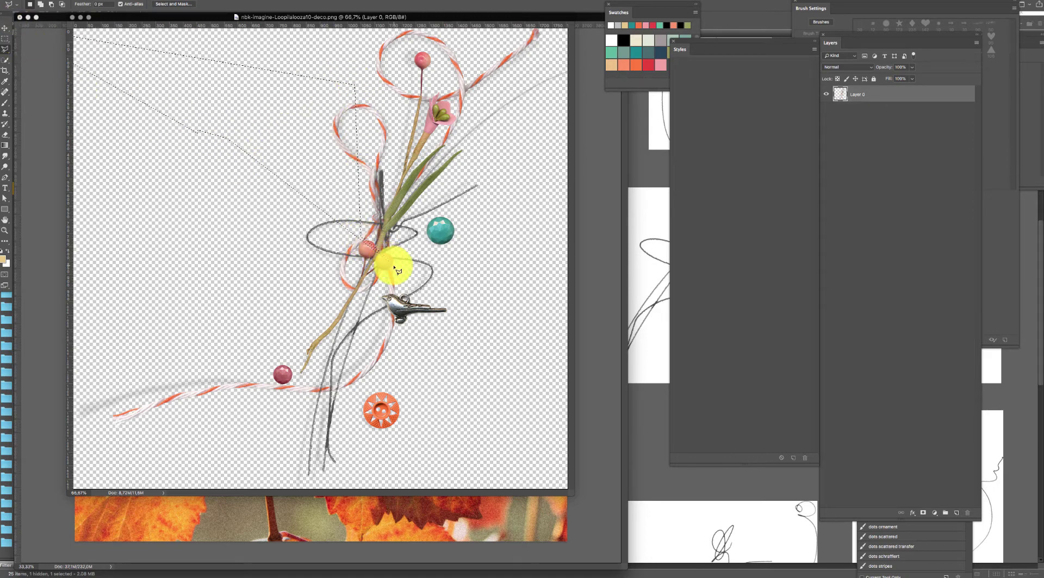
key("super+d")
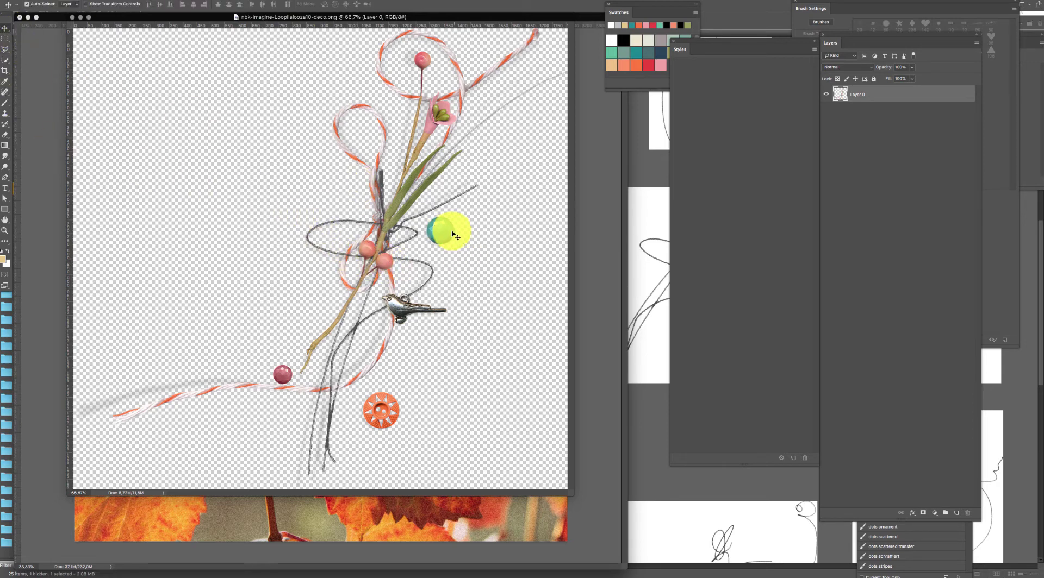
- Place the decorated scribble on the autumn leaves photo, and add the plain nbk-imagine-Loopilalooza10.png from Bridge as another layer
left_click_drag(452, 234, 304, 284)
left_click(630, 263)
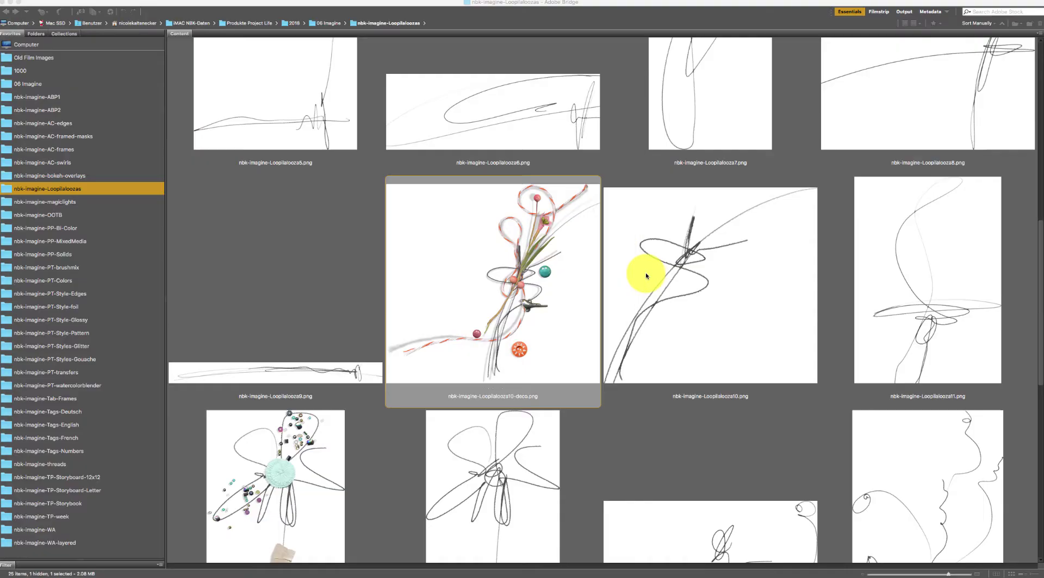
key("super+Tab")
left_click_drag(684, 266, 625, 244)
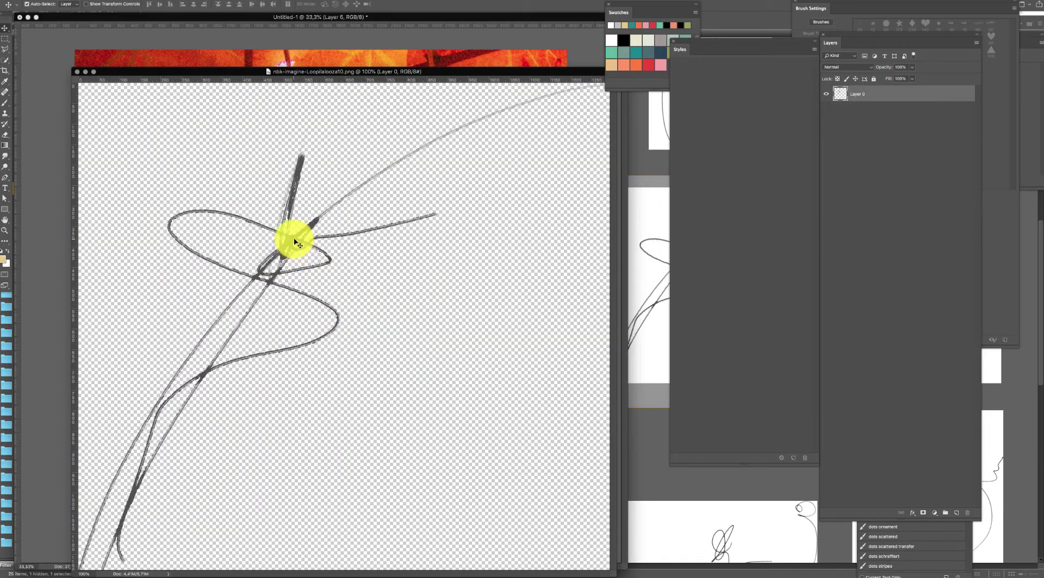
mouse_move(296, 240)
left_mouse_down()
mouse_move(401, 47)
mouse_move(449, 303)
mouse_move(464, 100)
mouse_move(485, 115)
mouse_move(482, 159)
mouse_move(397, 422)
mouse_move(292, 438)
mouse_move(317, 428)
left_mouse_up()
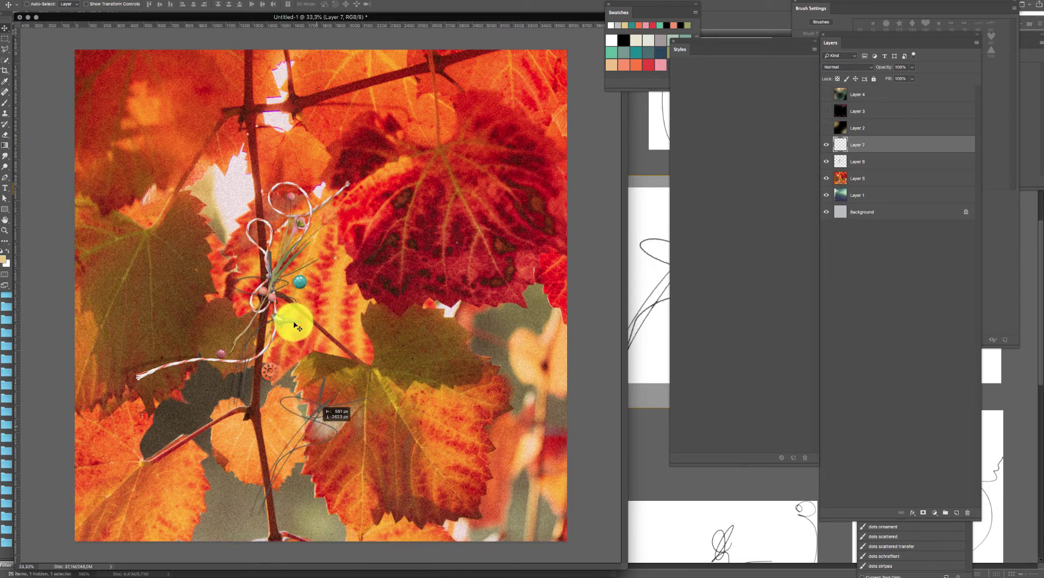
- Close the Untitled-1 composition without saving, move the remaining scribble document aside, and switch back to Bridge
key("super+w")
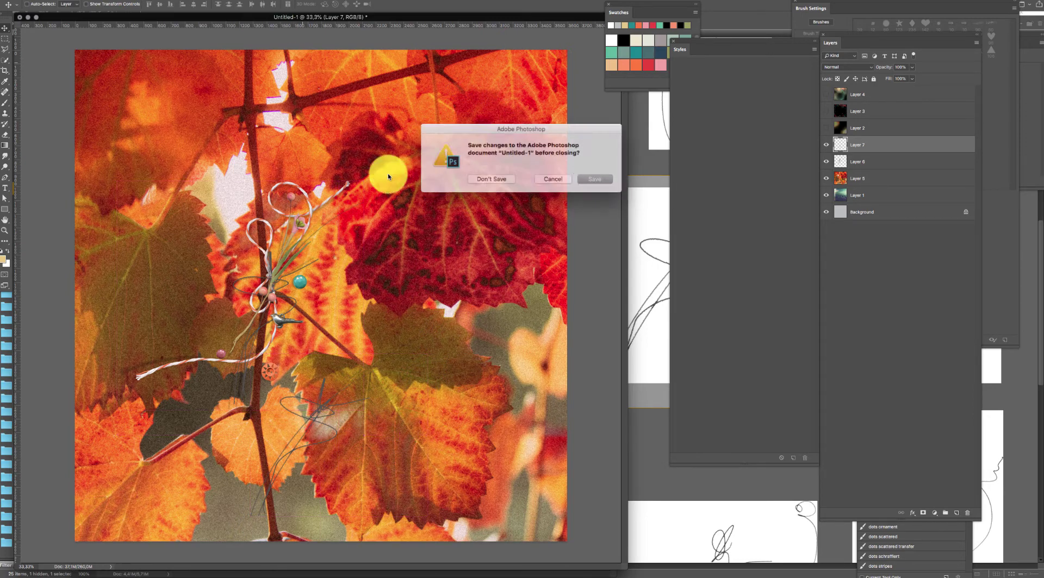
left_click(493, 178)
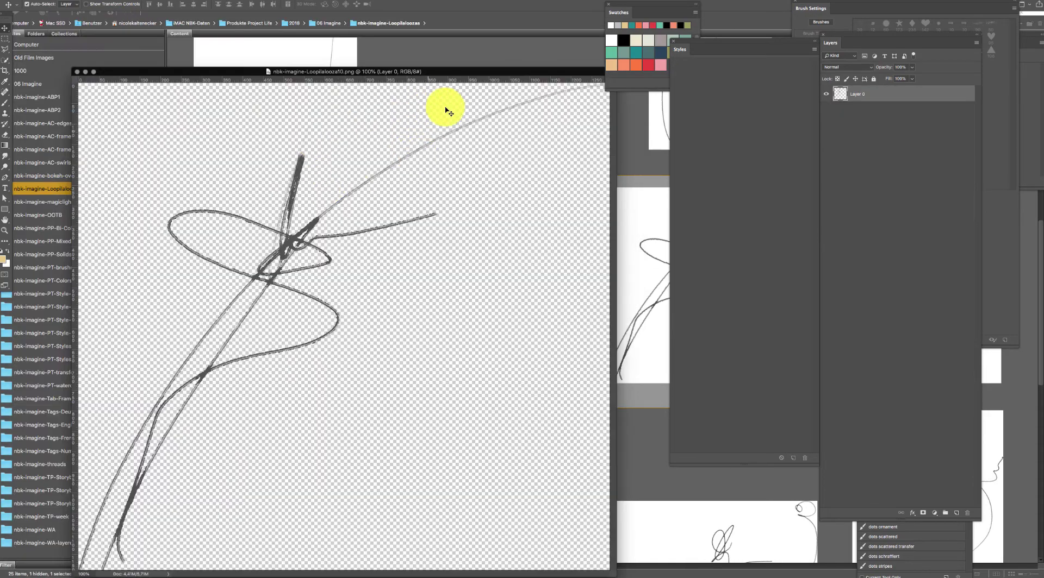
left_click_drag(442, 72, 379, 43)
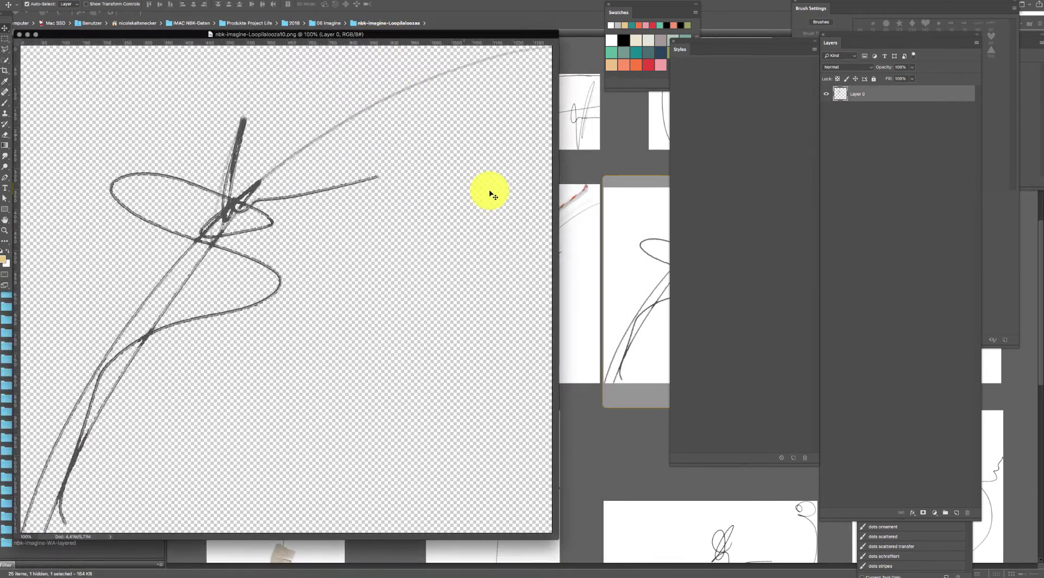
left_click(638, 435)
left_click(638, 435)
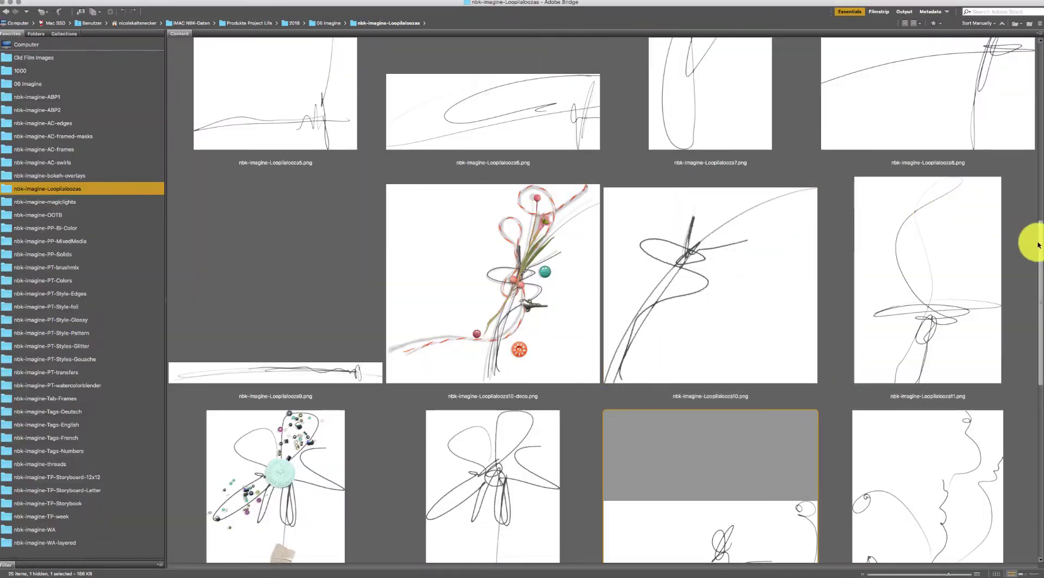
- Browse the remaining Loopilalooza scribbles and preview nbk-imagine-Loopilalooza16-deco.png at full screen
scroll(1033, 239, "down", 3)
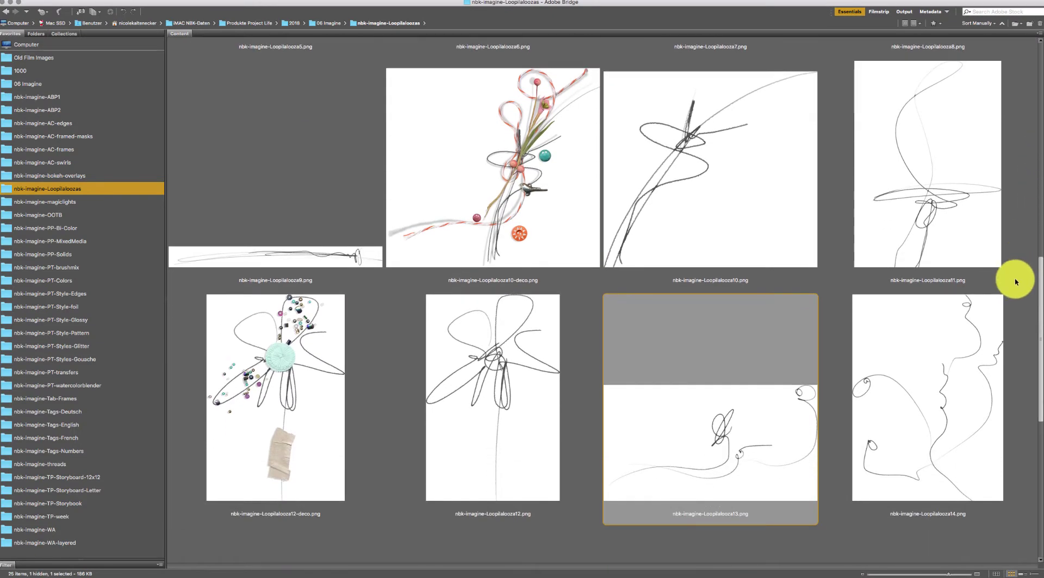
scroll(911, 473, "down", 10)
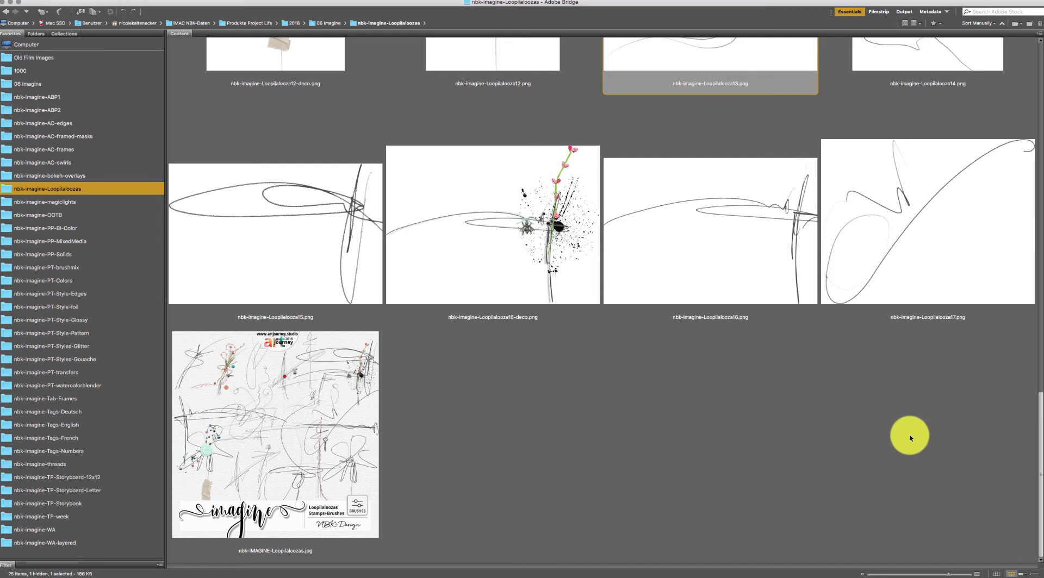
scroll(914, 425, "up", 5)
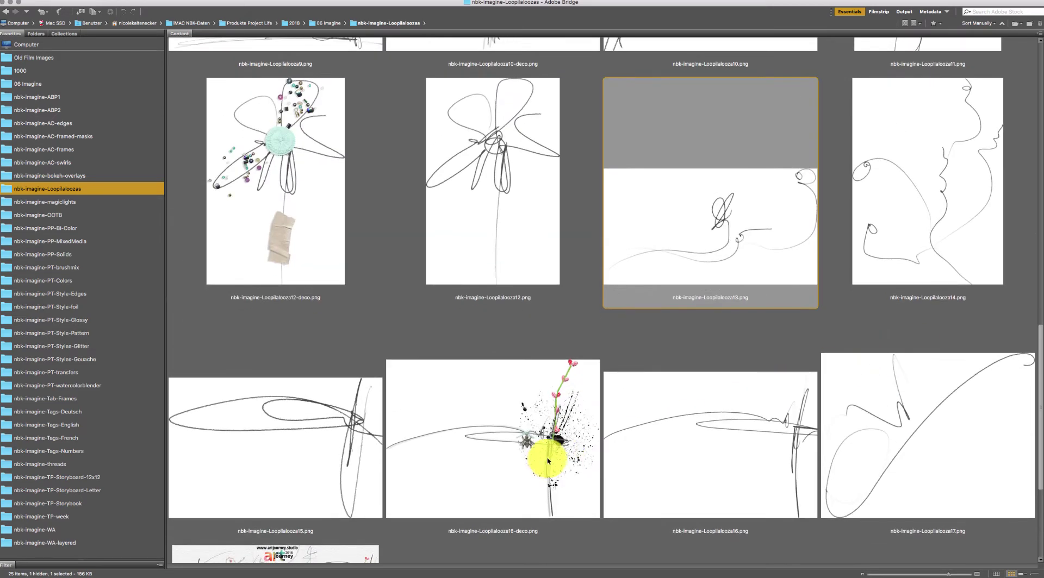
left_click(577, 433)
key("space")
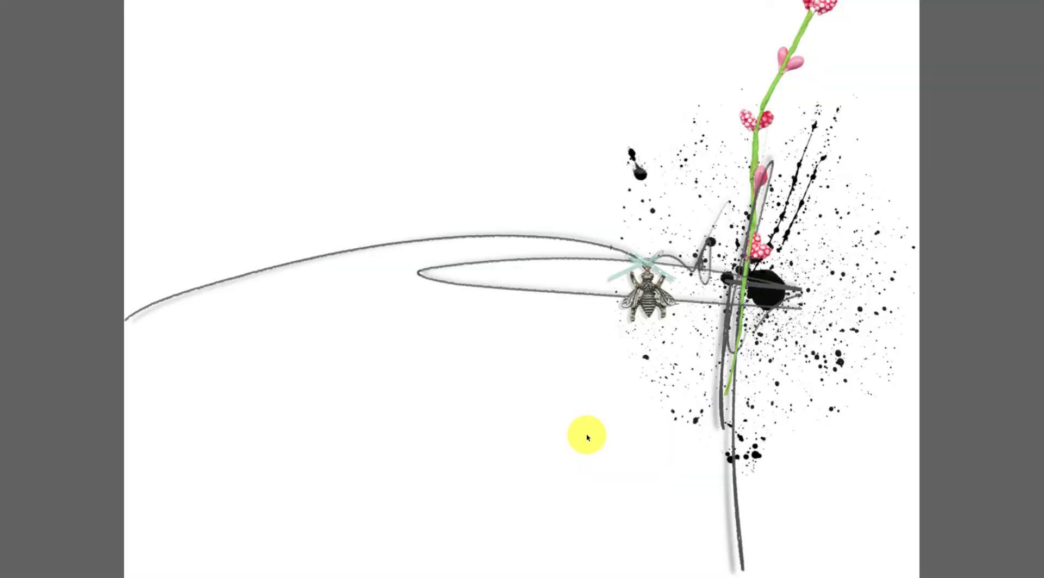
key("space")
- Preview nbk-imagine-Loopilalooza12-deco.png and nbk-imagine-Loopilalooza10-deco.png at full screen
left_click(299, 203)
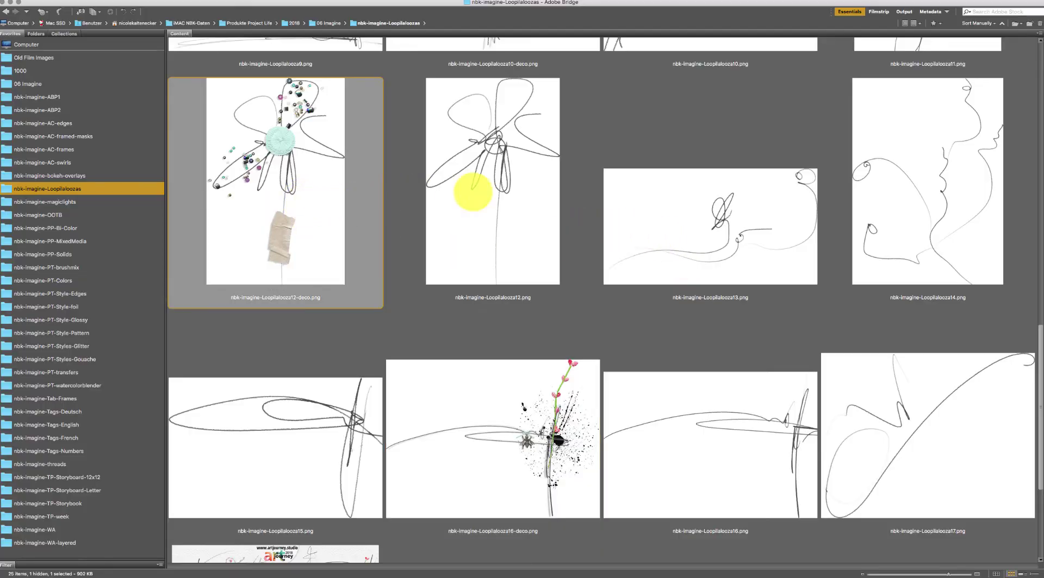
key("space")
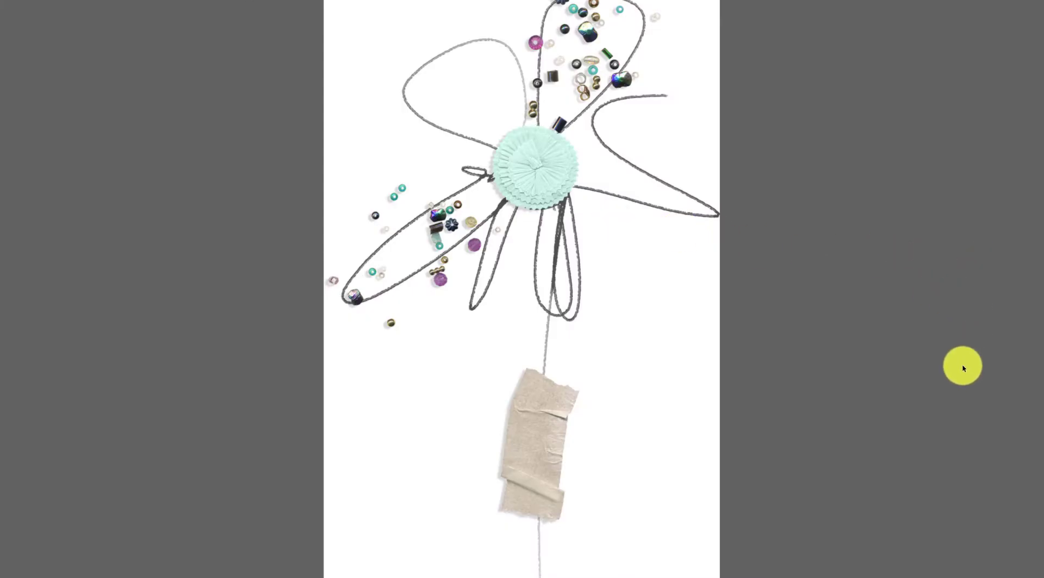
key("space")
scroll(1006, 249, "up", 10)
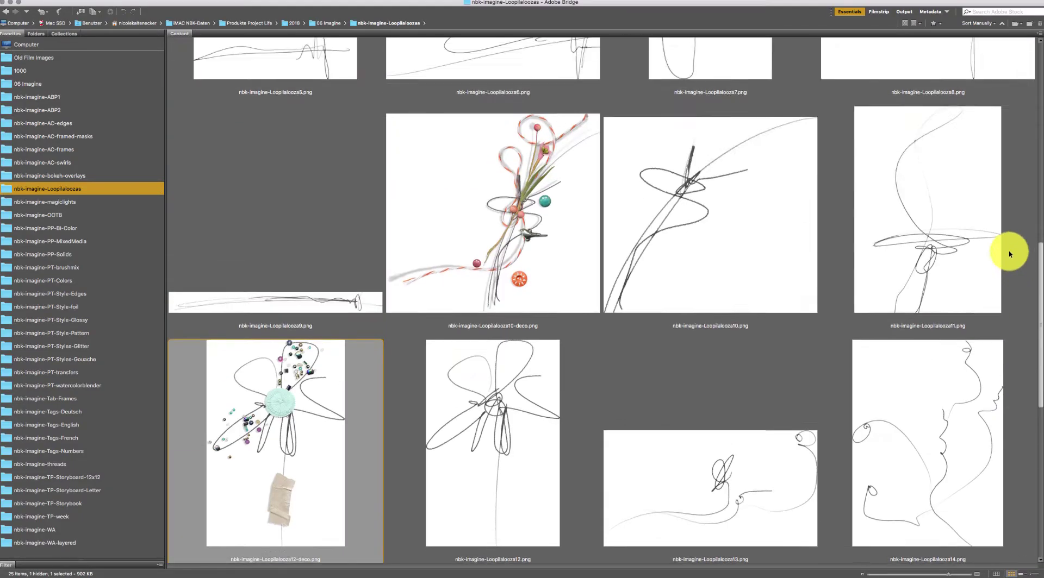
left_click(492, 397)
key("space")
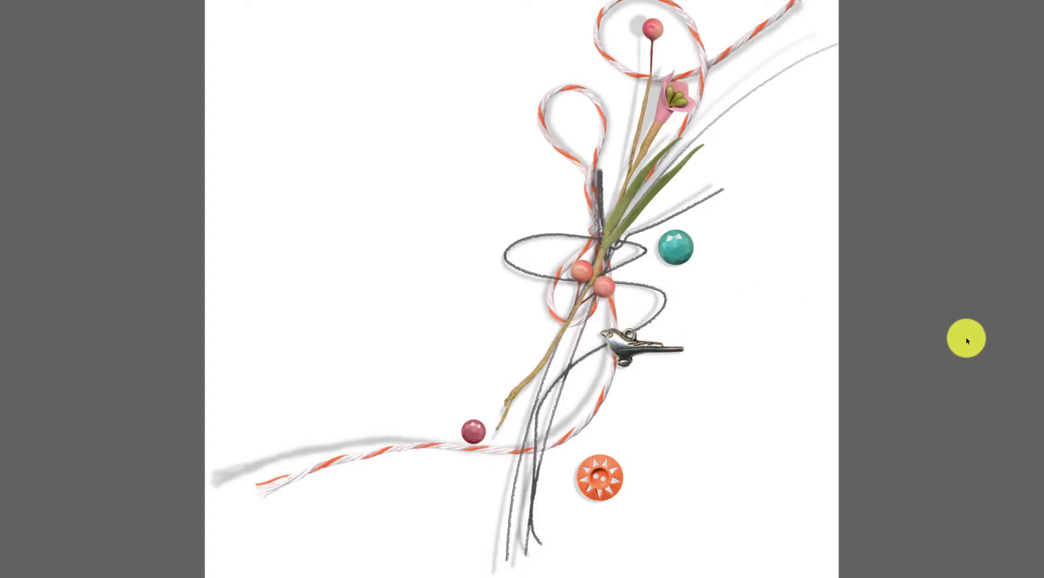
key("space")
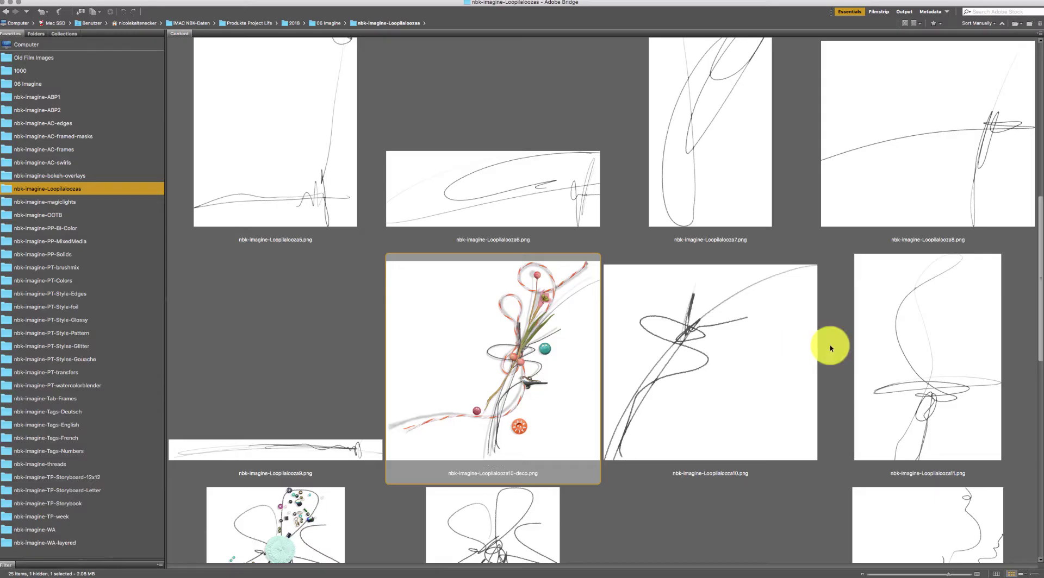
- Preview nbk-imagine-Loopilalooza2-deco.png and nbk-imagine-Loopilalooza3-deco.png at full screen
scroll(1015, 228, "up", 5)
scroll(1015, 228, "up", 3)
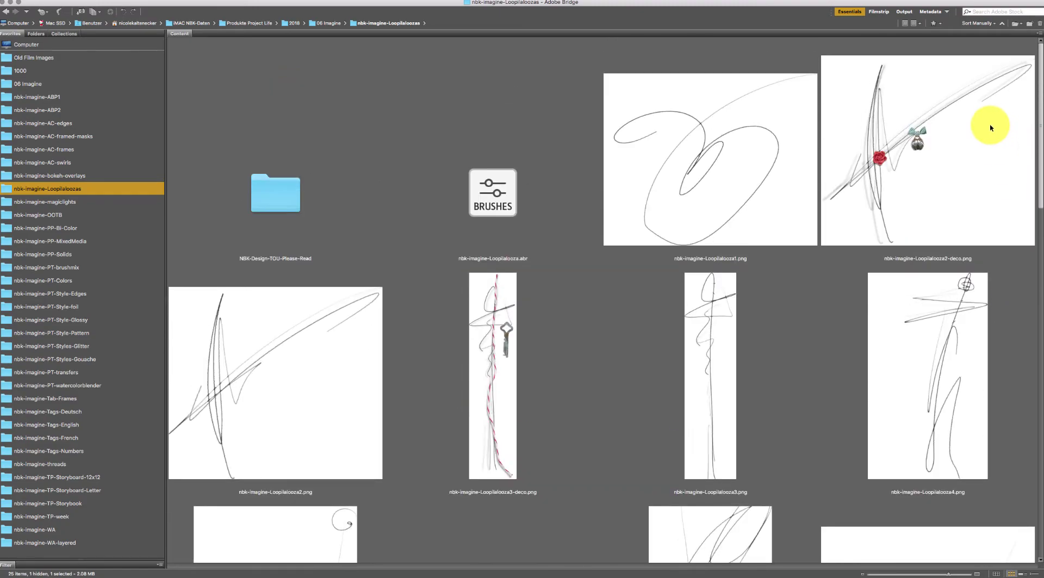
left_click(913, 186)
key("space")
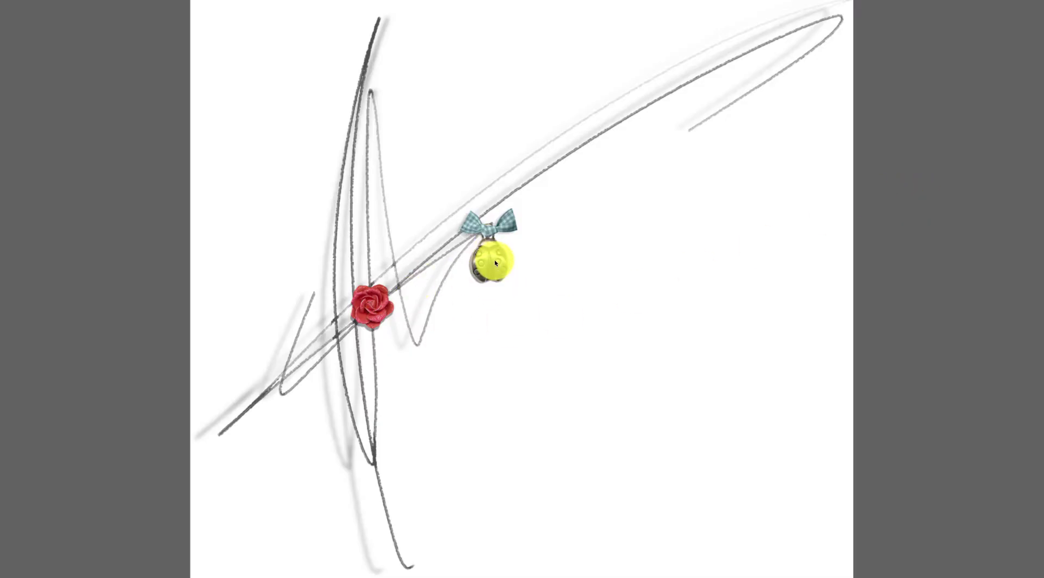
key("space")
left_click(489, 315)
key("space")
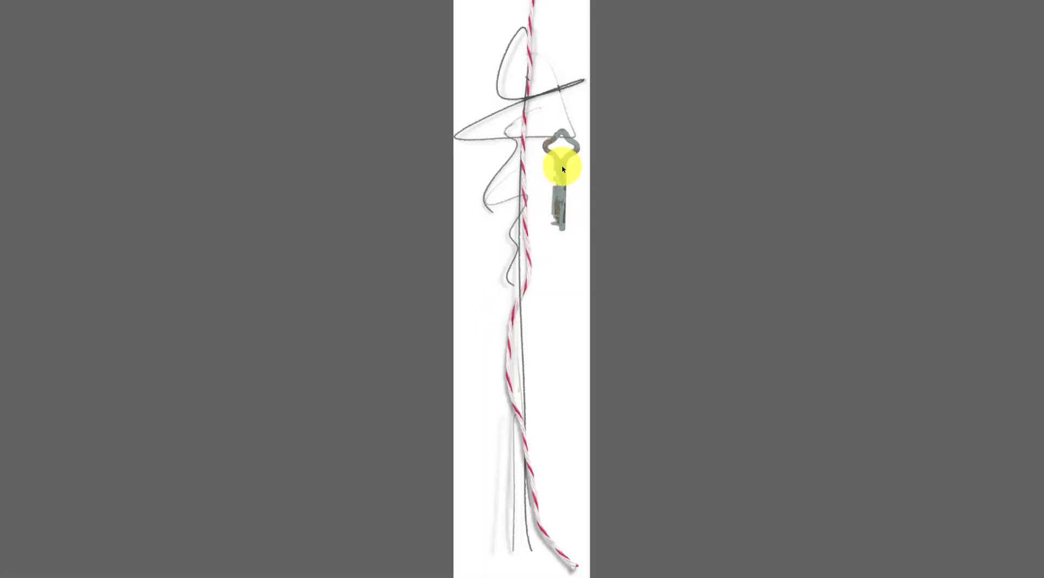
key("space")
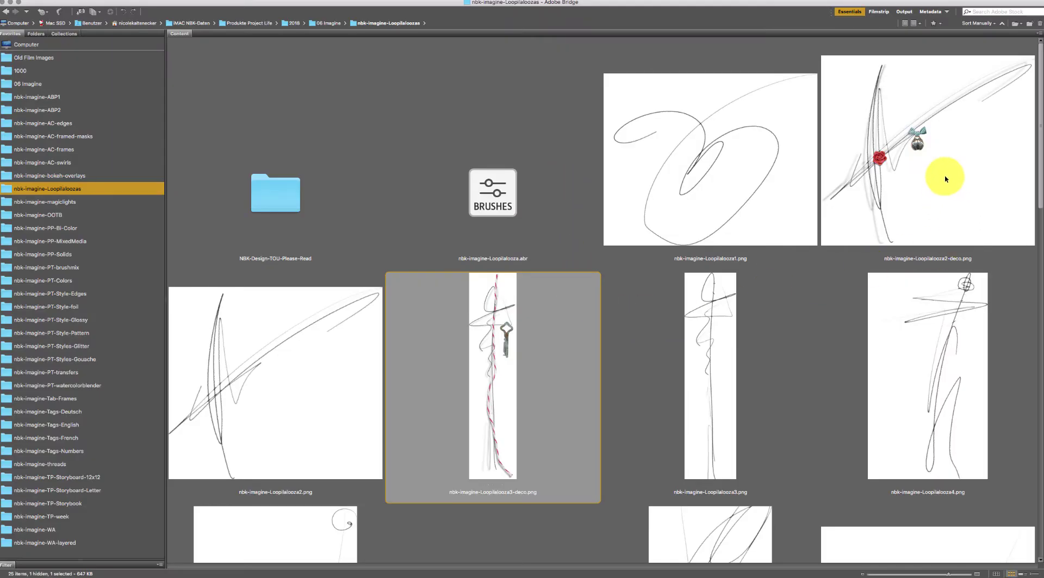
- Open the nbk-imagine-magiclights folder and look through its light effect images
left_click(65, 202)
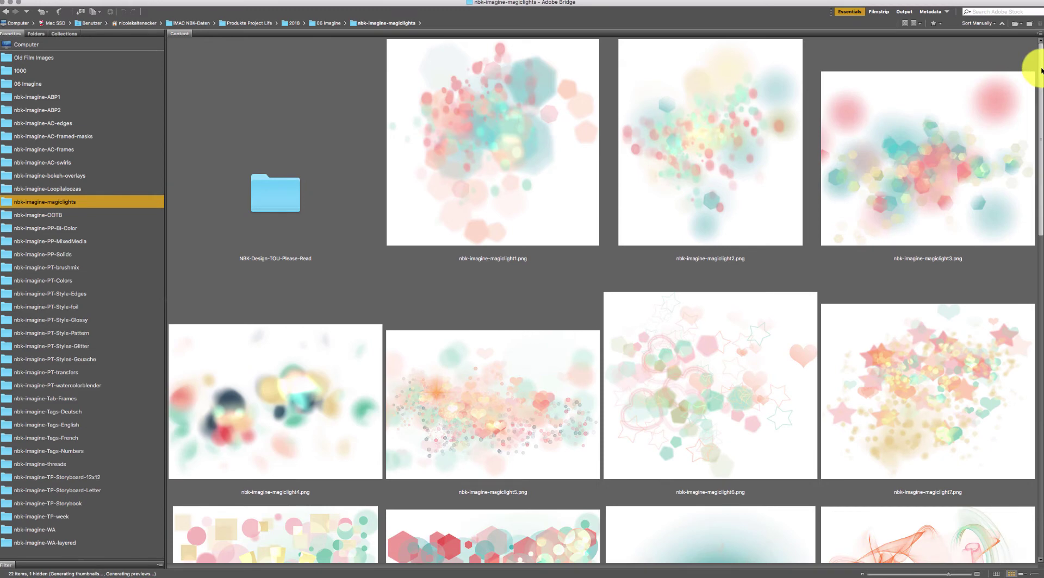
scroll(1026, 74, "down", 5)
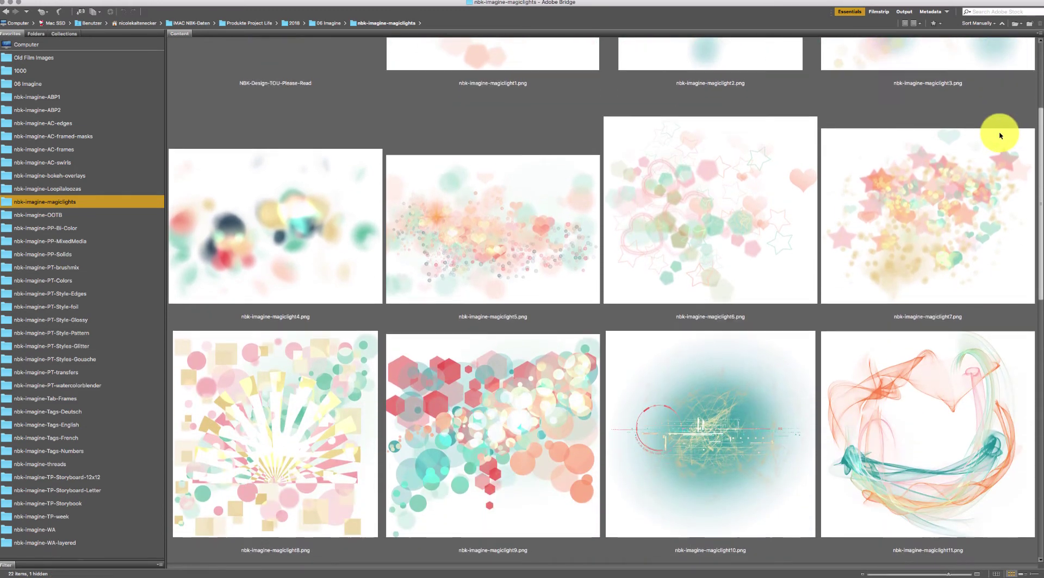
scroll(1000, 133, "down", 5)
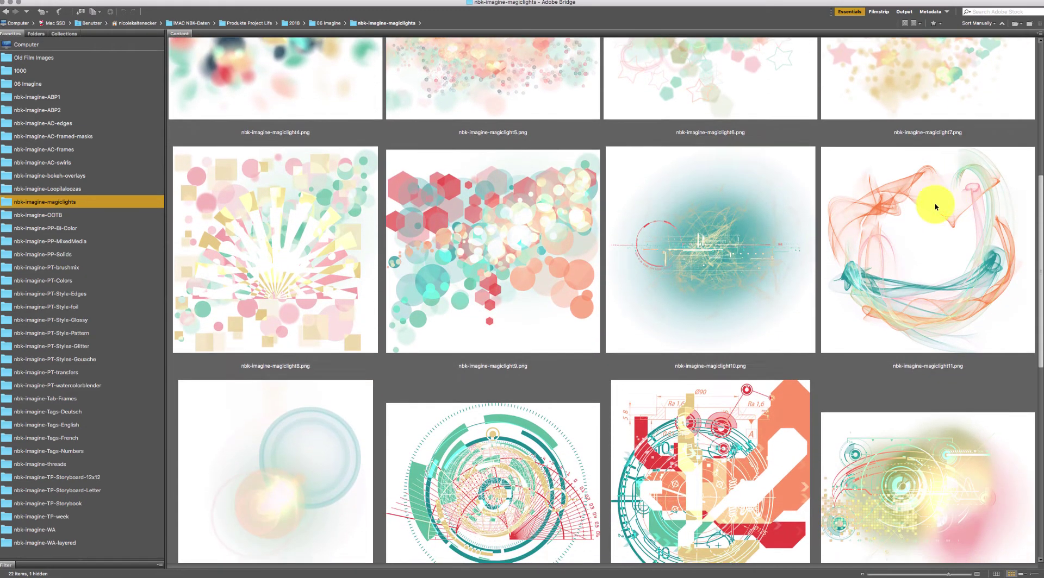
scroll(935, 210, "down", 7)
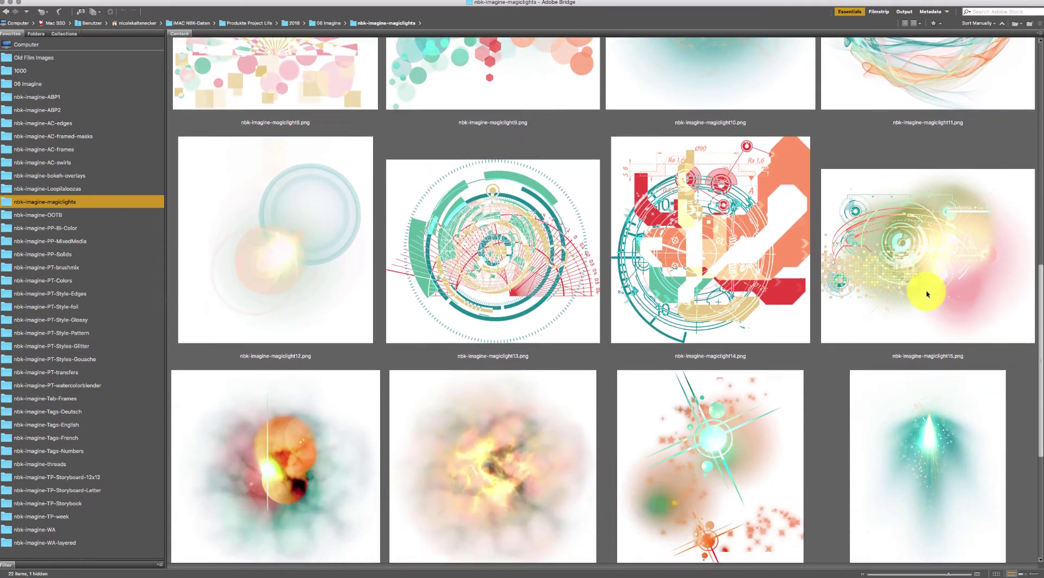
scroll(925, 296, "down", 1)
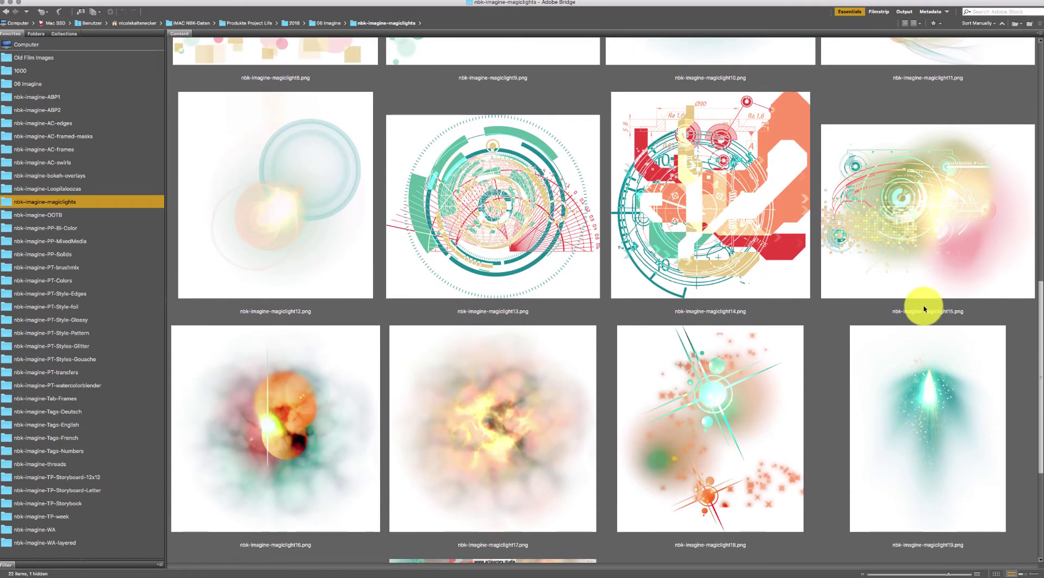
scroll(924, 307, "down", 1)
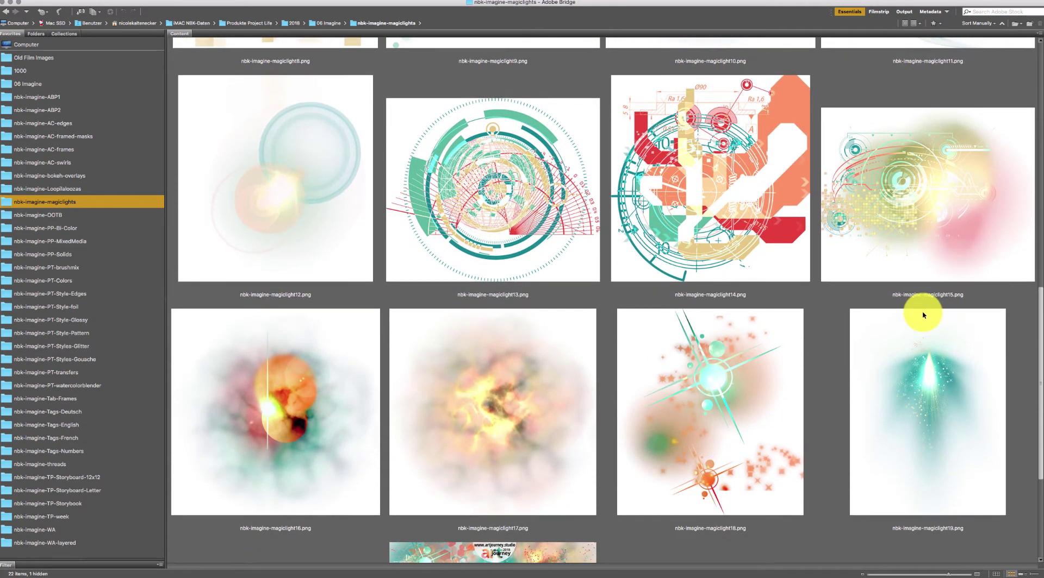
scroll(923, 315, "down", 3)
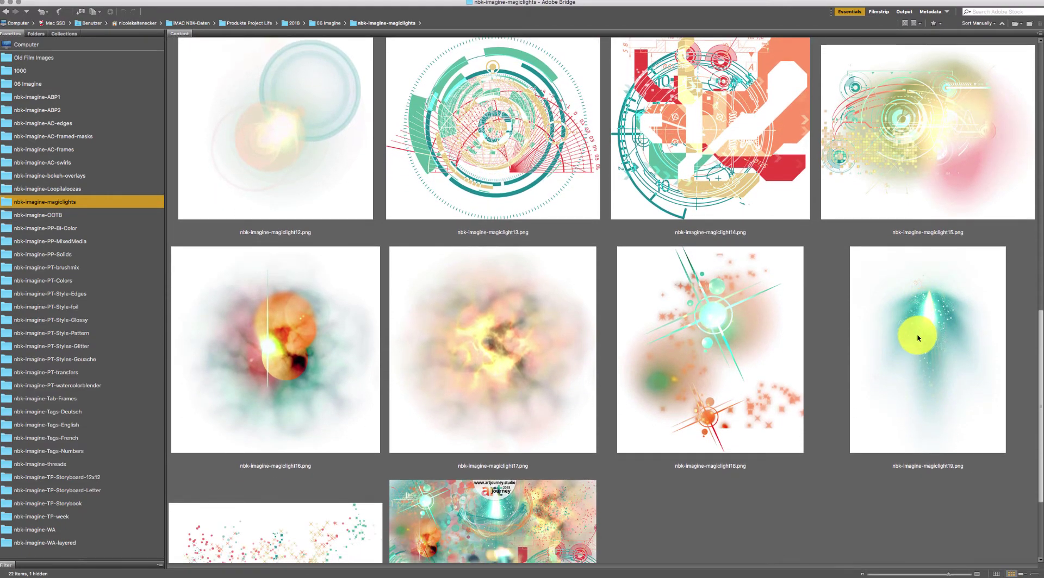
scroll(918, 338, "down", 1)
scroll(917, 341, "down", 1)
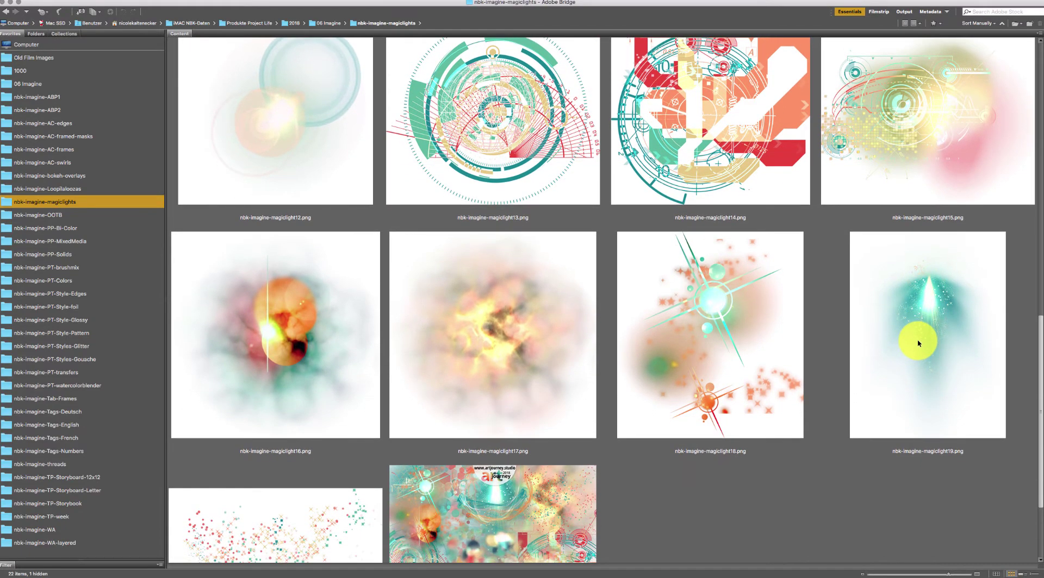
scroll(918, 351, "down", 2)
scroll(920, 327, "up", 8)
- Preview nbk-imagine-magiclight13.png at full screen, and open nbk-imagine-magiclight14.png in Photoshop
left_click(570, 231)
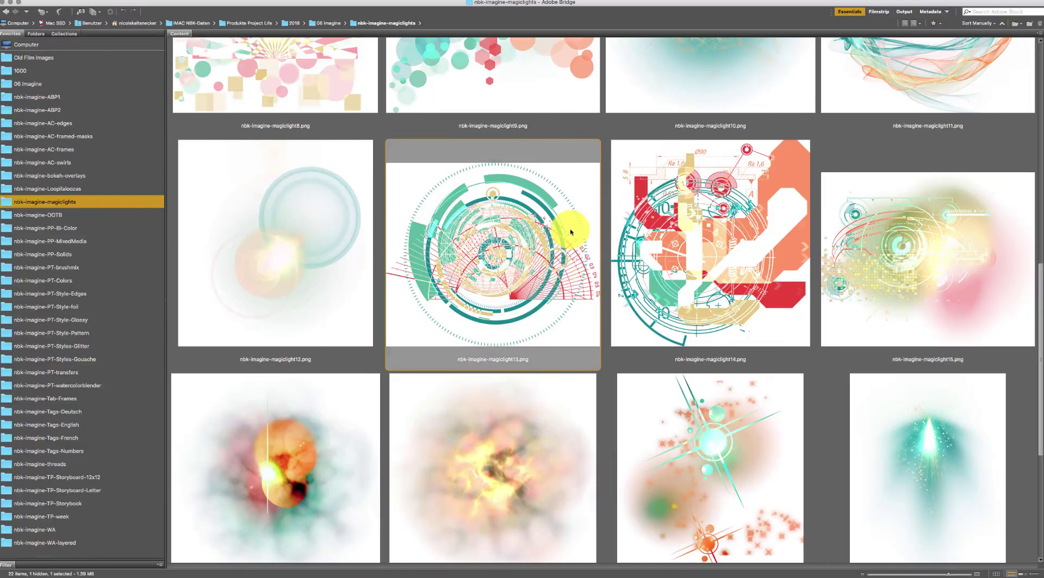
key("space")
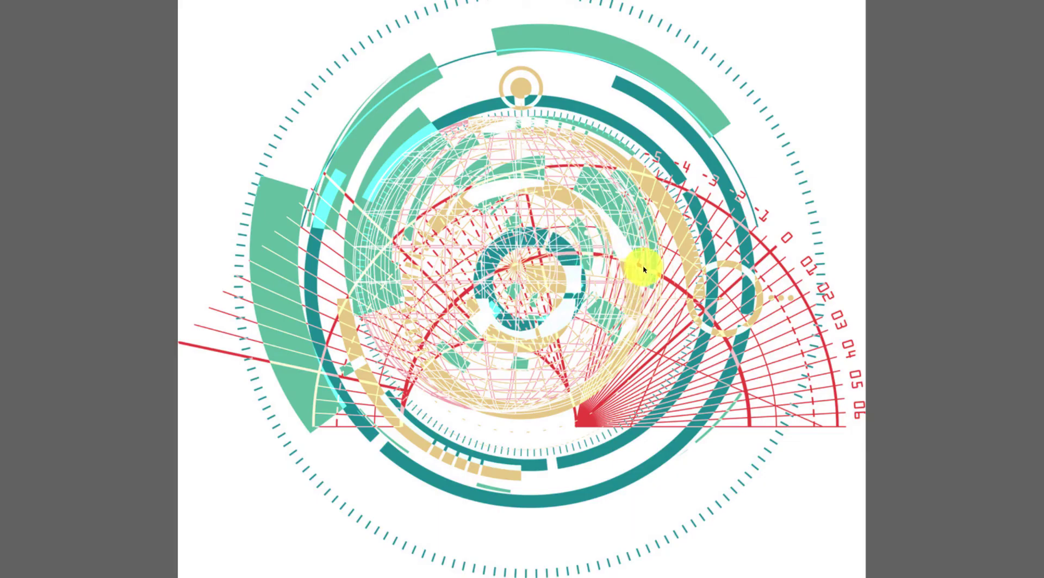
key("space")
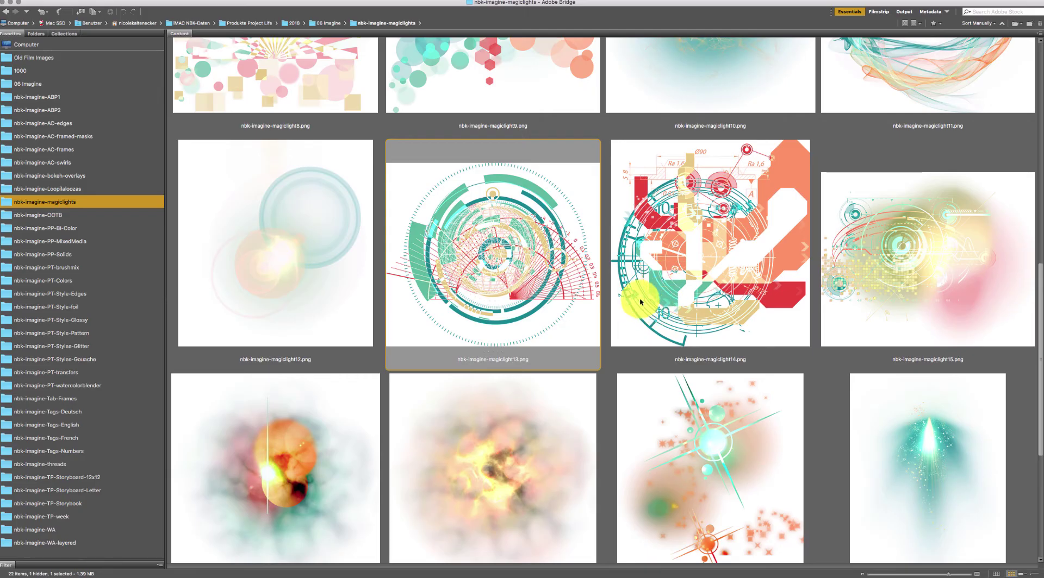
double_click(704, 258)
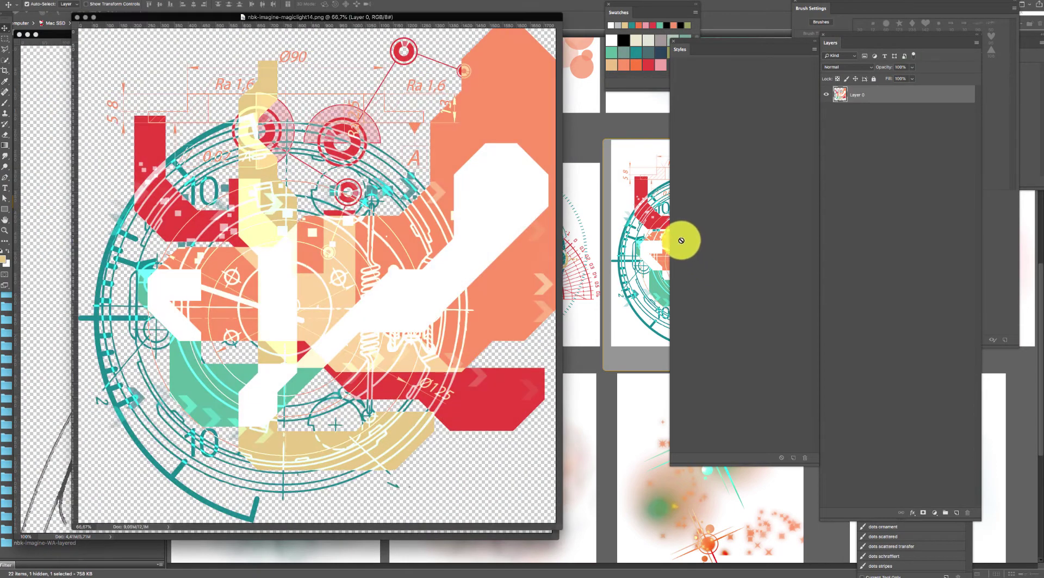
- Dock the nbk-imagine-magiclight14.png window with the open Loopilalooza image, and open nbk-imagine-magiclight19.png from Bridge in Photoshop
mouse_move(644, 577)
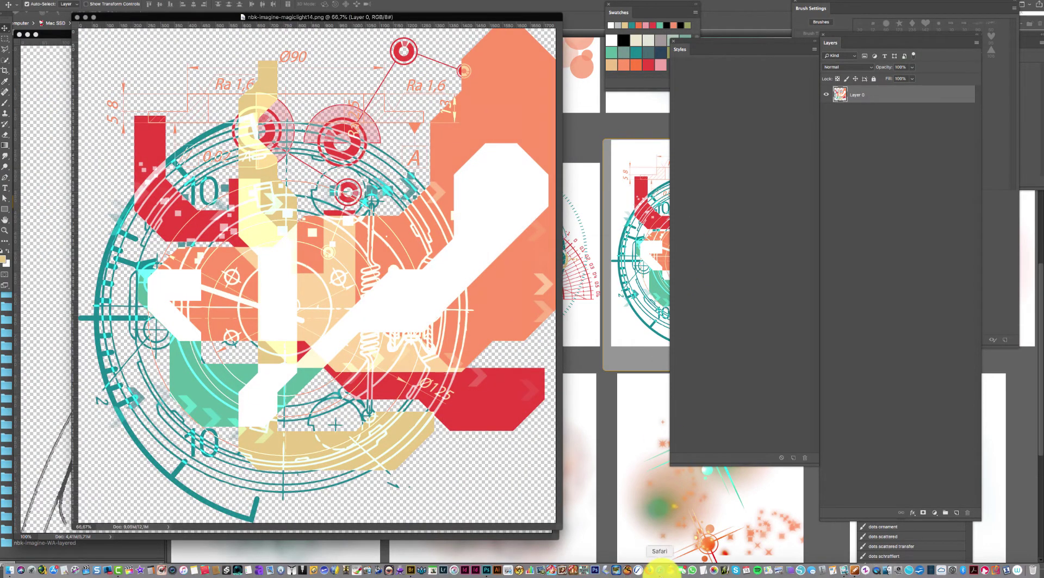
left_click_drag(520, 22, 468, 38)
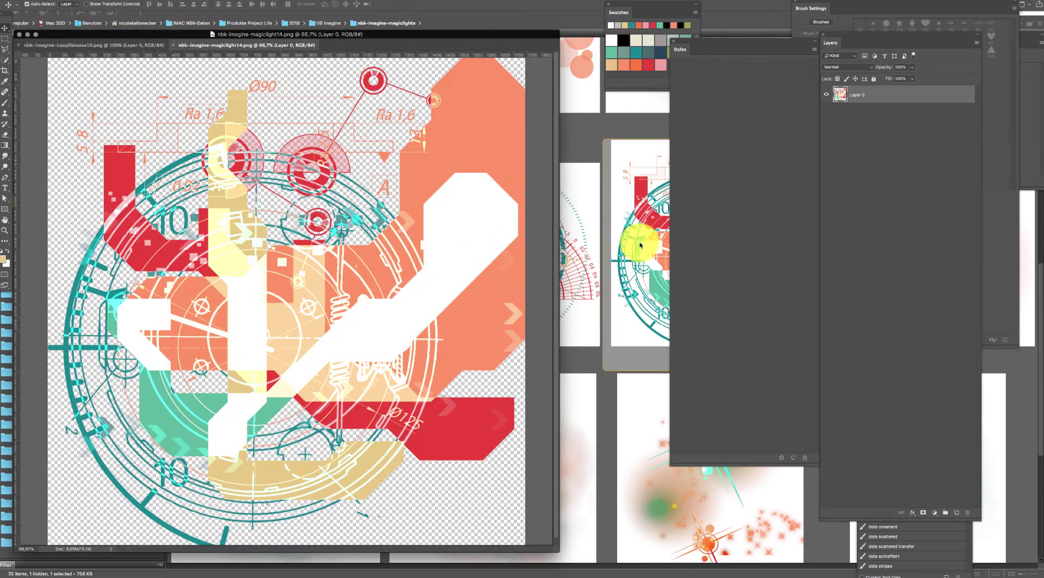
left_click(640, 246)
double_click(915, 459)
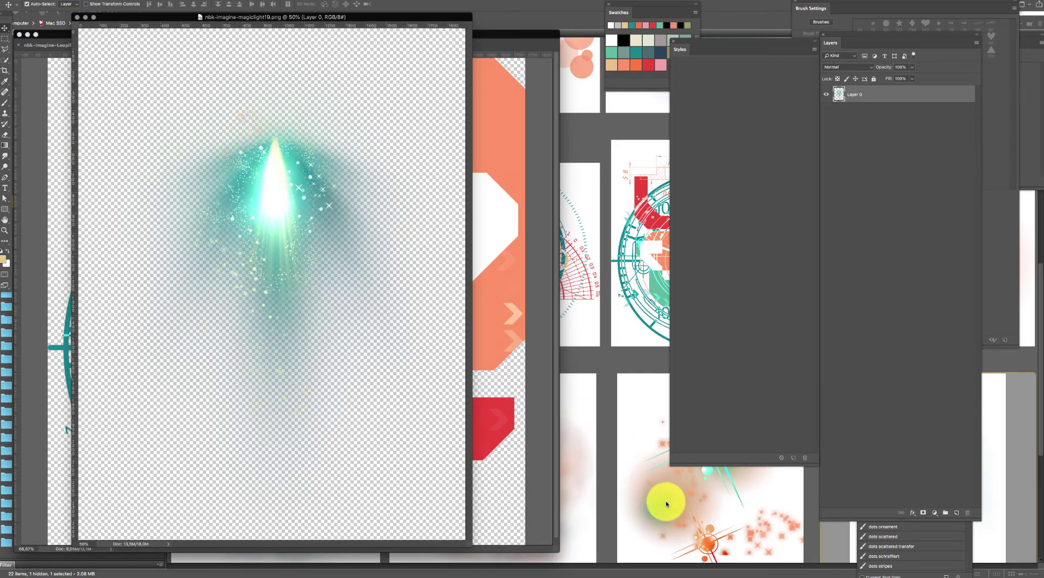
- Switch back to Bridge and look through the nbk-imagine-magiclights folder from its end to its beginning
left_click(666, 504)
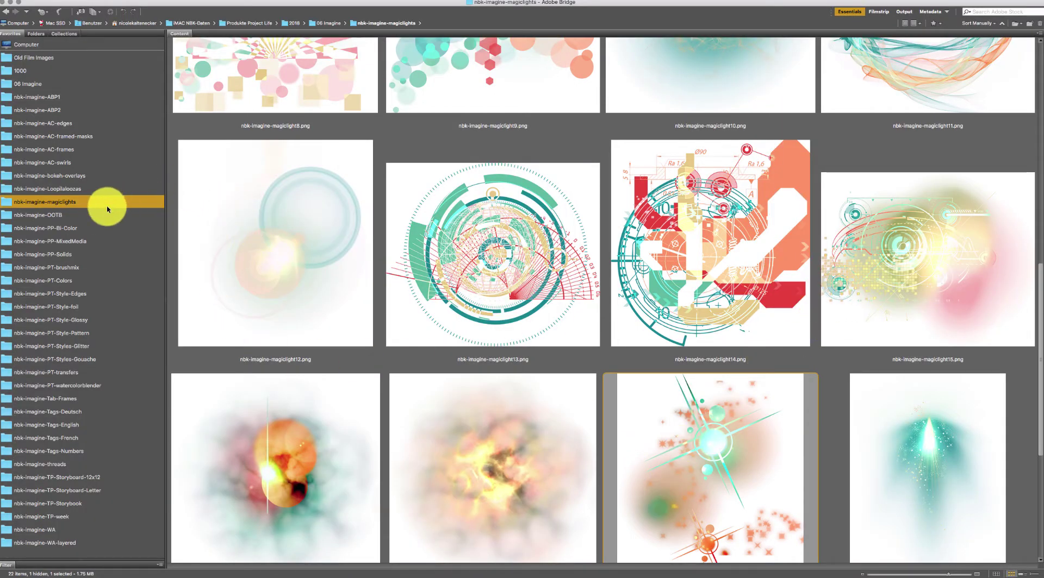
scroll(1010, 379, "down", 5)
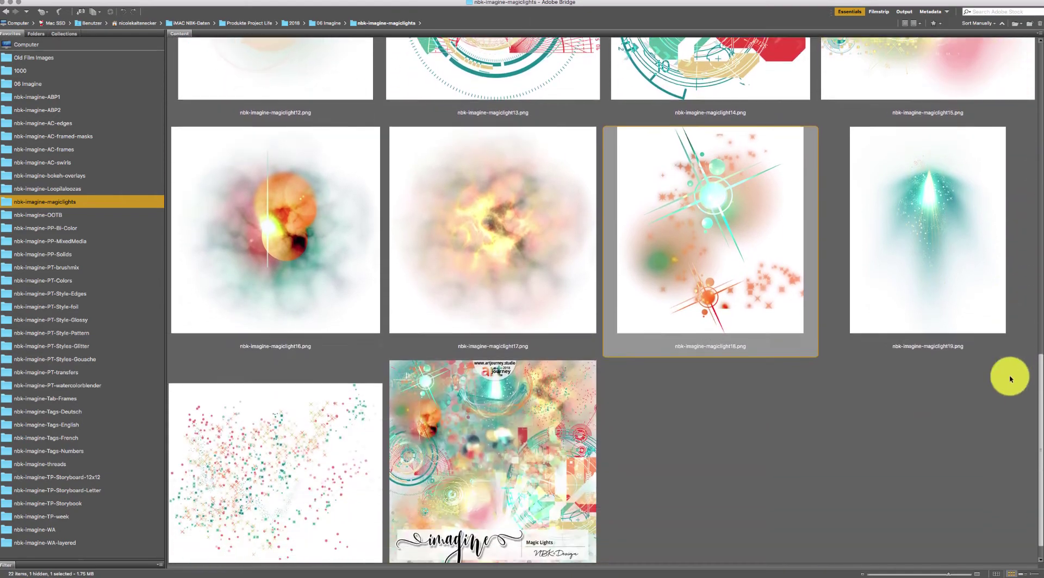
scroll(1002, 386, "up", 10)
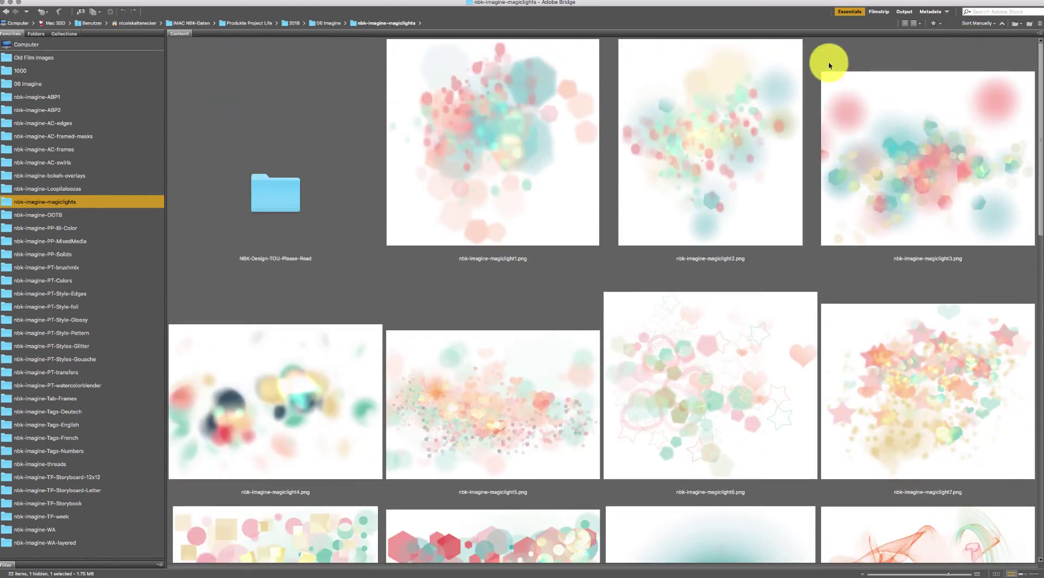
- Show the nbk-imagine-OOTB folder and open nbk-imagine-OOTB1.psd in Photoshop
left_click(78, 218)
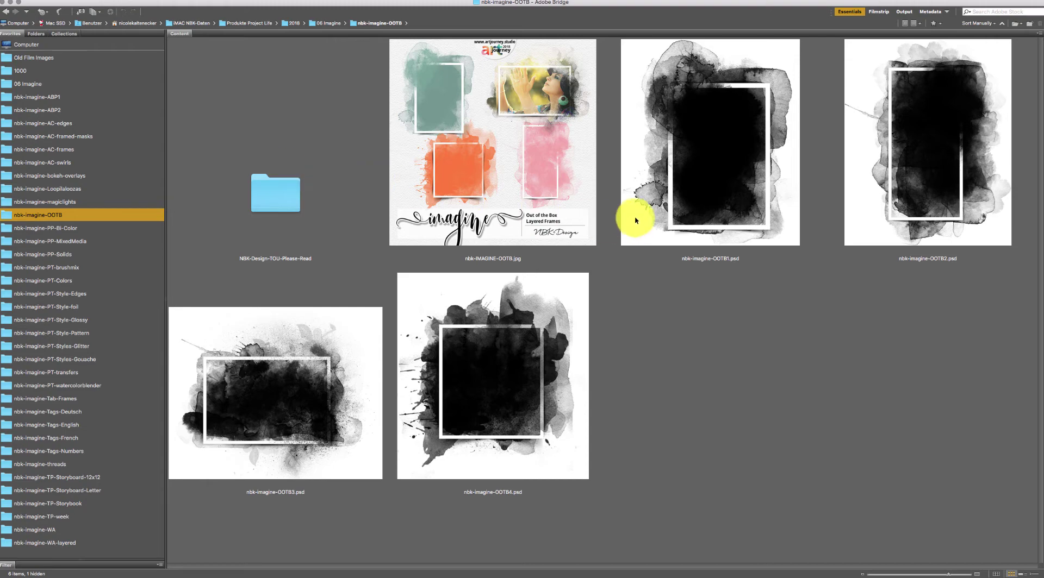
double_click(717, 141)
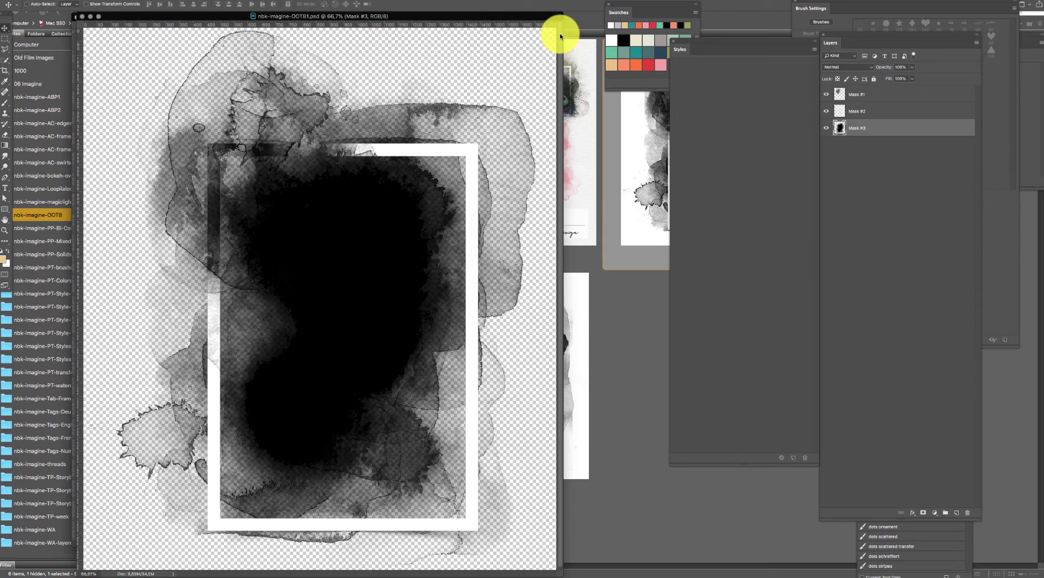
- Place Landscapes013.JPG from the 150-Nature-Images folder above the Mask #3 layer and enlarge it to cover the whole canvas
key("super+shift+p")
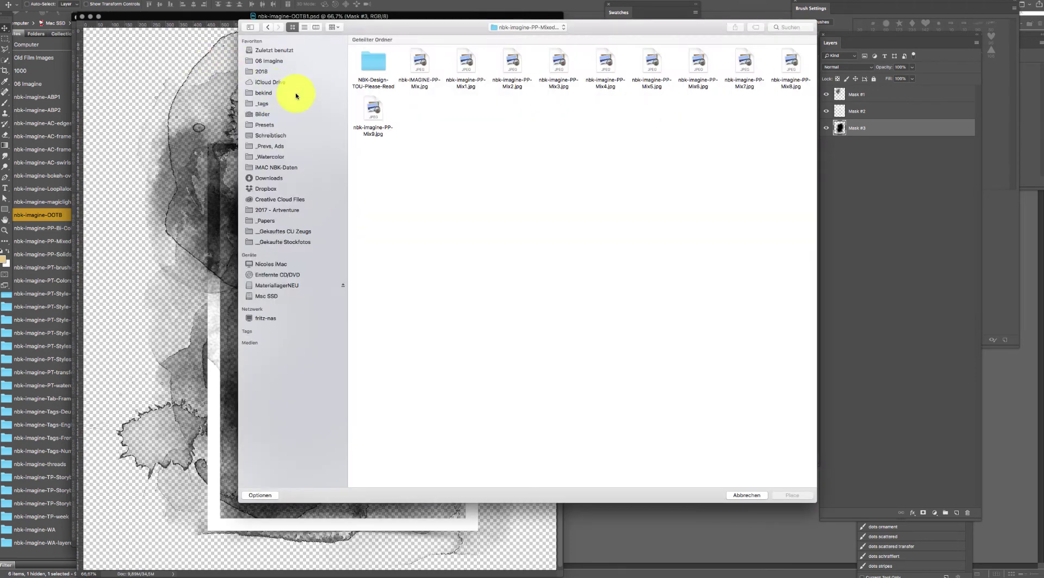
left_click(300, 242)
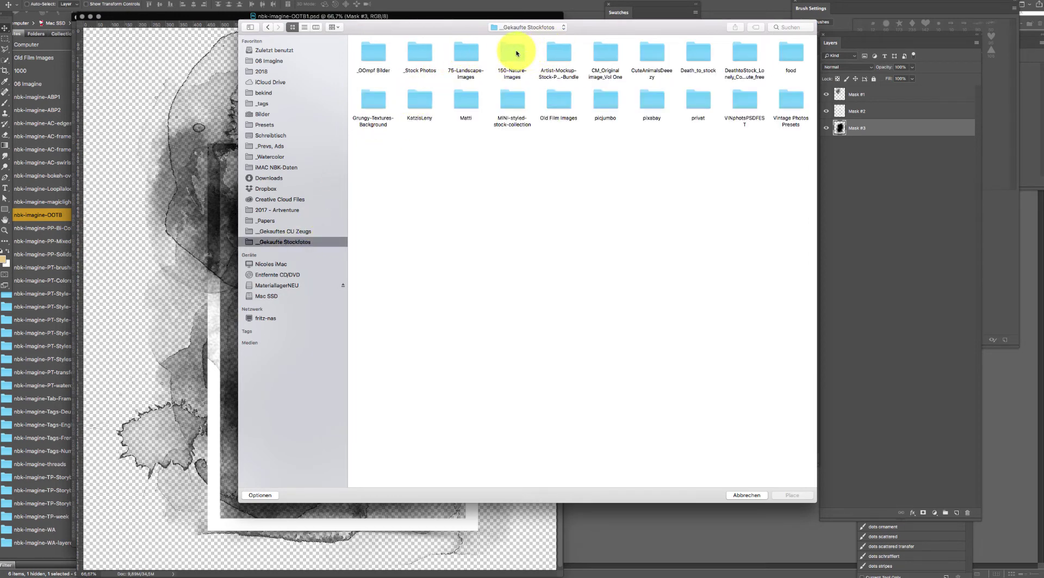
double_click(516, 50)
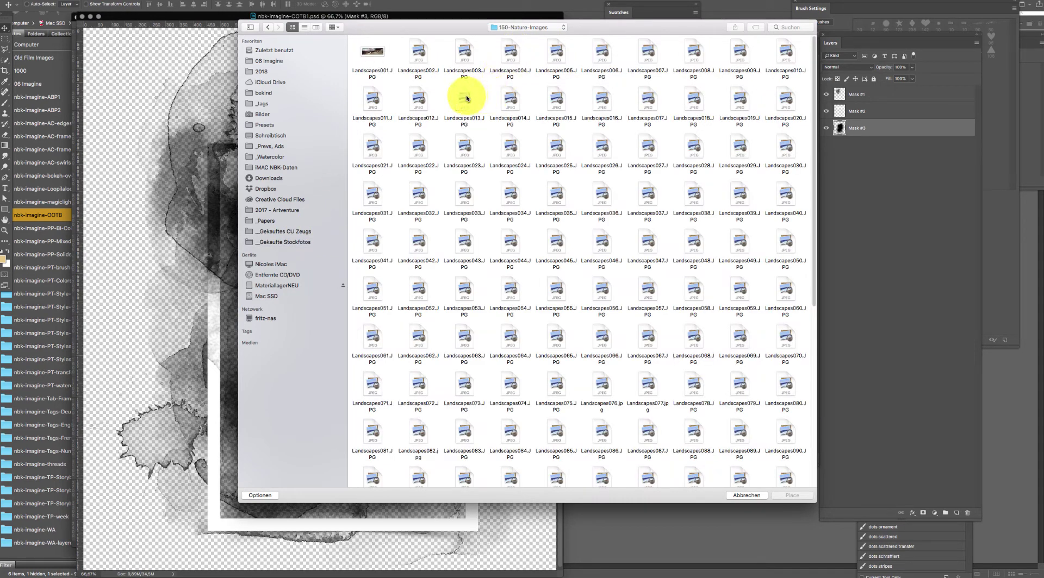
double_click(468, 98)
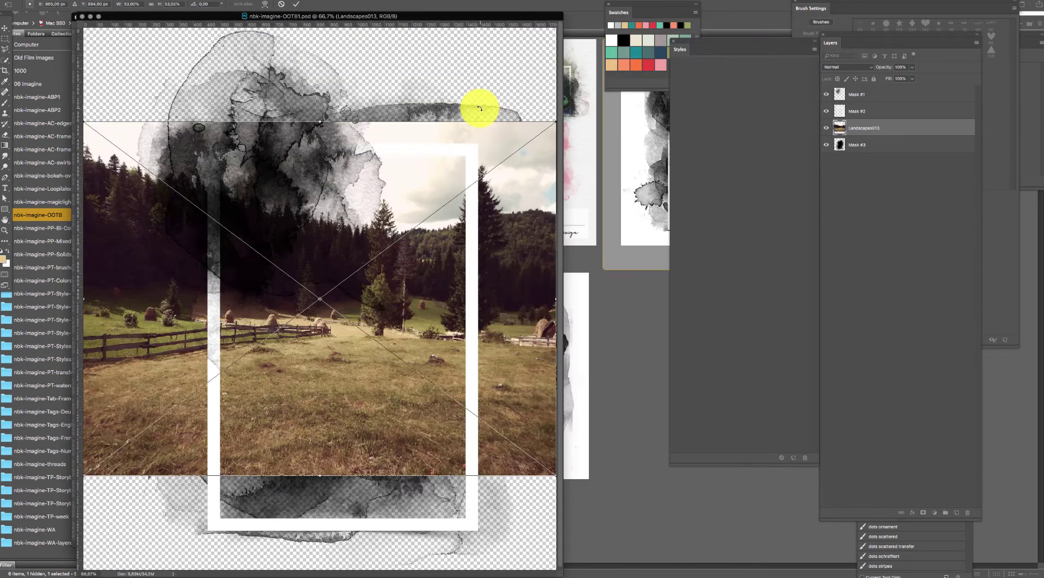
left_click_drag(554, 123, 673, 10)
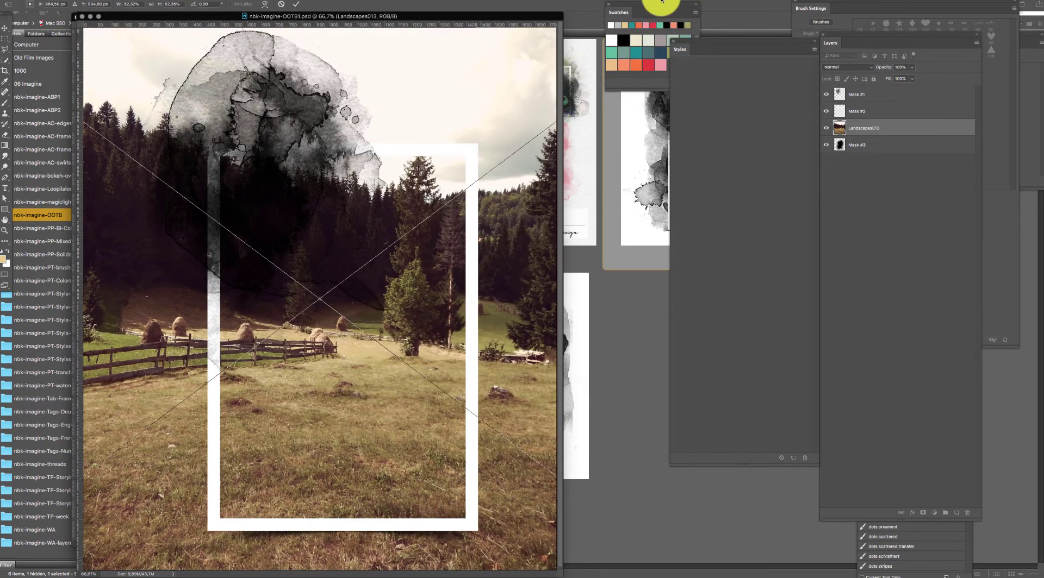
key("Return")
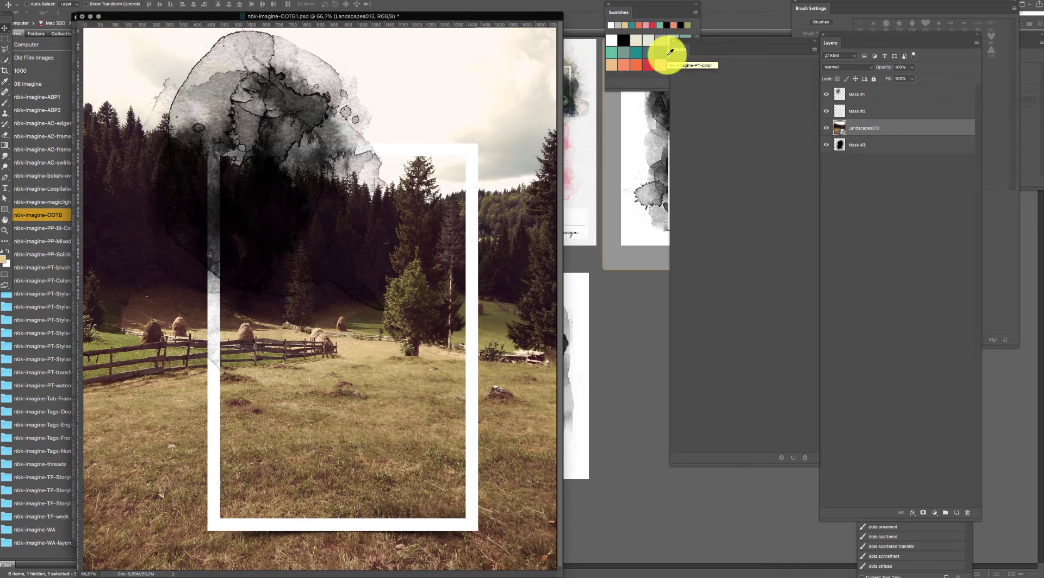
- Clip the landscape photo to Mask #3, and clip a duplicate of it to Mask #1
key("super+alt+g")
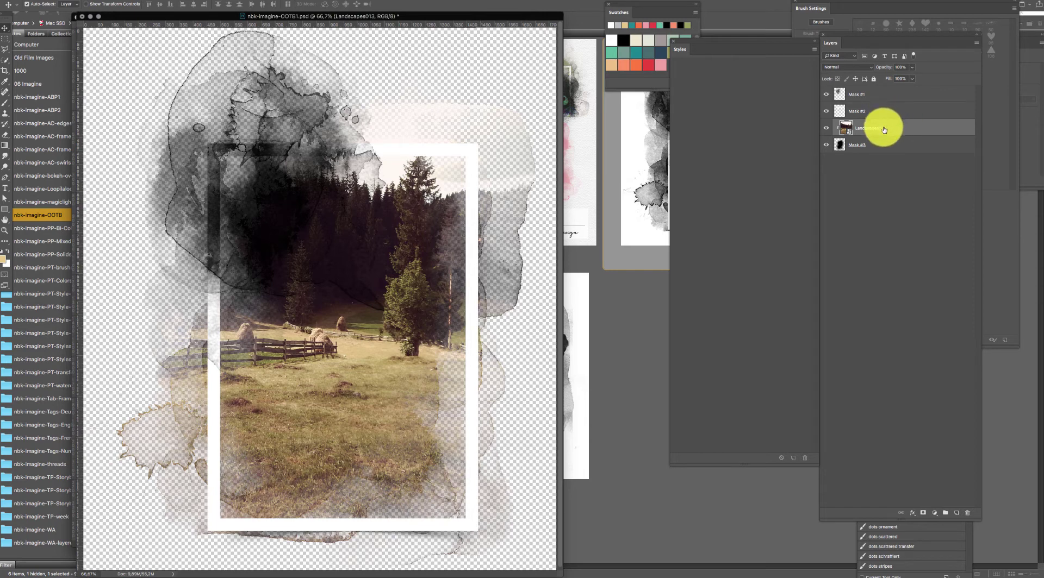
left_click_drag(884, 130, 886, 92)
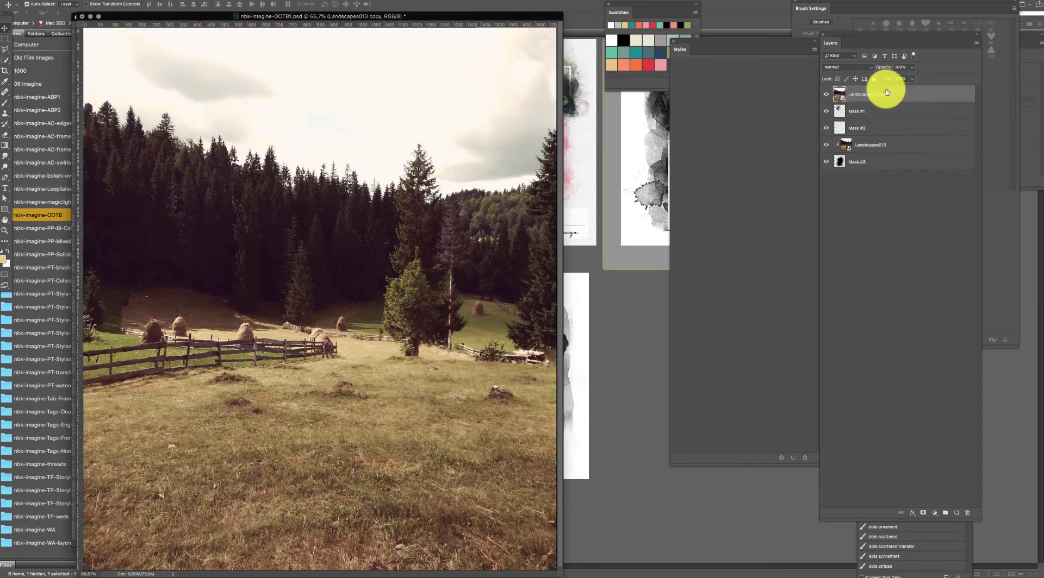
key("super+alt+g")
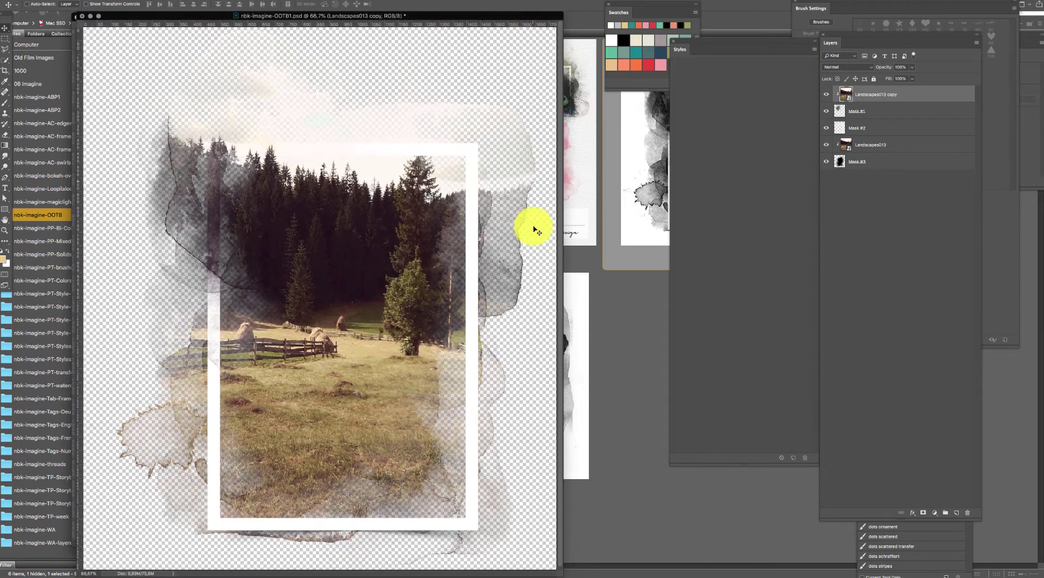
- Switch back to Bridge, open the nbk-imagine-PP-Bi-Color folder and look through its papers
left_click(620, 365)
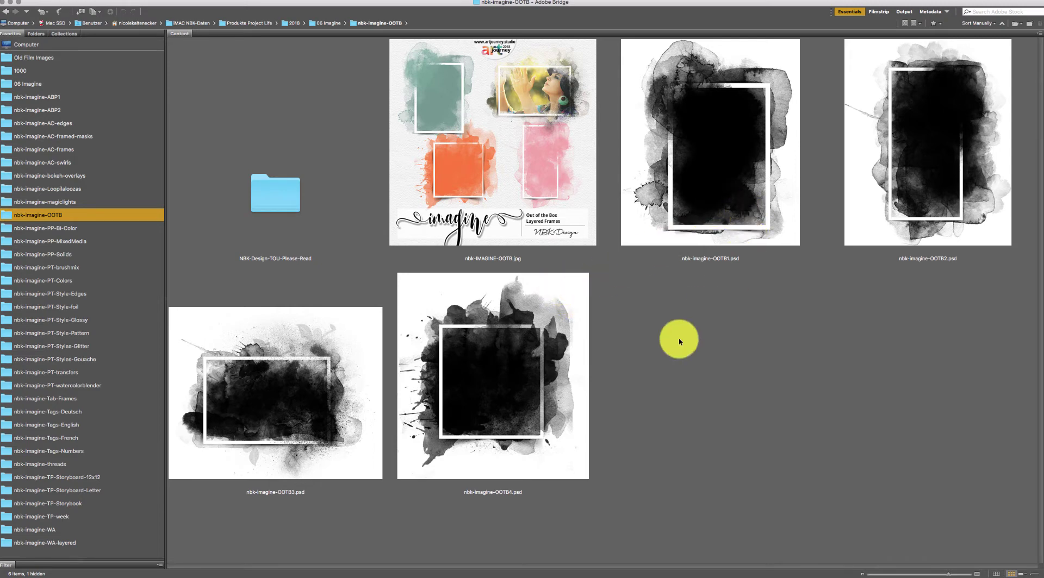
left_click(93, 227)
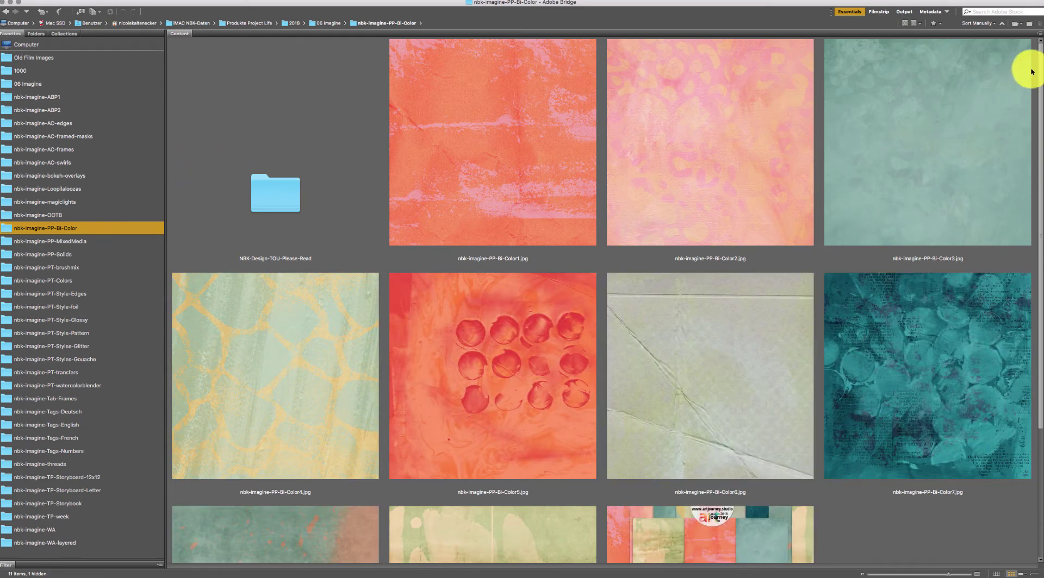
scroll(1029, 88, "down", 1)
scroll(1029, 88, "down", 1)
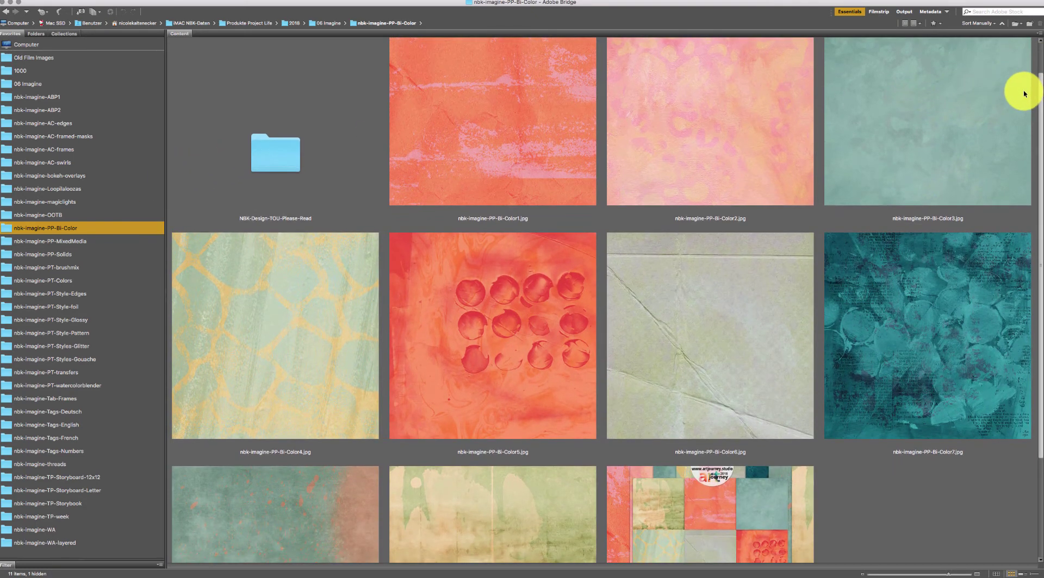
scroll(1025, 94, "down", 5)
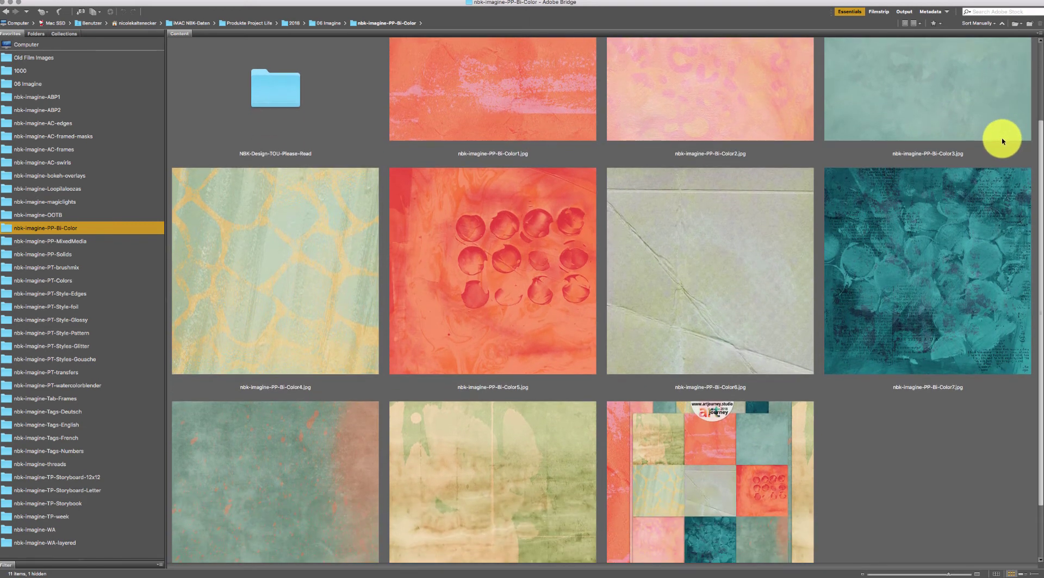
scroll(984, 196, "down", 2)
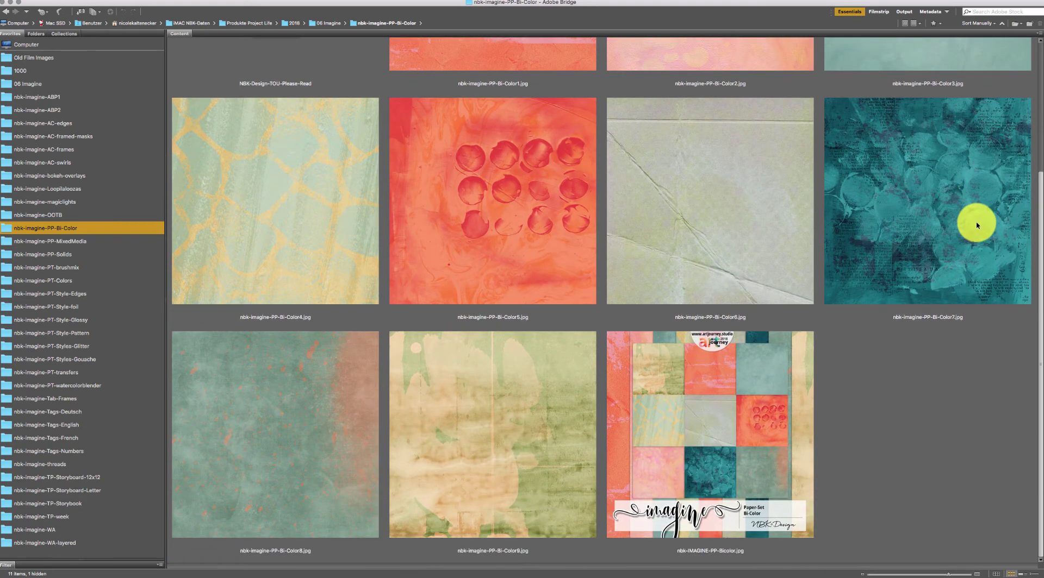
scroll(978, 147, "up", 3)
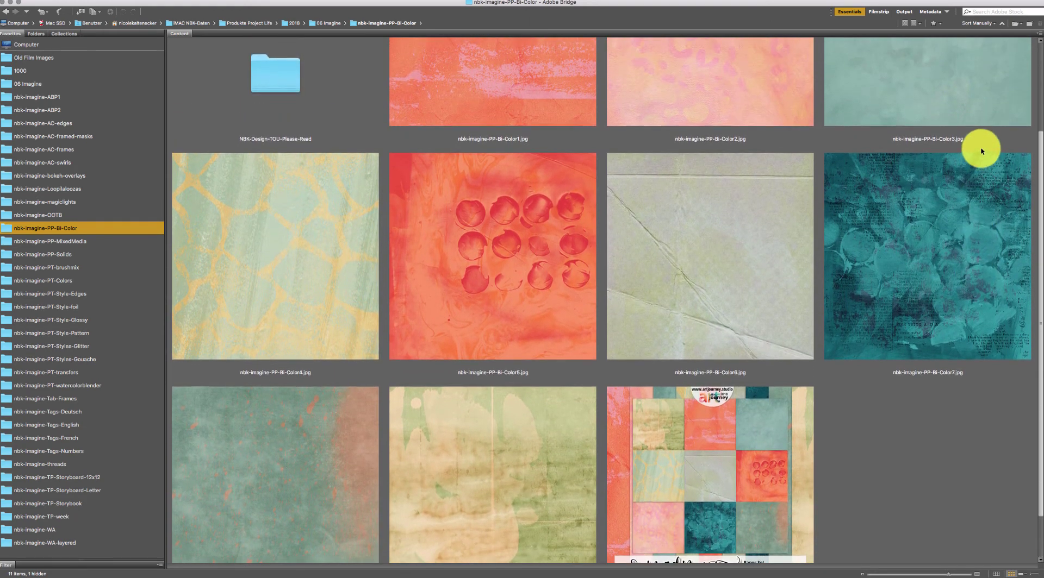
scroll(983, 143, "up", 5)
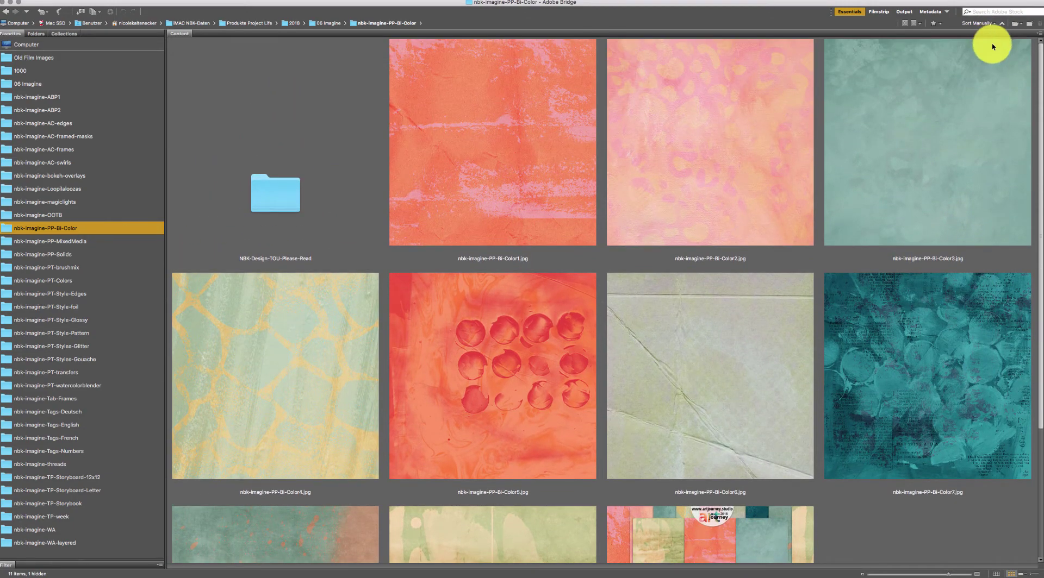
- Open the nbk-imagine-PP-MixedMedia folder and look through its mixed-media papers
scroll(977, 96, "down", 8)
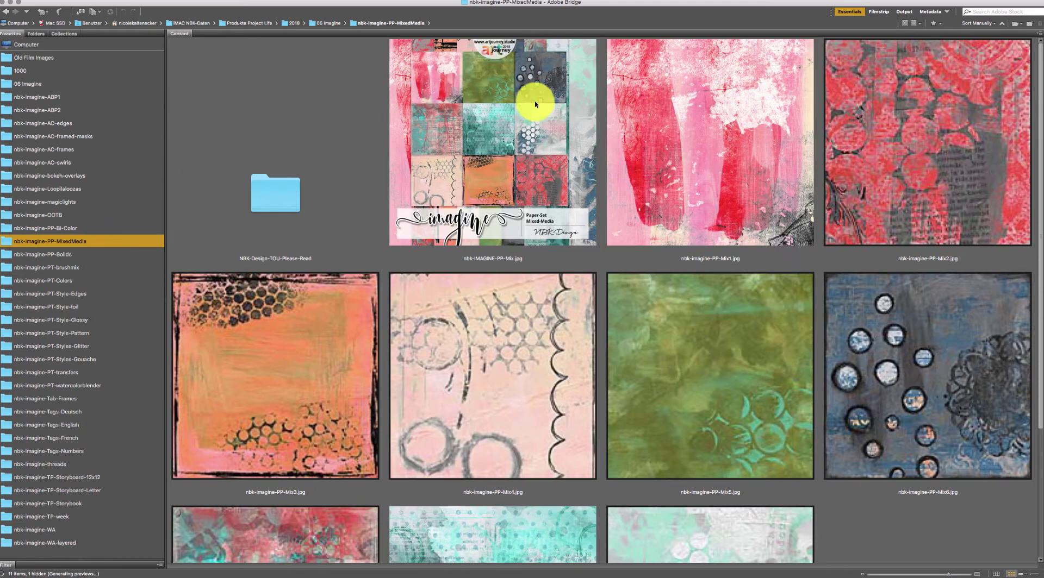
left_click_drag(1041, 67, 1005, 193)
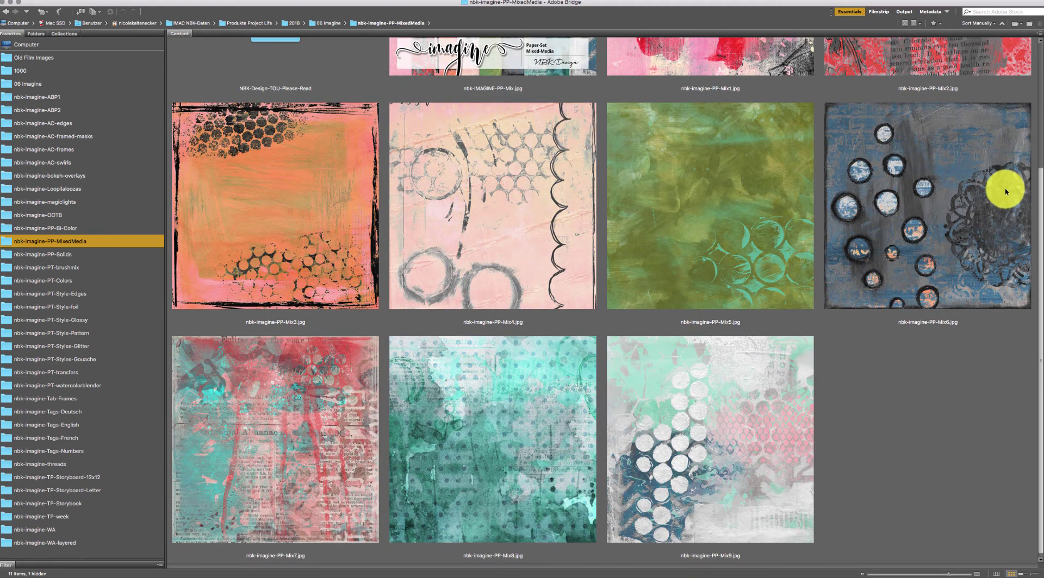
left_click_drag(1006, 192, 1006, 202)
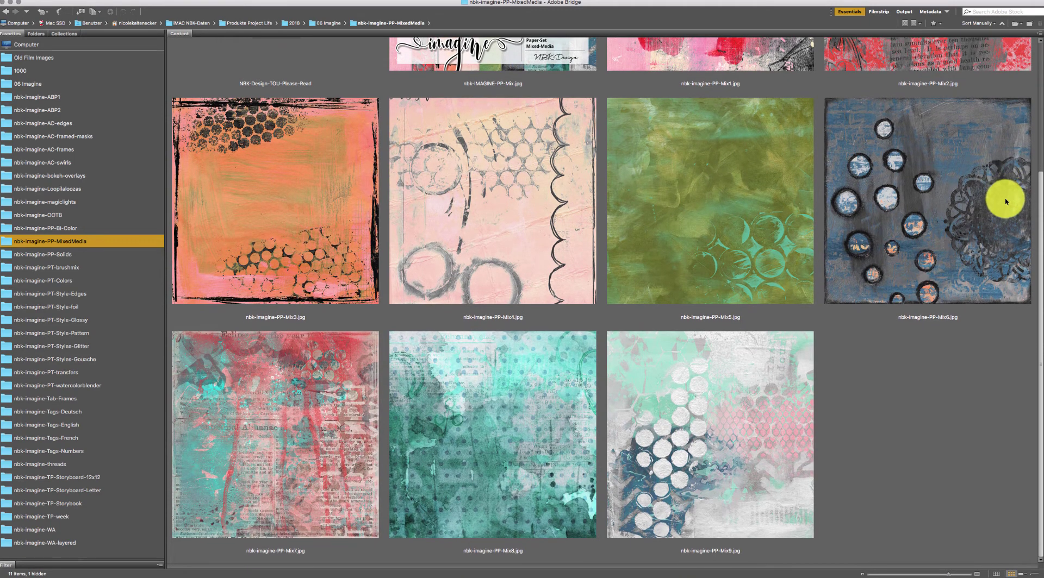
scroll(991, 224, "up", 5)
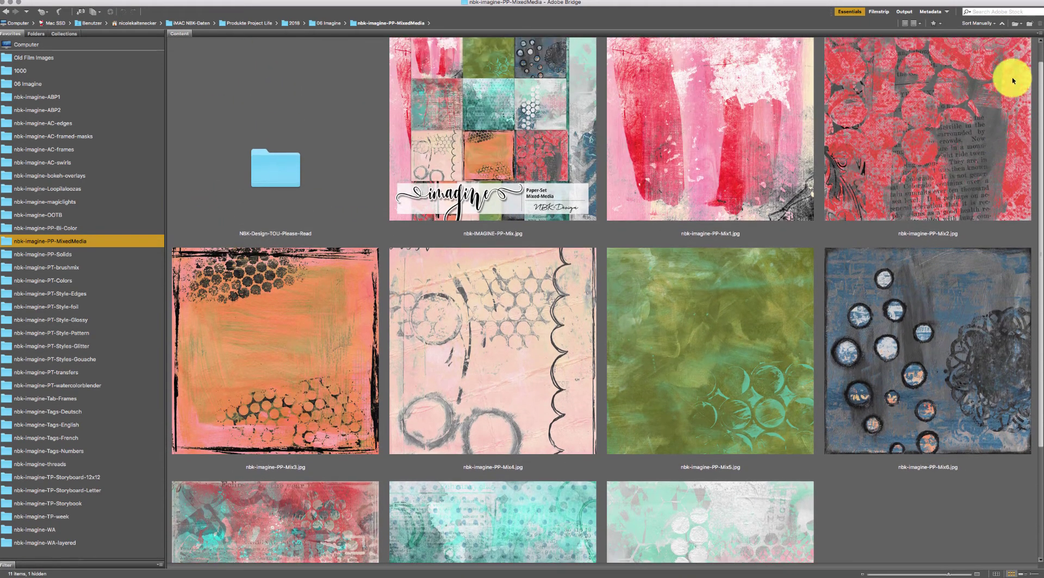
scroll(995, 112, "down", 2)
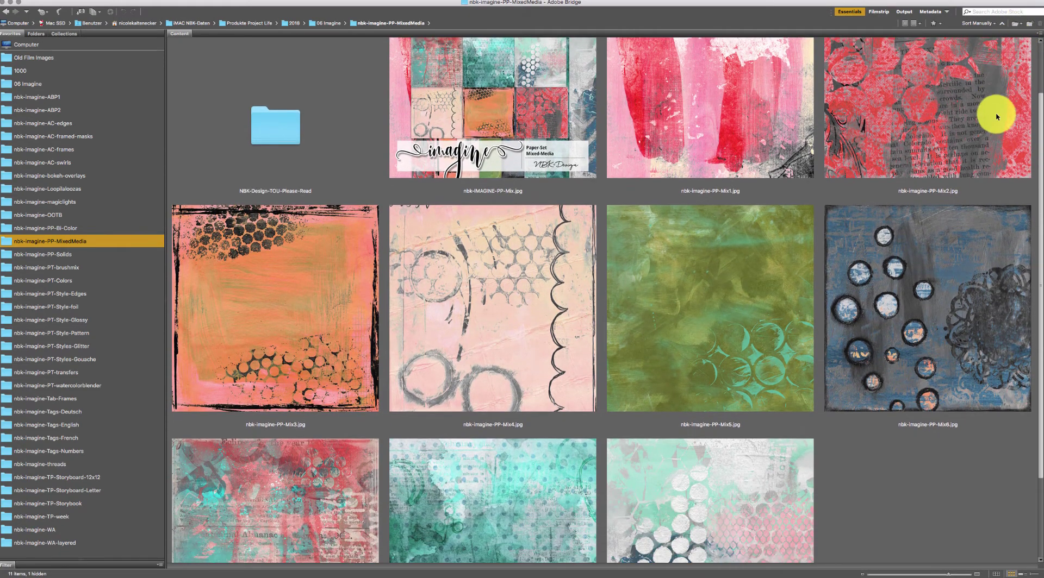
scroll(997, 118, "down", 1)
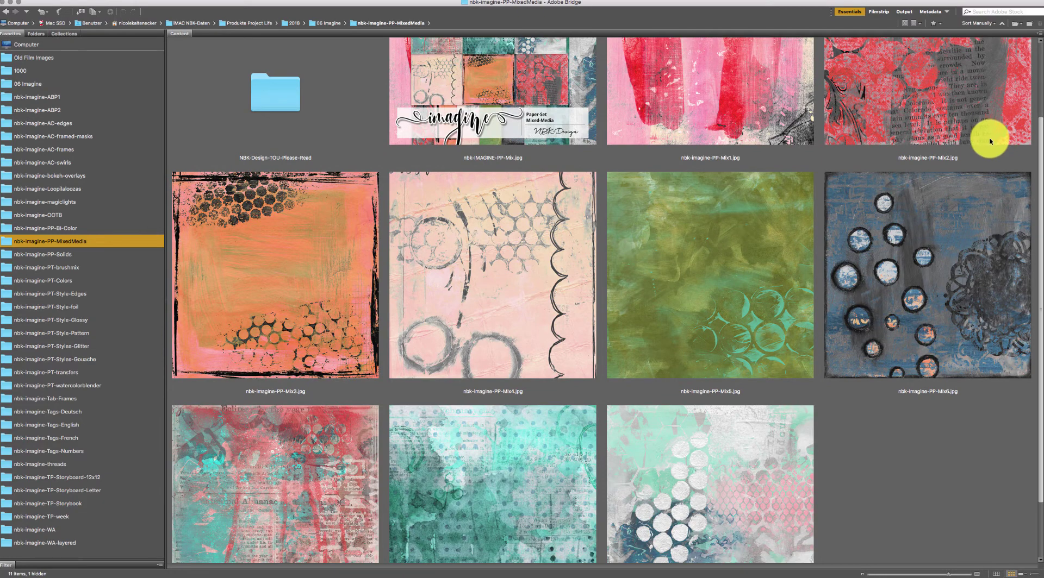
scroll(989, 141, "down", 1)
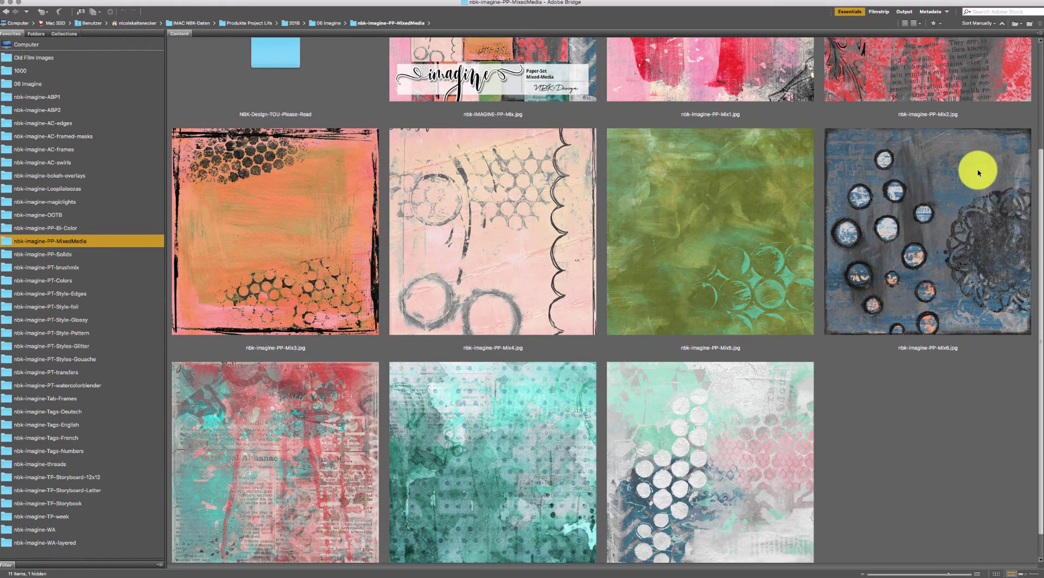
scroll(977, 173, "up", 1)
scroll(977, 172, "up", 1)
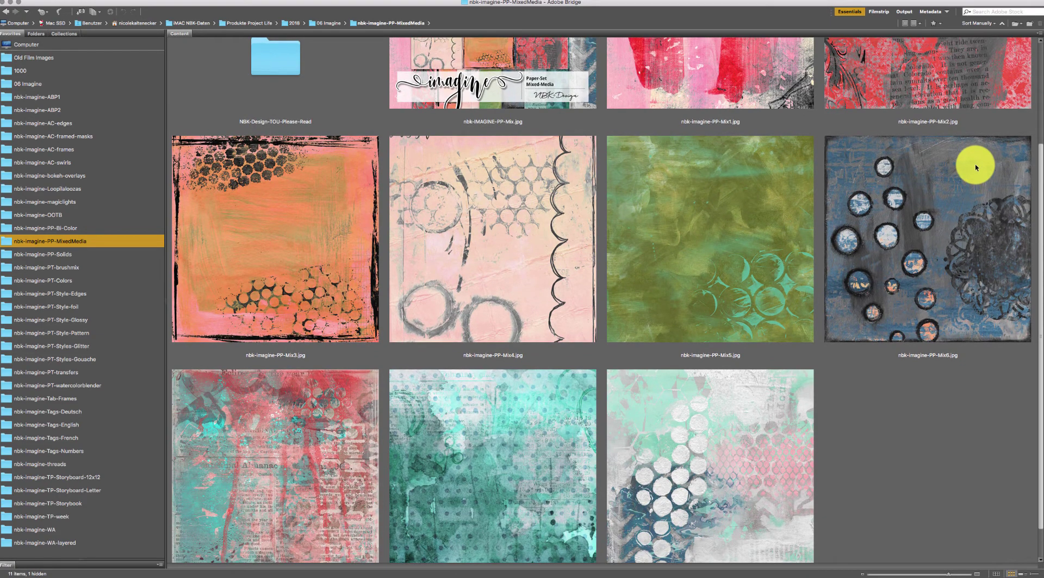
scroll(976, 169, "down", 1)
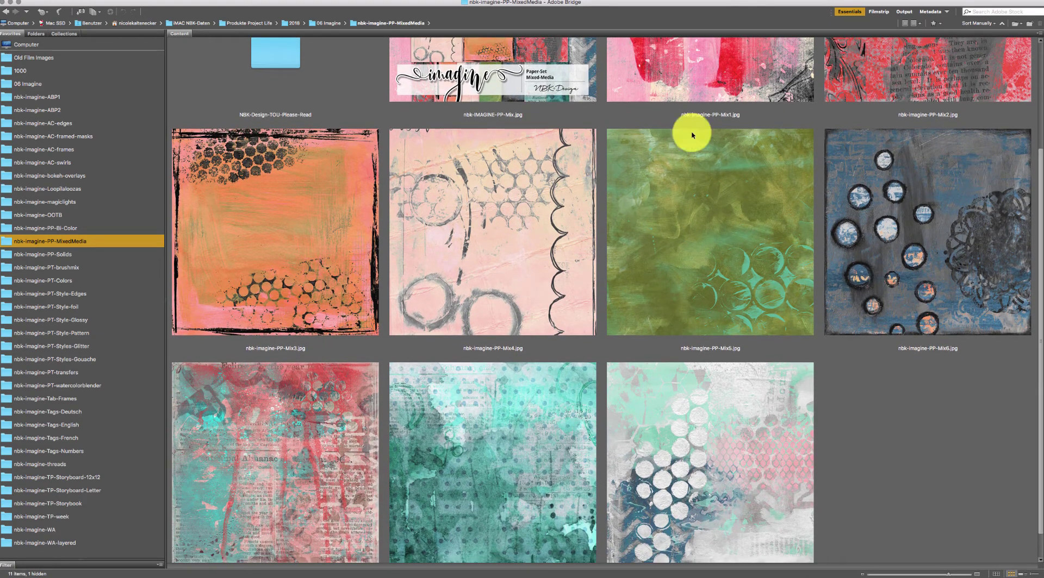
- Open the nbk-imagine-PP-Solids folder and look through its solid-colour papers
left_click(108, 253)
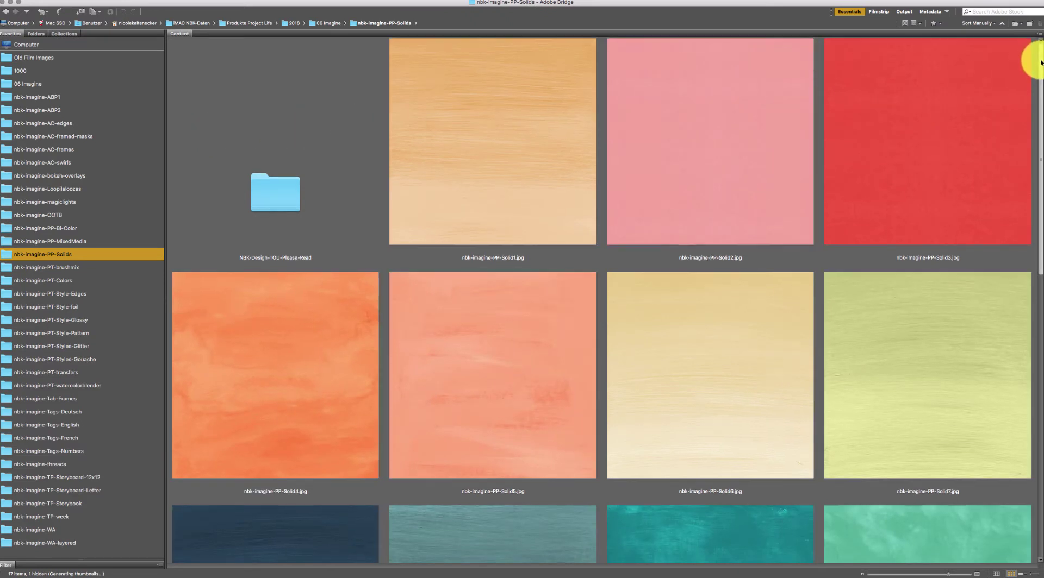
left_click_drag(1040, 61, 981, 237)
scroll(982, 238, "down", 5)
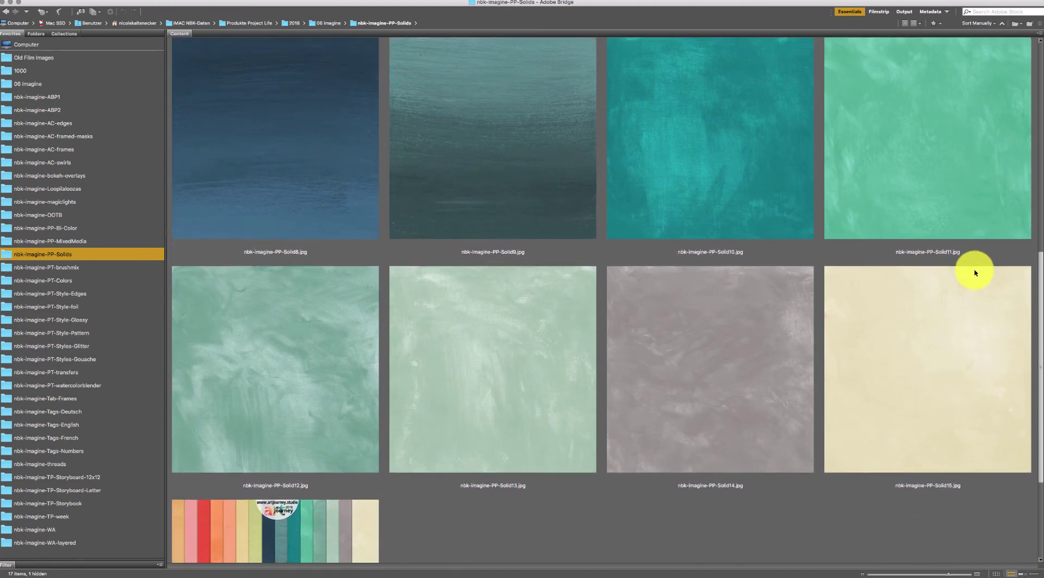
- Review the blue, green, grey and cream papers in the lower part of the nbk-imagine-PP-Solids folder
scroll(971, 310, "up", 5)
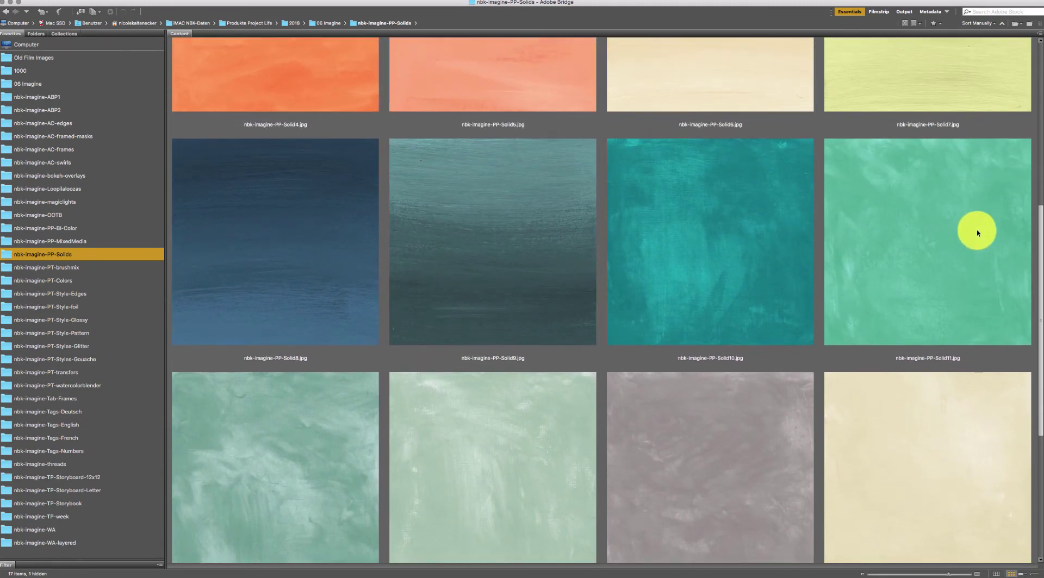
scroll(976, 234, "down", 3)
scroll(968, 278, "down", 2)
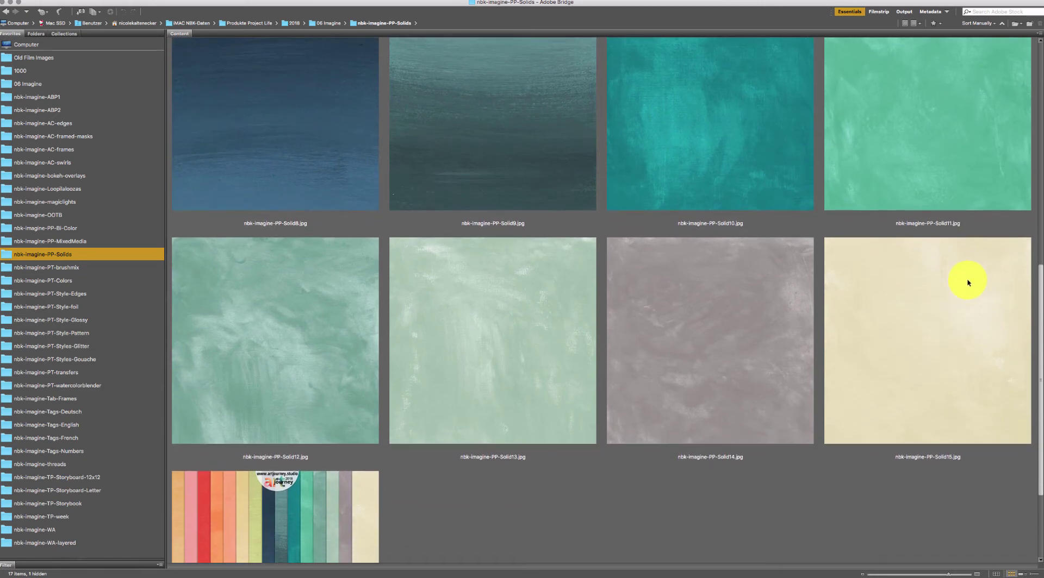
scroll(958, 267, "up", 15)
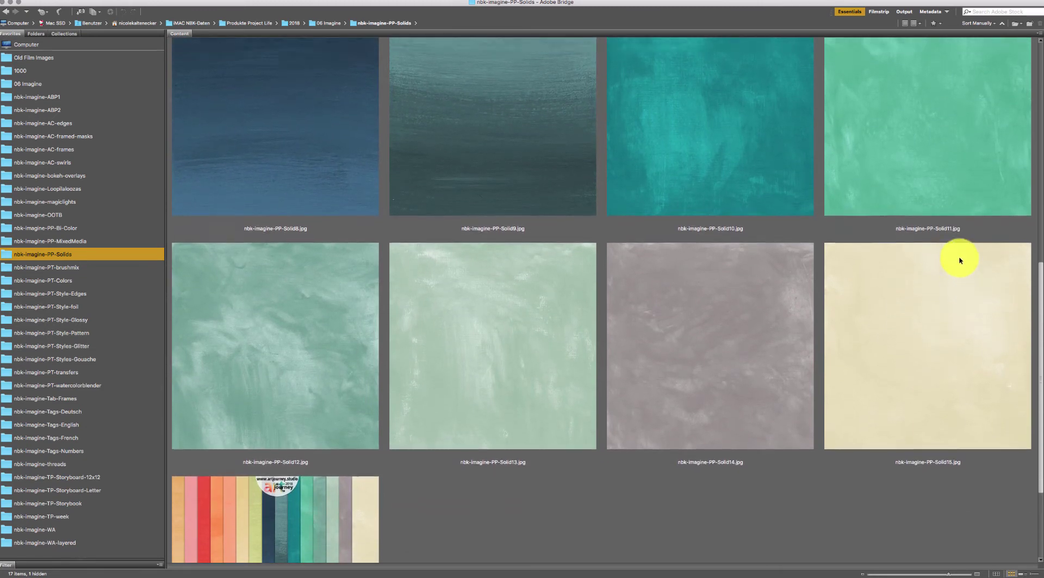
- Open the nbk-imagine-PT-brushmix folder and view brushmix1.png and brushmix3.png in full-screen preview
left_click(90, 272)
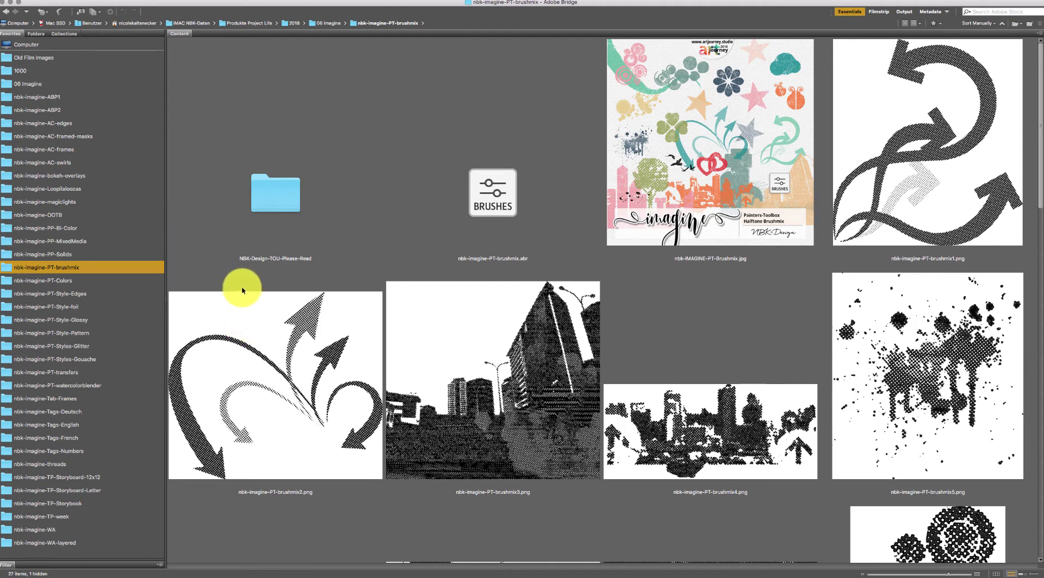
left_click(749, 323)
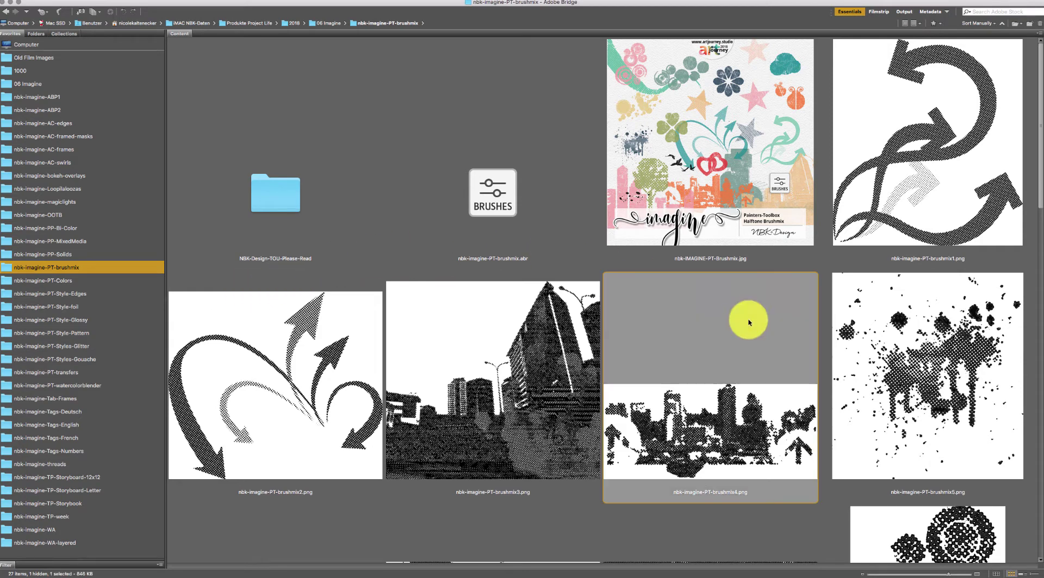
left_click(858, 166)
key("space")
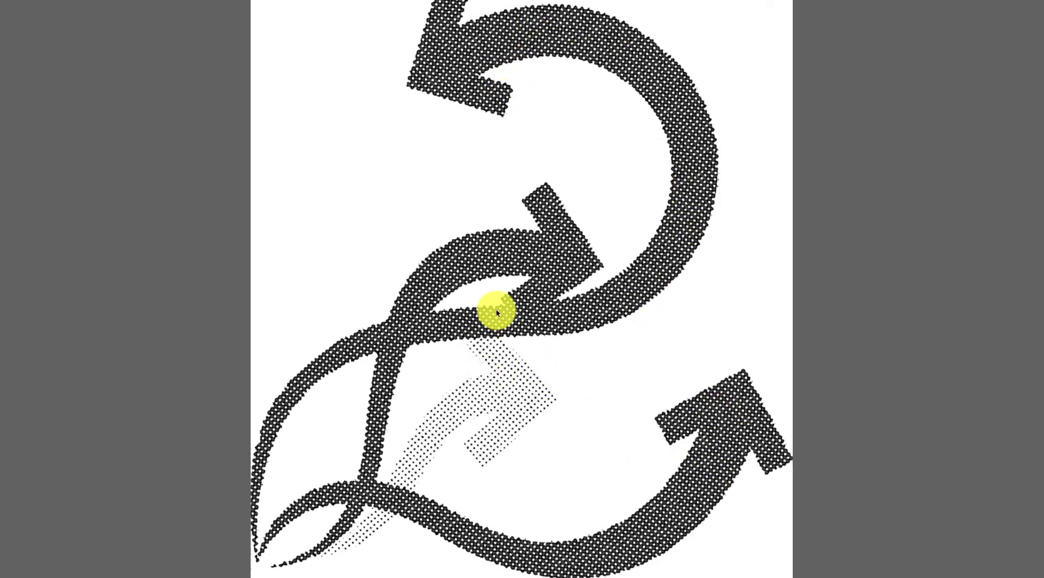
key("space")
left_click(459, 364)
key("space")
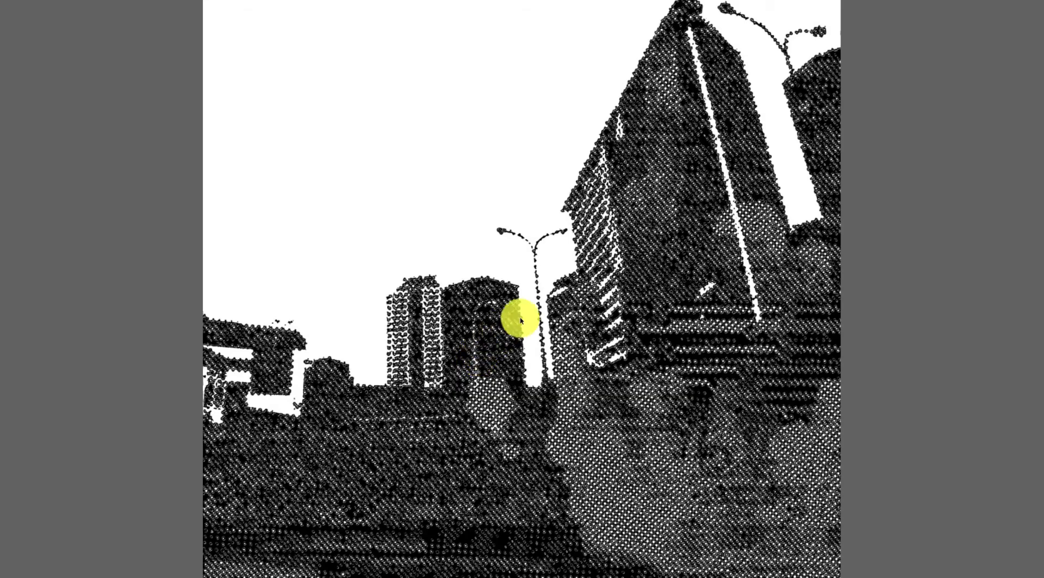
key("space")
- View the halftone brushes brushmix2.png, brushmix4.png and brushmix5.png one after another in full-screen preview
left_click(320, 412)
key("space")
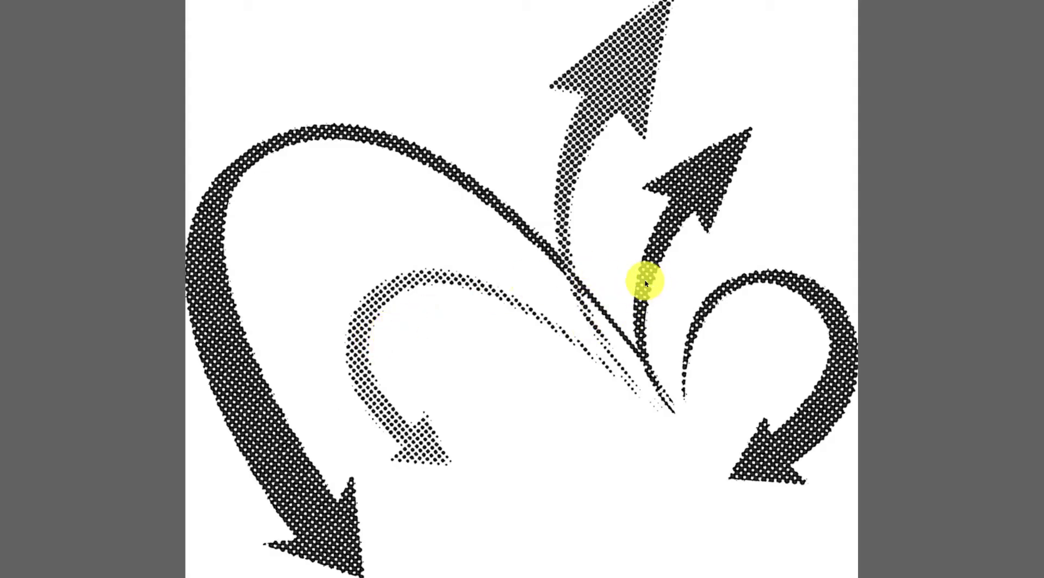
key("space")
left_click(730, 431)
key("space")
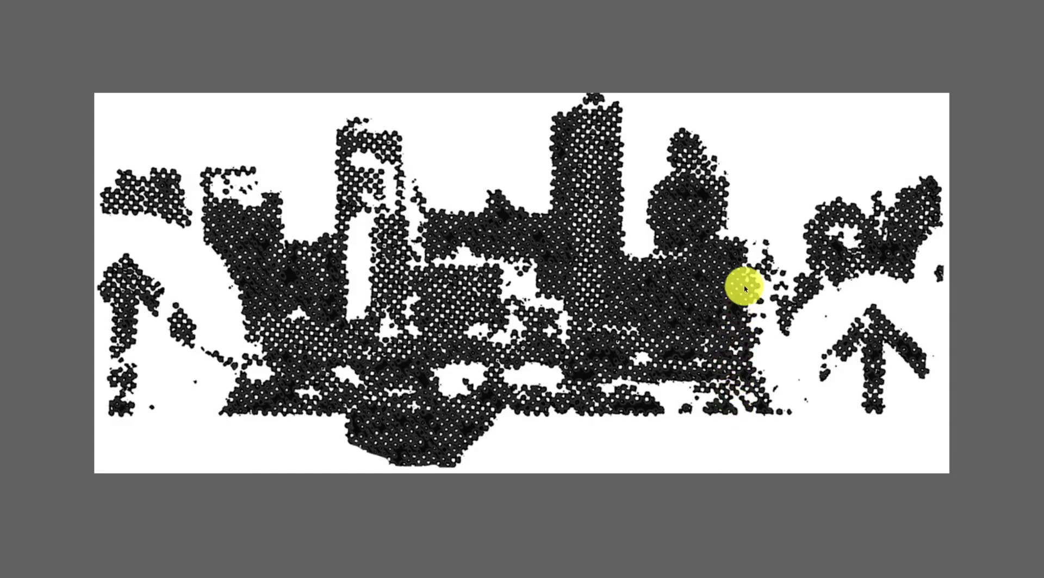
key("space")
left_click(958, 296)
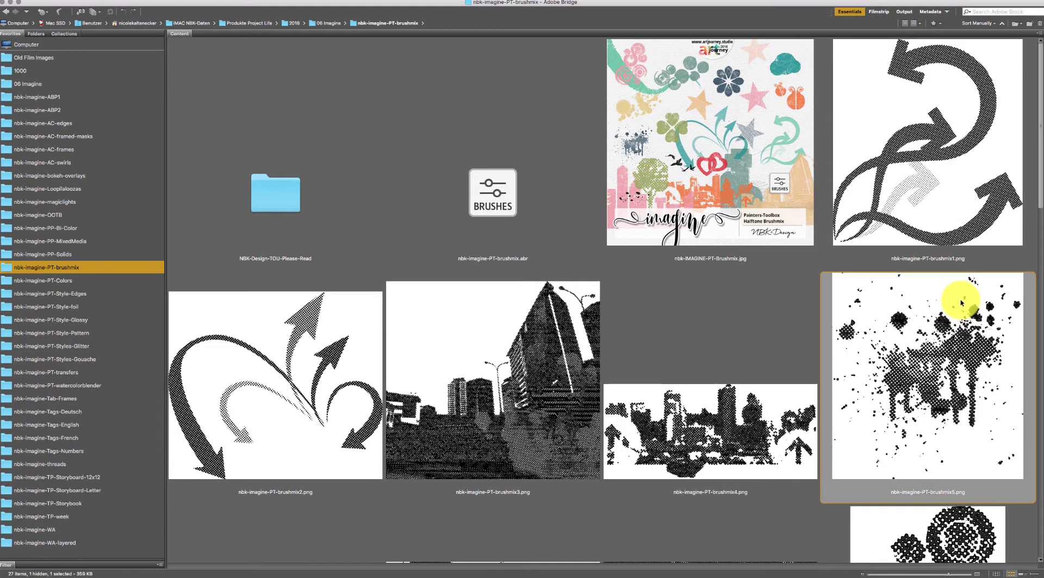
key("space")
key("space")
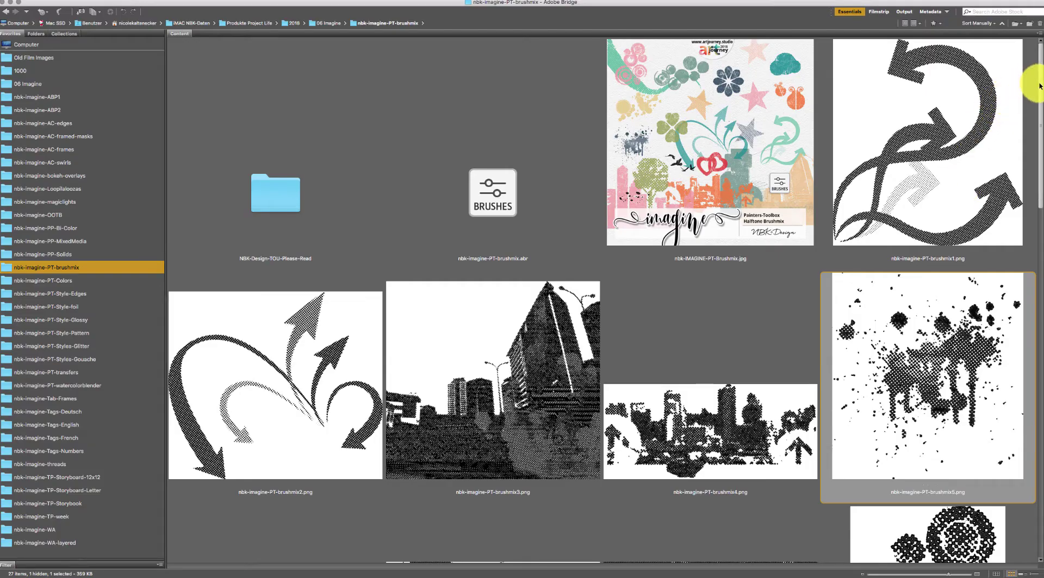
- Look through the remaining halftone brushes down to the stars, highlighting the skyline, birds, hearts and brushmix21 star images
scroll(1033, 90, "down", 5)
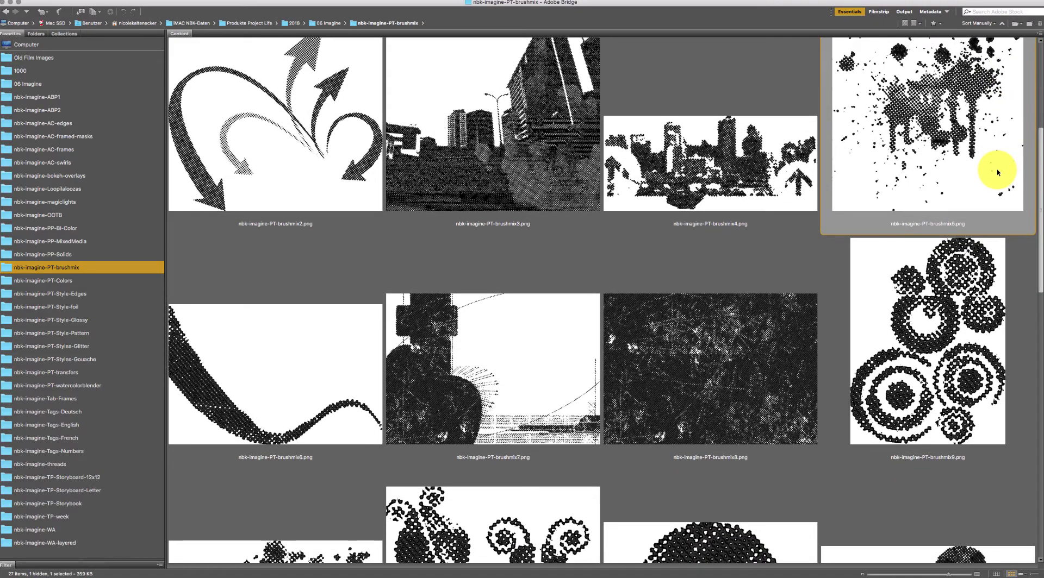
scroll(998, 172, "down", 3)
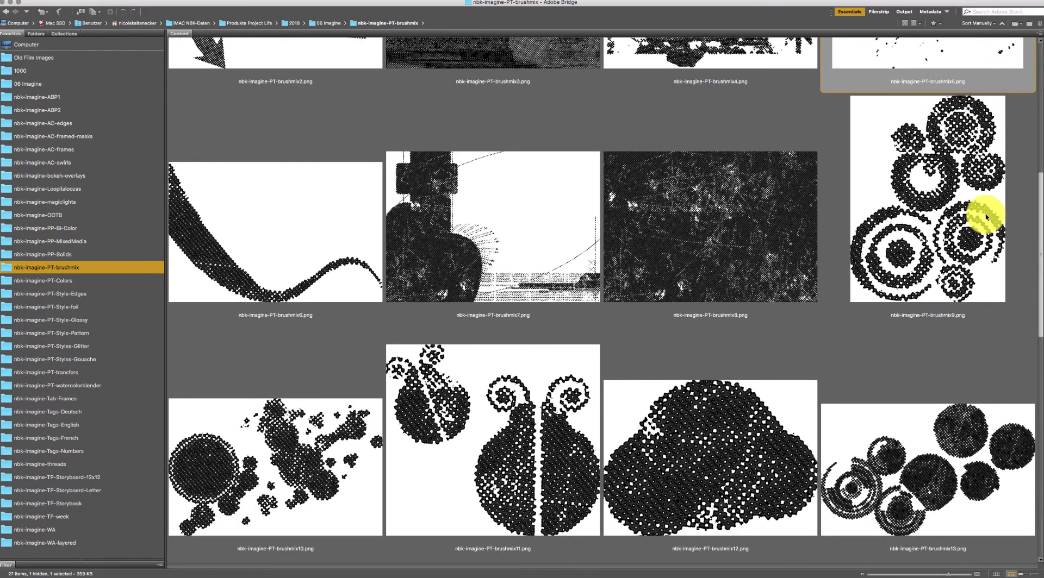
scroll(987, 217, "down", 5)
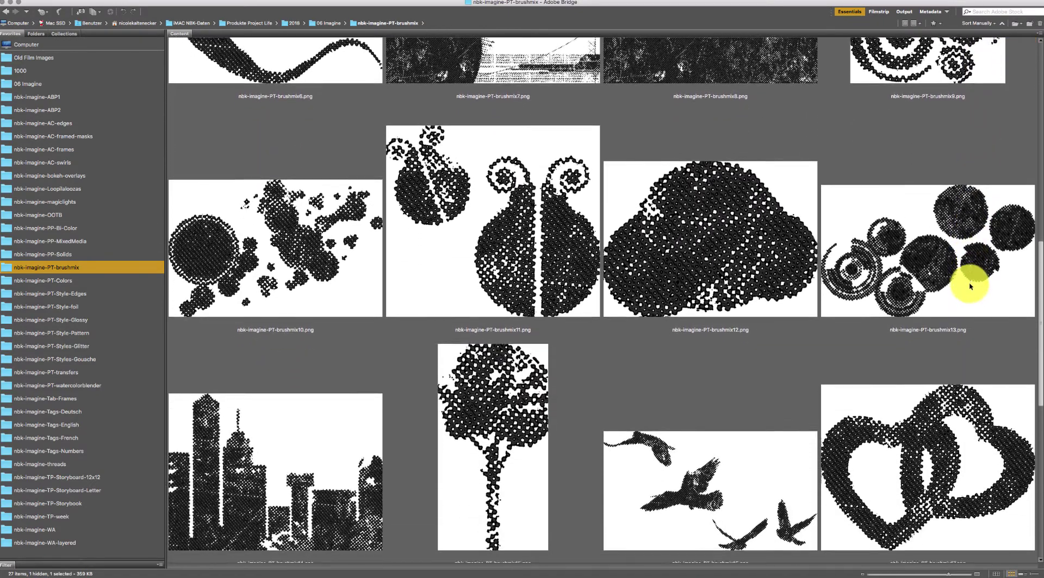
left_click(332, 483)
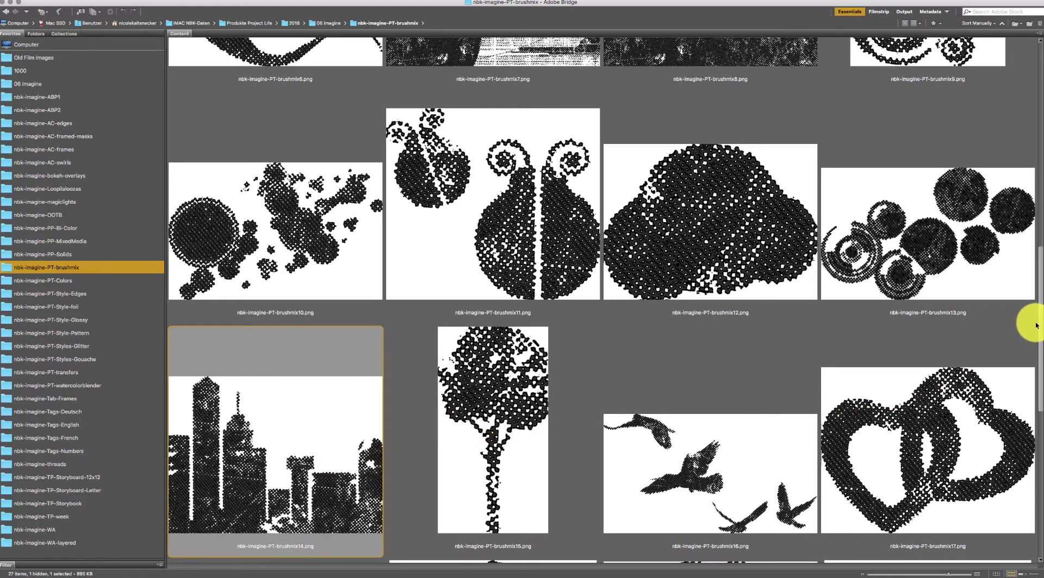
scroll(1036, 325, "down", 3)
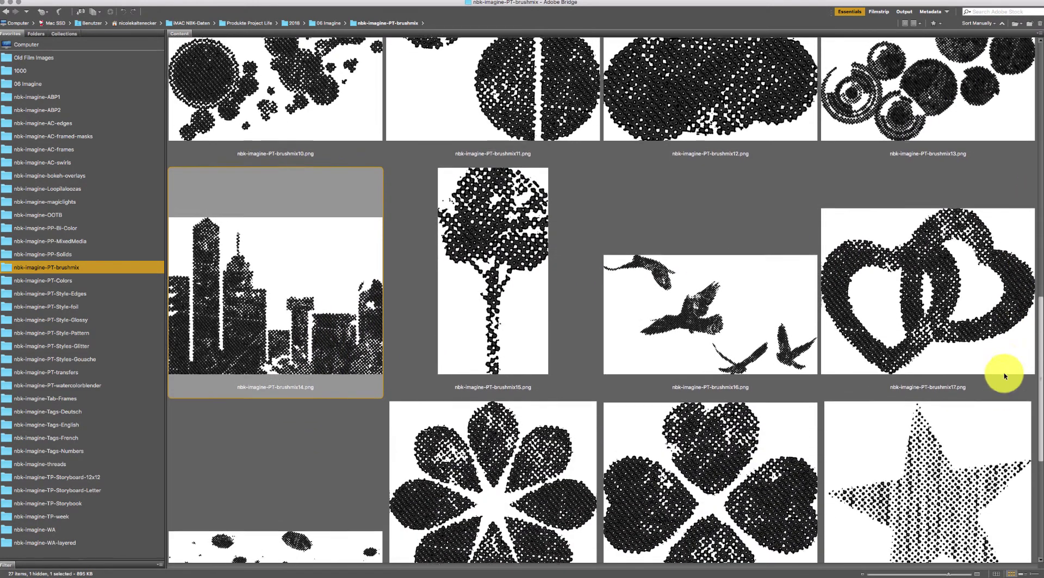
left_click(704, 320)
left_click(1022, 262)
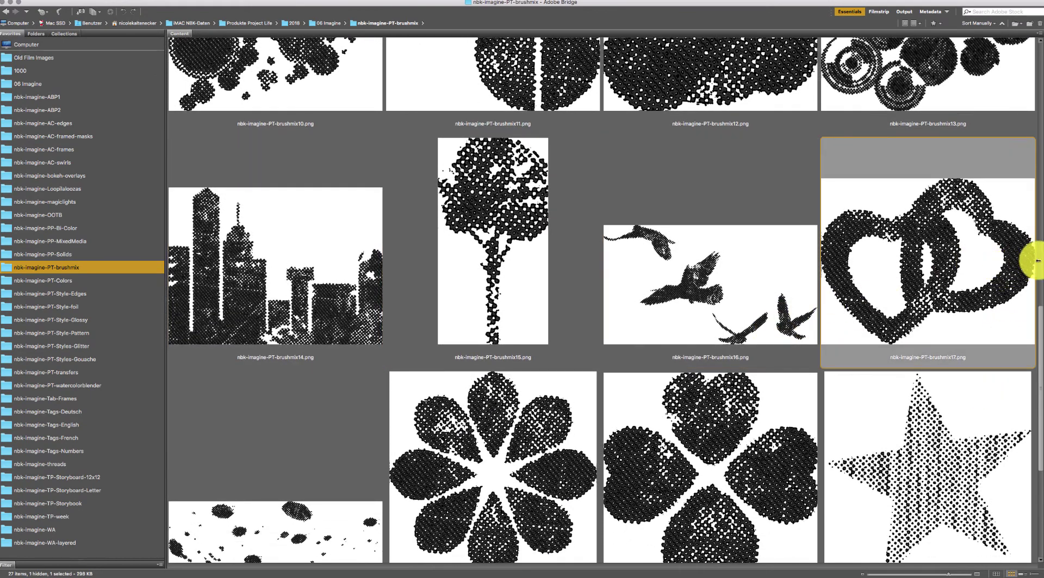
left_click(1004, 394, "shift")
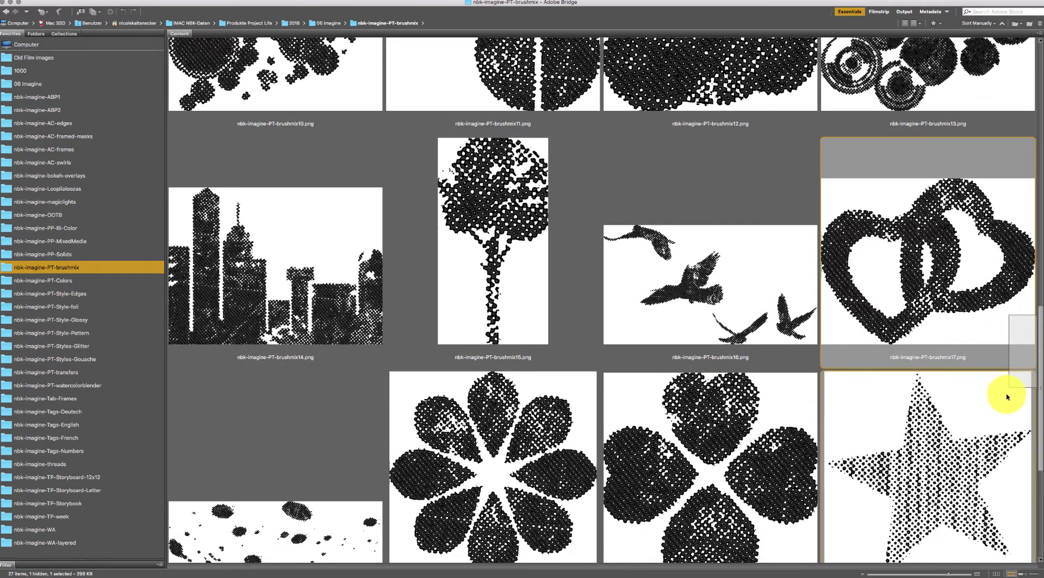
scroll(1037, 383, "down", 5)
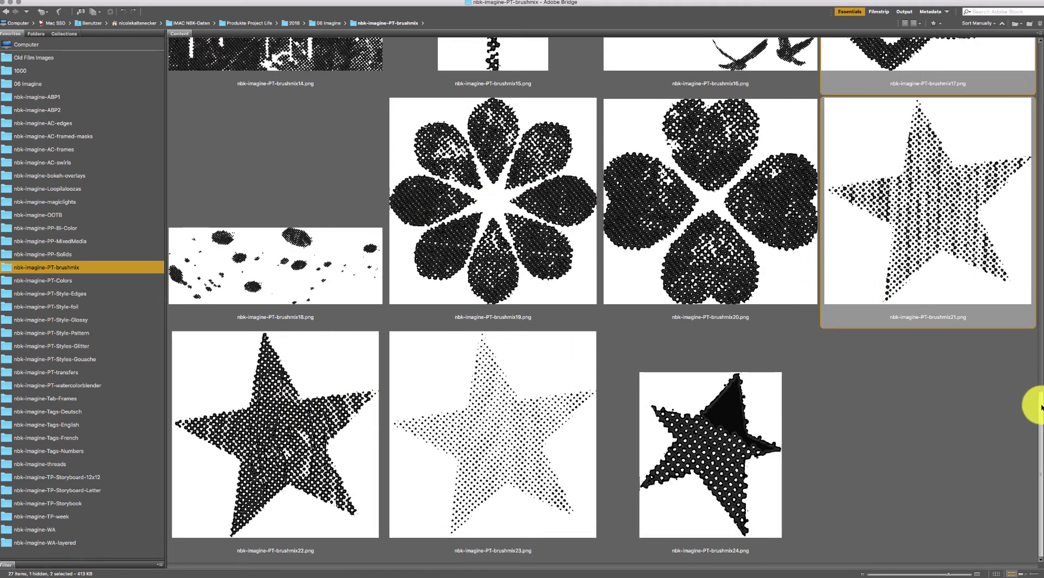
- Return to the start of the brushmix folder, highlighting the brushmix8.png texture and the brushmix4.png cityscape
mouse_move(1039, 407)
left_mouse_down()
mouse_move(1011, 337)
mouse_move(1009, 239)
mouse_move(984, 135)
left_mouse_up()
left_click(759, 359)
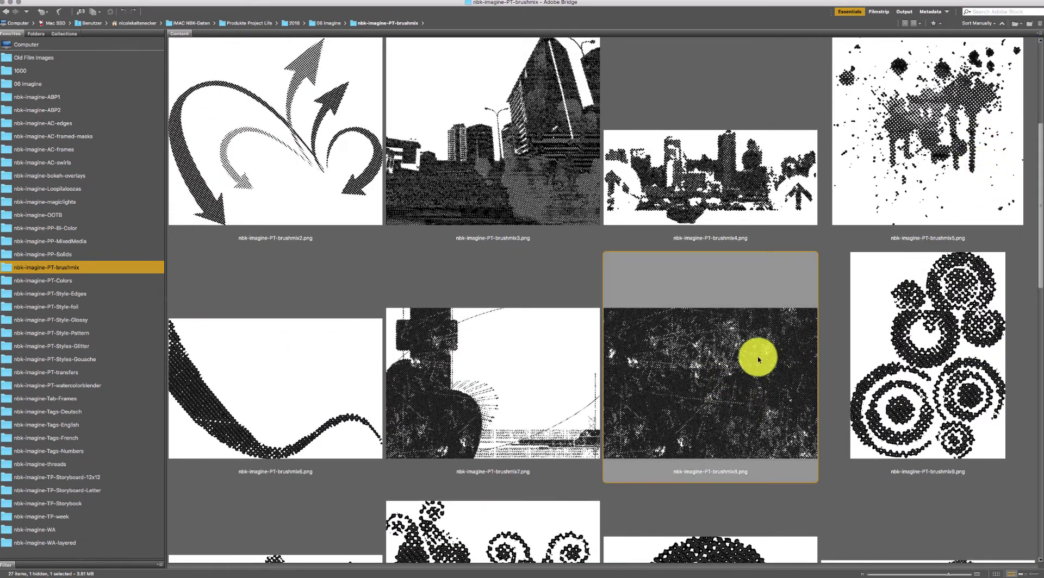
mouse_move(1039, 189)
left_mouse_down()
mouse_move(1021, 122)
mouse_move(1024, 86)
left_mouse_up()
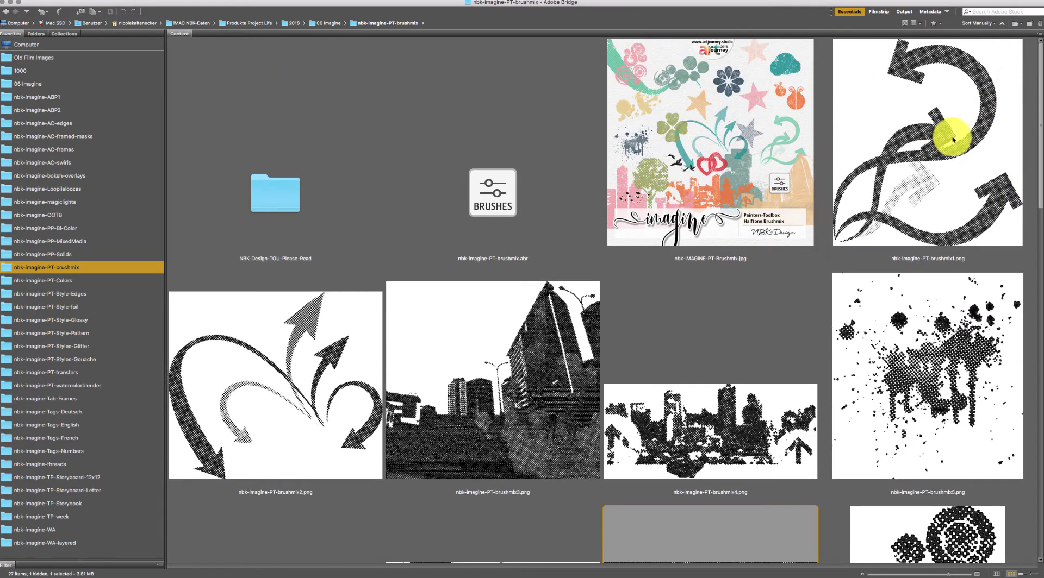
left_click(790, 439)
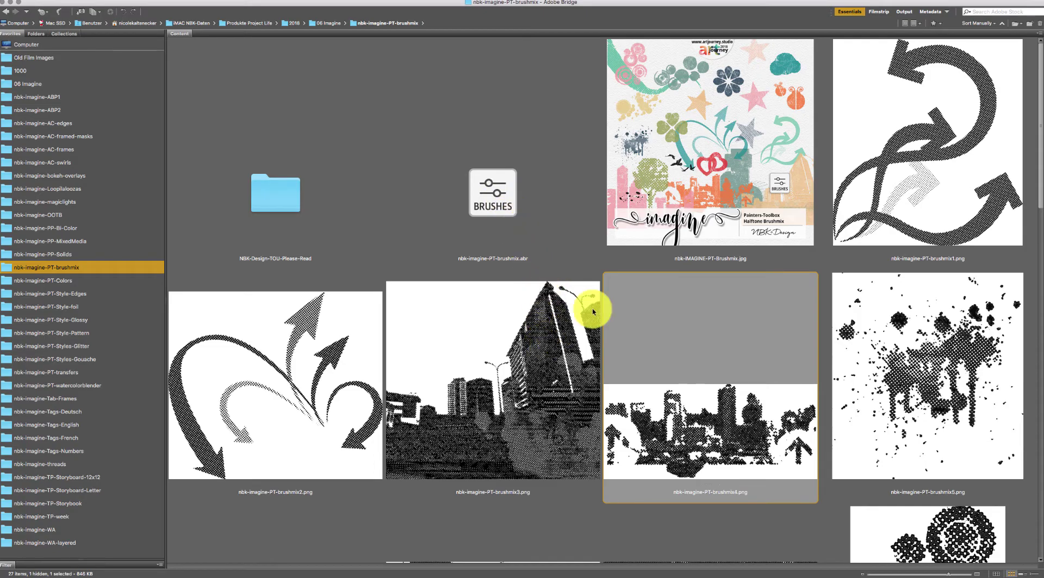
- Look through the halftone brush images in the nbk-imagine-PT-brushmix folder
scroll(964, 200, "down", 5)
scroll(964, 199, "down", 10)
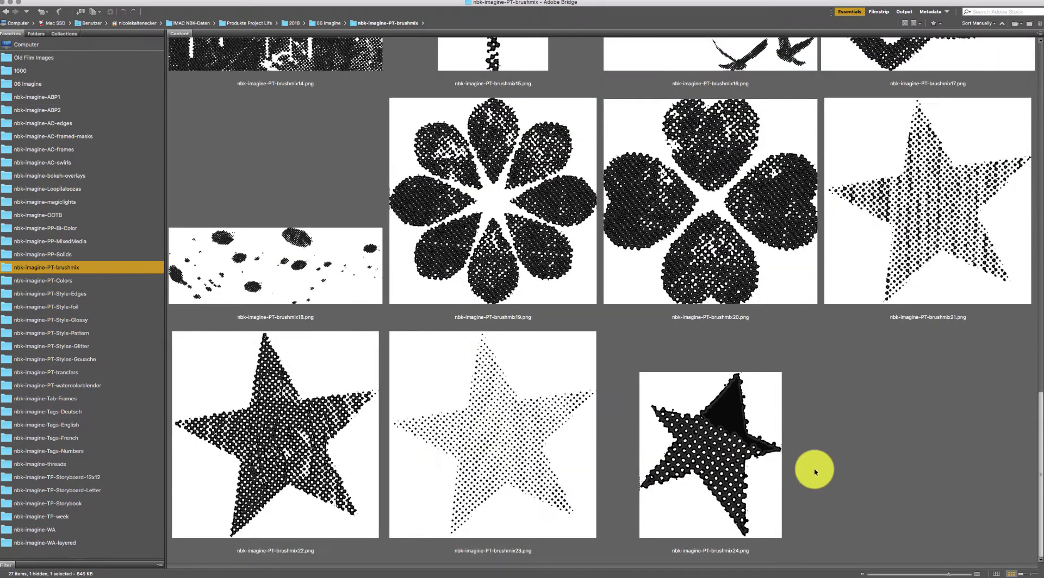
scroll(816, 472, "up", 15)
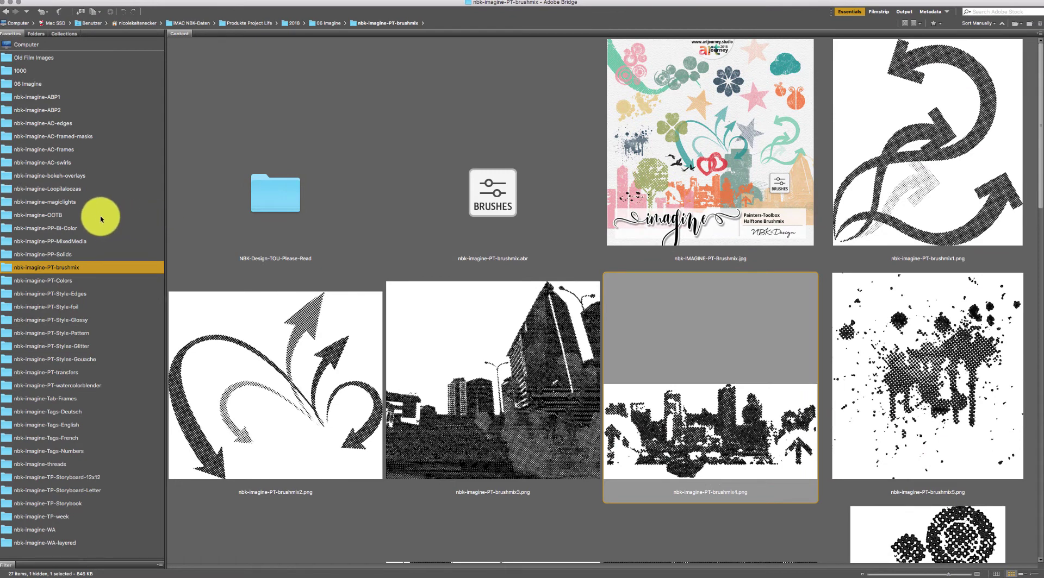
- Open the nbk-imagine-PT-Colors folder and look over its swatch file and its color style files
left_click(96, 282)
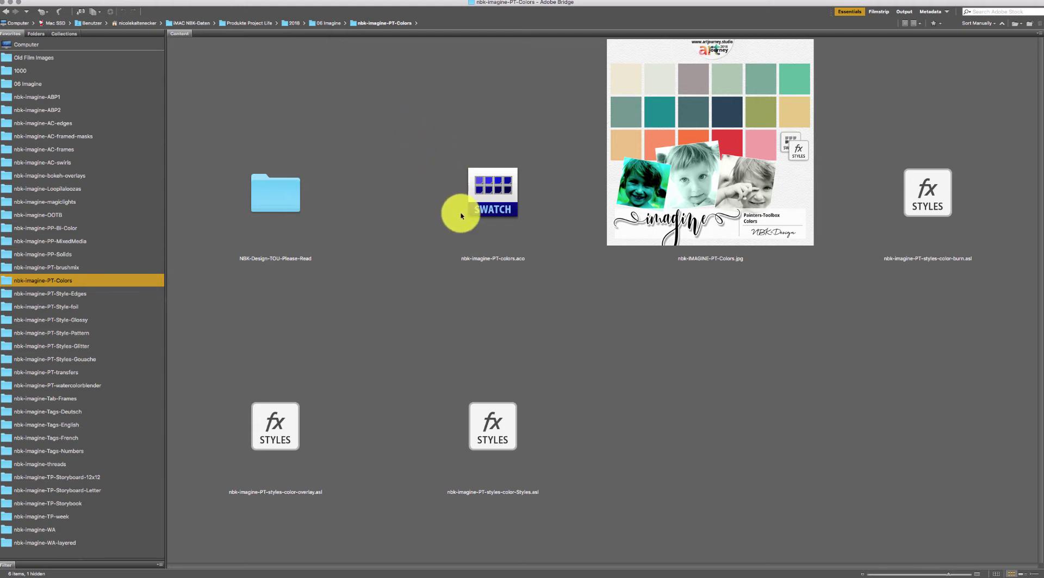
left_click(494, 318)
left_click(480, 136)
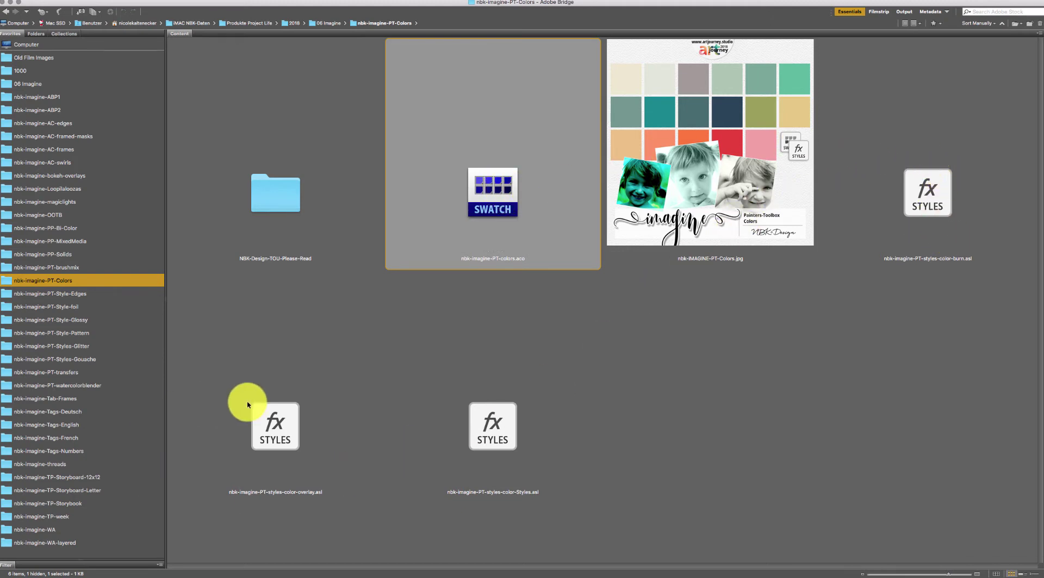
left_click(495, 437)
left_click(282, 444)
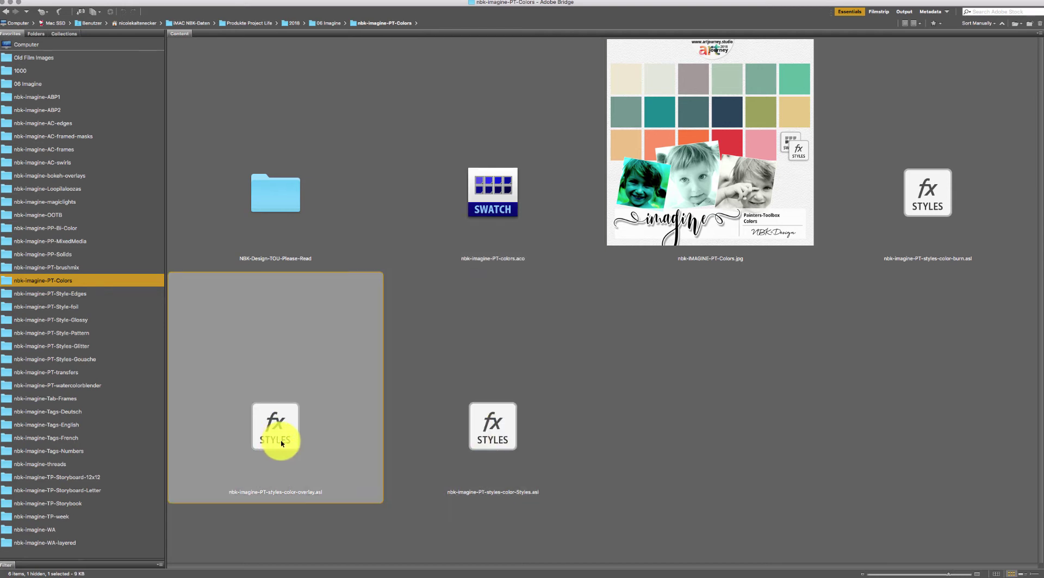
left_click(943, 197)
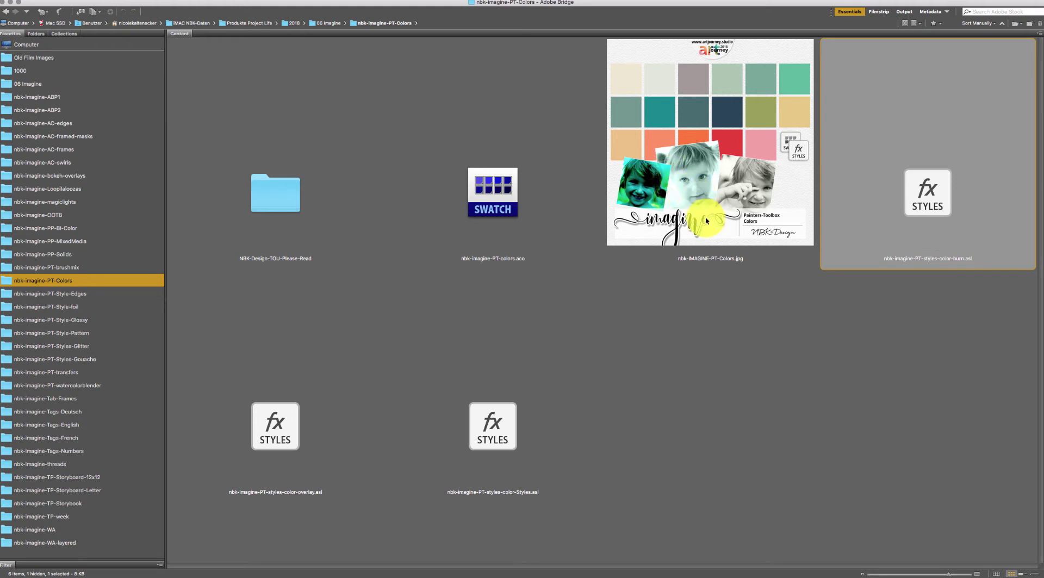
left_click(704, 329)
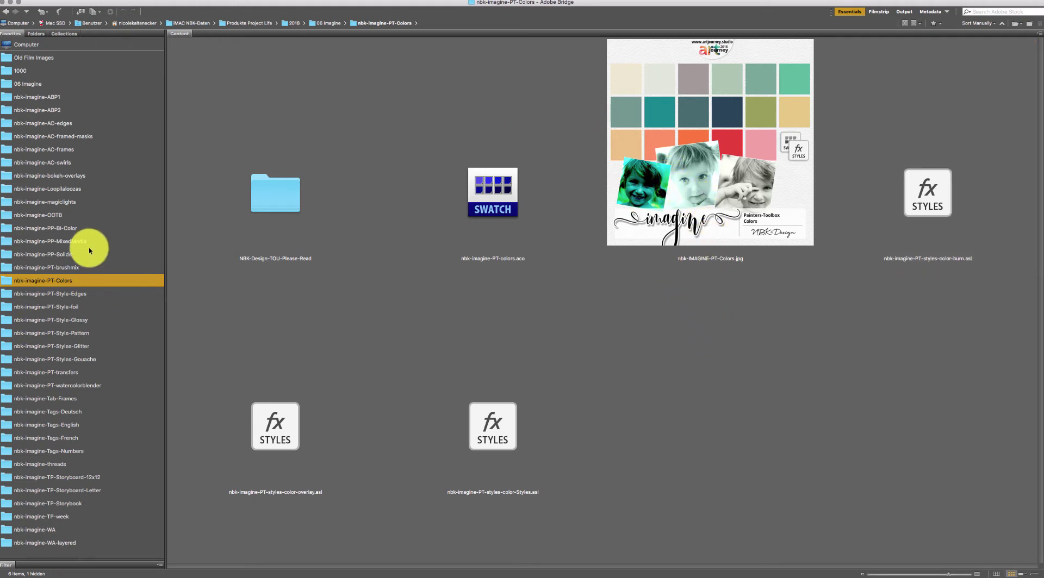
- Load nbk-imagine-PT-Style-Edges.asl from the nbk-imagine-PT-Style-Edges folder into Photoshop
left_click(77, 295)
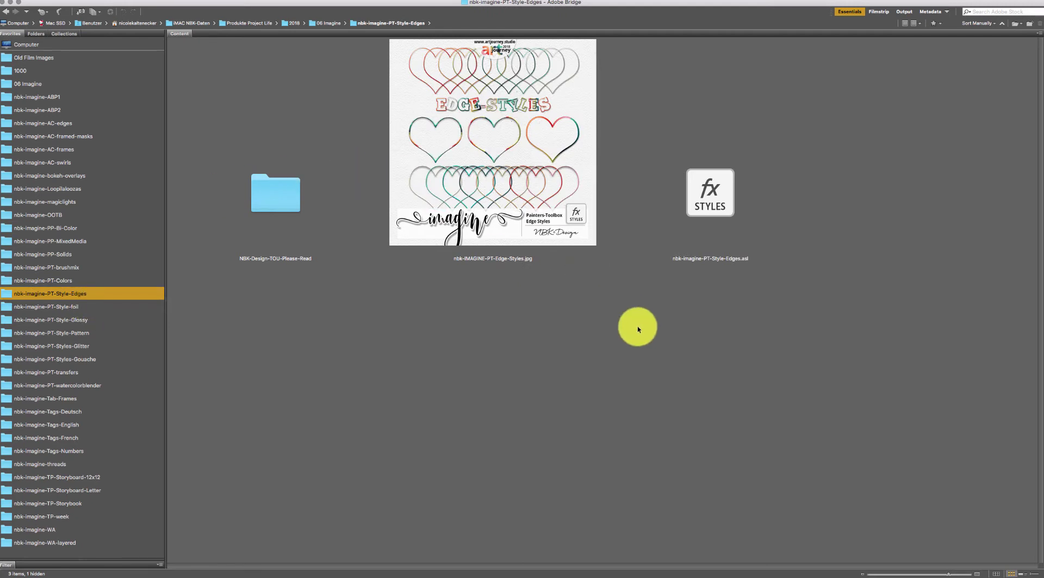
double_click(709, 191)
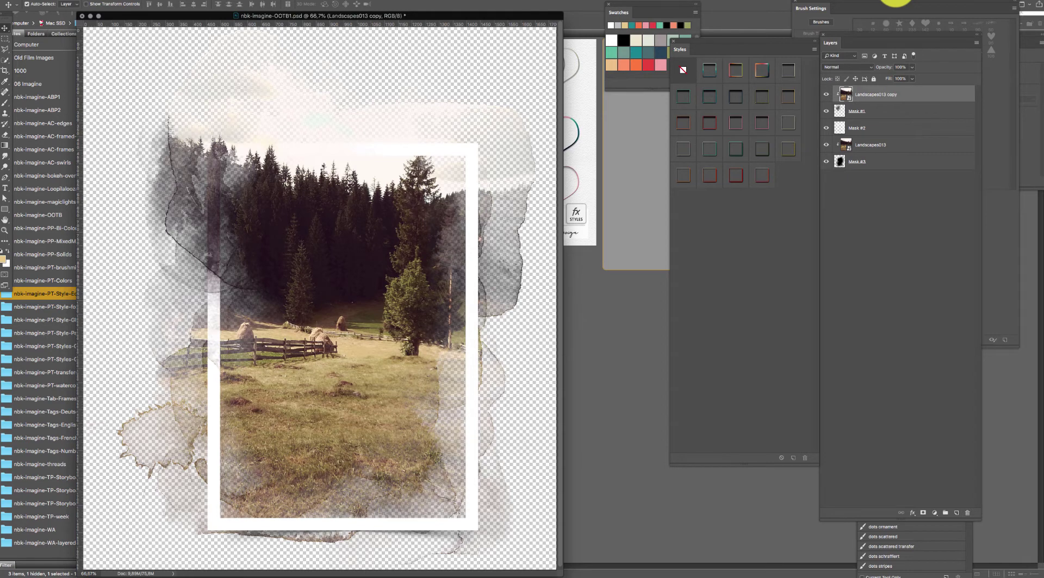
- Return to Bridge and open nbk-imagine-PP-Solid5.jpg from the nbk-imagine-PP-Solids folder in Photoshop
left_click(42, 256)
left_click(43, 254)
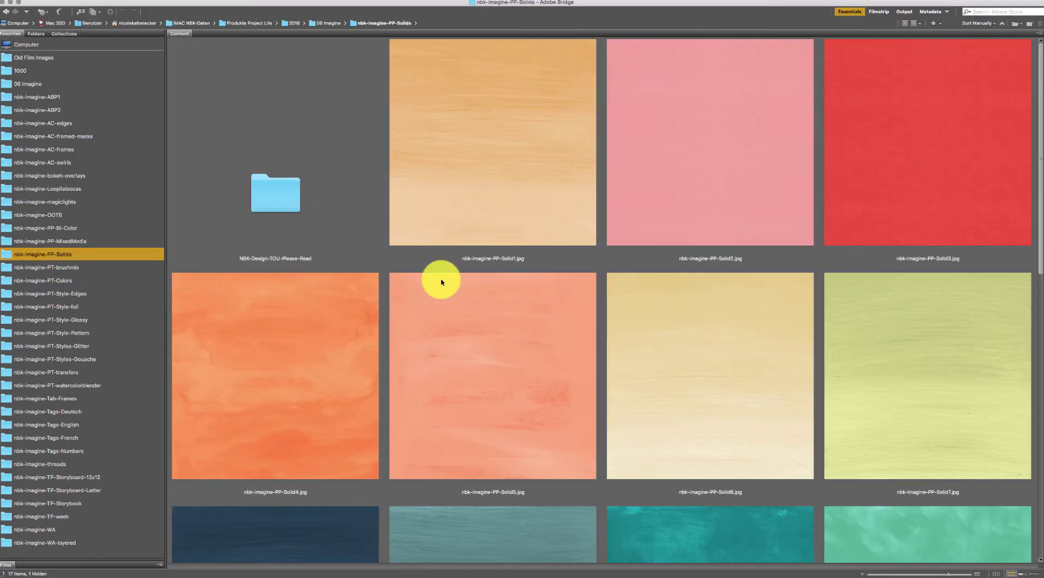
left_click(471, 384)
key("super+Tab")
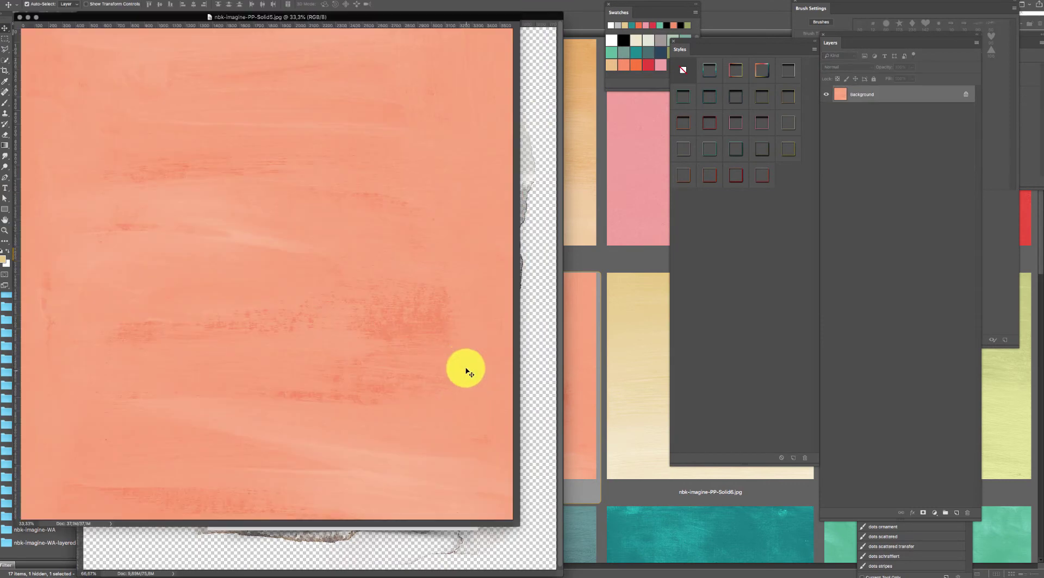
- Copy all layers of nbk-imagine-OOTB1.psd onto the coral paper and place the artwork on its right half
left_click(524, 276)
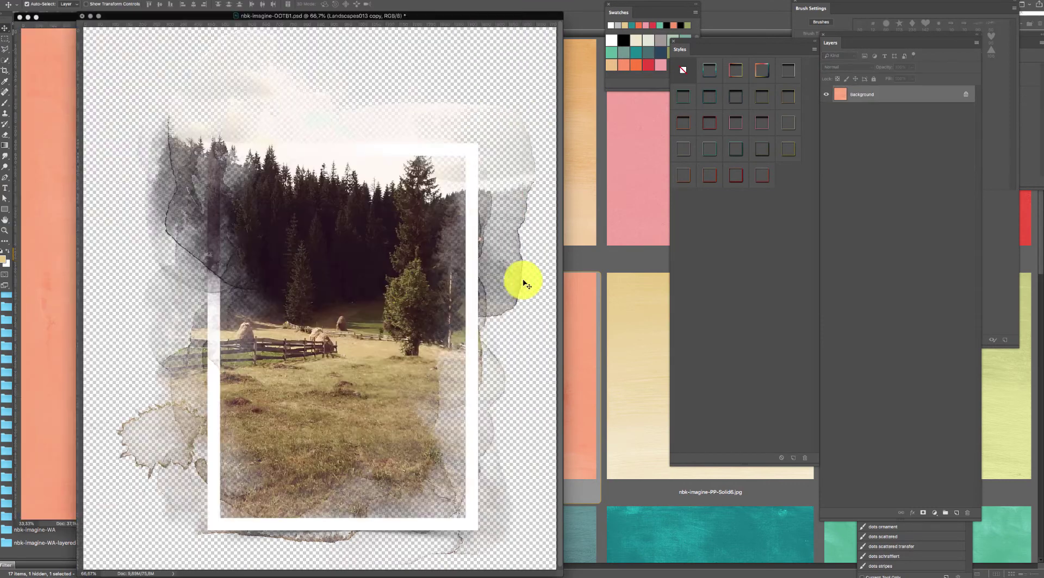
left_click_drag(535, 74, 50, 329)
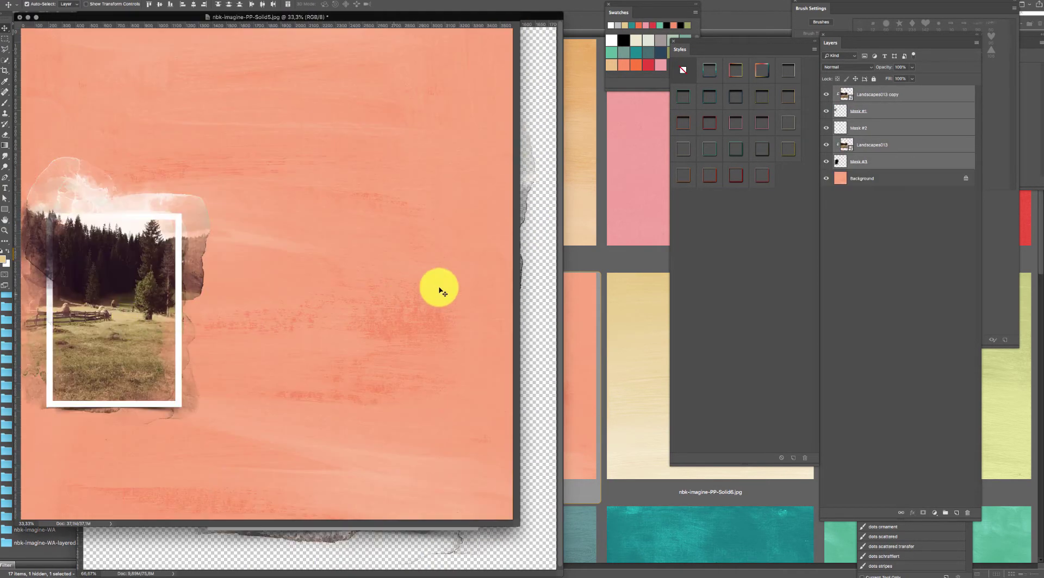
left_click_drag(154, 350, 431, 362)
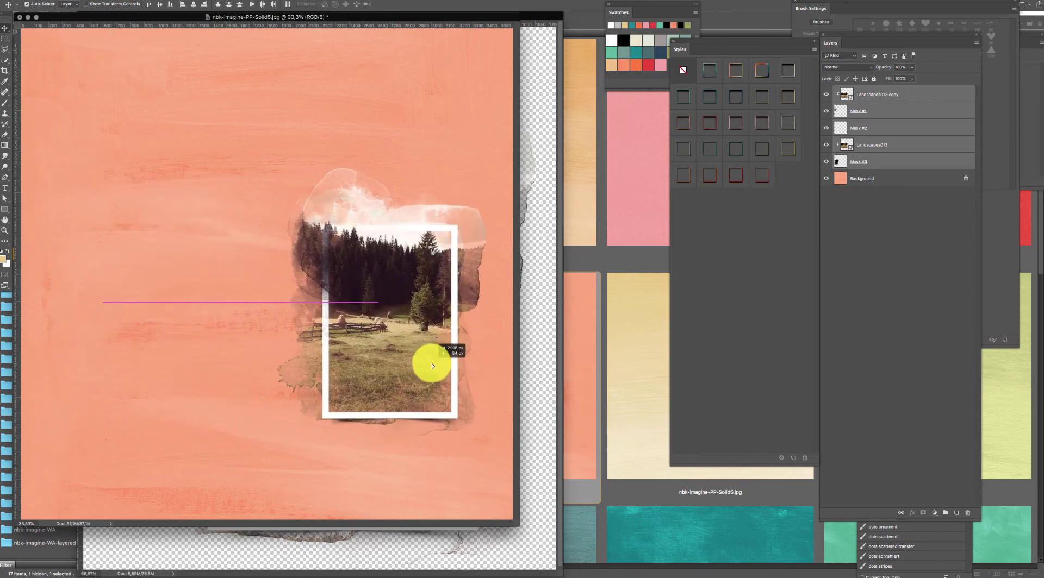
- Close the nbk-imagine-OOTB1.psd document without saving its changes
left_click(527, 249)
key("super+w")
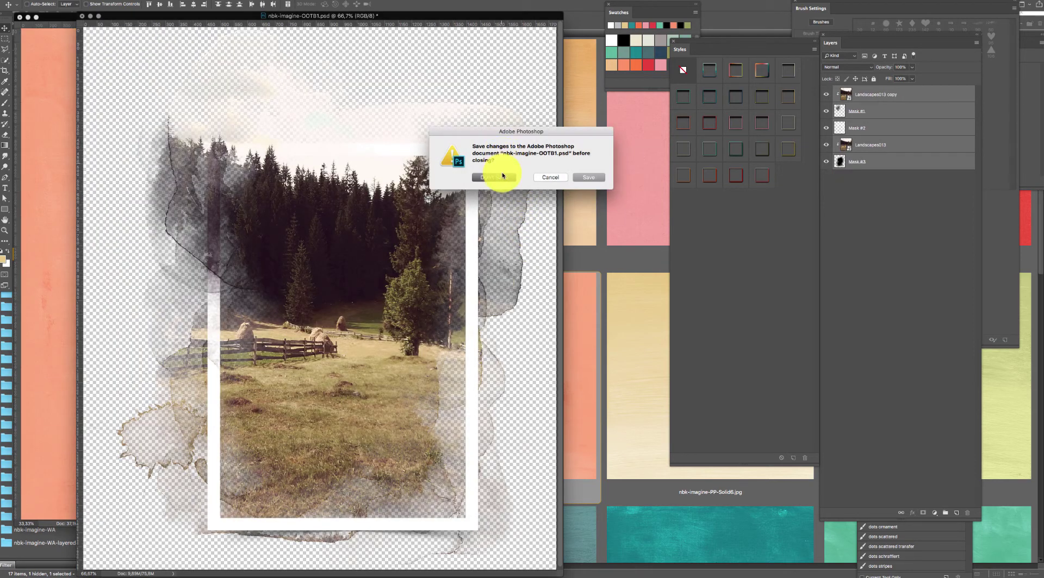
left_click(487, 178)
- Add a "Hello World" text near the photo's lower left edge and set its font to Arial Black
left_click(5, 187)
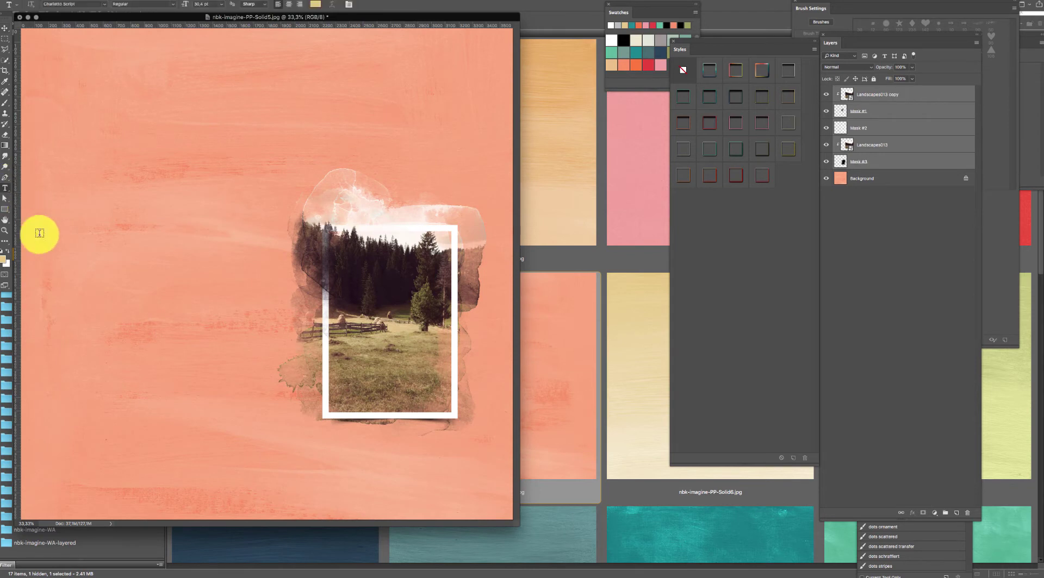
left_click(219, 388)
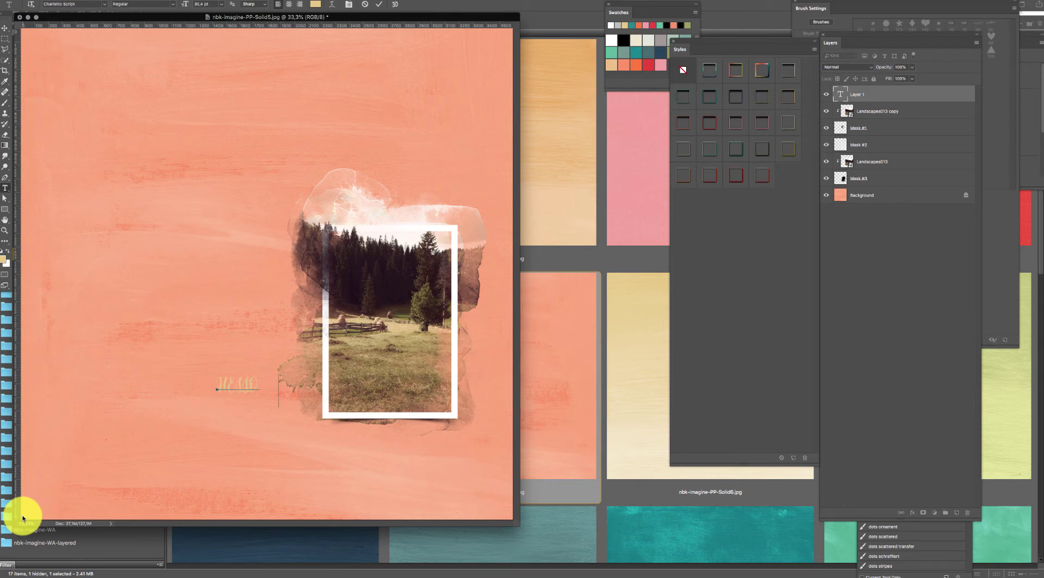
type("Hello World")
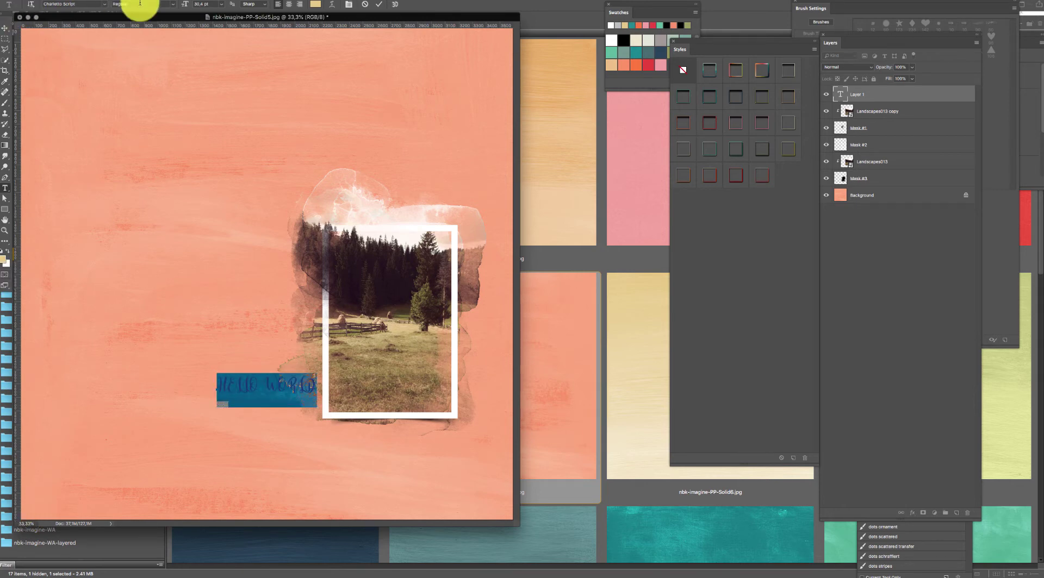
left_click(105, 5)
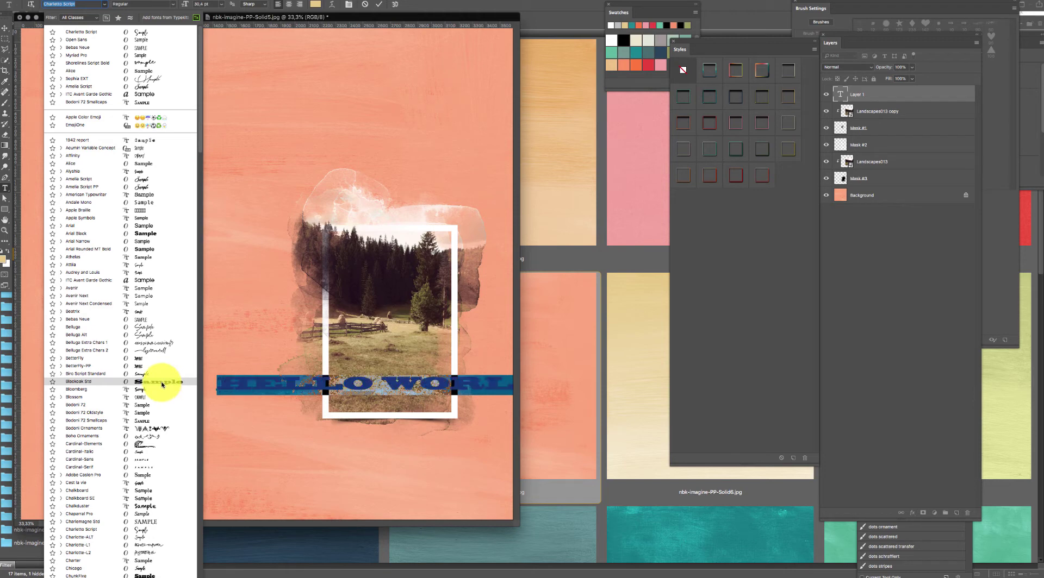
left_click(150, 233)
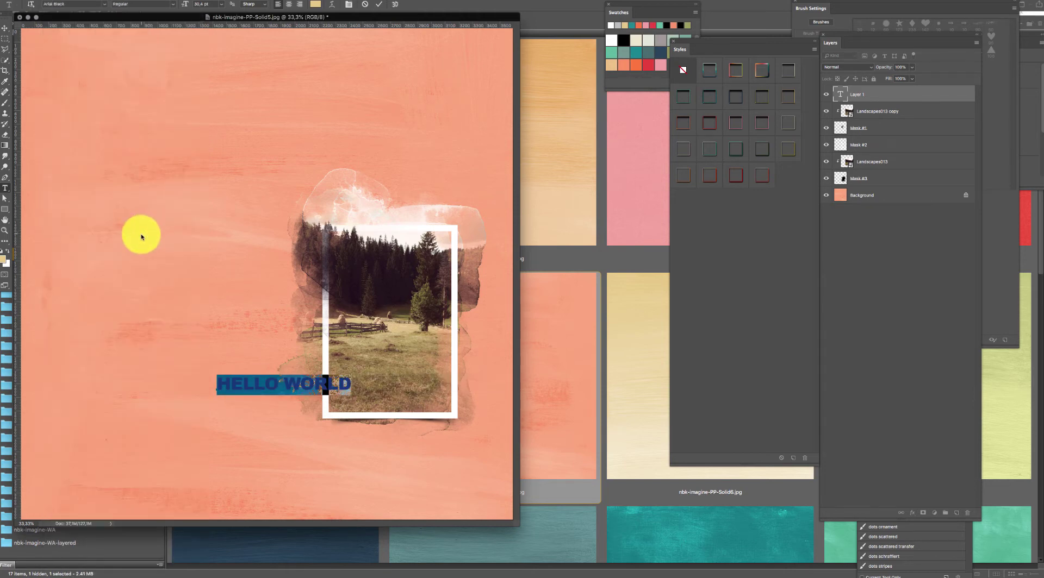
- Remove the Hello World text layer and reposition the photo artwork a little higher on the paper's right half
left_click(5, 28)
key("BackSpace")
key("super+alt+a")
key("super+t")
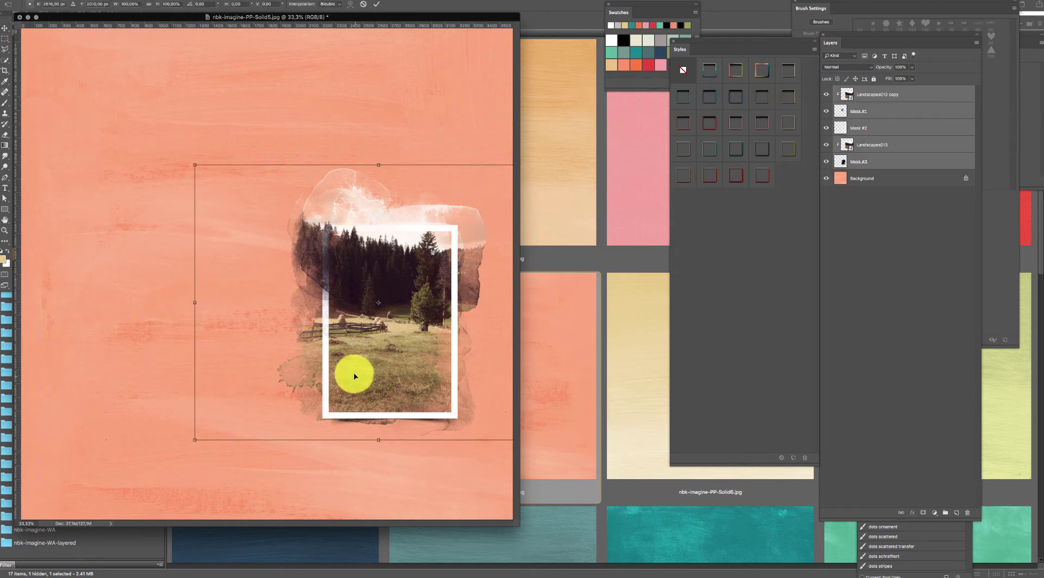
key("Return")
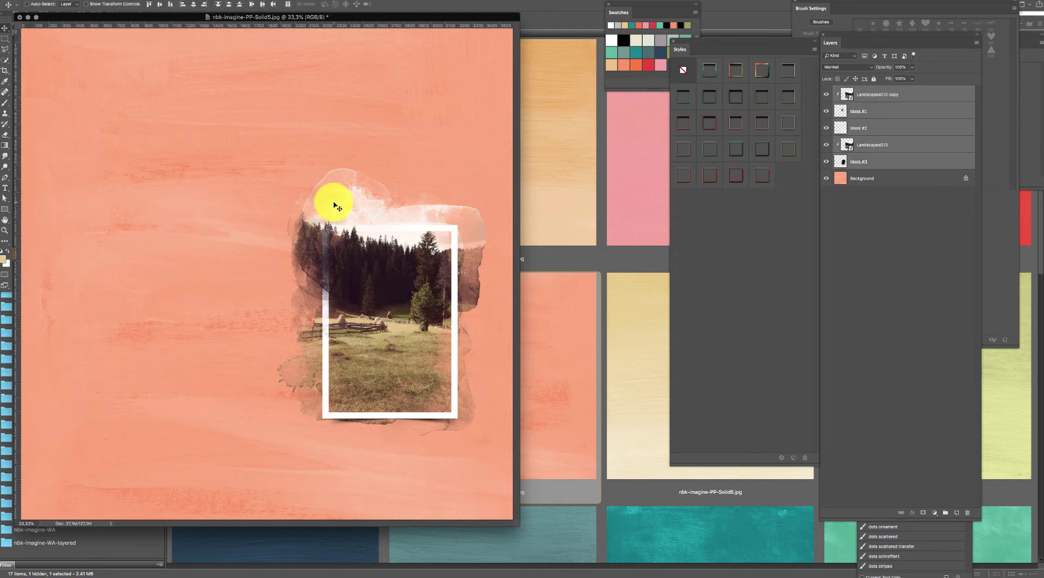
key("super+alt+z")
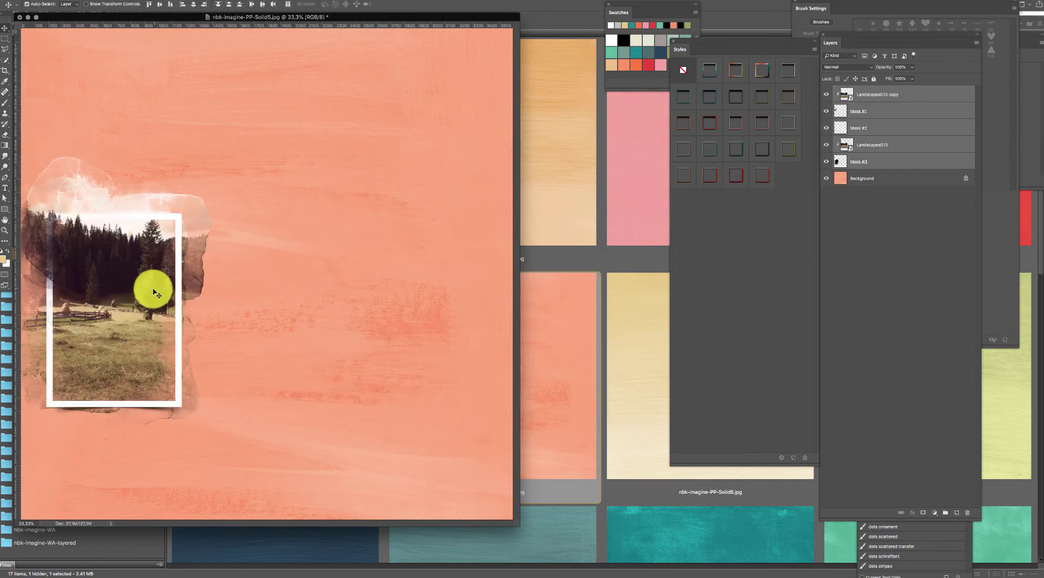
left_click_drag(152, 290, 422, 252)
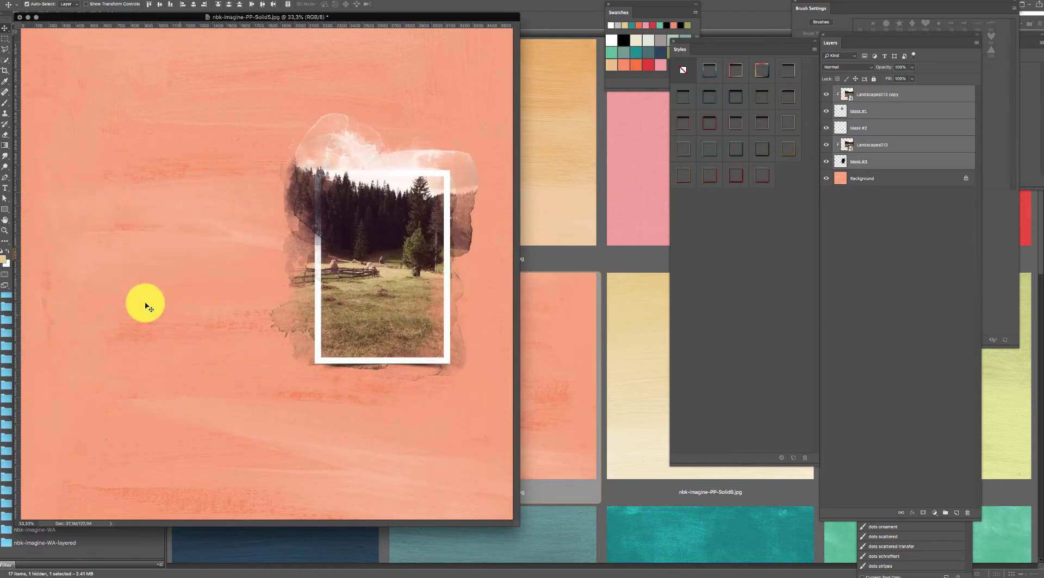
- Add the text "HELLO WORLD" in Arial Black to the left of the photo's lower part
left_click(5, 187)
left_click(158, 320)
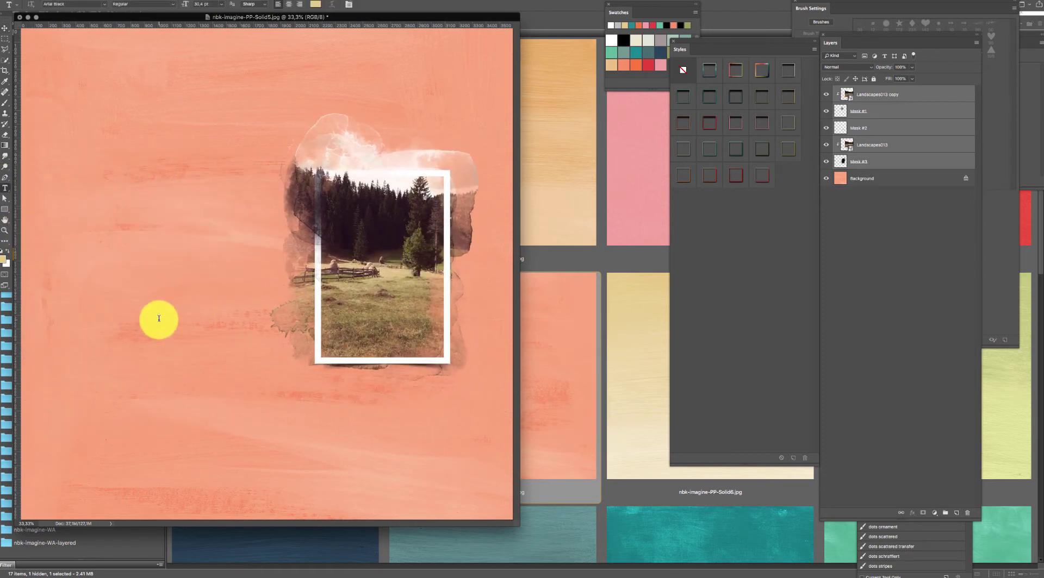
type("HELLO WORLD")
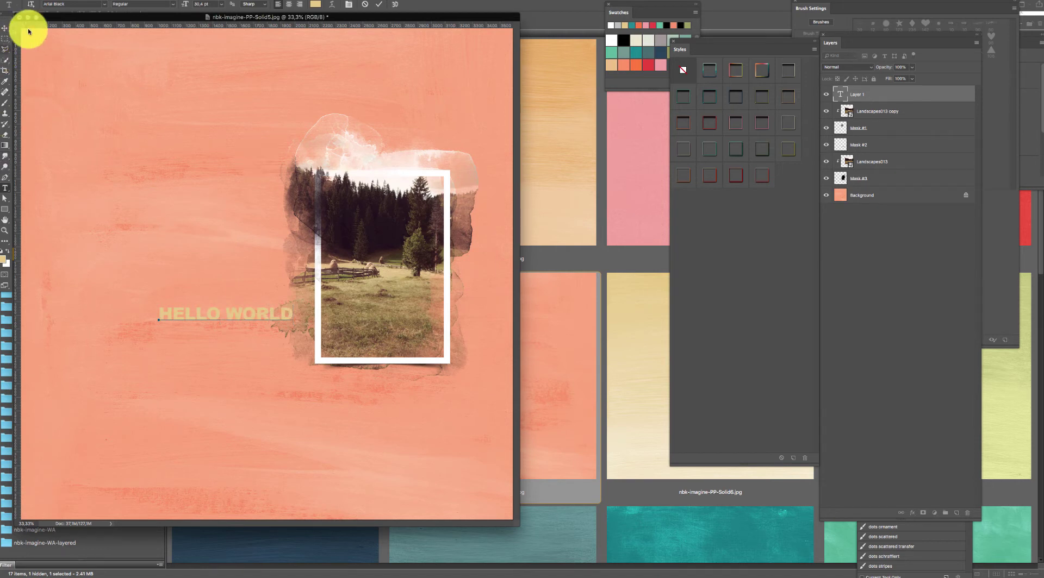
- Enlarge the HELLO WORLD text to about 230% and move it so it overlaps the lower part of the photo frame
left_click(5, 28)
key("ctrl+t")
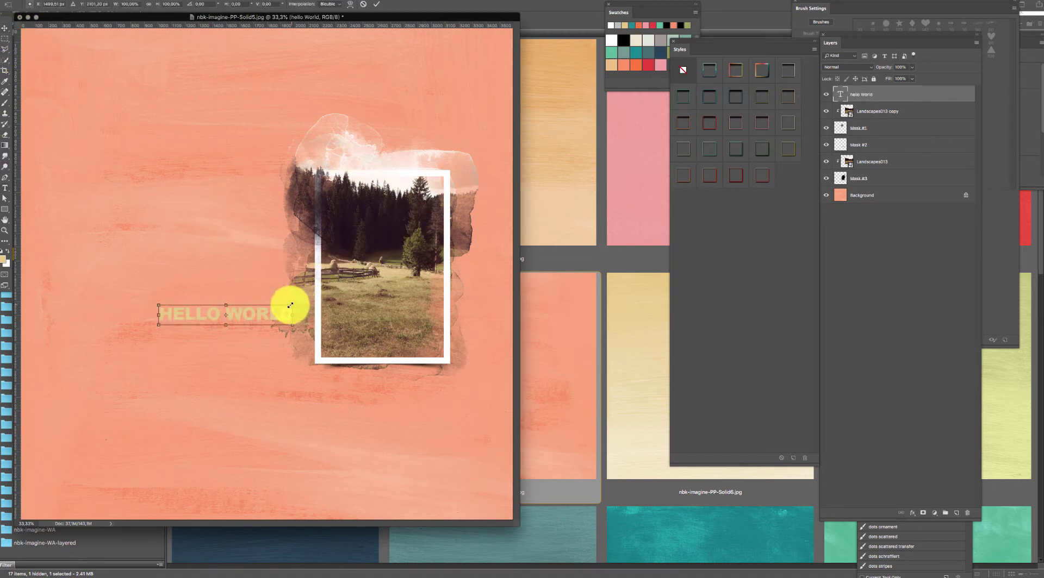
left_click_drag(292, 305, 427, 258)
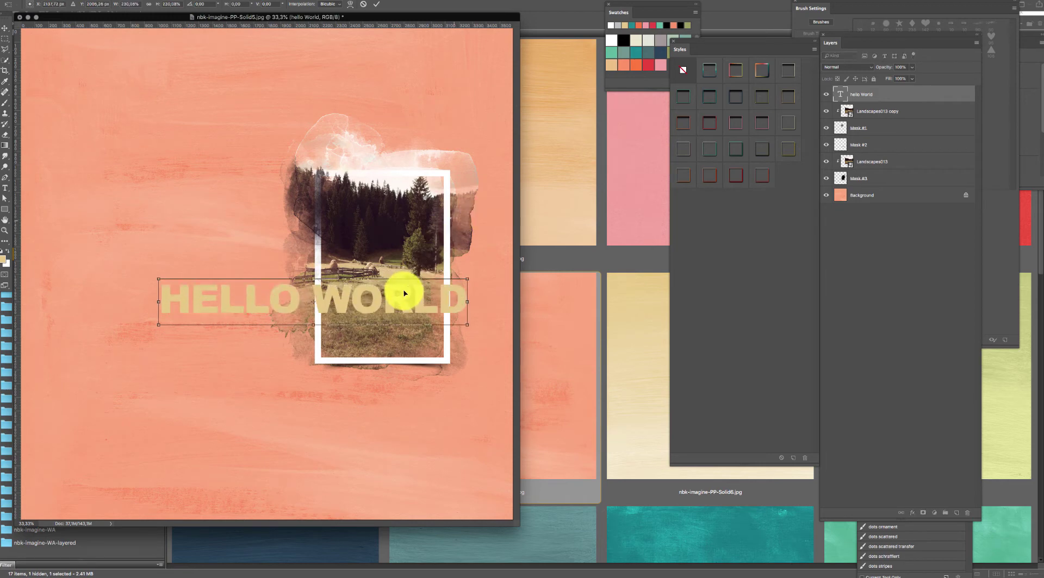
key("Return")
left_click_drag(401, 288, 372, 322)
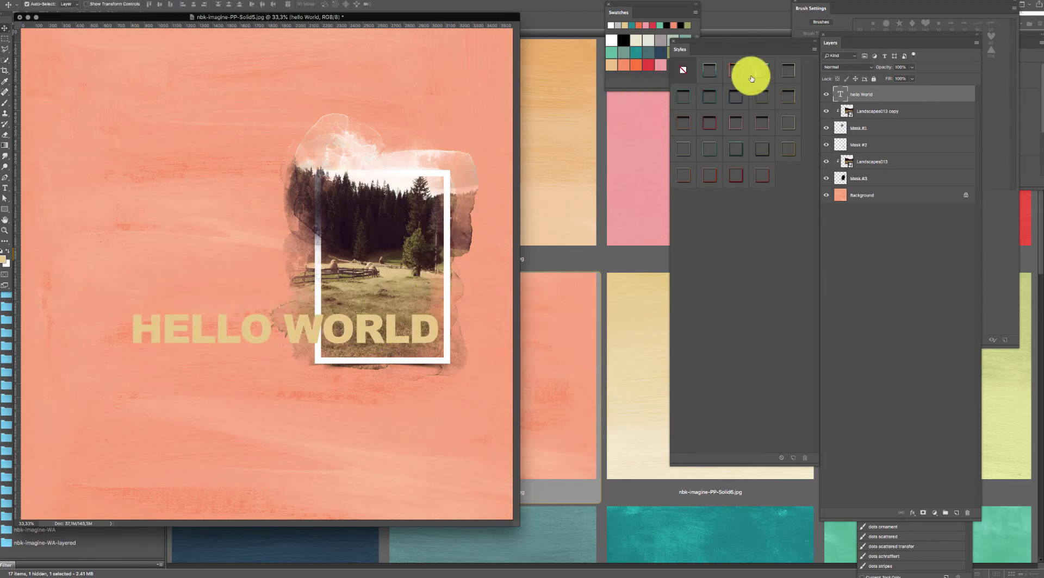
- Apply several of the loaded edge styles to the HELLO WORLD text in turn, ending with the gold one
left_click(708, 72)
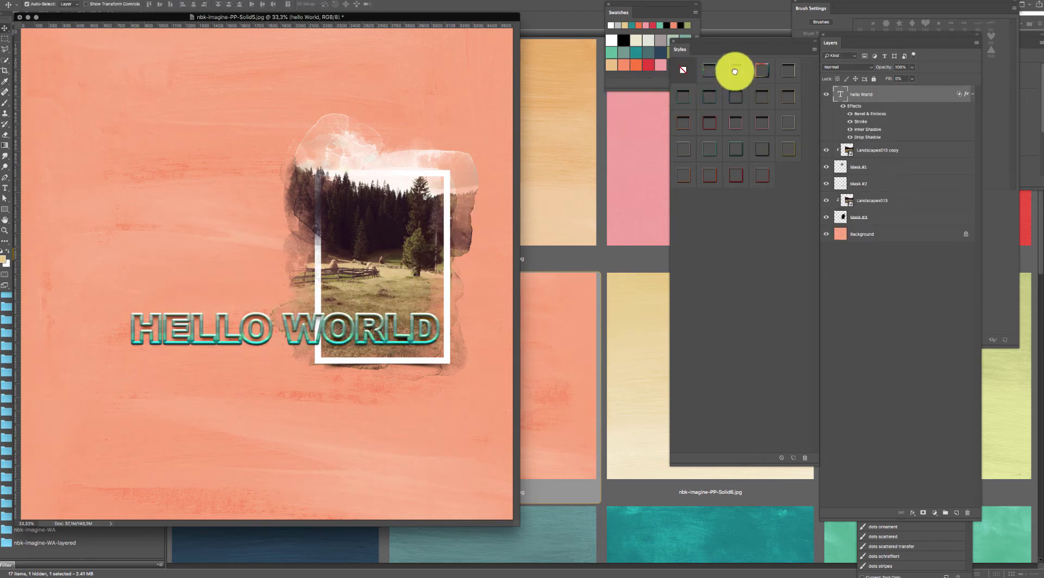
left_click(735, 70)
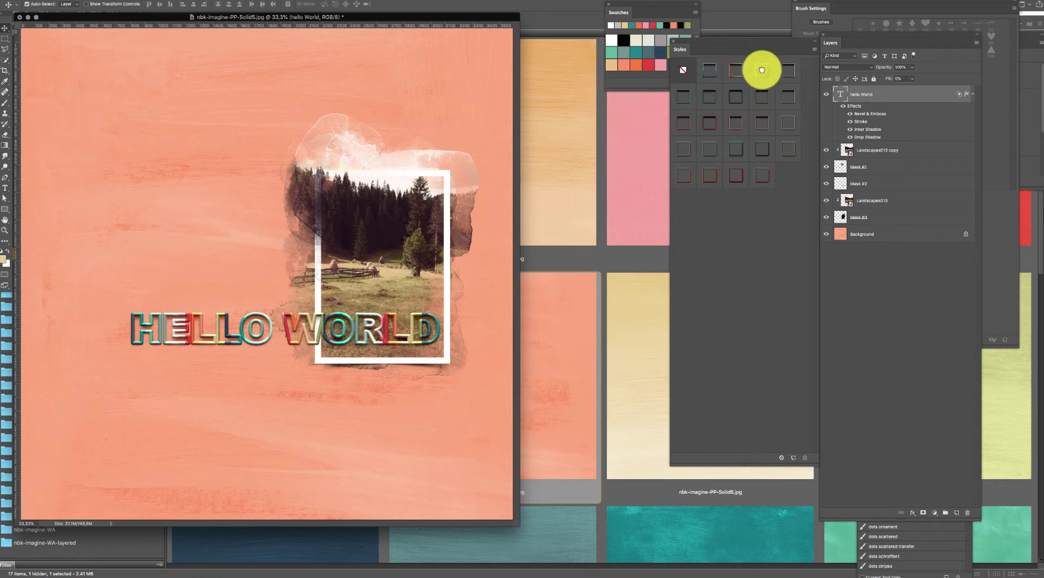
left_click(762, 70)
left_click(789, 92)
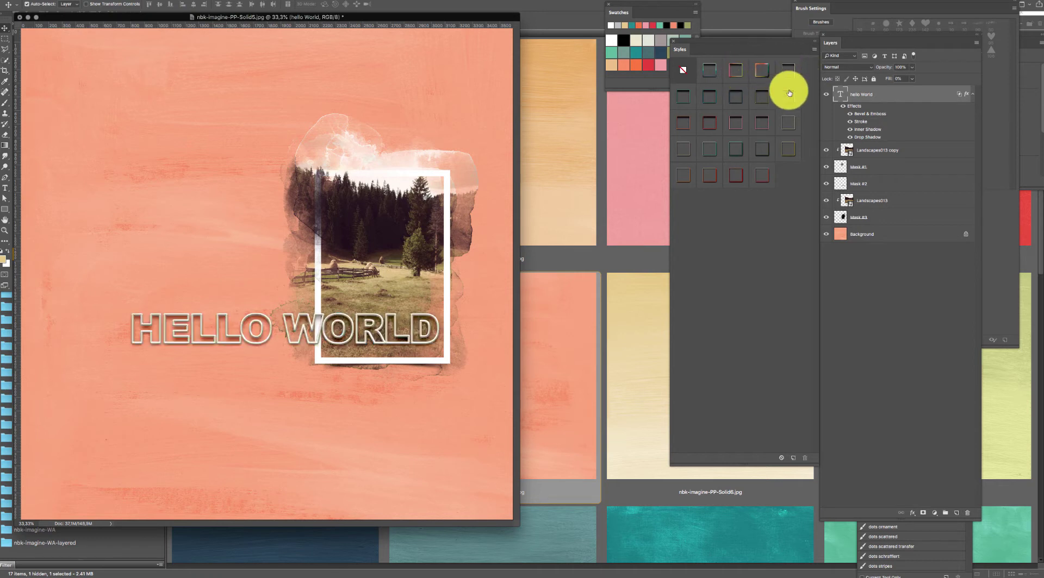
left_click(789, 76)
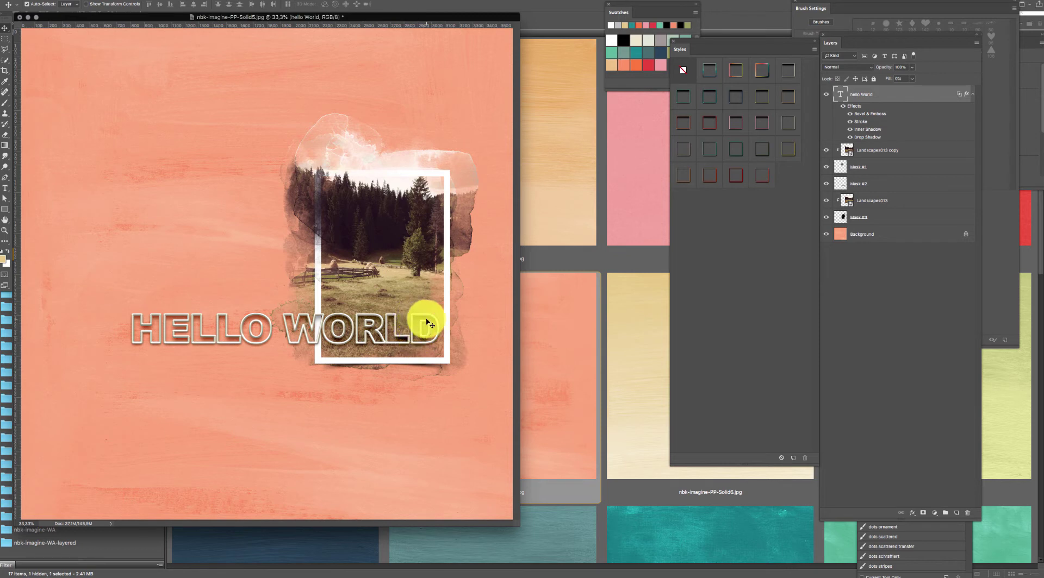
left_click(685, 100)
left_click(707, 100)
left_click(734, 98)
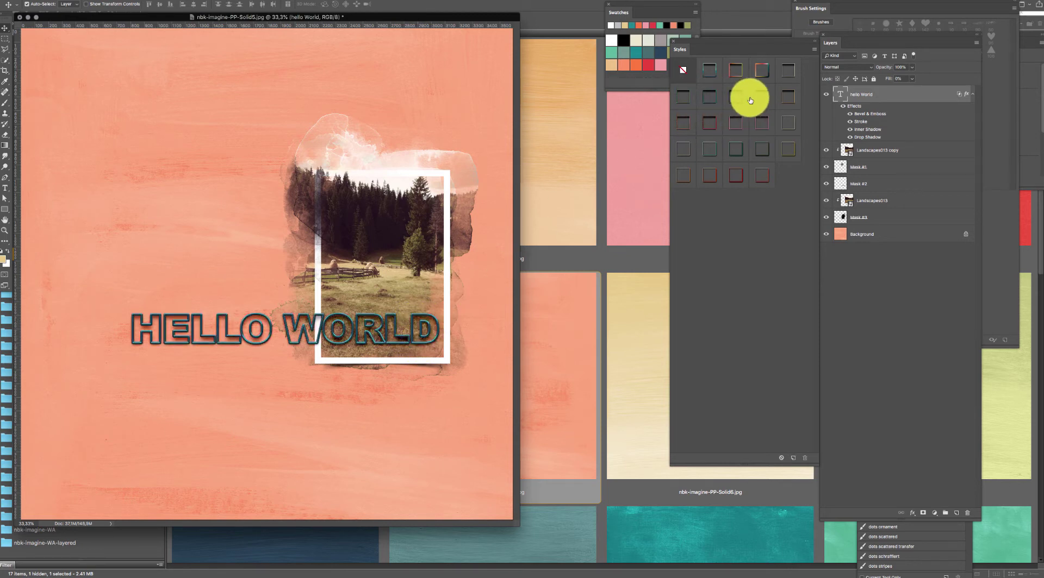
left_click(762, 98)
left_click(786, 121)
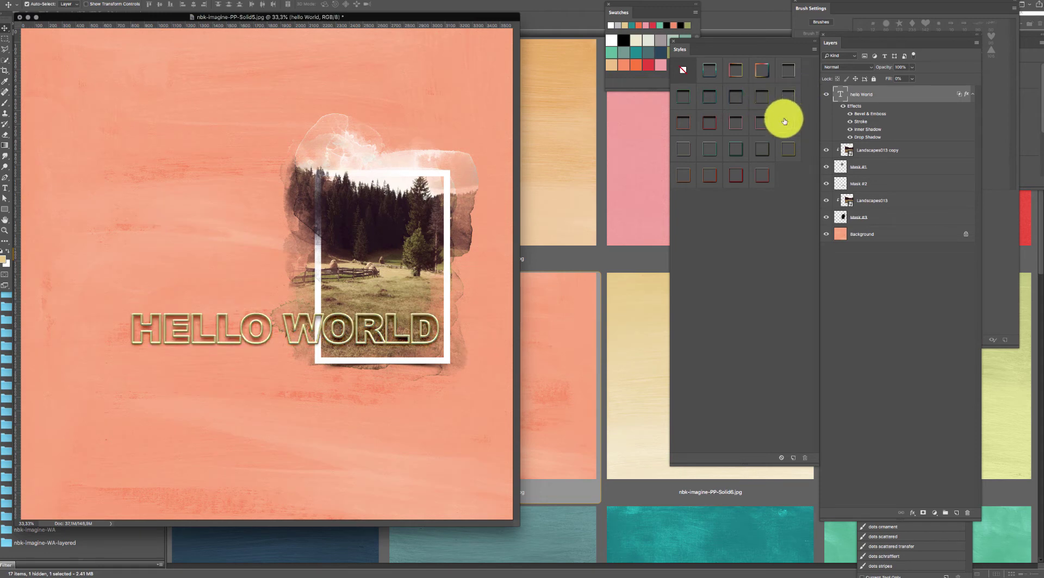
- Apply the remaining edge styles to the HELLO WORLD text one after another, ending with a red style from the last row
left_click(766, 116)
left_click(735, 119)
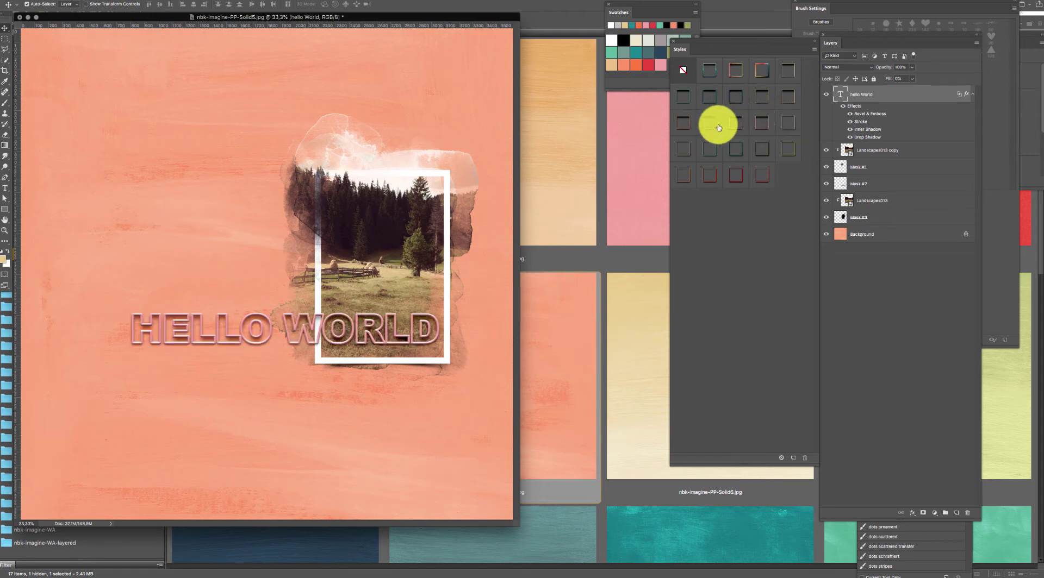
left_click(718, 124)
left_click(683, 124)
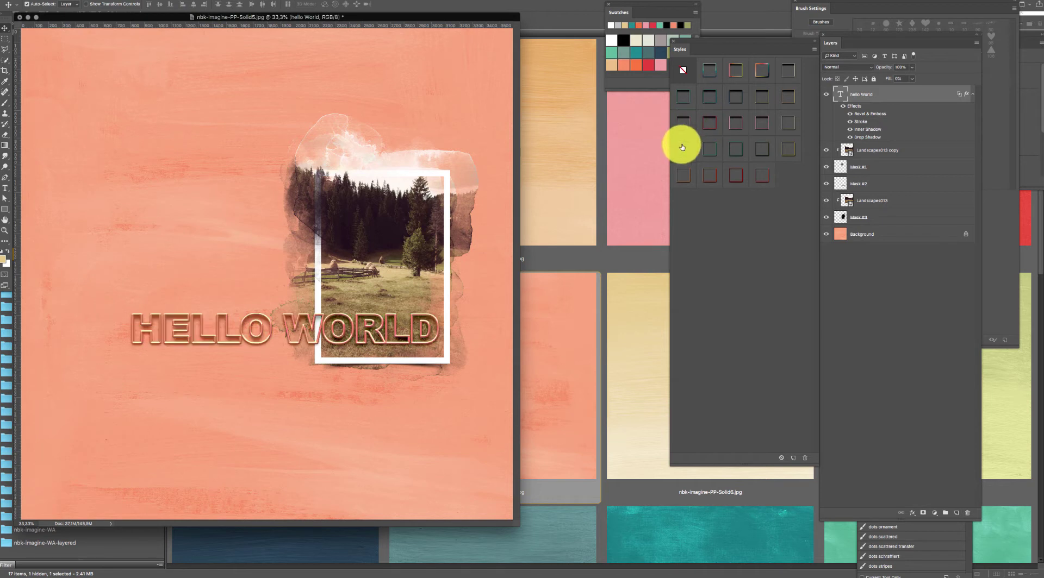
left_click(681, 149)
left_click(708, 151)
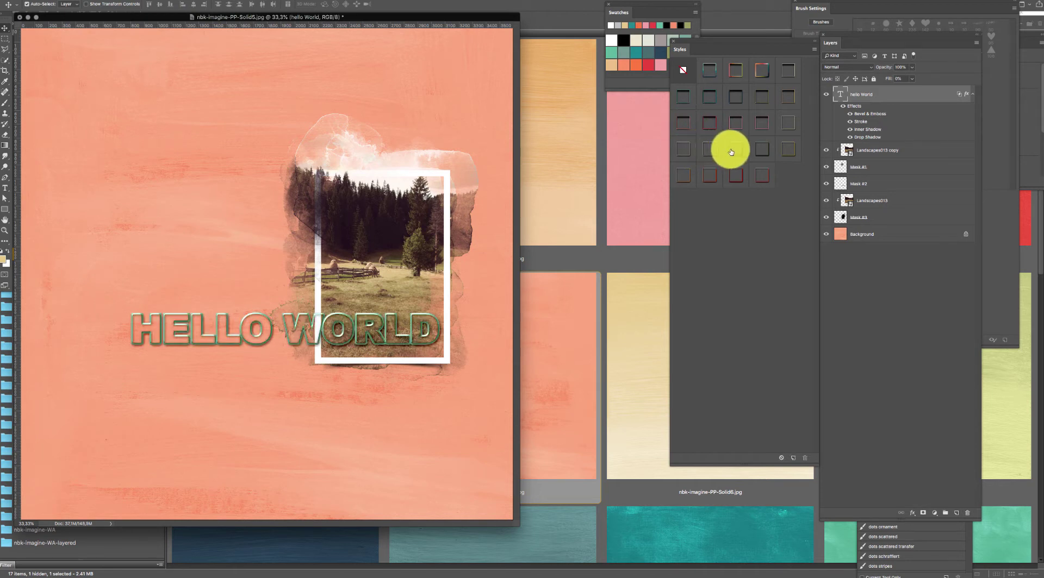
left_click(757, 152)
left_click(764, 150)
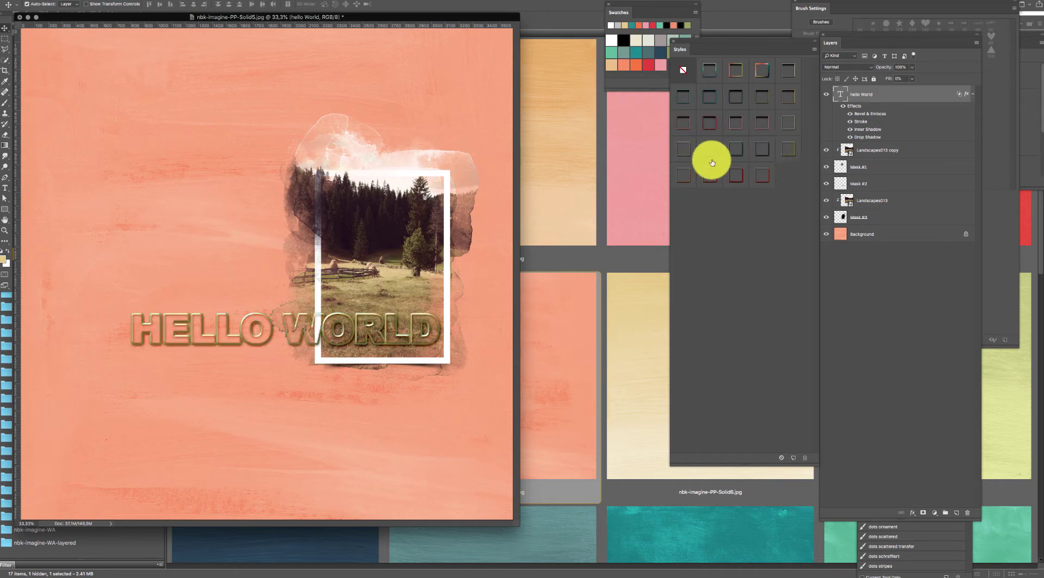
left_click(786, 149)
left_click(690, 174)
left_click(734, 174)
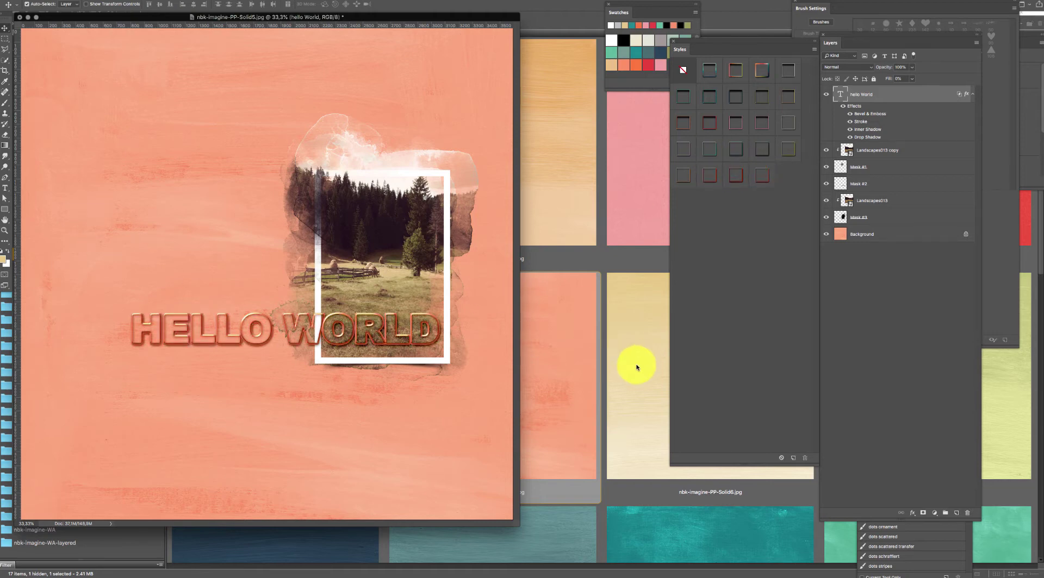
- Switch to Adobe Bridge and view the nbk-imagine-PT-Style-Edges folder followed by the nbk-imagine-PT-Style-foil folder
left_click(629, 401)
left_click(629, 401)
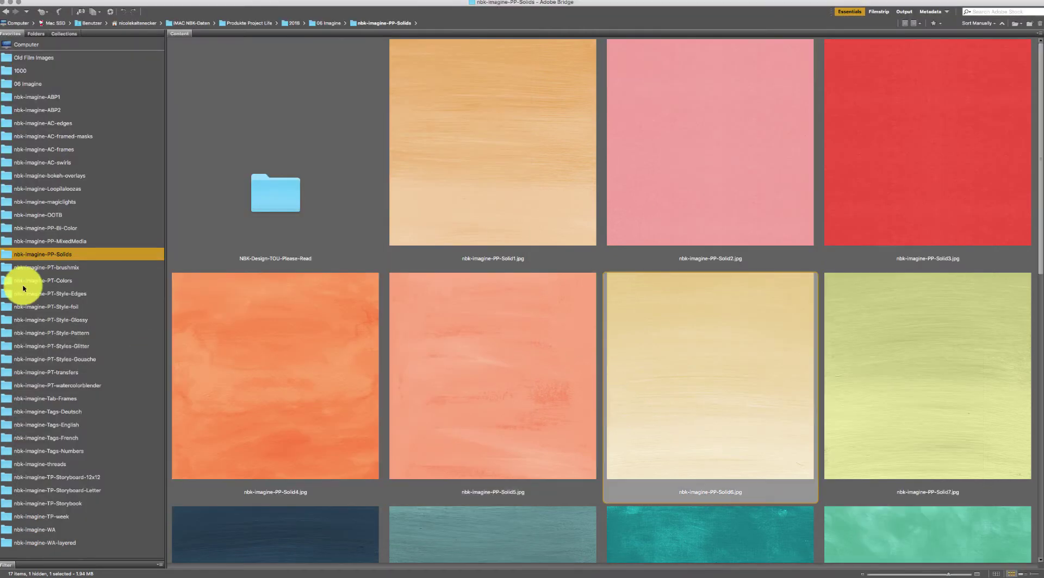
left_click(82, 295)
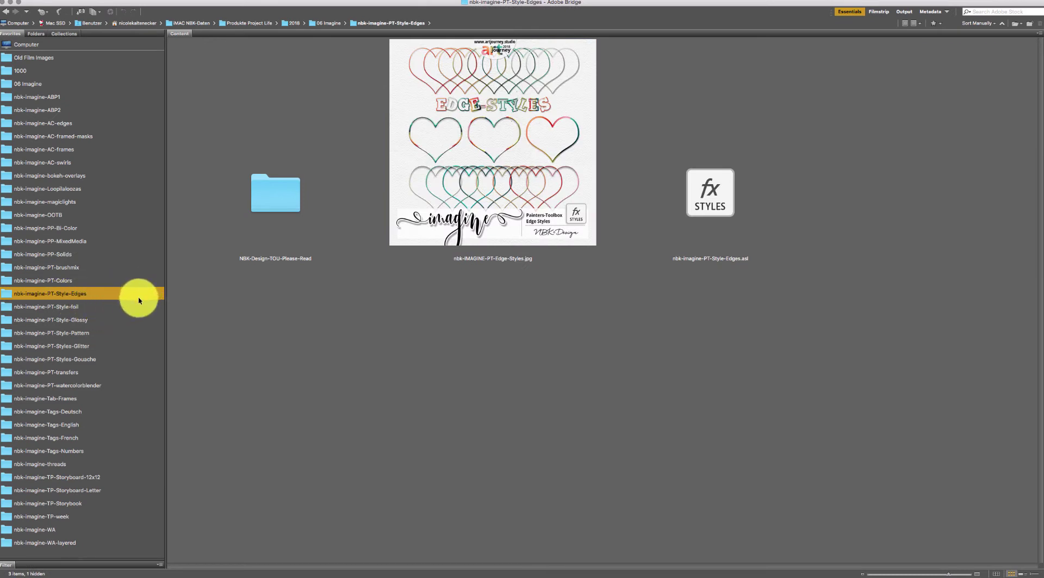
left_click(85, 308)
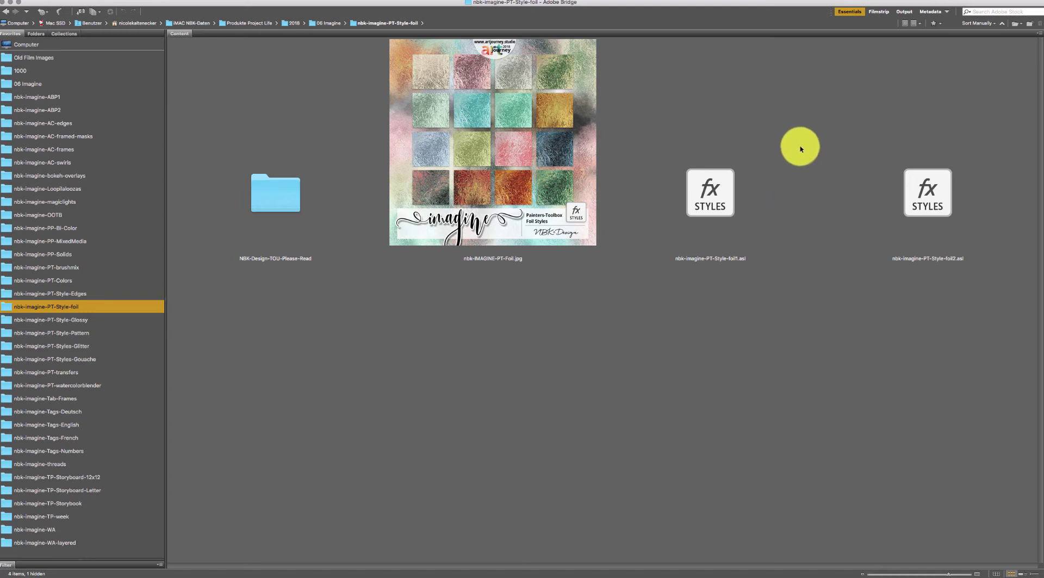
- Load the foil style files nbk-imagine-PT-Style-foil1.asl and nbk-imagine-PT-Style-foil2.asl into Photoshop
left_click(718, 199)
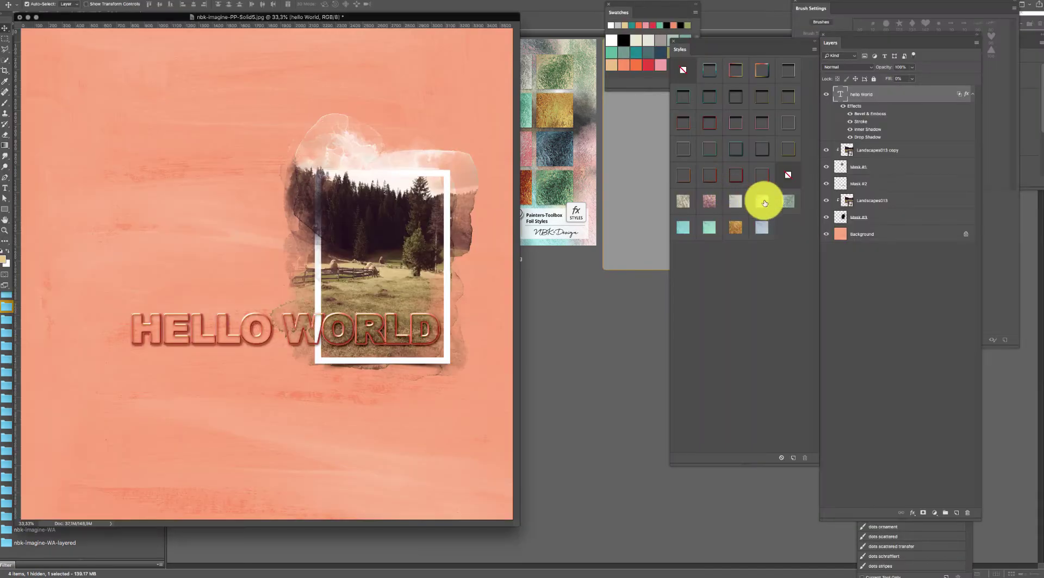
left_click(623, 341)
left_click(926, 196)
double_click(926, 196)
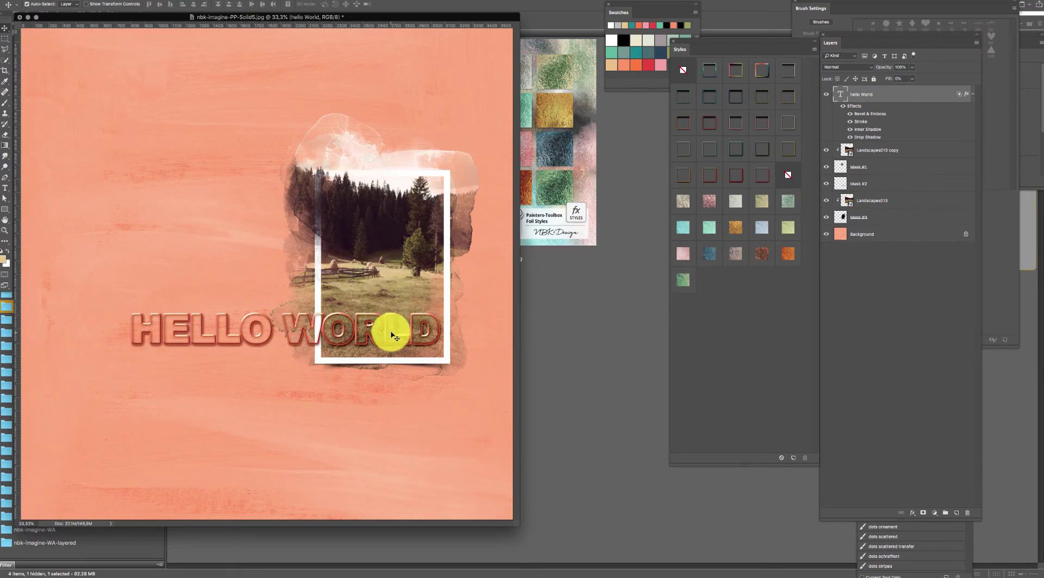
- Move the HELLO WORLD text slightly left and apply the cream foil style to it
left_click_drag(392, 329, 382, 337)
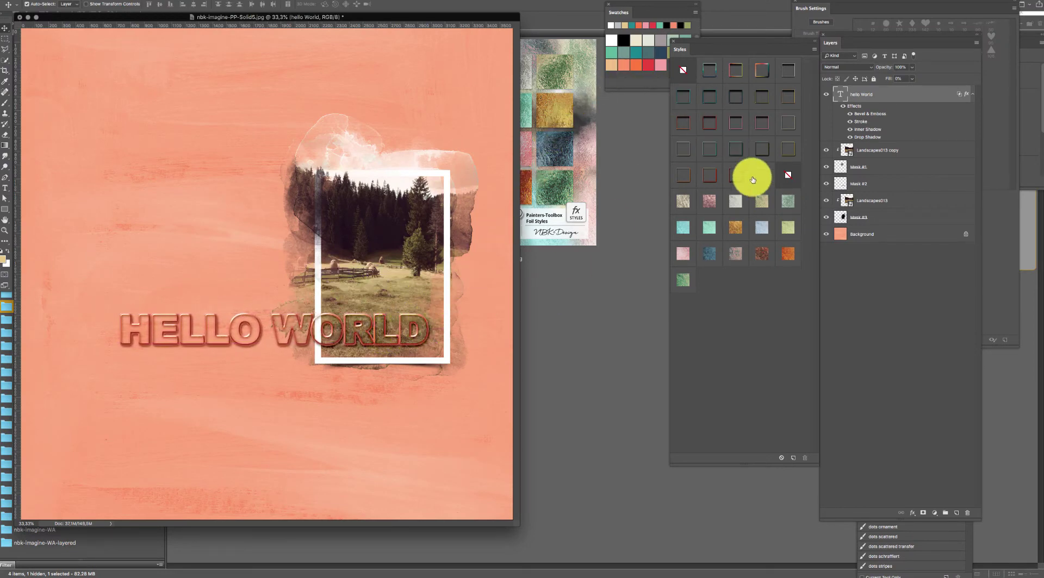
left_click(686, 202)
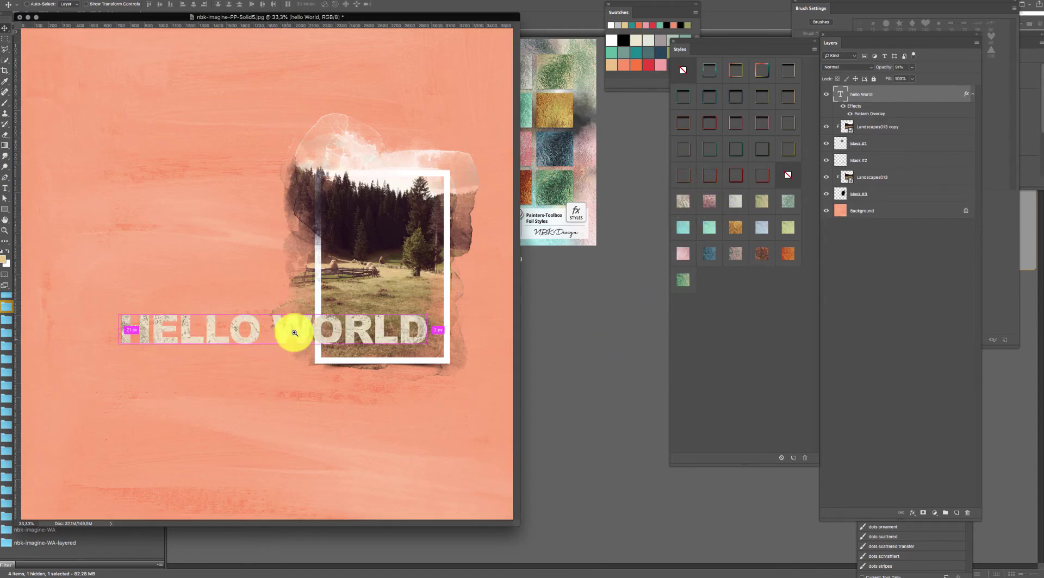
left_click_drag(287, 339, 324, 305)
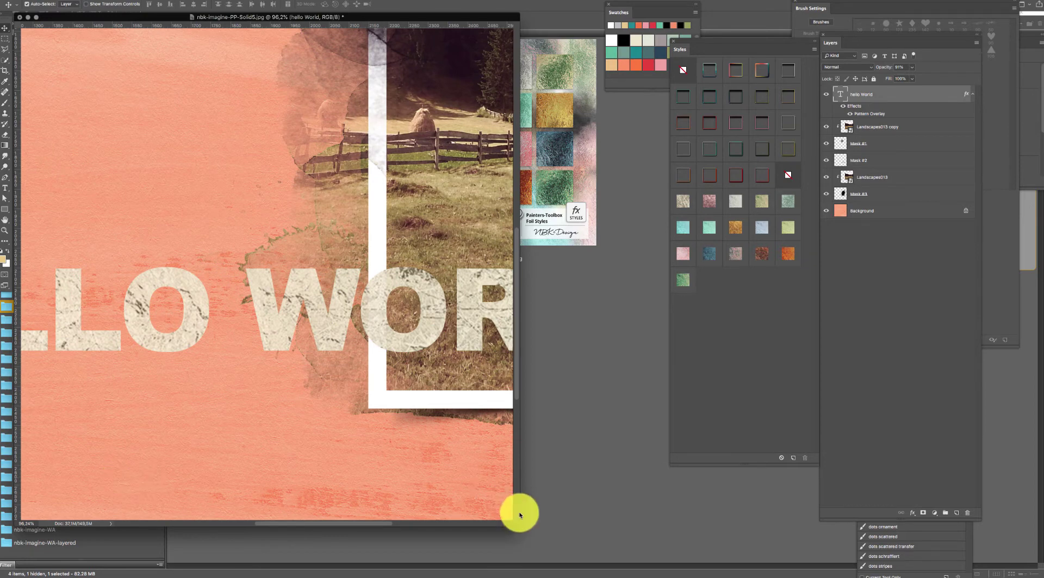
left_click_drag(516, 523, 655, 573)
key("space")
left_click_drag(522, 317, 538, 274)
key("ctrl+r")
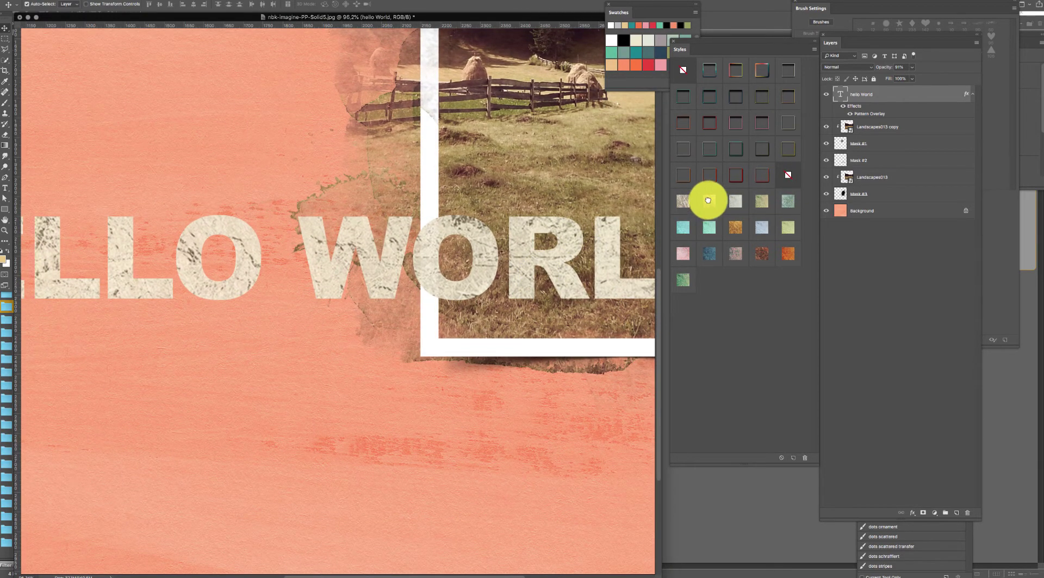
- Shift the HELLO WORLD text left and slightly down while applying the rose, silver, green, mint, turquoise, aqua-green and gold foil styles in turn
left_click(714, 195)
left_click_drag(571, 251, 489, 272)
left_click(734, 200)
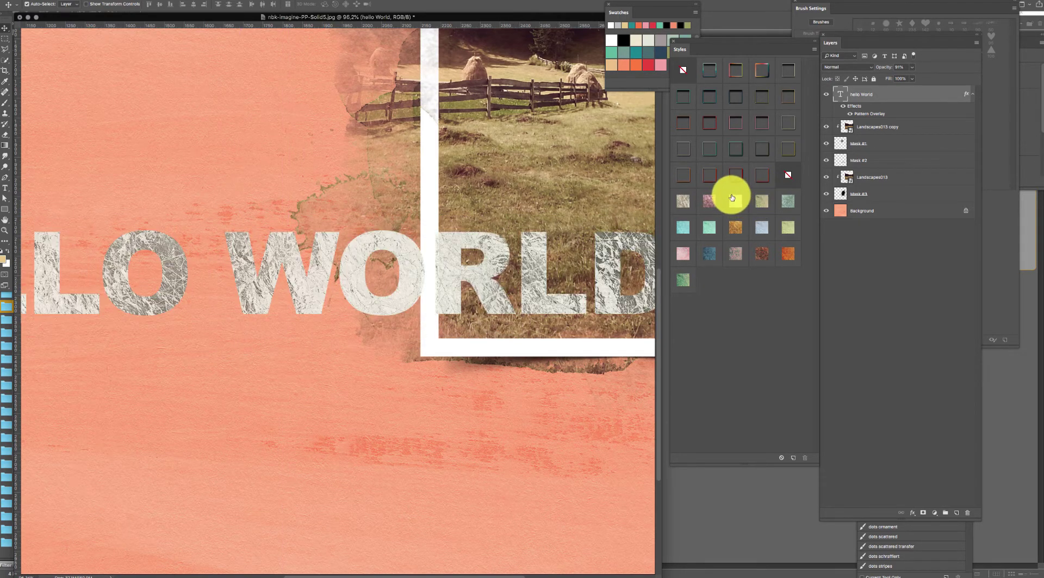
left_click(786, 202)
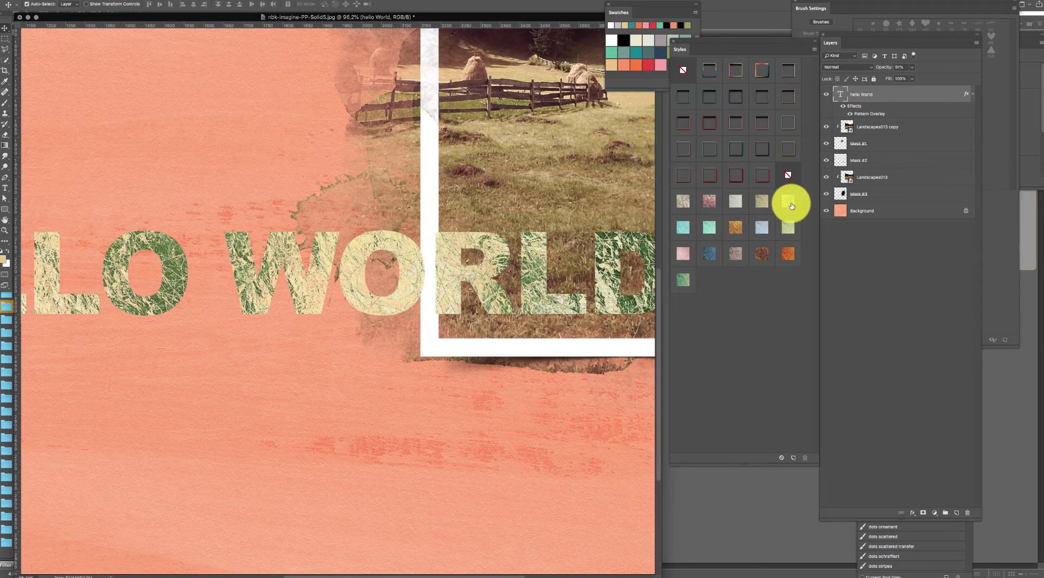
left_click(786, 203)
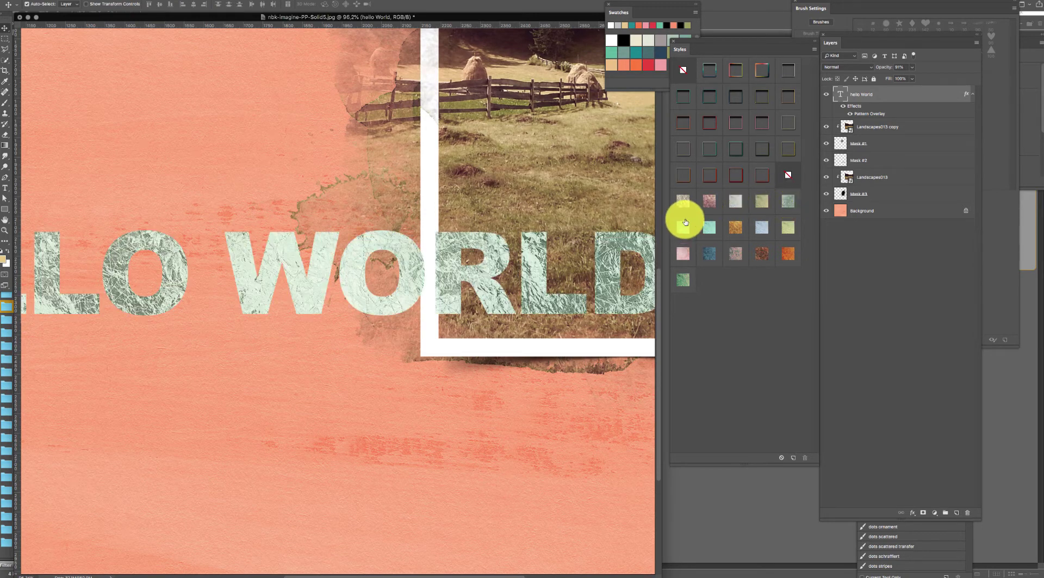
left_click(684, 221)
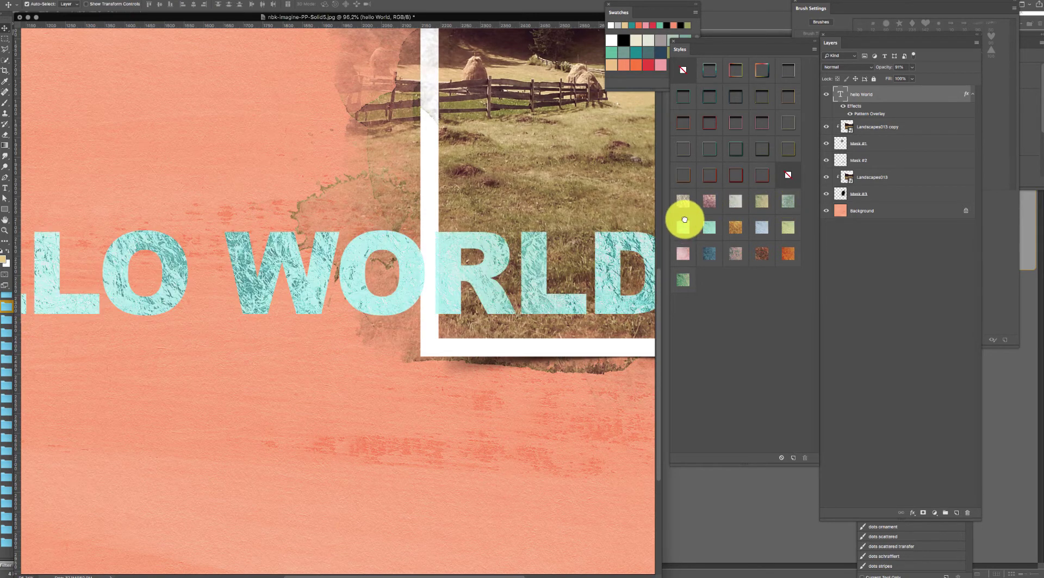
left_click(713, 229)
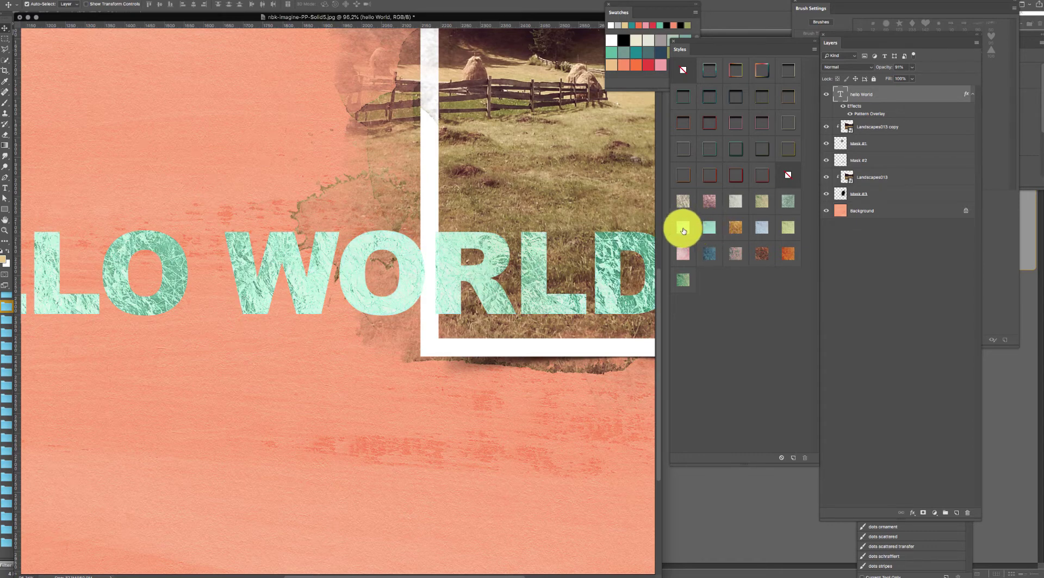
left_click(734, 227)
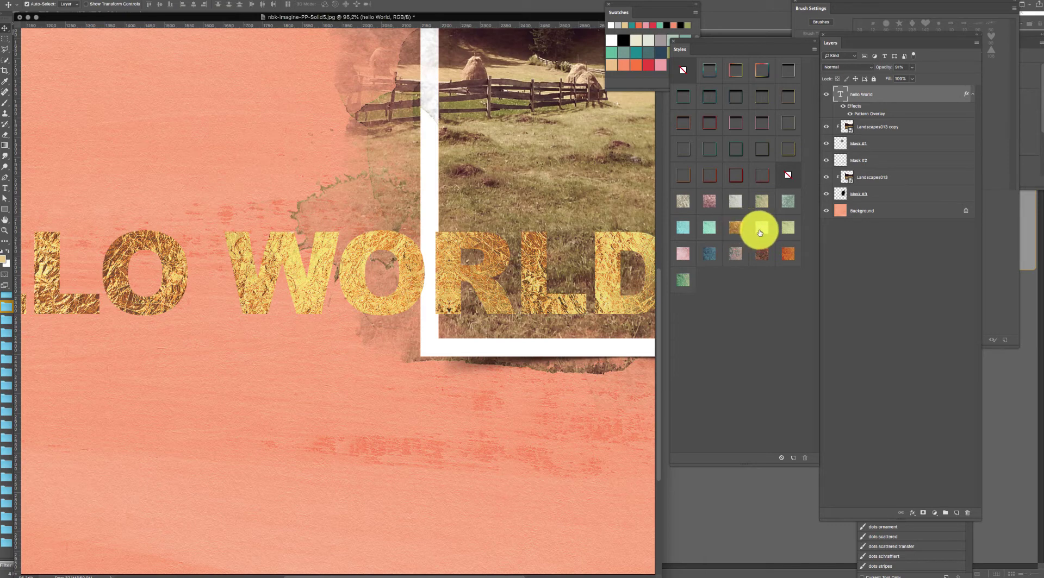
- Alternate the HELLO WORLD text between the light yellow-green foil and the cream-and-green foil to compare the two styles
left_click(761, 228)
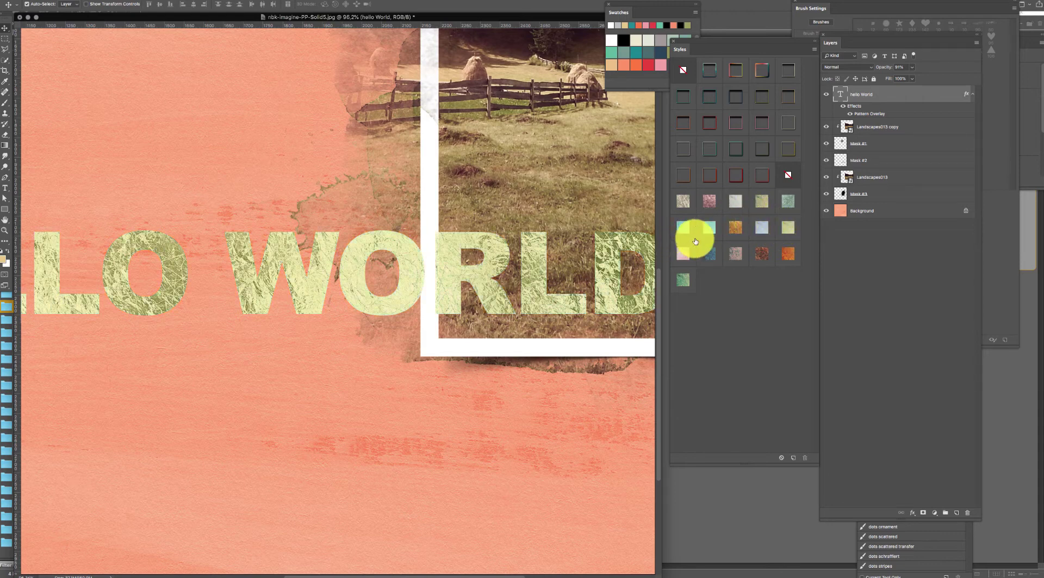
left_click(763, 203)
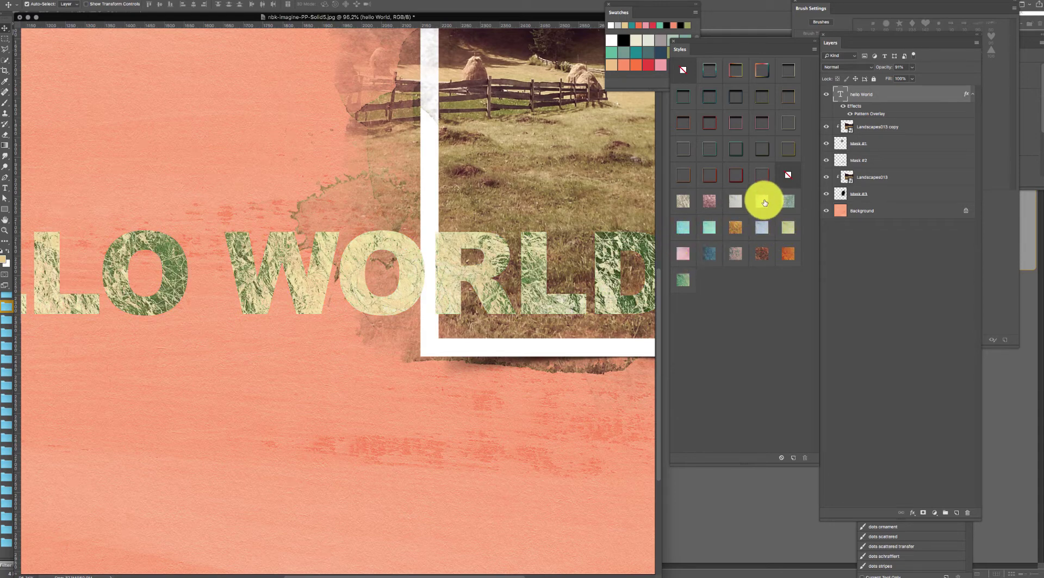
left_click(790, 227)
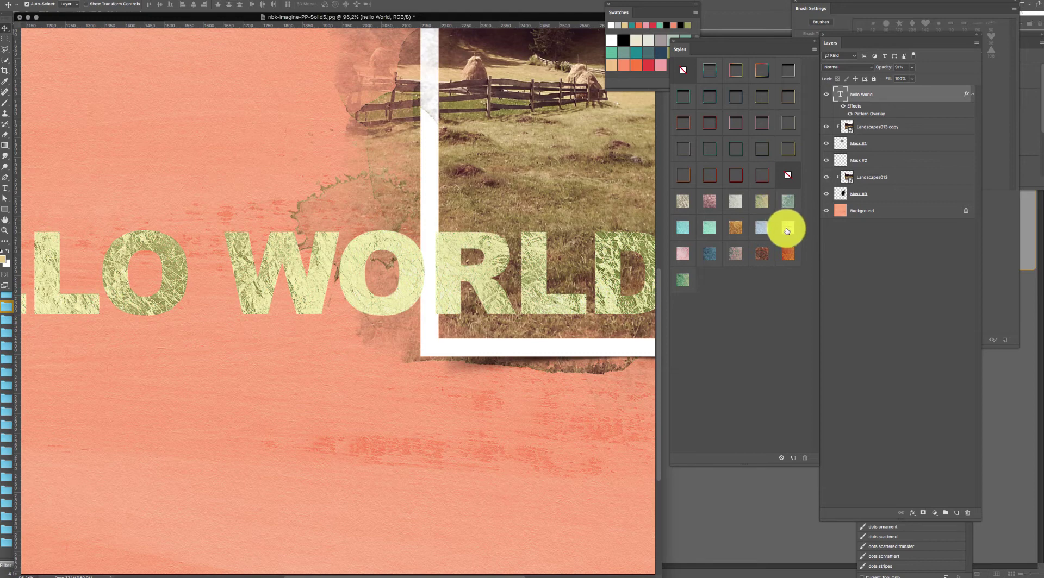
left_click(764, 206)
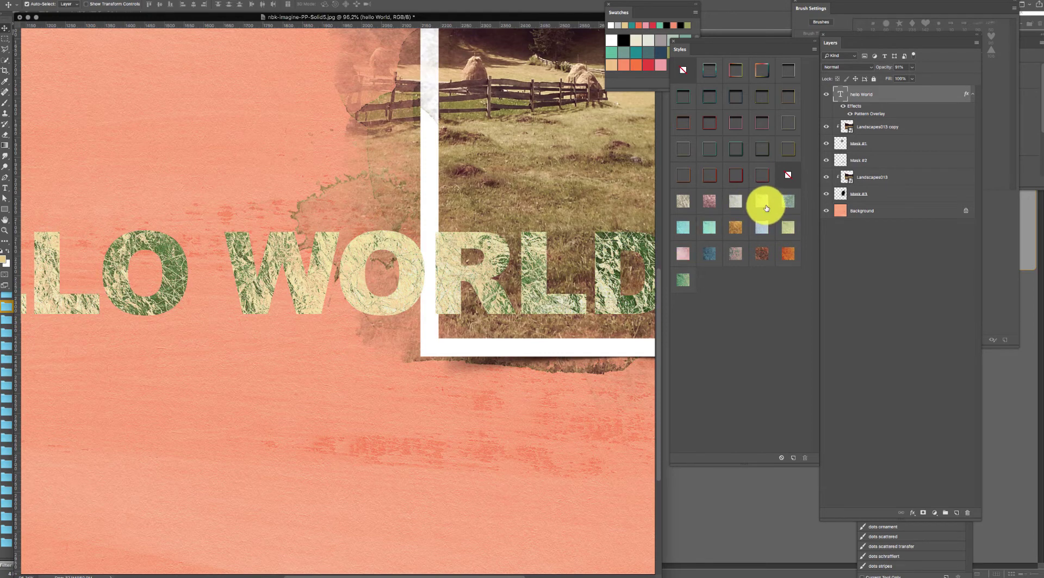
- Apply the pink, blue, grey, red-gold, orange and deep green foil styles to the HELLO WORLD text one after another
left_click(682, 253)
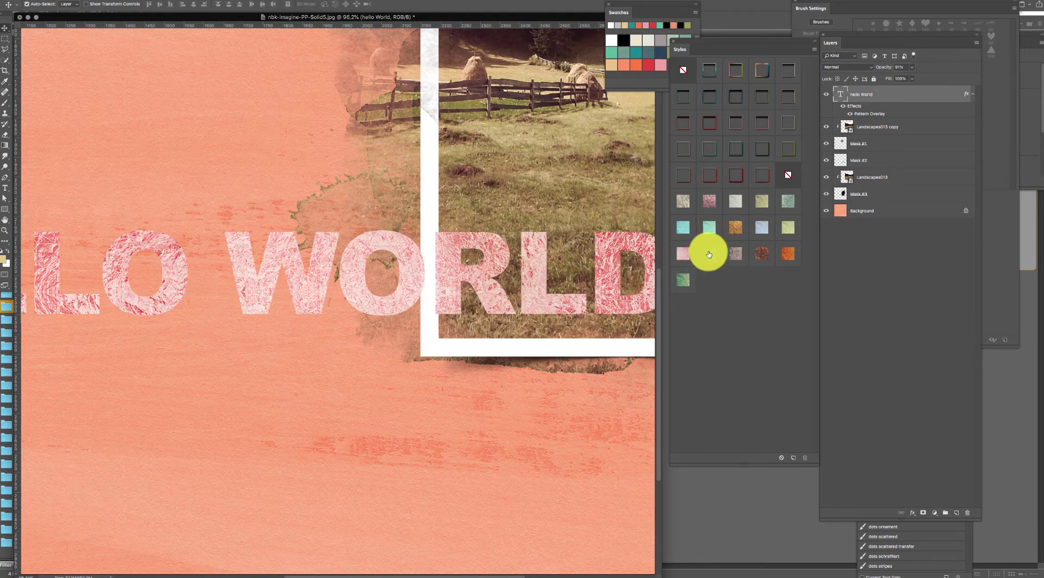
left_click(709, 253)
left_click(731, 254)
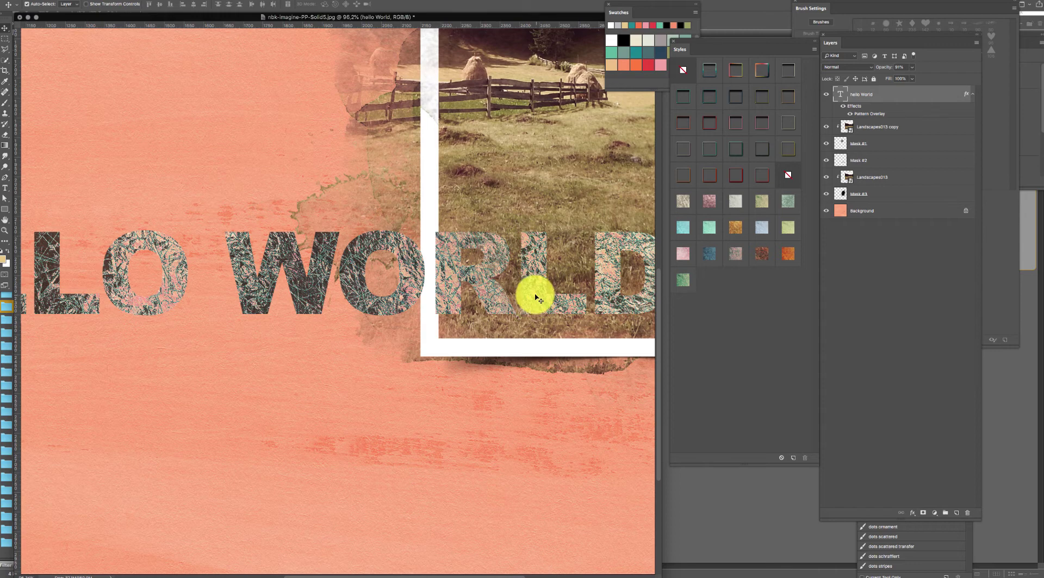
left_click(762, 254)
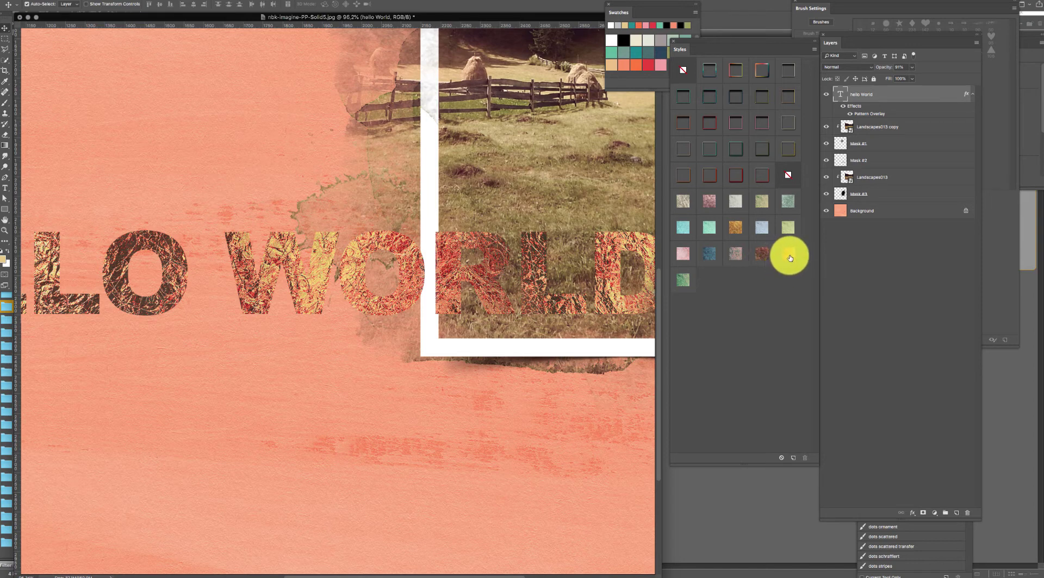
left_click(788, 255)
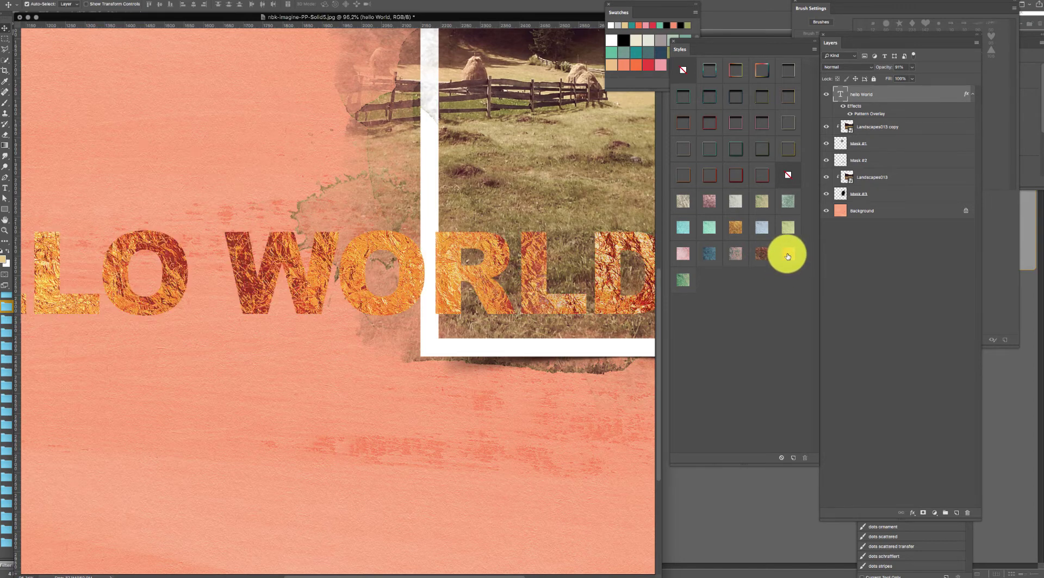
left_click(686, 282)
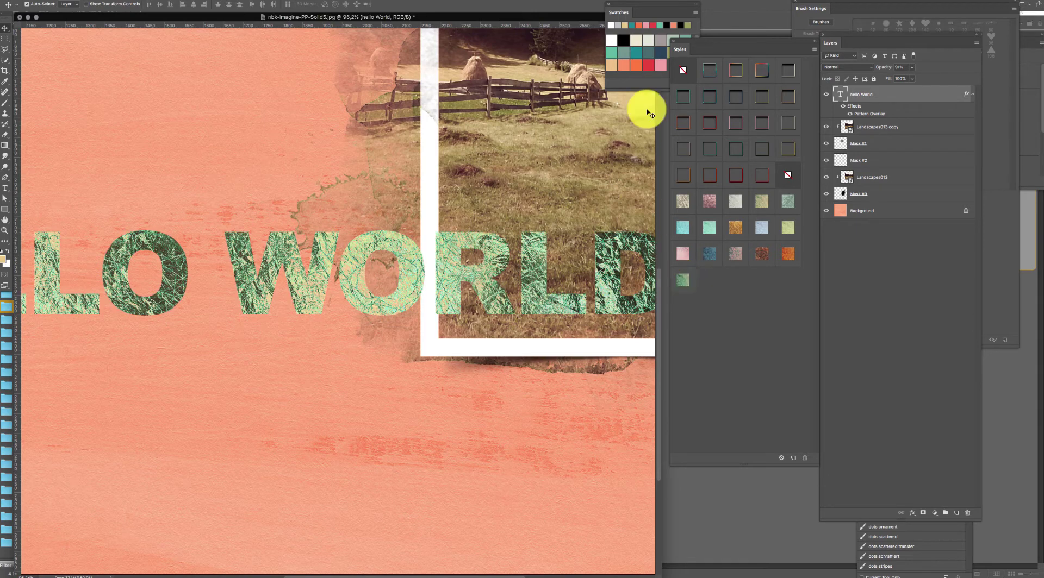
- Move the HELLO WORLD text slightly right and try several dark foil styles on it, ending with the red-gold one
key("ctrl+0")
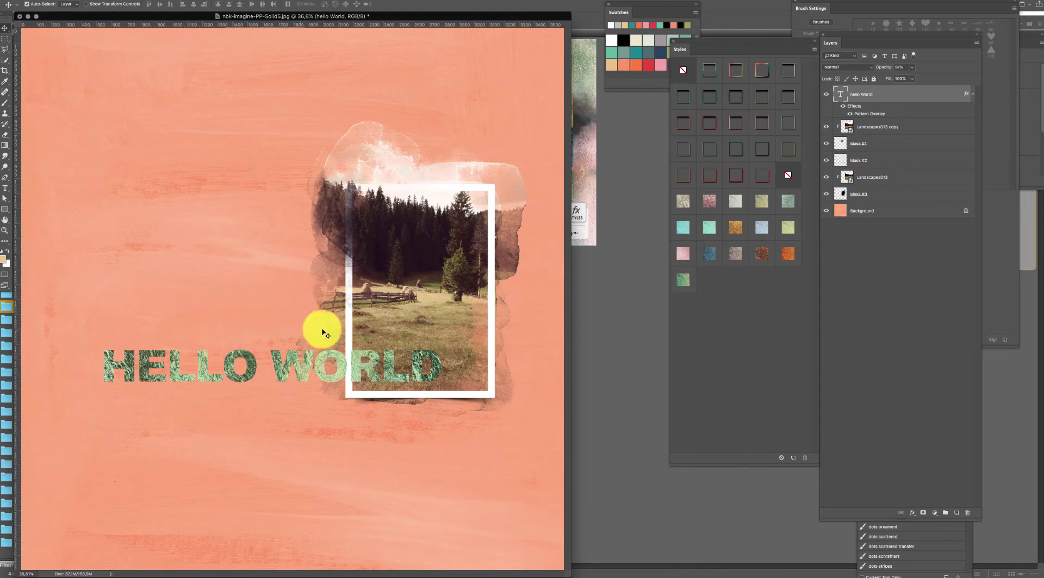
mouse_move(419, 373)
left_mouse_down()
mouse_move(443, 368)
mouse_move(438, 375)
left_mouse_up()
left_click(689, 277, "alt")
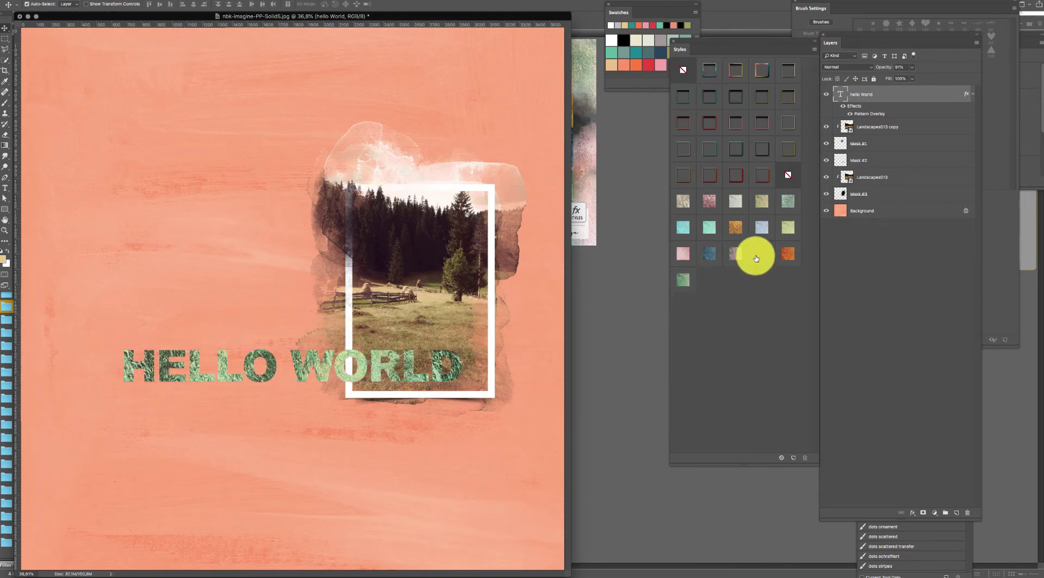
left_click(792, 255)
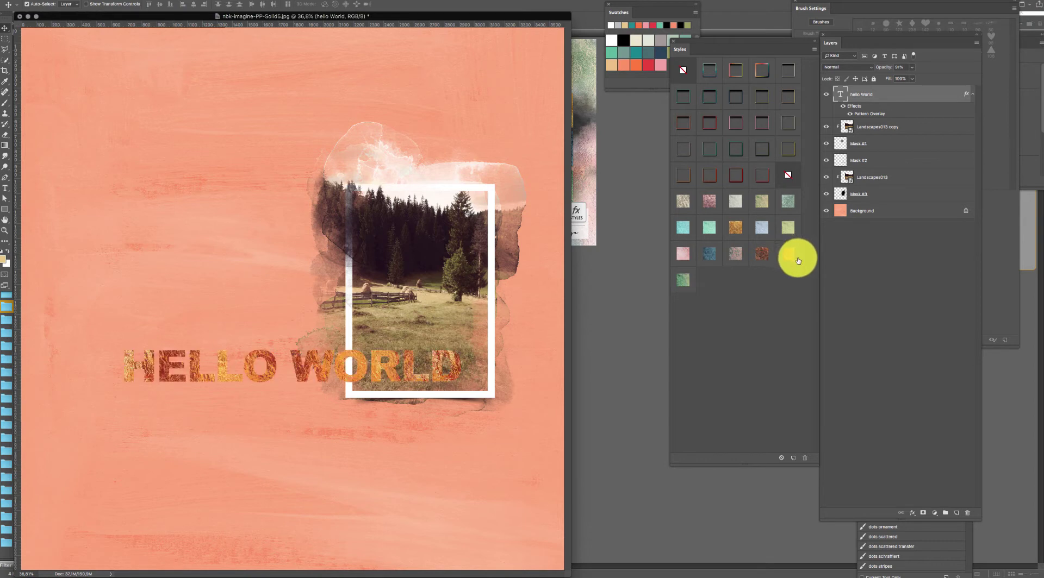
left_click(759, 253)
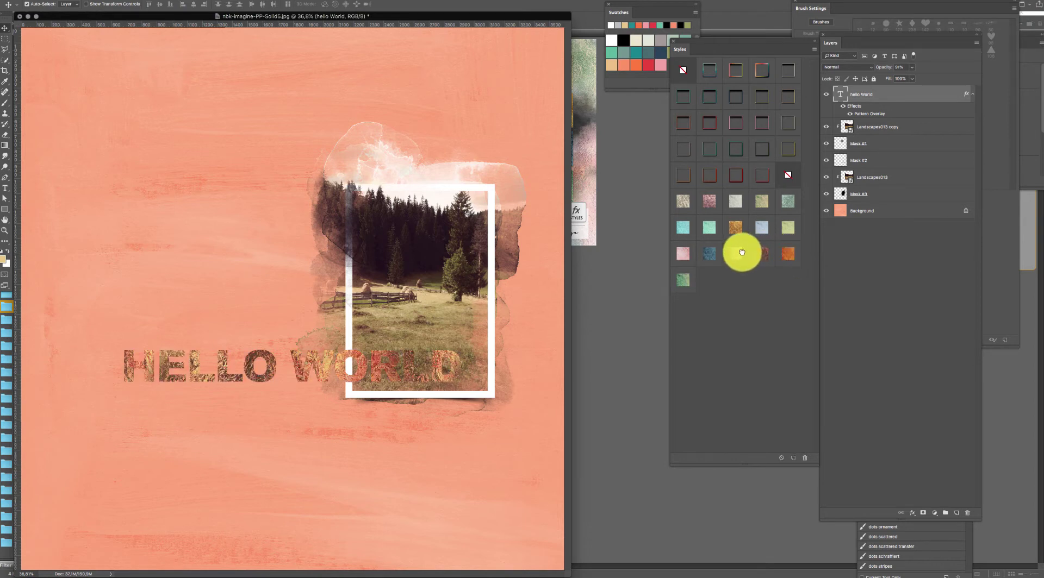
left_click(737, 252)
left_click(764, 254)
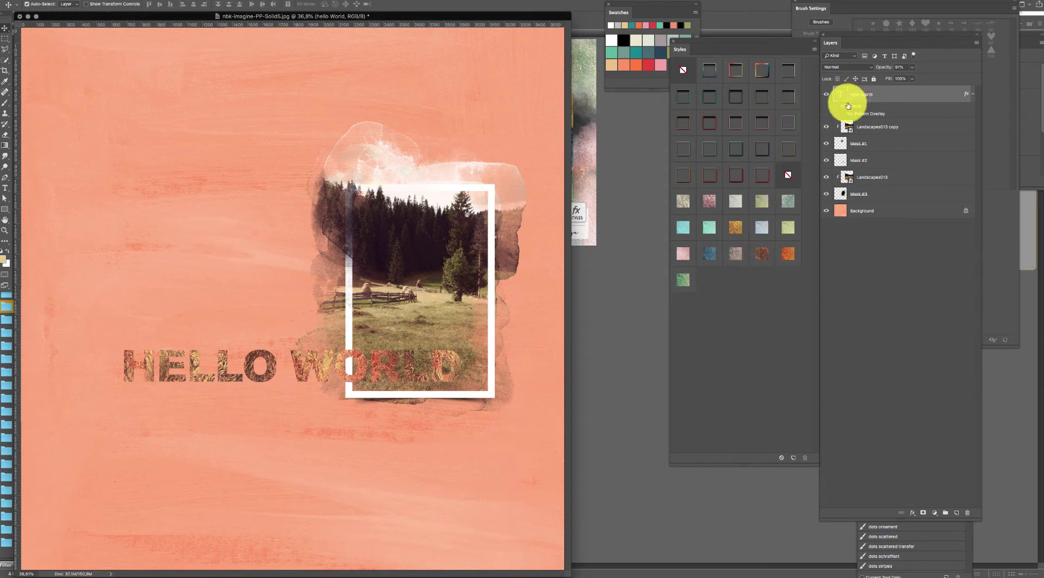
- Add a drop shadow to the HELLO WORLD text, setting its angle to 107° and increasing its distance so the letters lift off the paper
left_click_drag(847, 105, 907, 511)
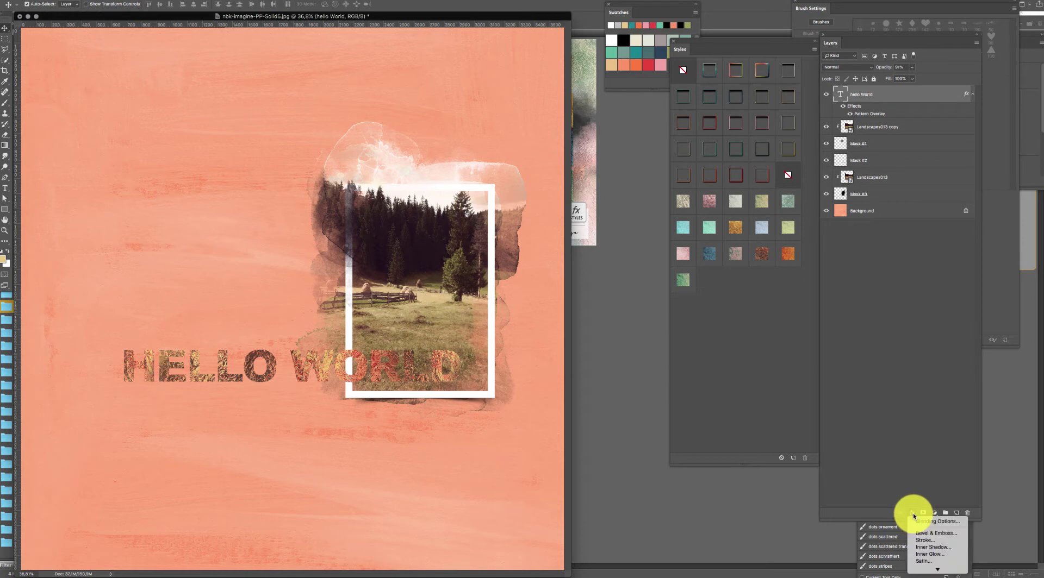
left_click(913, 513)
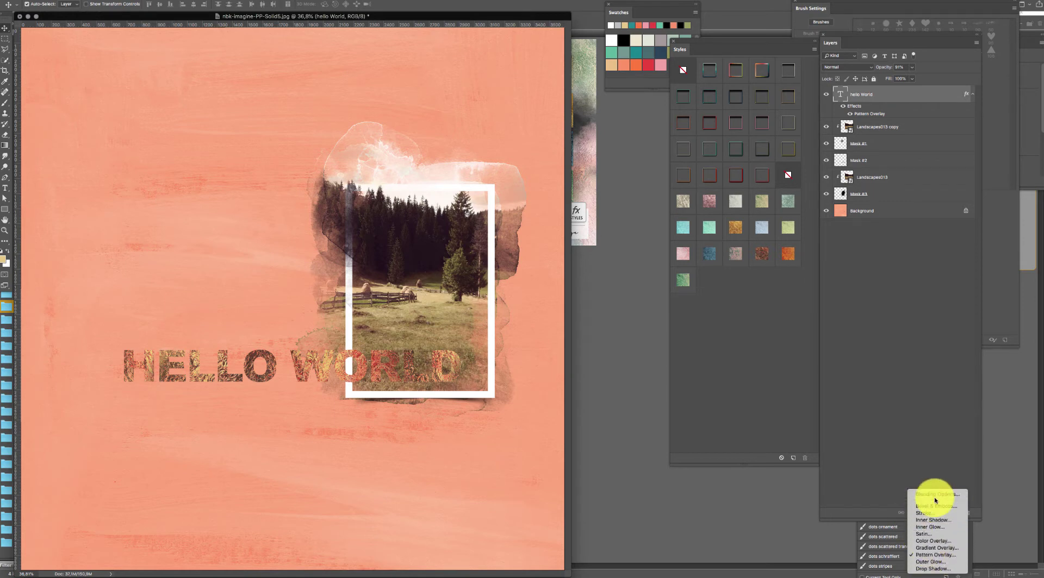
left_click(935, 570)
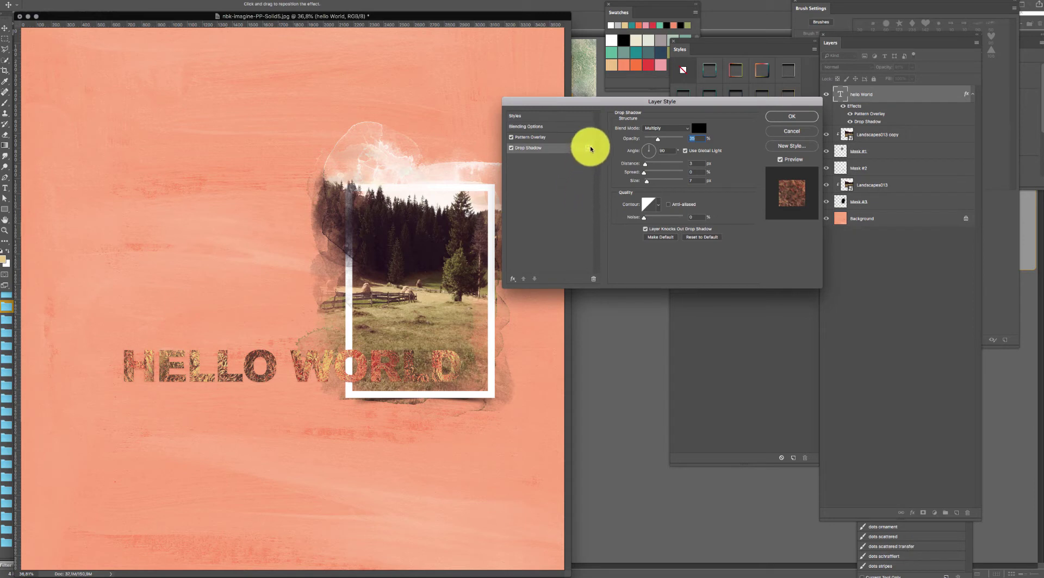
key("Tab")
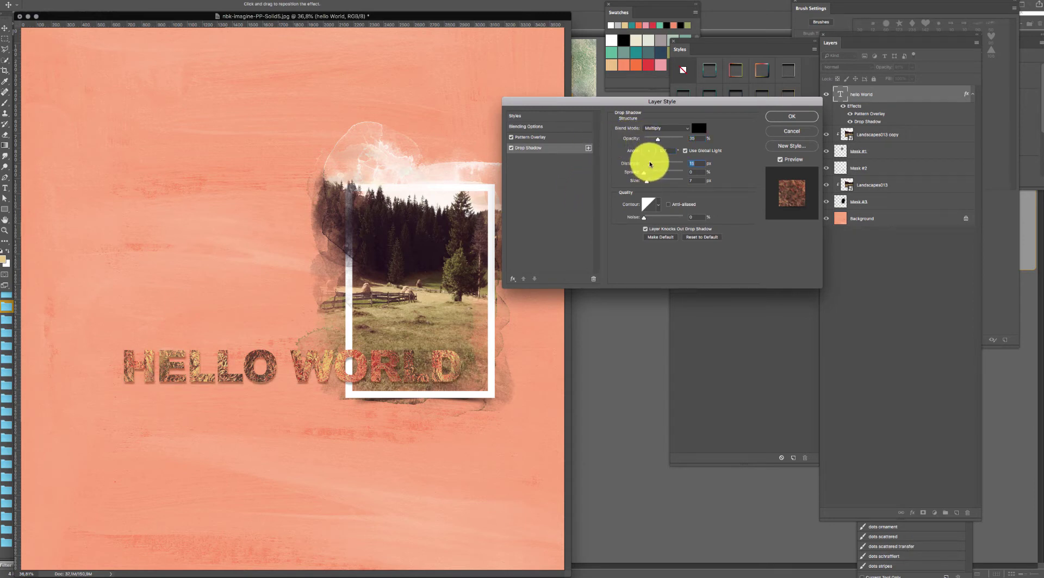
left_click_drag(648, 165, 648, 165)
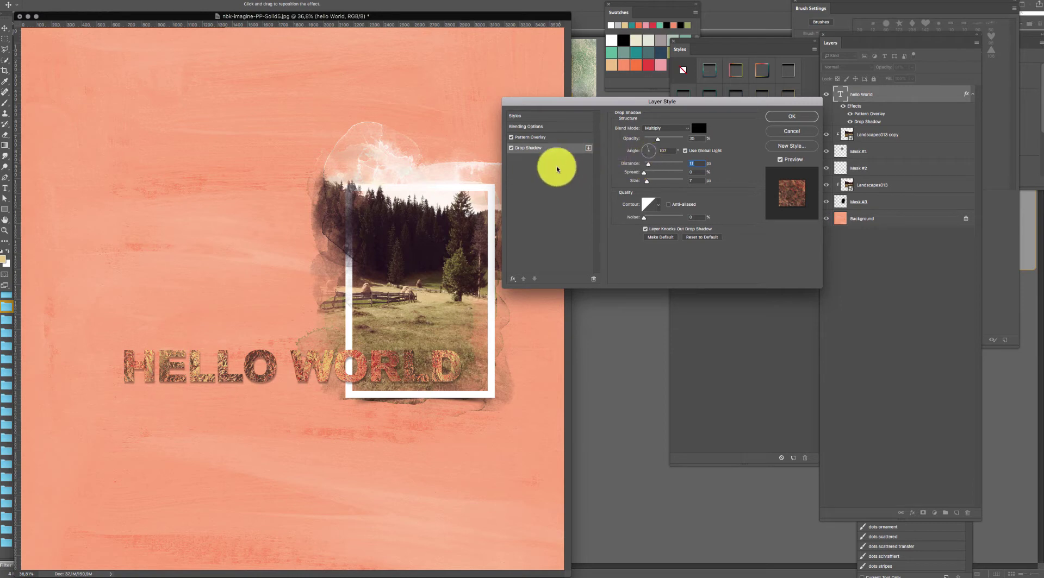
- Add a thin white stroke around the outside of the HELLO WORLD letters and accept the layer style
left_click(517, 280)
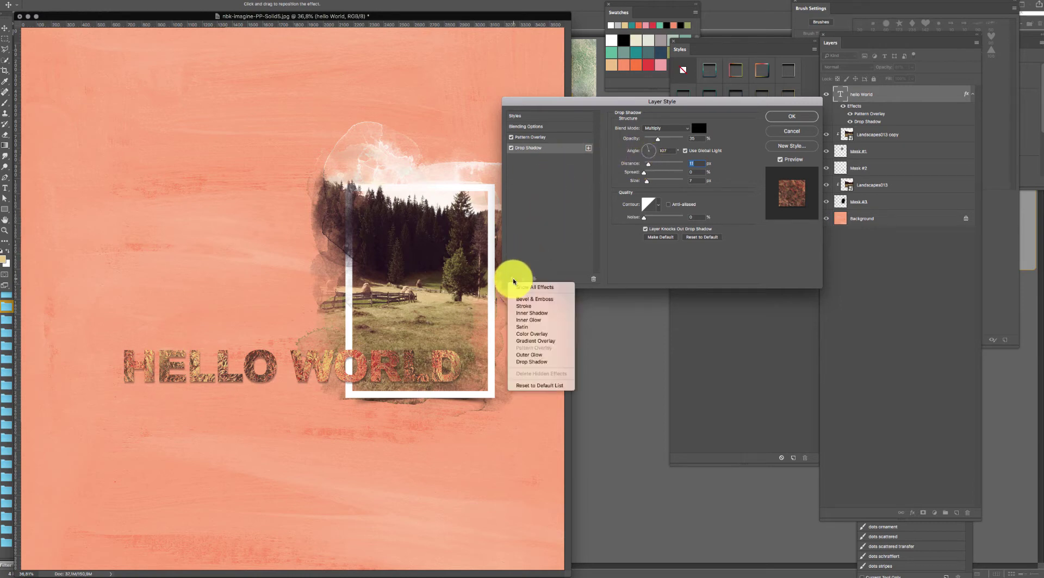
left_click(542, 306)
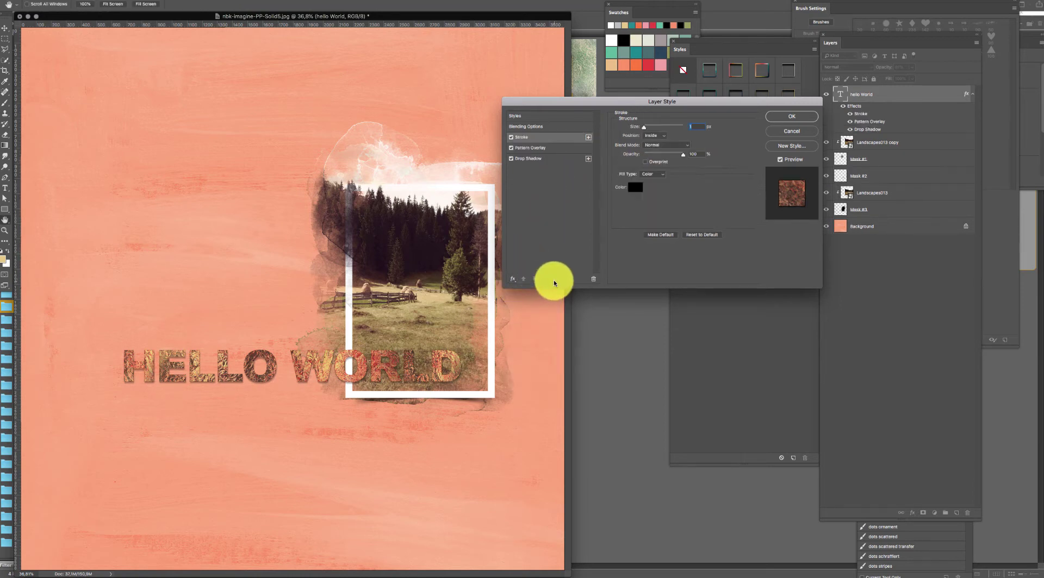
left_click(635, 187)
left_click_drag(500, 354, 457, 308)
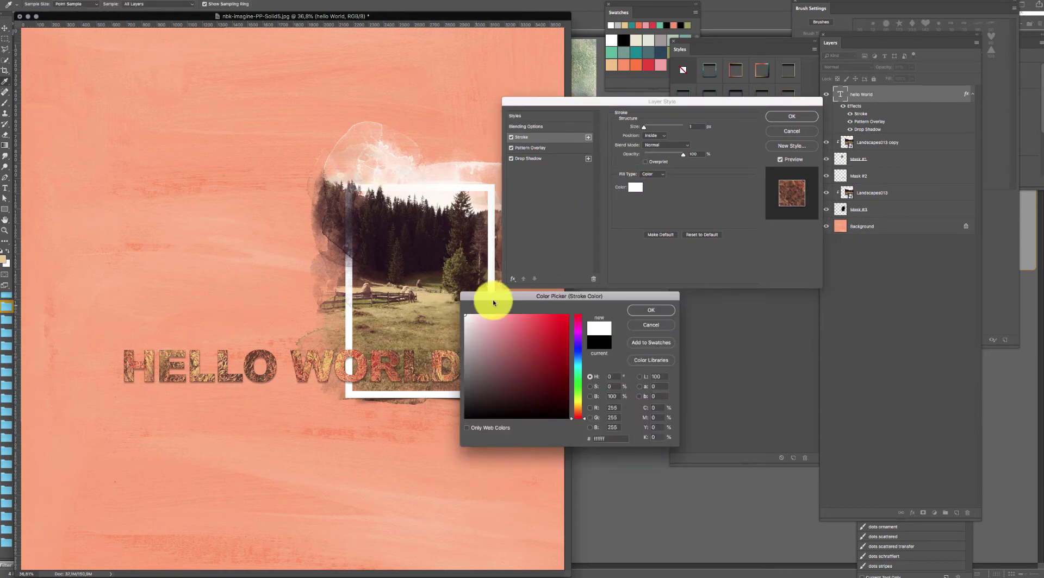
left_click(648, 309)
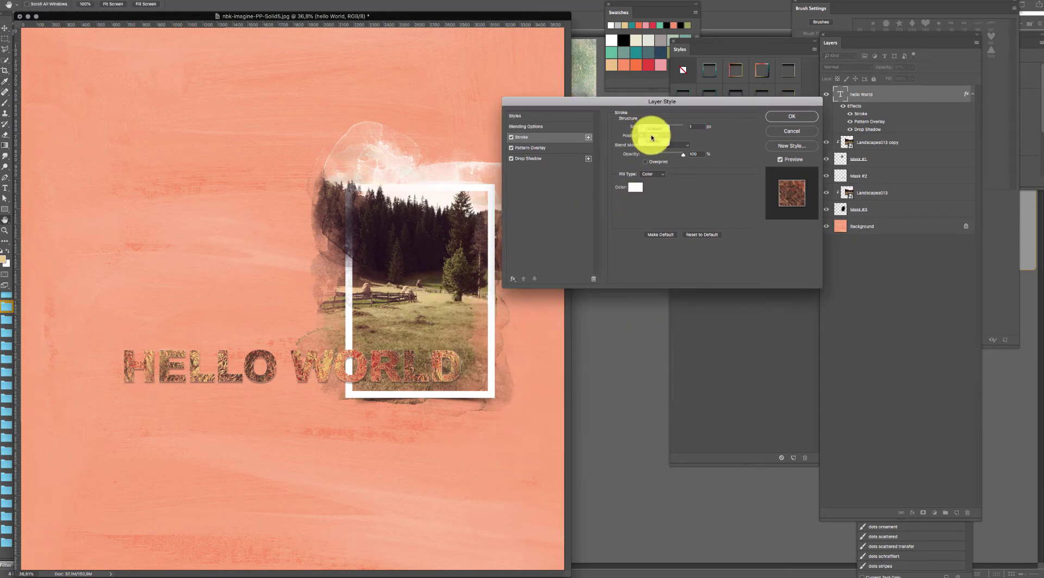
left_click_drag(644, 129, 648, 129)
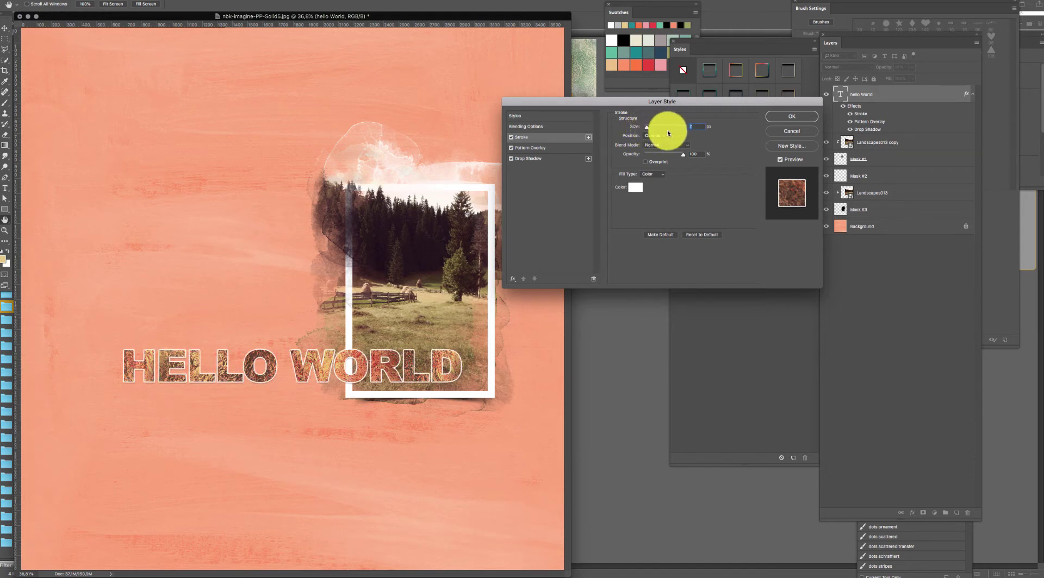
left_click(792, 115)
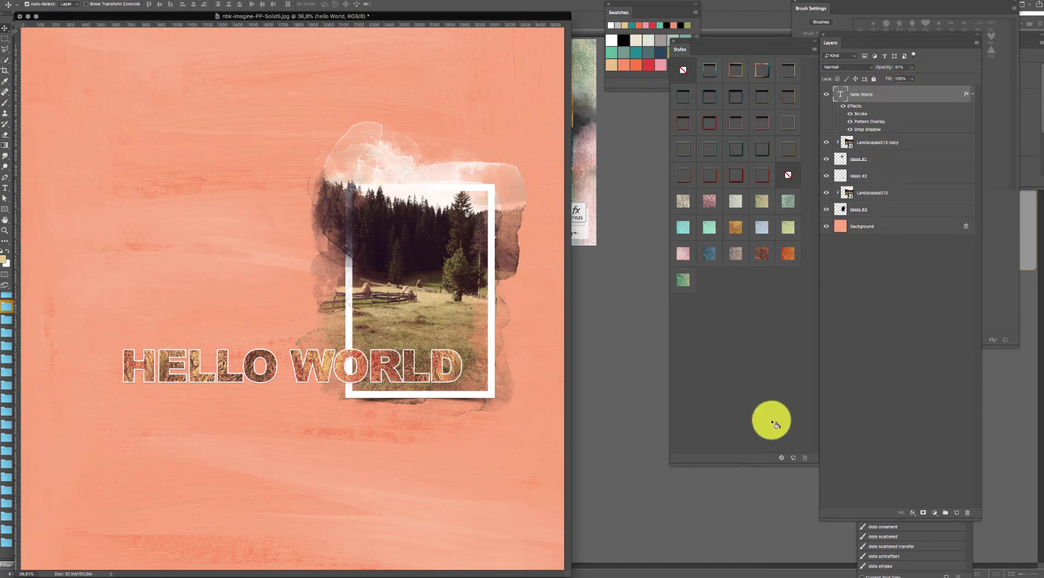
- Save the text's current effects as a new style preset named "nbk-imagine-style foil new"
left_click(792, 457)
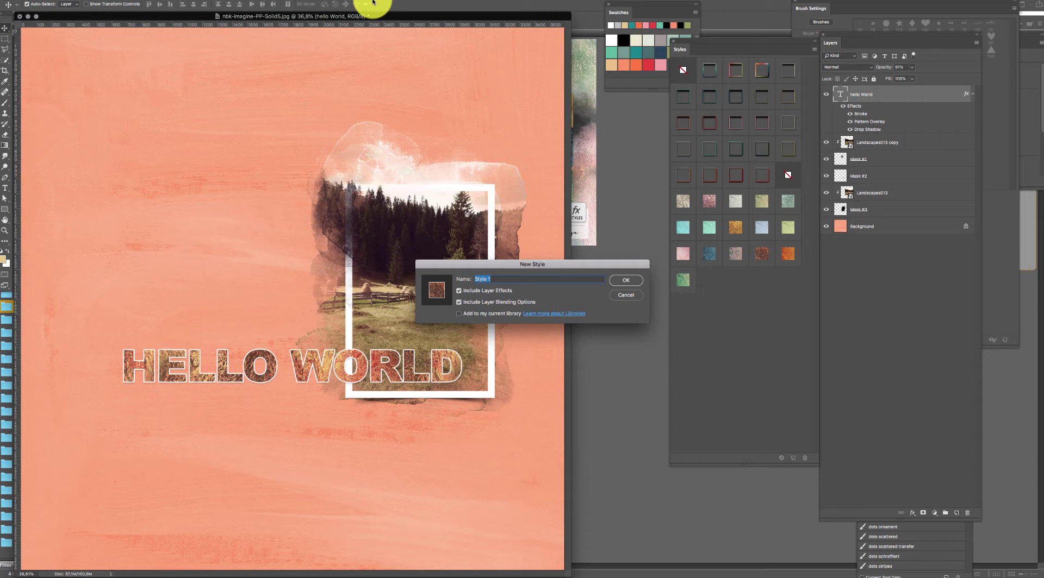
type("nbk-imagine-s")
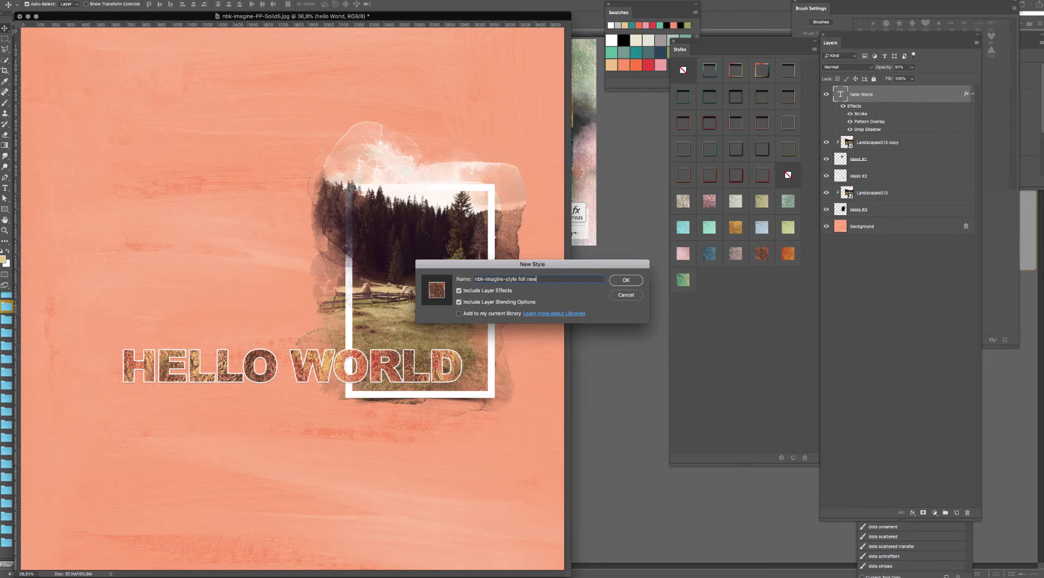
key("Return")
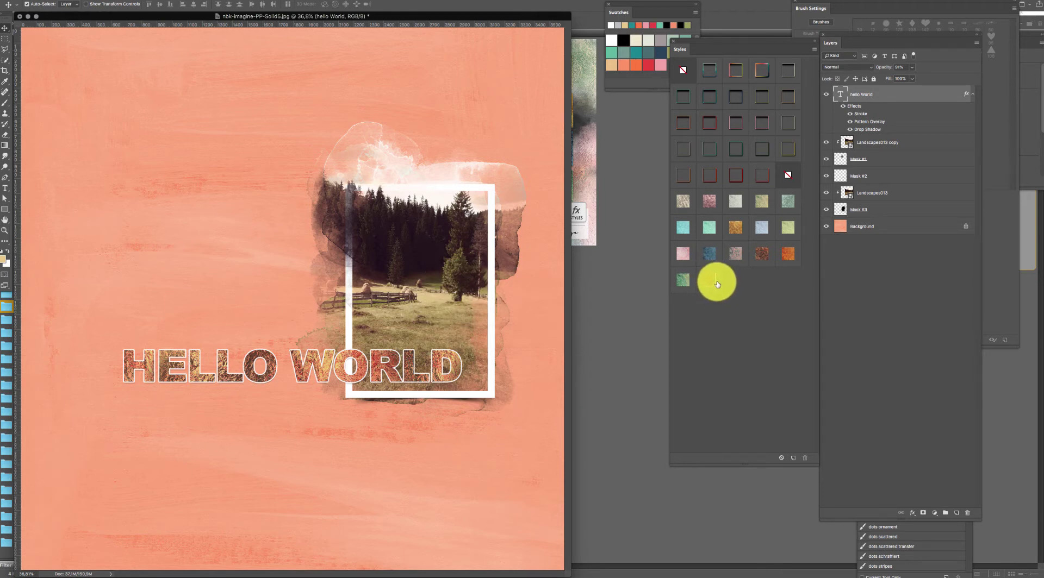
right_click(708, 280)
left_click(711, 281)
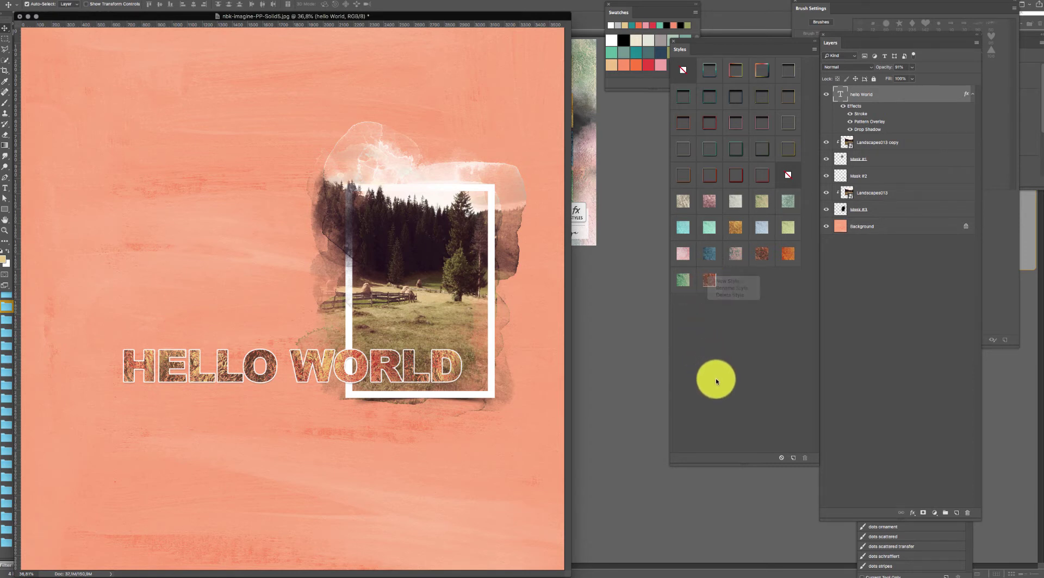
left_click(631, 295)
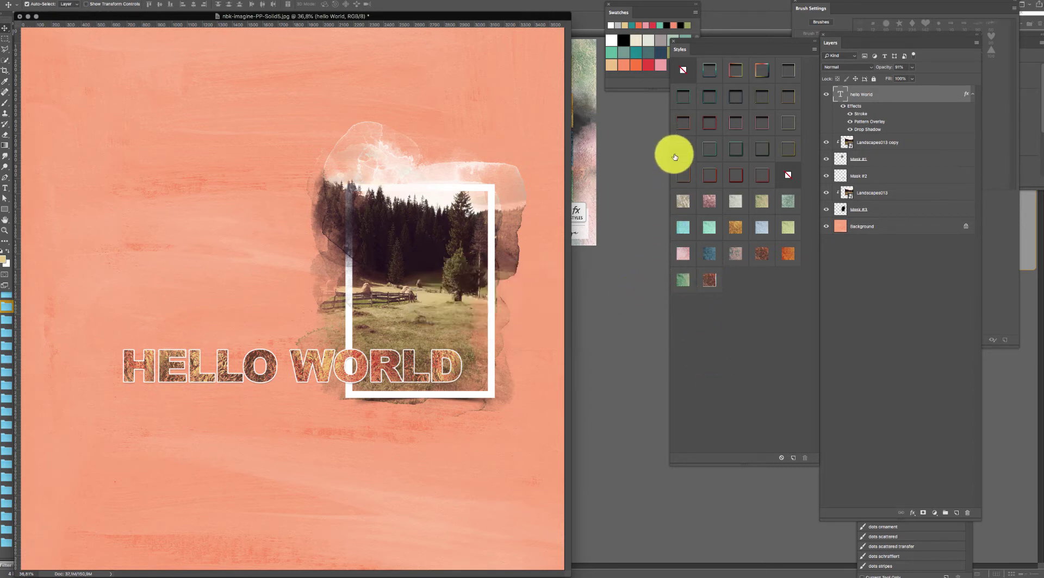
left_click(54, 1)
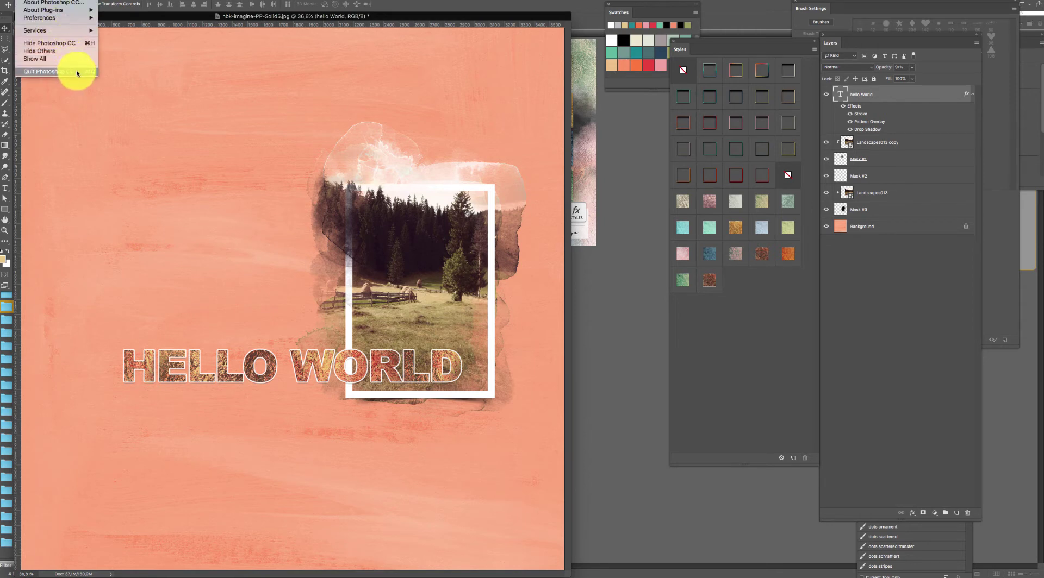
left_click(221, 42)
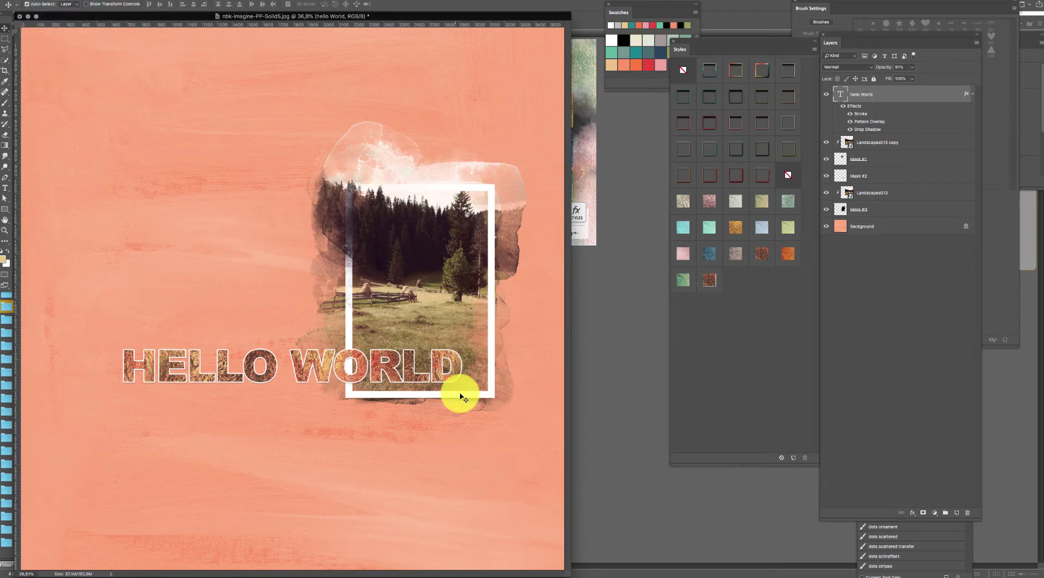
mouse_move(436, 577)
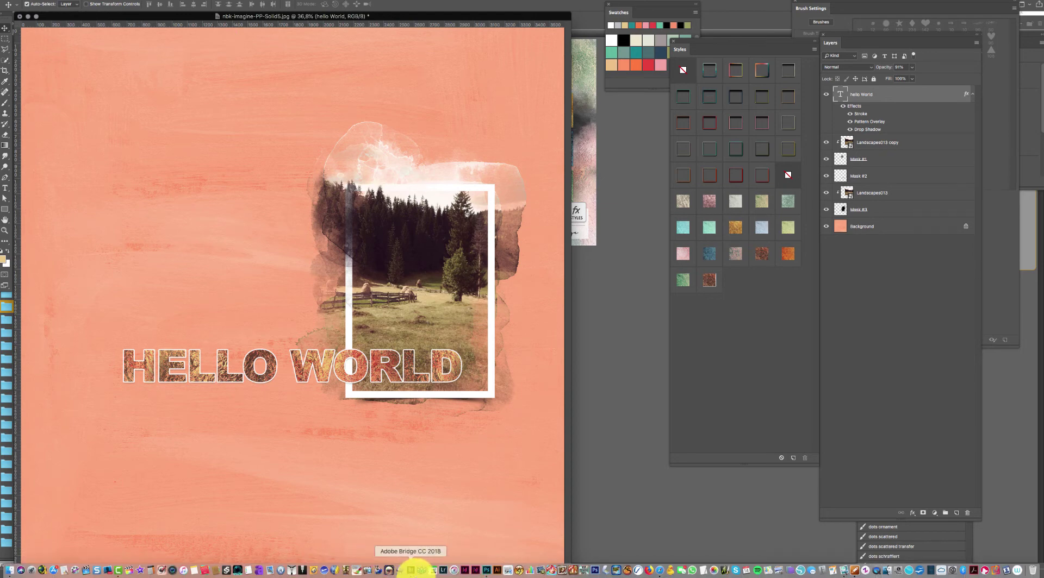
right_click(484, 569)
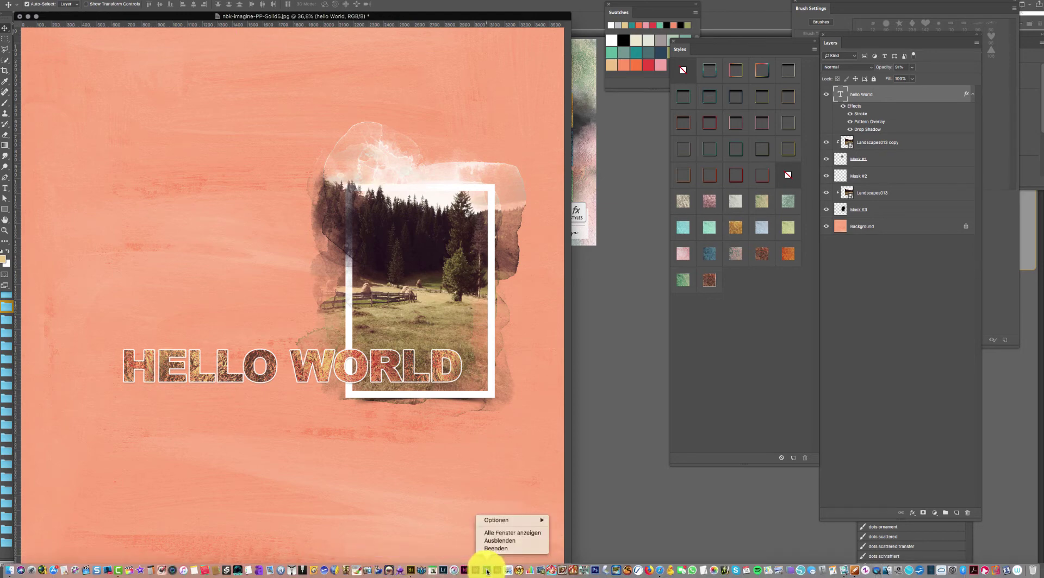
mouse_move(503, 526)
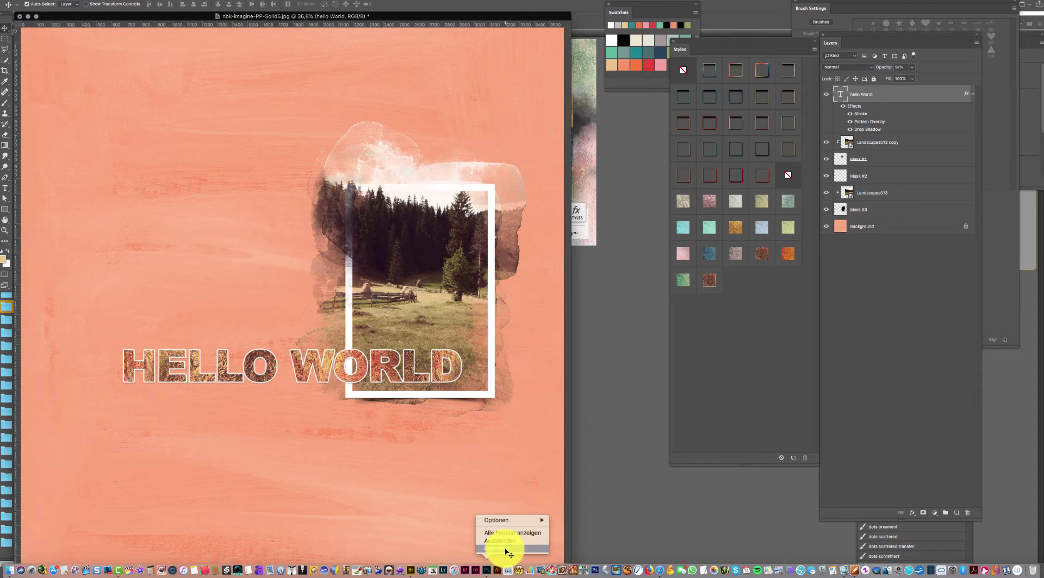
left_click(488, 325)
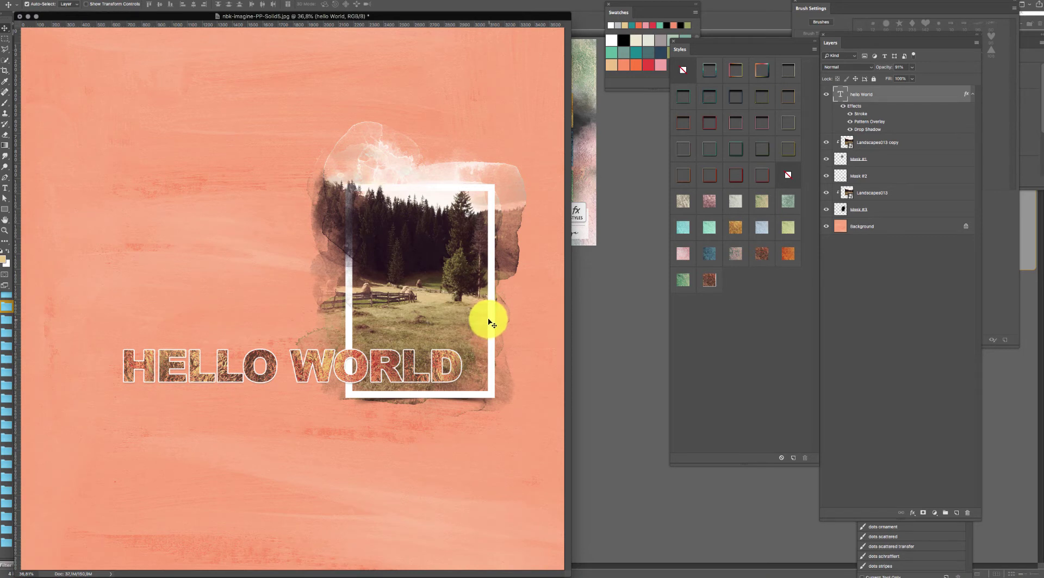
- Delete the newly saved outlined foil style preset and re-create it from the HELLO WORLD layer's effects
left_click(709, 280, "alt")
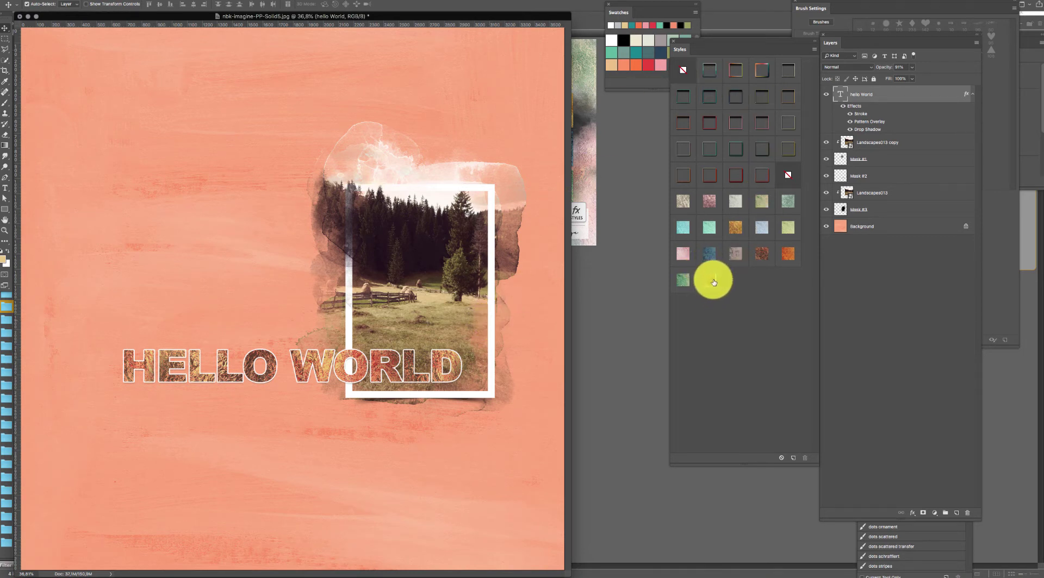
left_click(708, 279, "alt")
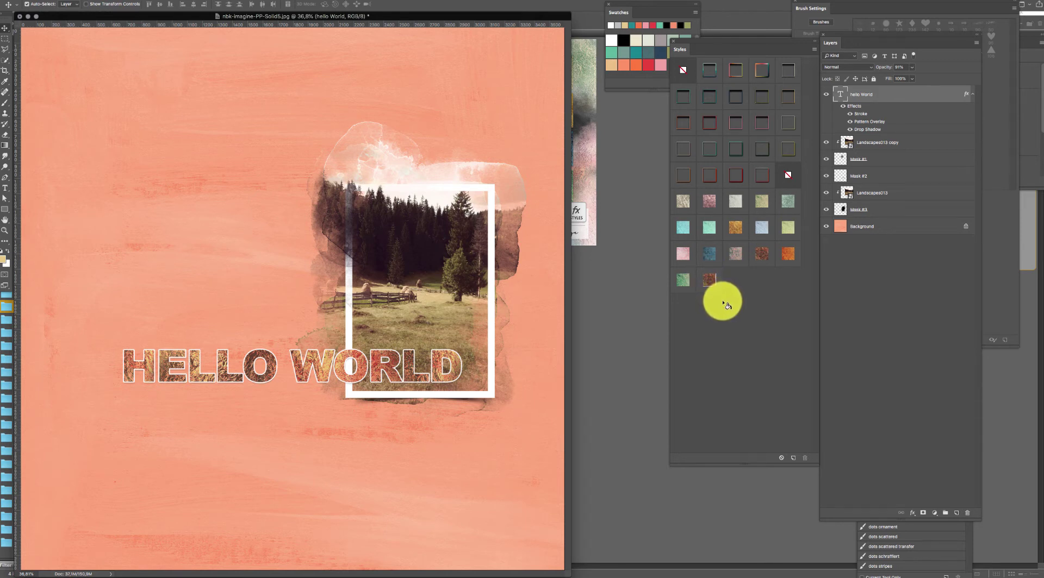
left_click(49, 0)
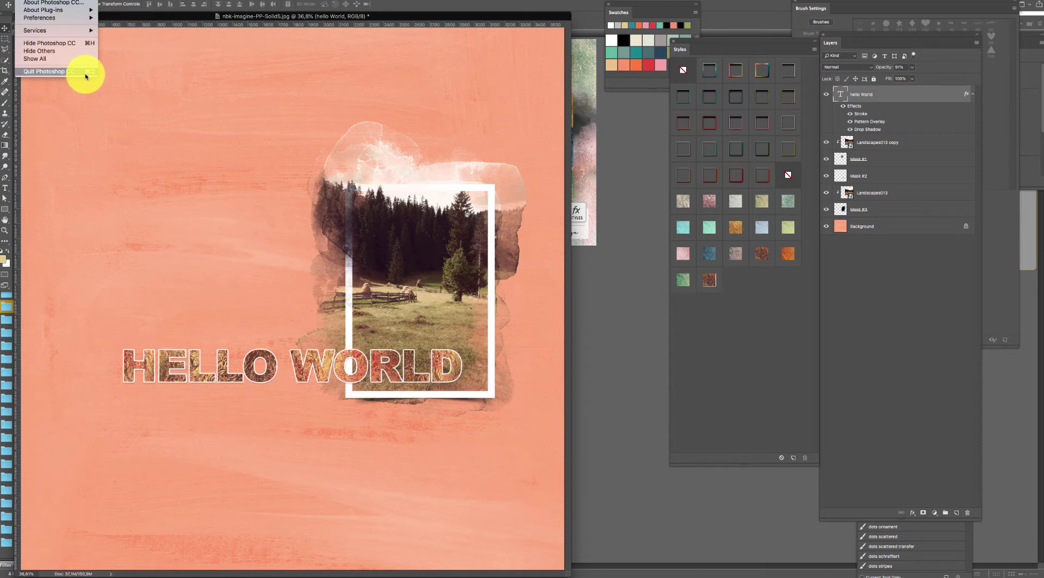
left_click(140, 182)
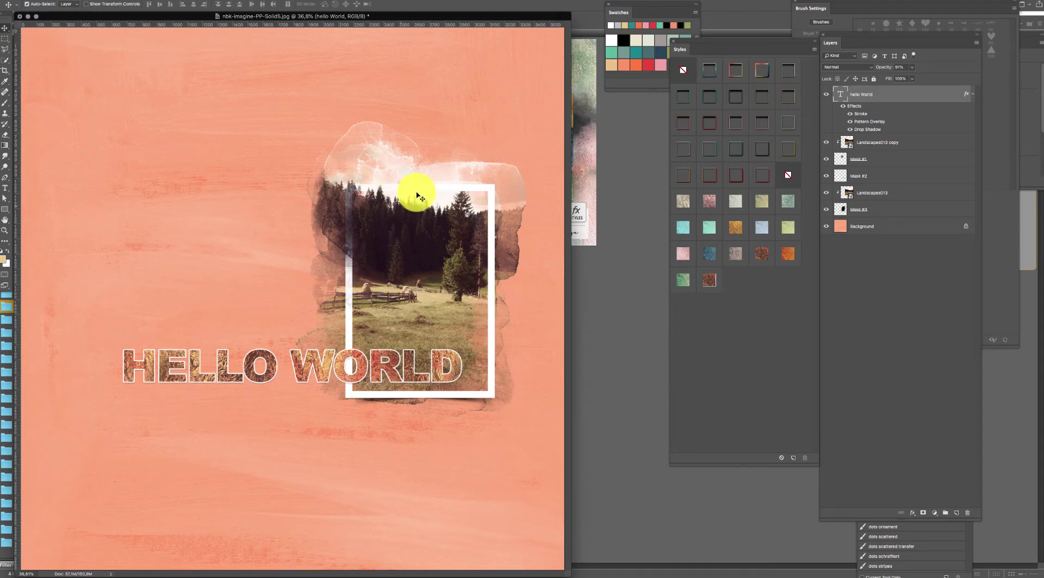
- Switch to Bridge, open the nbk-imagine-PT-Style-Glossy folder and load nbk-imagine-glossy.asl into Photoshop
left_click(613, 261)
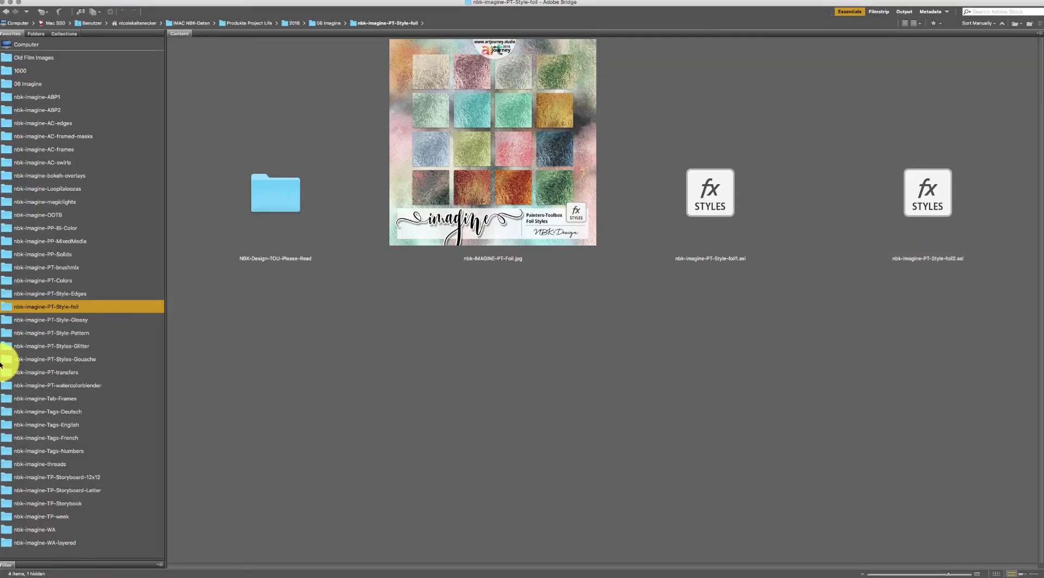
left_click(82, 322)
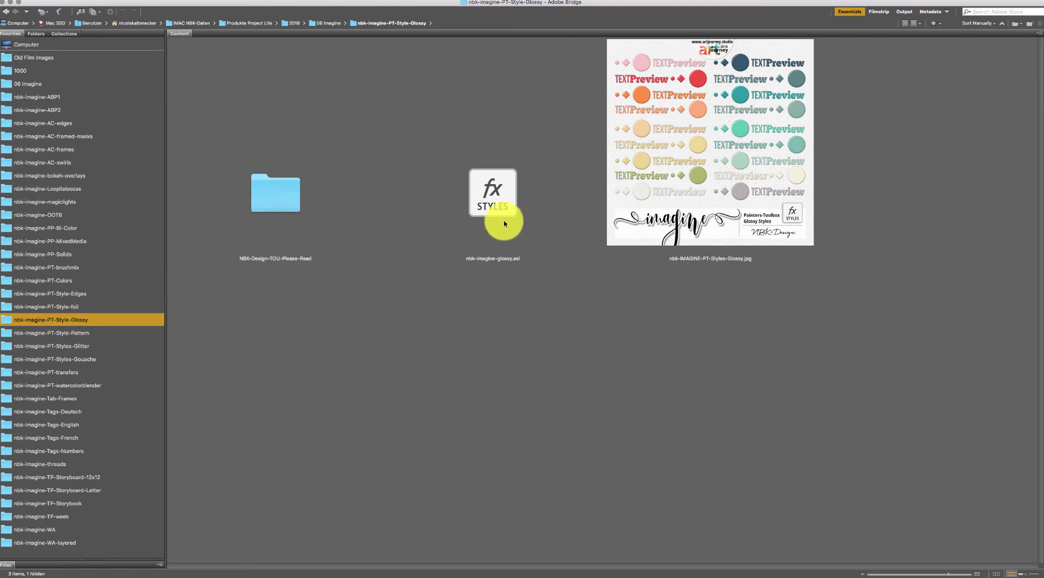
left_click(517, 188)
double_click(516, 188)
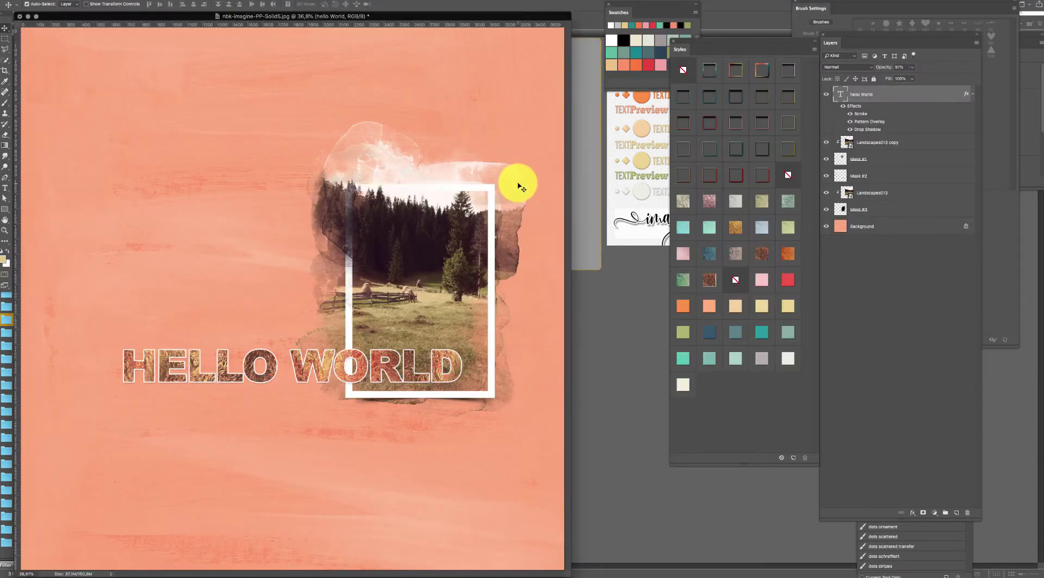
- Move the HELLO WORLD text slightly left and apply the pink, red, orange, coral and pale yellow glossy styles to it in turn
mouse_move(462, 365)
left_mouse_down()
mouse_move(456, 343)
mouse_move(456, 366)
left_mouse_up()
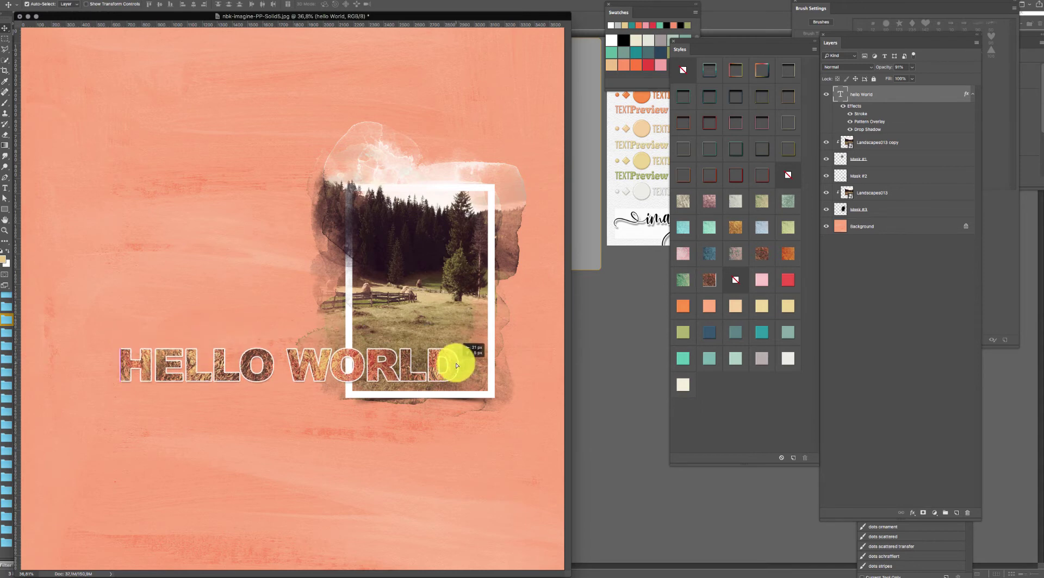
left_click(761, 280)
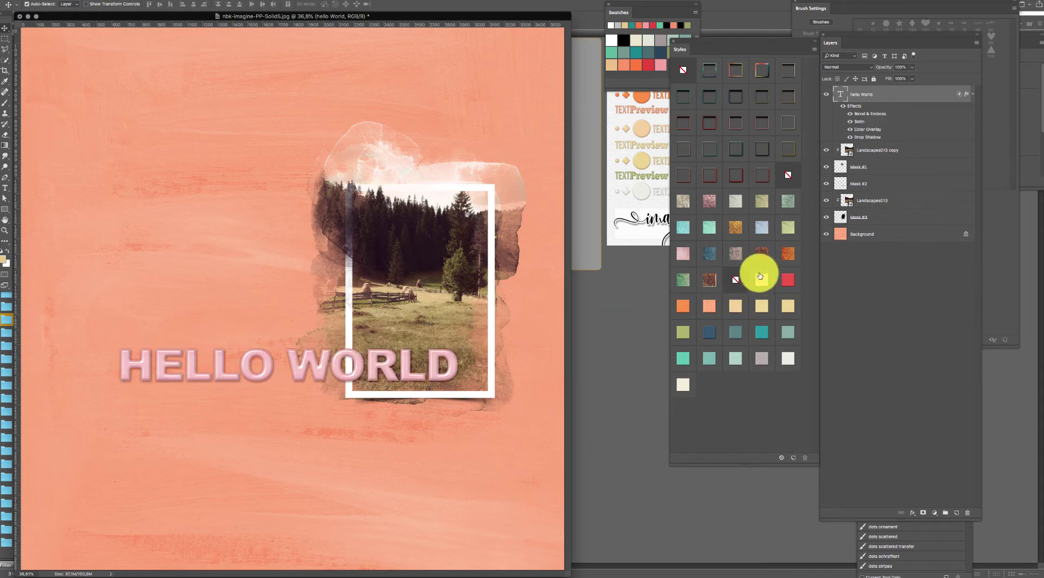
key("super+space")
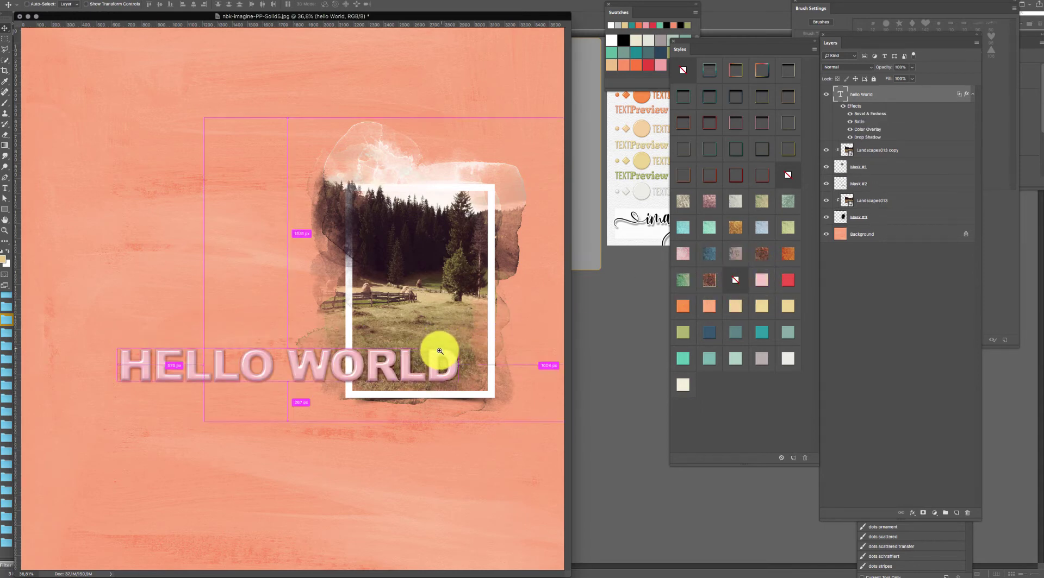
left_click(784, 280)
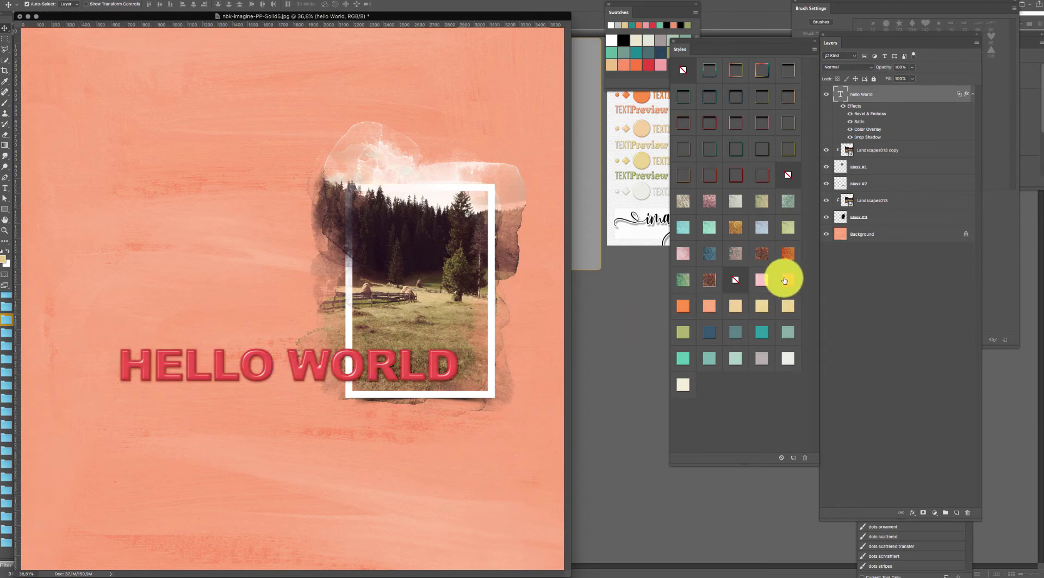
left_click(683, 306)
left_click(709, 306)
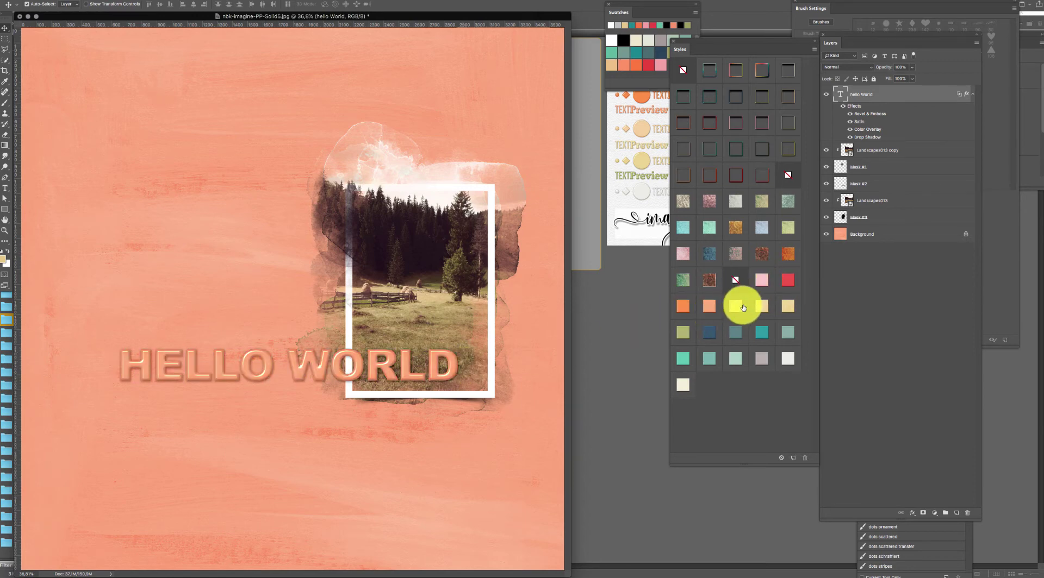
left_click(737, 306)
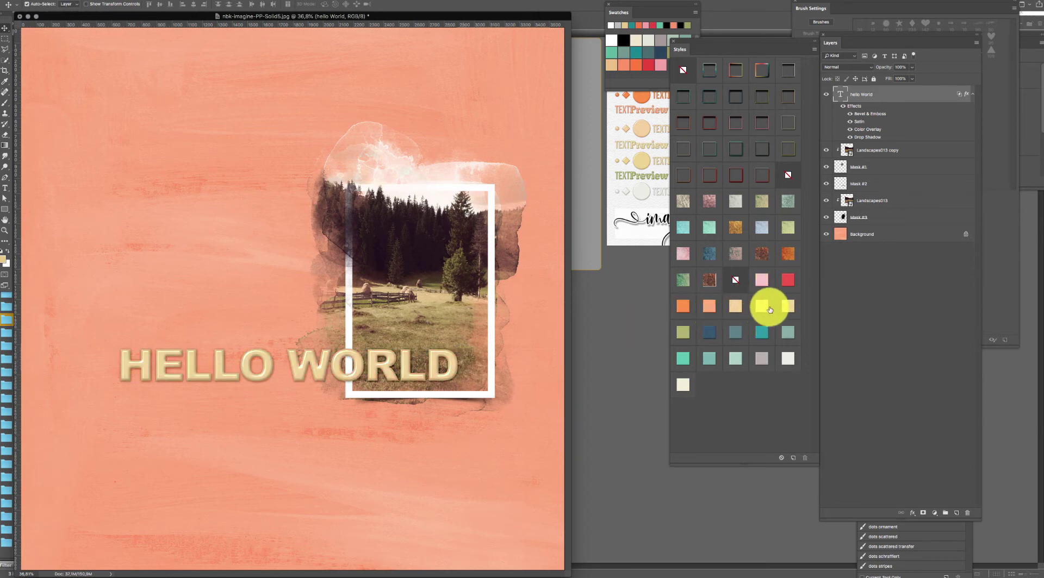
- Apply the teal, navy, mint, pale aqua and light gray glossy styles to the HELLO WORLD text in turn, ending with olive green
left_click(788, 330)
left_click(762, 331)
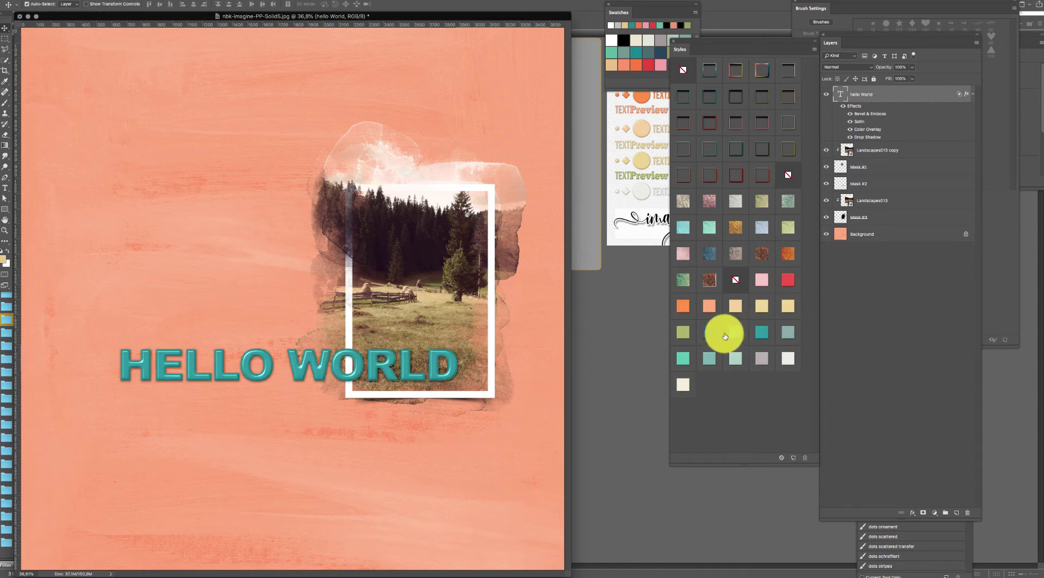
left_click(709, 332)
left_click(683, 332)
left_click(683, 357)
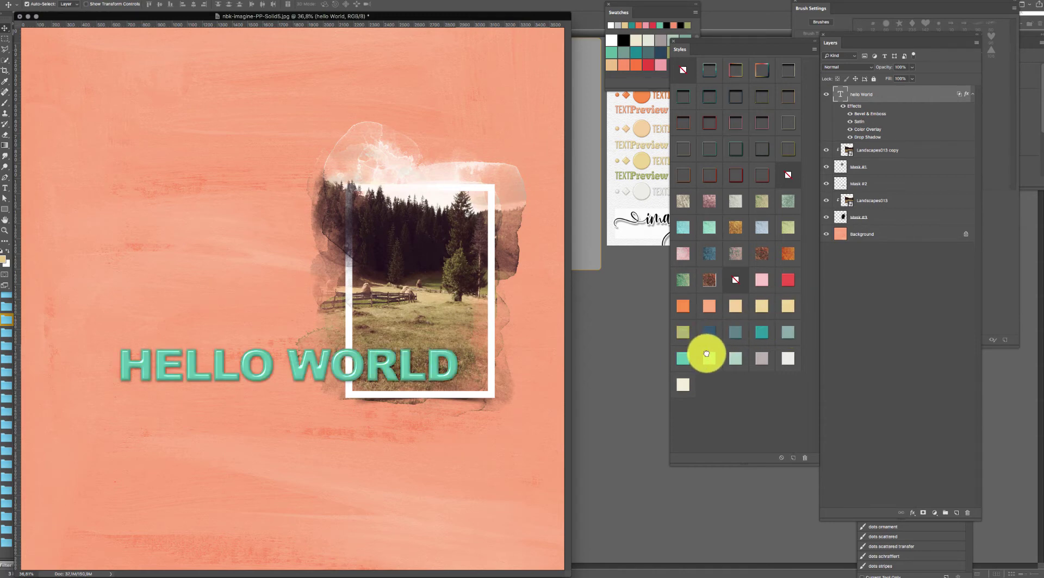
left_click(737, 357)
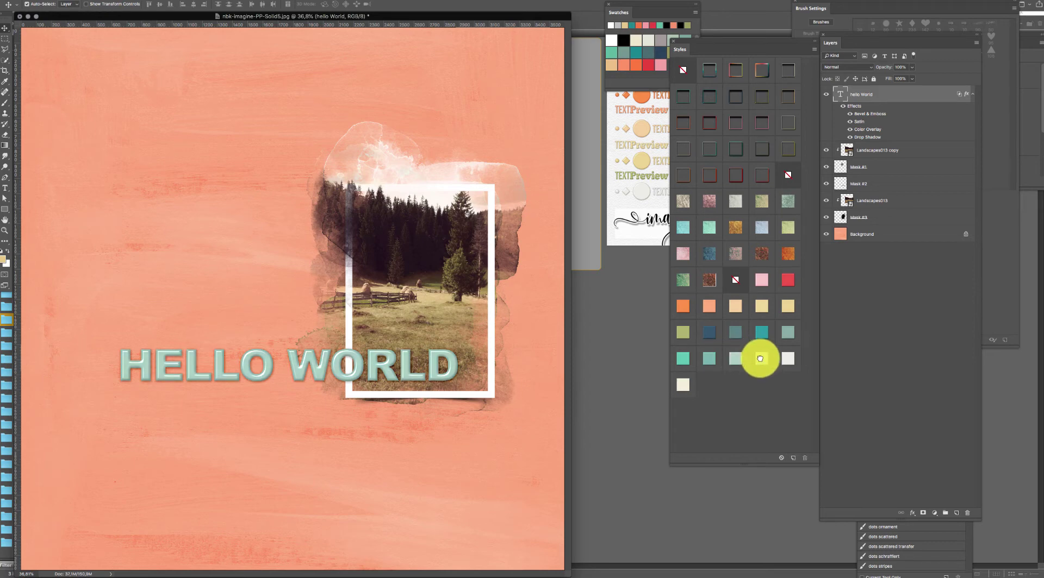
left_click(683, 332)
left_click(760, 359)
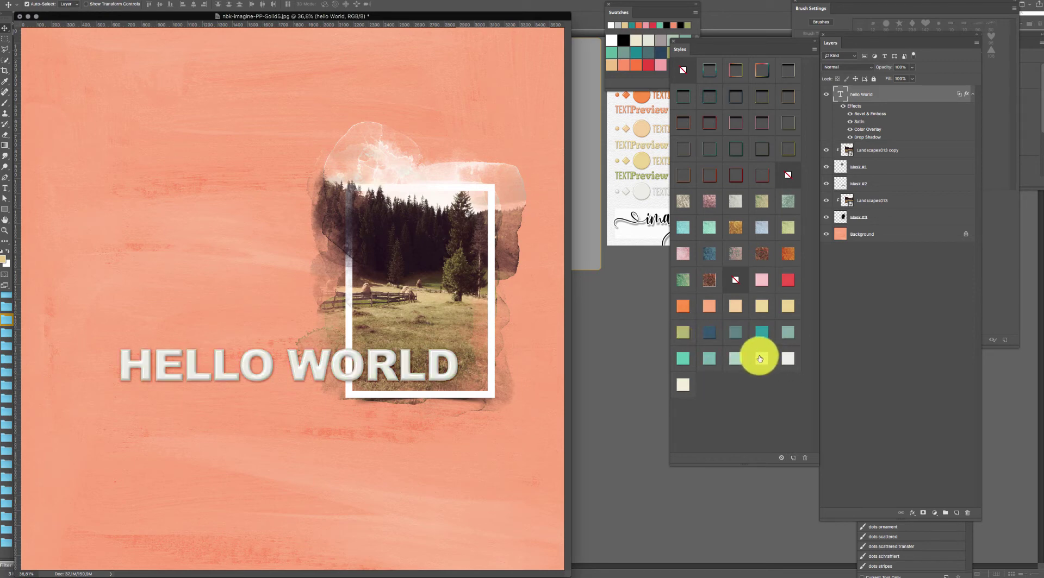
left_click(681, 332)
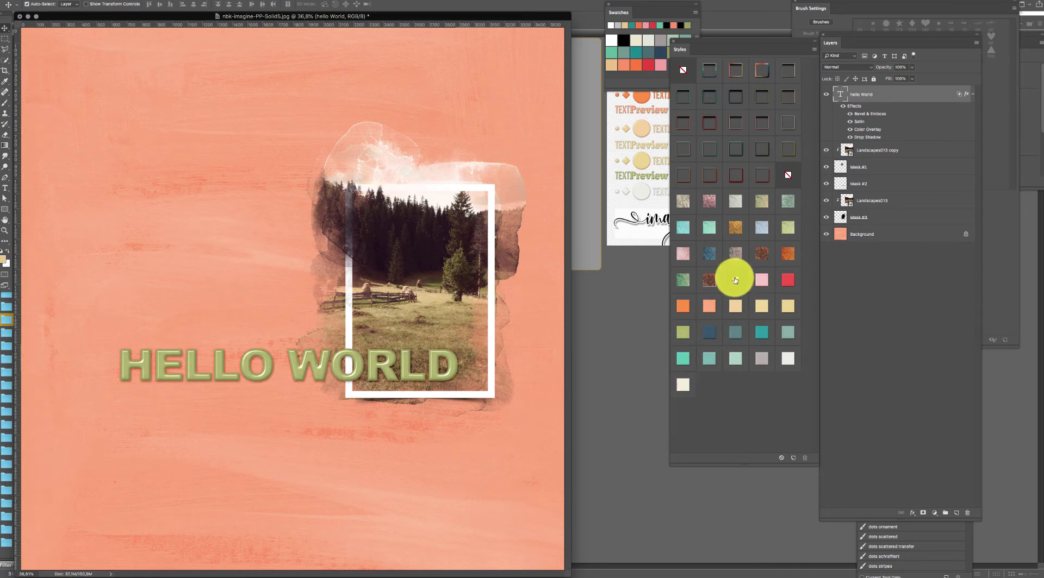
- Change the font of the word WORLD to Open Sans, keeping HELLO in its heavy font, and commit the text edit
double_click(840, 94)
double_click(326, 365)
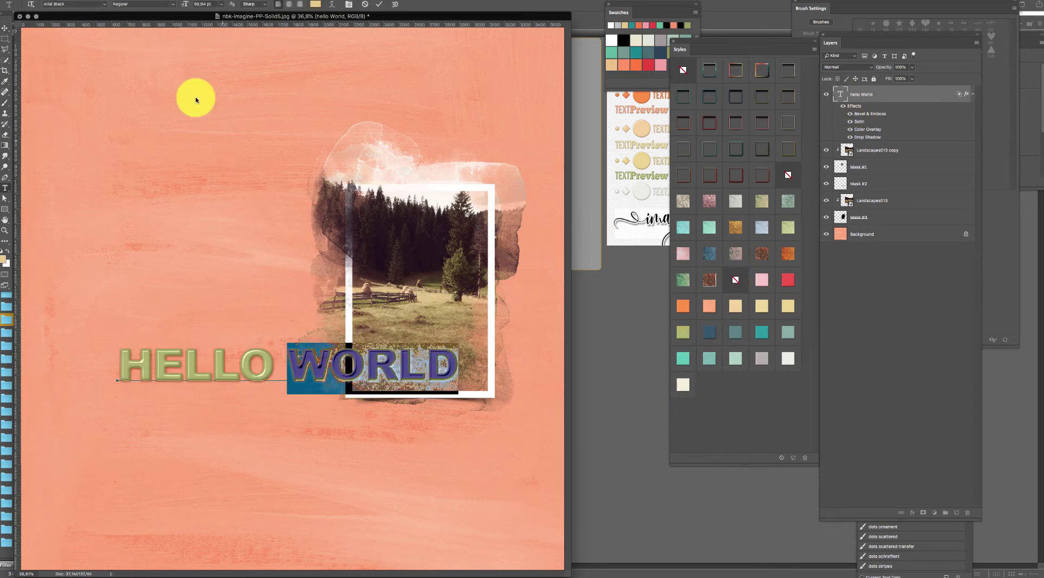
left_click(175, 5)
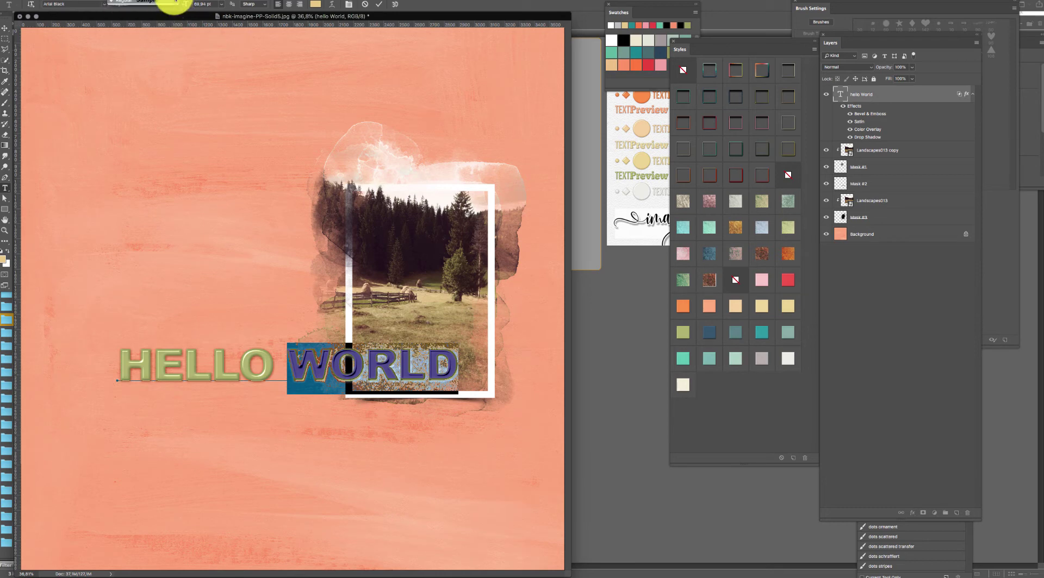
left_click(105, 3)
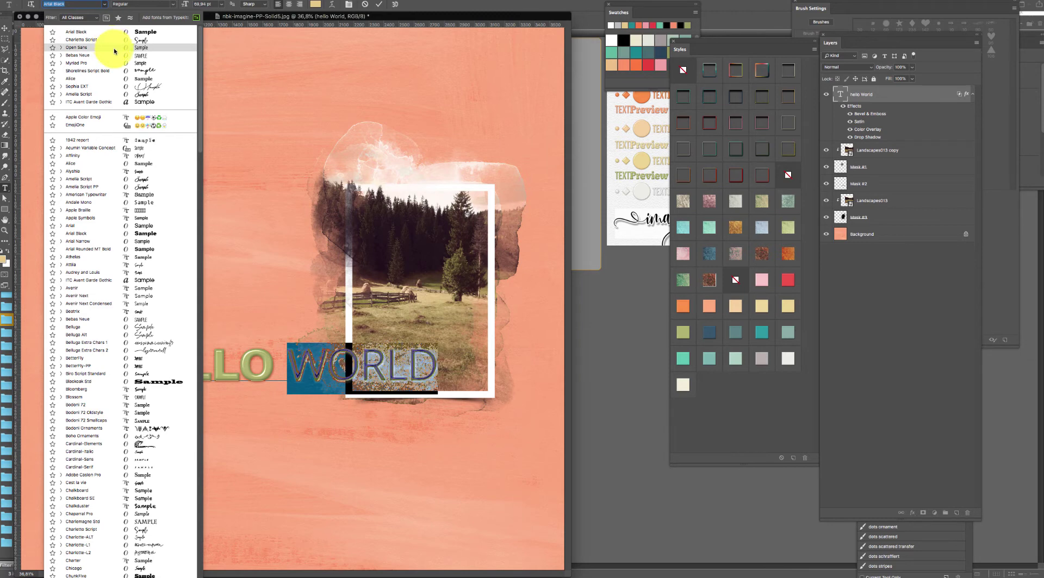
left_click(145, 46)
left_click(307, 349)
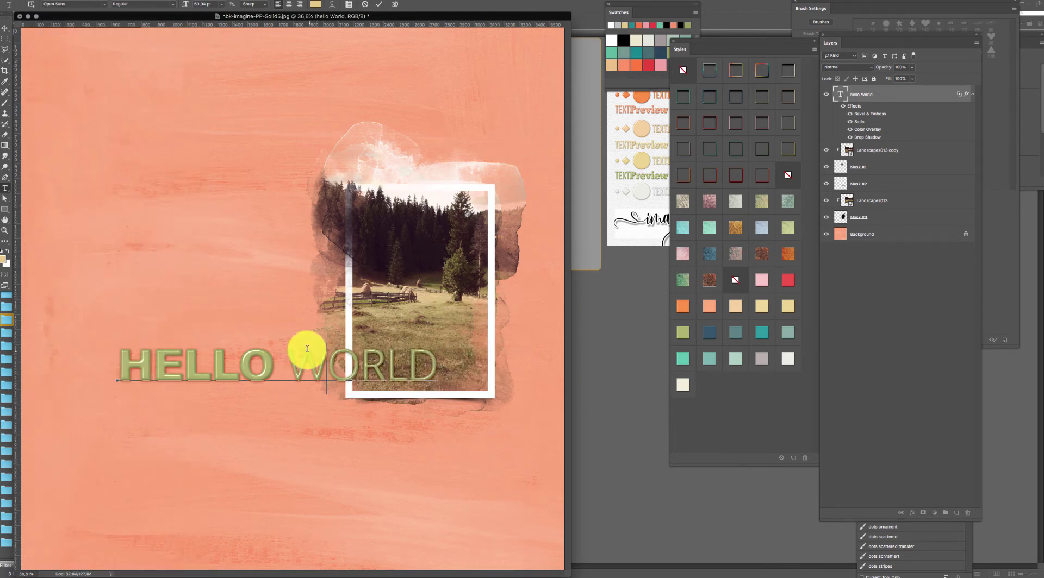
left_click(4, 27)
key("super+plus")
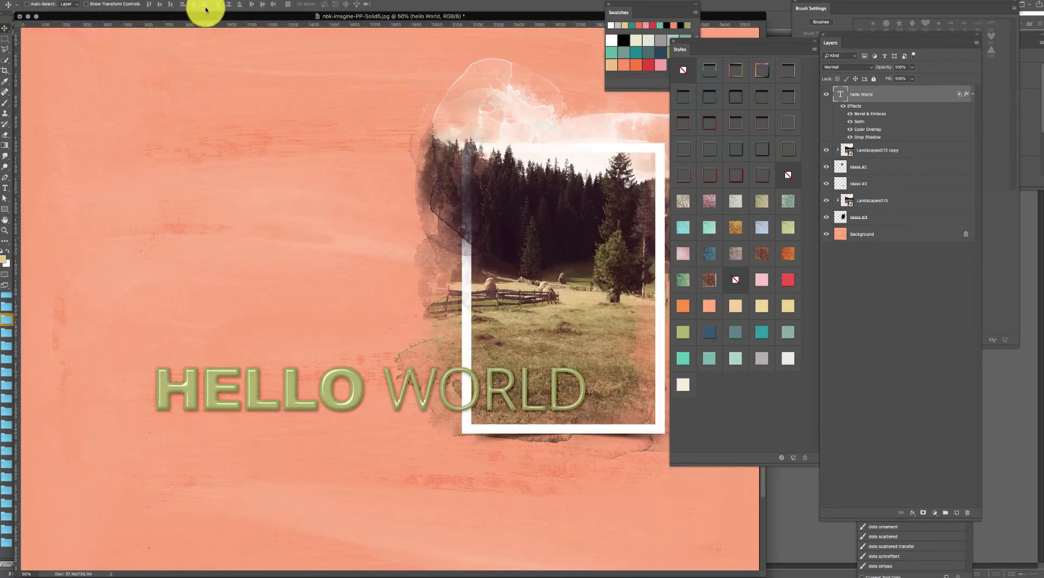
key("super+plus")
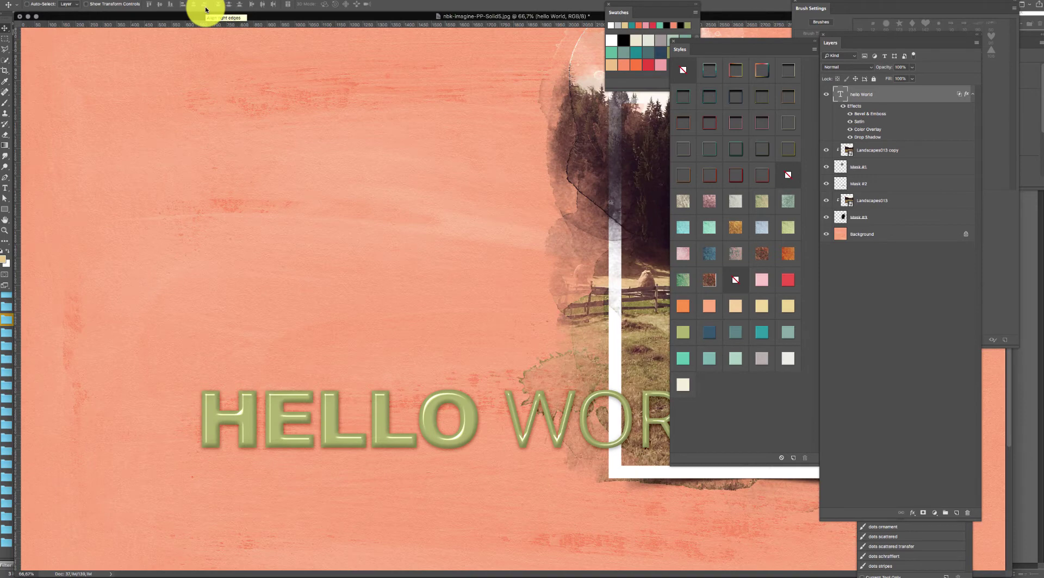
key("super+minus")
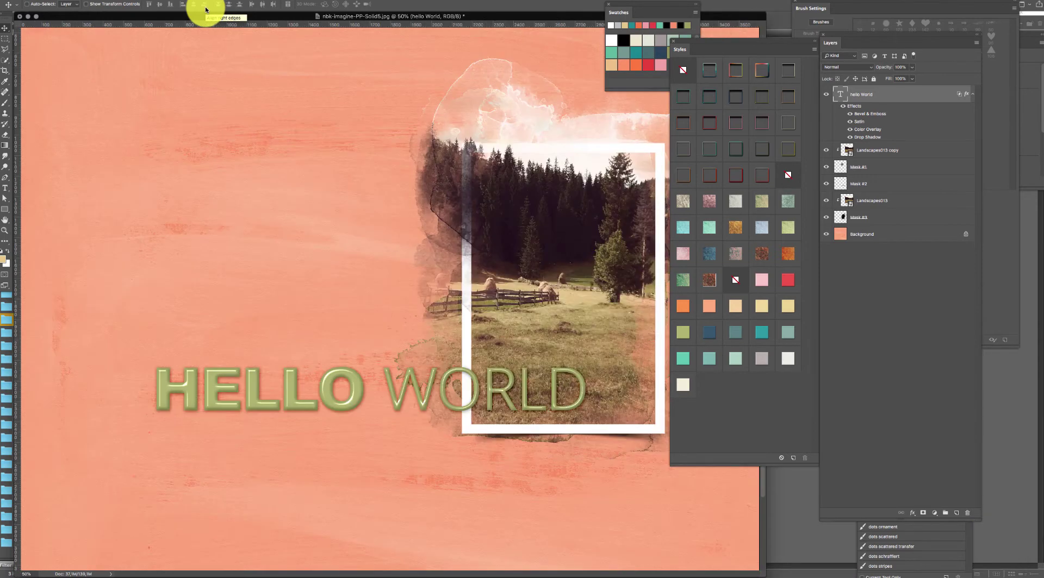
key("super+minus")
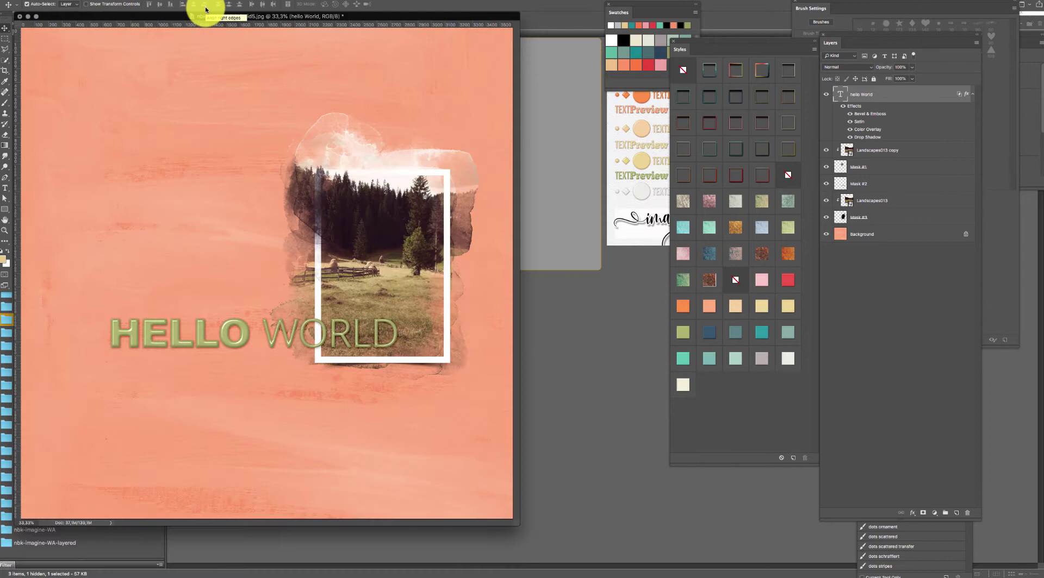
- Switch to Bridge, open the nbk-imagine-PT-Style-Pattern folder and load PT-Style-Pattern-Embossed.asl and PT-Style-Pattern.asl into Photoshop
left_click(624, 348)
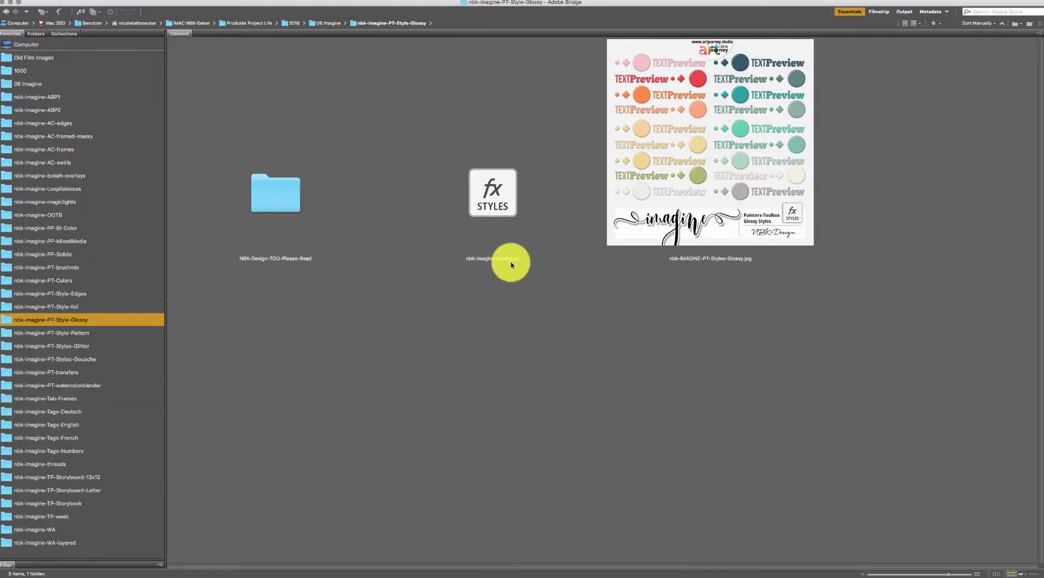
left_click(84, 335)
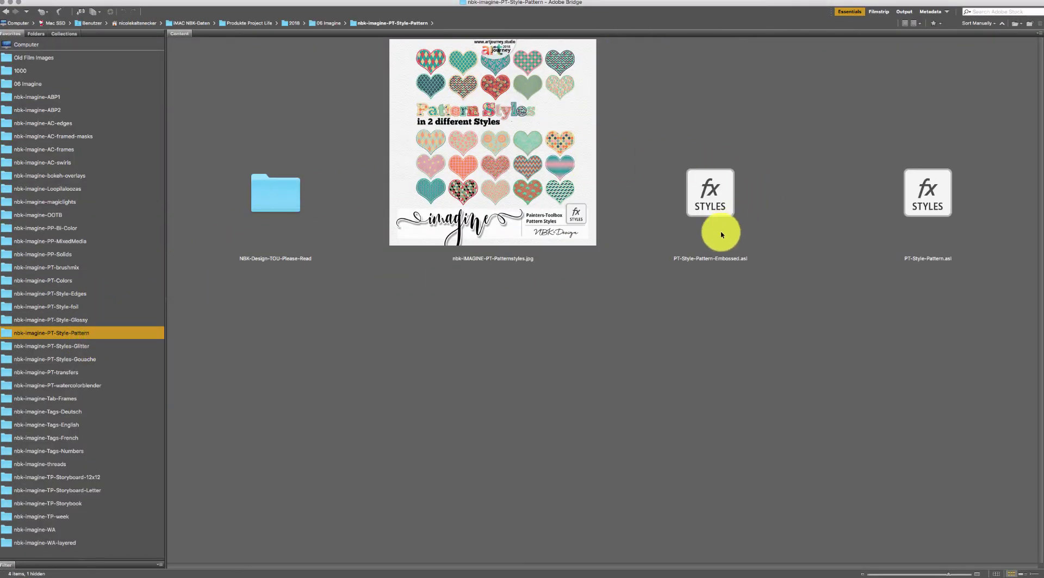
left_click(734, 96)
left_click(928, 193, "shift")
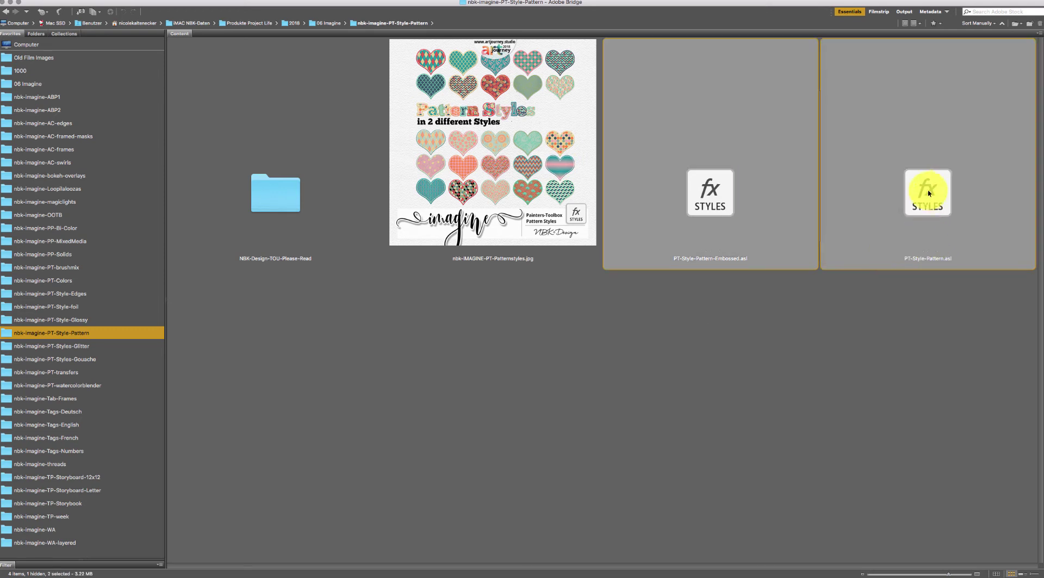
double_click(934, 191)
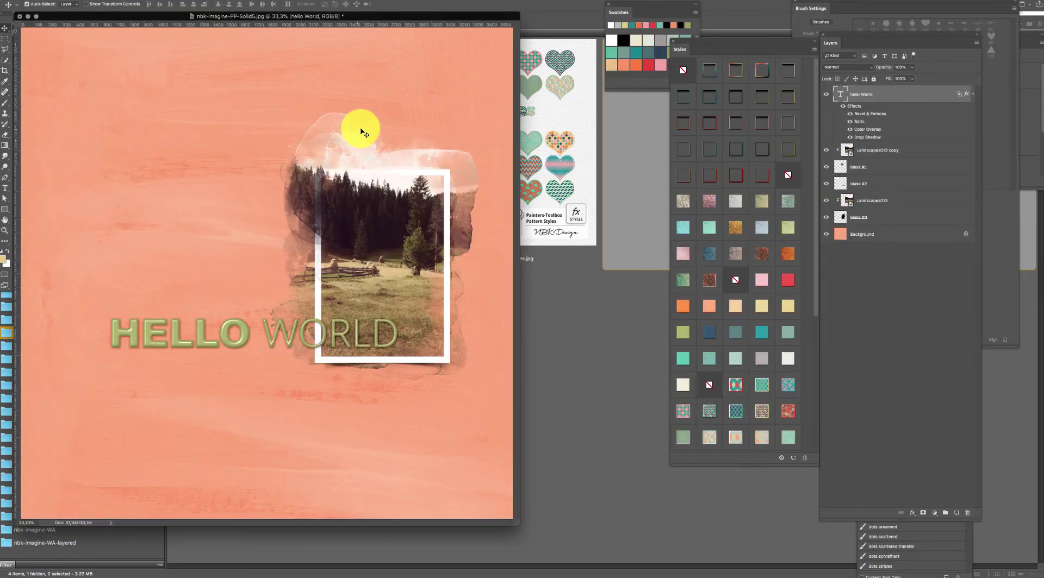
left_click(534, 258)
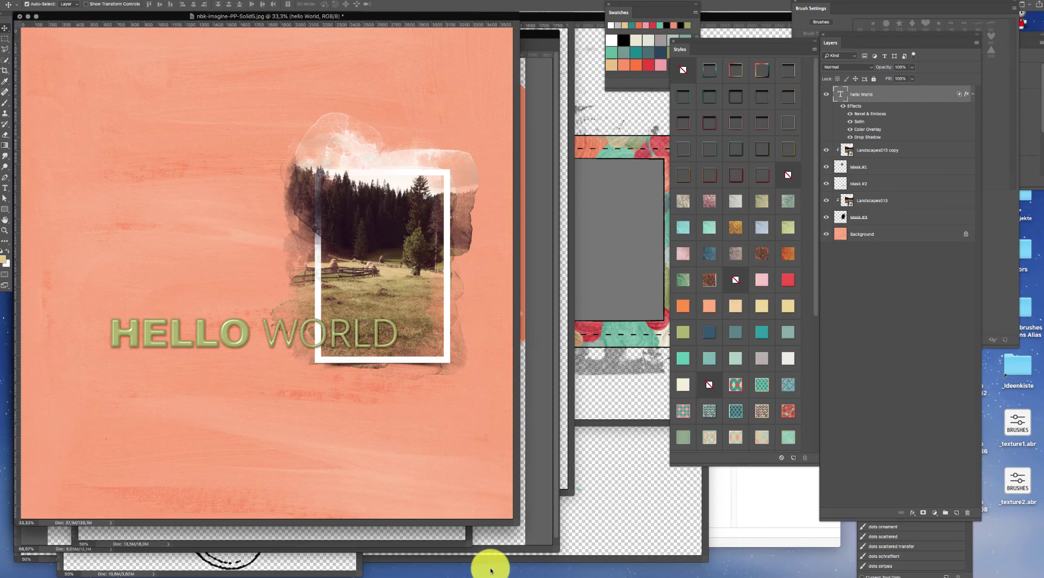
mouse_move(479, 577)
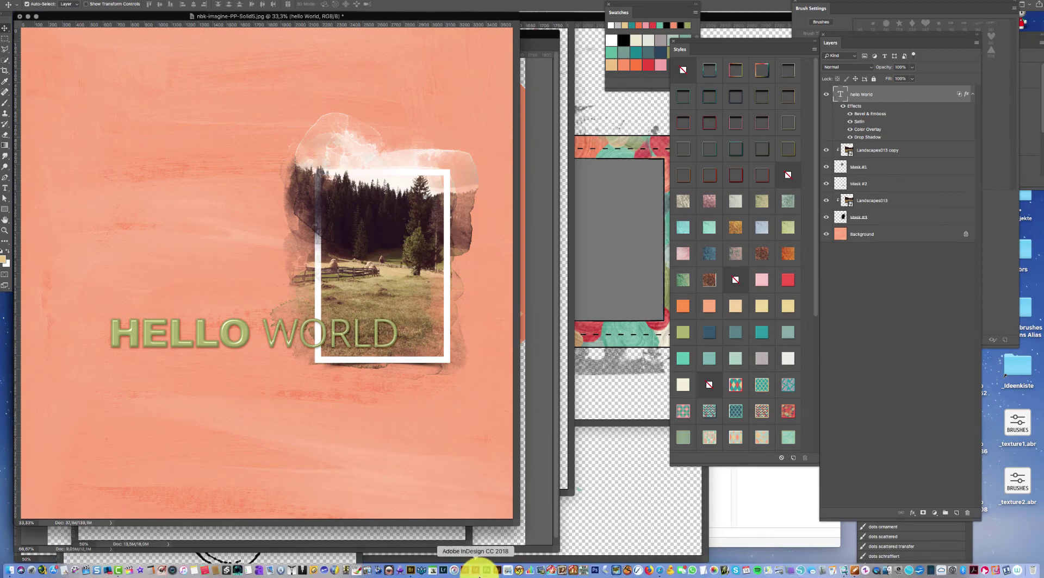
left_click(411, 569)
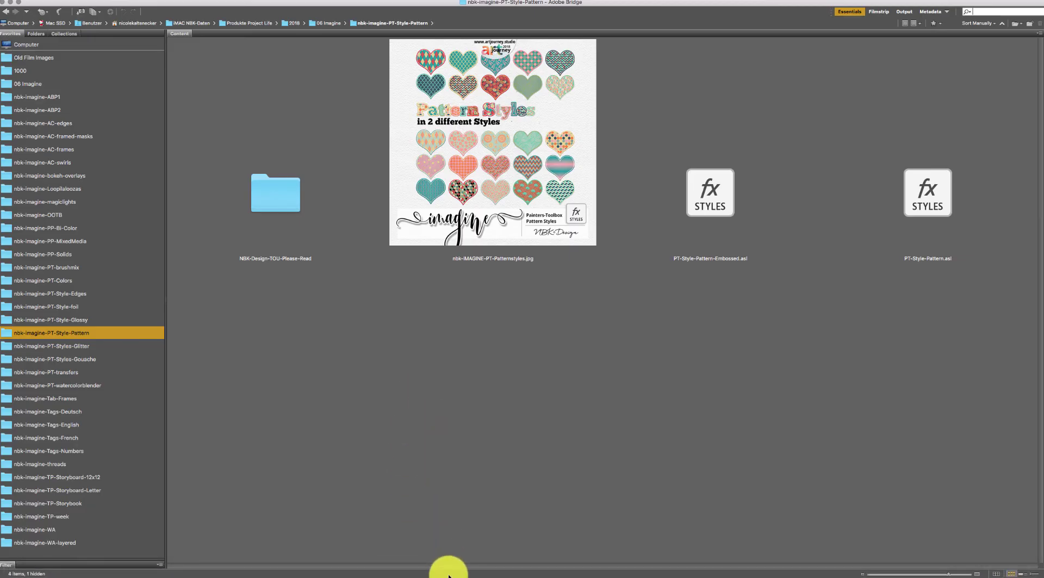
left_click(478, 568)
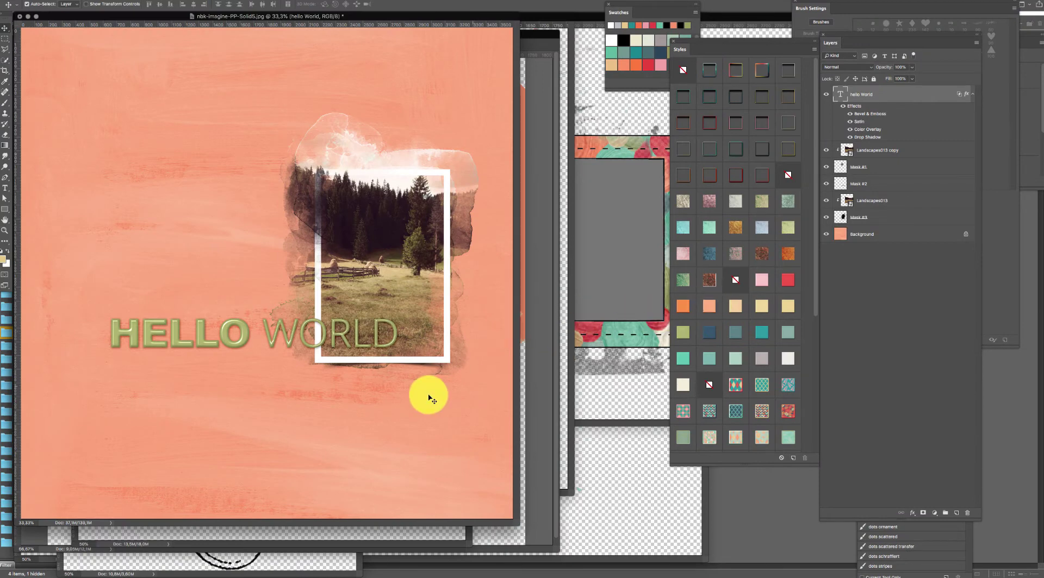
- Apply the embossed red, teal and cream argyle pattern style with the red outline to the HELLO WORLD text
left_click_drag(175, 326, 237, 310)
scroll(381, 334, "left", 5)
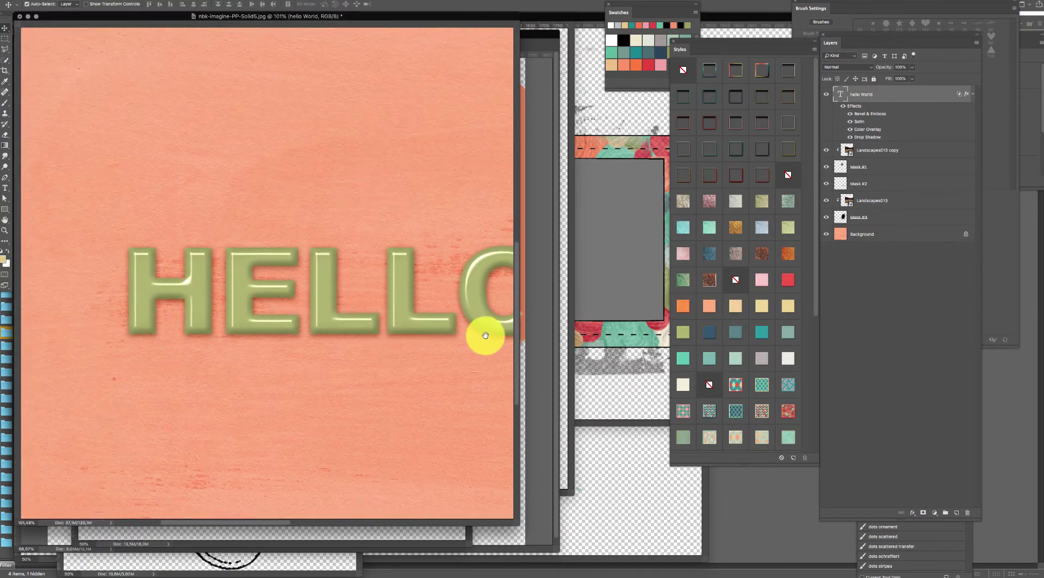
left_click(729, 377)
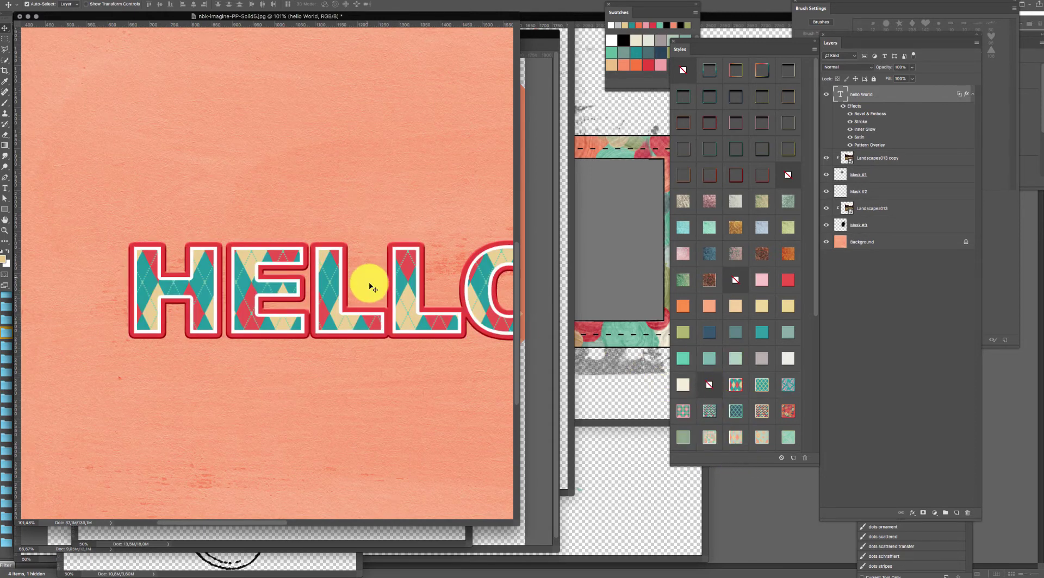
scroll(369, 286, "right", 3)
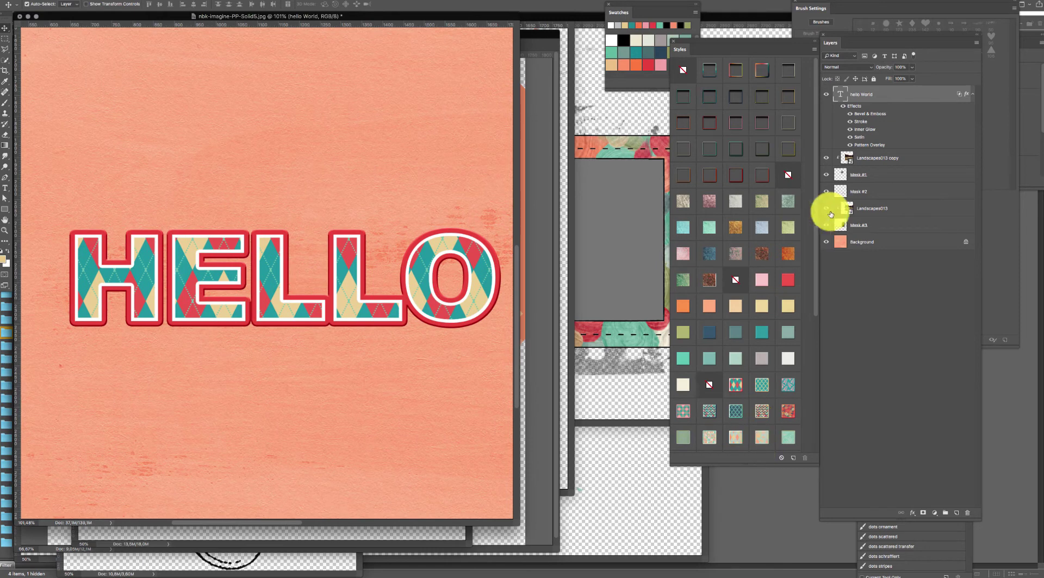
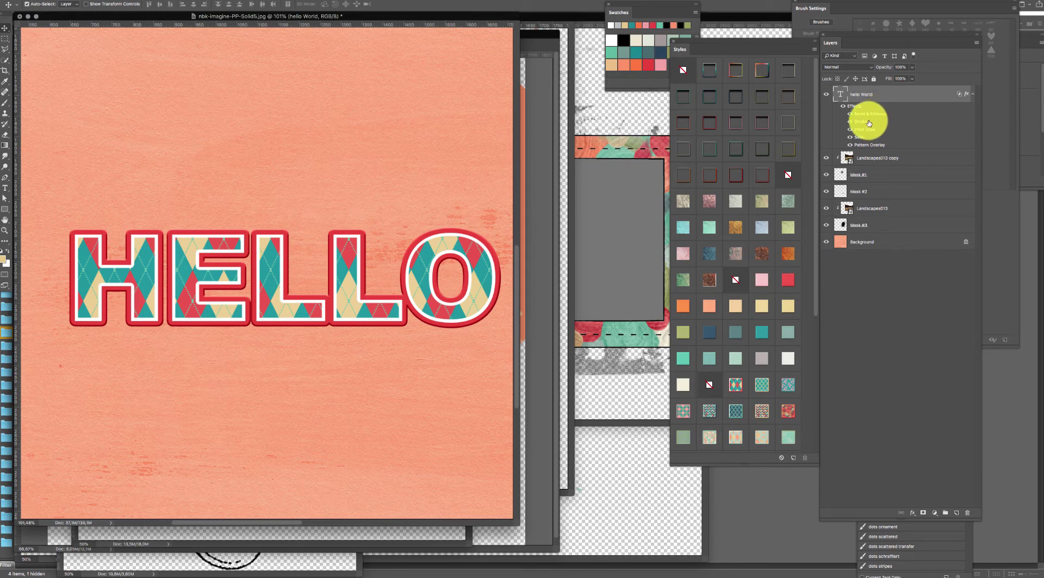
- Duplicate the HELLO WORLD text directly below the original and apply the flat argyle pattern style to the copy
left_click_drag(426, 246, 424, 357)
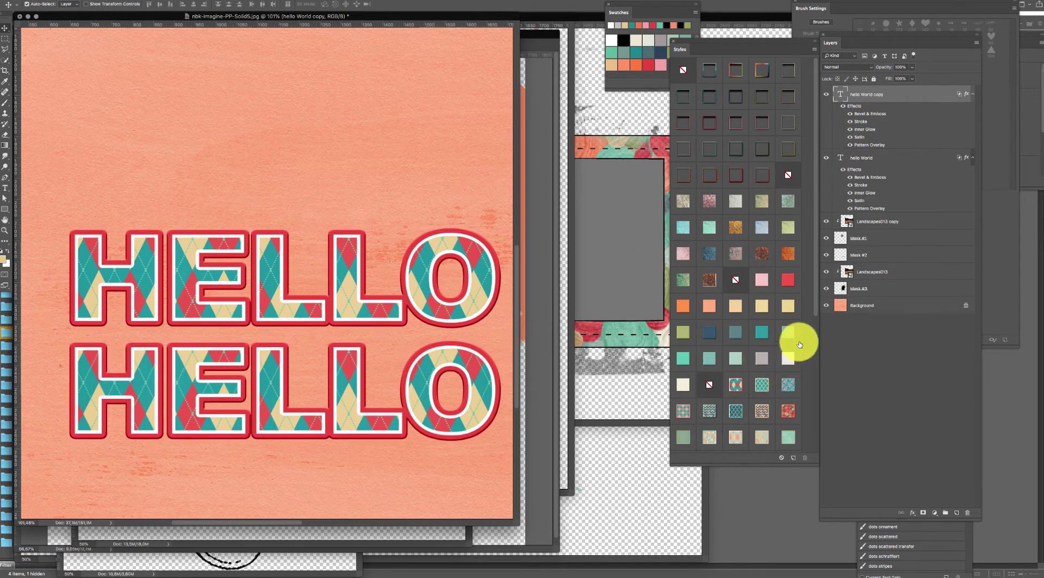
left_click(804, 300)
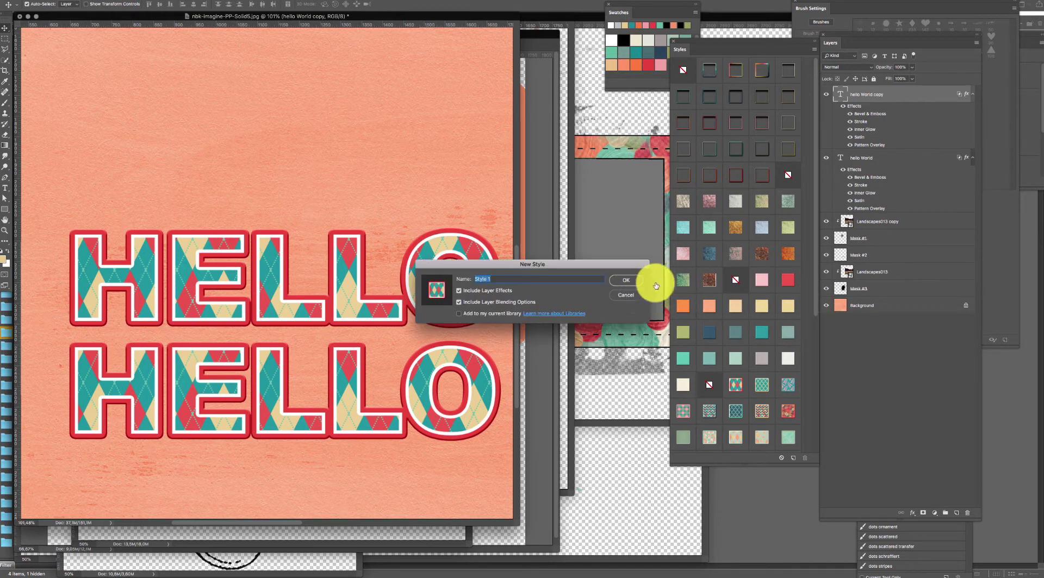
left_click(631, 280)
scroll(811, 282, "down", 5)
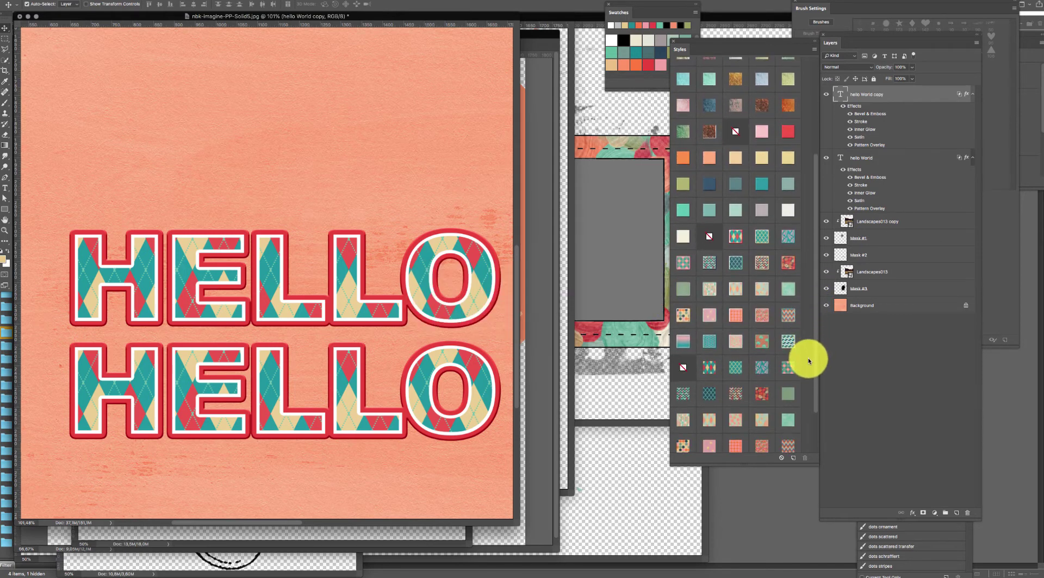
left_click(715, 362)
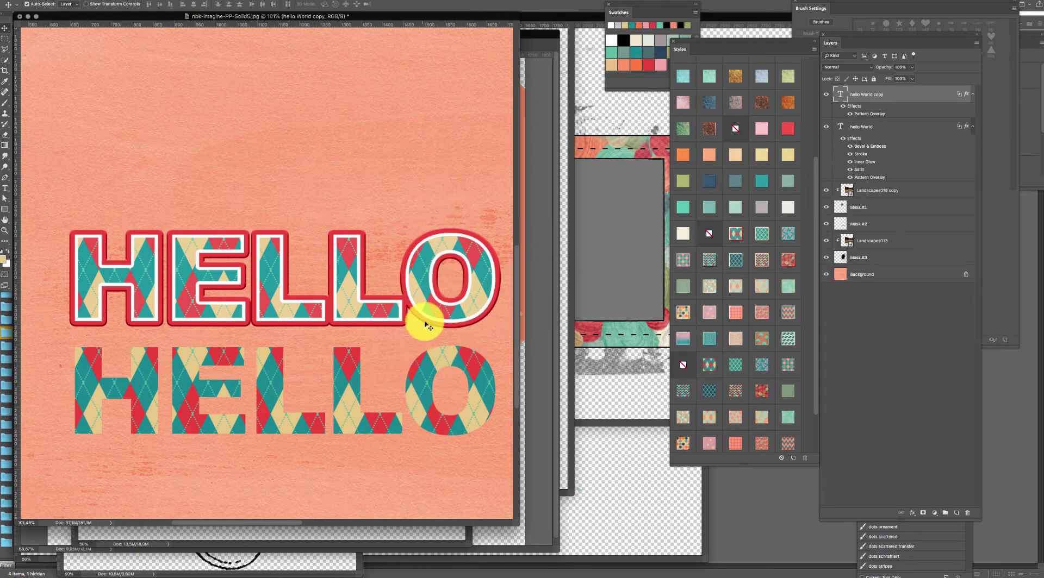
- Apply the embossed teal-and-cream quatrefoil pattern style to the original text and its flat version to the copy
left_click(449, 239)
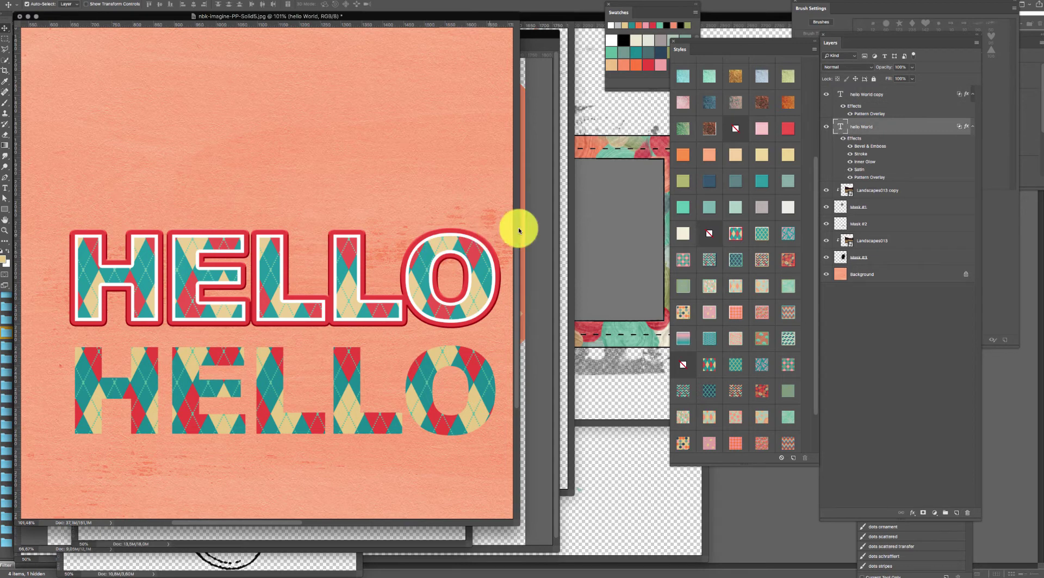
left_click(763, 235)
left_click(482, 365)
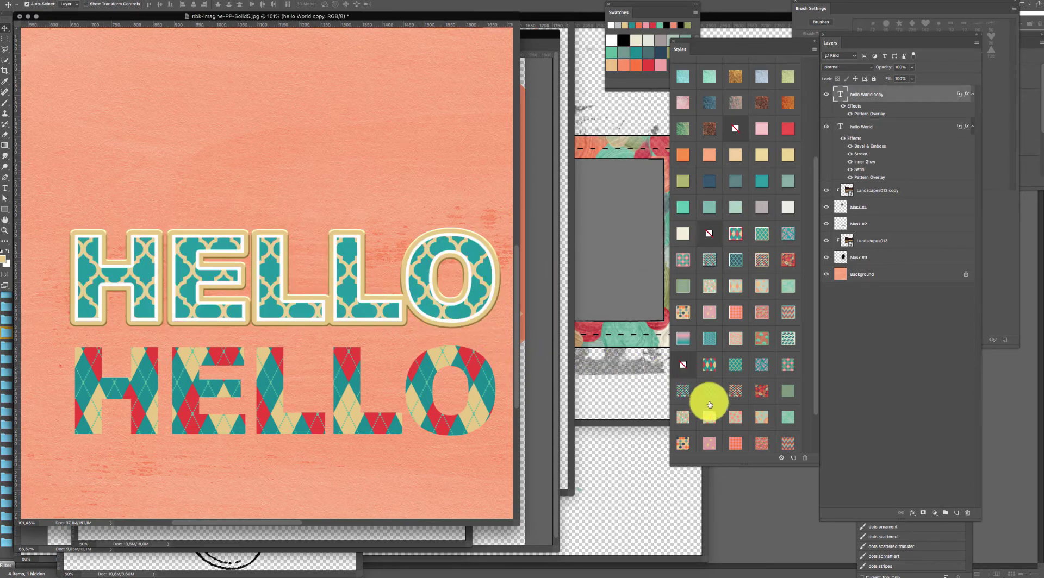
left_click(735, 365)
- Apply the embossed teal style with pink leaves to the original text and the matching flat leaf pattern to the copy
left_click(492, 280)
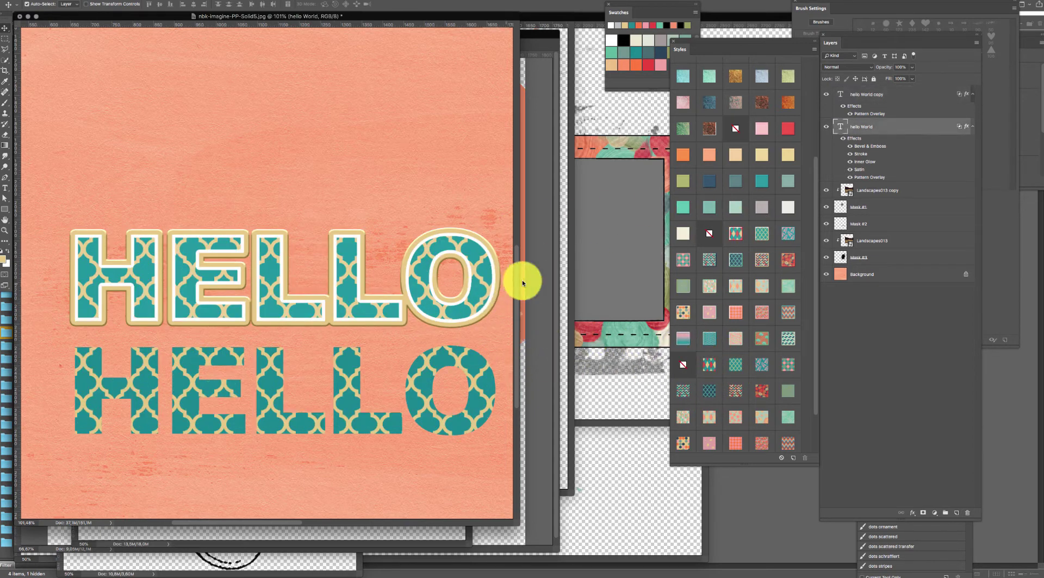
left_click(790, 234)
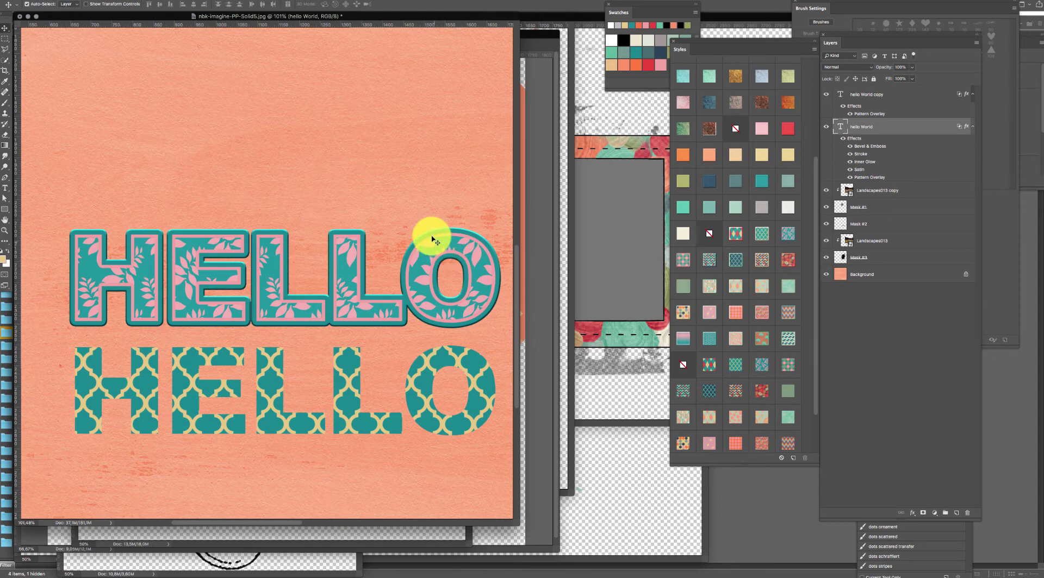
left_click(484, 365)
left_click(766, 367)
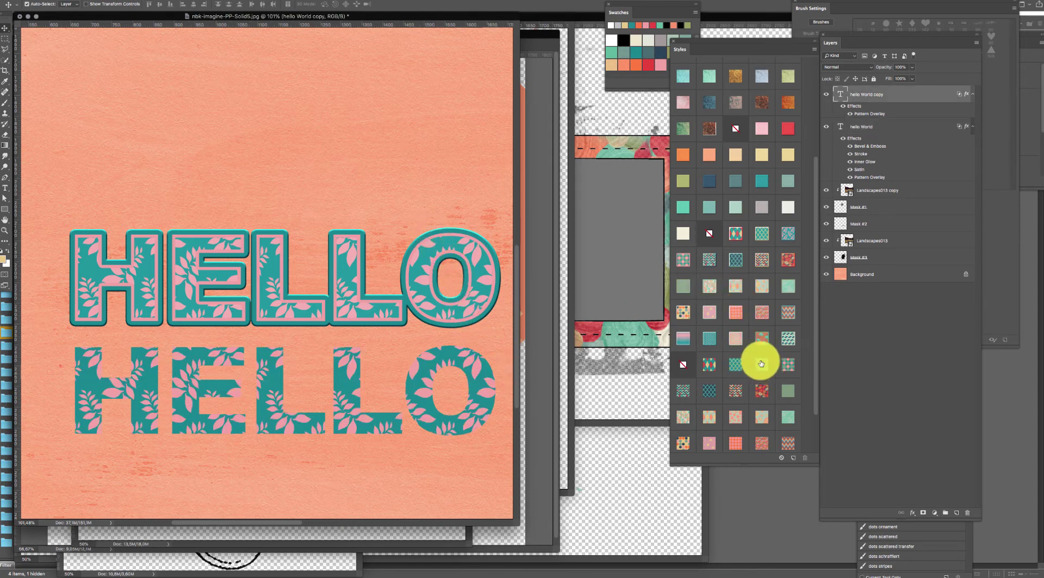
- Apply the embossed pink-outlined style with teal and pink circles to the original HELLO WORLD text and the matching flat circle pattern to the copy
left_click(491, 295)
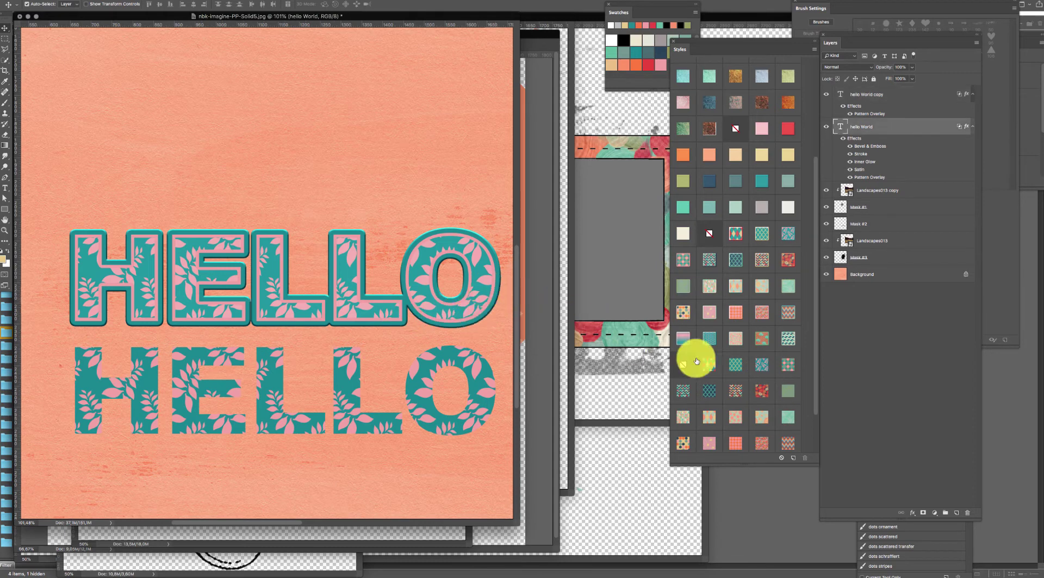
left_click(787, 370)
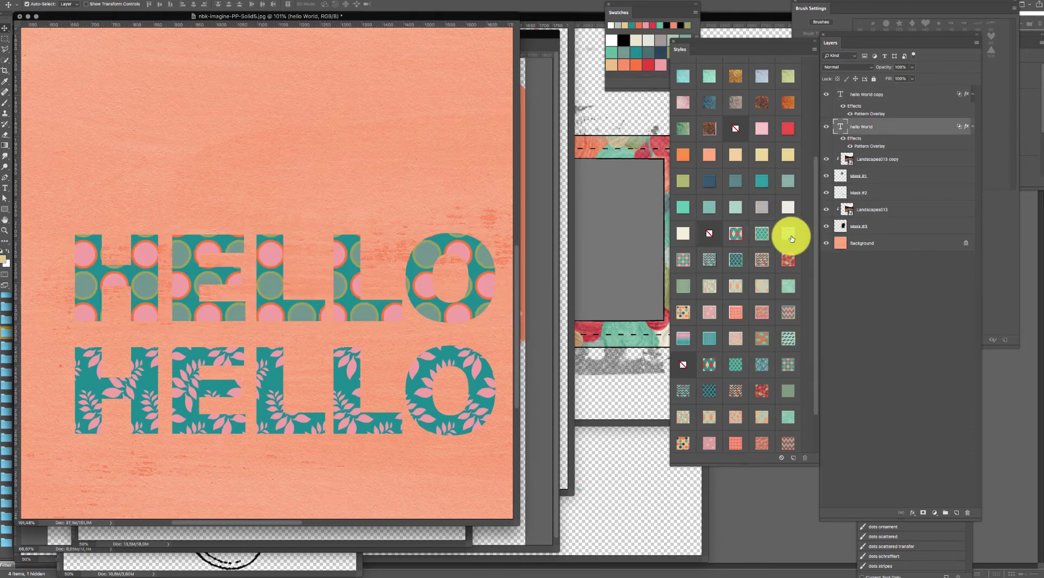
left_click(695, 260)
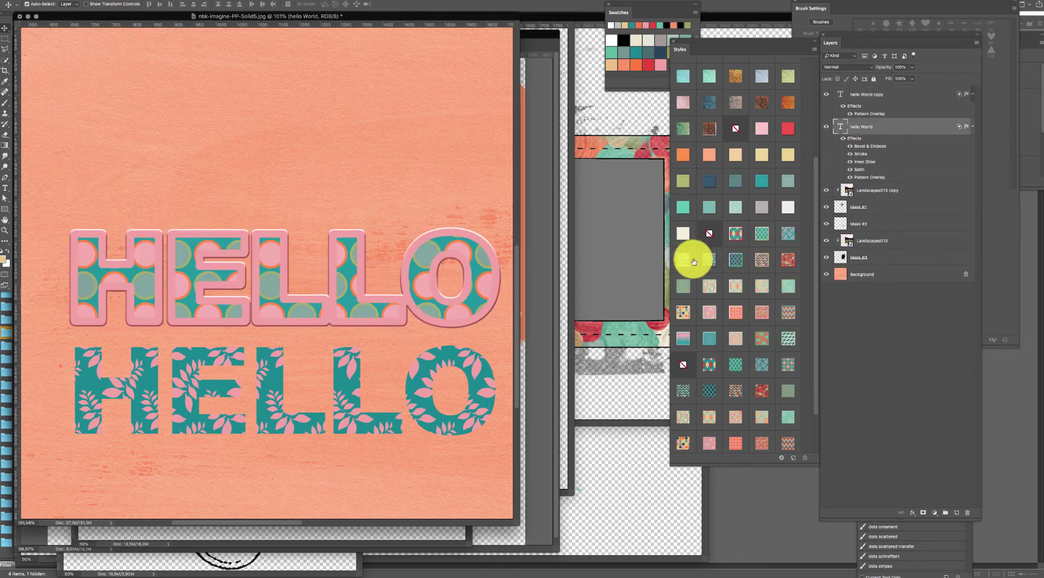
left_click(482, 380)
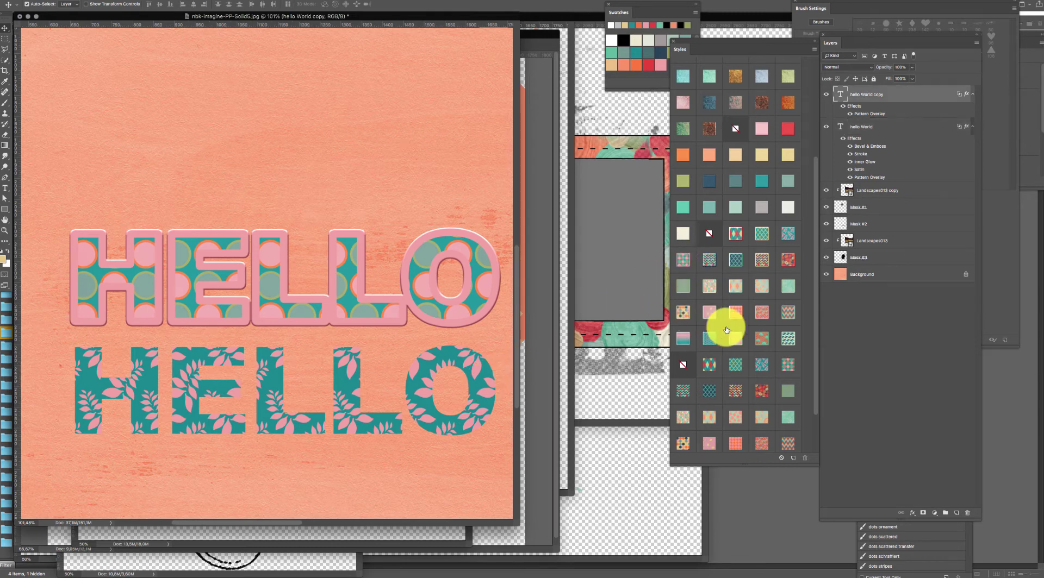
left_click(759, 359)
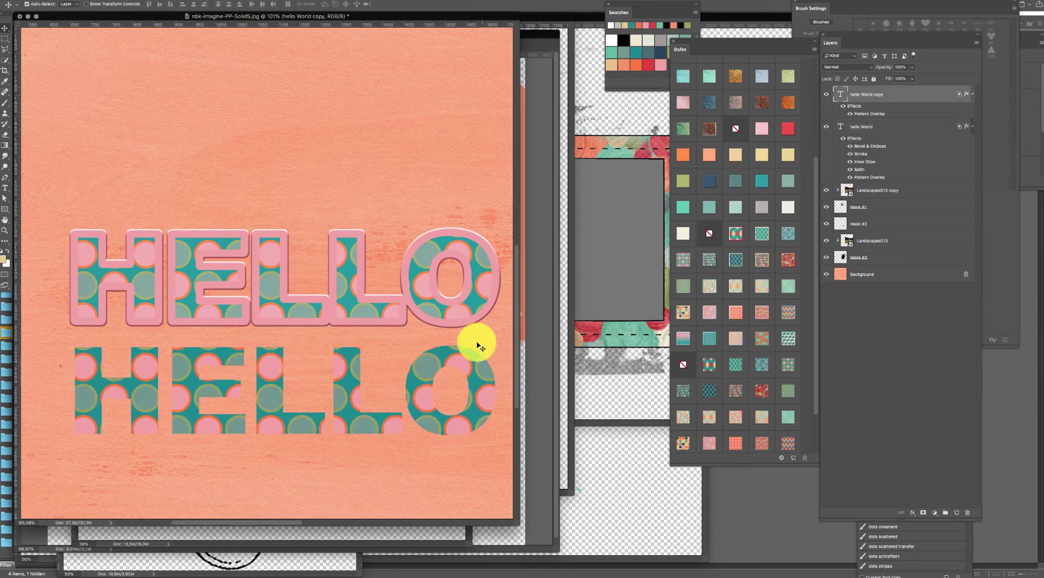
- Apply the embossed green-and-navy chevron style with the navy outline to the original text and its flat version to the copy
left_click(486, 302)
left_click(686, 387)
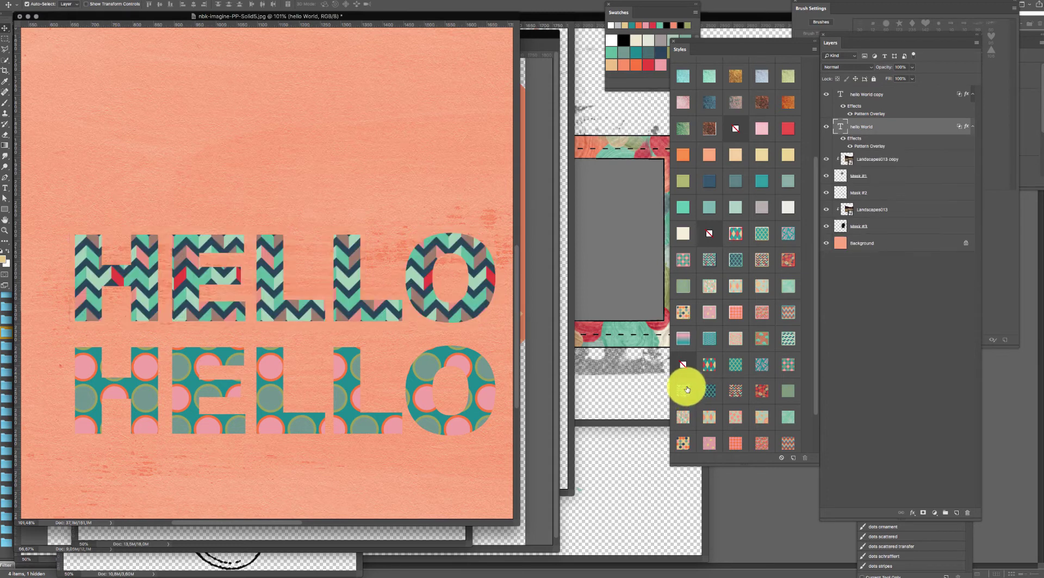
left_click(708, 263)
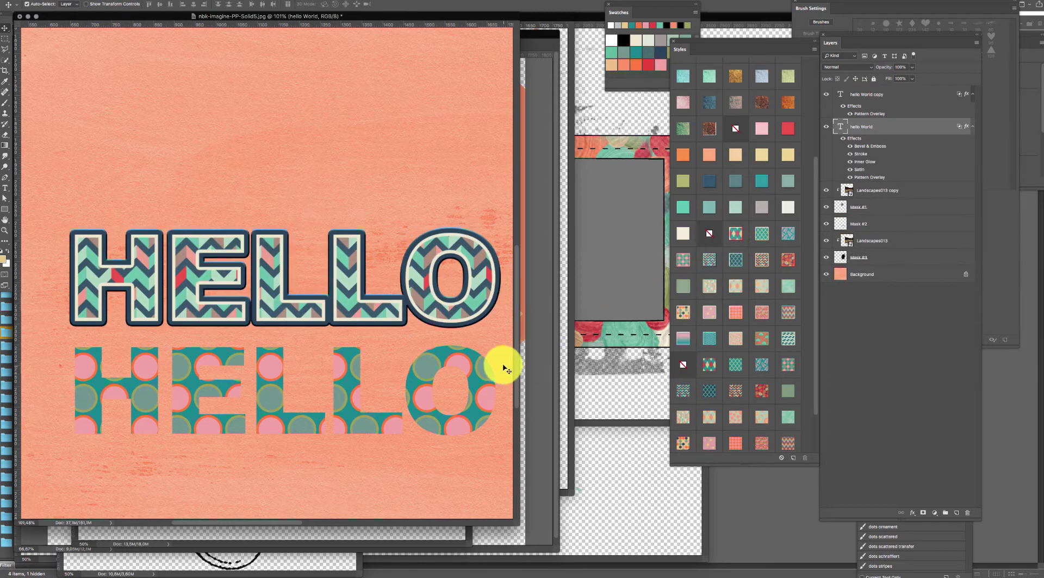
left_click(494, 398)
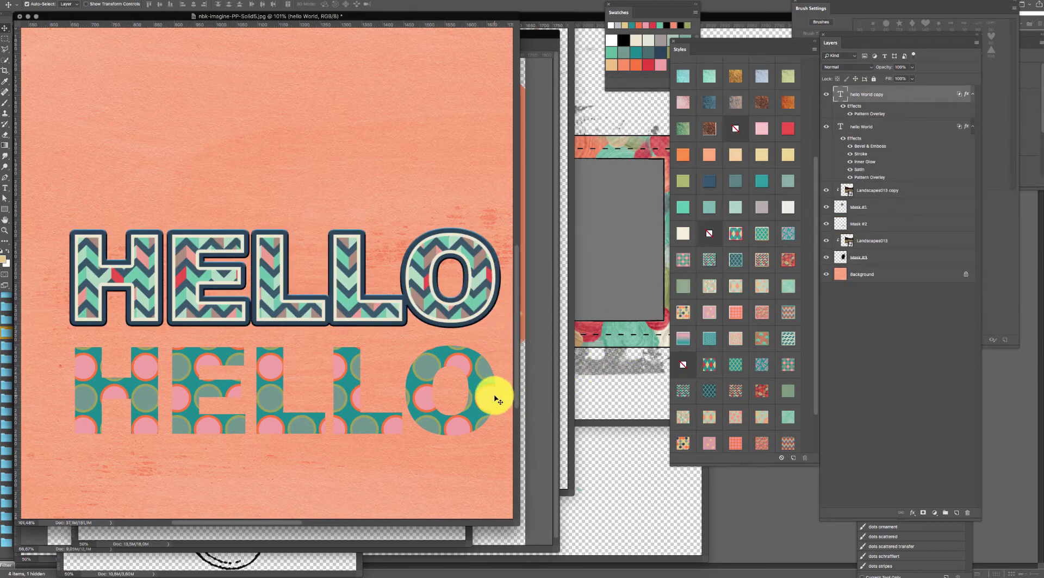
left_click(686, 383)
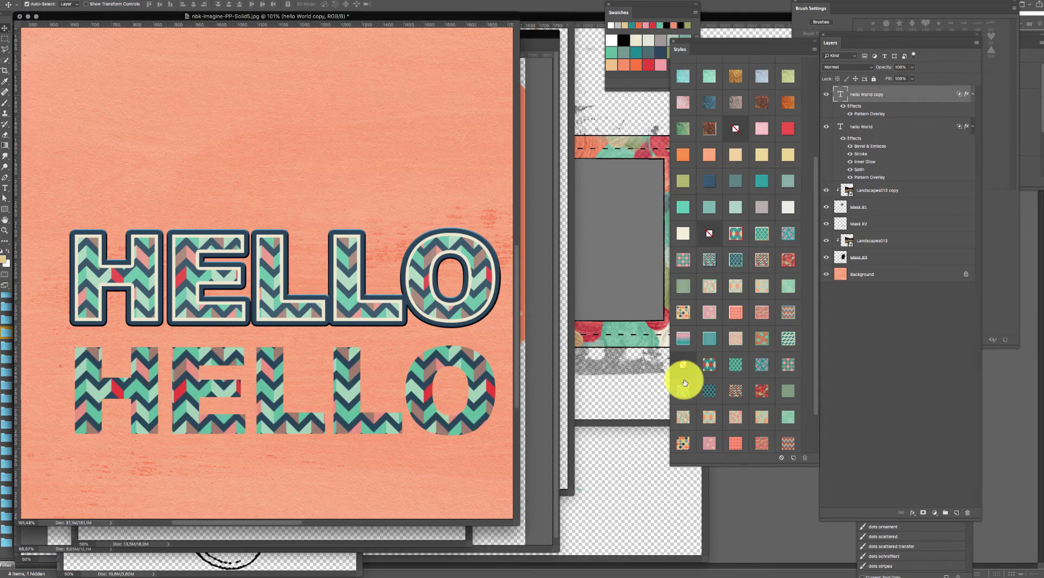
- Apply the embossed navy quatrefoil style with the green outline to the original text and the flat navy quatrefoil pattern to the copy
left_click(478, 285)
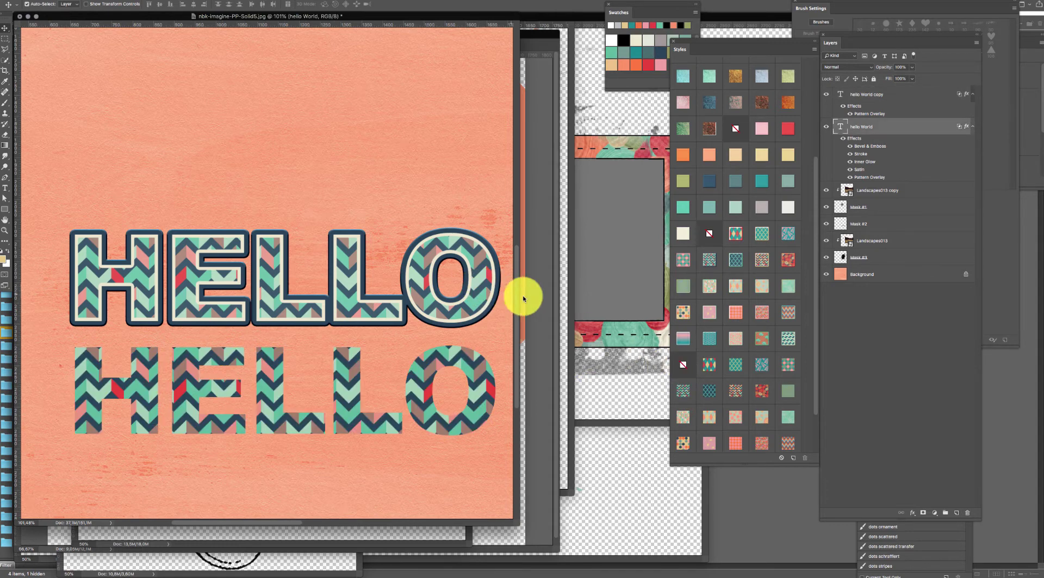
left_click(735, 260)
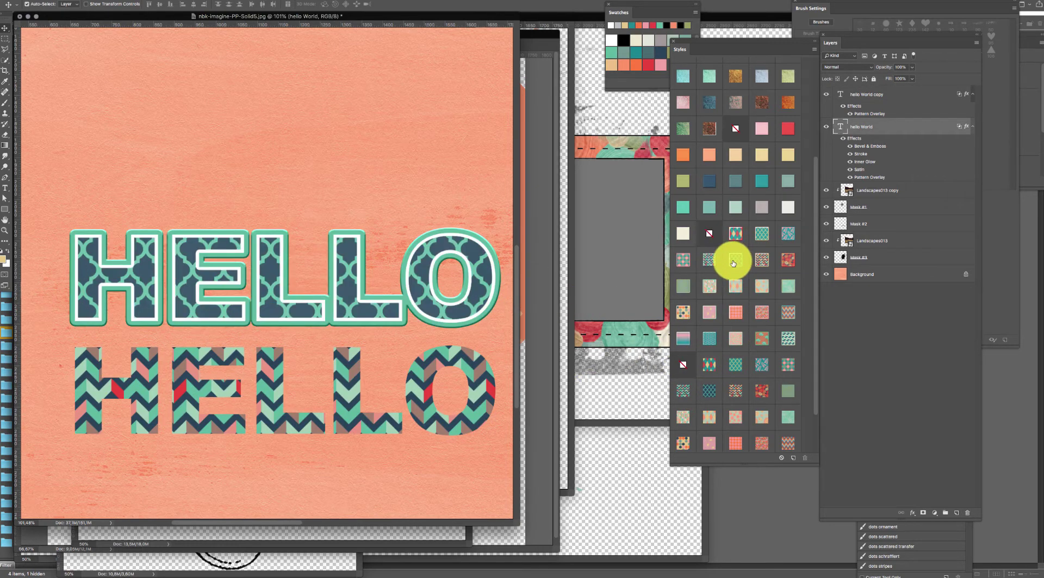
left_click(485, 382)
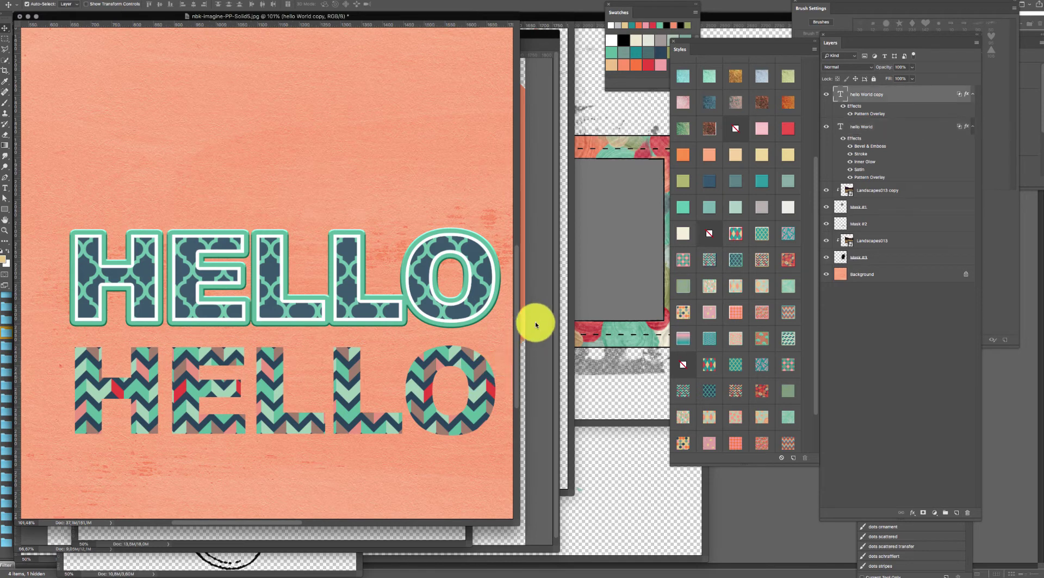
left_click(707, 389)
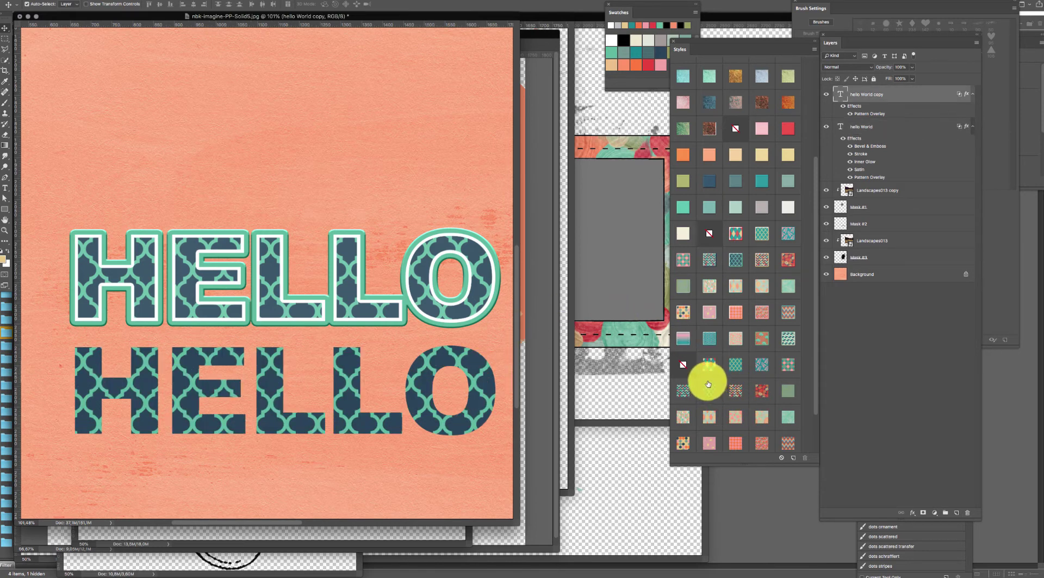
- Apply the embossed red-outlined daisy style to the original text and the matching flat daisy pattern to the copy
left_click(477, 283)
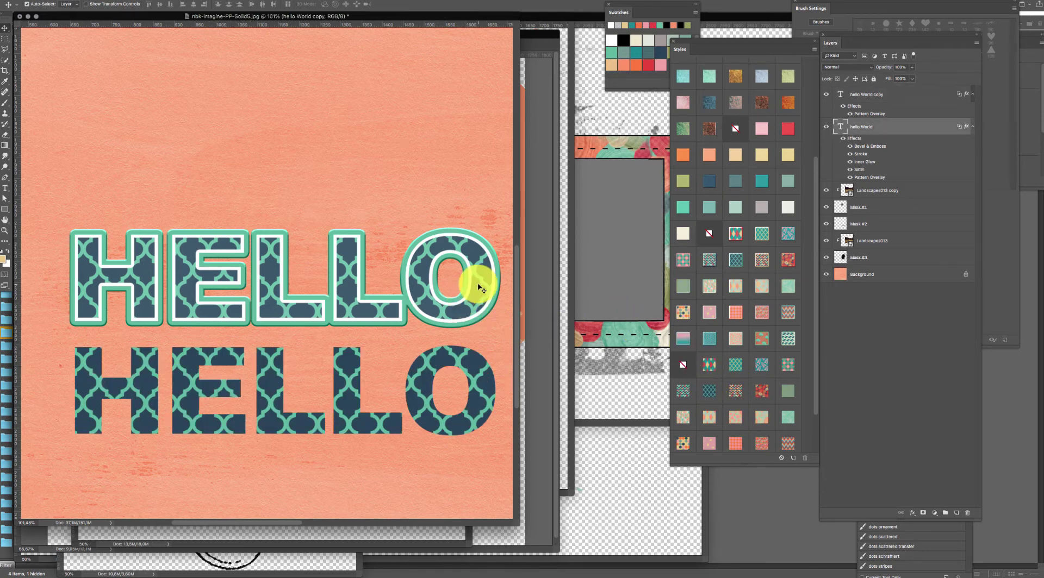
left_click(772, 264)
left_click(786, 260)
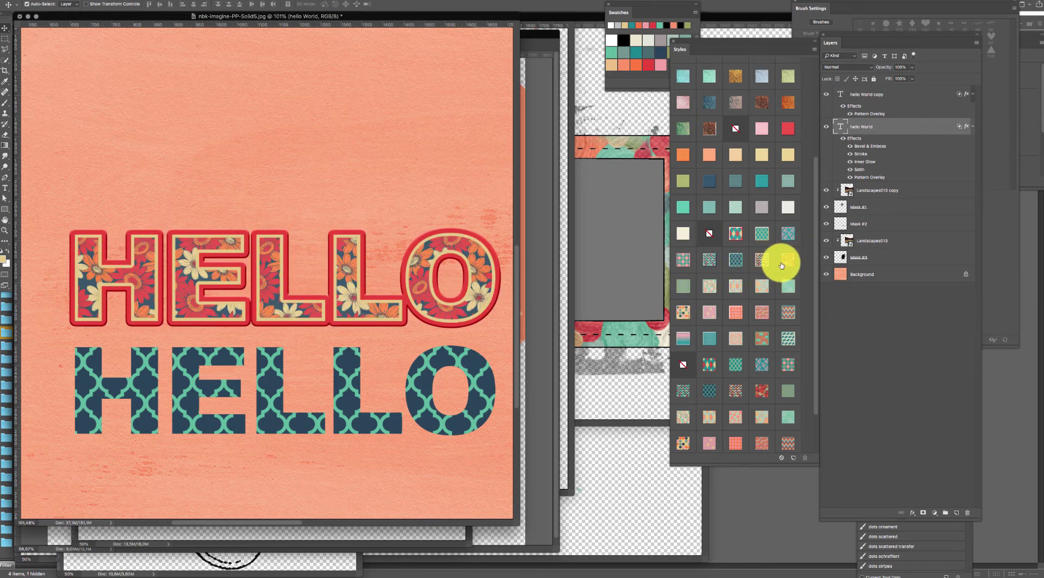
left_click_drag(483, 391, 486, 390)
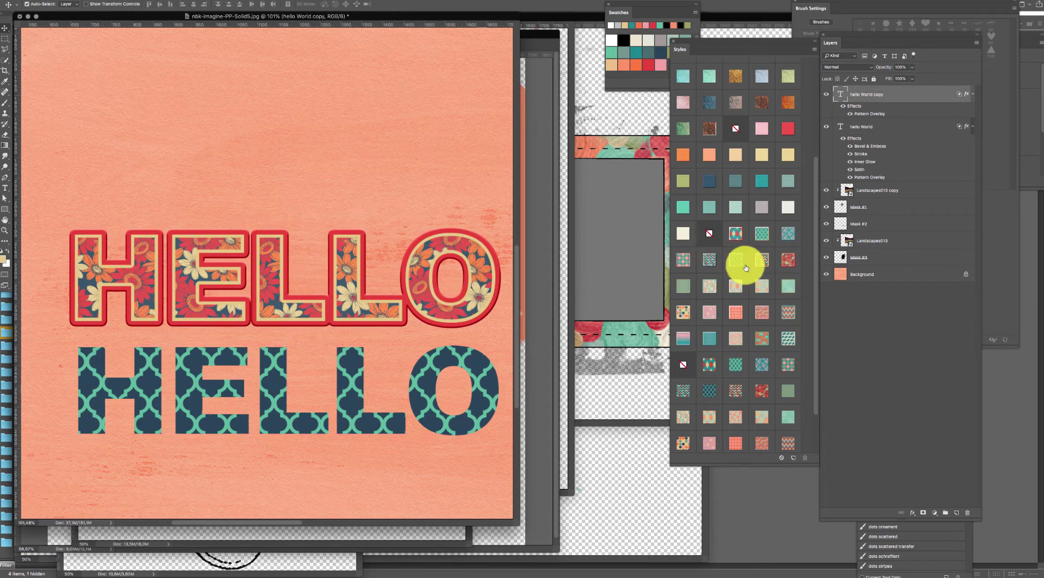
left_click(755, 389)
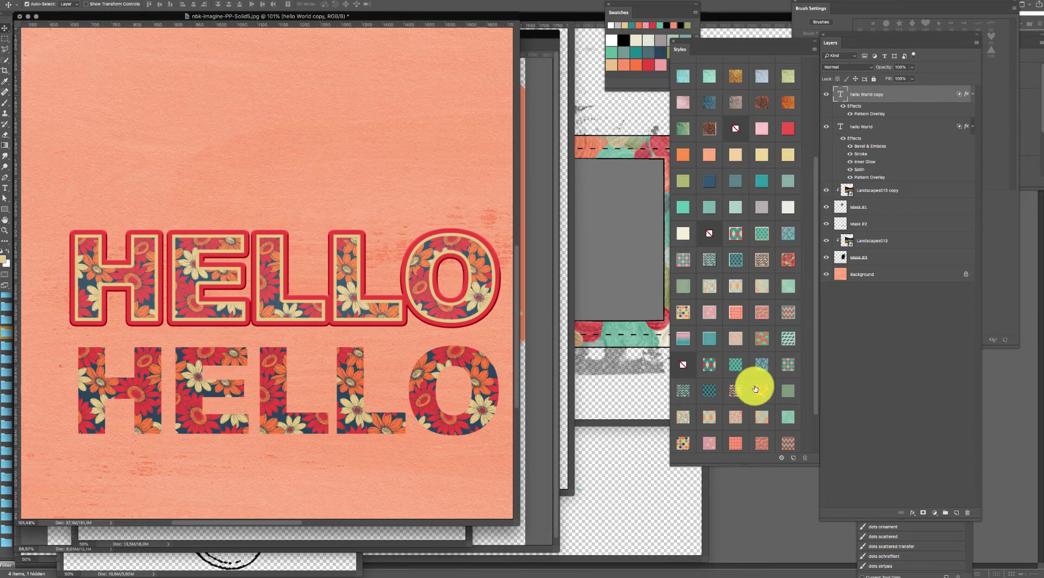
- Try the embossed pink swirl, pastel herringbone, pink-outlined diamond, teal-outlined chevron and green-and-navy wave styles on the original text
left_click(495, 291)
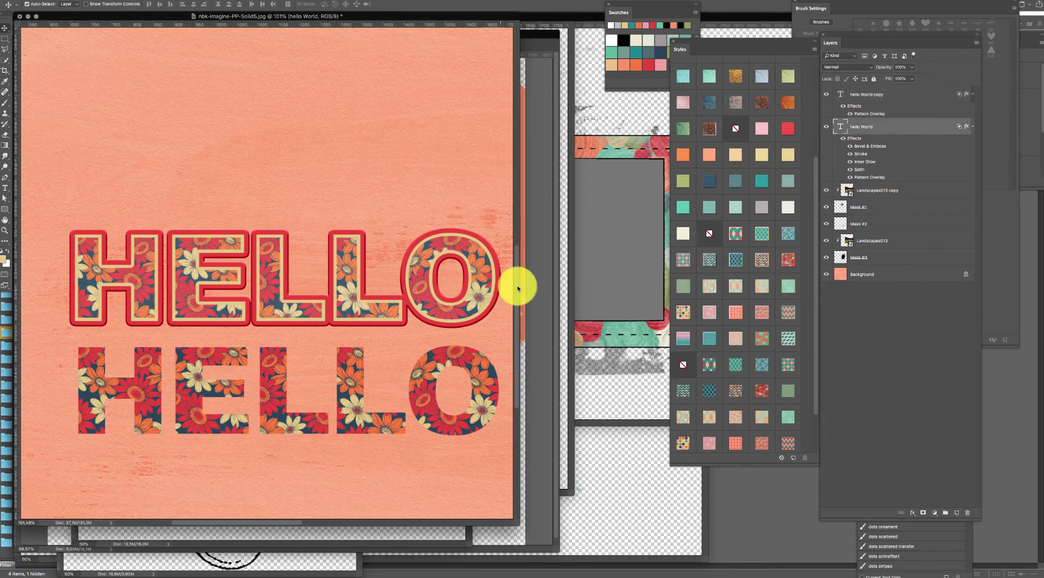
left_click(688, 322)
left_click(714, 313)
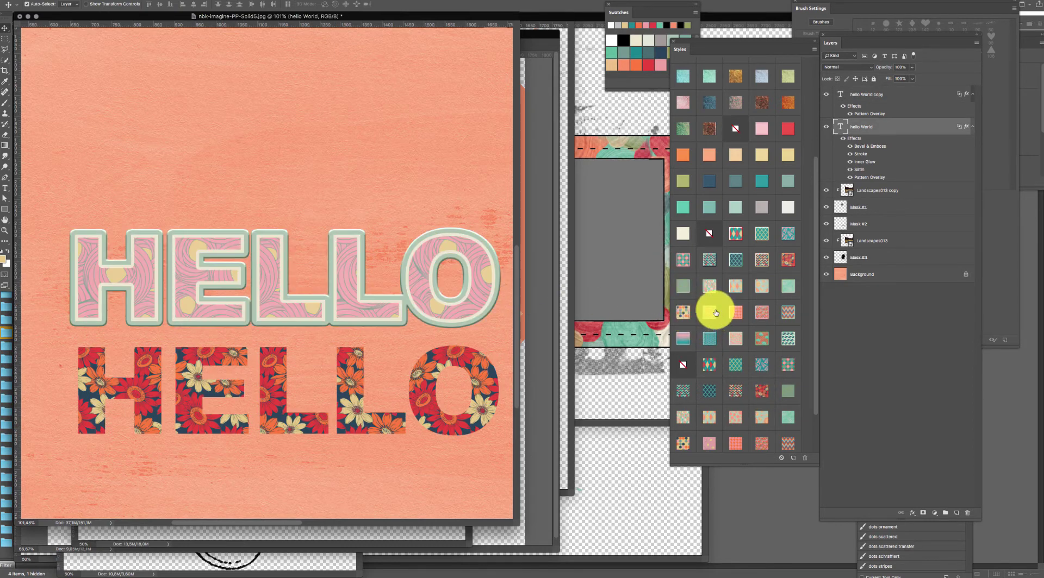
left_click(718, 296)
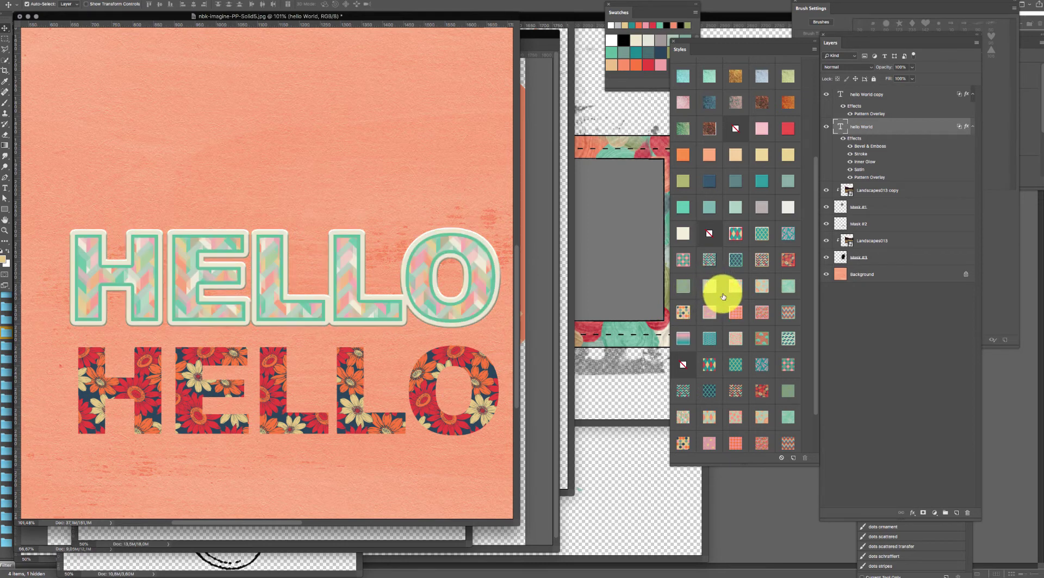
left_click(761, 287)
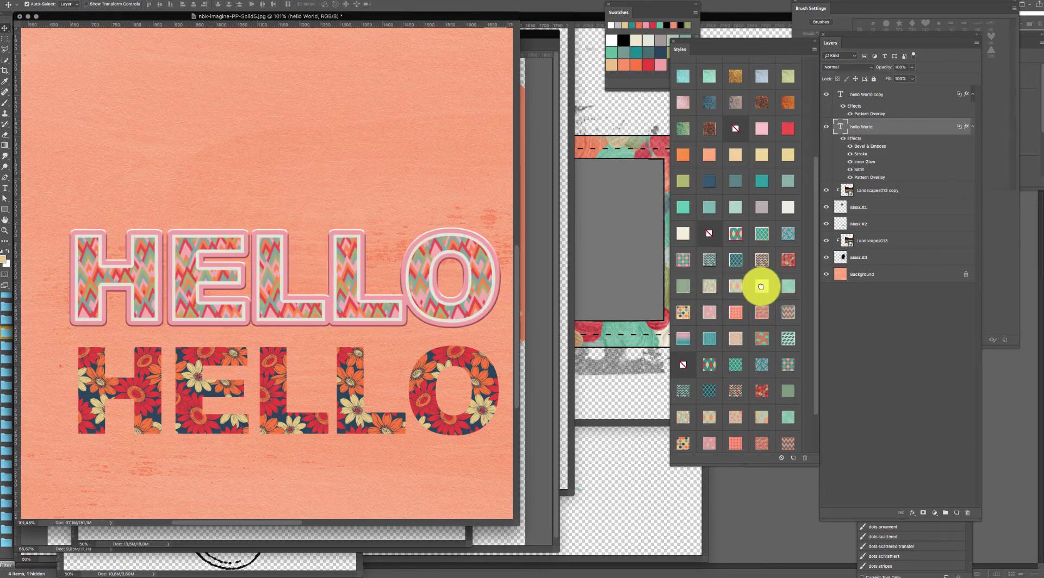
left_click(786, 312)
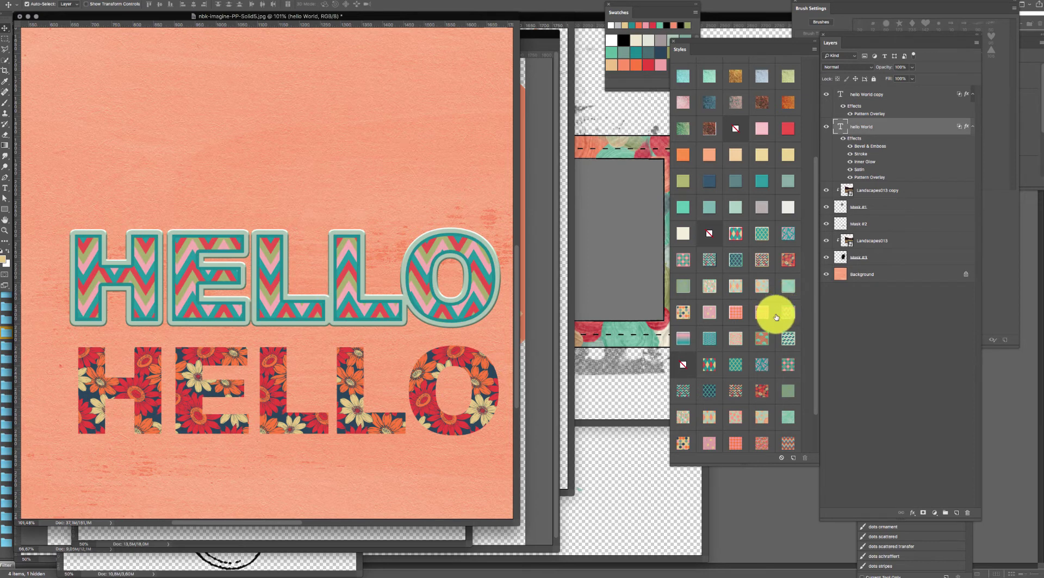
left_click(787, 340)
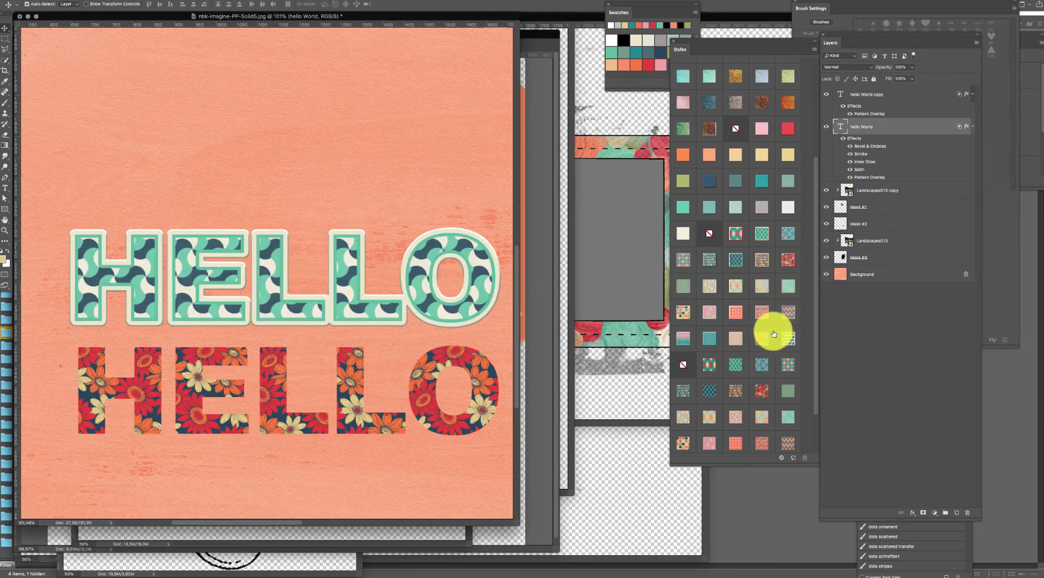
- Apply the embossed red geometric style with teal flowers to the original text and move the text up, away from the copy
left_click(763, 337)
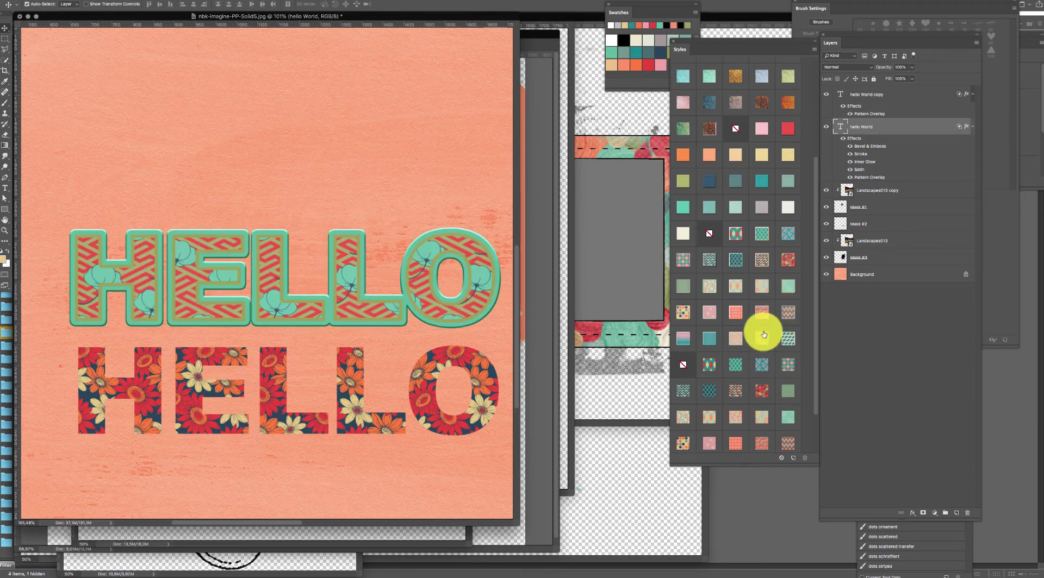
left_click(738, 365)
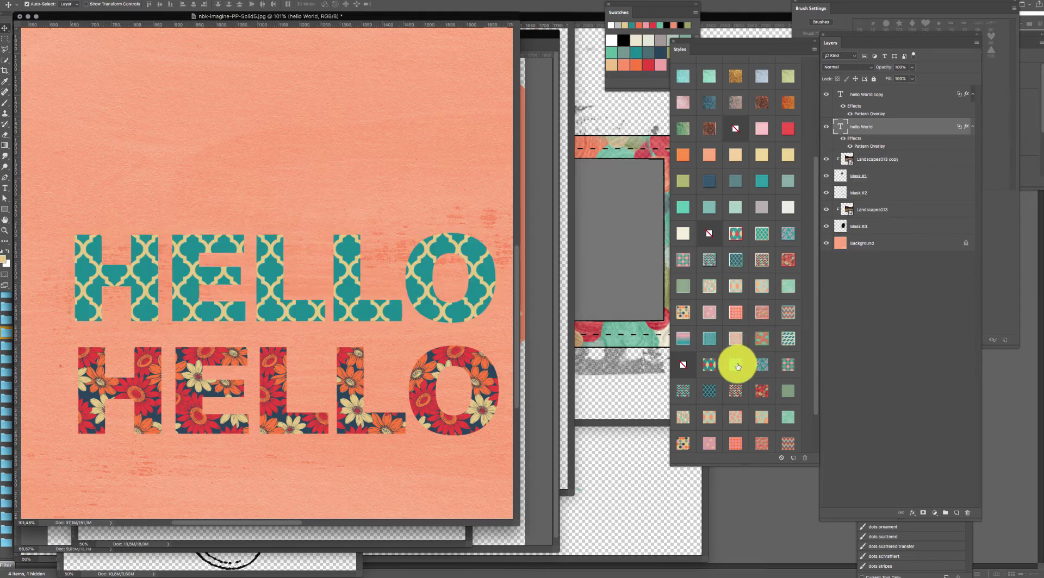
left_click(762, 341)
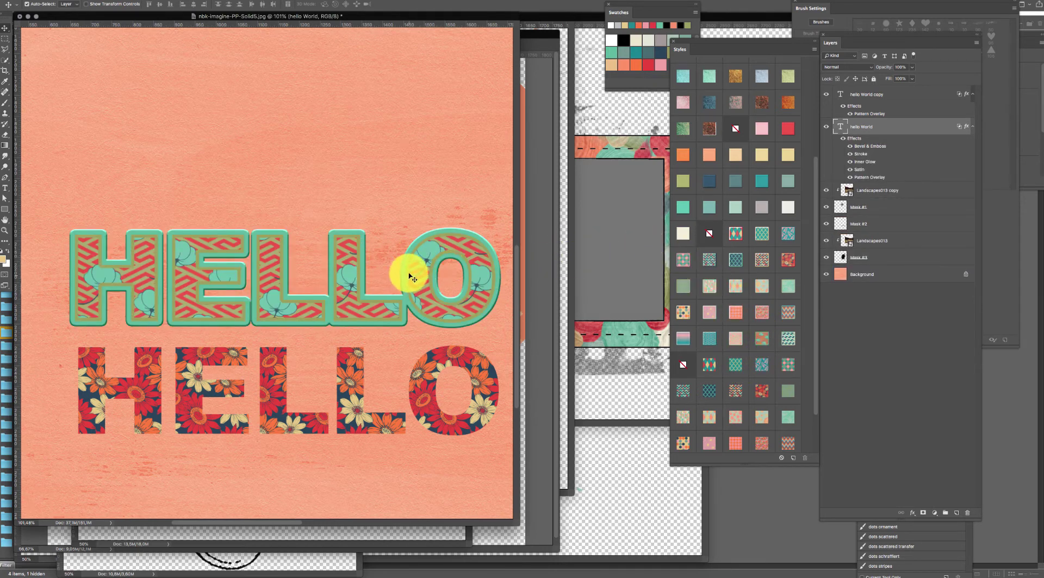
left_click_drag(428, 269, 419, 204)
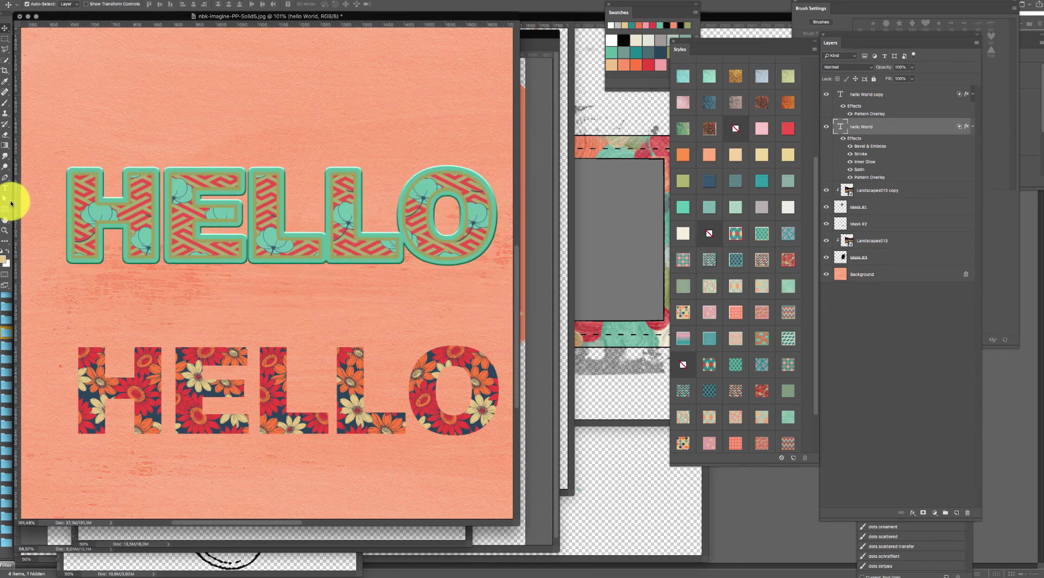
- Draw a large butterfly custom shape over the upper HELLO WORLD text
left_click(4, 209)
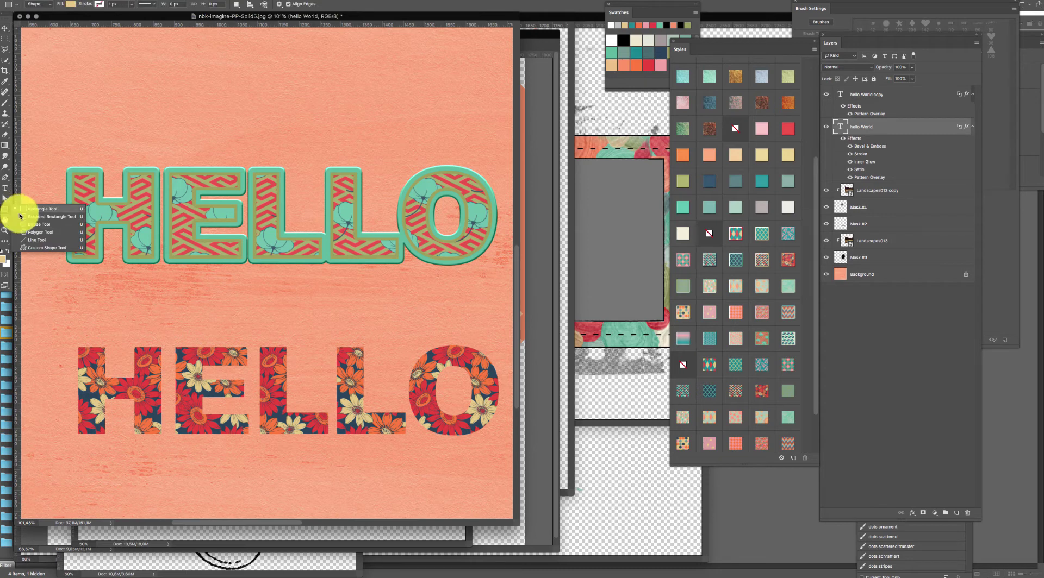
left_click(44, 248)
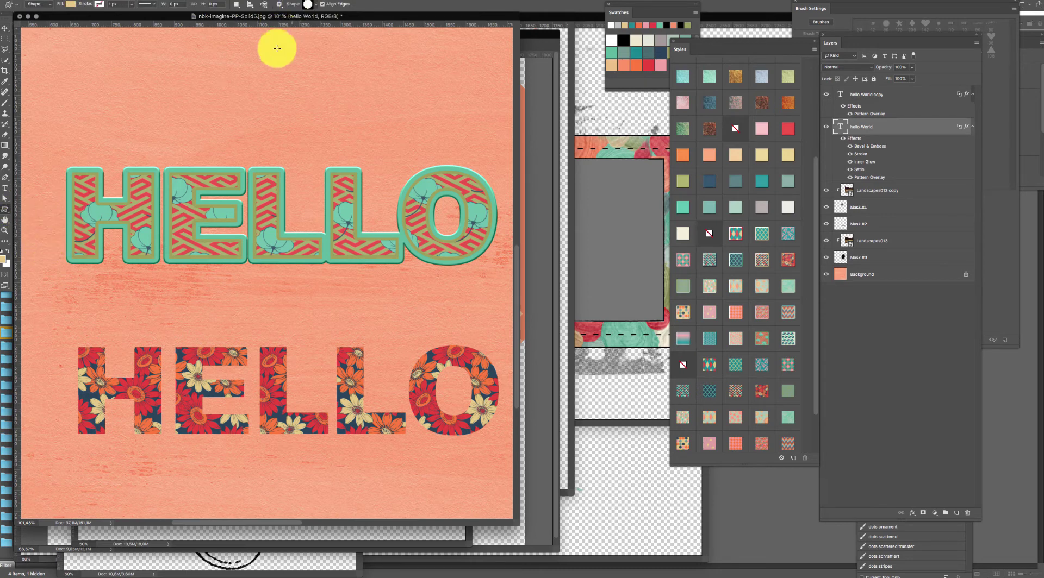
left_click(311, 4)
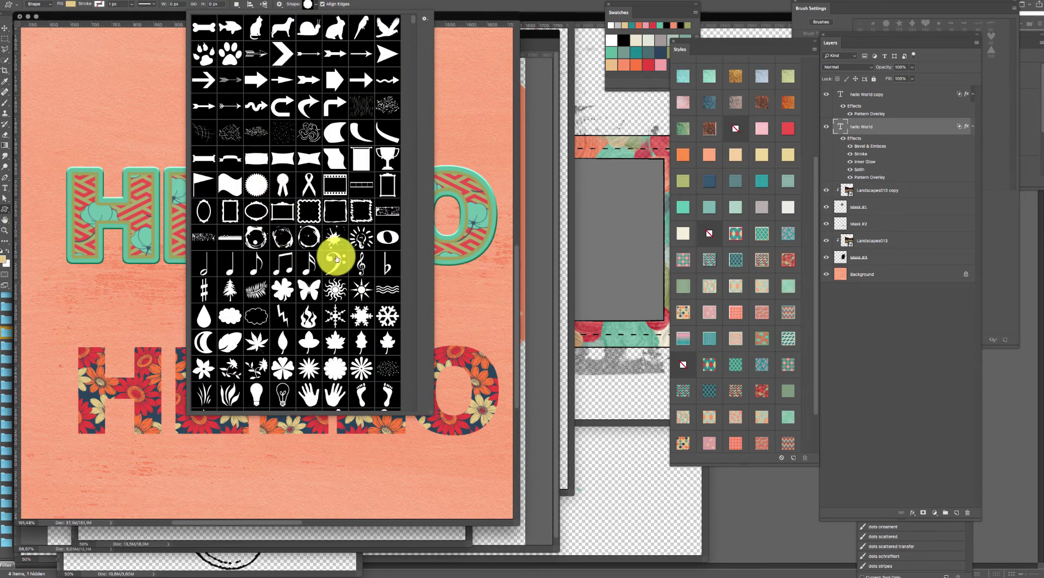
double_click(309, 290)
left_click_drag(182, 89, 387, 268)
- Rotate the butterfly shape counterclockwise and move it into the empty area above the text
key("ctrl+t")
left_click_drag(431, 100, 333, 133)
key("Return")
scroll(513, 275, "up", 5)
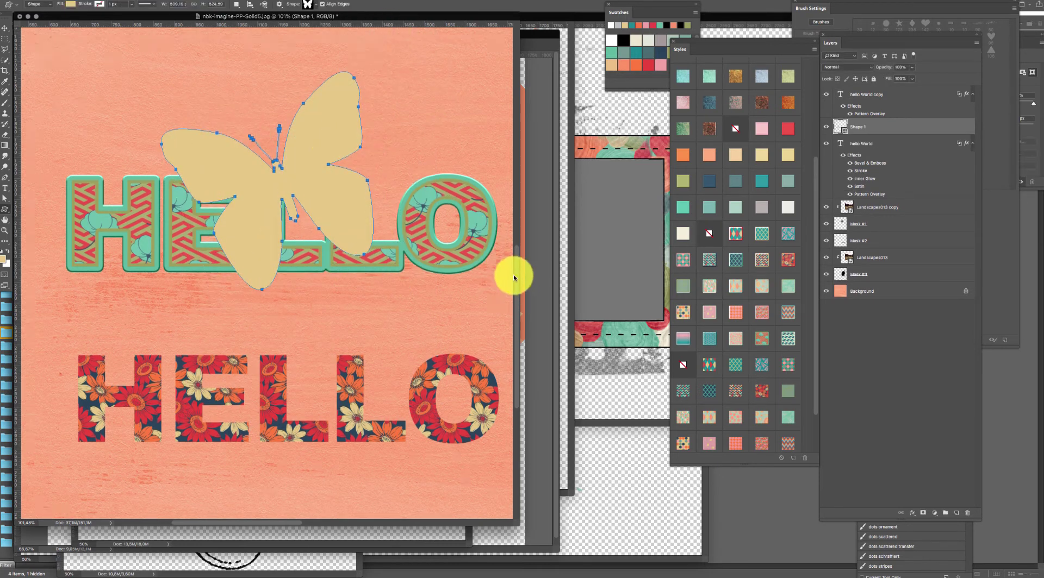
left_click_drag(348, 389, 350, 163)
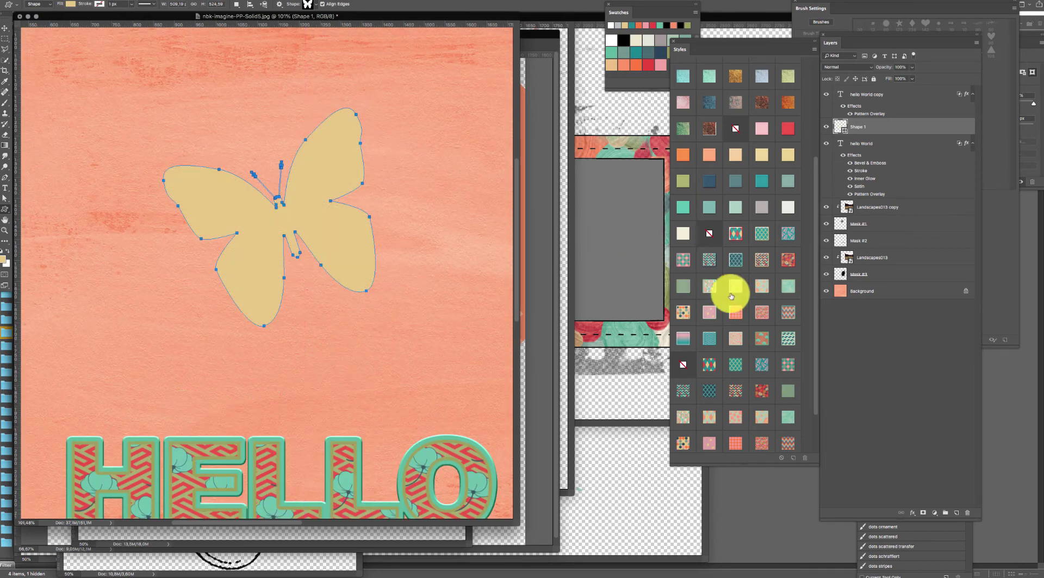
- Try the embossed pastel herringbone and red geometric flower styles on the butterfly, settling on the pink-outlined diamond pattern style
left_click(707, 282)
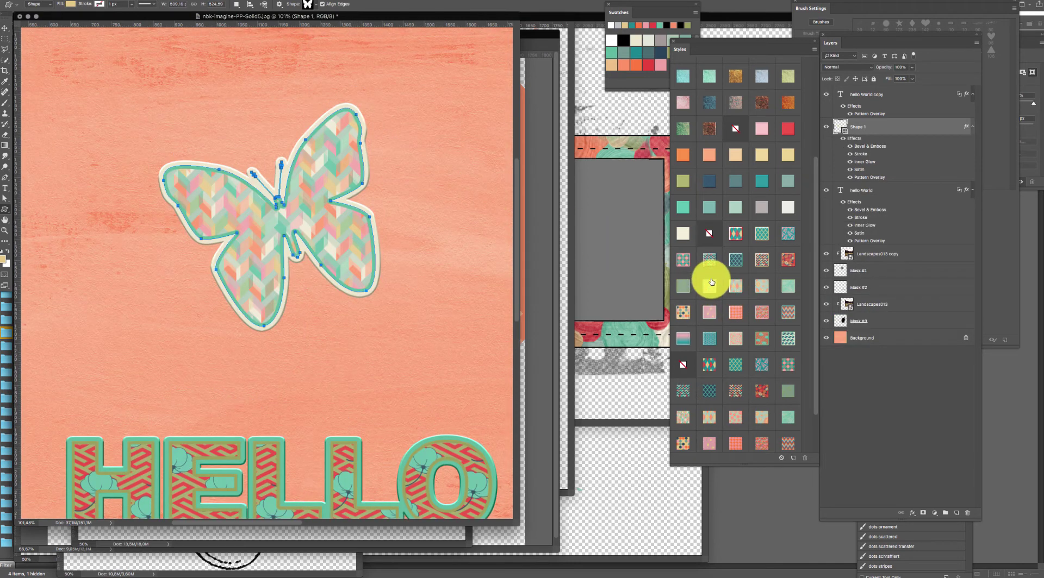
left_click(738, 339)
left_click(757, 342)
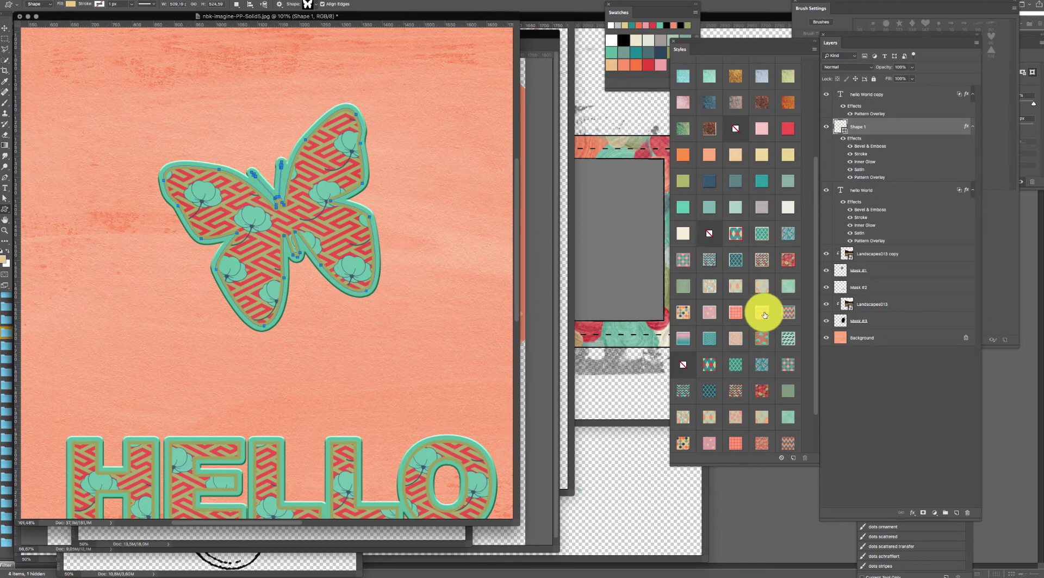
left_click(764, 314)
left_click(4, 29)
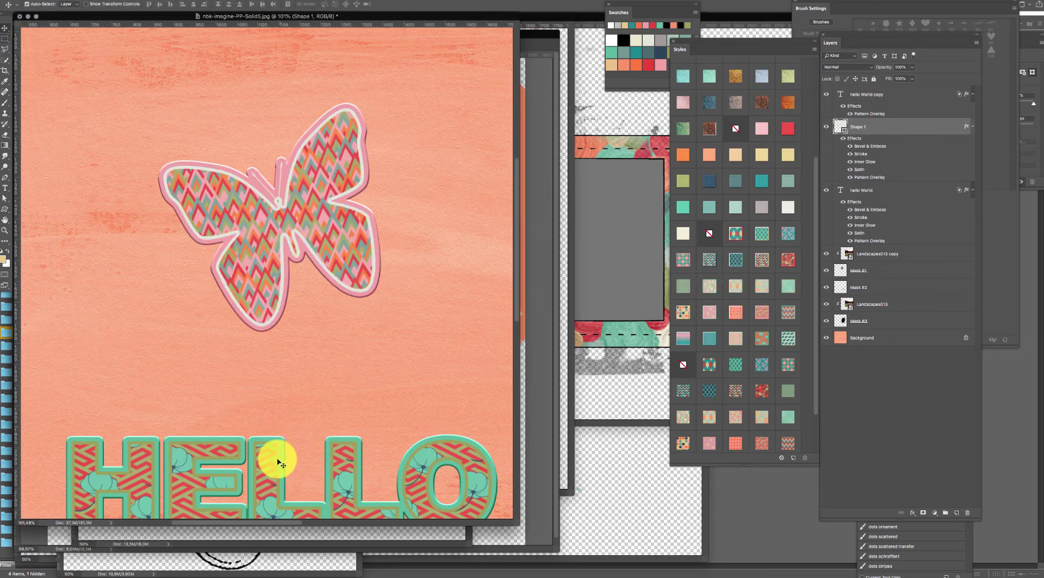
- Select the embossed HELLO WORLD text, switch to Adobe Bridge and open the nbk-imagine-PT-Styles-Glitter folder
left_click(269, 446)
left_click_drag(423, 243, 419, 198)
scroll(419, 199, "down", 5)
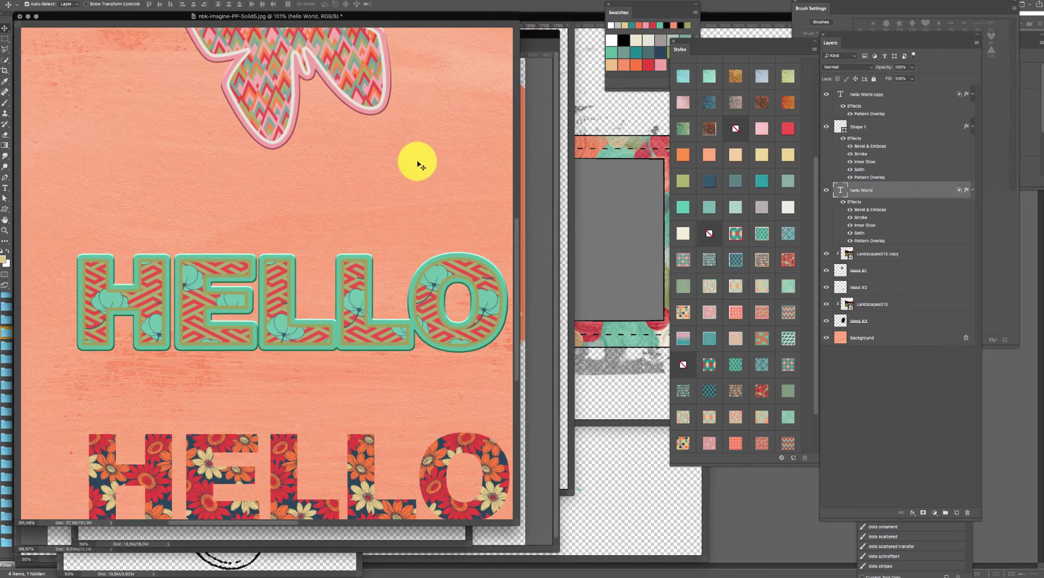
key("super+Tab")
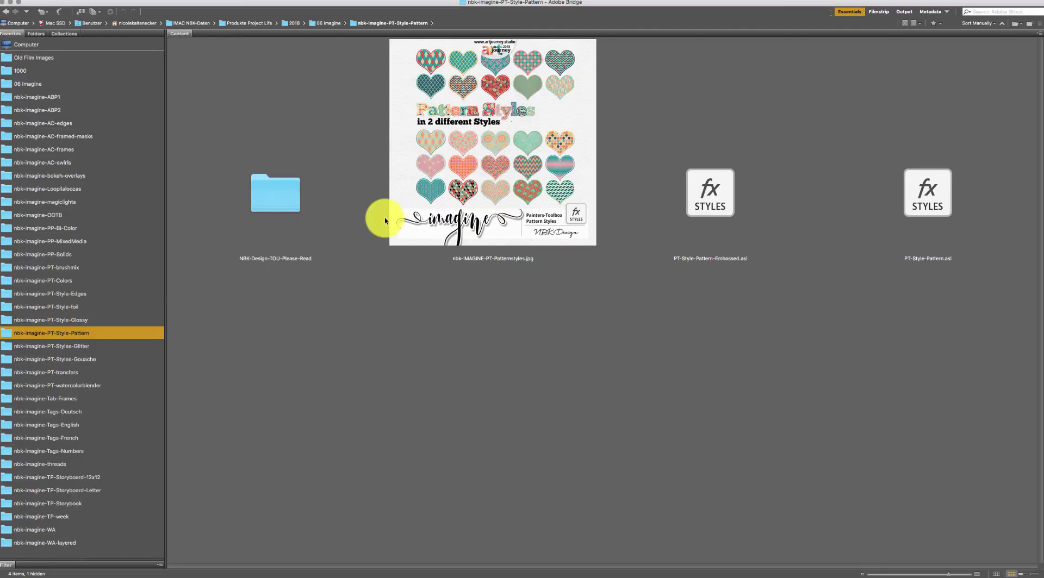
left_click(91, 347)
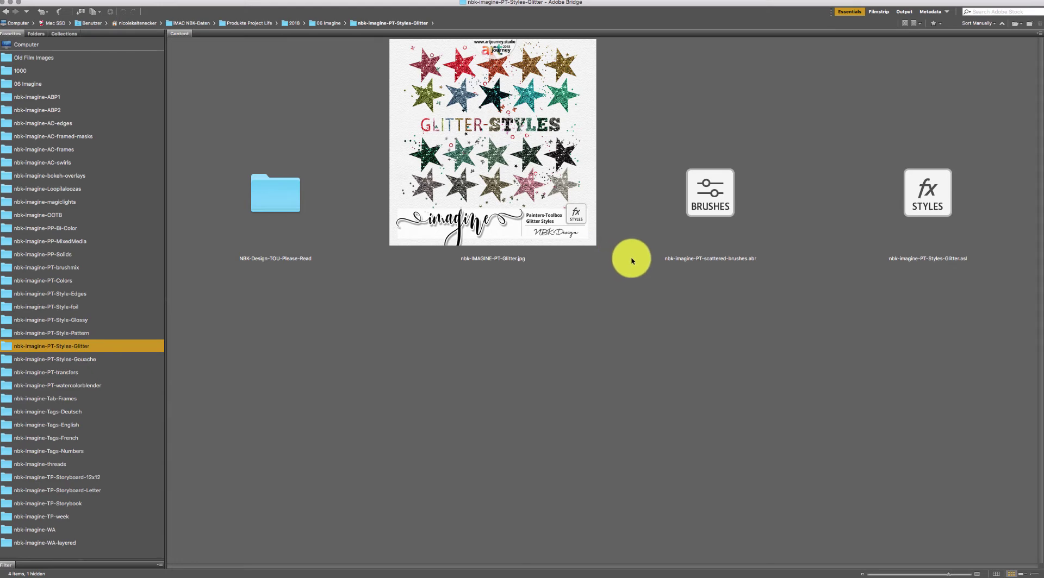
- Load the nbk-imagine-PT-scattered-brushes.abr brushes and nbk-imagine-PT-Styles-Glitter.asl styles into Photoshop and bring the glitter styles into view
left_click(733, 199)
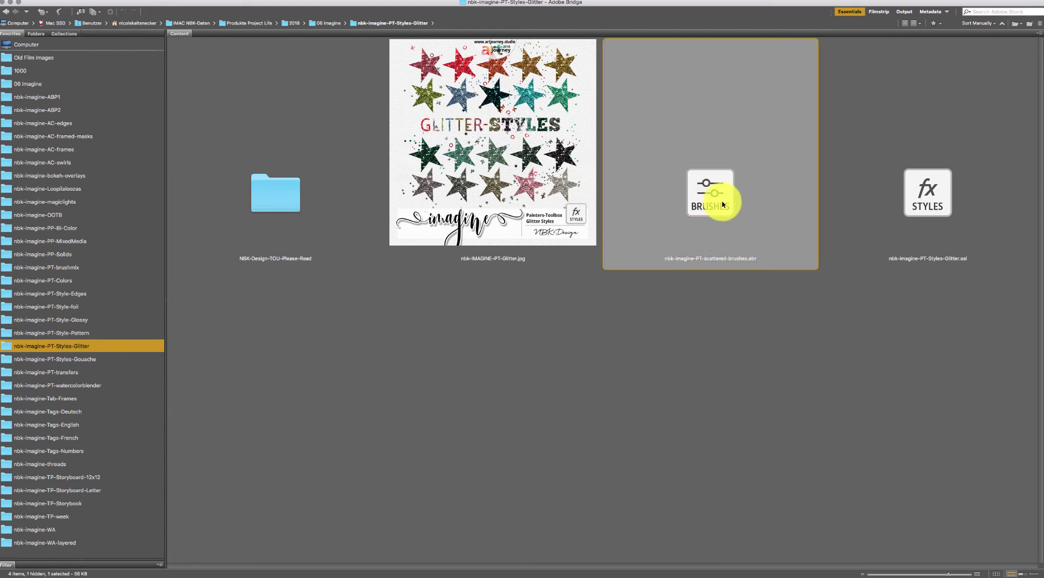
double_click(723, 205)
left_click(634, 345)
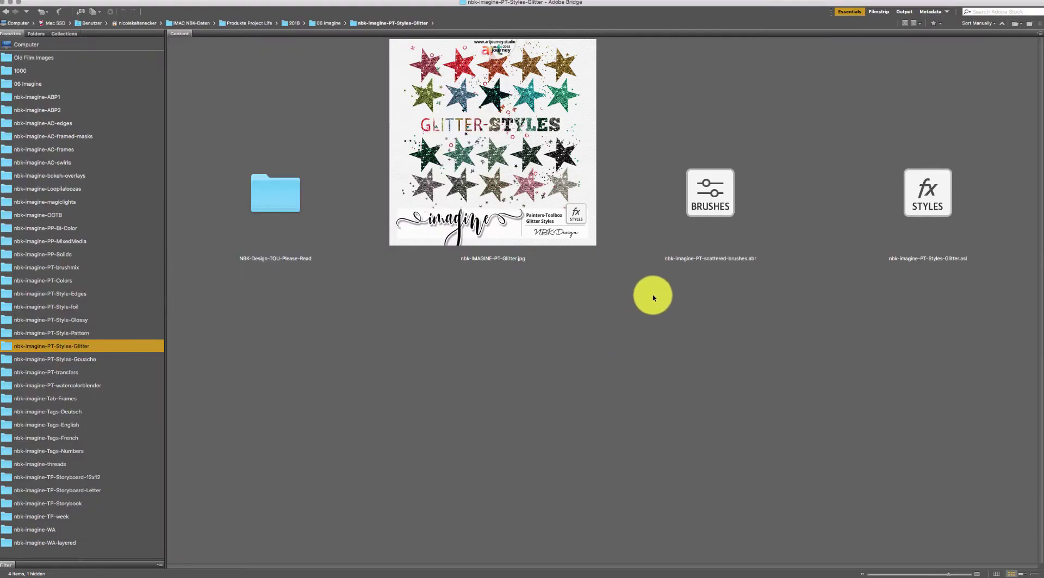
double_click(951, 194)
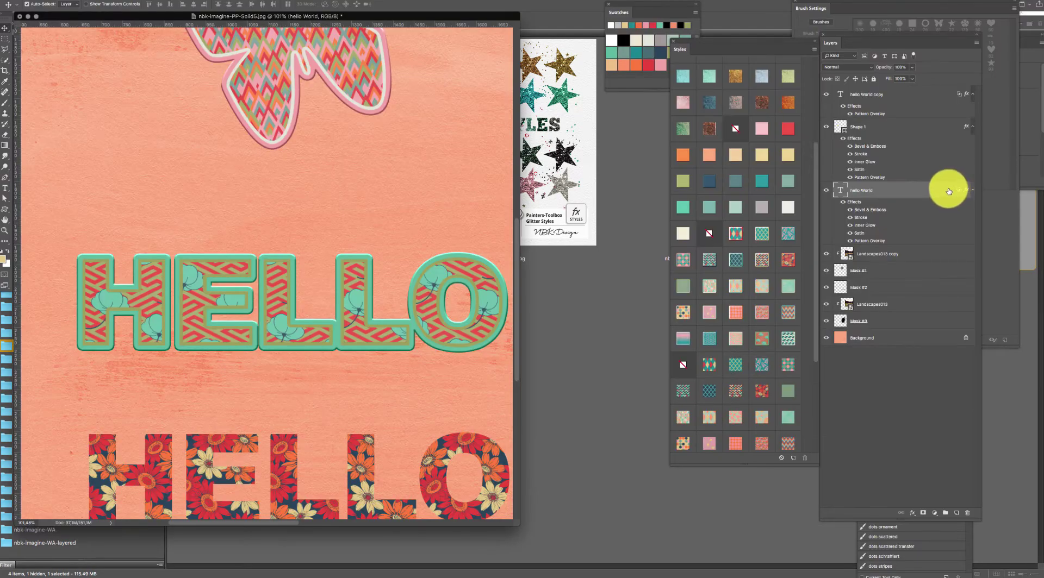
left_click_drag(813, 348, 812, 514)
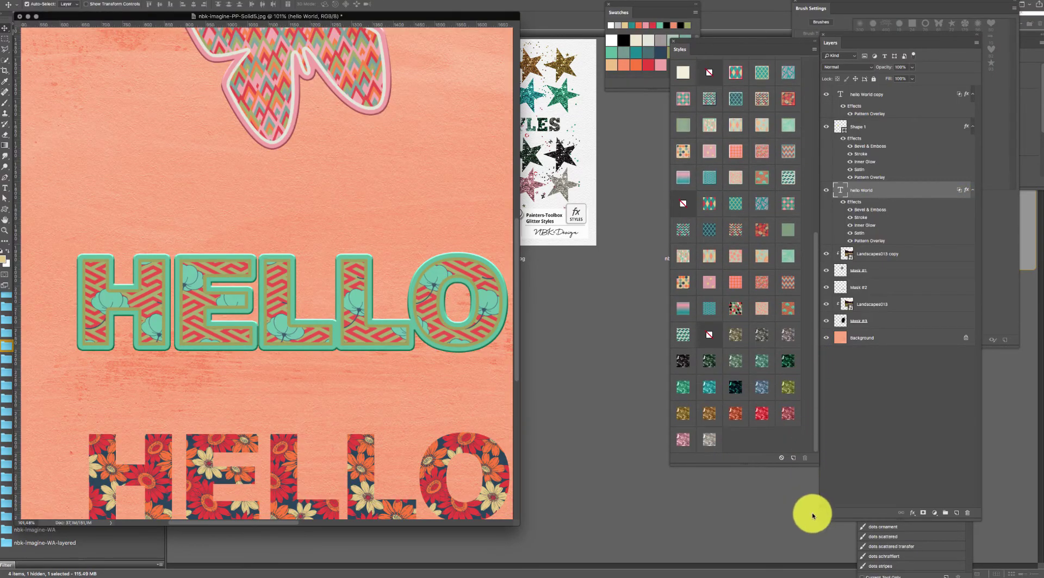
- Add a new layer above the embossed text and choose the NBK-Design - Scattered Square brush from the nbk-imagine-PT-scattered-brushes set
key("super+0")
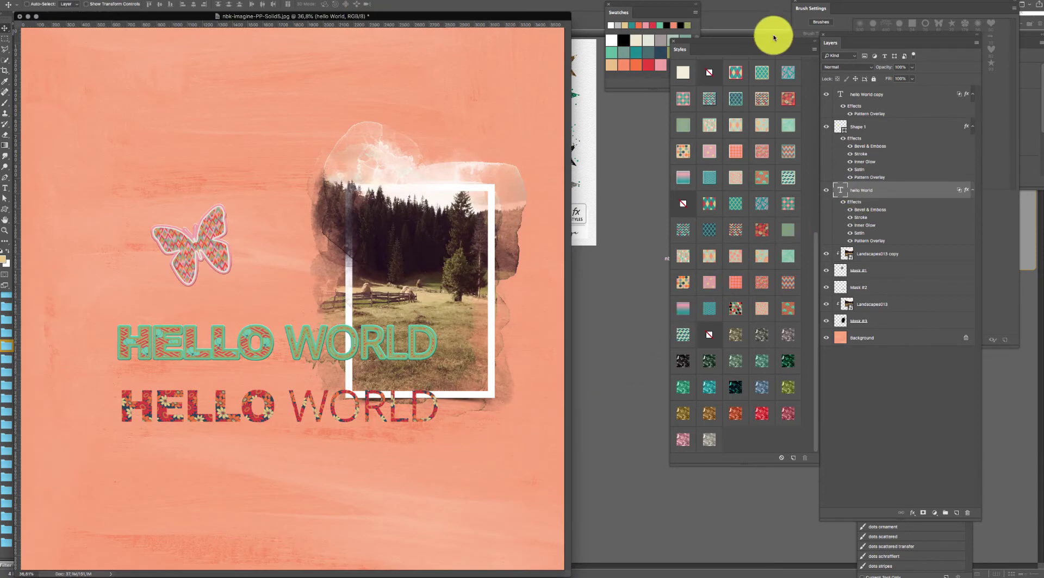
key("shift+super+n")
key("Return")
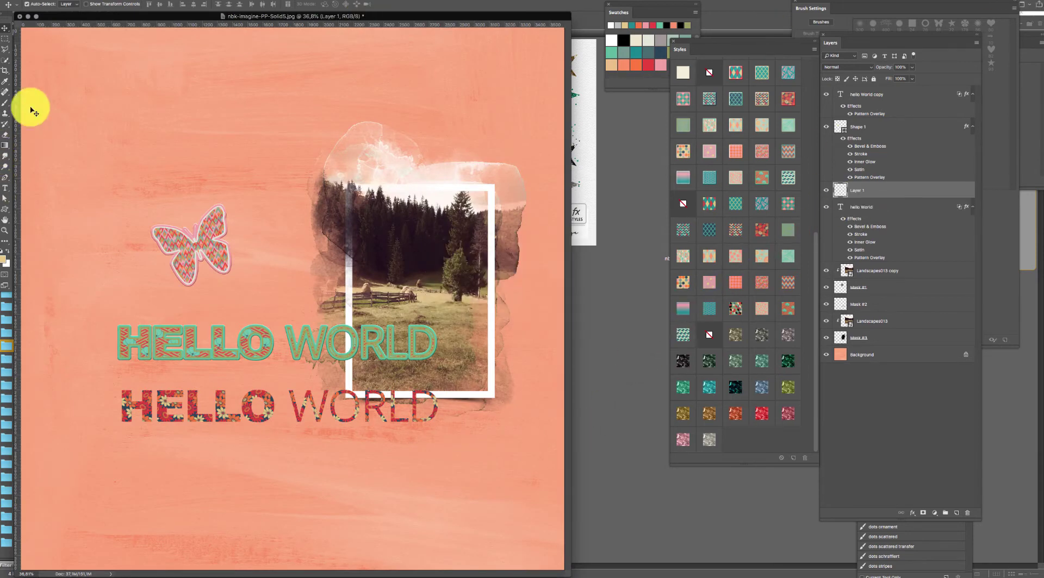
left_click(8, 103)
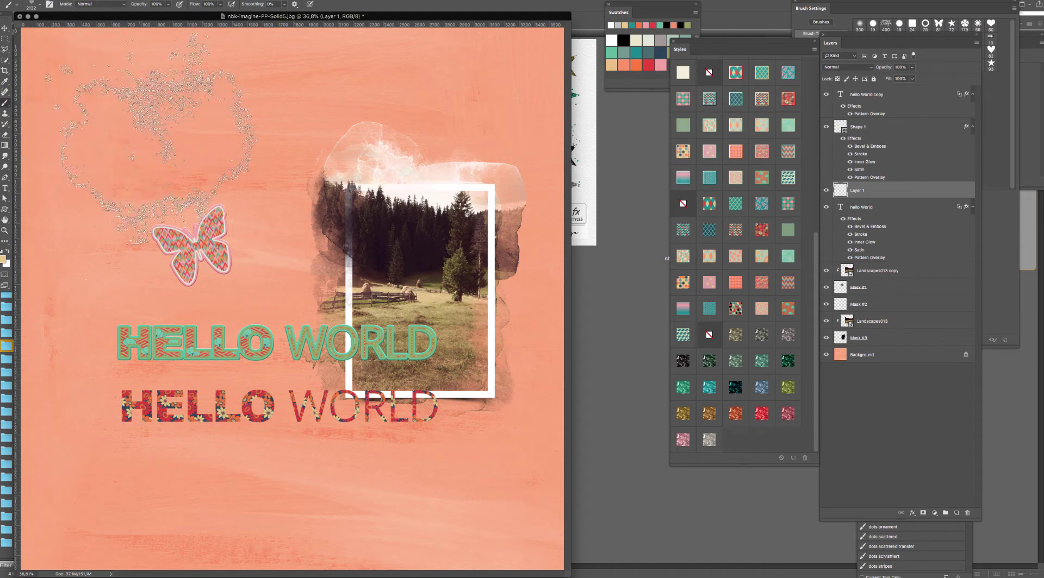
right_click(140, 148)
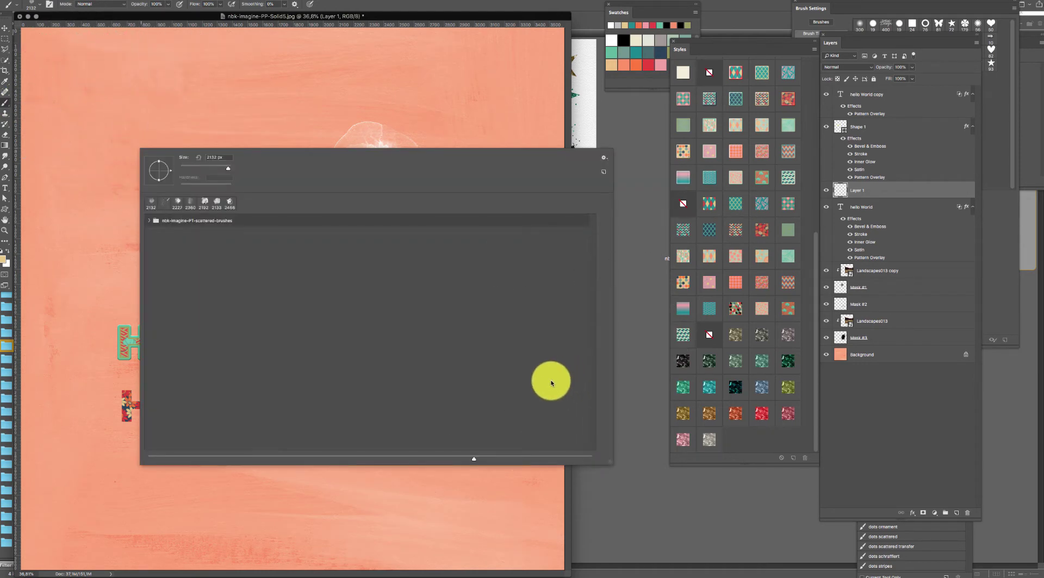
left_click(149, 222)
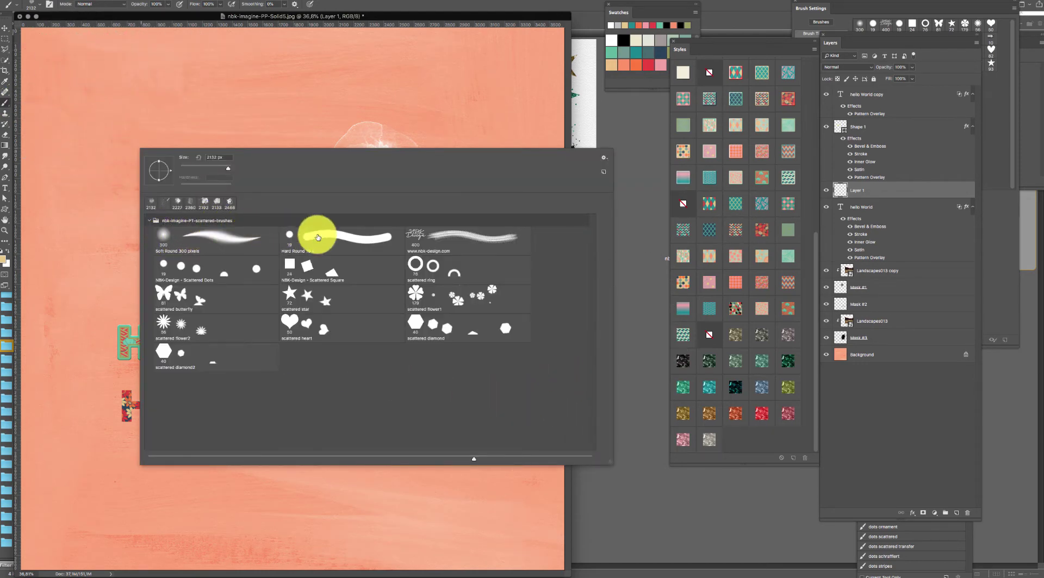
left_click(326, 269)
- Paint scattered squares around the photo and titles and give them a green glitter style
mouse_move(134, 95)
left_mouse_down()
mouse_move(159, 149)
mouse_move(217, 84)
mouse_move(293, 117)
mouse_move(431, 103)
mouse_move(503, 115)
mouse_move(517, 191)
left_mouse_up()
mouse_move(163, 252)
left_mouse_down()
mouse_move(70, 272)
mouse_move(296, 254)
mouse_move(139, 381)
mouse_move(169, 462)
mouse_move(400, 419)
mouse_move(466, 533)
mouse_move(266, 498)
left_mouse_up()
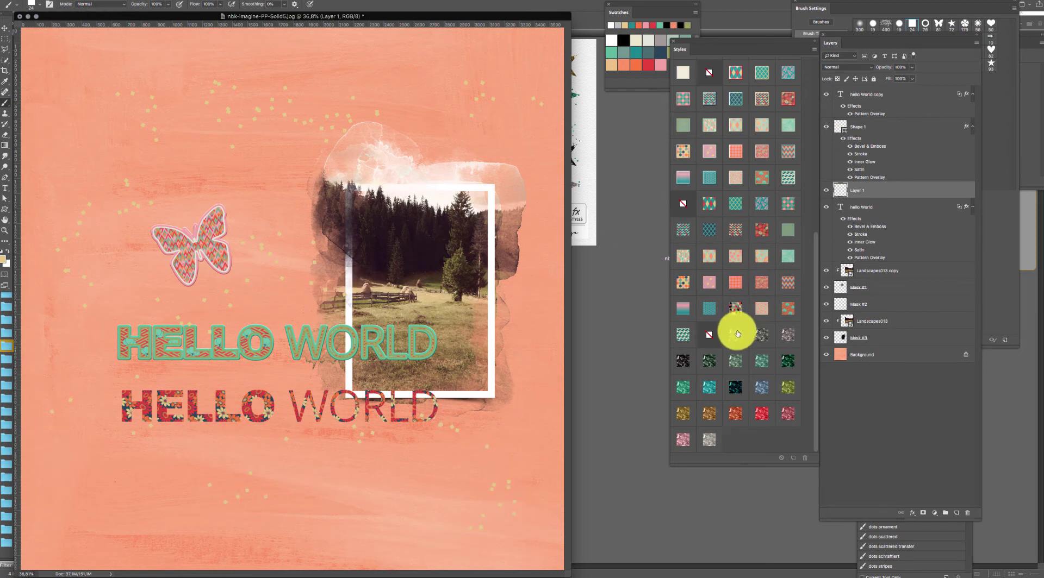
left_click(736, 329)
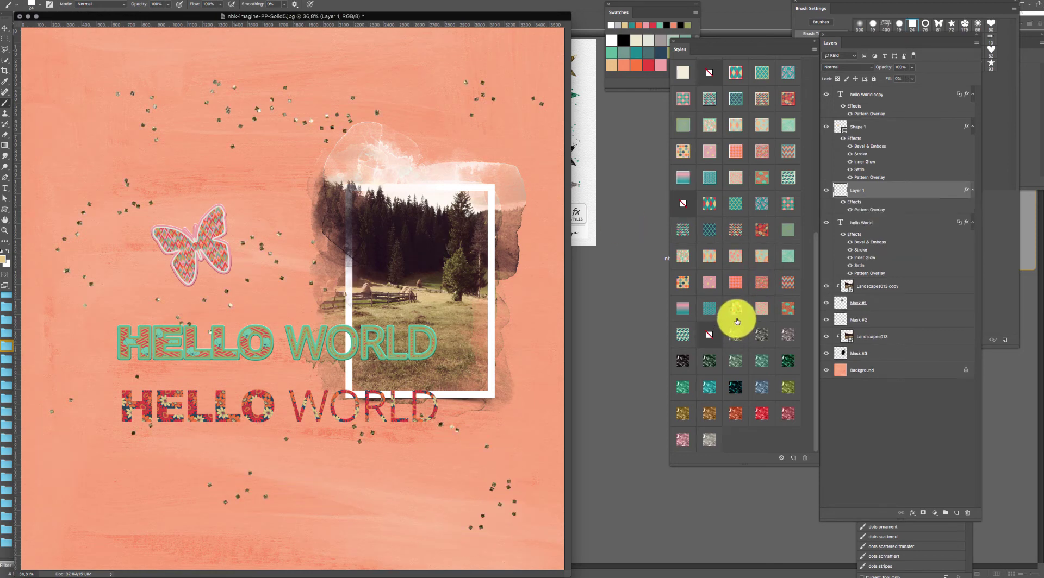
left_click(741, 363)
- On another new layer with a red glitter style, paint scattered squares and scattered rings around the photo, butterfly and titles
key("shift+super+n")
key("Return")
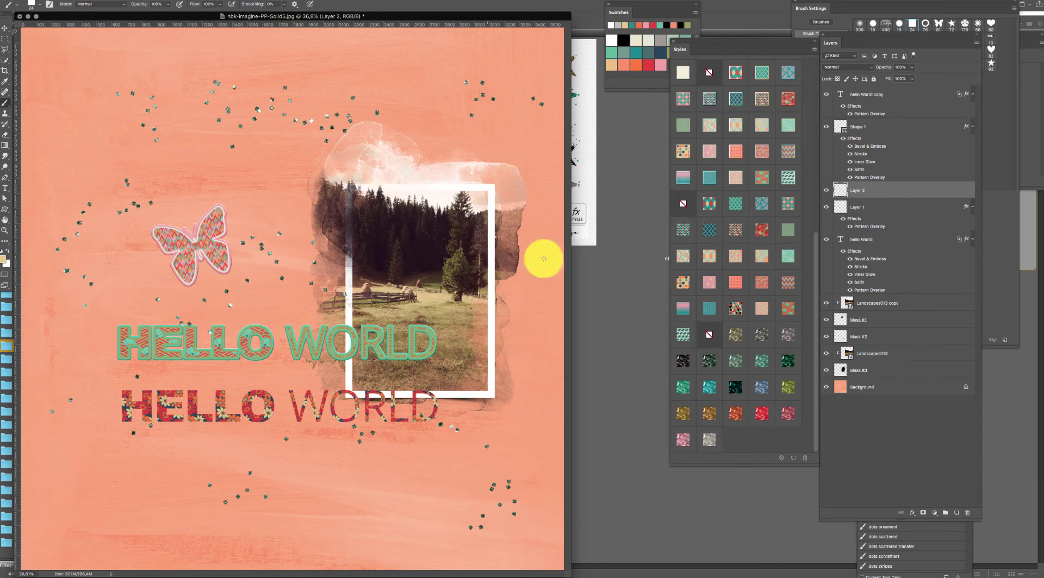
left_click(762, 418)
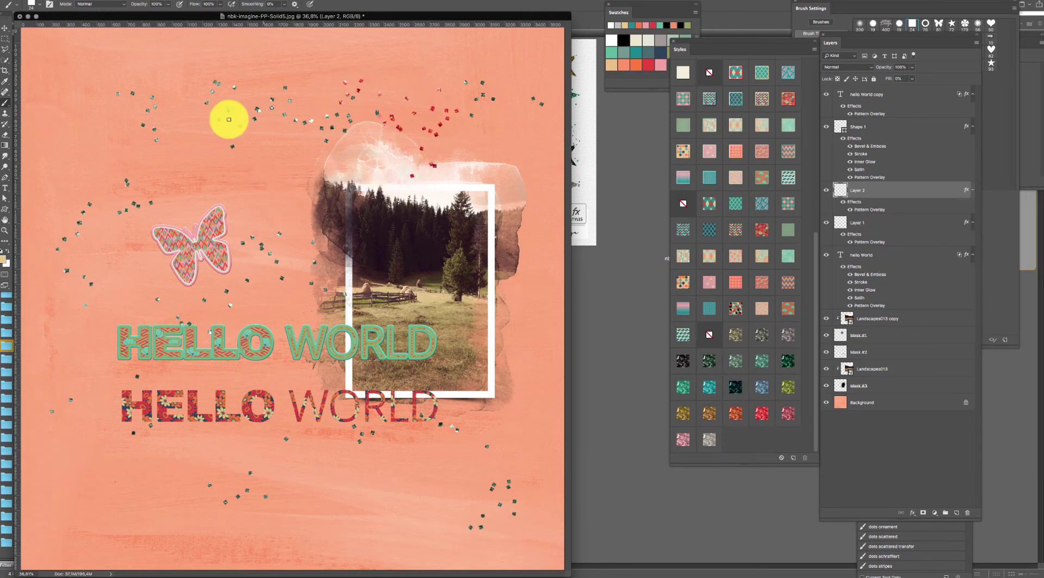
mouse_move(229, 119)
left_mouse_down()
mouse_move(116, 165)
mouse_move(75, 196)
mouse_move(93, 337)
mouse_move(136, 432)
mouse_move(268, 451)
left_mouse_up()
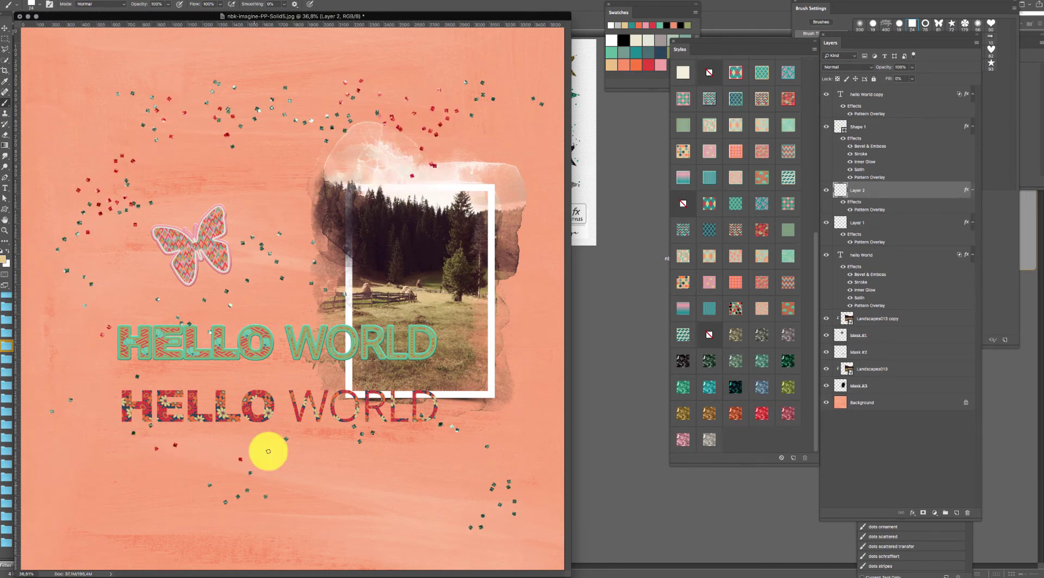
right_click(358, 339)
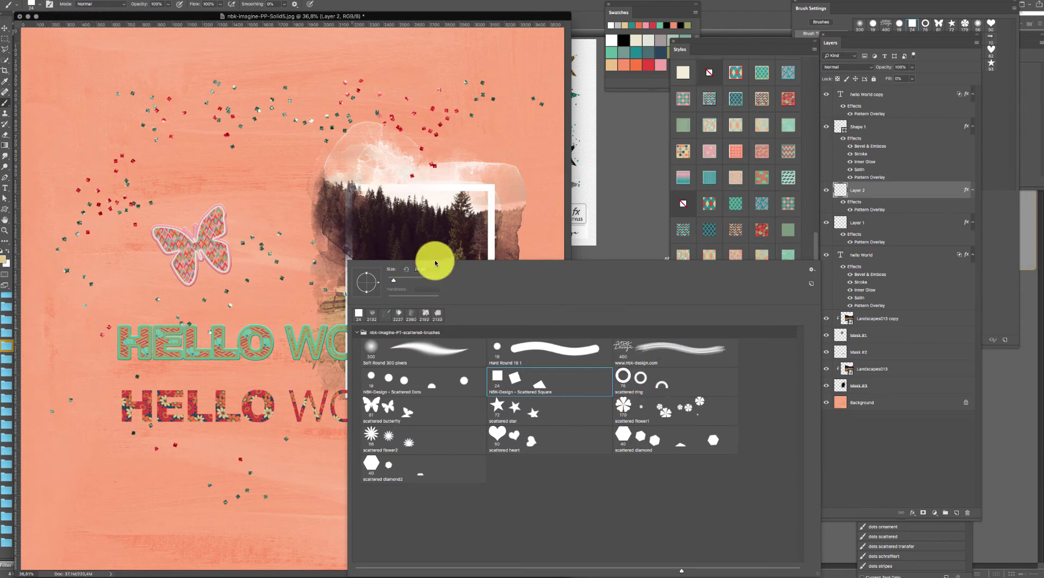
mouse_move(387, 93)
left_mouse_down()
mouse_move(466, 99)
mouse_move(194, 168)
mouse_move(111, 293)
mouse_move(122, 415)
mouse_move(231, 421)
left_mouse_up()
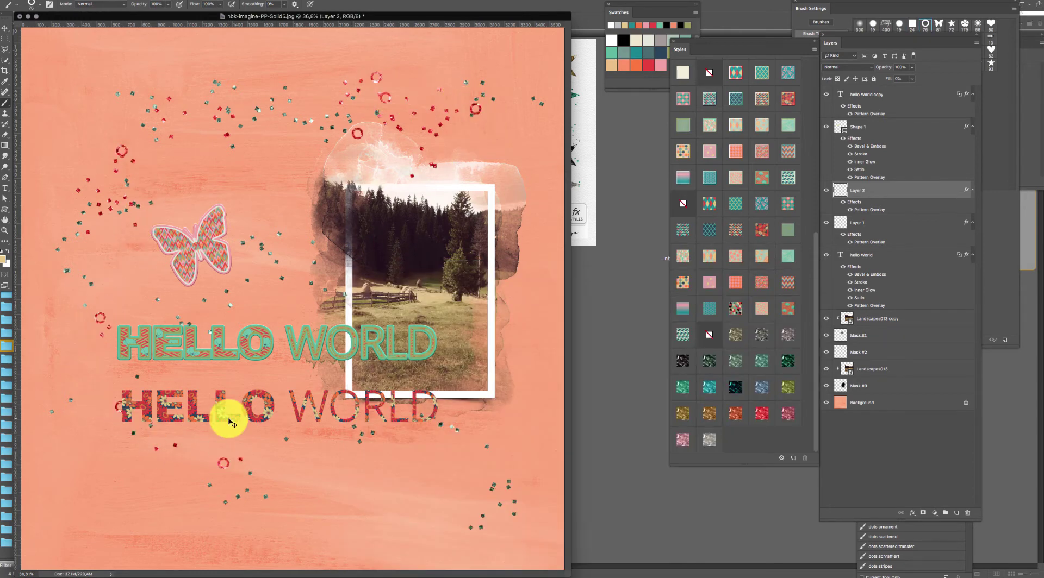
- On a further new layer, paint teal glitter hearts with the scattered heart brush and change them to a copper-red glitter style
key("super+shift+n")
key("Return")
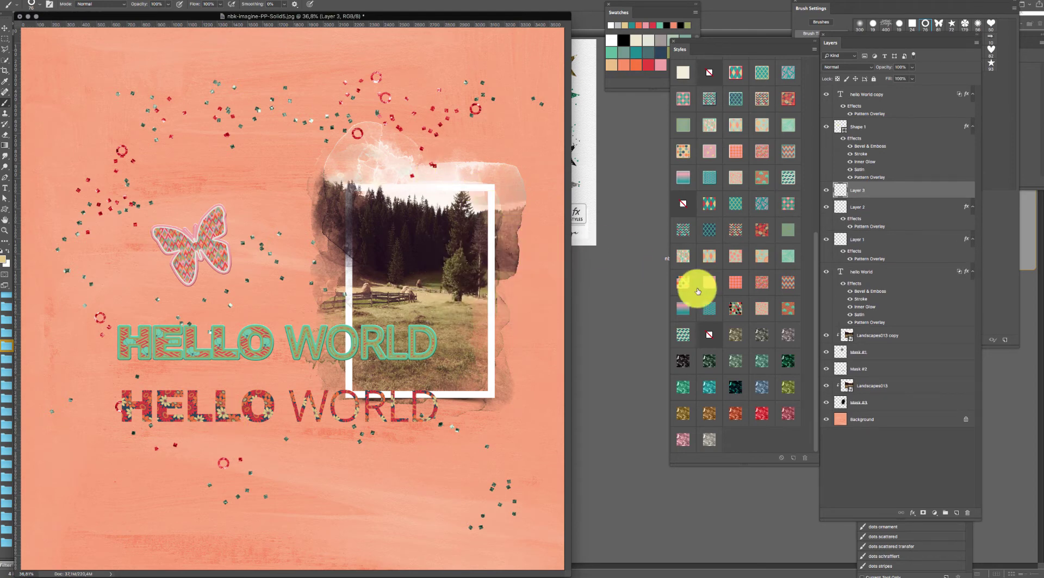
left_click(710, 391)
right_click(464, 343)
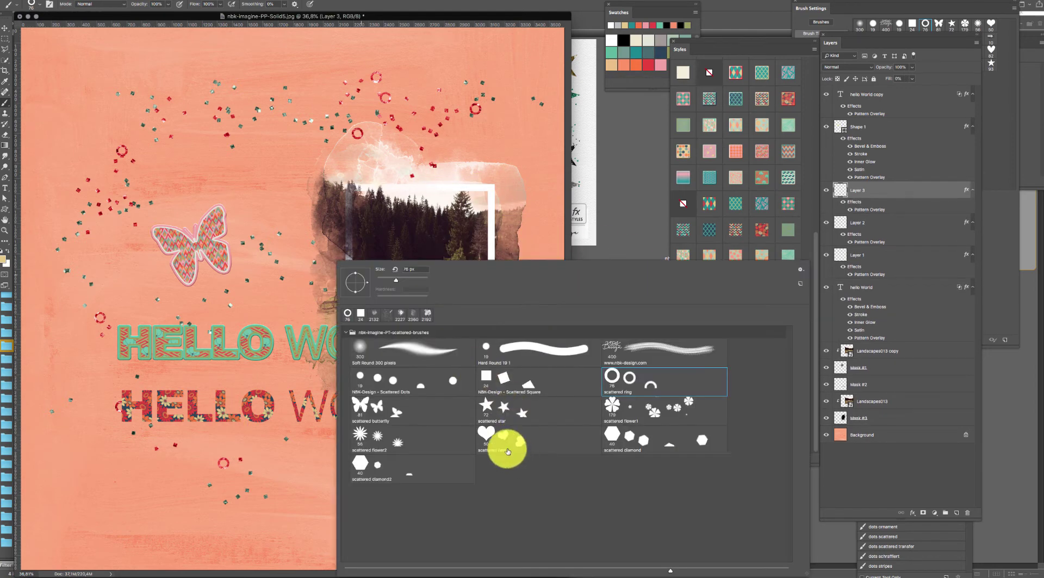
left_click(503, 441)
mouse_move(208, 133)
left_mouse_down()
mouse_move(269, 158)
mouse_move(263, 235)
mouse_move(149, 189)
mouse_move(124, 157)
mouse_move(159, 194)
mouse_move(126, 302)
mouse_move(115, 471)
mouse_move(172, 506)
mouse_move(429, 482)
left_mouse_up()
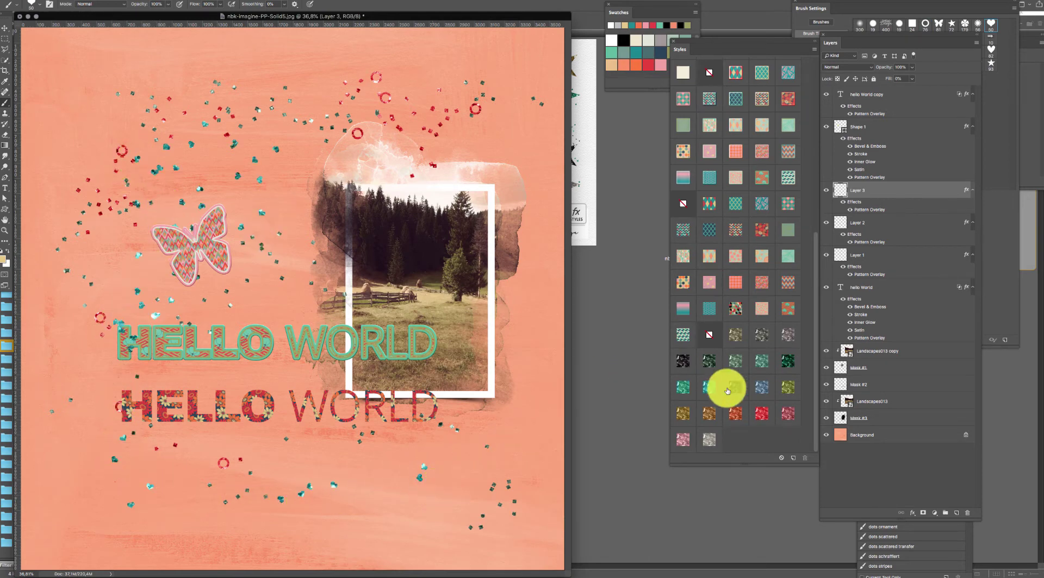
left_click(743, 416)
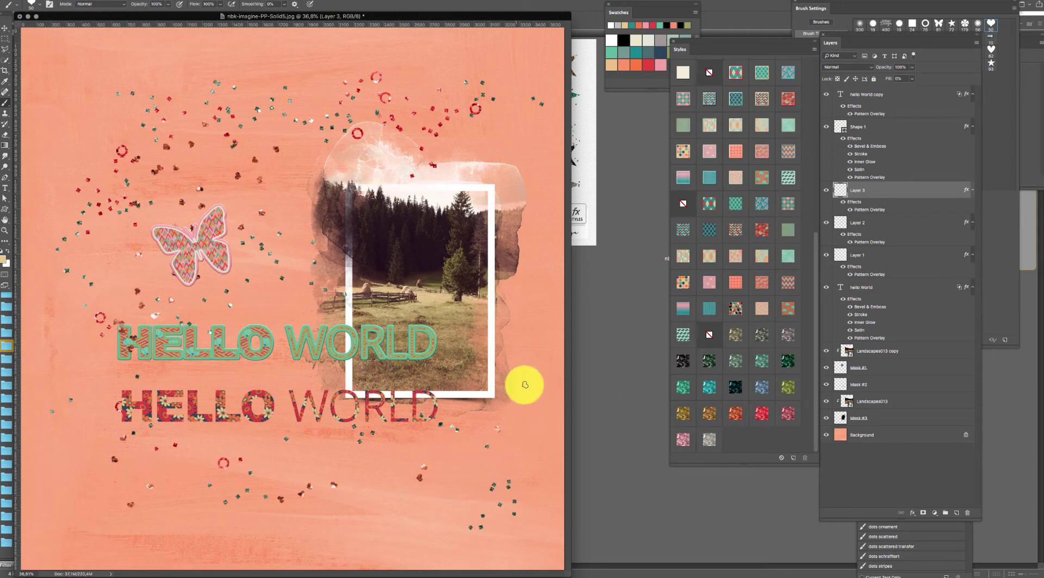
- Add Layer 4 and paint stars across the page with the scattered star brush
key("ctrl+shift+n")
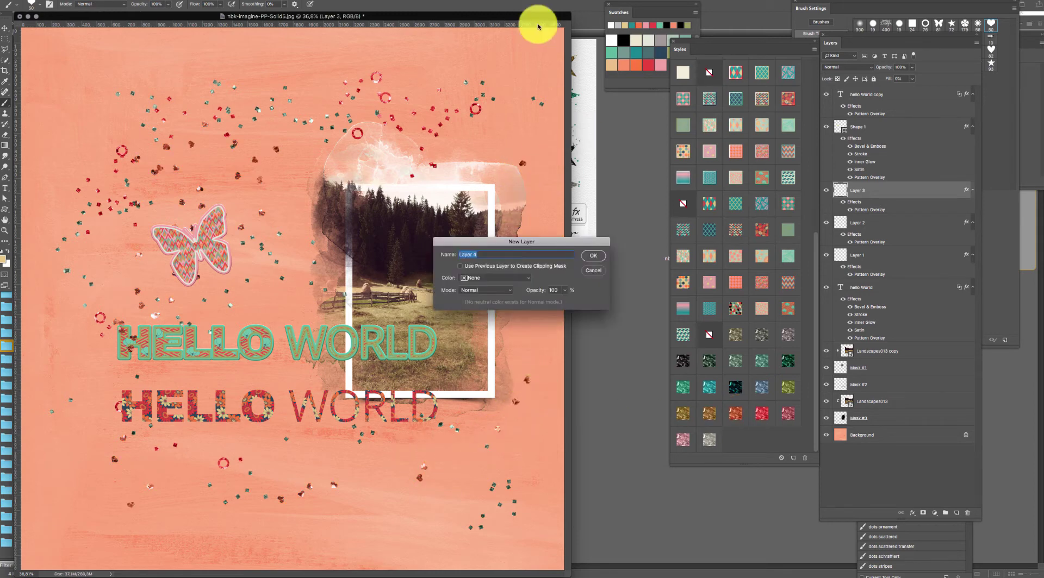
key("Return")
right_click(416, 340)
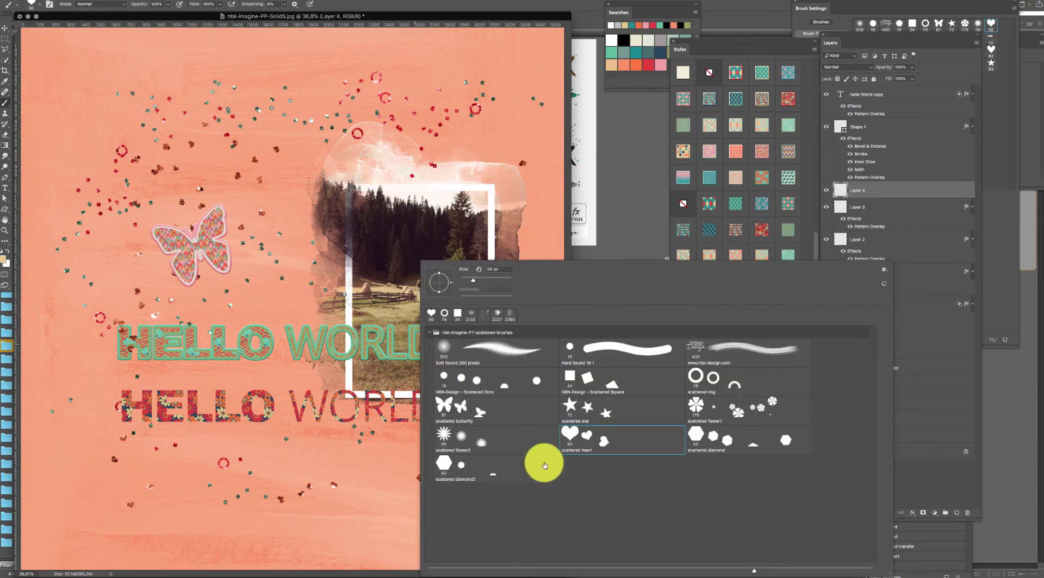
double_click(583, 407)
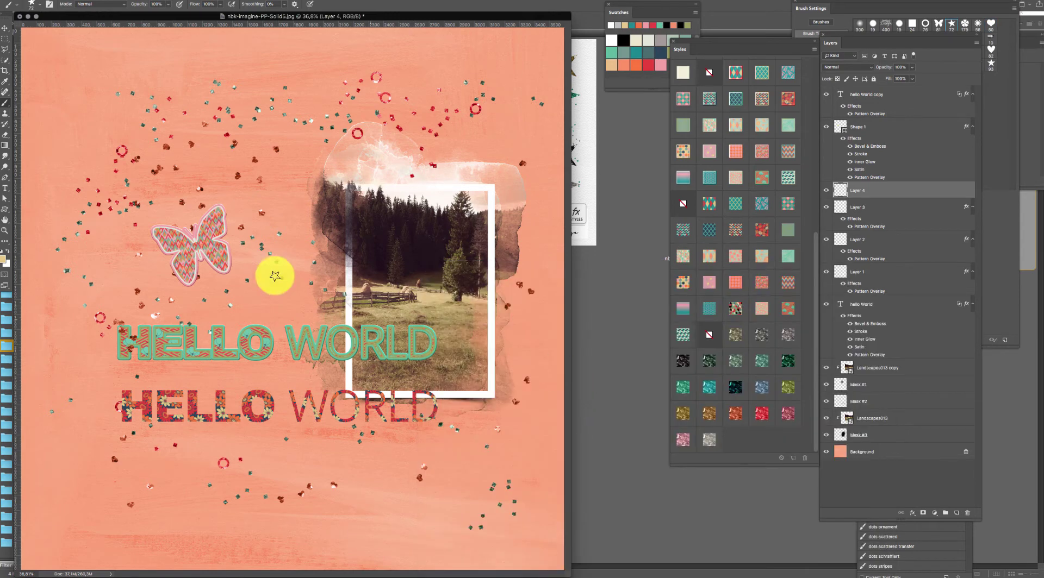
mouse_move(149, 111)
left_mouse_down()
mouse_move(109, 281)
mouse_move(143, 373)
mouse_move(237, 459)
mouse_move(385, 487)
left_mouse_up()
- Try the teal glitter style on the stars, change it to the near-black teal glitter, and paint more stars around the page
left_click(708, 386)
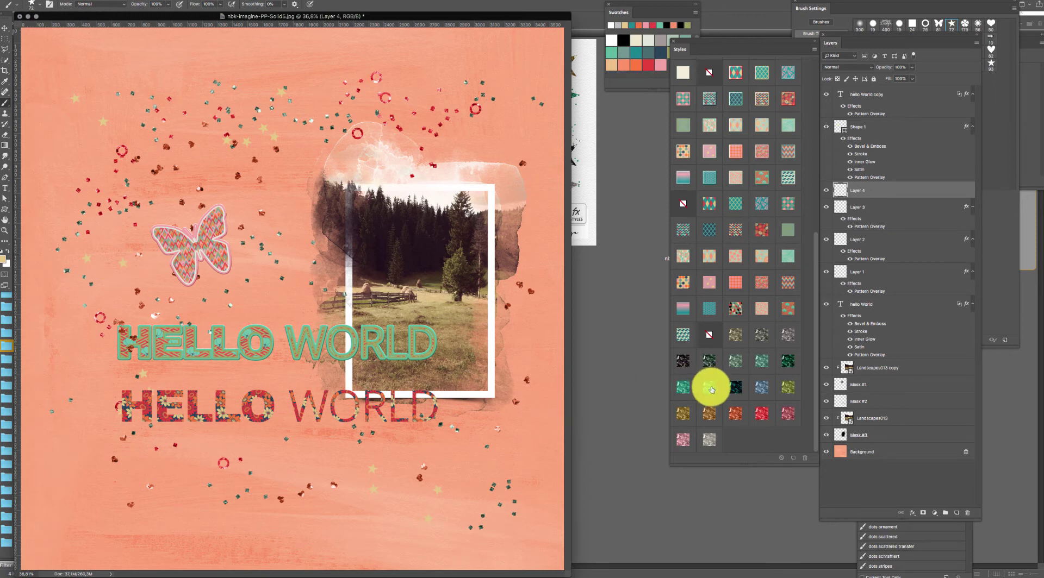
mouse_move(423, 496)
left_mouse_down()
mouse_move(478, 305)
mouse_move(519, 305)
mouse_move(488, 160)
mouse_move(532, 135)
left_mouse_up()
left_click(740, 386)
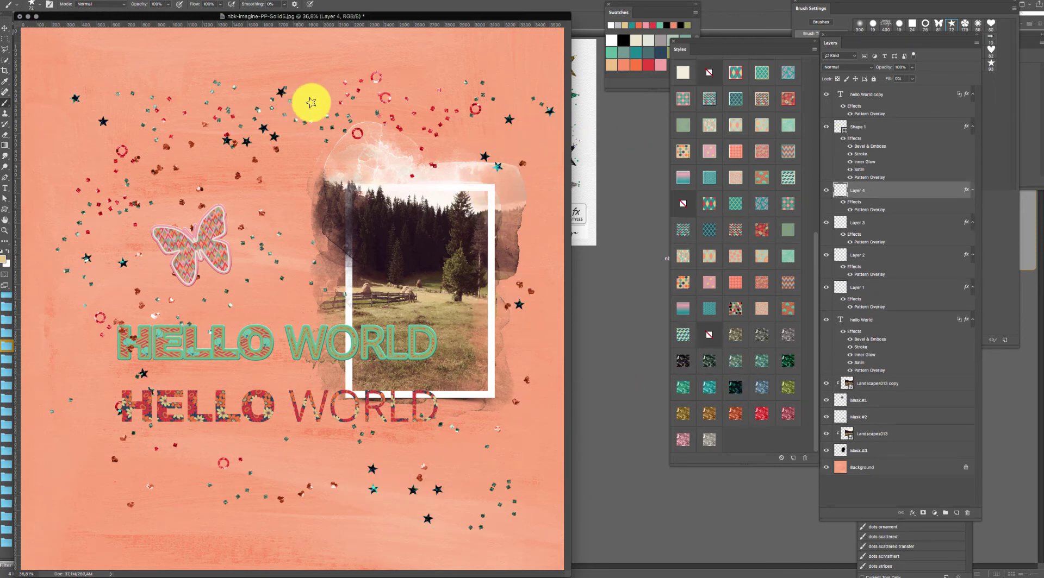
mouse_move(100, 302)
left_mouse_down()
mouse_move(83, 382)
mouse_move(101, 434)
mouse_move(149, 458)
mouse_move(236, 462)
left_mouse_up()
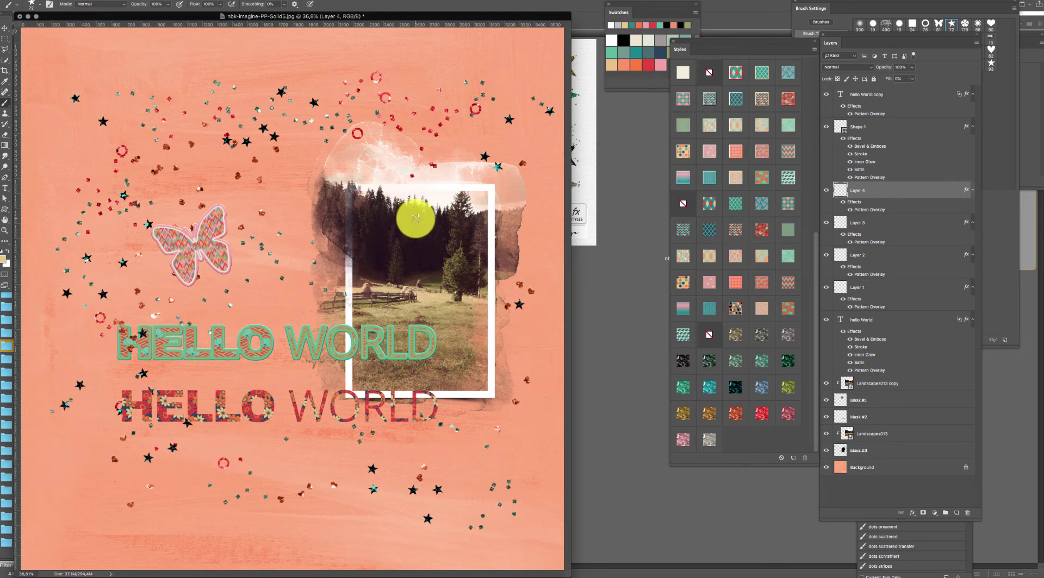
left_click(624, 328)
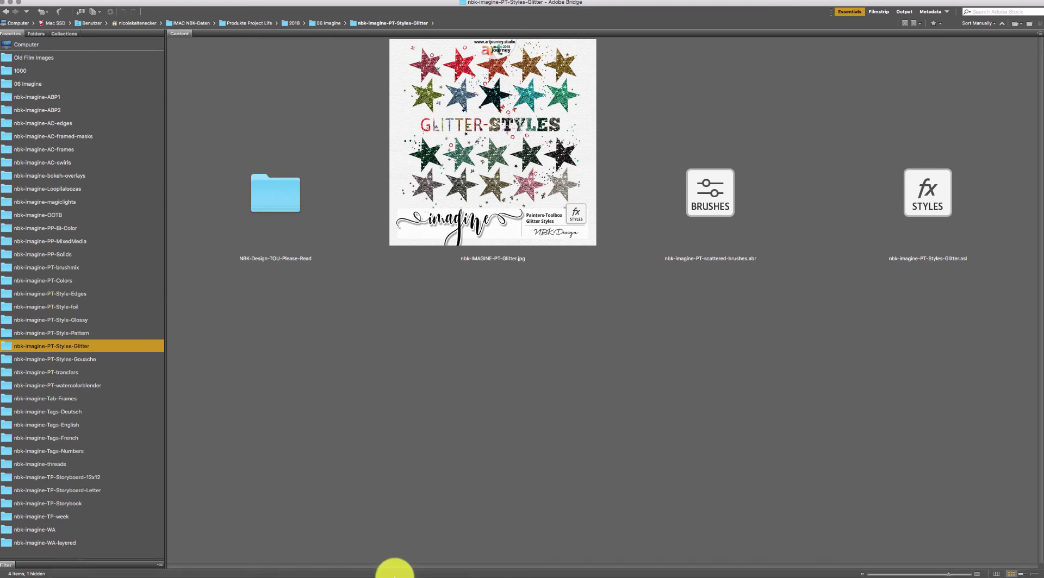
mouse_move(439, 574)
left_click(485, 568)
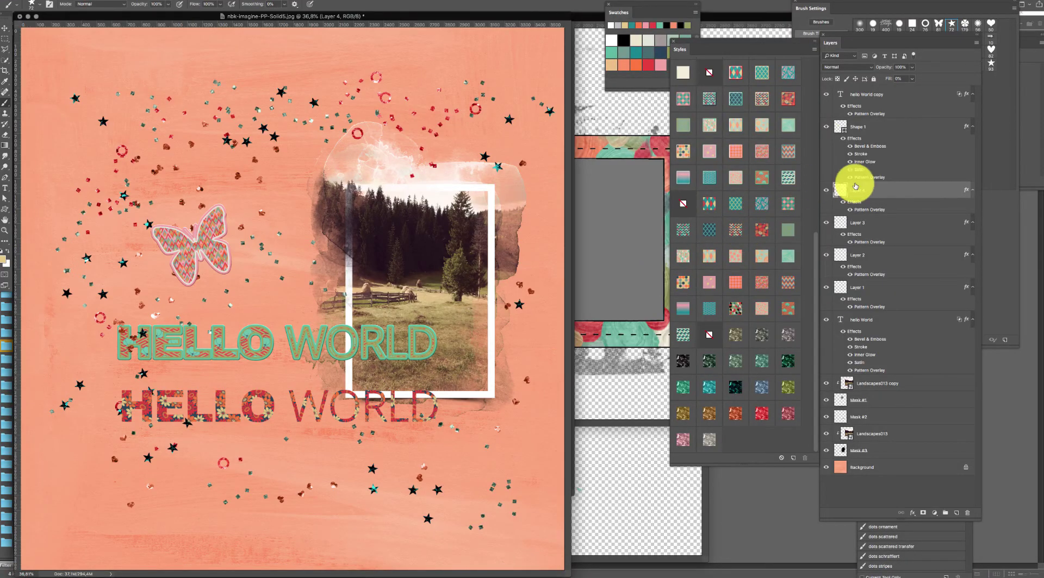
- Replace the glitter with kit pattern styles on the star, heart and red square-and-ring layers
left_click(737, 306)
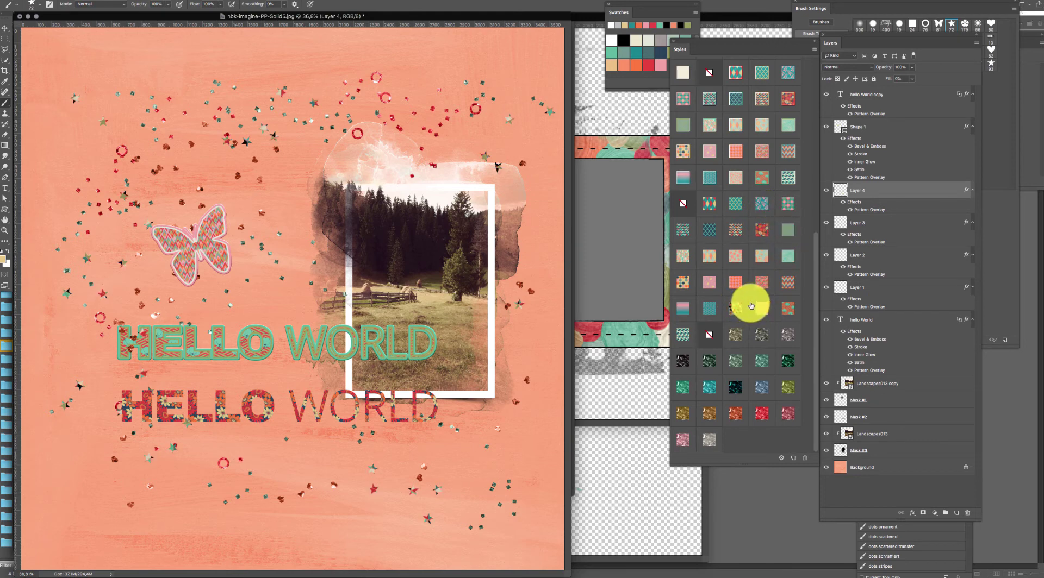
left_click(869, 222)
left_click(778, 246)
left_click(870, 252)
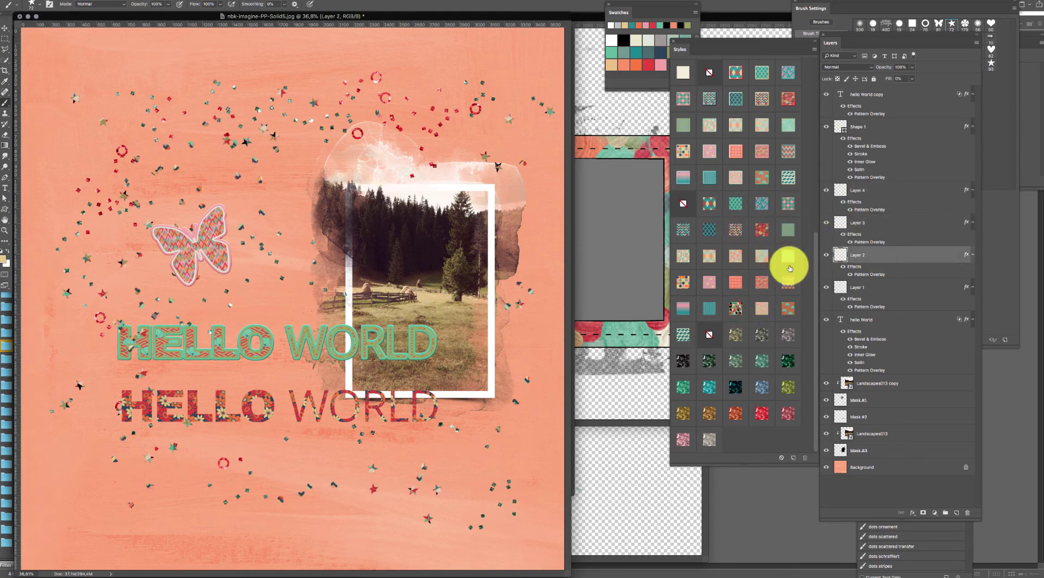
left_click(764, 256)
- Select the first scattered squares layer and hide every layer above it, from Layer 2 up to the hello World copy
left_click(851, 281)
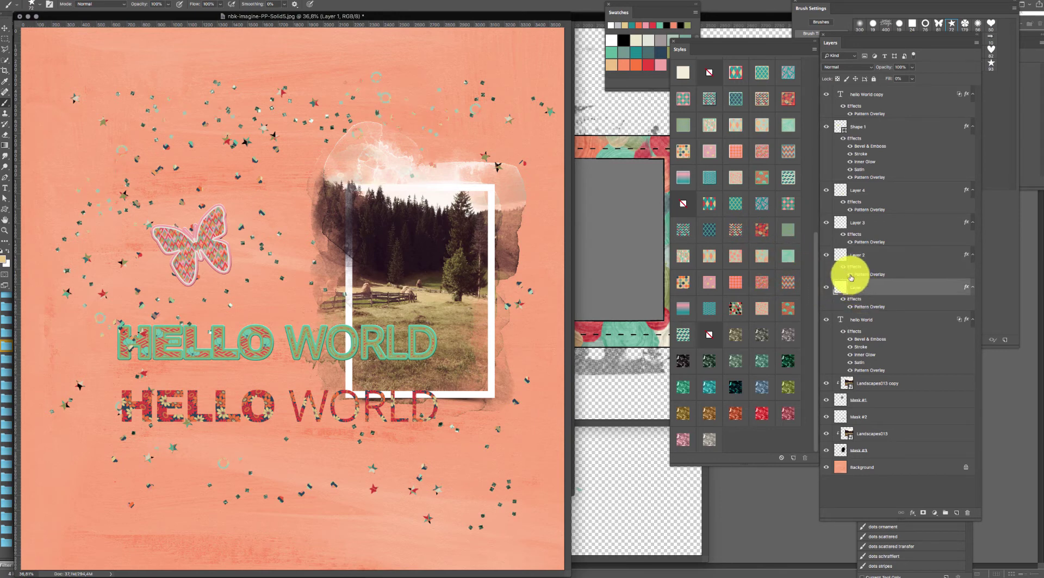
left_click_drag(825, 257, 825, 101)
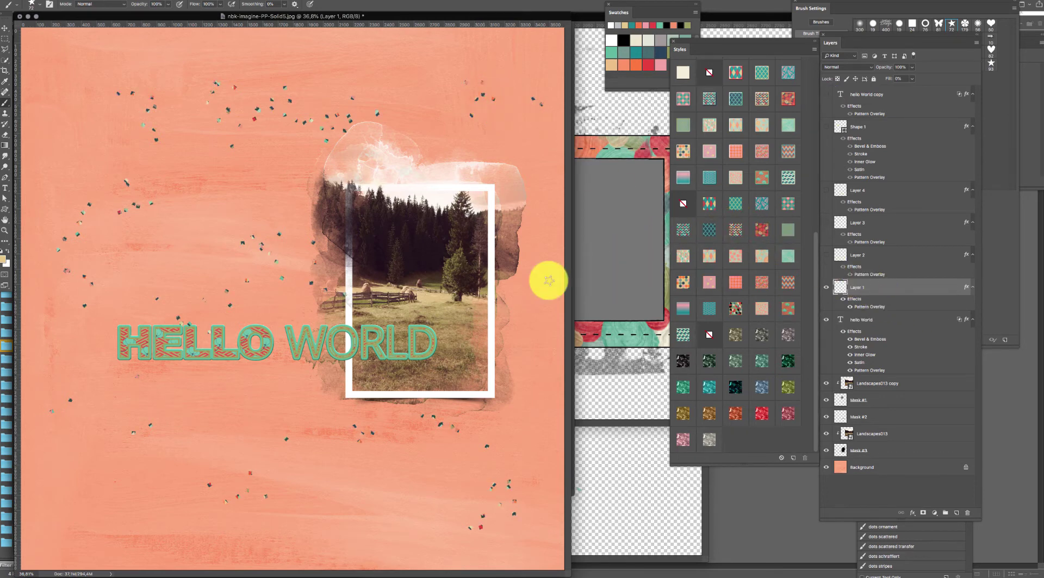
- Try several kit pattern styles on Layer 1's scattered squares and finish with the red pattern style
left_click(487, 380)
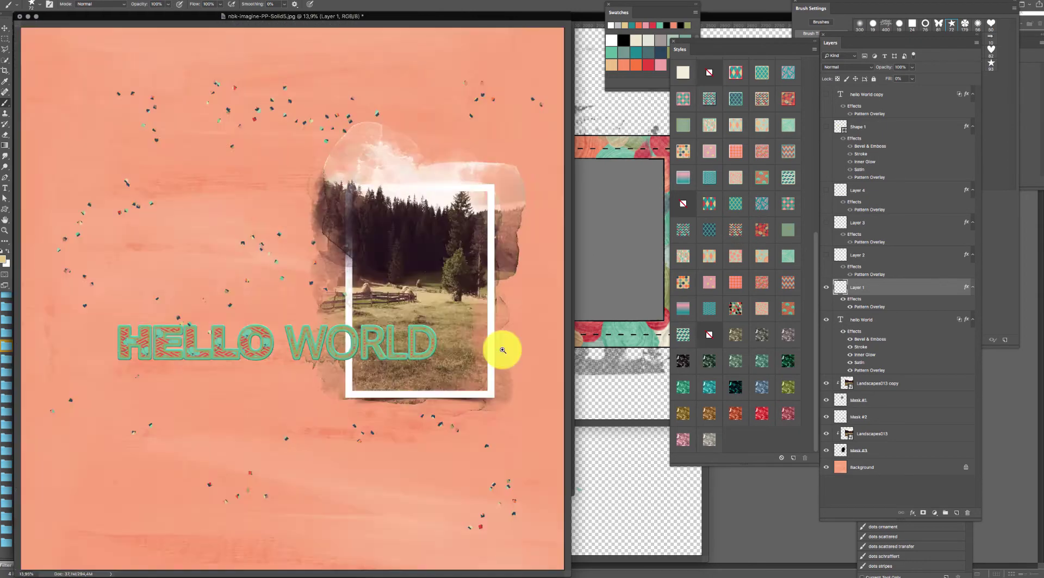
left_click_drag(501, 349, 514, 331)
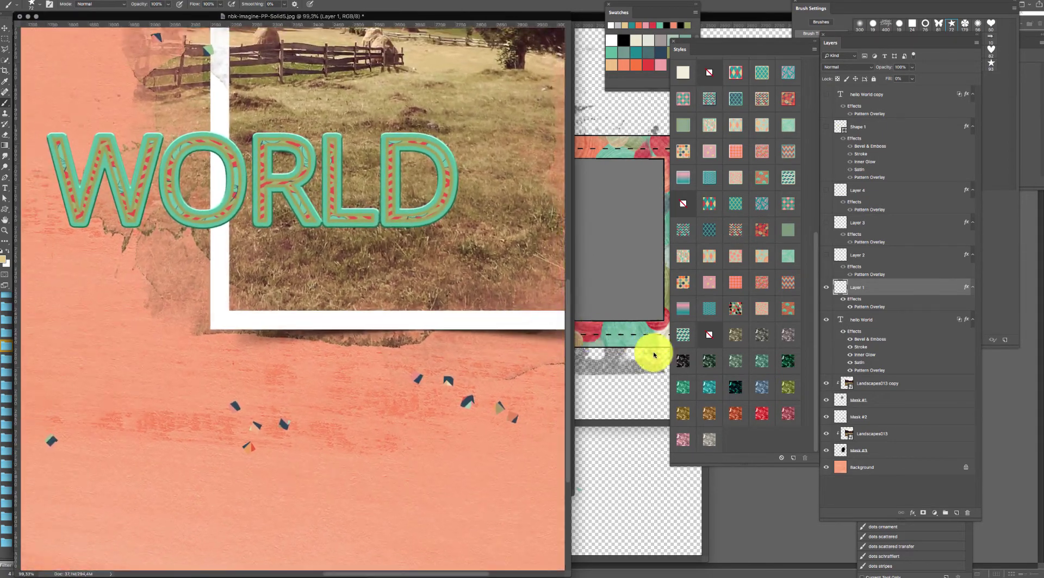
left_click(711, 302)
left_click(711, 284)
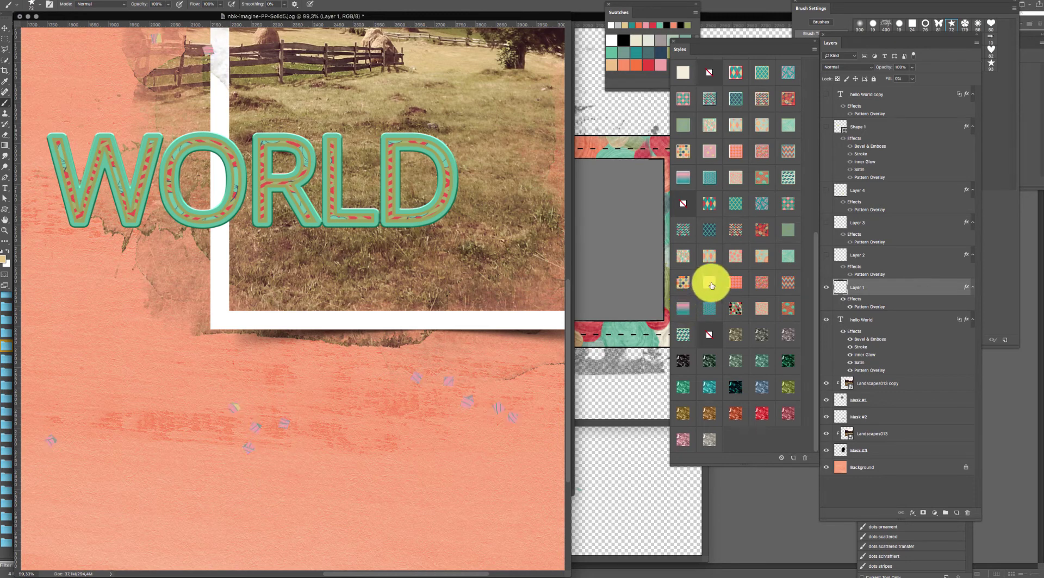
left_click(709, 230)
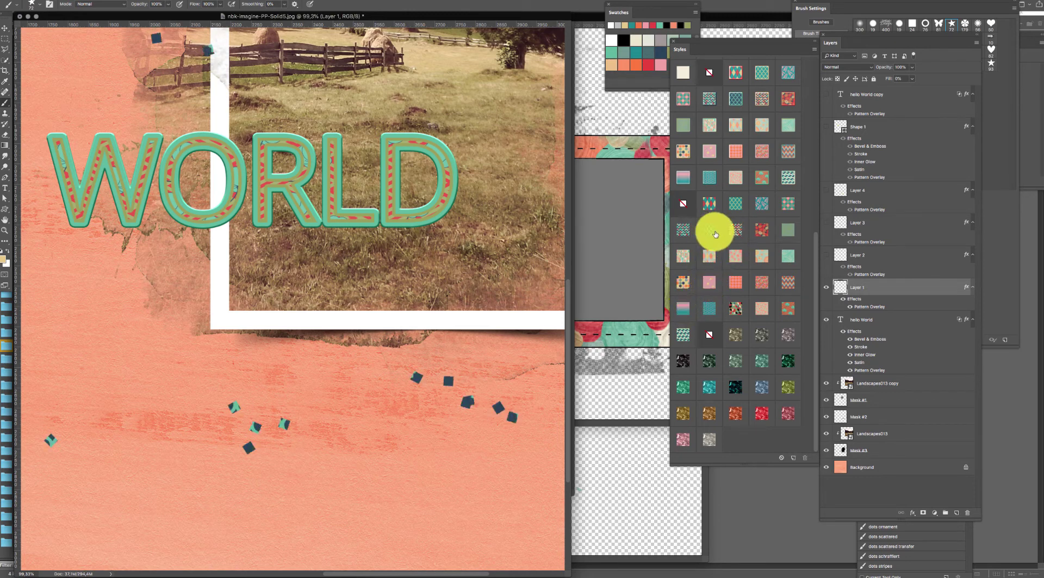
left_click(737, 203)
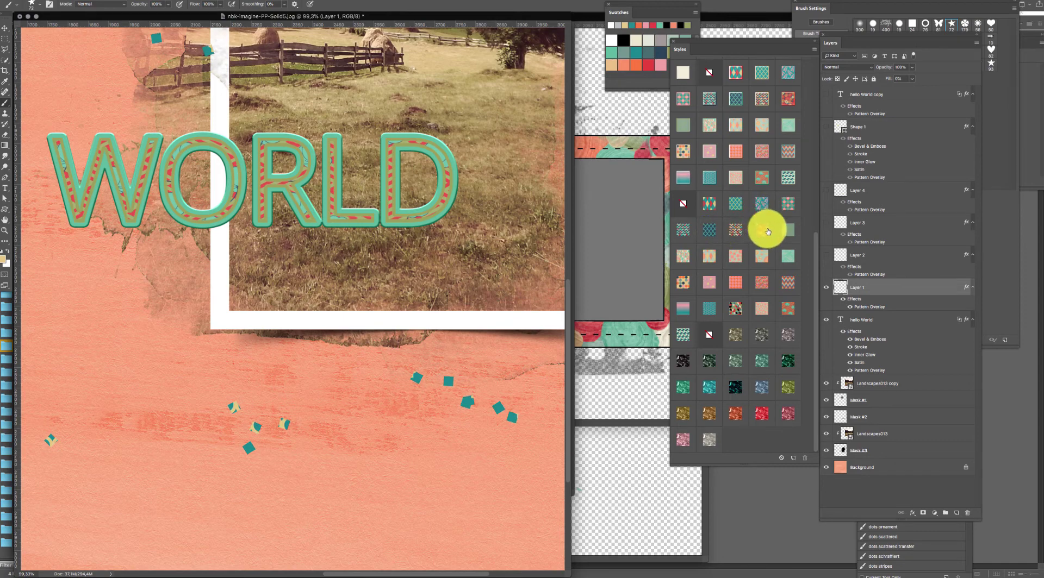
left_click(767, 231)
key("super+0")
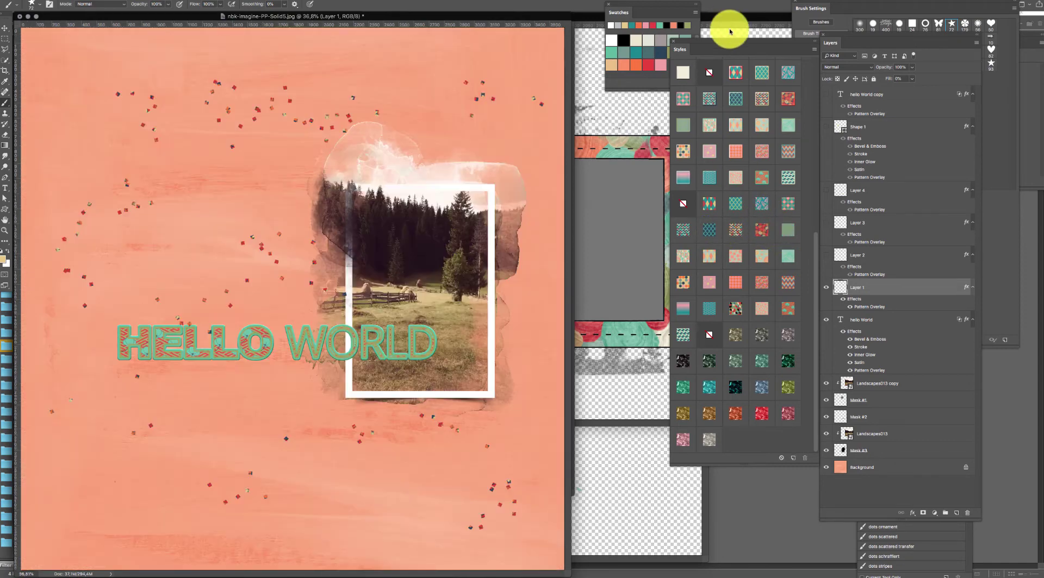
- Switch to Adobe Bridge and load nbk-imagine-styles-Gouache.asl from the nbk-imagine-PT-Styles-Gouache folder into Photoshop
left_click(749, 515)
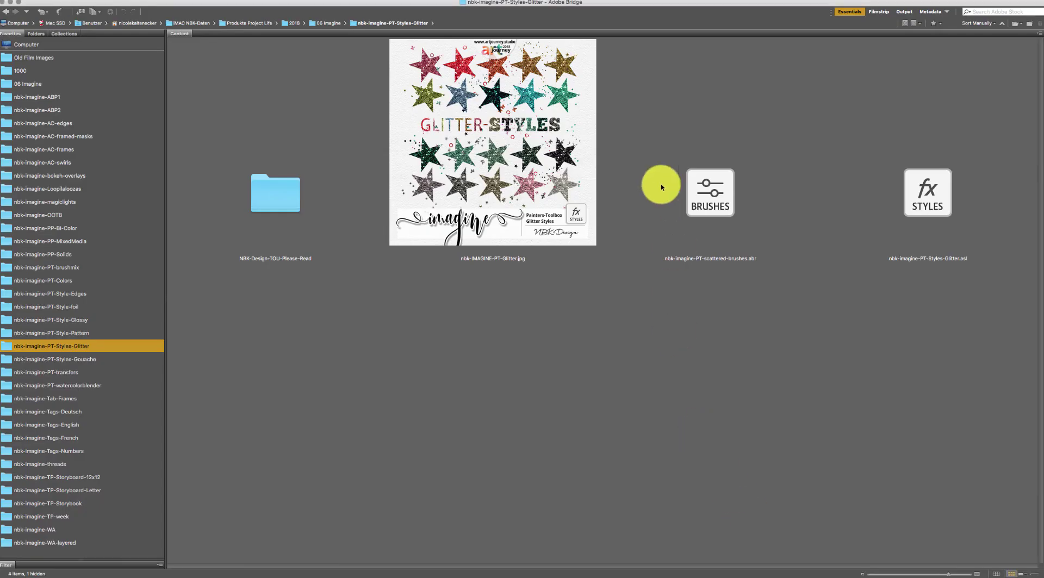
left_click(104, 359)
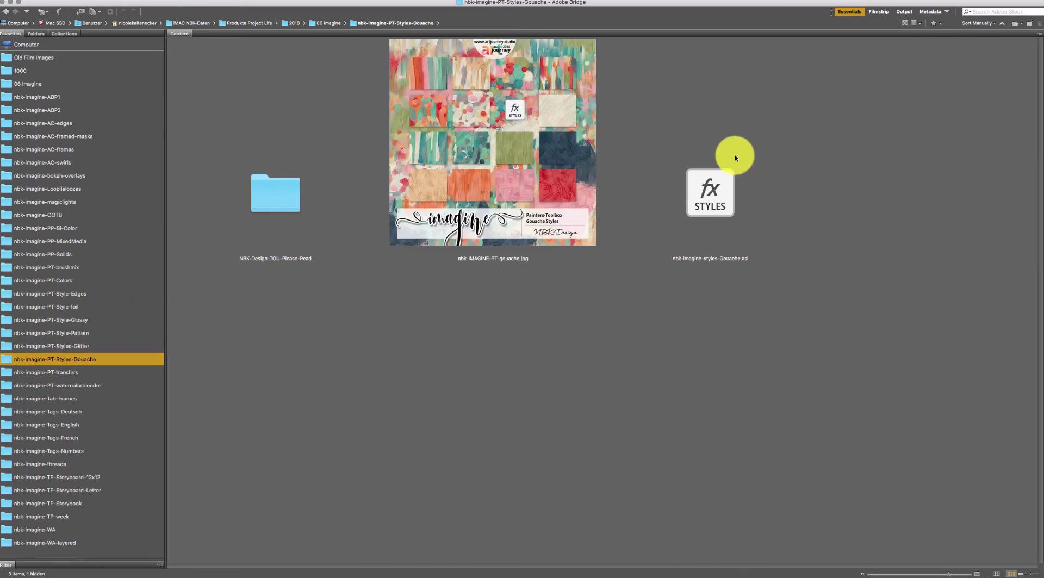
double_click(716, 197)
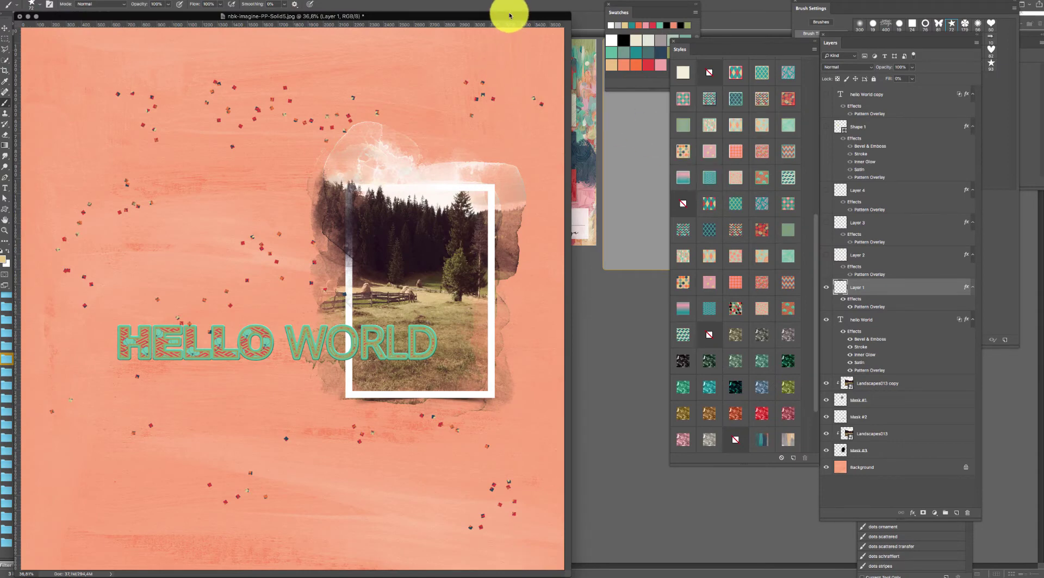
left_click_drag(509, 15, 517, 7)
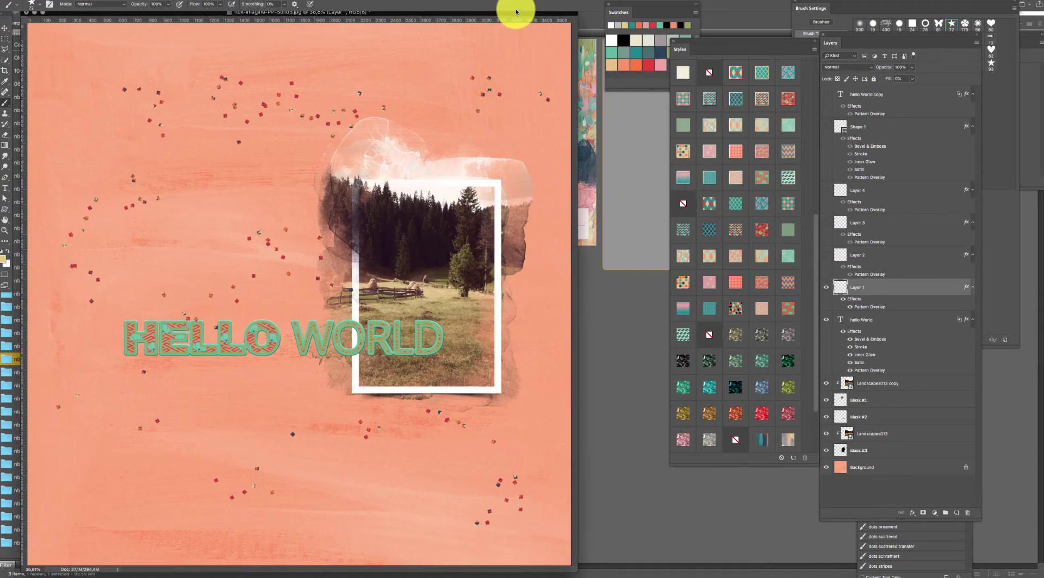
- From Bridge's nbk-imagine-PT-watercolorblender folder, load both nbk-imagine-flowerblender.abr and nbk-imagine-watercolorblender.abr brush sets into Photoshop
left_click(608, 315)
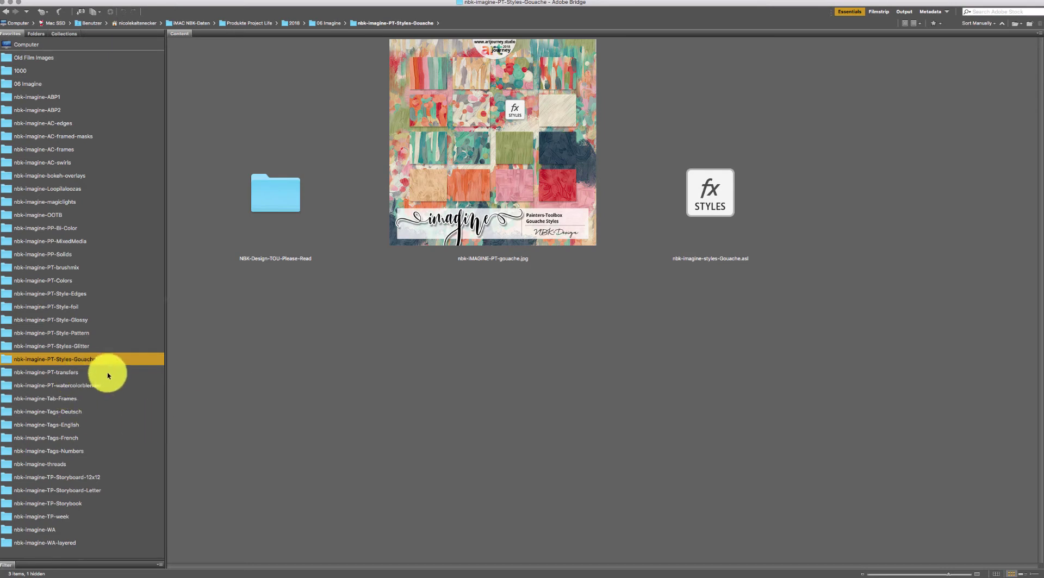
left_click(109, 386)
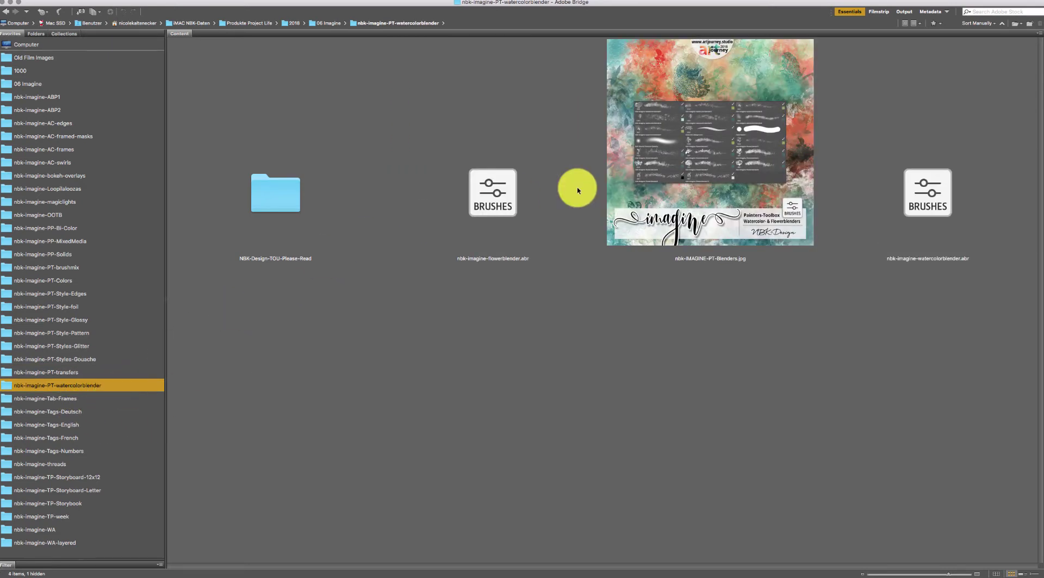
left_click(492, 208)
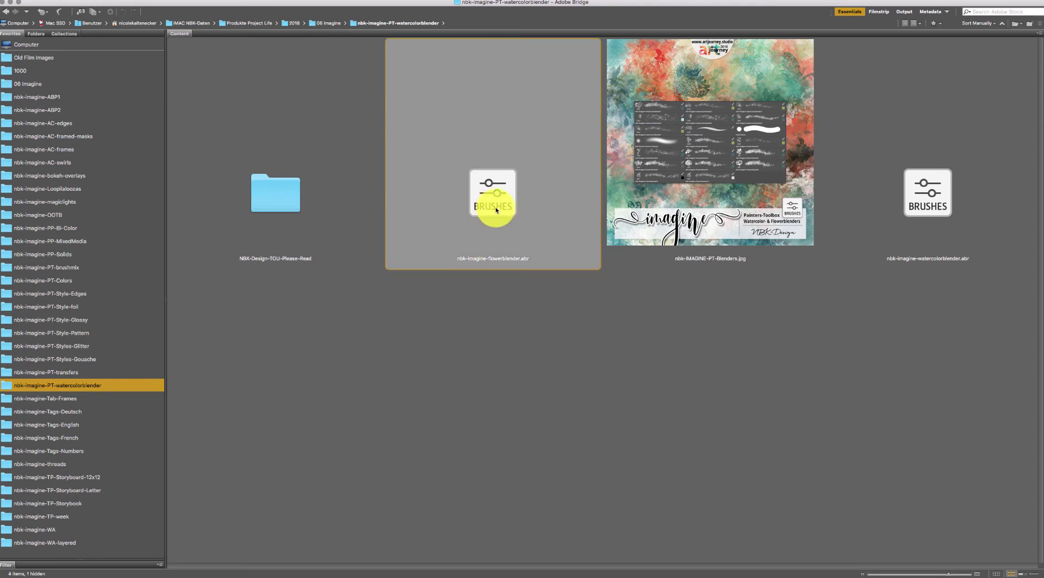
left_click(930, 208, "super")
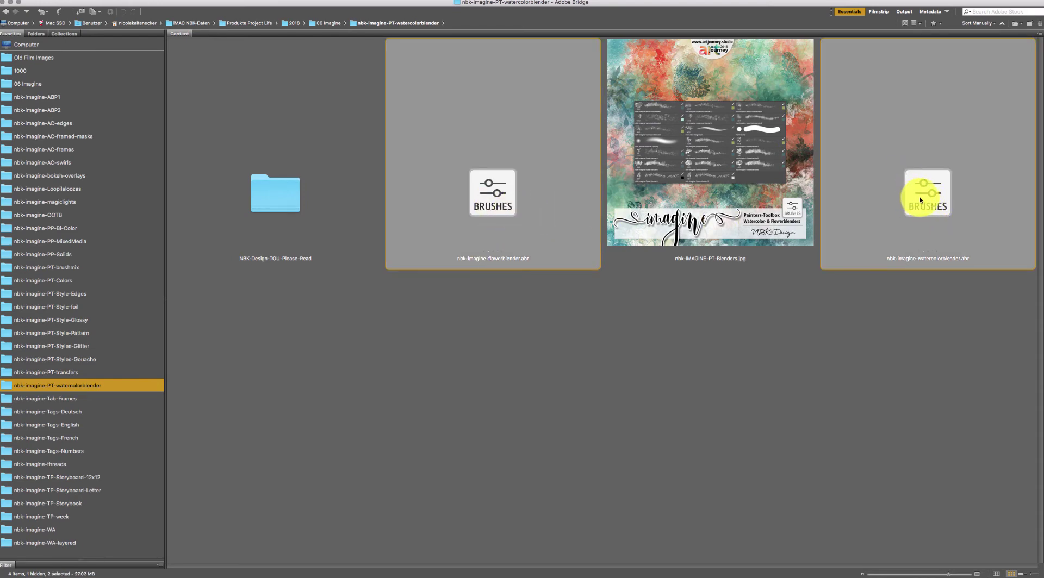
double_click(920, 200)
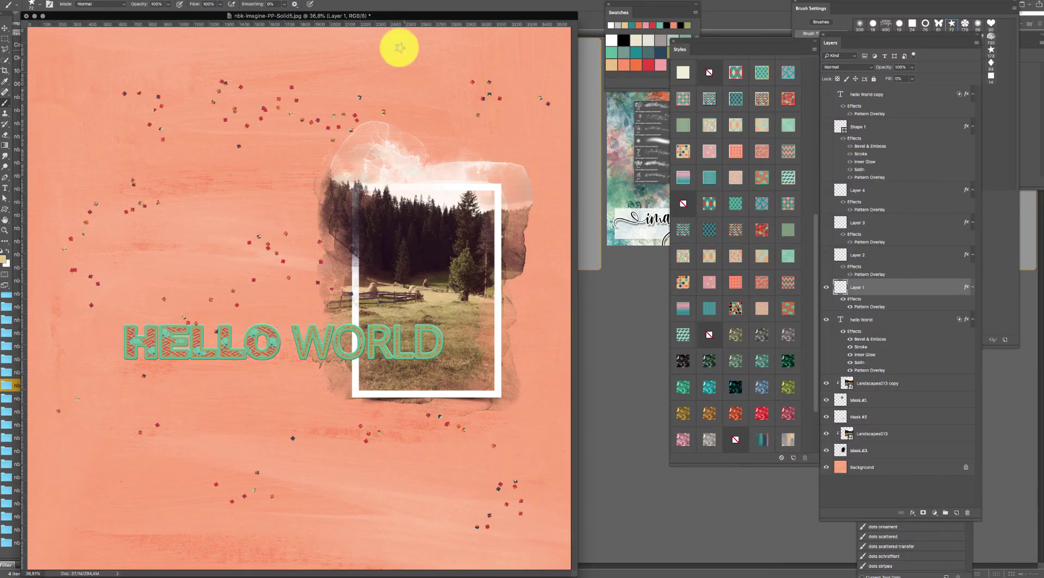
left_click_drag(452, 13, 485, 13)
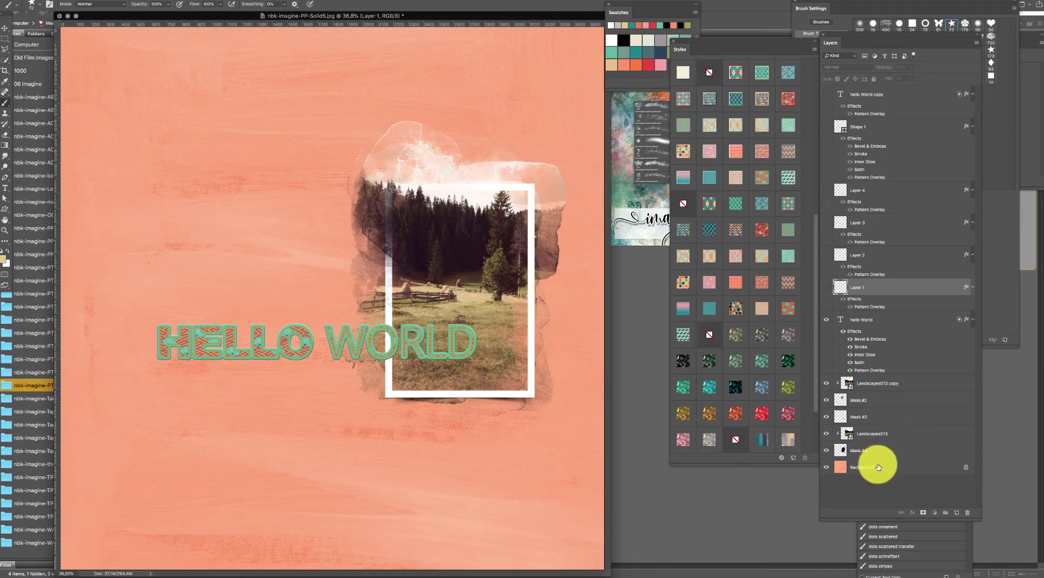
- Add an empty layer directly above the Background and widen the document window around the page
left_click(876, 465)
key("super+shift+n")
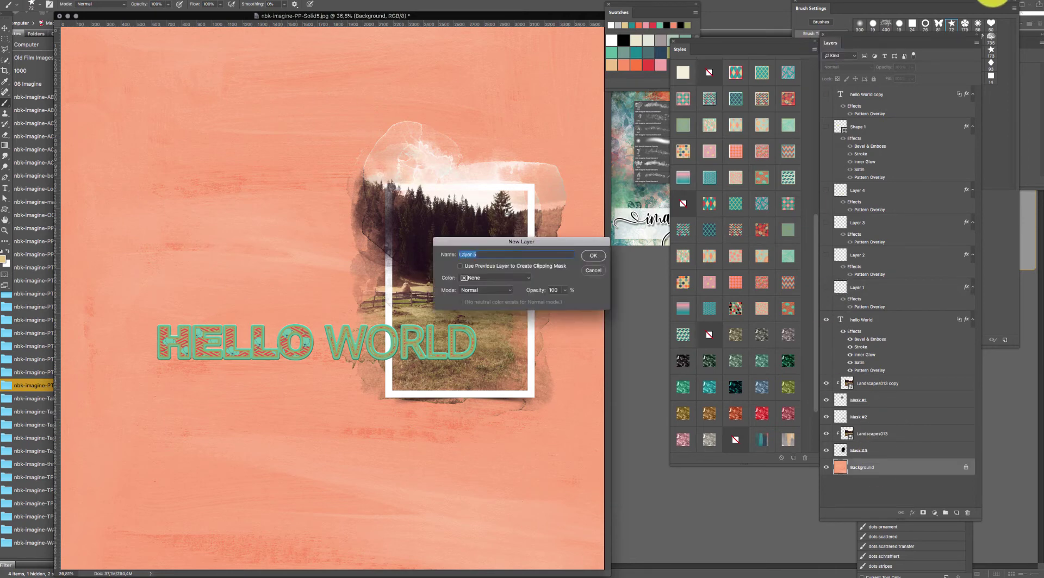
key("Return")
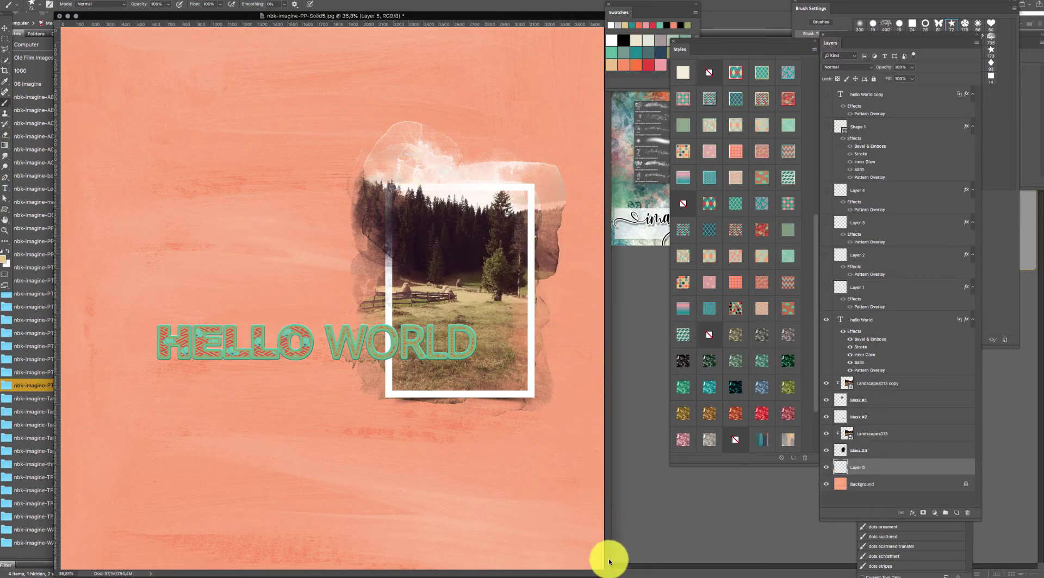
left_click_drag(608, 572, 659, 570)
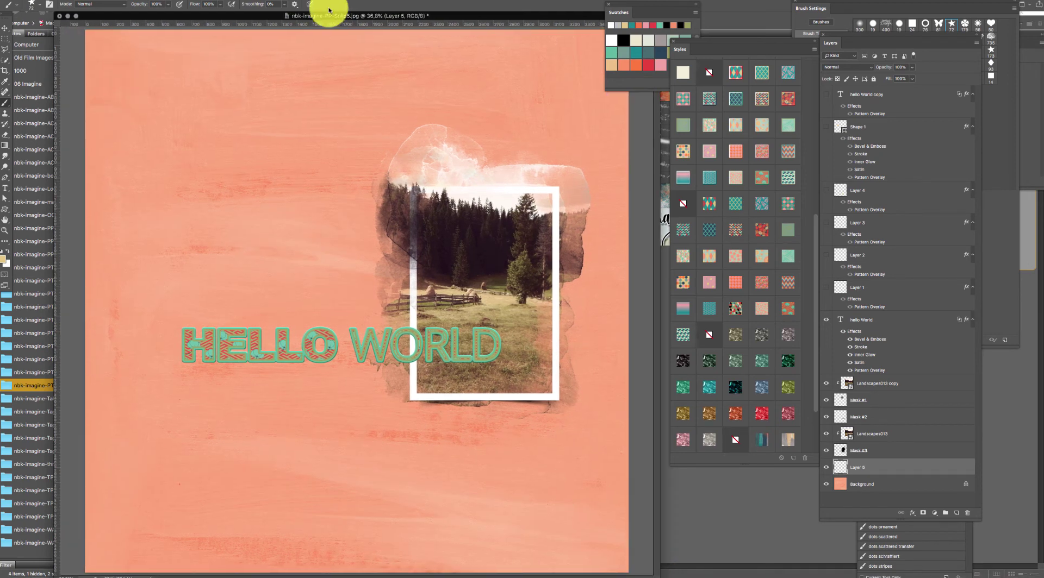
left_click_drag(329, 10, 310, 9)
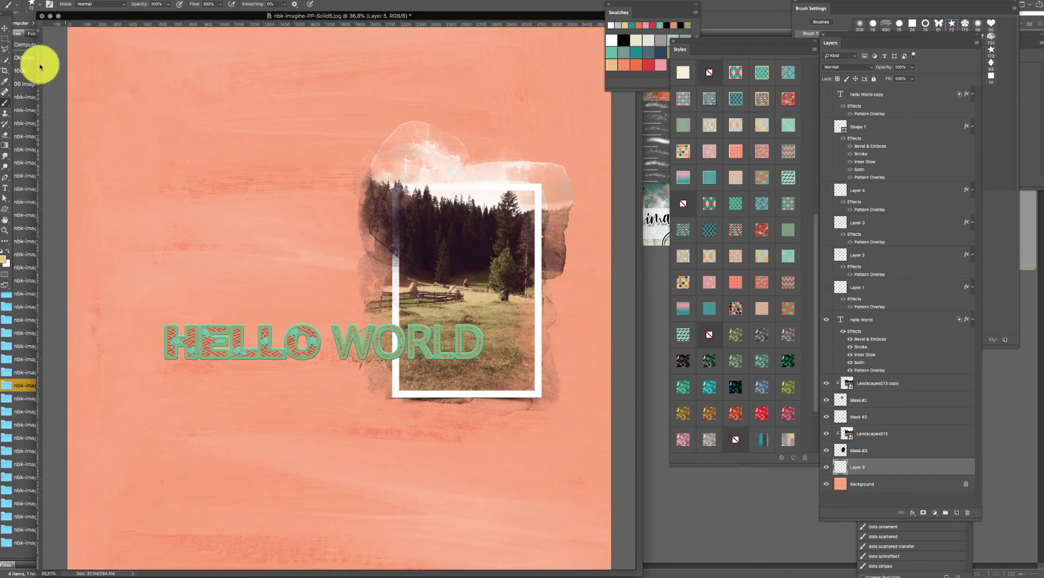
- Group the photo and mask layers from Mask #3 up to Landscapes013 copy
left_click(4, 28)
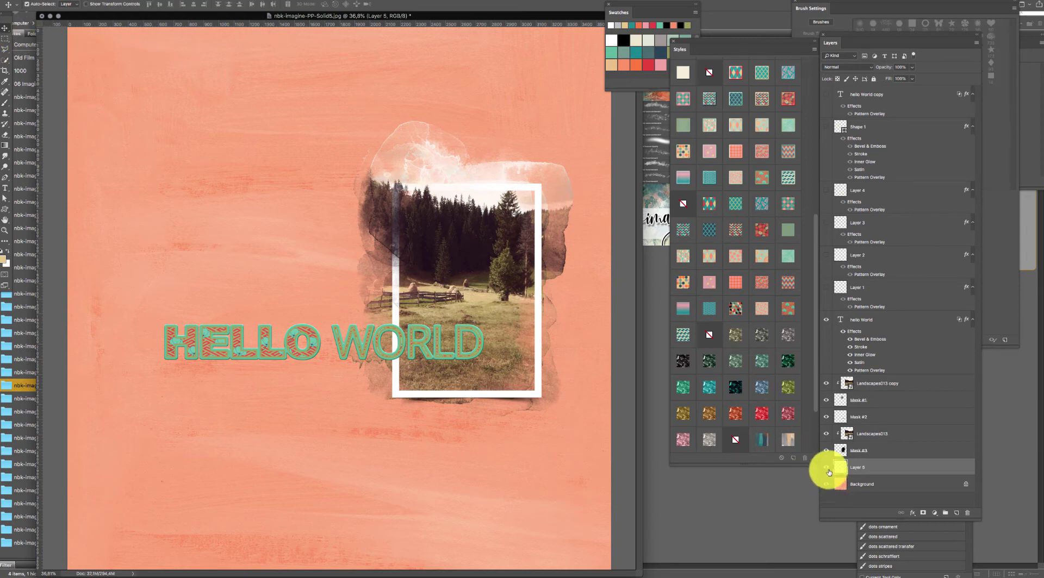
left_click(497, 303)
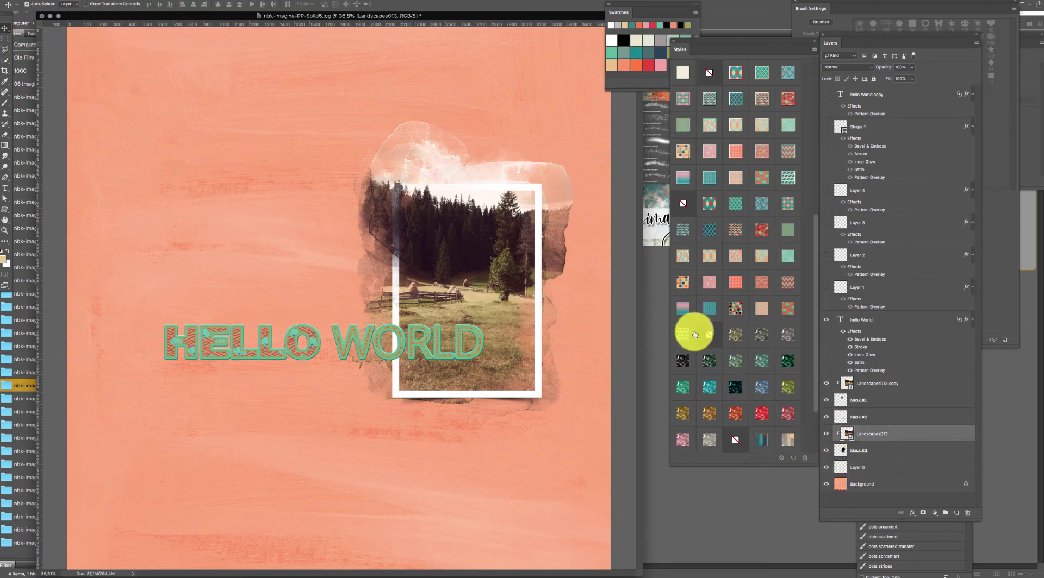
left_click(880, 453)
left_click(885, 400, "shift")
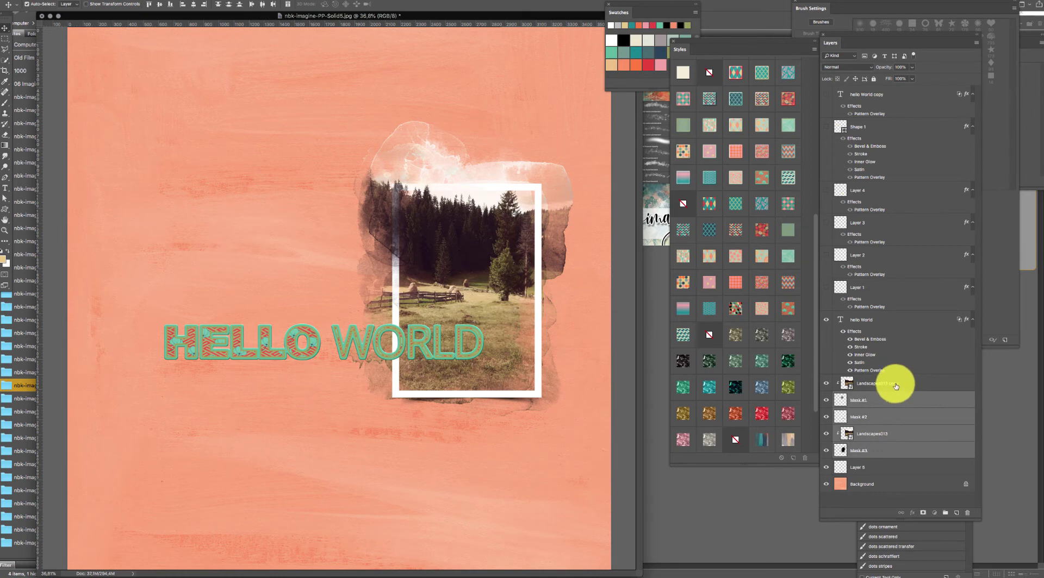
left_click(896, 385, "shift")
key("ctrl+g")
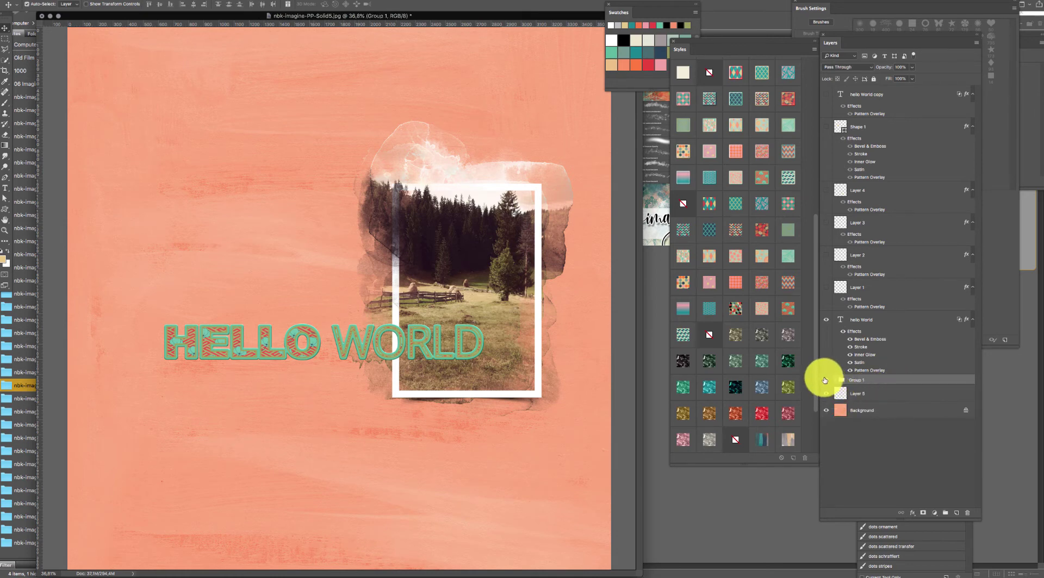
- Hide the photo group and the hello World text layer so only the painted background shows
left_click(825, 380)
left_click(480, 335)
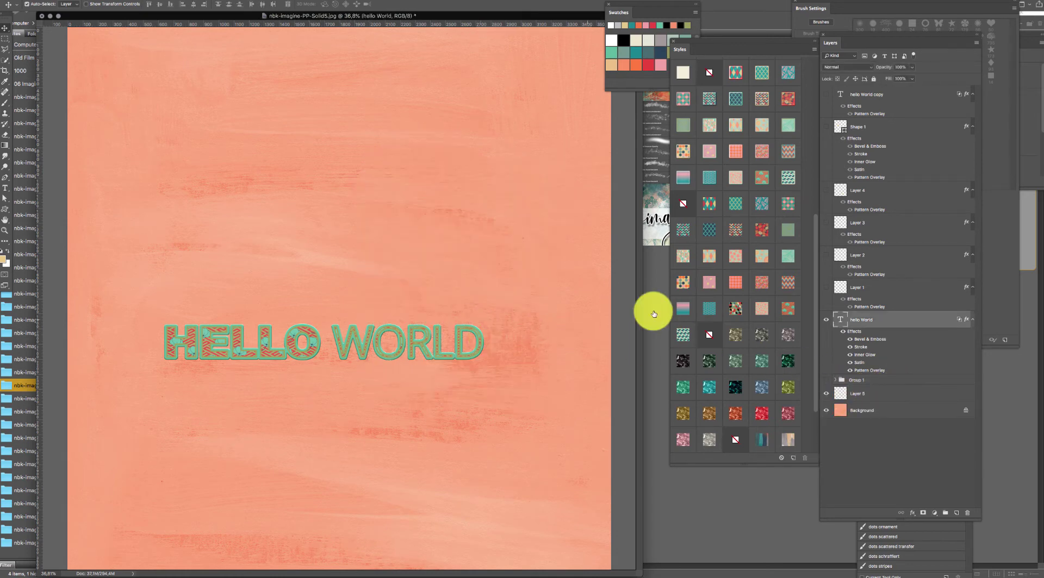
left_click(826, 319)
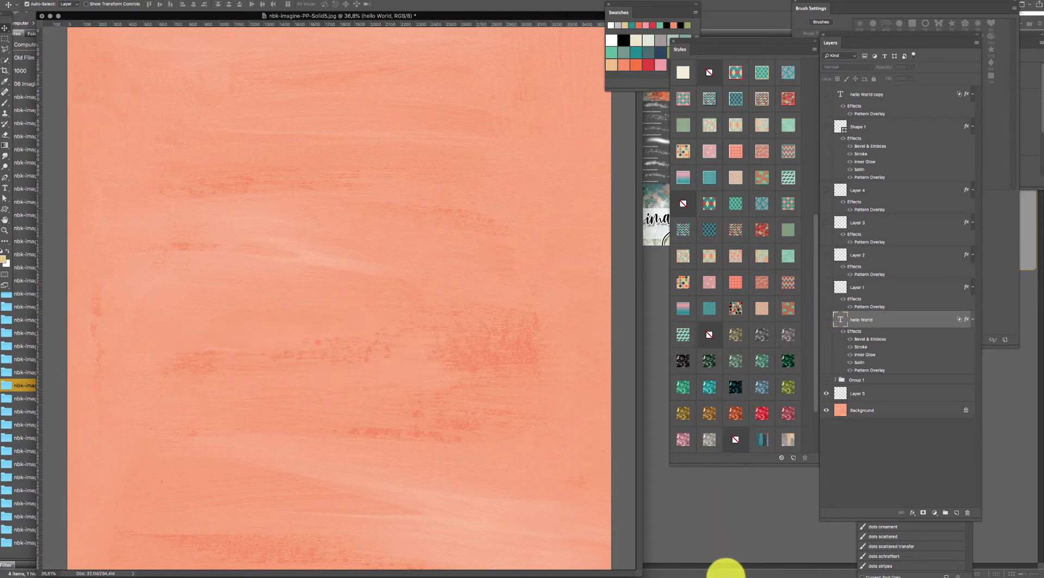
- Place the Landscapes016 photo from the 160-Nature-Images folder and scale it up to the full page width
mouse_move(725, 571)
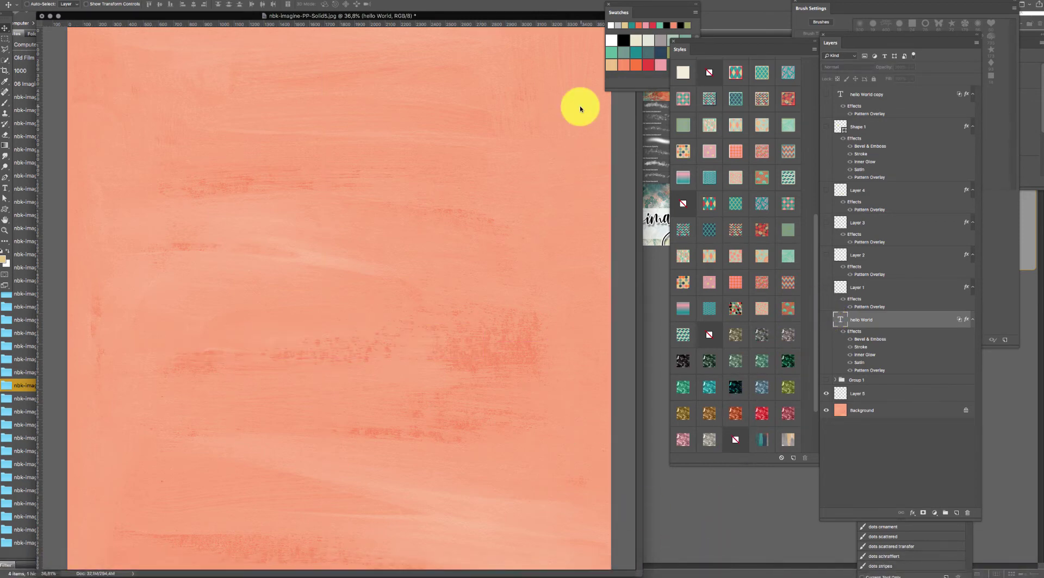
key("super+shift+p")
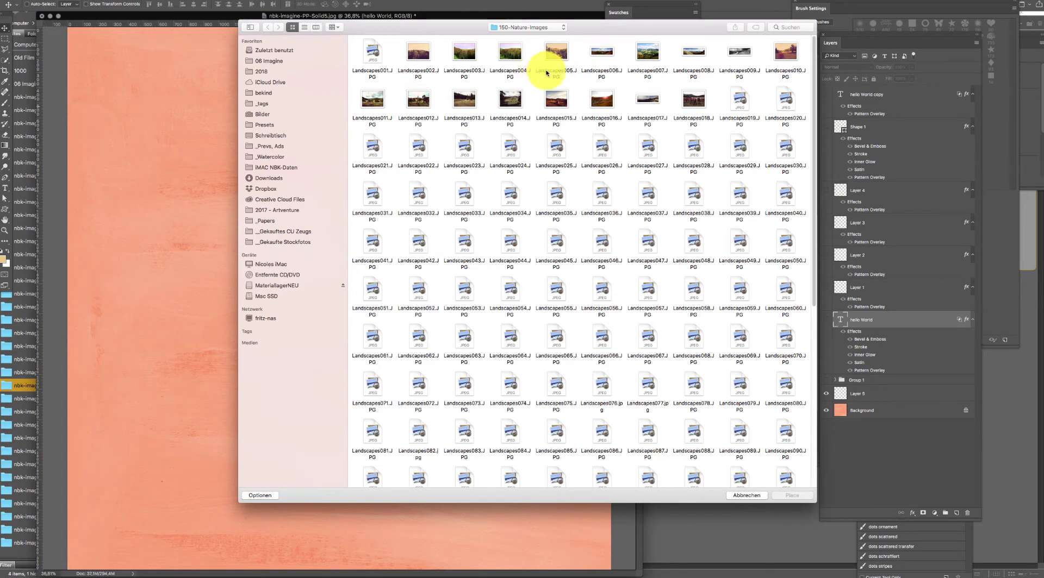
left_click(602, 99)
double_click(602, 107)
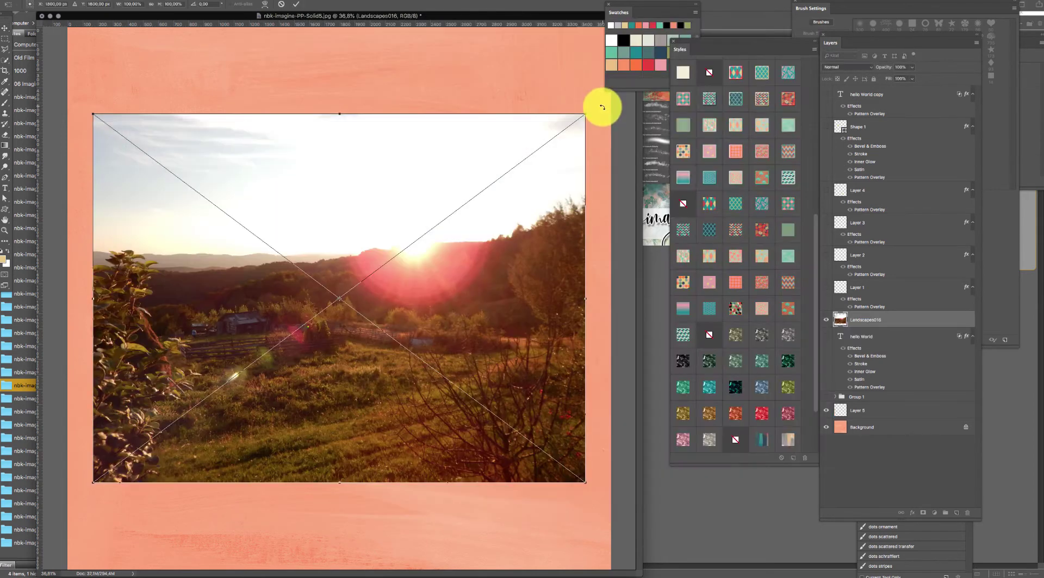
left_click_drag(585, 116, 613, 93)
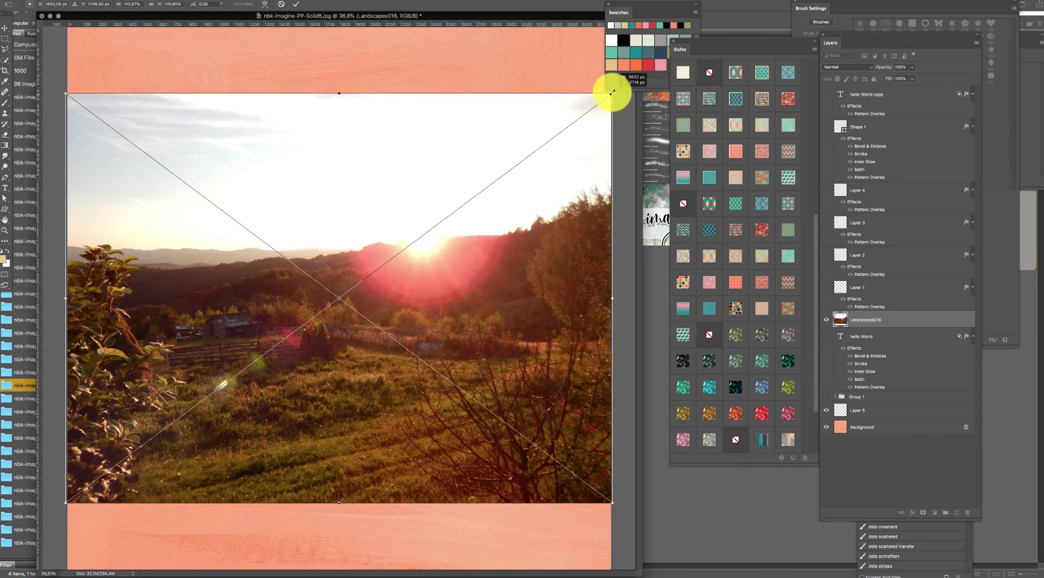
key("Return")
- Add an empty layer above Group 1, move Landscapes016 directly above it, and clip the photo to that layer
left_click(886, 396)
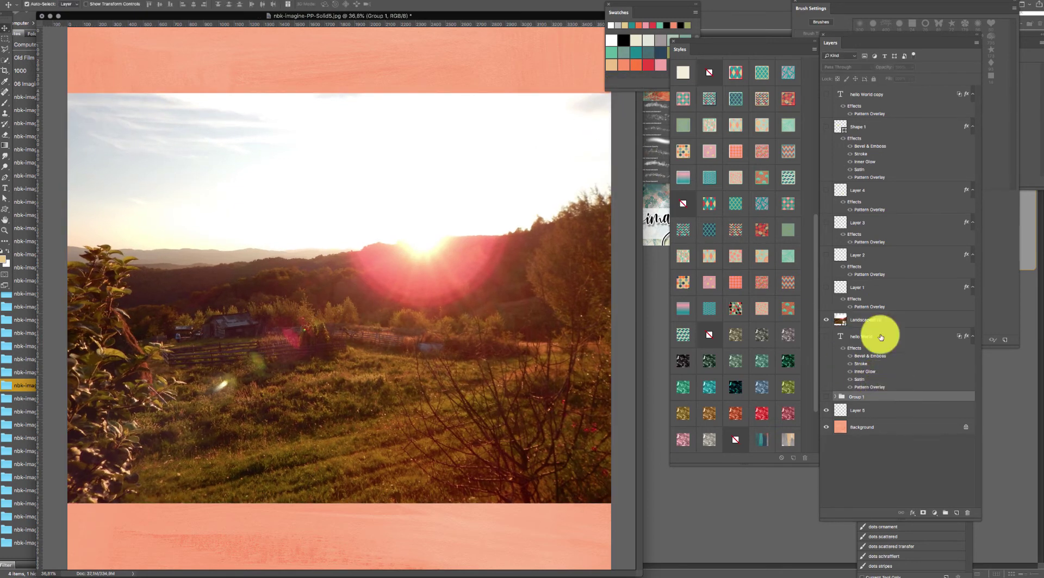
key("super+shift+n")
key("Return")
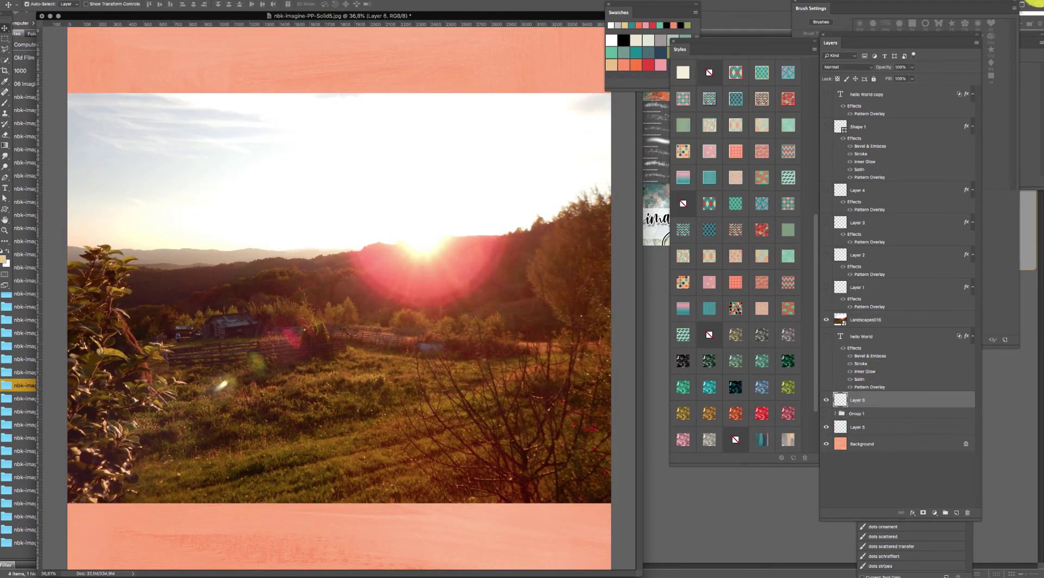
left_click(886, 323)
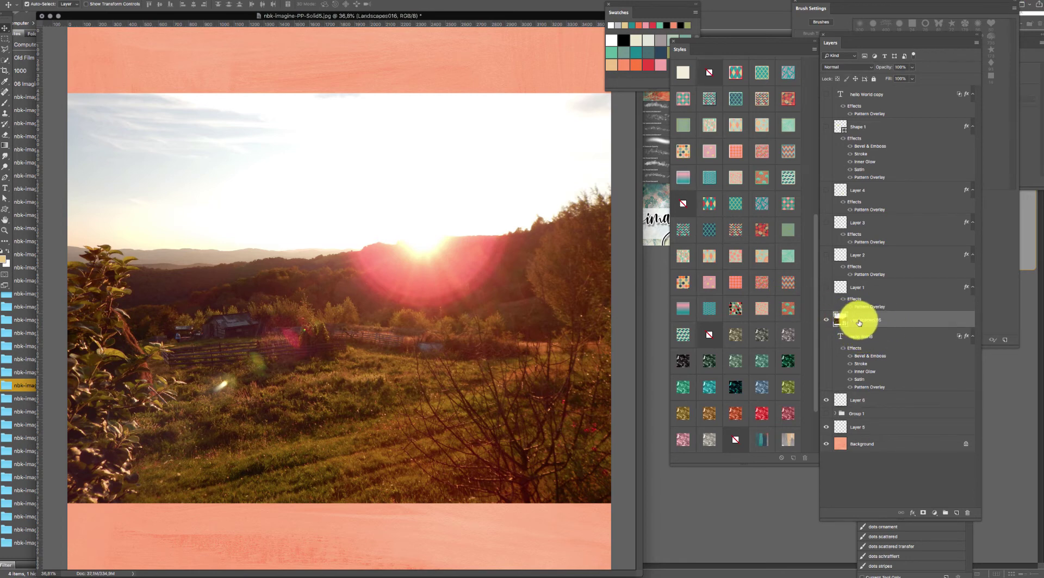
left_click_drag(859, 323, 867, 374)
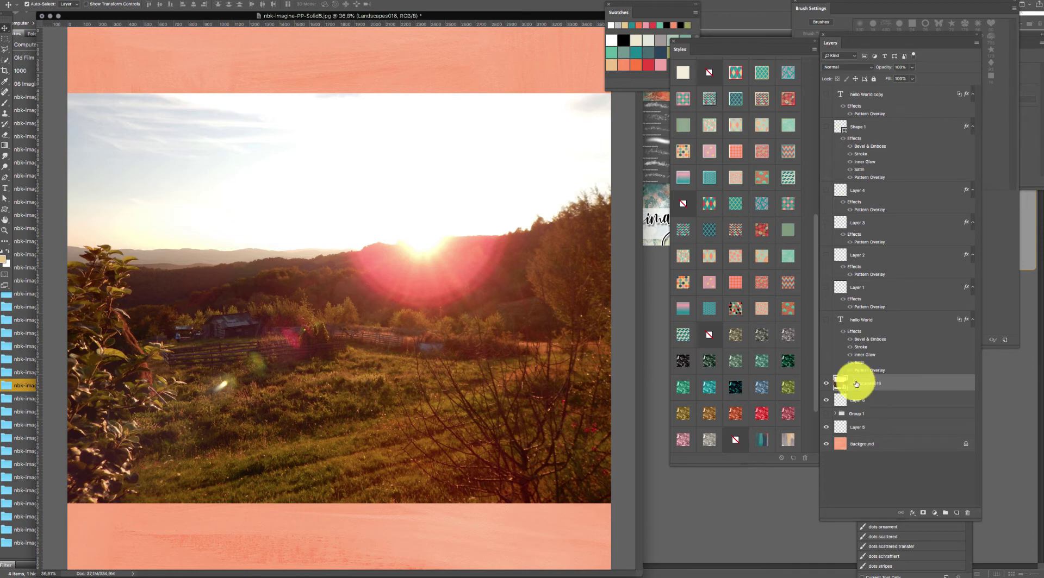
key("super+alt+g")
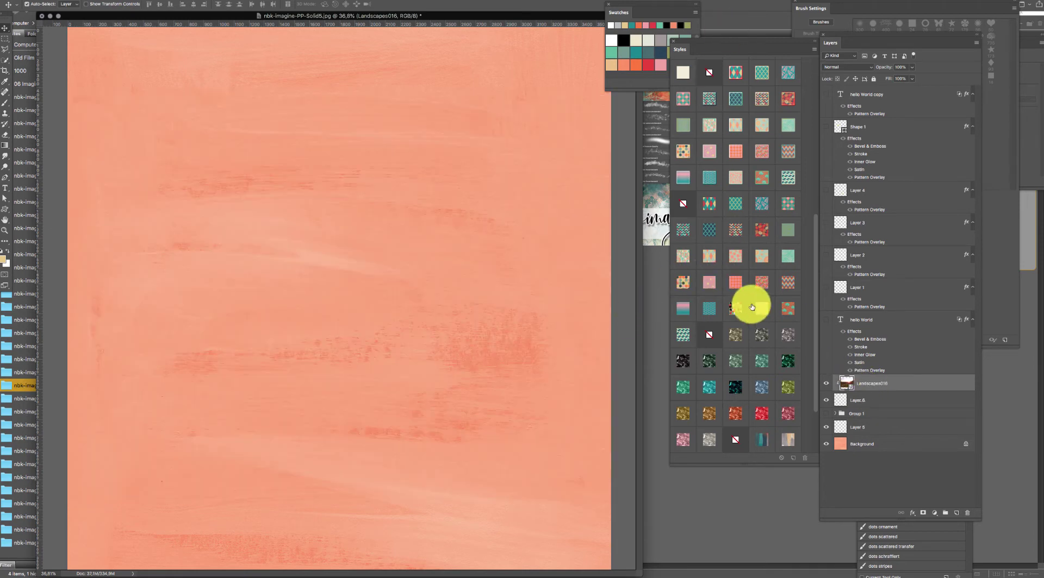
- Select the clipping layer below Landscapes016 for painting with the Brush tool and expand the nbk-imagine-flowerblender and nbk-imagine-watercolorblender brush sets, collapsing the scattered brushes
left_click(866, 402)
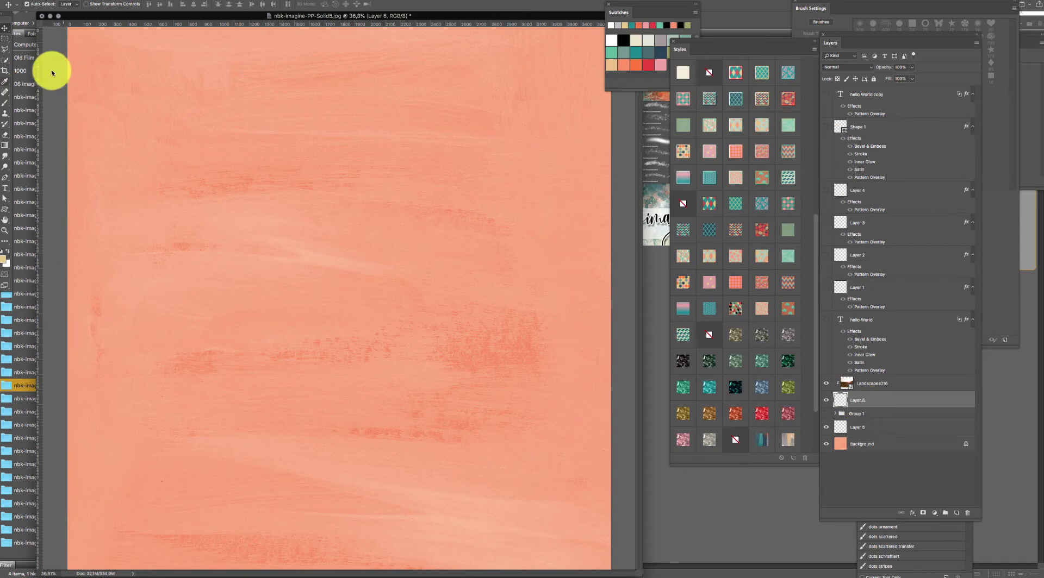
left_click(6, 103)
left_click(329, 317)
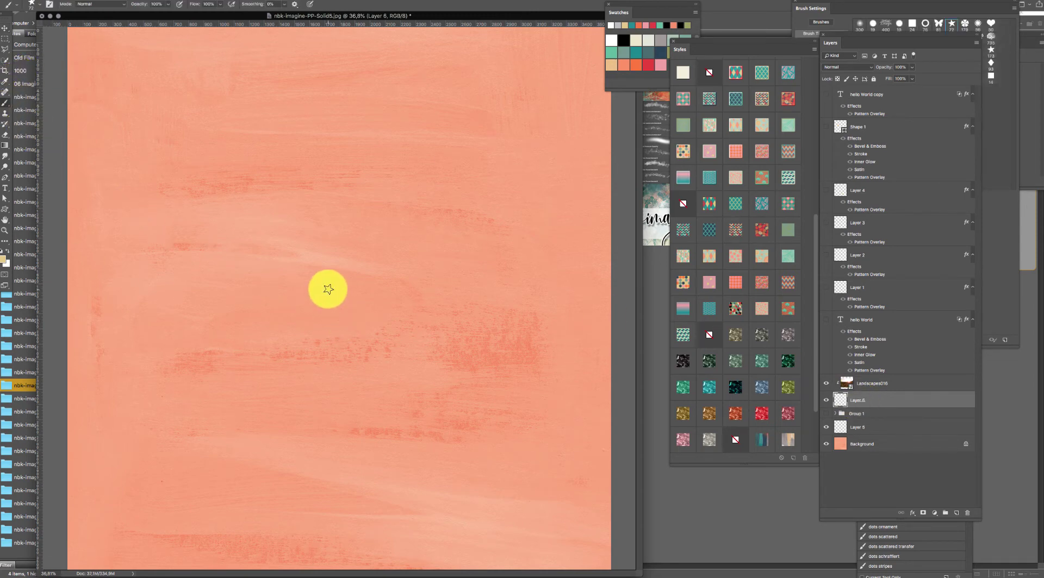
right_click(329, 288)
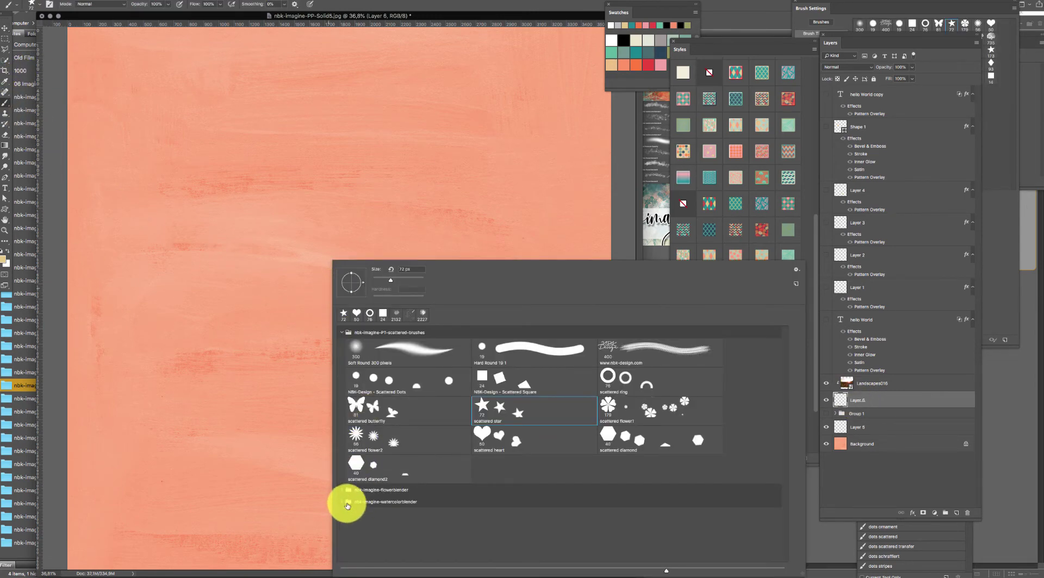
left_click(342, 491)
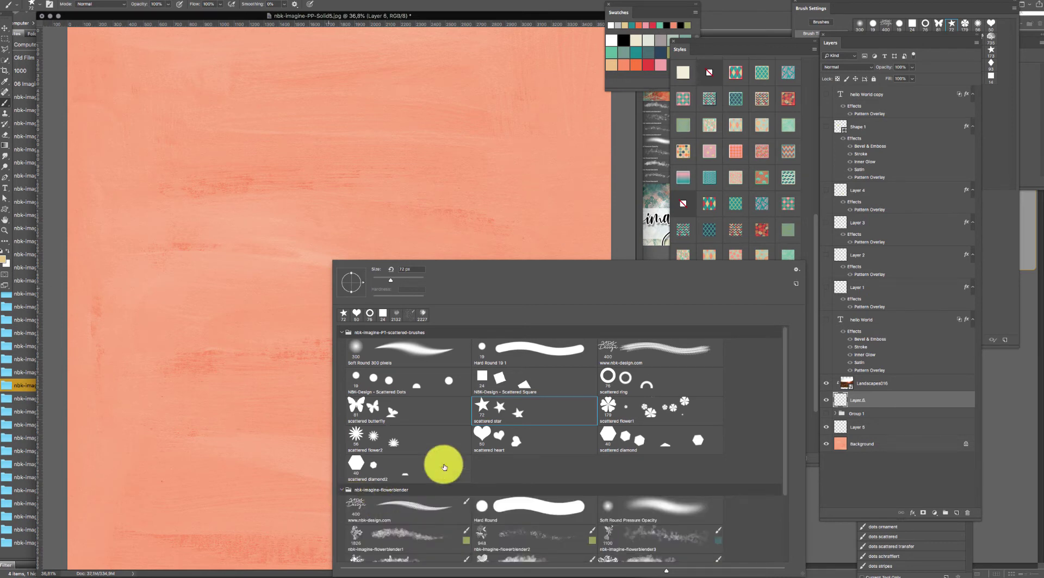
left_click(342, 332)
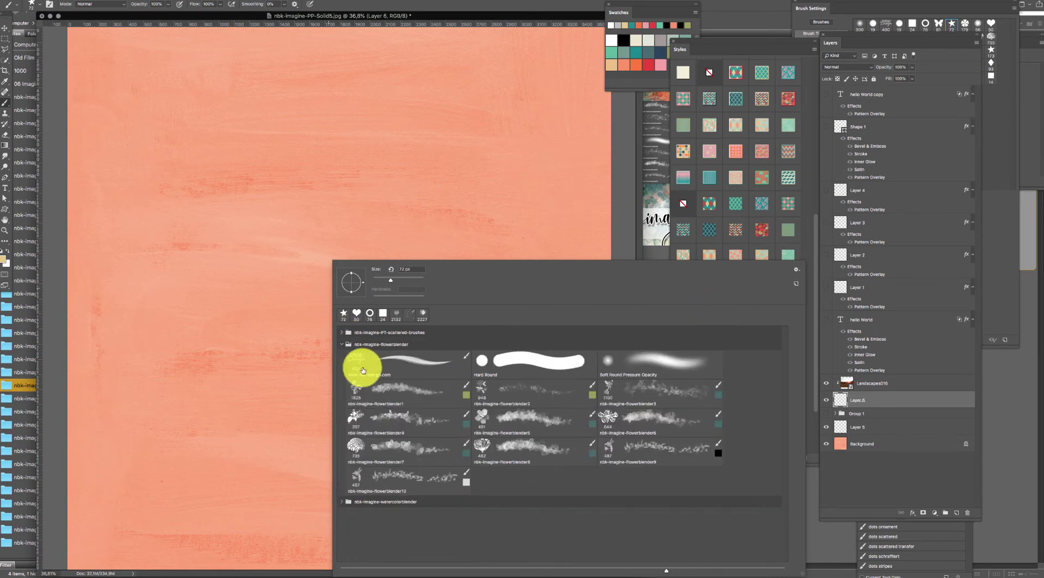
left_click(342, 503)
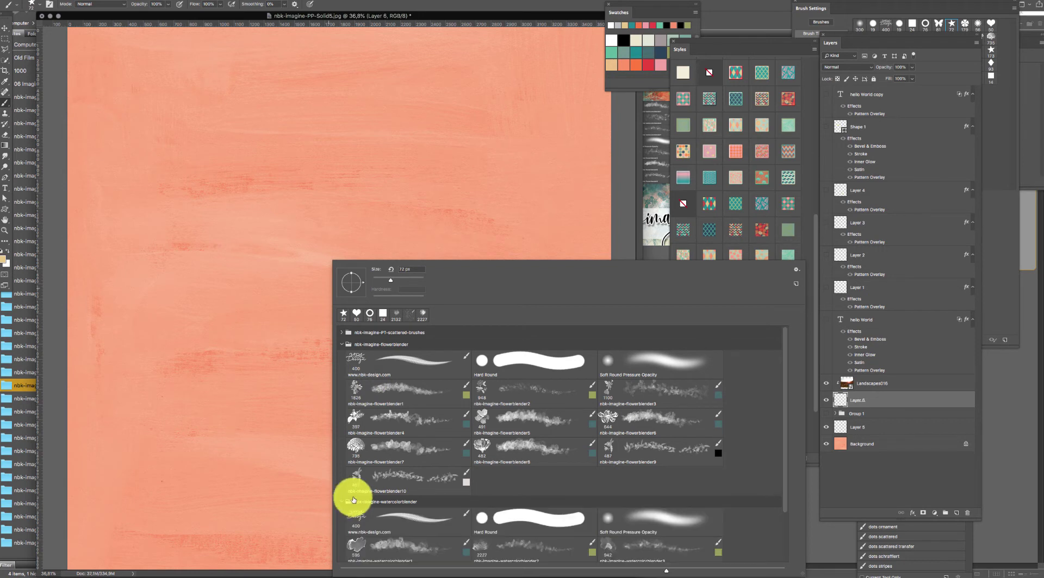
scroll(786, 453, "down", 1)
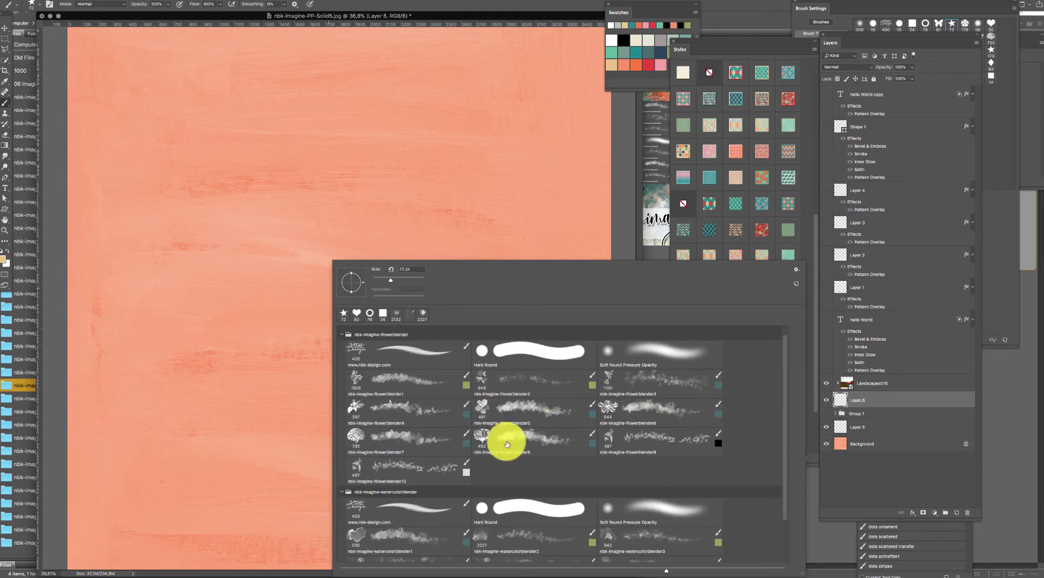
- Paint a wide horizontal band across the upper half of the page with nbk-imagine-flowerblender8 to reveal the landscape photo
left_click(522, 441)
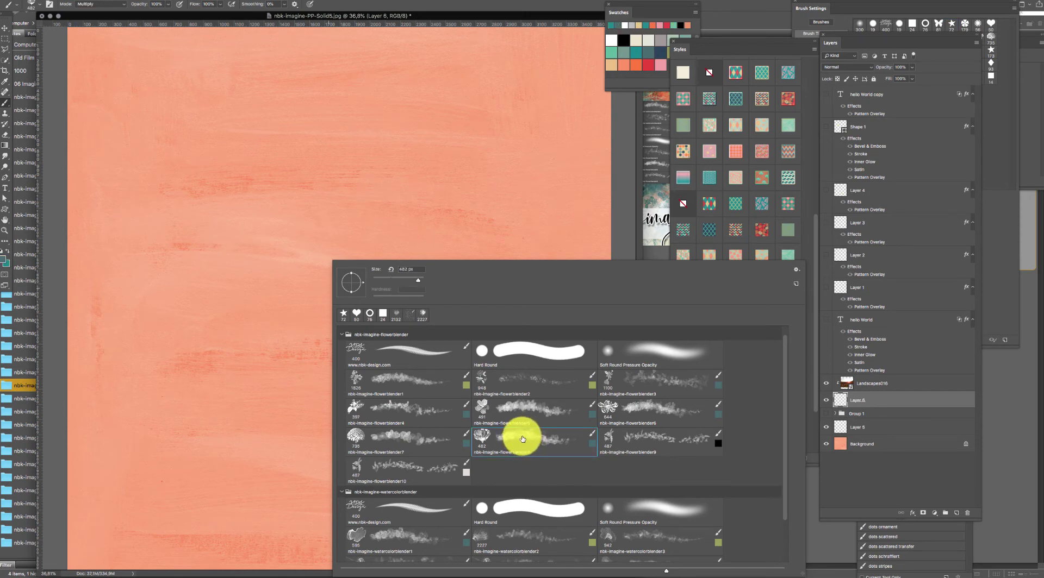
key("Return")
mouse_move(319, 252)
left_mouse_down()
mouse_move(435, 272)
mouse_move(463, 244)
mouse_move(461, 230)
mouse_move(433, 223)
mouse_move(418, 236)
mouse_move(403, 220)
mouse_move(516, 253)
mouse_move(522, 212)
mouse_move(487, 221)
mouse_move(410, 212)
mouse_move(341, 249)
mouse_move(224, 264)
mouse_move(250, 306)
mouse_move(350, 279)
mouse_move(448, 295)
mouse_move(443, 324)
mouse_move(414, 290)
mouse_move(516, 279)
mouse_move(514, 195)
mouse_move(288, 227)
mouse_move(214, 256)
left_mouse_up()
- Extend the revealed landscape outward with nbk-imagine-watercolorblender2, painting along the horizon and out to the page's right edge
right_click(373, 259)
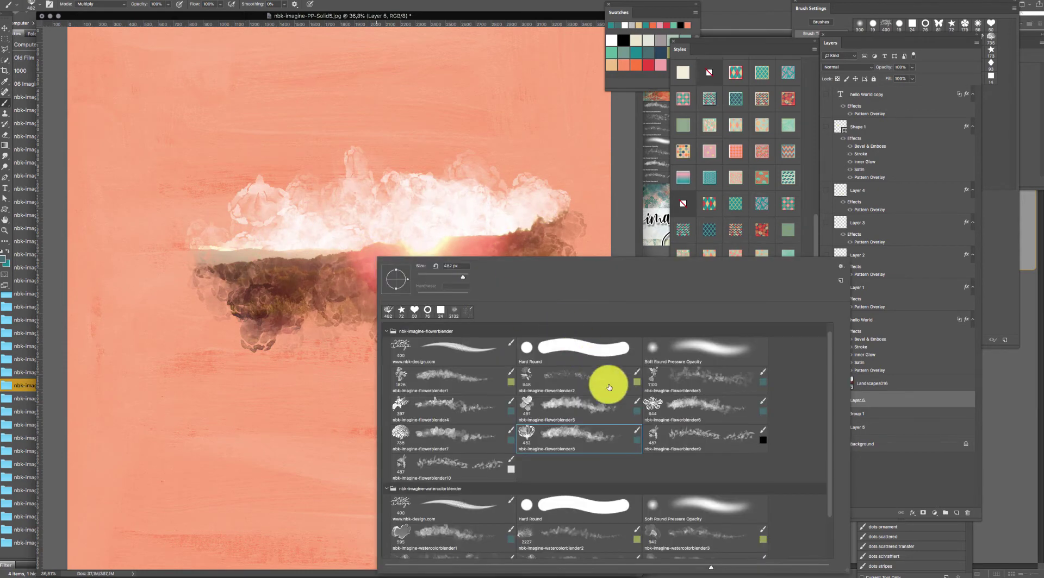
left_click(559, 539)
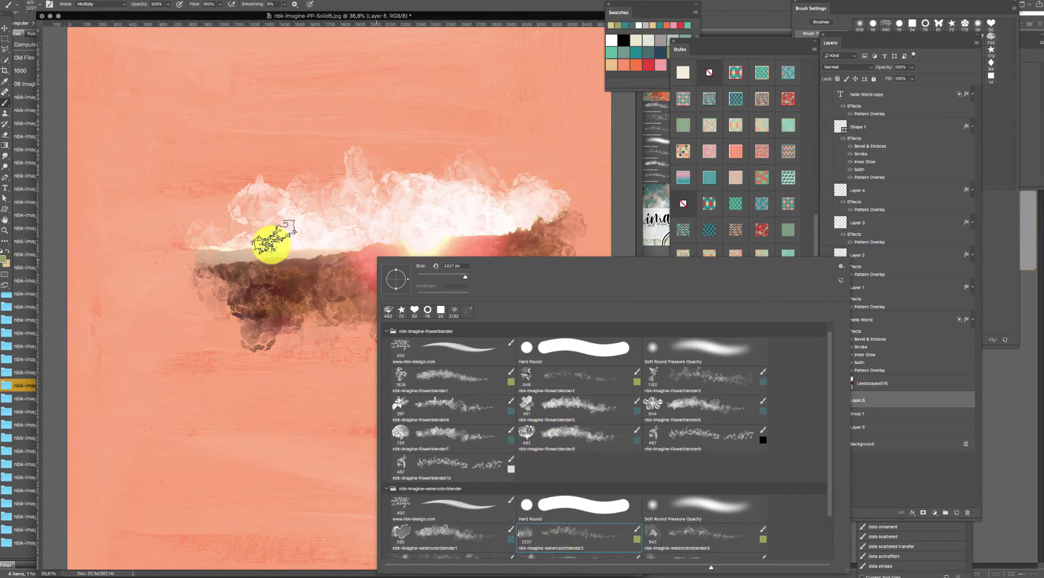
left_click(222, 251)
mouse_move(211, 260)
left_mouse_down()
mouse_move(303, 258)
mouse_move(335, 272)
mouse_move(412, 256)
left_mouse_up()
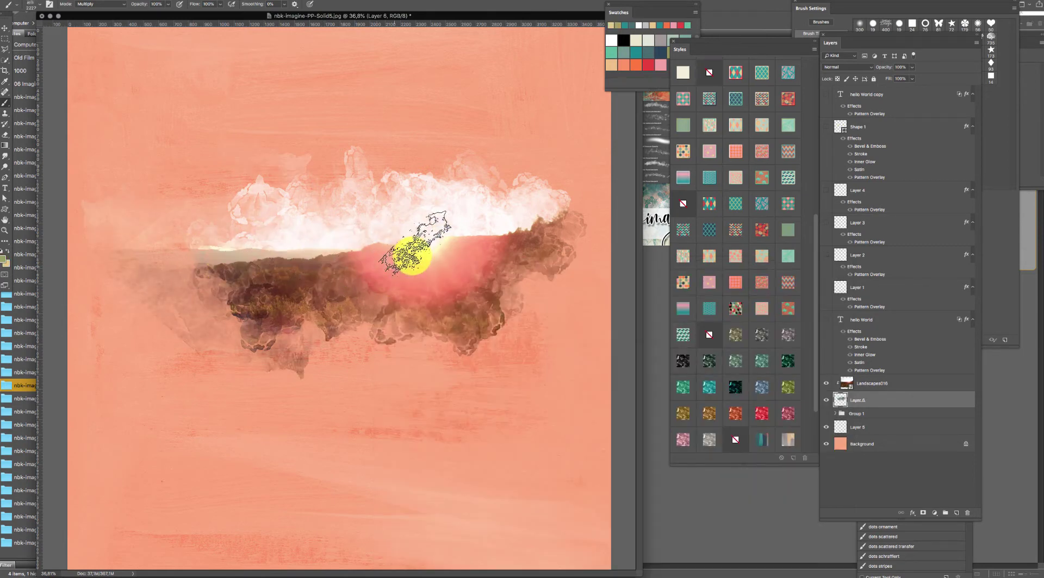
mouse_move(525, 223)
left_mouse_down()
mouse_move(593, 217)
mouse_move(582, 217)
mouse_move(587, 196)
mouse_move(564, 219)
left_mouse_up()
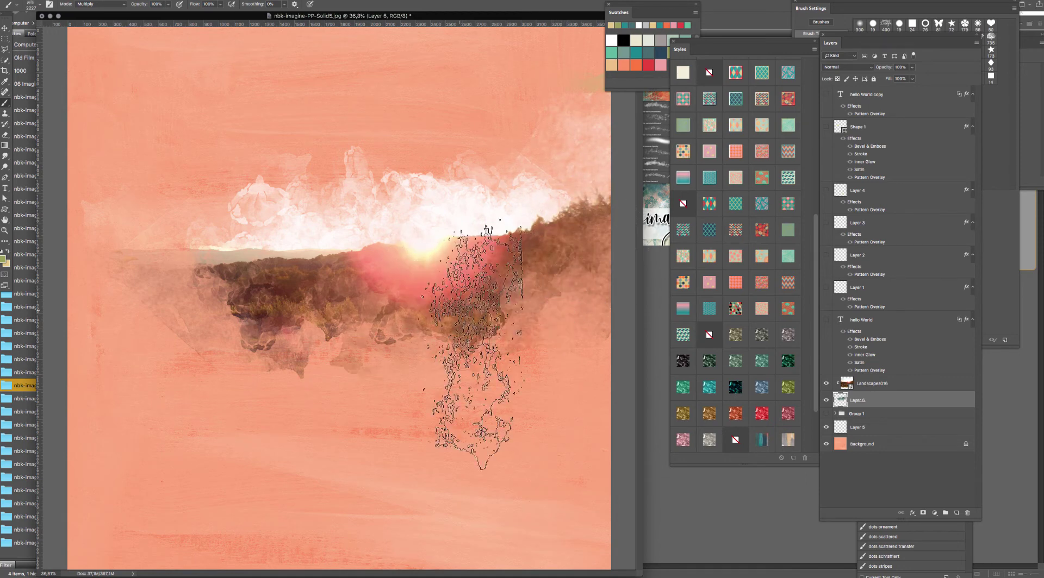
- Blend the revealed photo's clouds, lower hills and left end with strokes of nbk-imagine-watercolorblender3
right_click(470, 351)
left_click(756, 534)
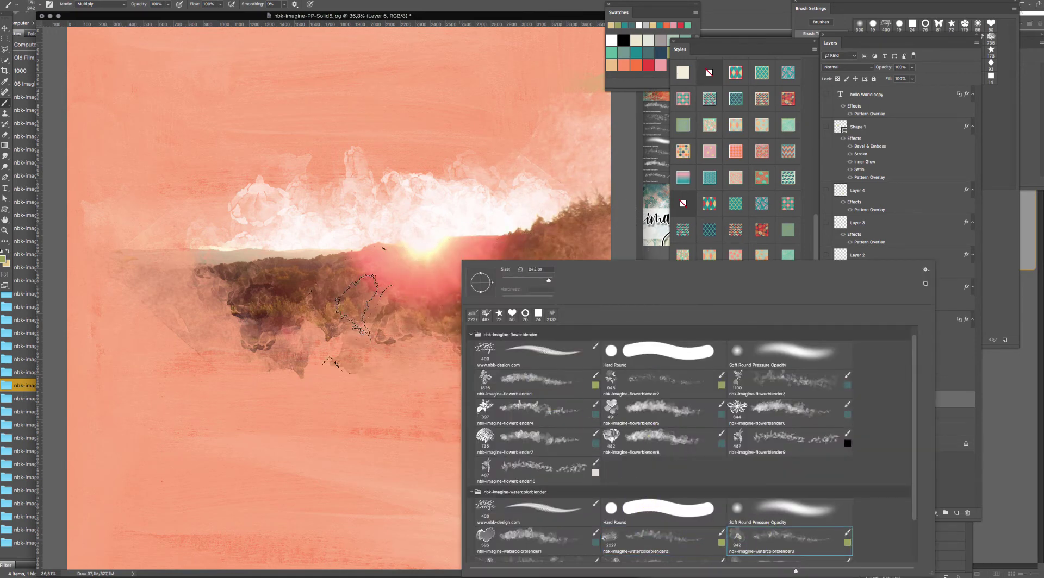
mouse_move(357, 311)
left_mouse_down()
mouse_move(403, 317)
mouse_move(421, 330)
mouse_move(414, 350)
mouse_move(470, 230)
mouse_move(504, 188)
left_mouse_up()
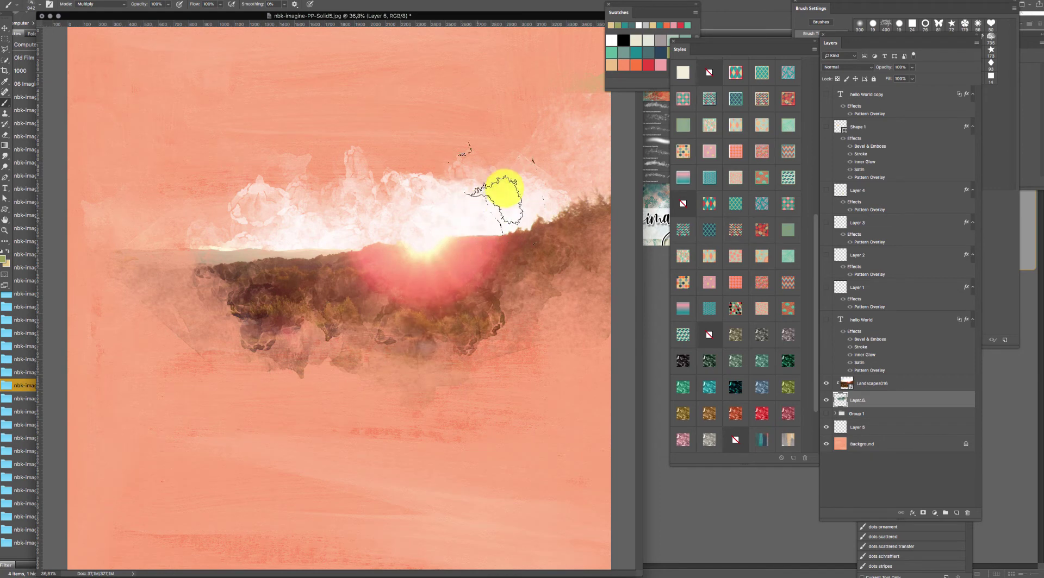
mouse_move(254, 235)
left_mouse_down()
mouse_move(232, 253)
mouse_move(170, 267)
mouse_move(235, 268)
left_mouse_up()
- Stamp nbk-imagine-flowerblender3 blossoms along the left end and lower edge of the hills and in the sky at the upper right
right_click(340, 314)
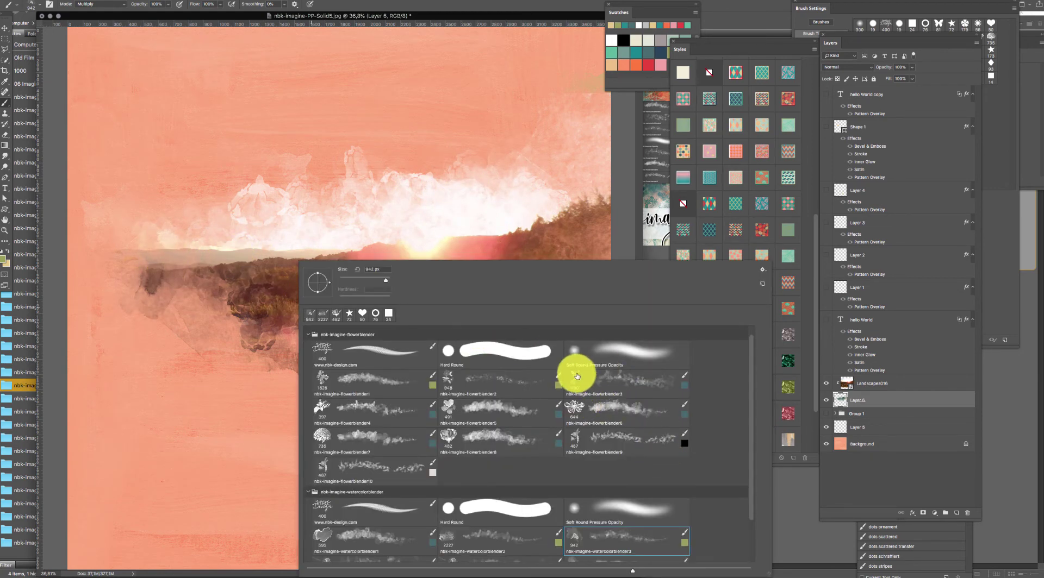
left_click(577, 378)
left_click(225, 255)
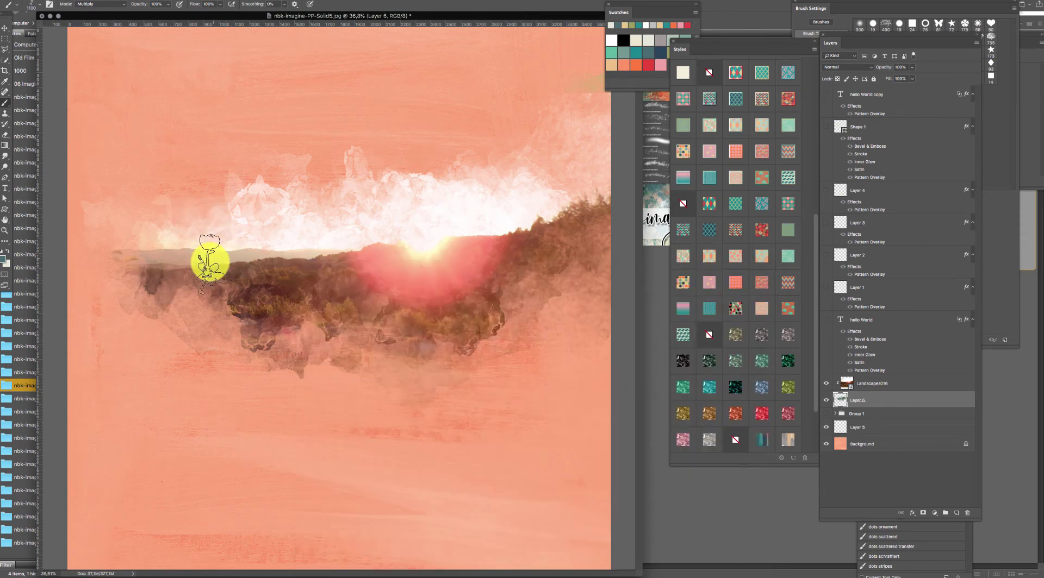
left_click(210, 298)
mouse_move(268, 308)
left_mouse_down()
mouse_move(322, 345)
mouse_move(415, 324)
mouse_move(446, 334)
left_mouse_up()
left_click(525, 323)
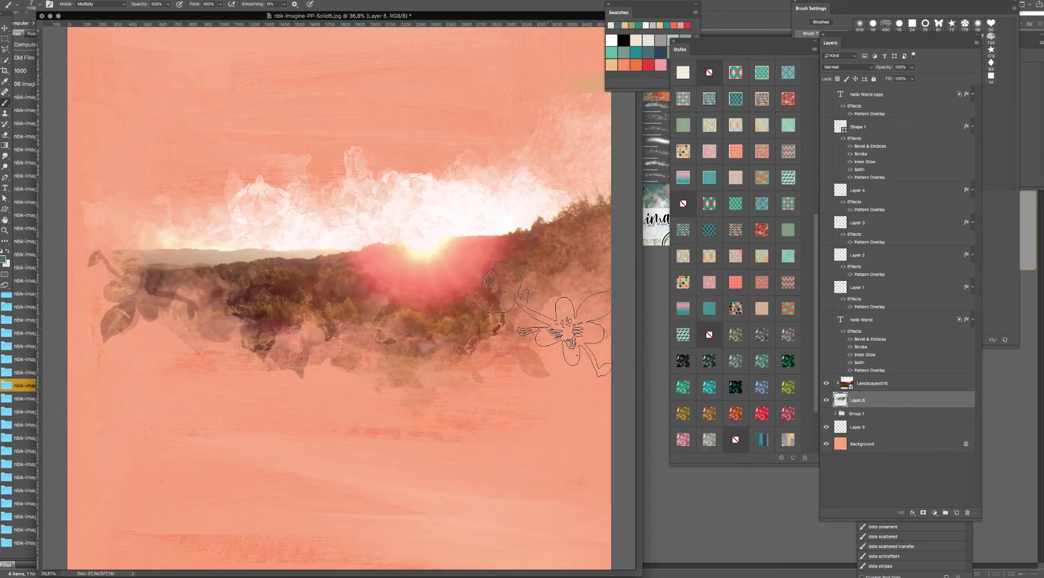
left_click(481, 198)
- Stamp nbk-imagine-flowerblender7 blooms on the left hills, at the right page edge and in the clouds above the sun
right_click(436, 268)
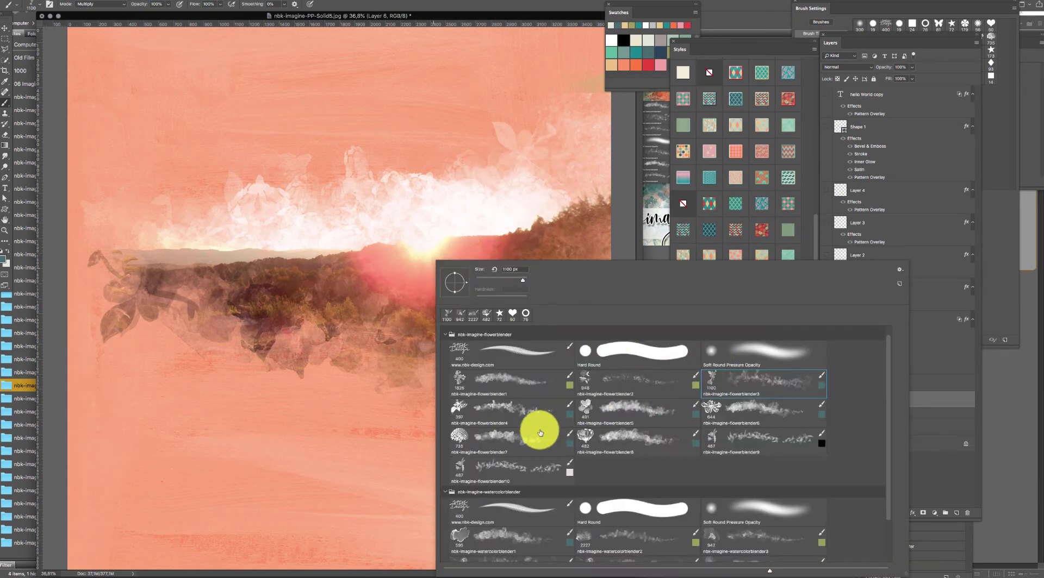
left_click(457, 429)
left_click(181, 303)
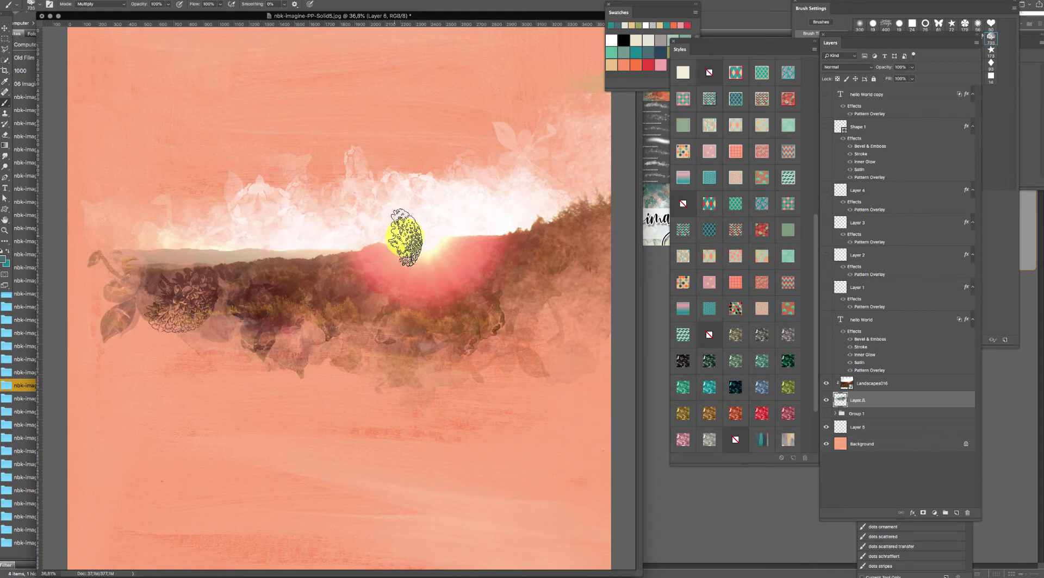
left_click(586, 283)
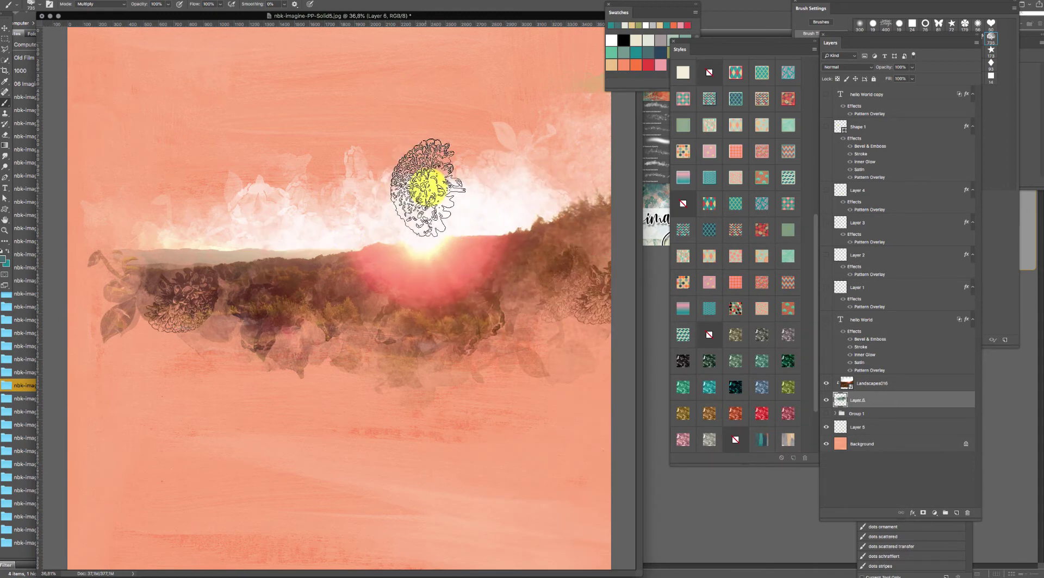
left_click(403, 180)
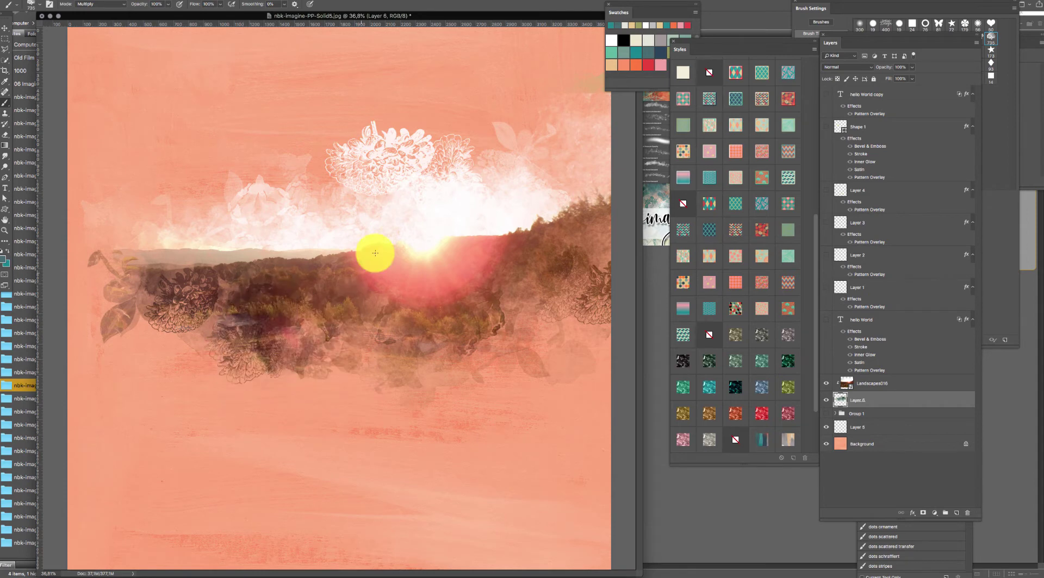
- Stamp nbk-imagine-watercolorblender4 splatters around the photo's sky, the lower left of the page and below the right hills
right_click(482, 262)
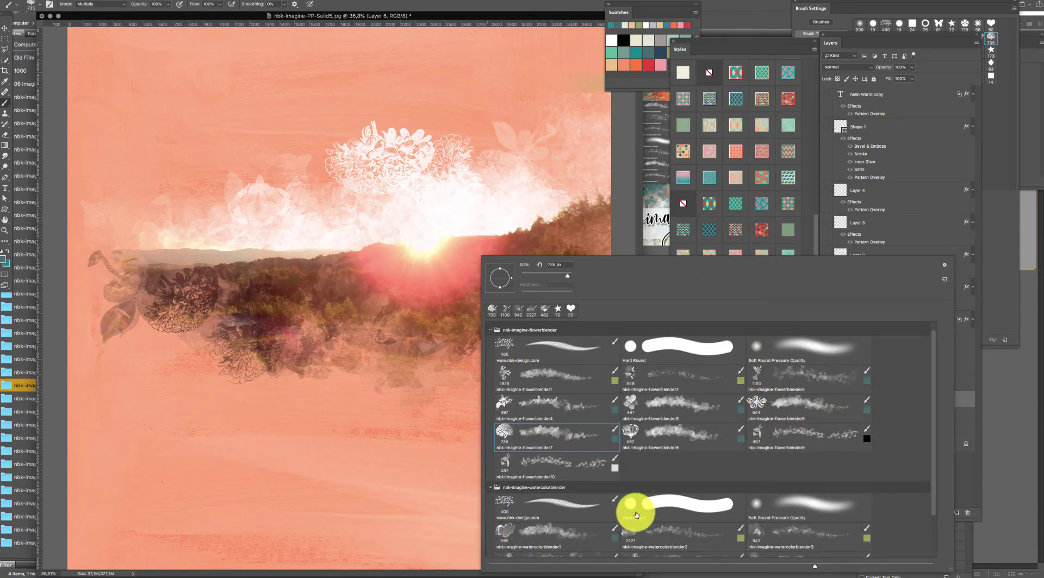
left_click_drag(935, 458, 932, 490)
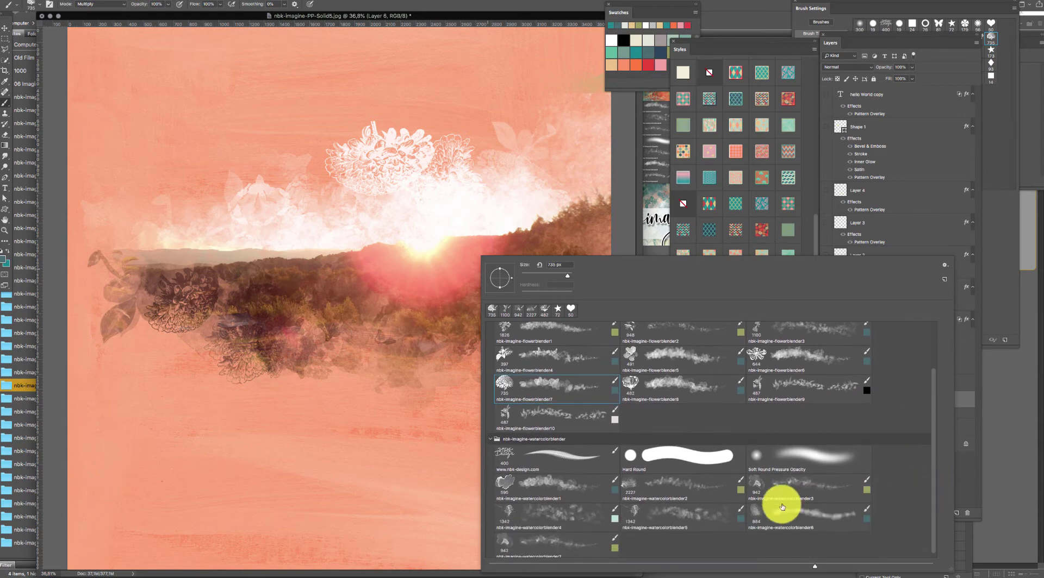
left_click(522, 518)
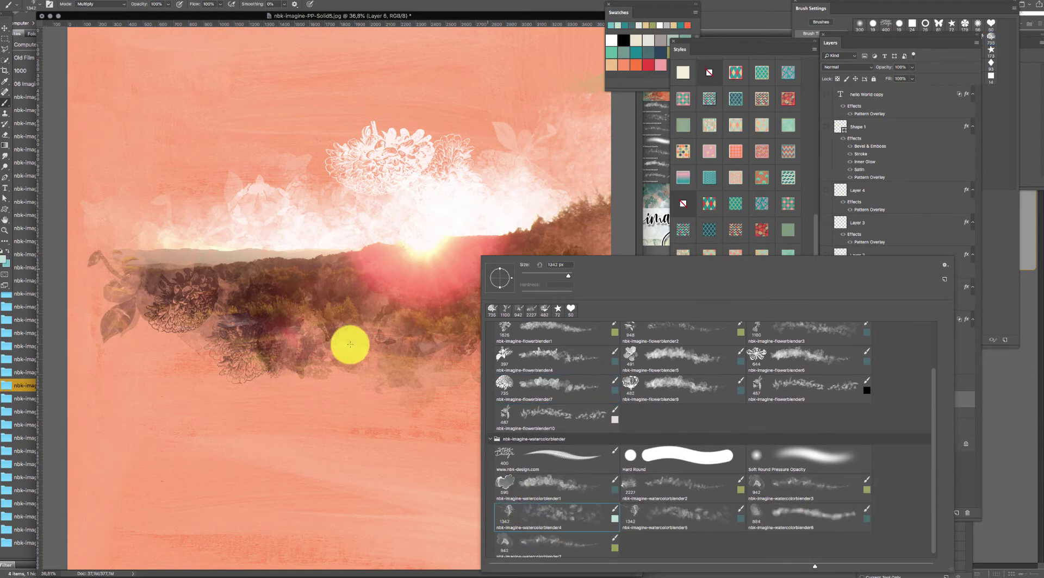
left_click(350, 344)
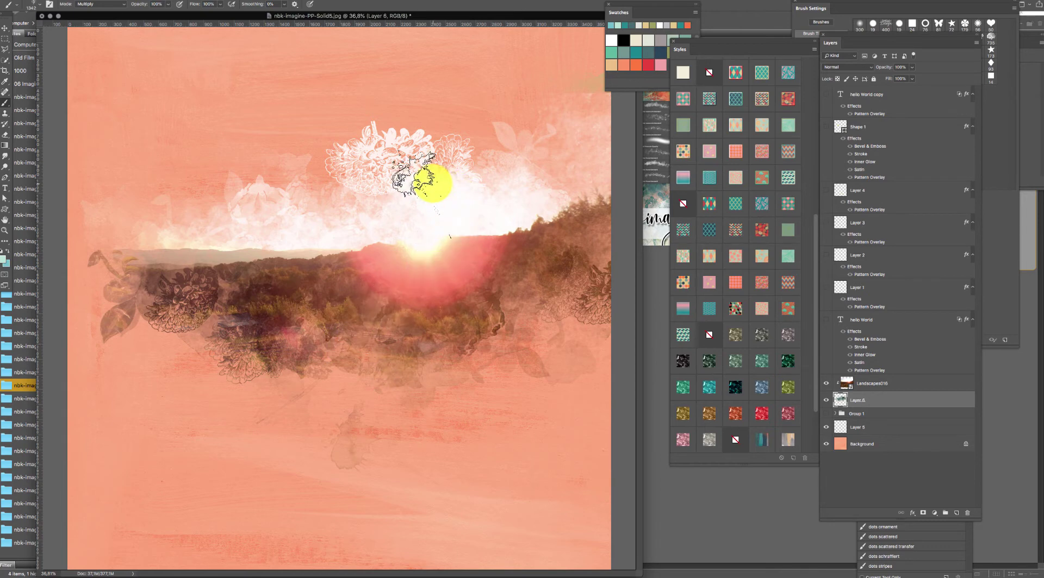
left_click(481, 170)
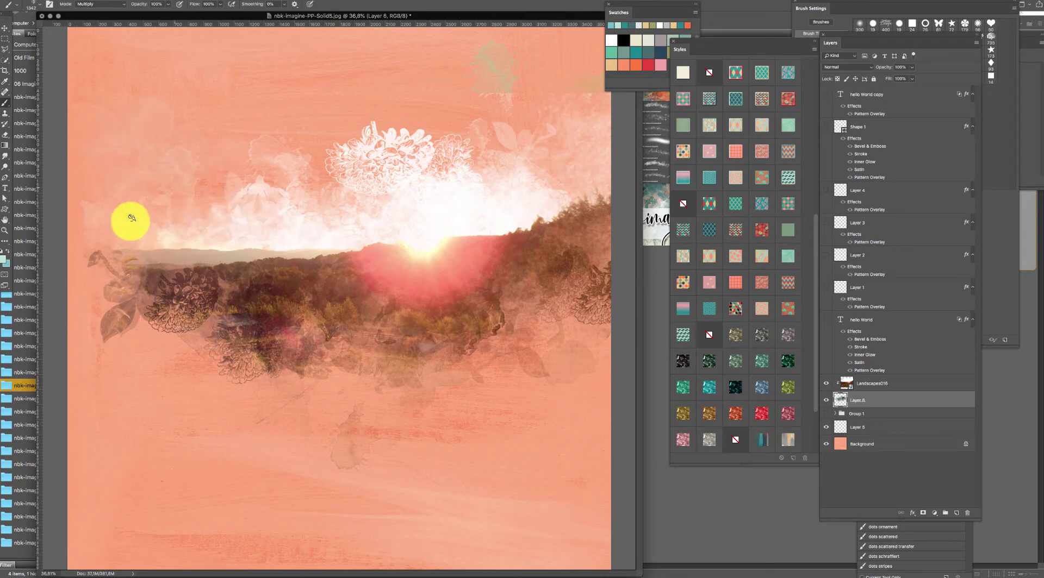
left_click(133, 285)
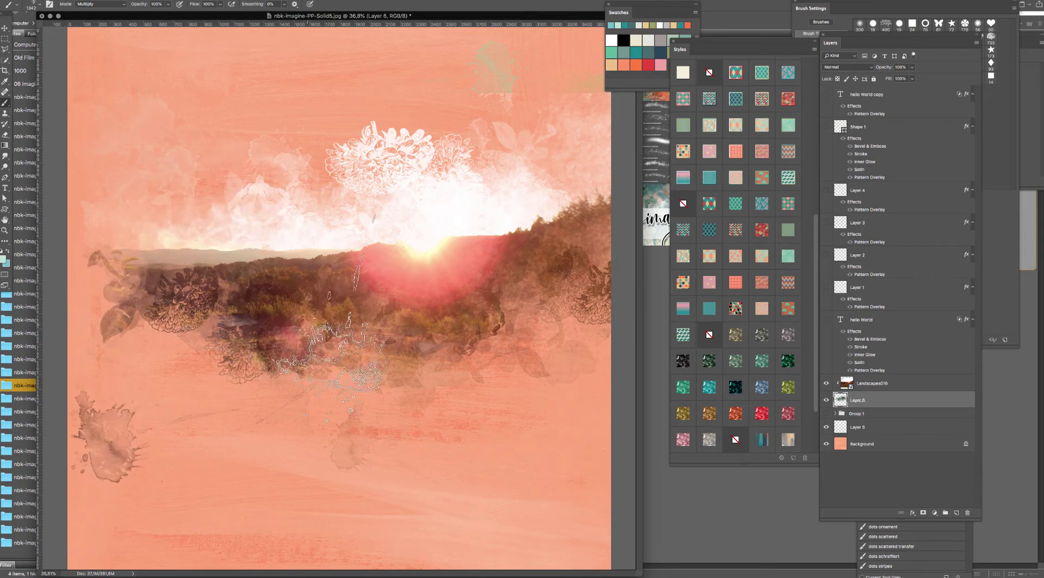
left_click(487, 307)
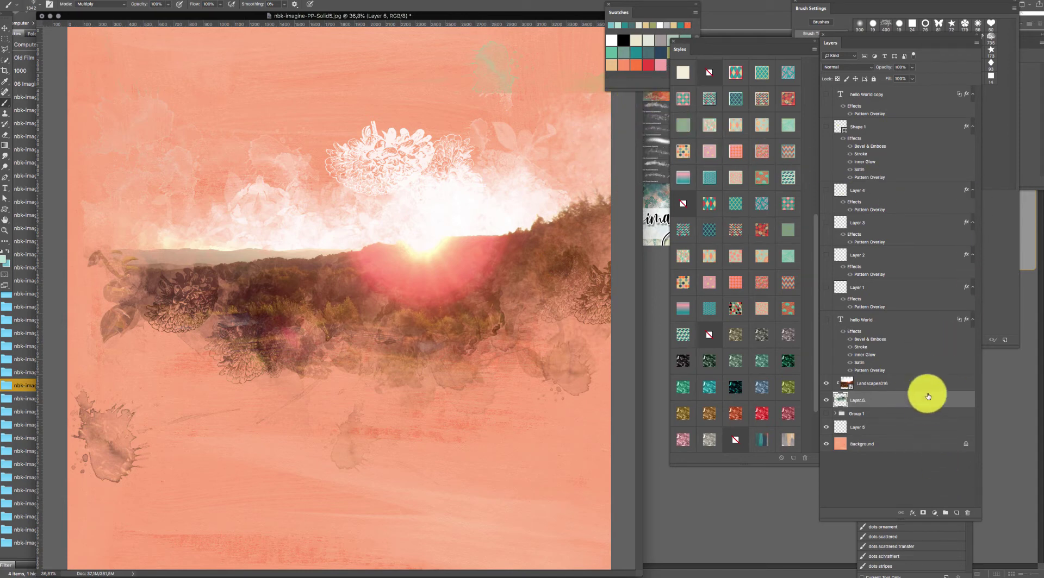
- Add a new layer above Landscapes016 and sample the pink of the sun's glow as the brush colour
left_click(955, 512)
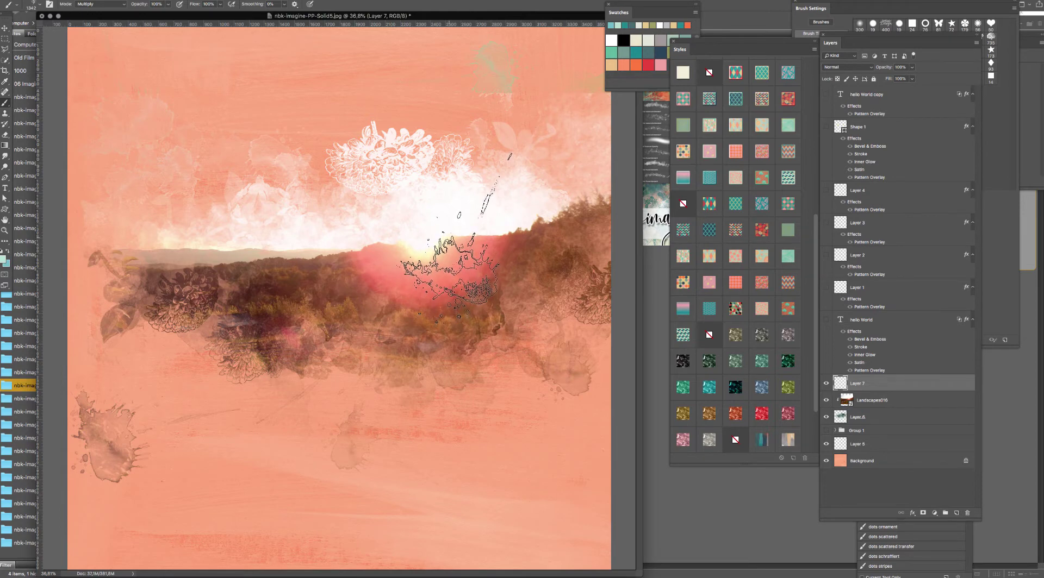
left_click(466, 209, "alt")
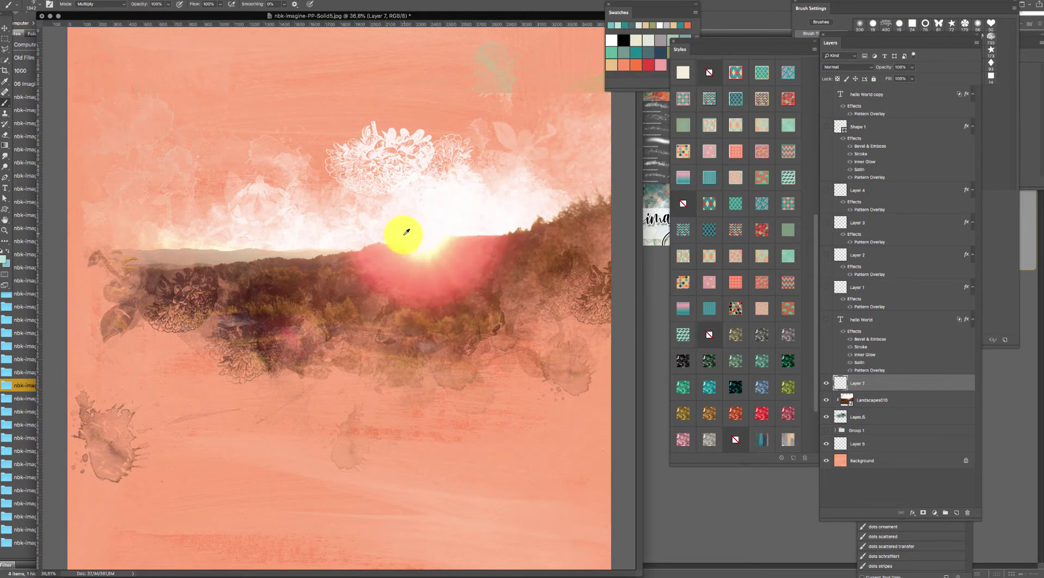
left_click(480, 253, "alt")
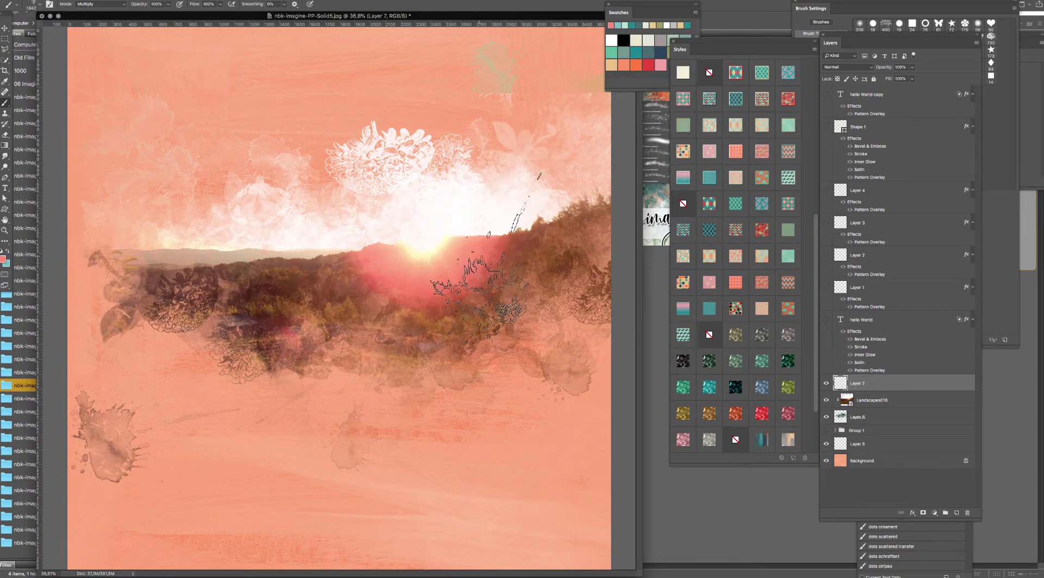
left_click(459, 254)
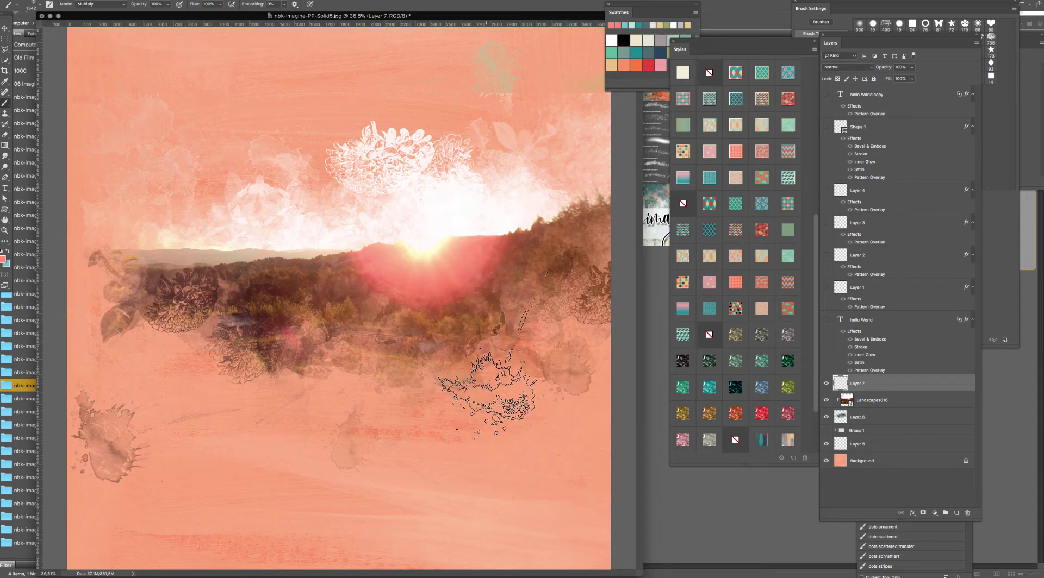
- Stamp coloured nbk-imagine-watercolorblender4 splatters on Layer 7 below the right hills, along the right edge and near the top of the page
left_click(533, 377)
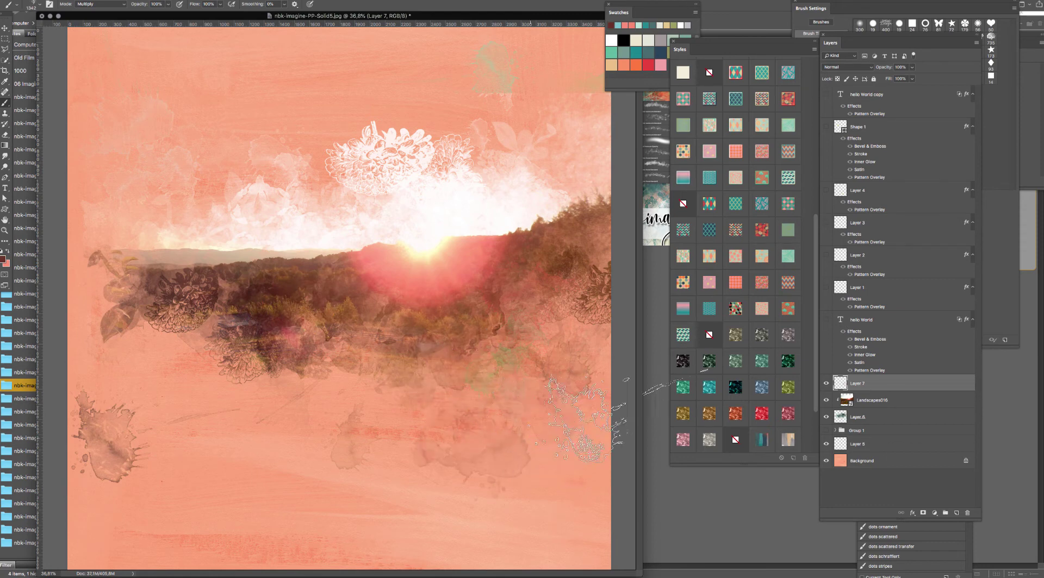
mouse_move(584, 418)
left_mouse_down()
mouse_move(536, 349)
mouse_move(609, 358)
left_mouse_up()
mouse_move(441, 106)
left_mouse_down()
mouse_move(474, 79)
mouse_move(511, 113)
left_mouse_up()
left_click(442, 82)
left_click(516, 77)
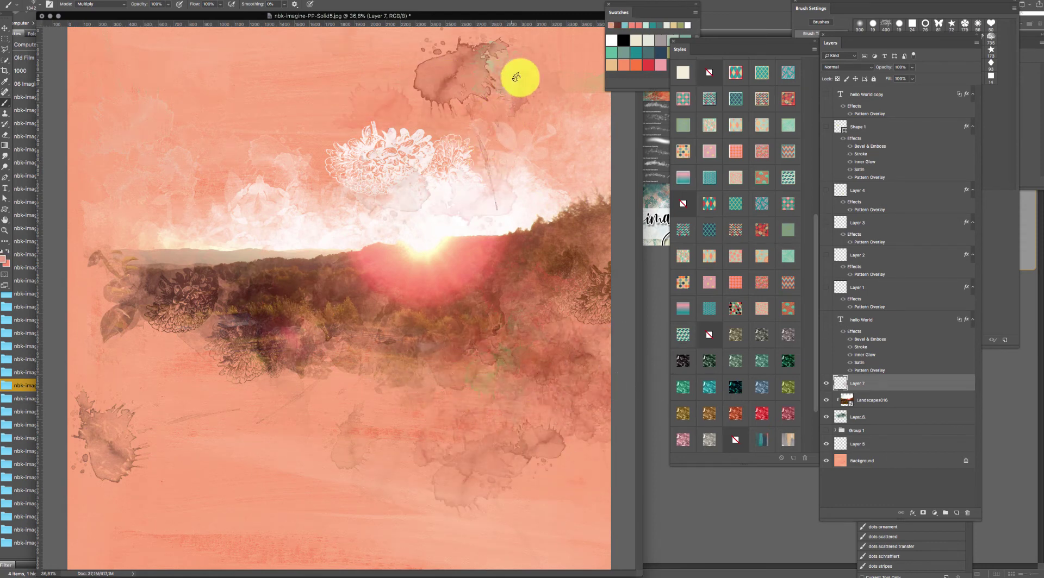
- Choose the nbk-imagine-flowerblender4 brush and sample a pale beige tone from the horizon as the brush colour
right_click(525, 320)
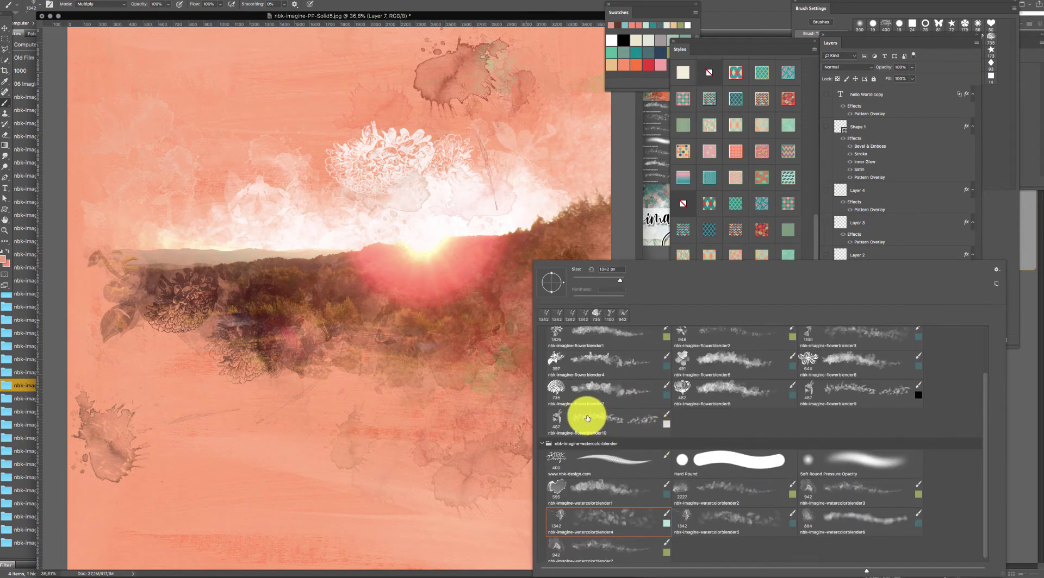
left_click(580, 361)
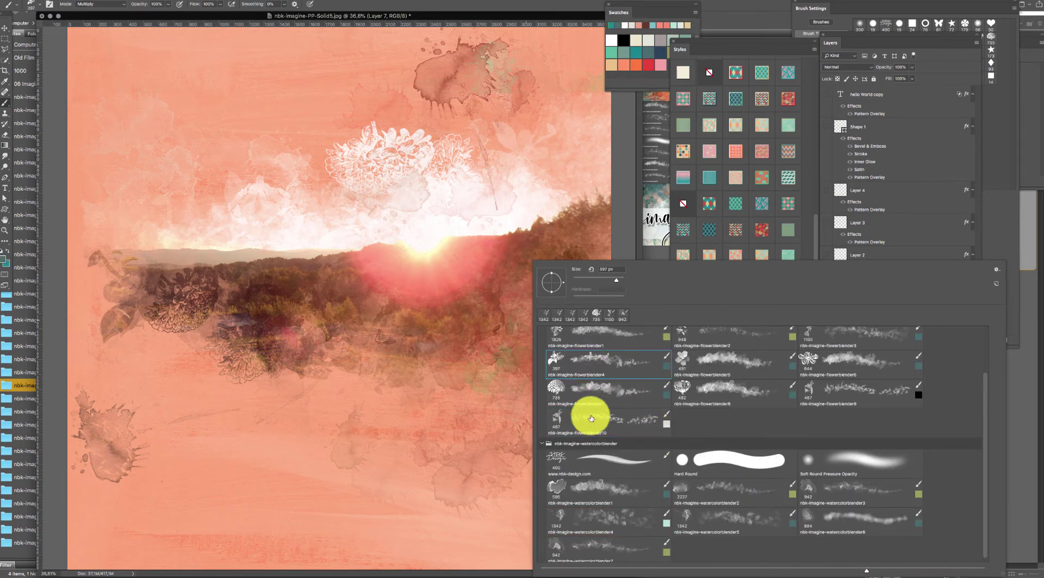
double_click(596, 367)
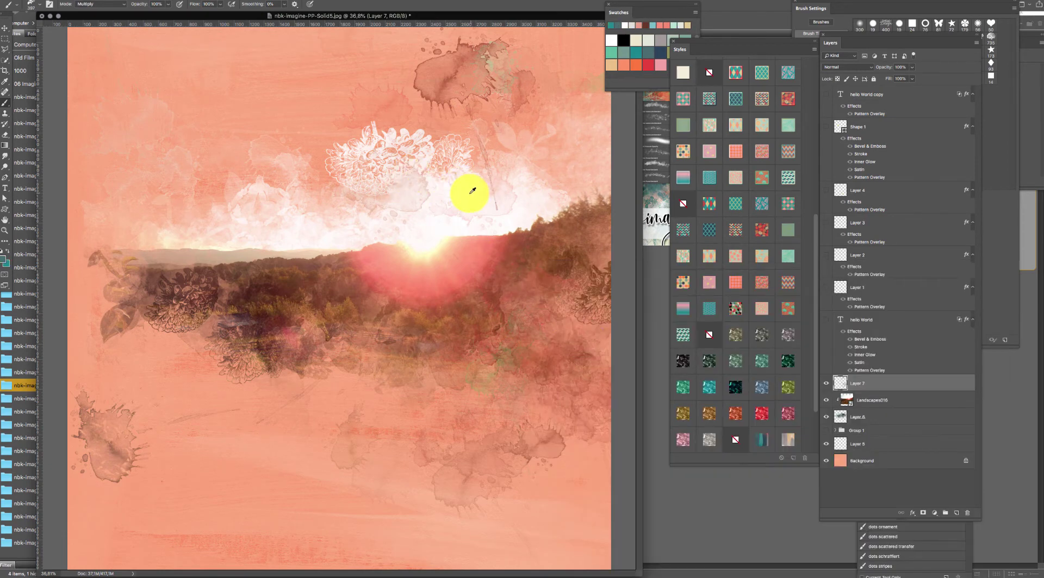
left_click(438, 218, "alt")
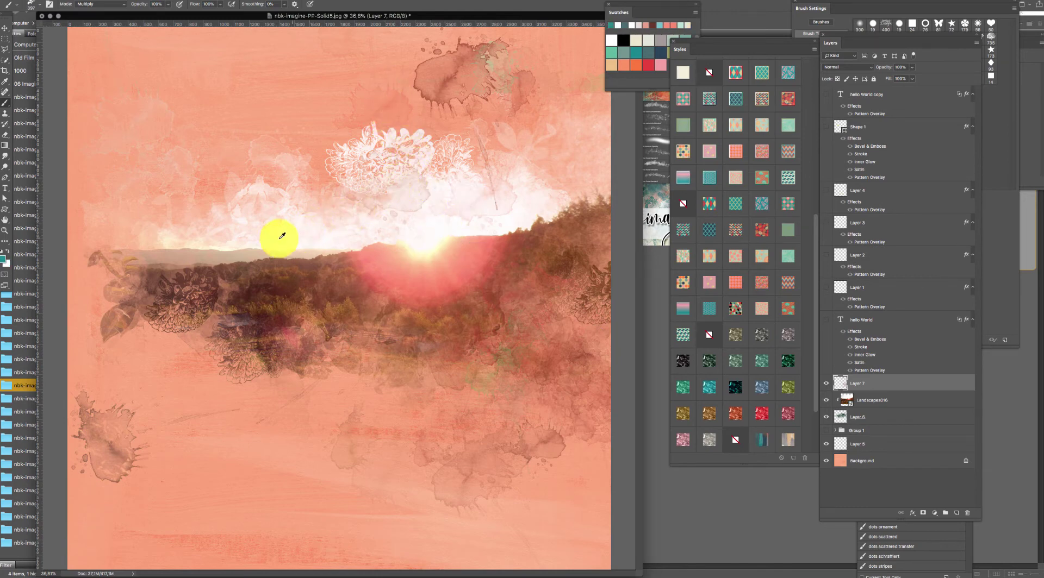
left_click(233, 251, "alt")
- Stamp pale nbk-imagine-flowerblender4 blooms in the upper sky, along the page's right edge and around the left end of the hills
left_click(300, 129)
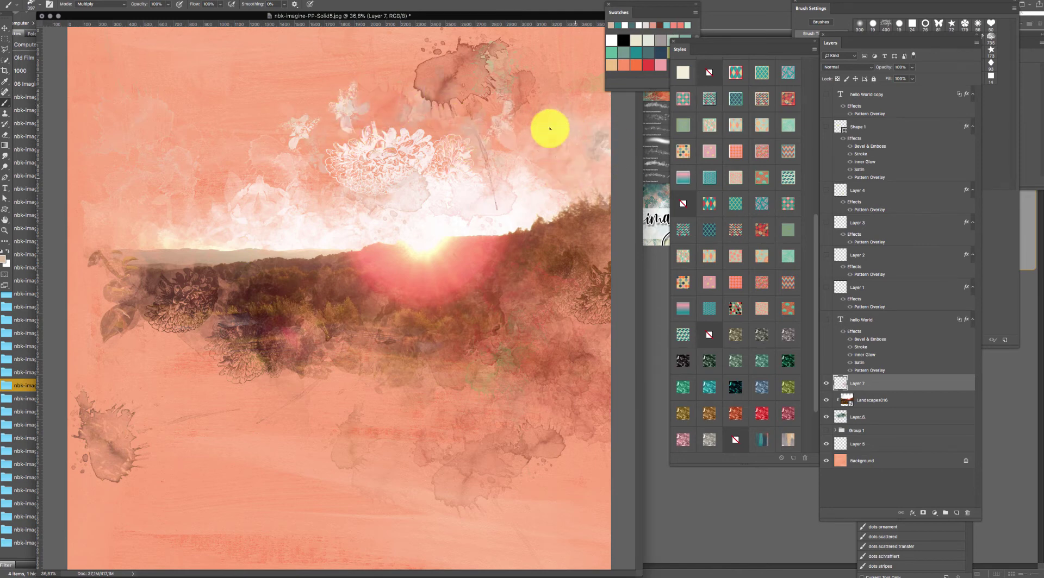
left_click(593, 182)
left_click(599, 241)
left_click(609, 343)
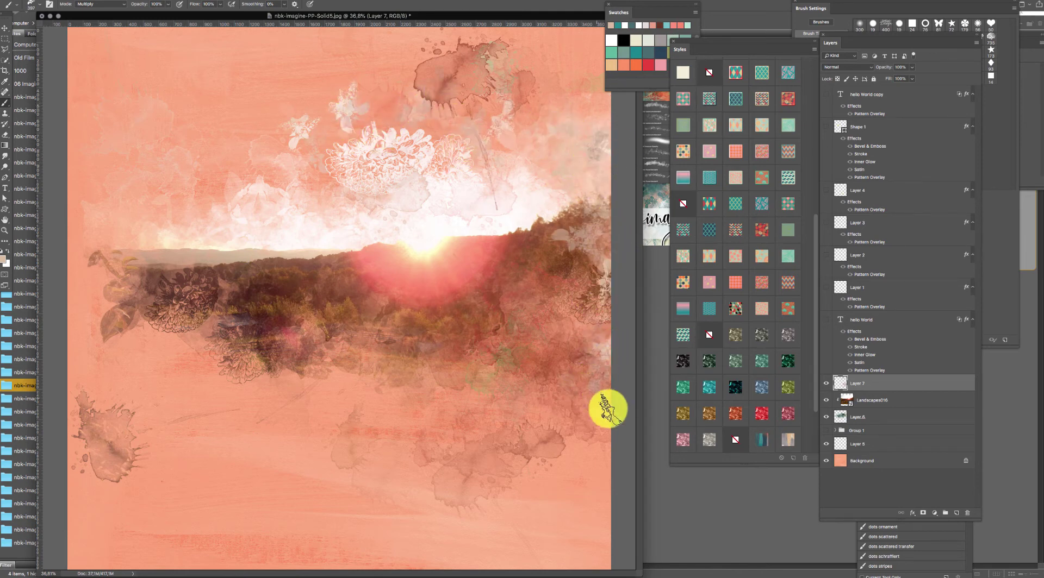
left_click(101, 239)
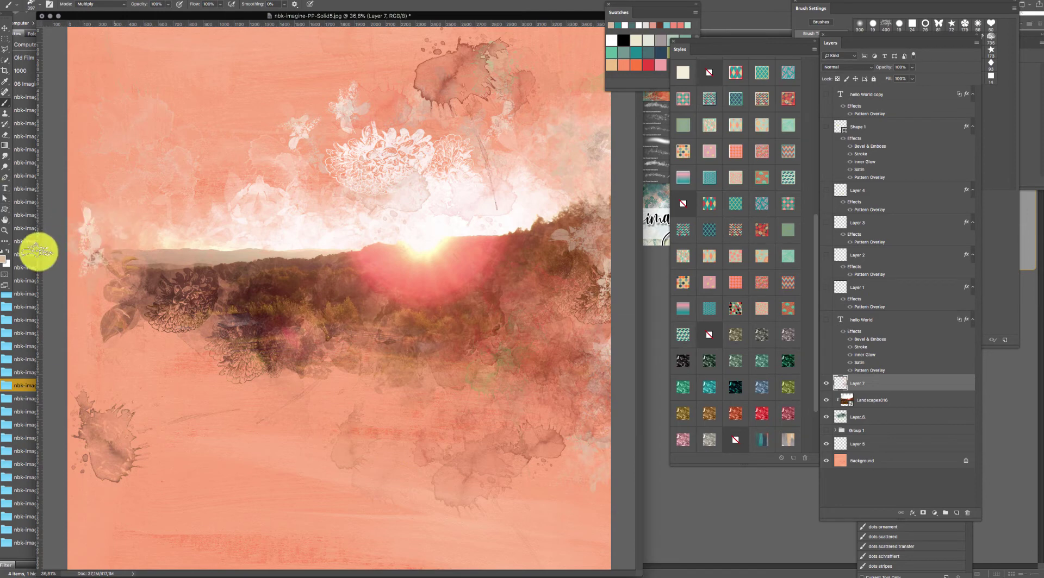
left_click(136, 261)
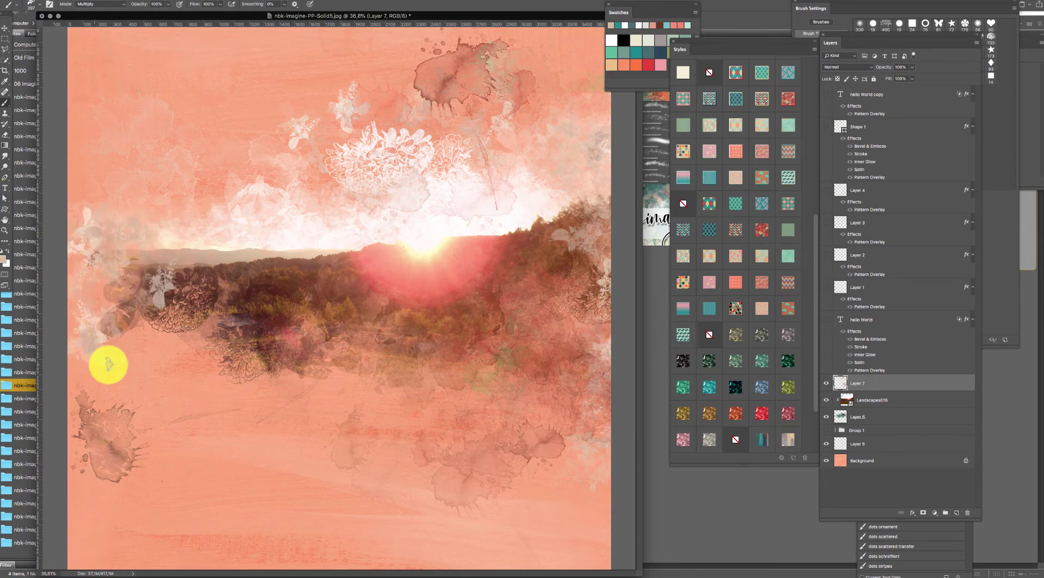
left_click(173, 343)
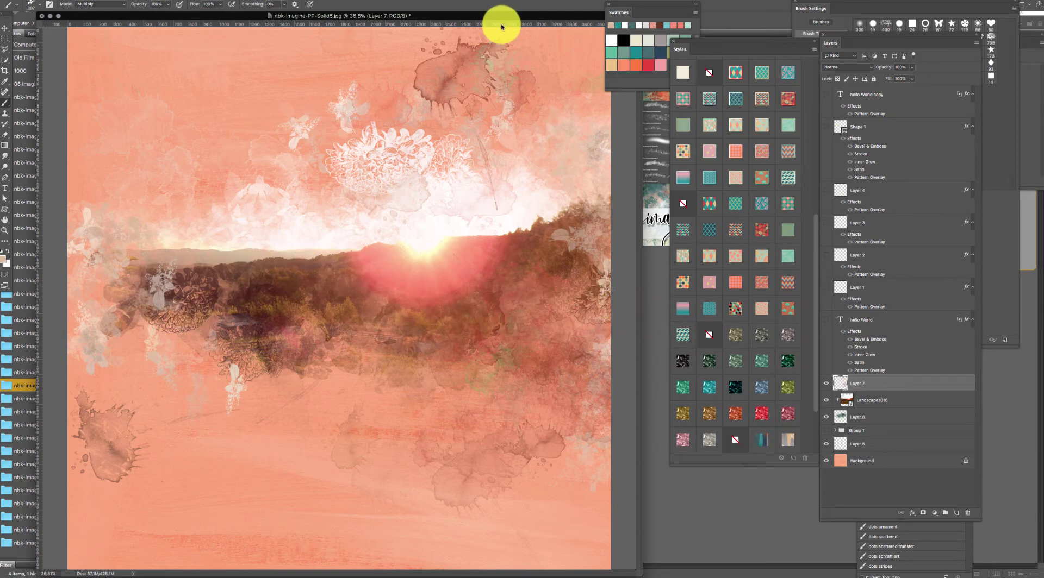
- Choose the nbk-imagine-watercolorblender1 brush and add a new layer above Layer 7
right_click(517, 240)
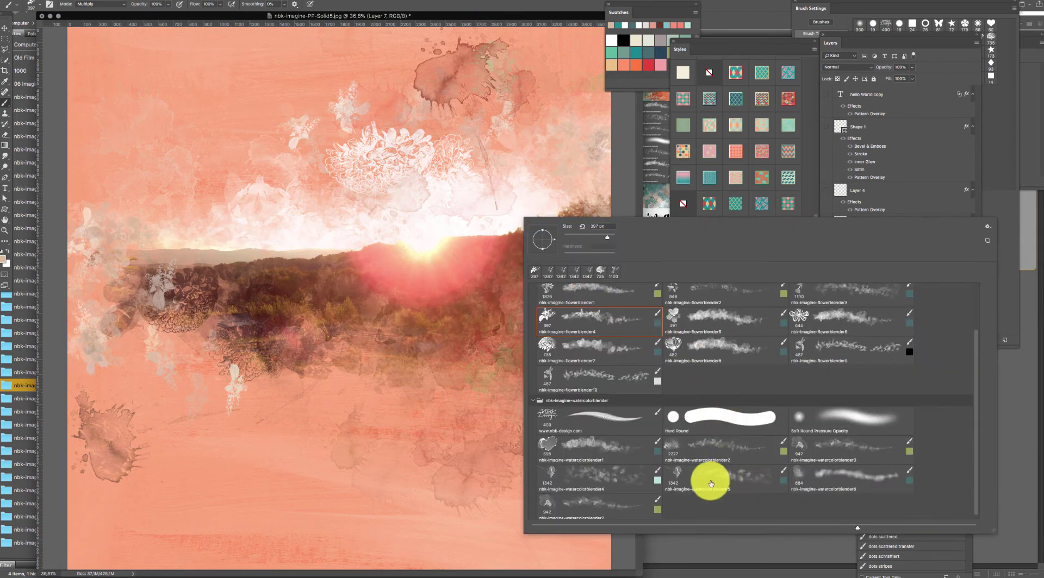
left_click(604, 439)
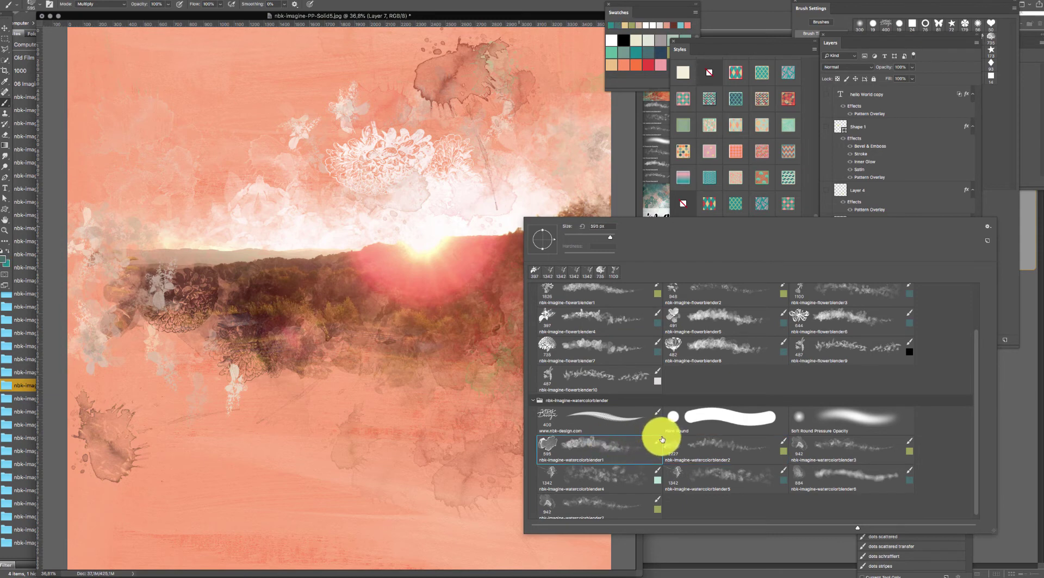
double_click(641, 451)
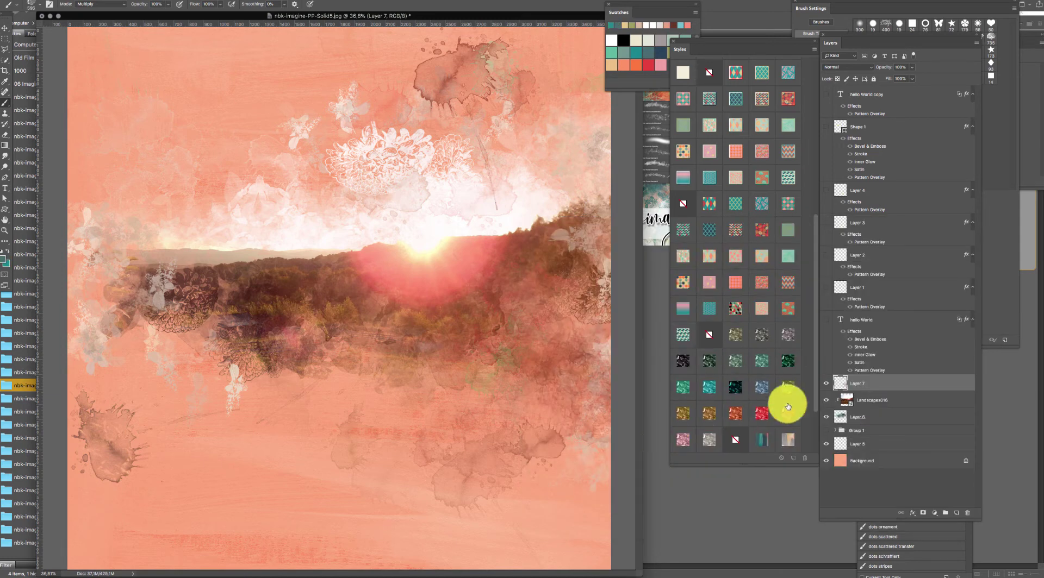
left_click(959, 515)
- Paint teal nbk-imagine-watercolorblender1 blotches below the right hills on the new layer, undoing the first stroke
mouse_move(482, 405)
left_mouse_down()
mouse_move(521, 401)
mouse_move(579, 377)
left_mouse_up()
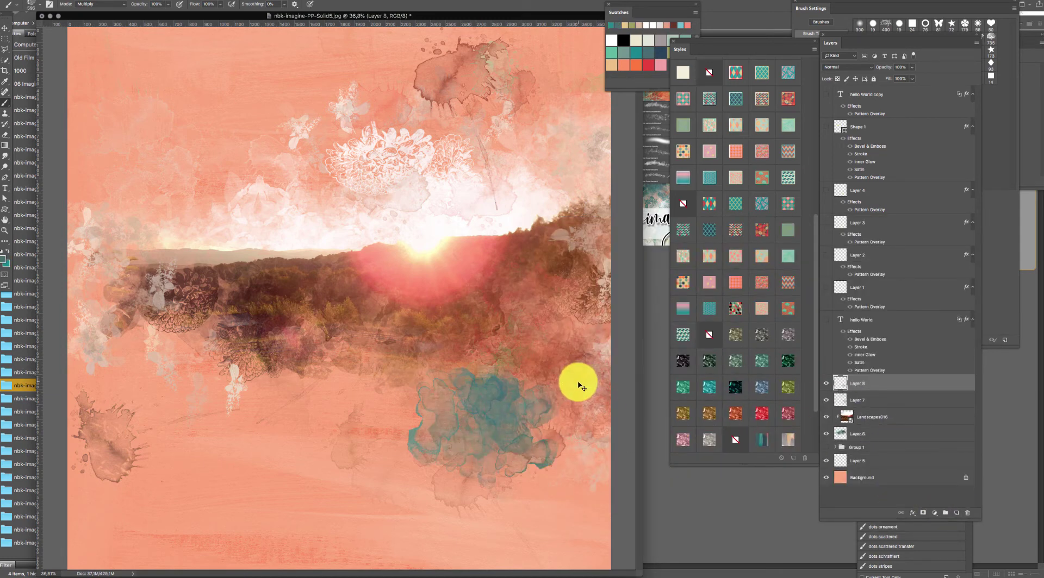
key("ctrl+z")
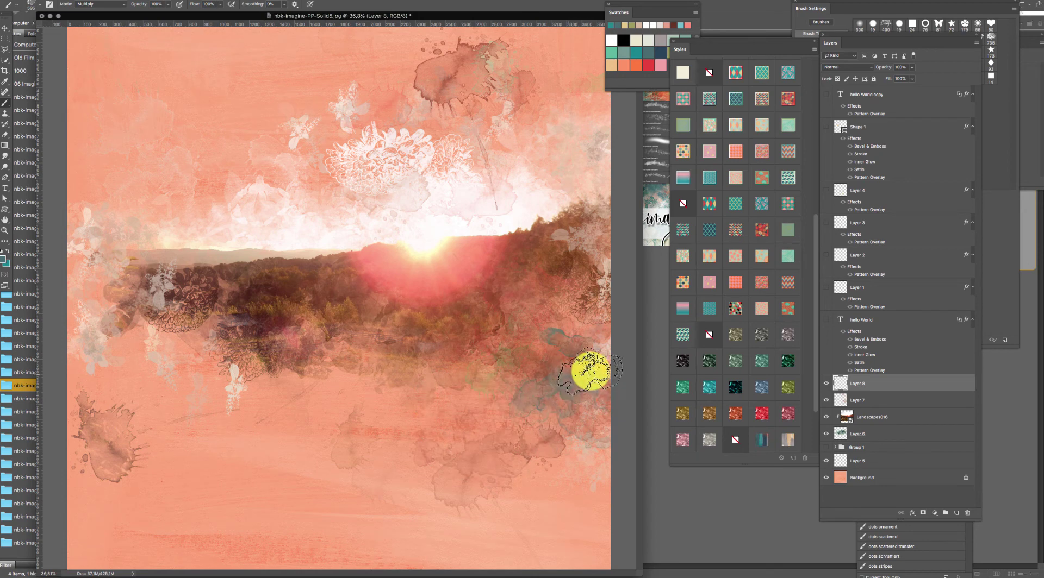
right_click(525, 361)
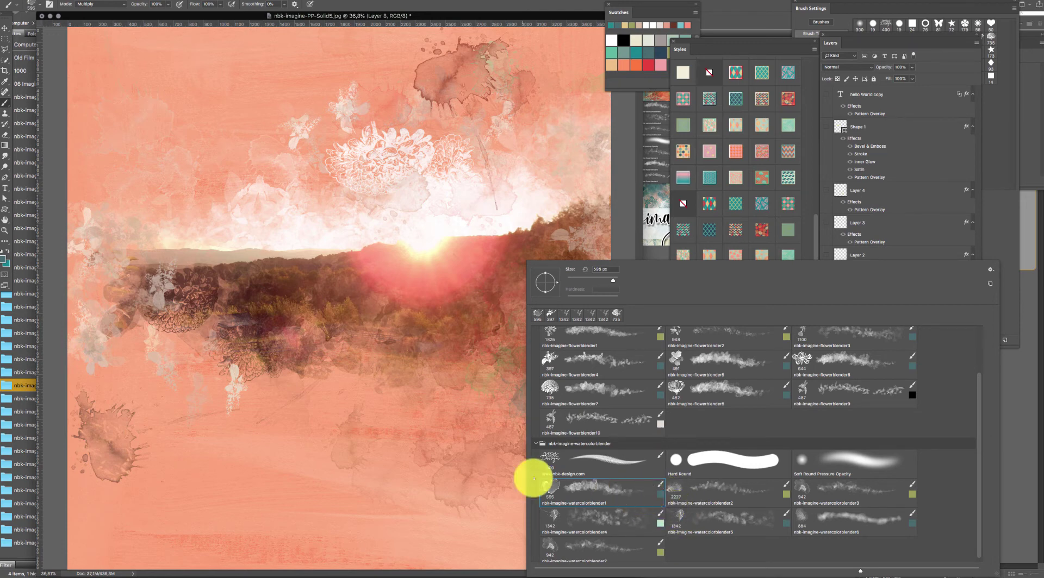
left_click(387, 425)
mouse_move(387, 424)
left_mouse_down()
mouse_move(519, 426)
mouse_move(537, 413)
left_mouse_up()
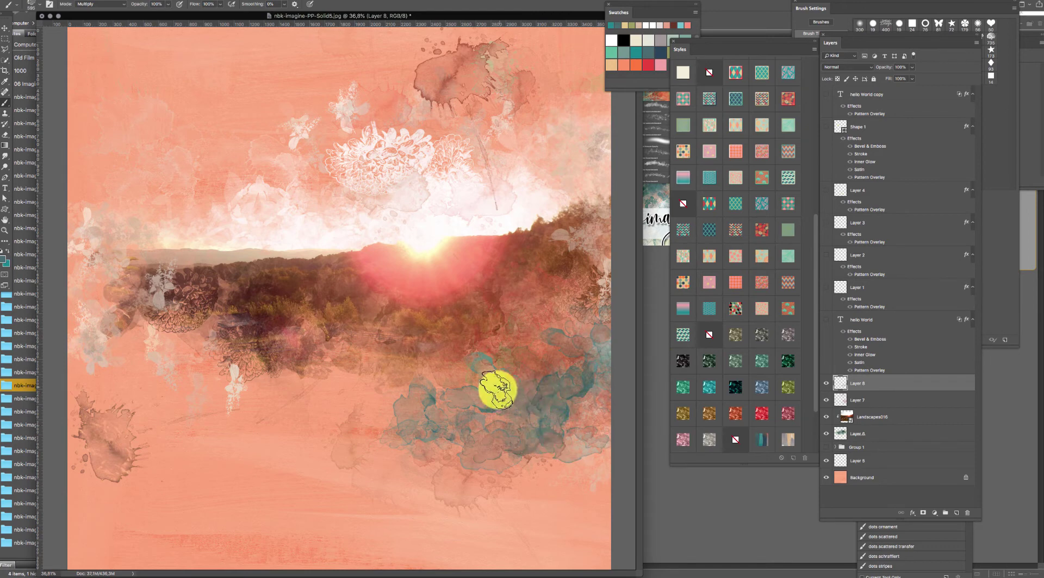
- Paint olive-green washes across the page below the hills with the nbk-imagine-watercolorblender2 brush
right_click(544, 409)
left_click(734, 497)
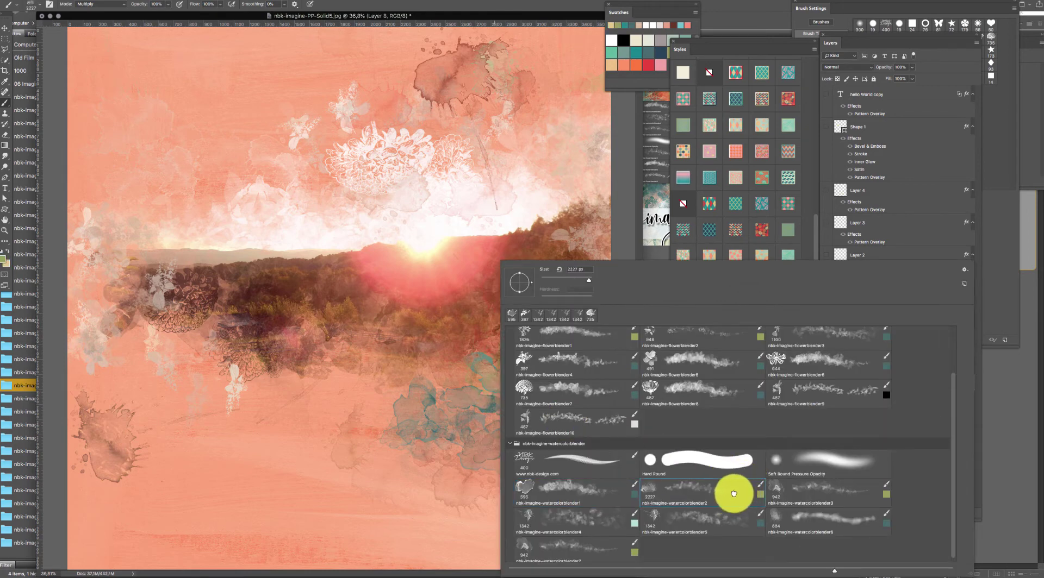
left_click(733, 494)
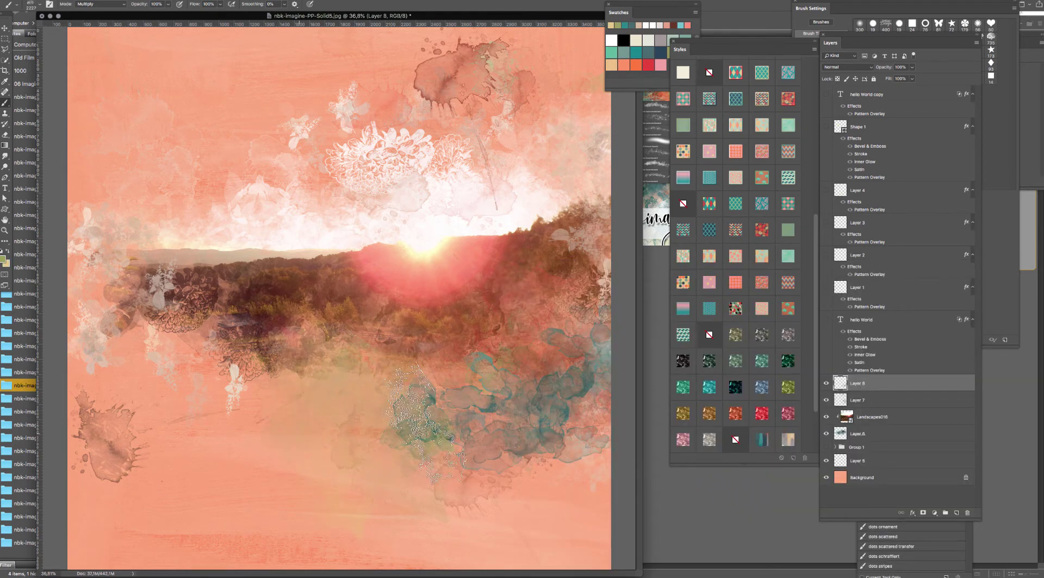
mouse_move(425, 423)
left_mouse_down()
mouse_move(495, 428)
mouse_move(582, 401)
mouse_move(603, 388)
left_mouse_up()
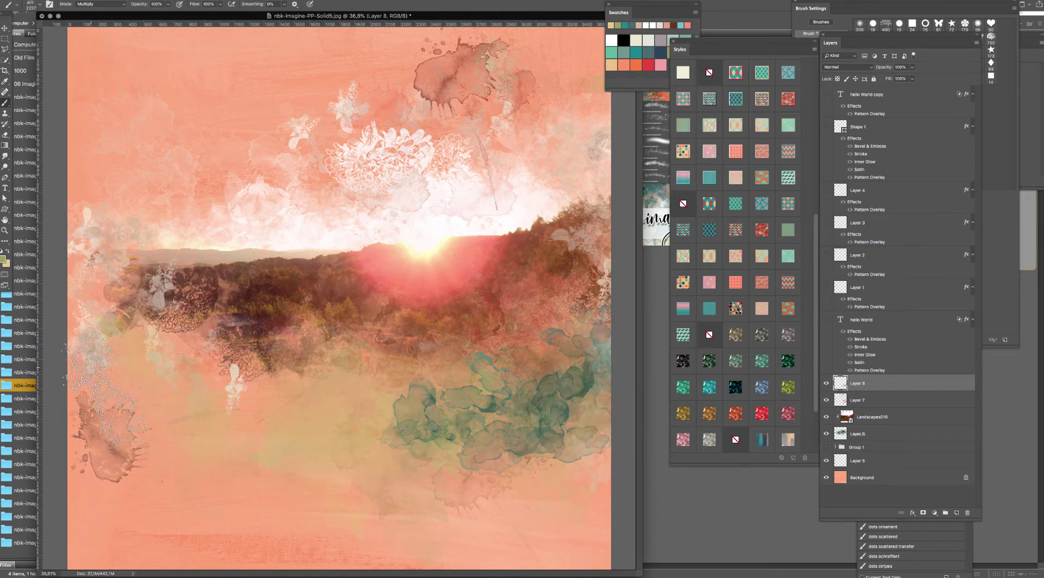
left_click_drag(303, 416, 366, 402)
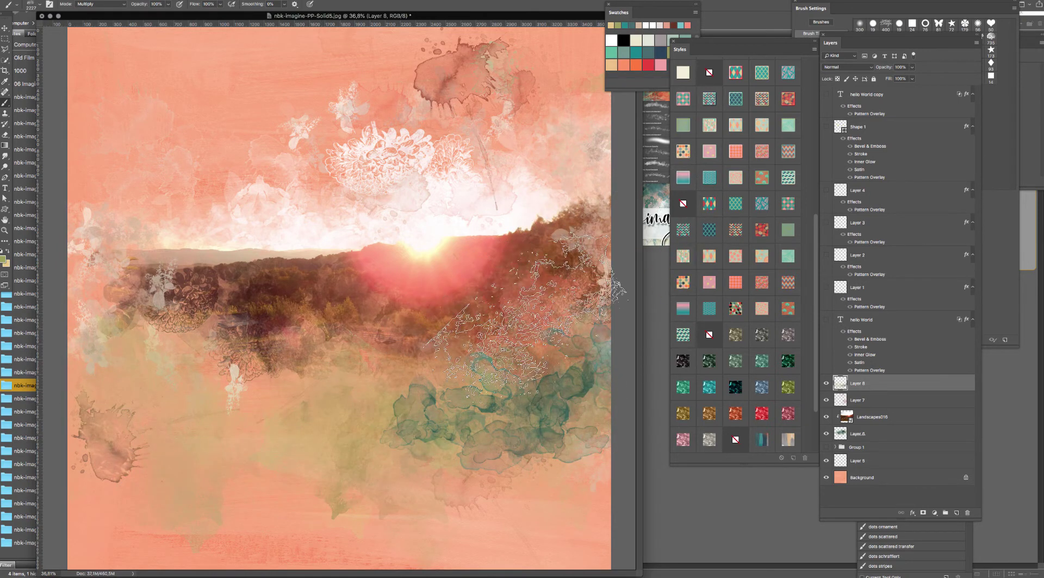
- Sample a reddish tone from the sun's glow and the left hills as the brush colour
left_click(3, 260)
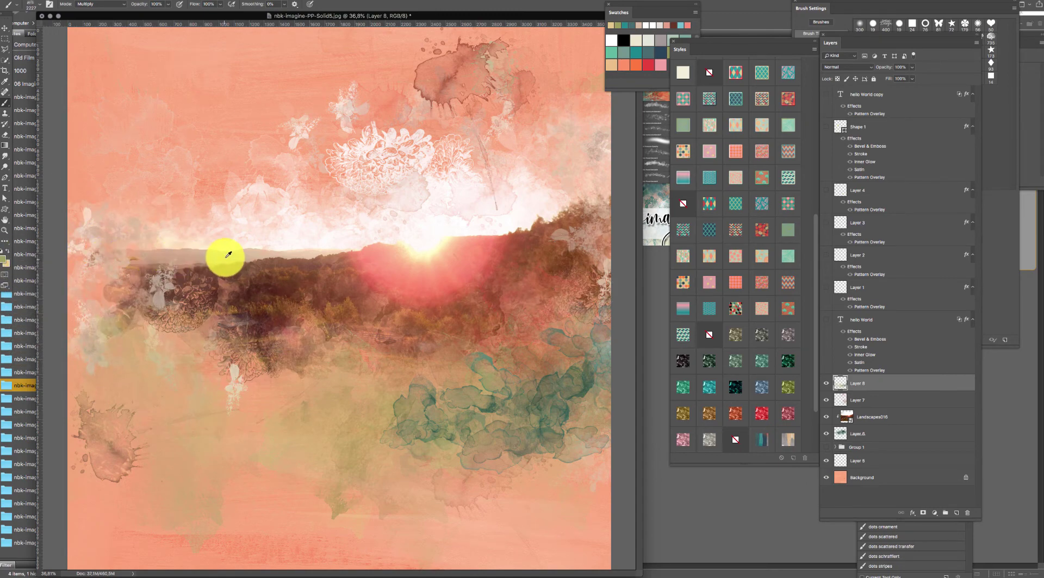
left_click(384, 261)
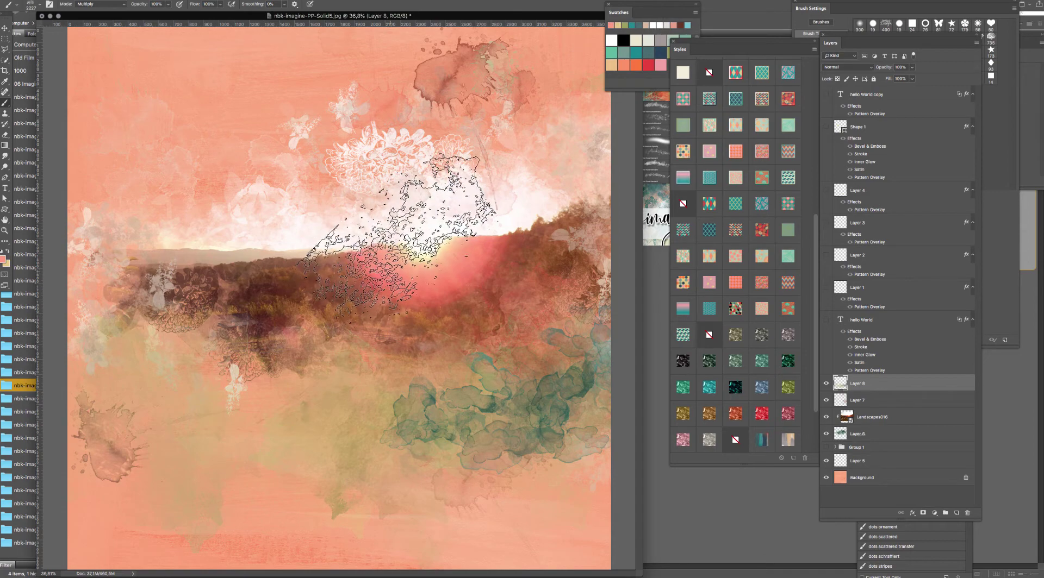
left_click(380, 285)
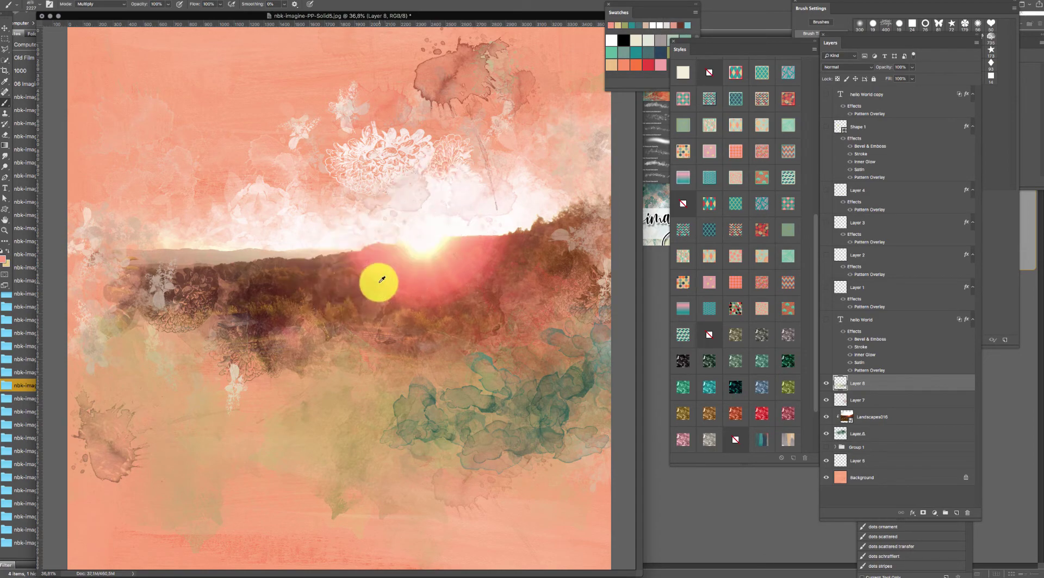
left_click(386, 266)
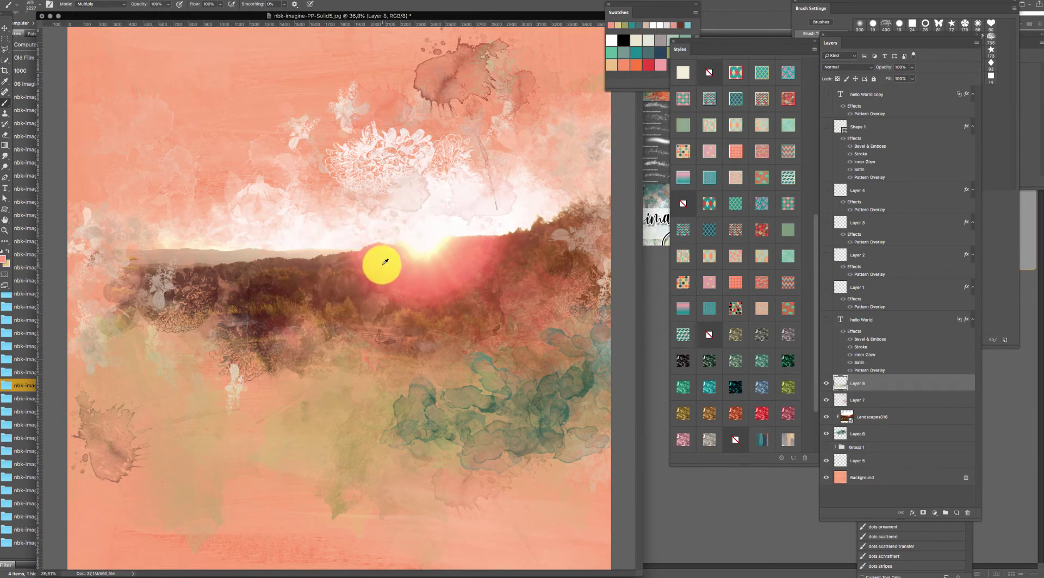
left_click(383, 256)
left_click(382, 253)
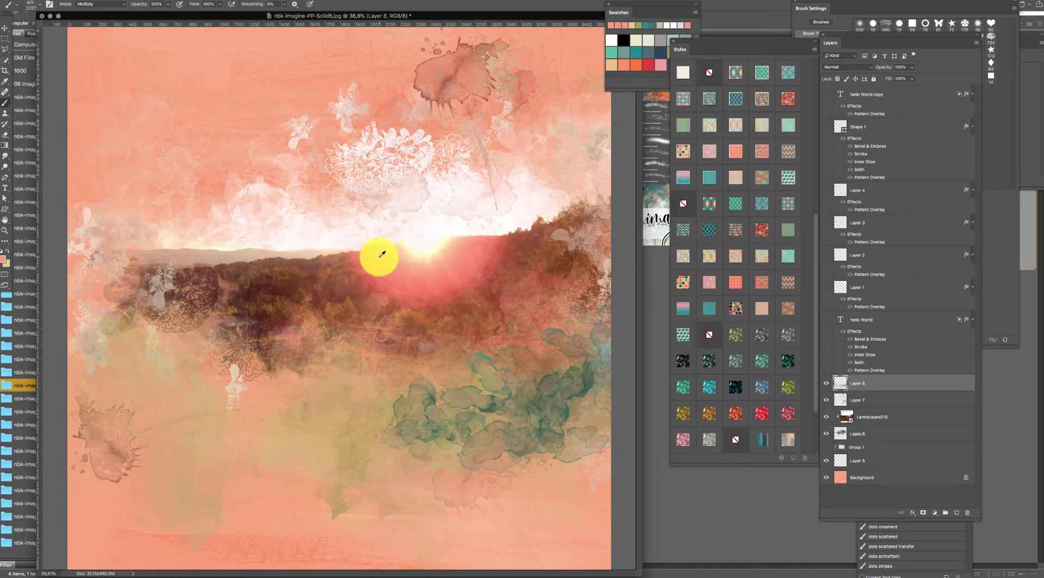
left_click(378, 251)
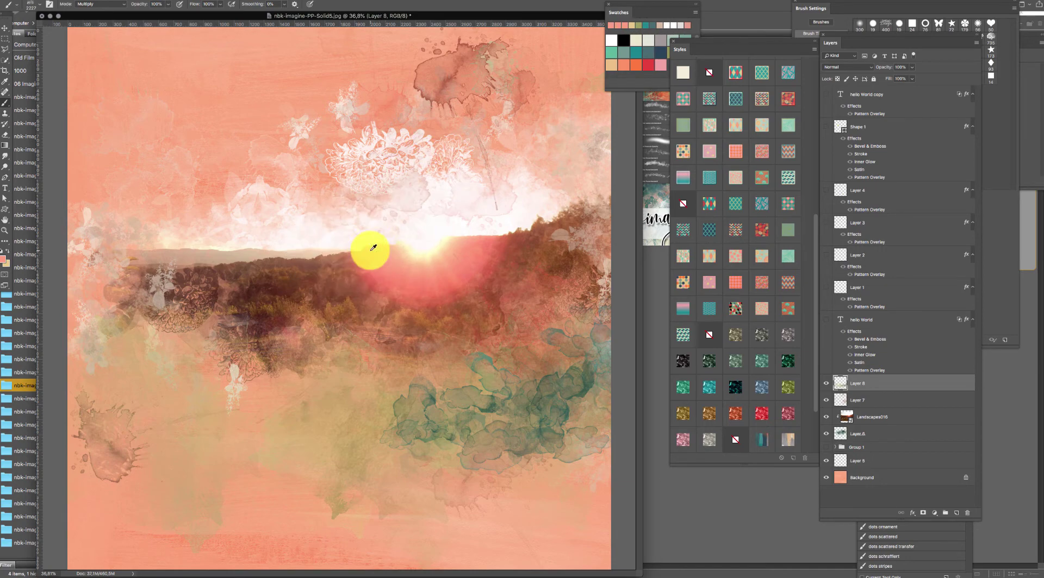
left_click(186, 275, "alt")
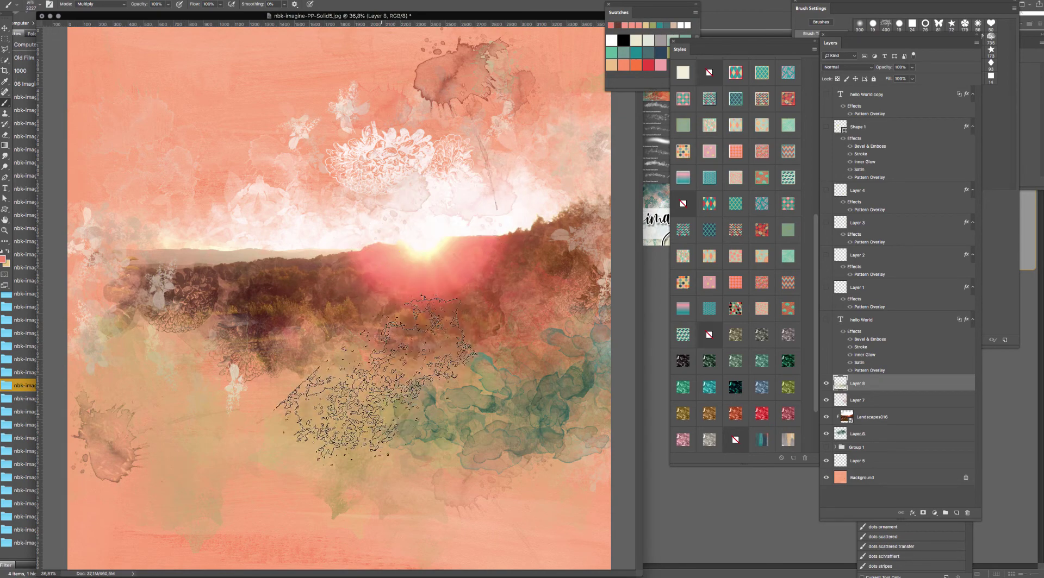
- Paint reddish nbk-imagine-watercolorblender2 washes over the area below the hills and the upper sky, stepping back the last stroke
mouse_move(410, 337)
left_mouse_down()
mouse_move(380, 413)
mouse_move(441, 424)
mouse_move(207, 424)
mouse_move(327, 397)
mouse_move(386, 407)
mouse_move(472, 353)
mouse_move(587, 369)
mouse_move(585, 315)
mouse_move(585, 355)
left_mouse_up()
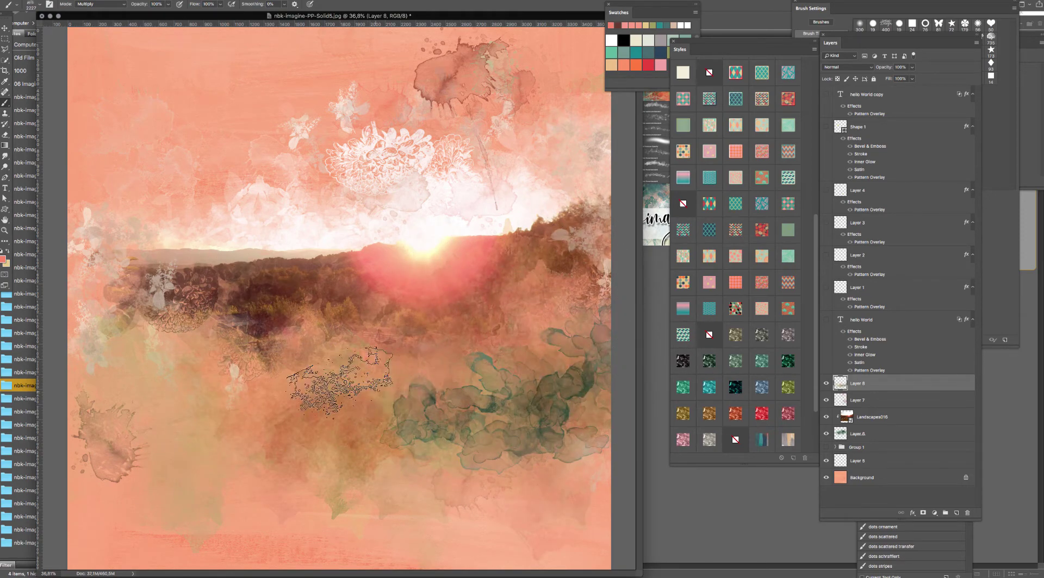
left_click(522, 396)
mouse_move(314, 85)
left_mouse_down()
mouse_move(345, 66)
mouse_move(369, 81)
left_mouse_up()
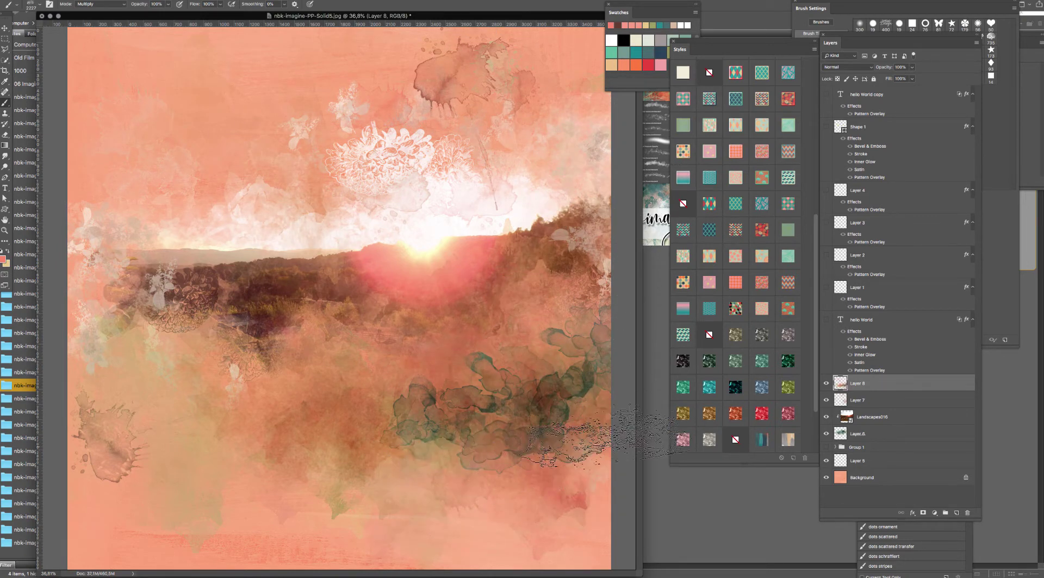
left_click_drag(514, 411, 547, 361)
key("alt+super+z")
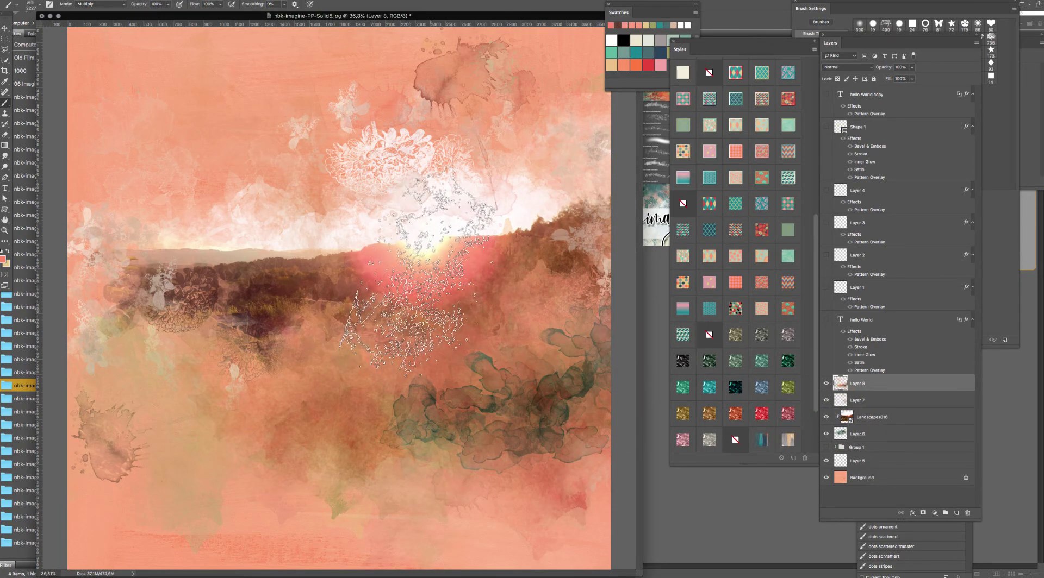
- Paint soft teal clouds along the lower part of the page and in the upper right sky with the nbk-imagine-watercolorblender6 brush
right_click(431, 310)
left_click(617, 500)
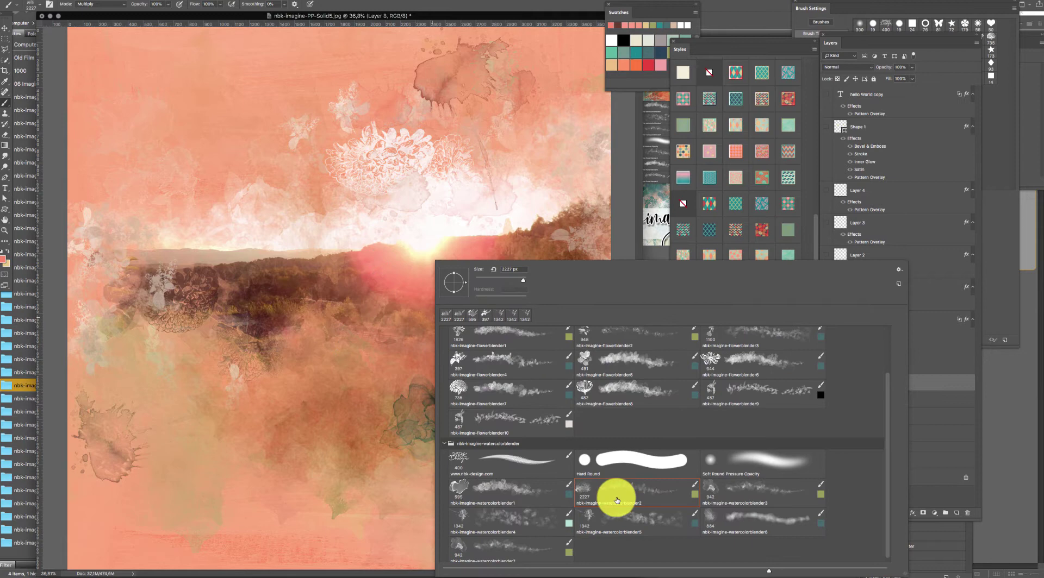
left_click(514, 500)
left_click(607, 490)
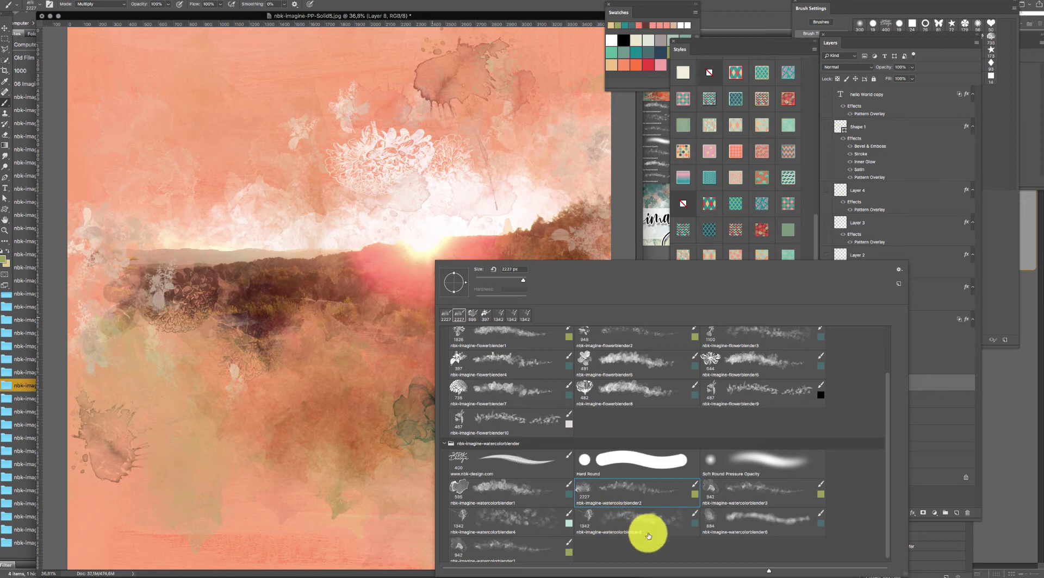
left_click(707, 525)
left_click(338, 368)
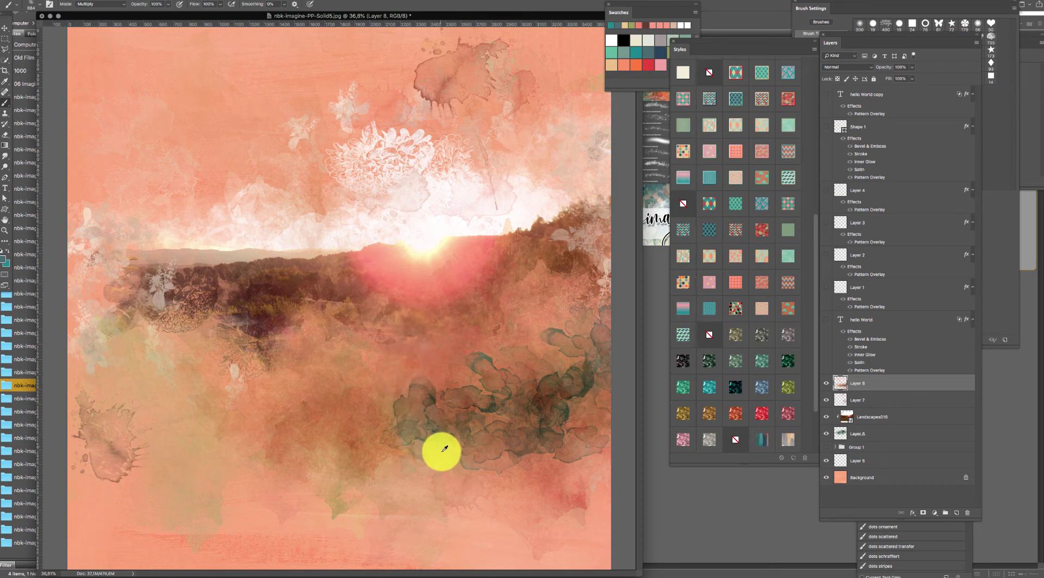
mouse_move(441, 457)
left_mouse_down()
mouse_move(306, 463)
mouse_move(266, 492)
mouse_move(85, 477)
mouse_move(104, 433)
mouse_move(91, 441)
mouse_move(154, 475)
mouse_move(424, 456)
mouse_move(465, 491)
mouse_move(540, 474)
mouse_move(641, 484)
mouse_move(613, 451)
mouse_move(552, 296)
left_mouse_up()
mouse_move(462, 135)
left_mouse_down()
mouse_move(534, 168)
mouse_move(629, 133)
mouse_move(604, 164)
left_mouse_up()
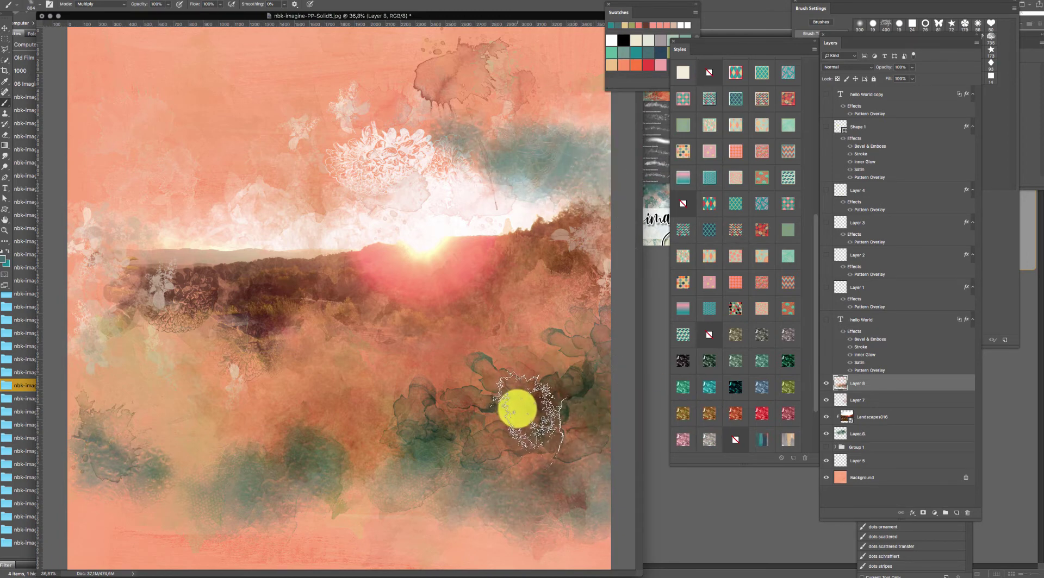
- Switch to Adobe Bridge at the nbk-imagine-PT-watercolorblender folder
left_click(670, 493)
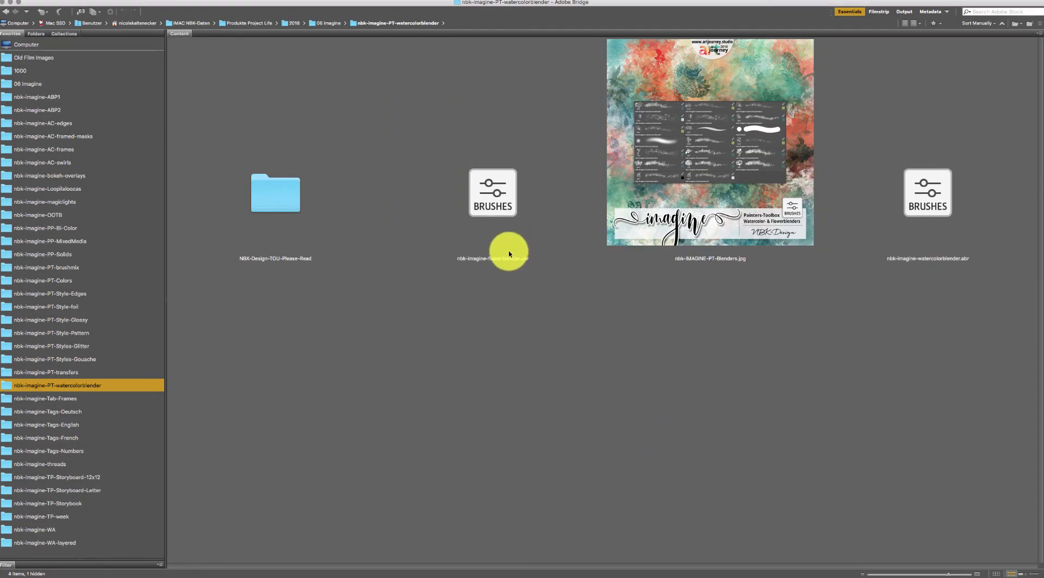
- View the nbk-IMAGINE-PT-Blenders.jpg preview at full screen and return to the folder
left_click(714, 140)
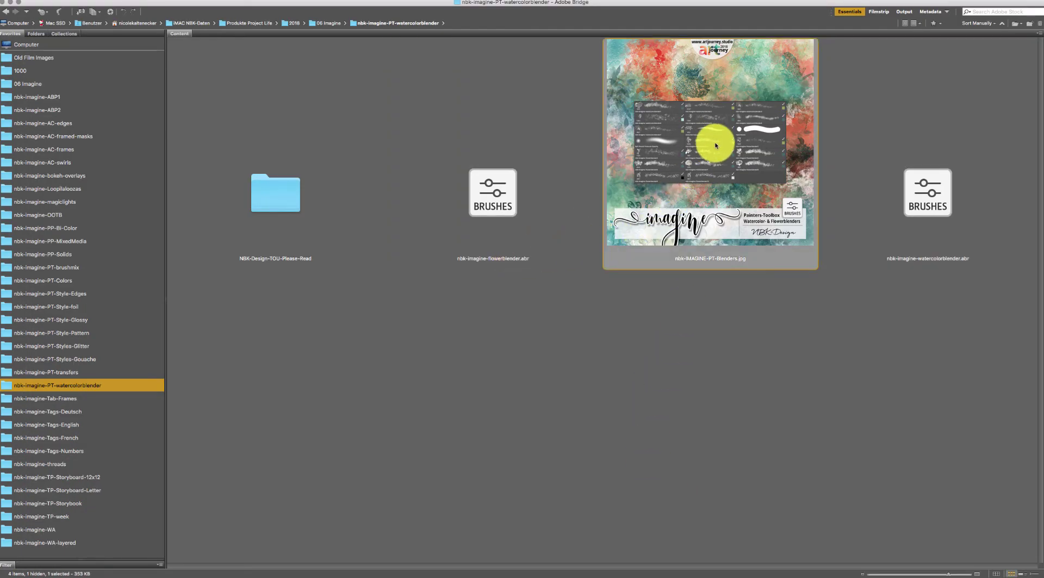
key("space")
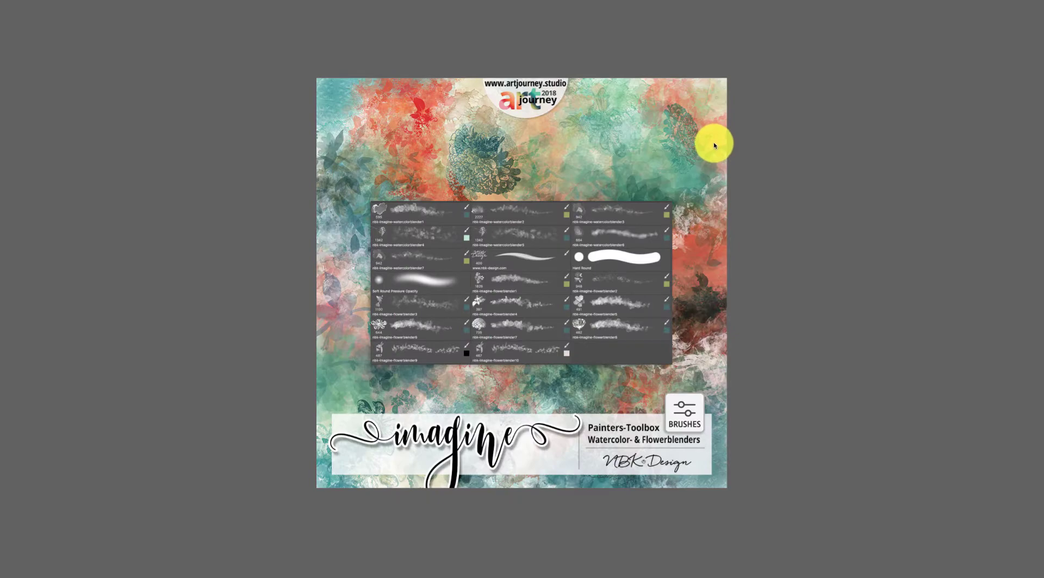
key("space")
left_click(663, 336)
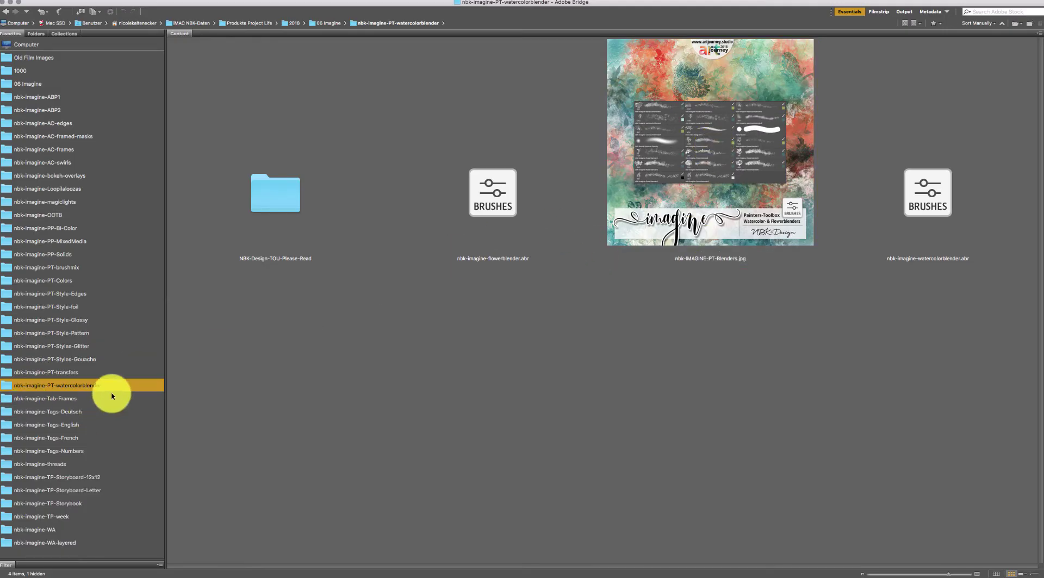
- Open the first tab-frame template from the nbk-imagine-Tab-Frames folder in Photoshop and activate the Move tool
left_click(74, 400)
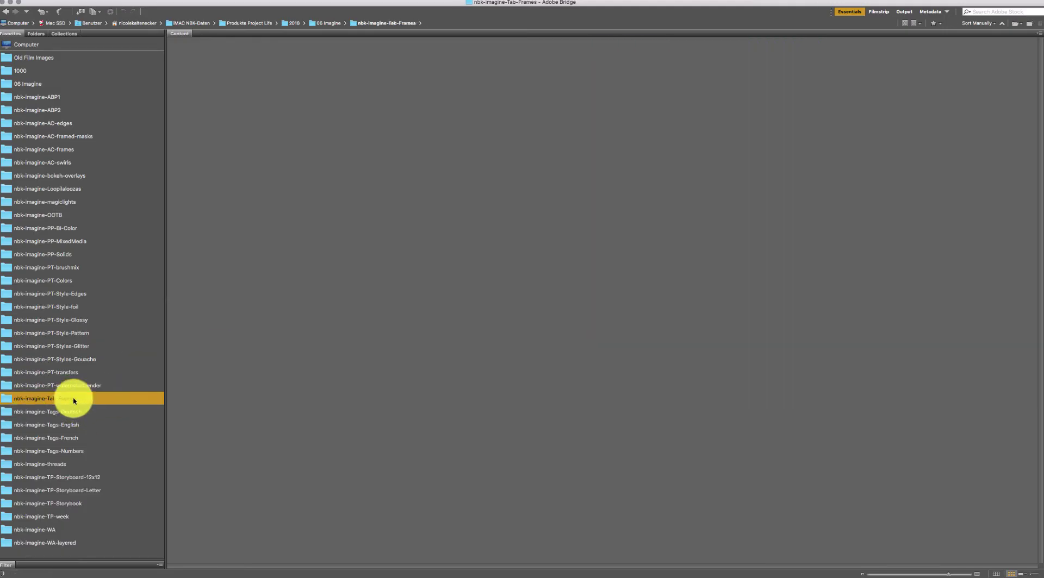
double_click(542, 128)
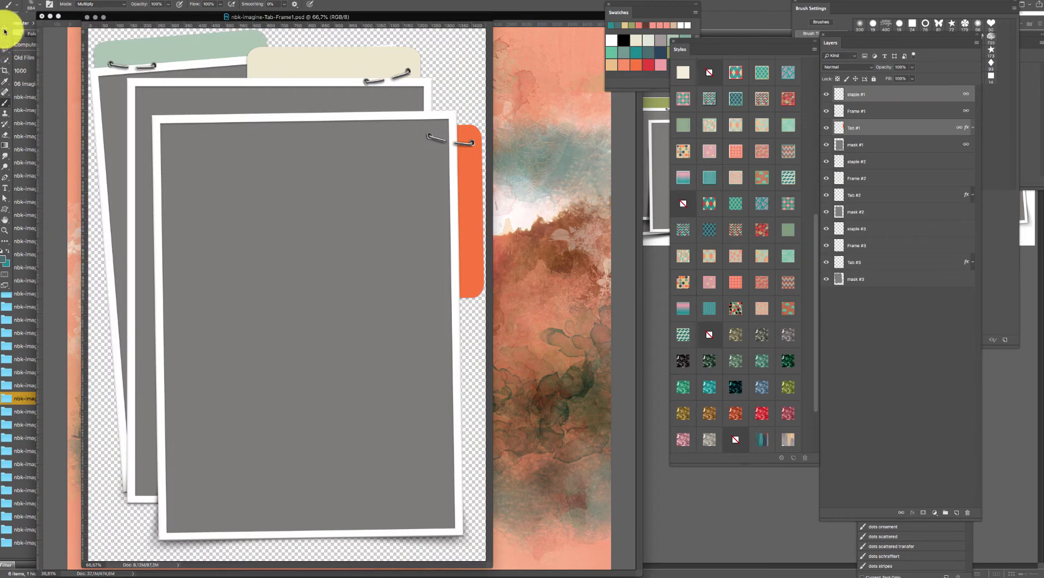
left_click(4, 30)
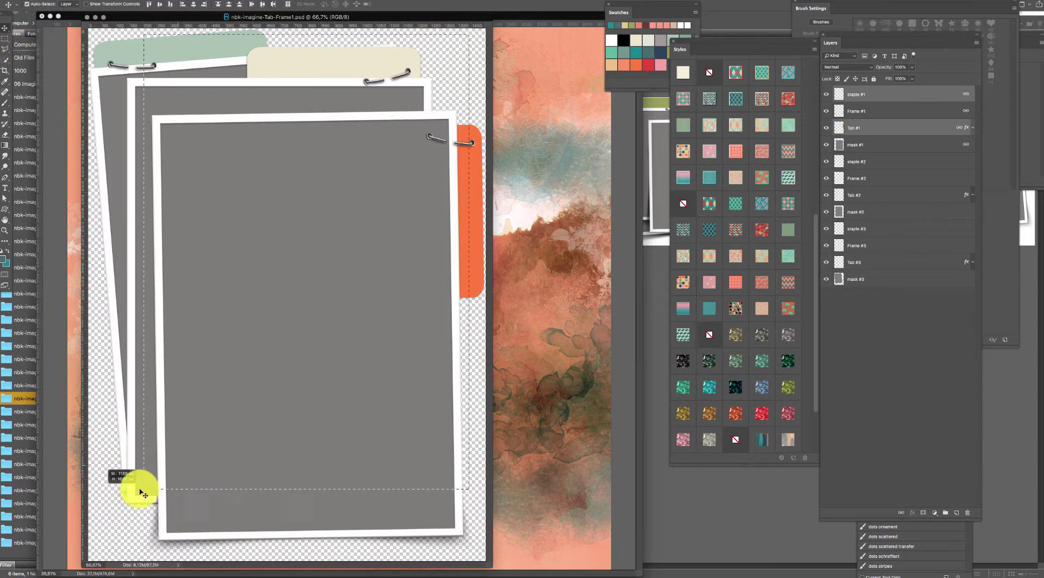
- Copy all layers of the tab-frame template onto the nbk-imagine-PP-Solid5 page and position the frame stack right of centre
key("ctrl+alt+a")
left_click_drag(308, 343, 589, 353)
left_click_drag(517, 291, 489, 259)
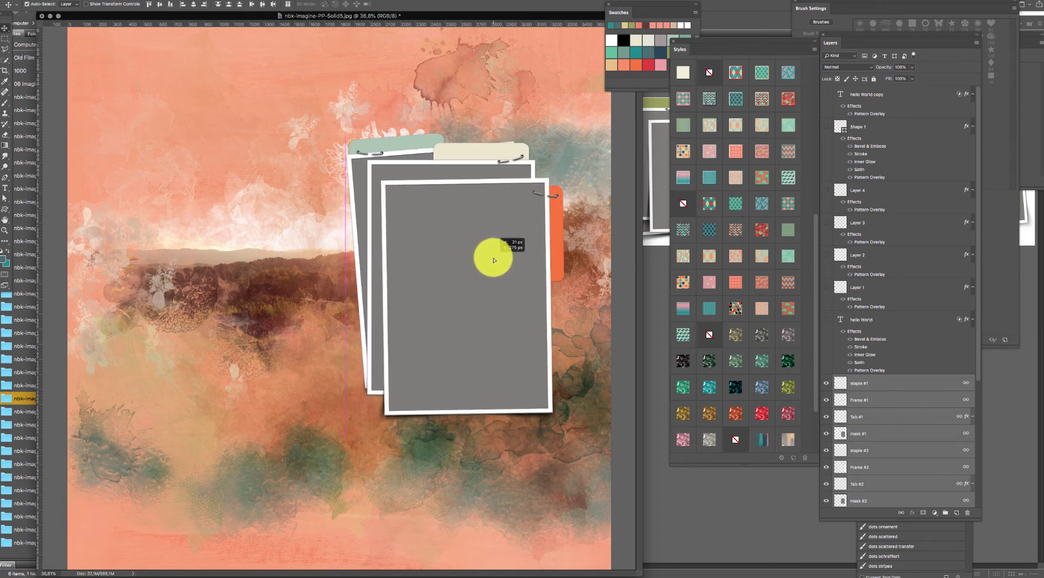
left_click_drag(516, 316, 516, 336)
left_click_drag(513, 326, 510, 328)
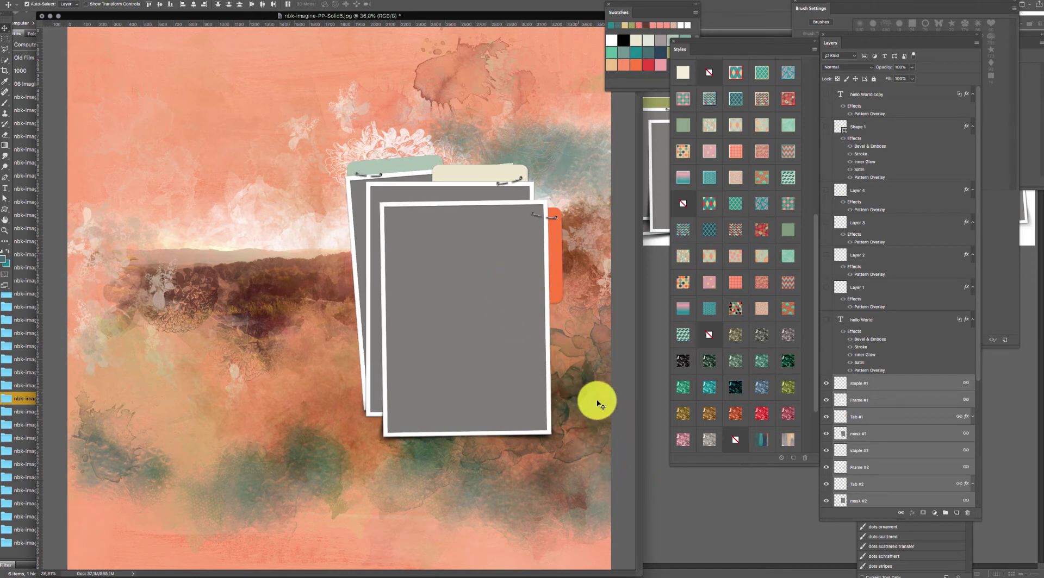
left_click(602, 486)
- Preview candidate landscape photos, place Landscapes032.JPG above the mask #1 layer over the front frame, and clip it to that mask
left_click(471, 345)
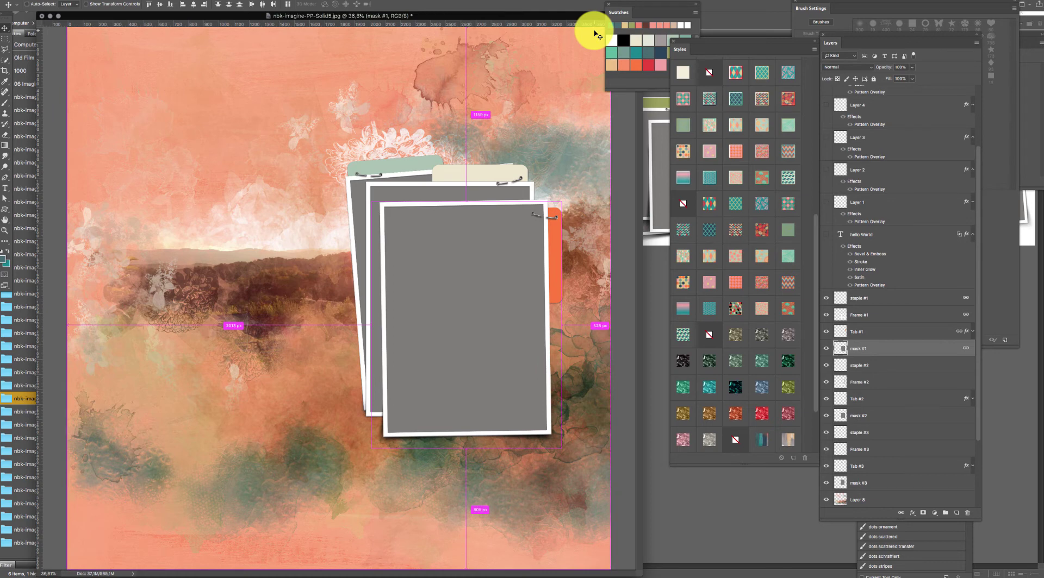
key("super+shift+p")
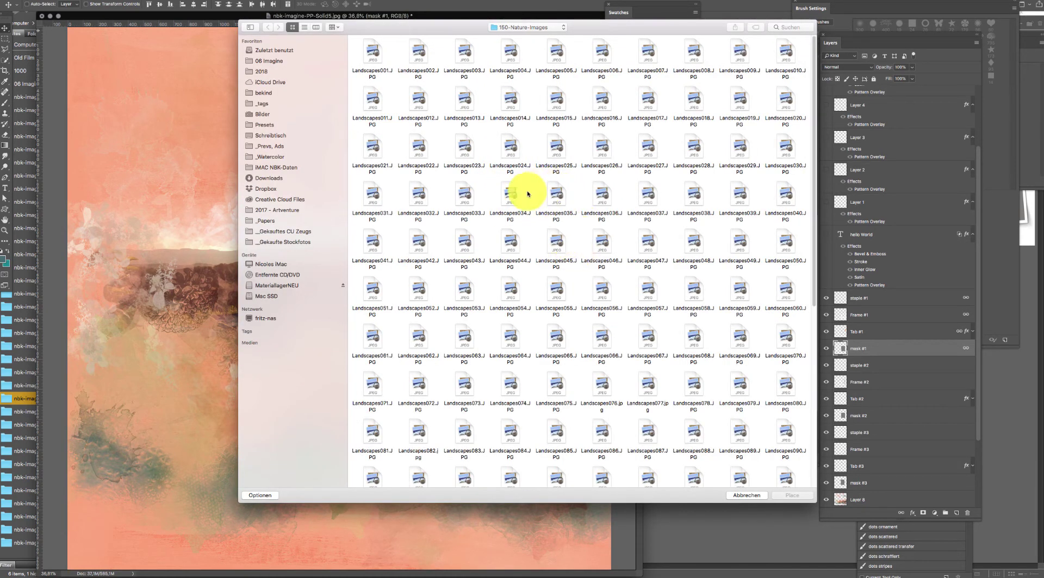
key("space")
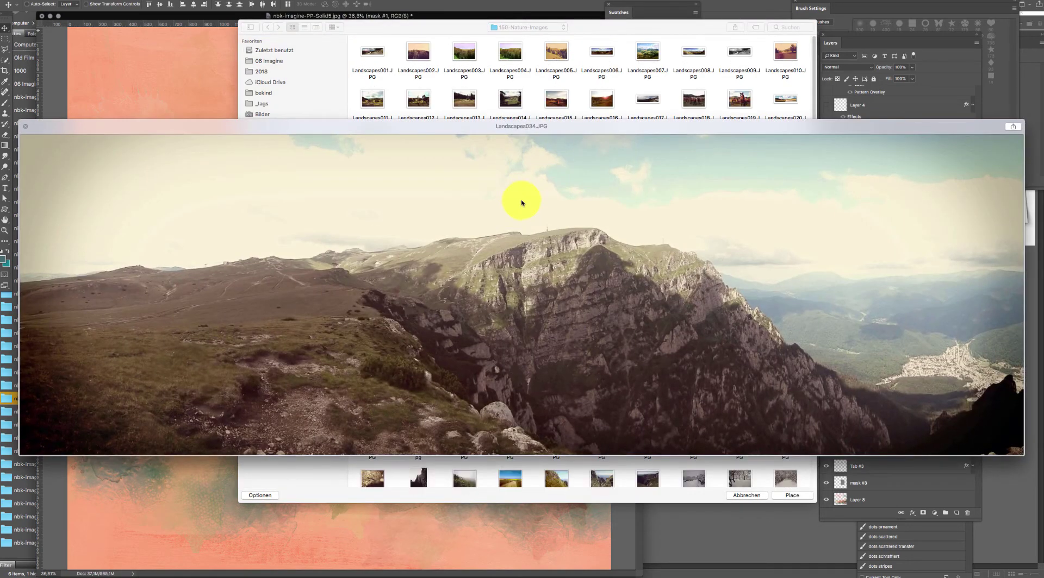
key("space")
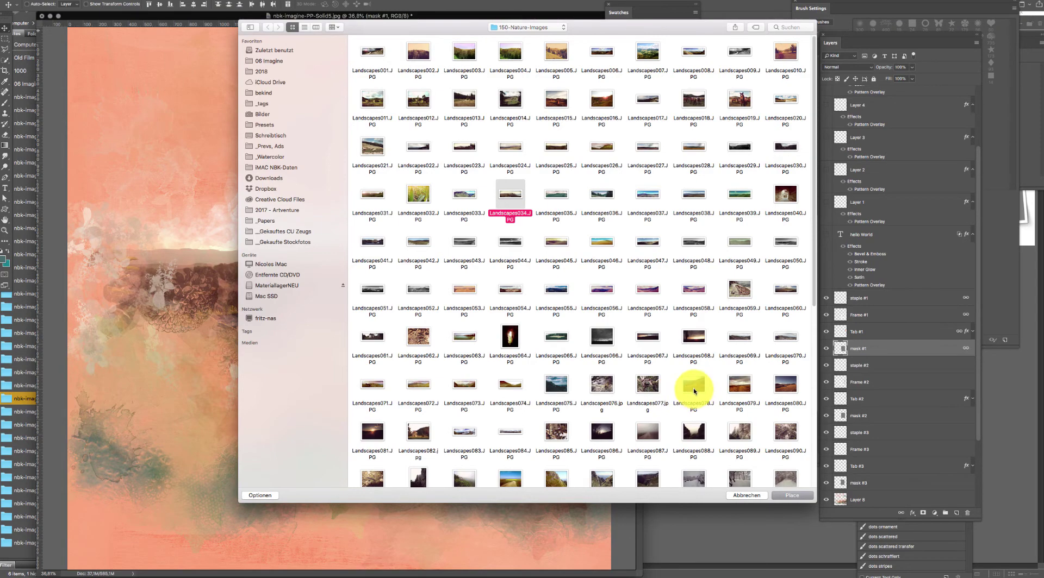
left_click(419, 197)
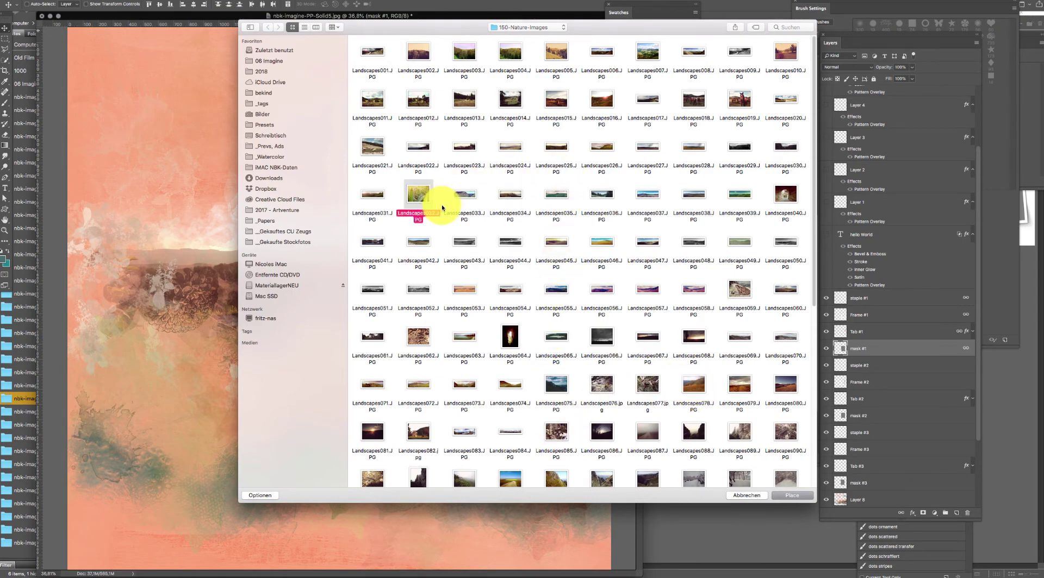
key("space")
key("space")
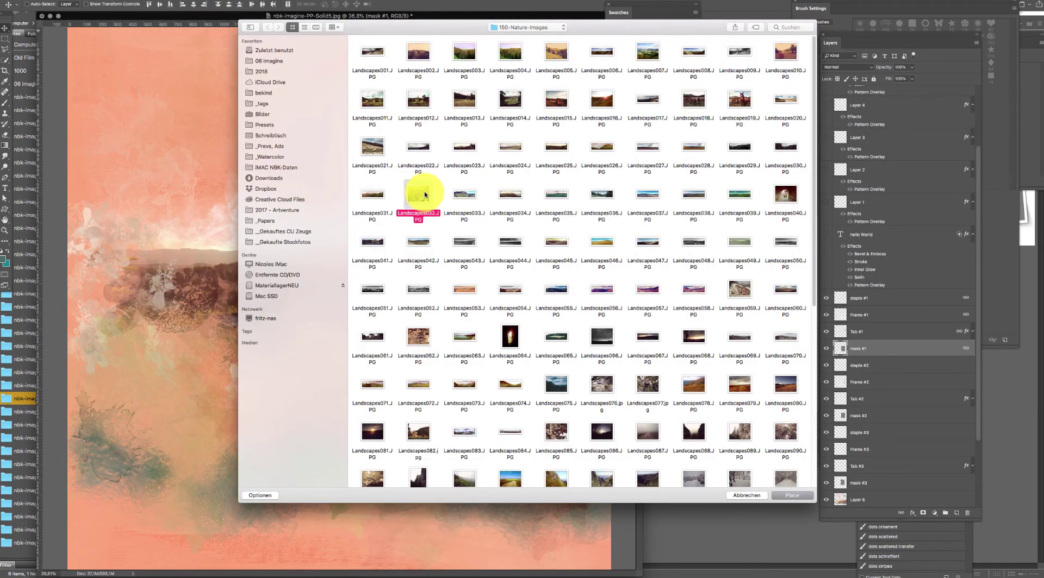
double_click(425, 194)
left_click_drag(450, 284, 578, 298)
key("Return")
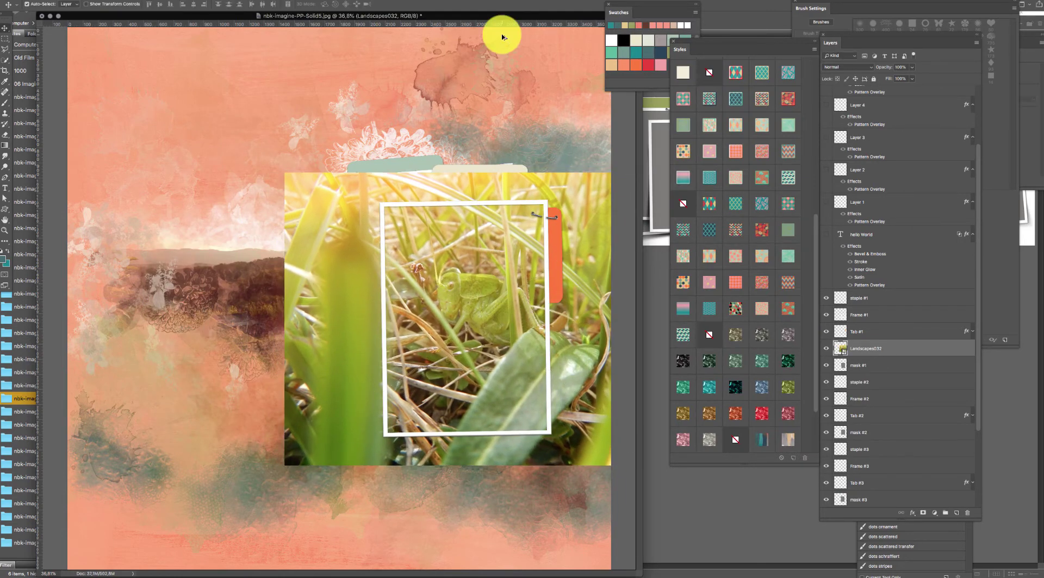
key("super+alt+g")
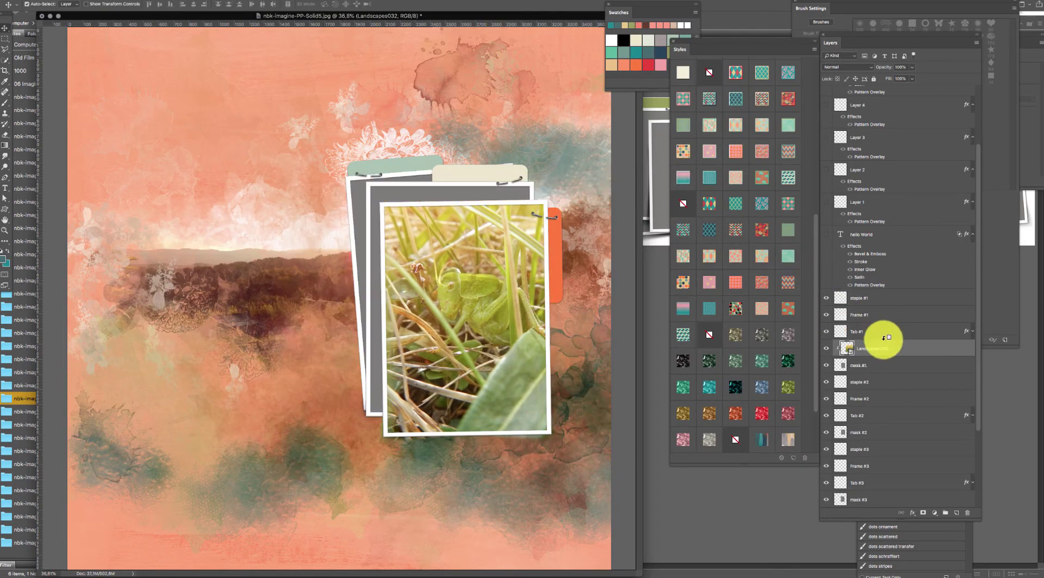
- Duplicate the grasshopper photo above mask #2 and mask #3 and clip each copy to its mask
left_click_drag(888, 348, 882, 420)
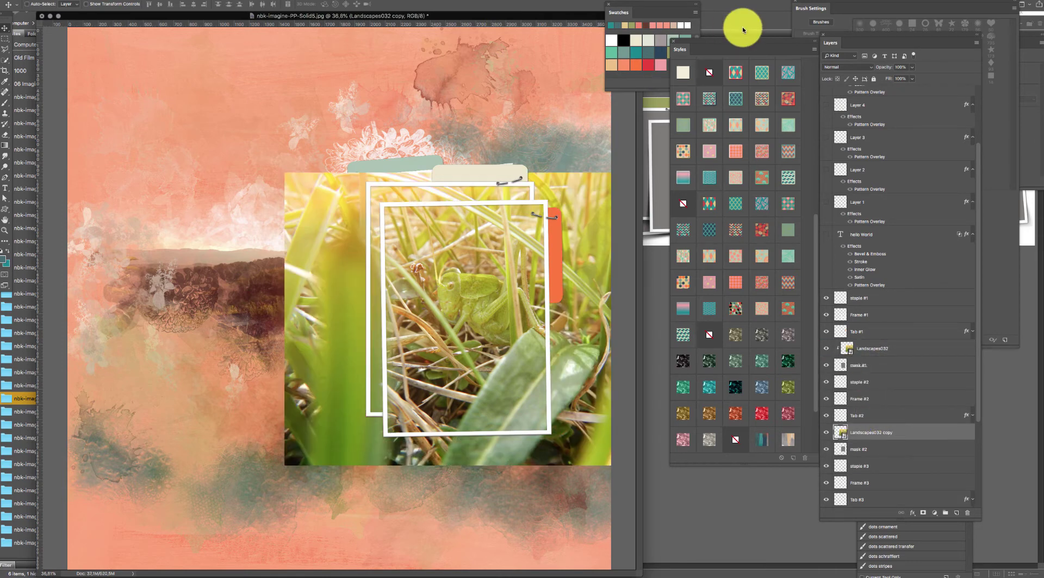
key("super+alt+g")
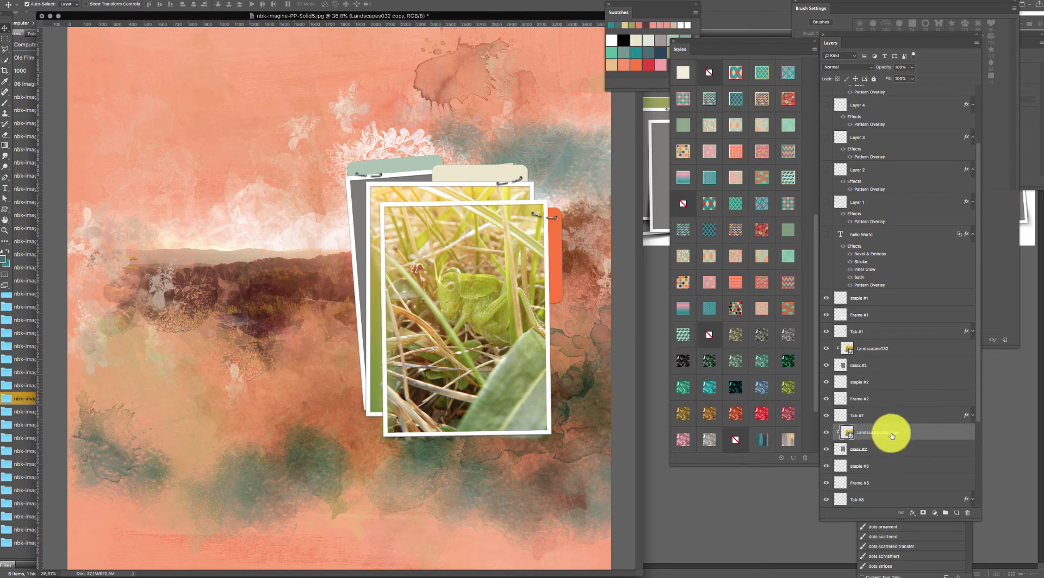
left_click_drag(983, 377, 969, 480)
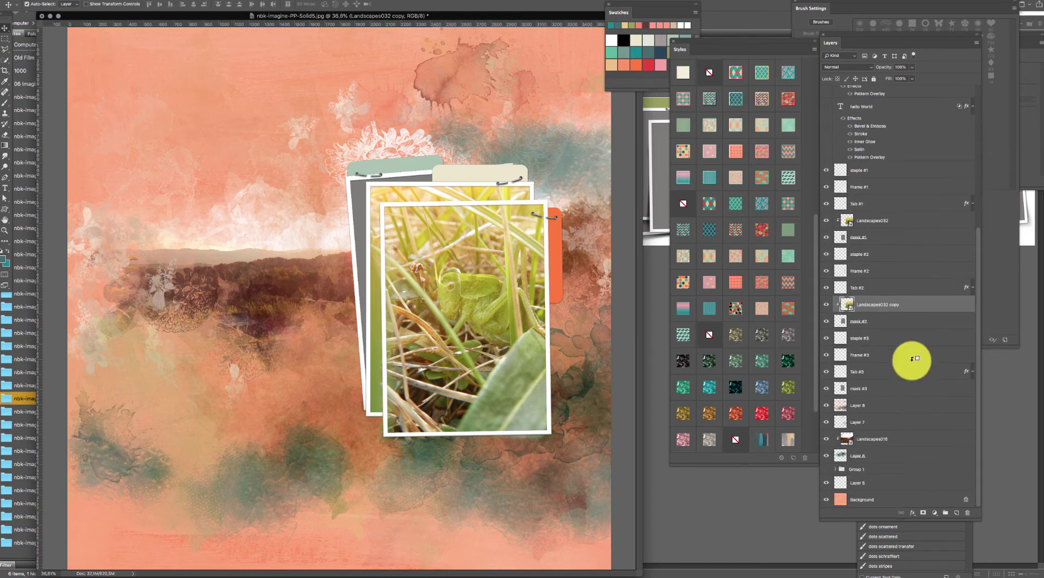
left_click_drag(892, 315, 893, 364)
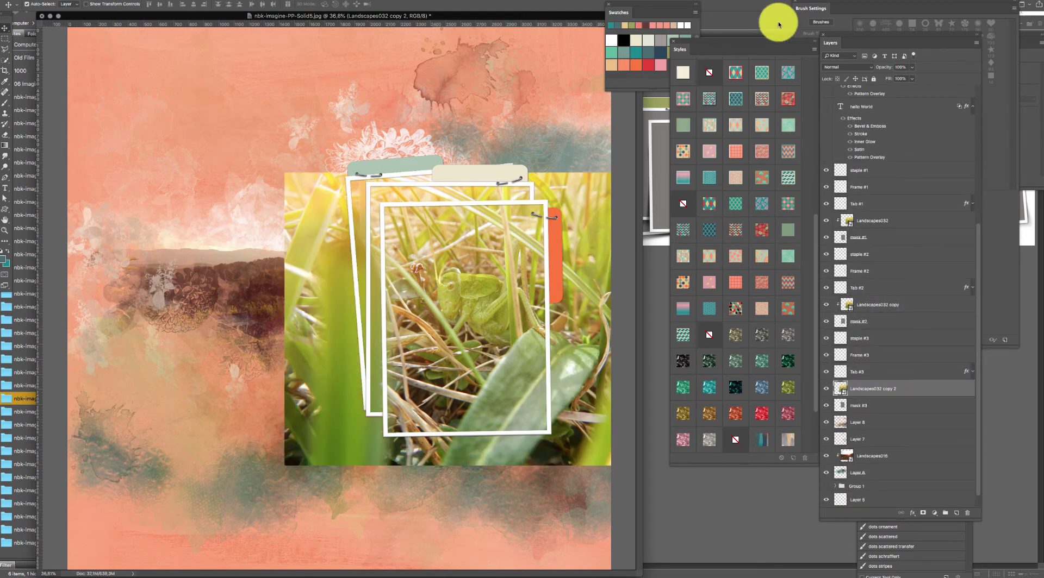
key("ctrl+alt+g")
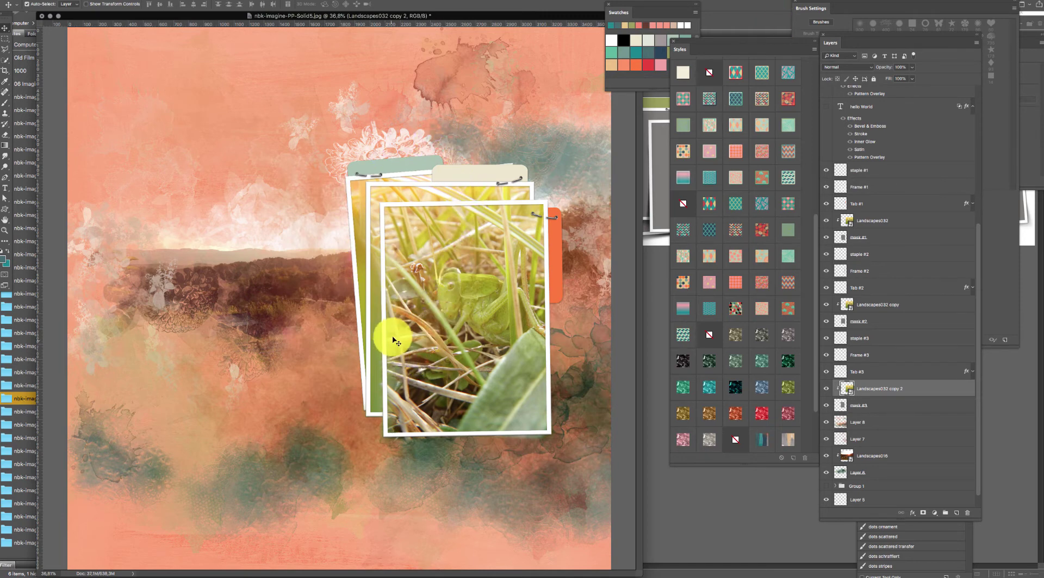
- Rotate the photo copy in the middle frame clockwise by about 12 degrees
left_click(443, 198)
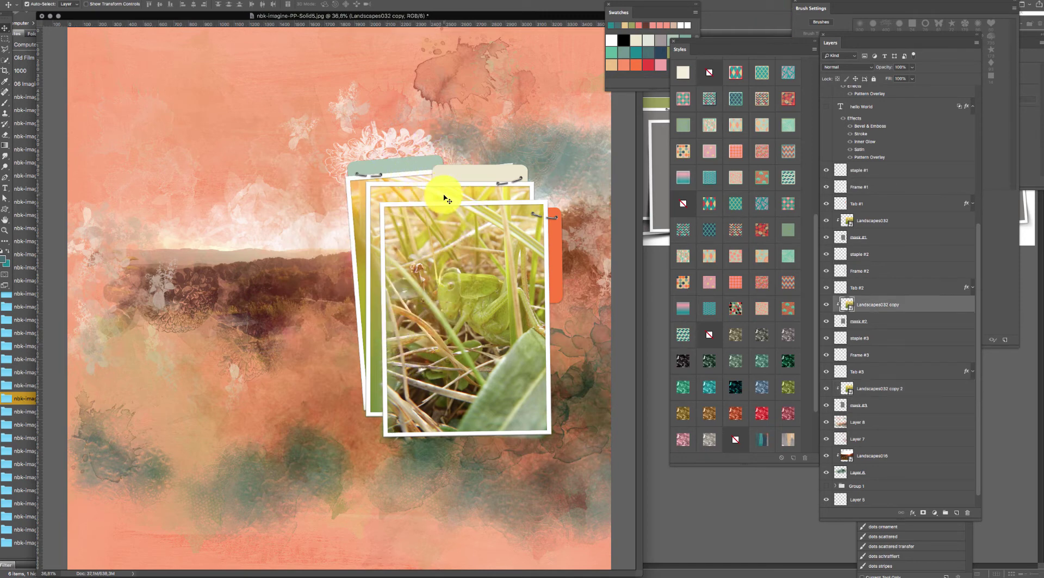
key("ctrl+t")
left_click_drag(489, 88, 528, 115)
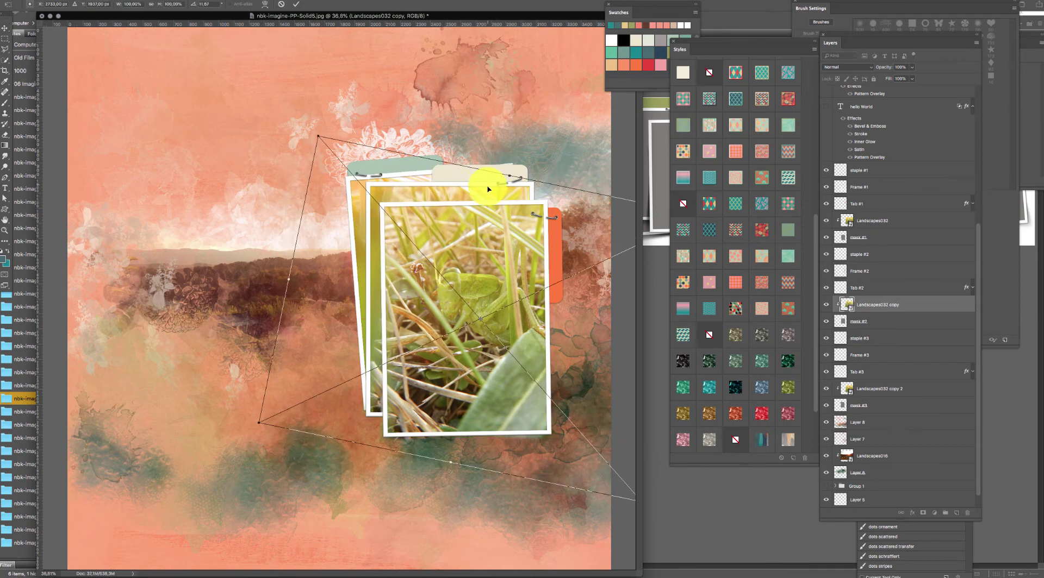
key("Return")
- Start a free transform on the photo copy clipped to the back frame
left_click(420, 177, "ctrl")
key("ctrl+t")
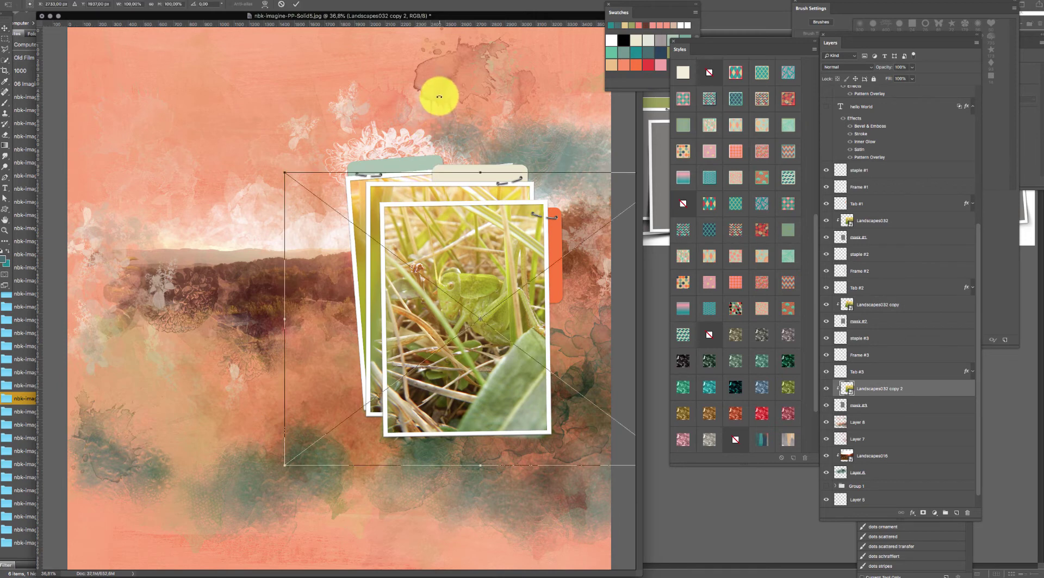
- Rotate the Landscapes032 copy 2 photo about 13° counter-clockwise and reposition it within the rear frame
left_click_drag(438, 97, 396, 103)
left_click_drag(416, 262, 398, 227)
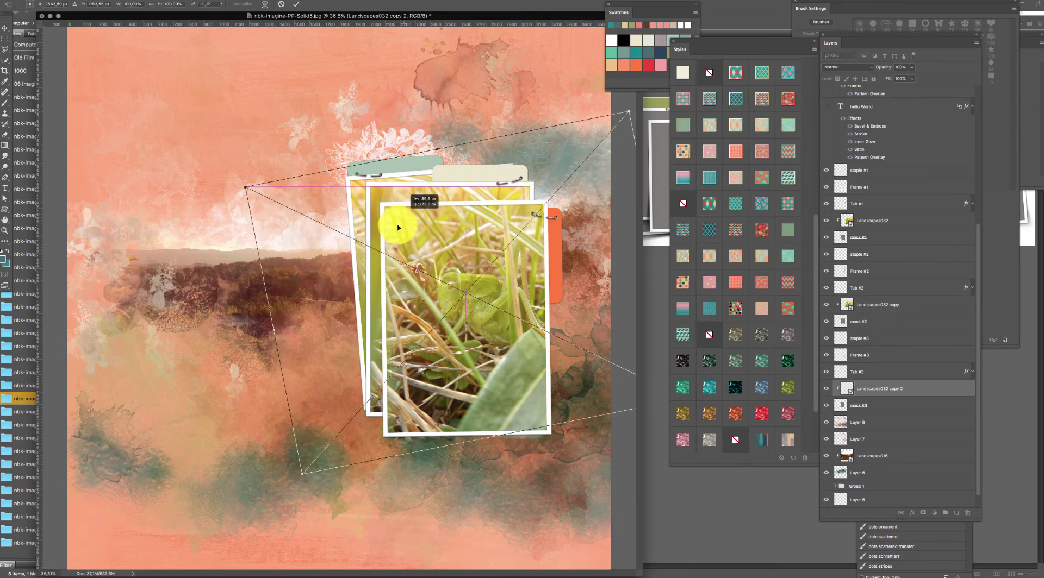
key("Return")
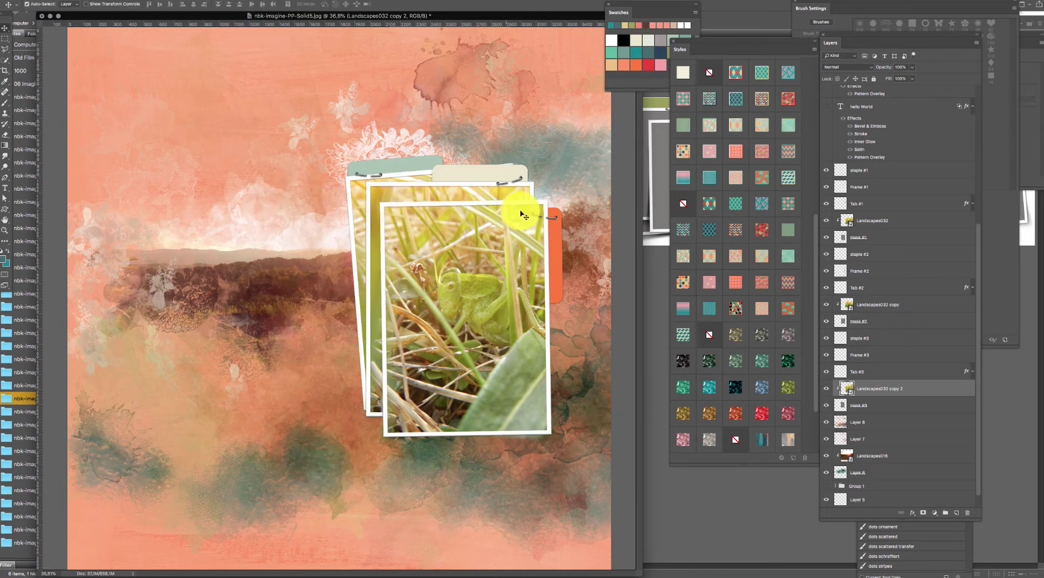
left_click(561, 270)
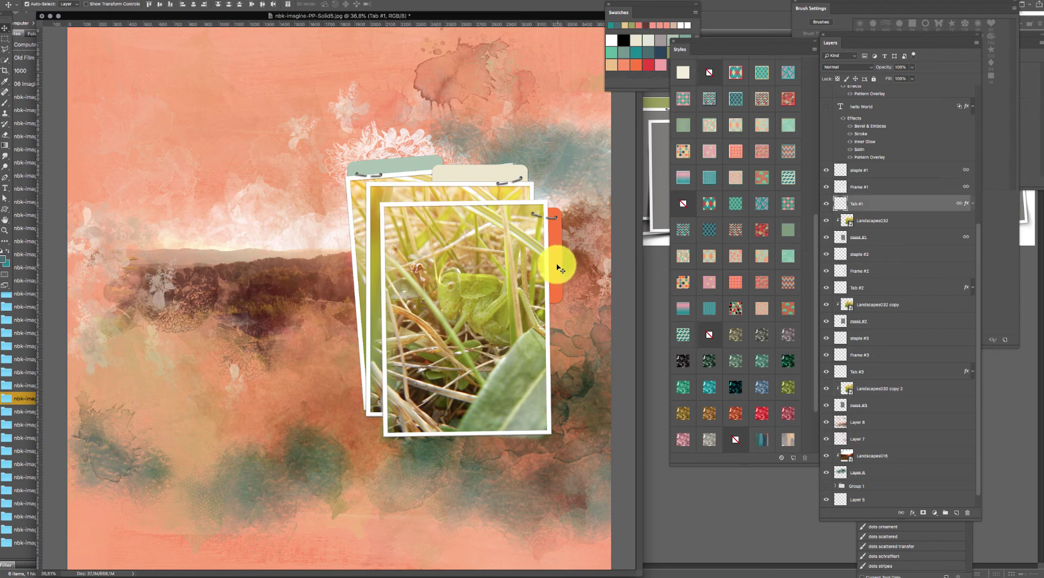
left_click(474, 168)
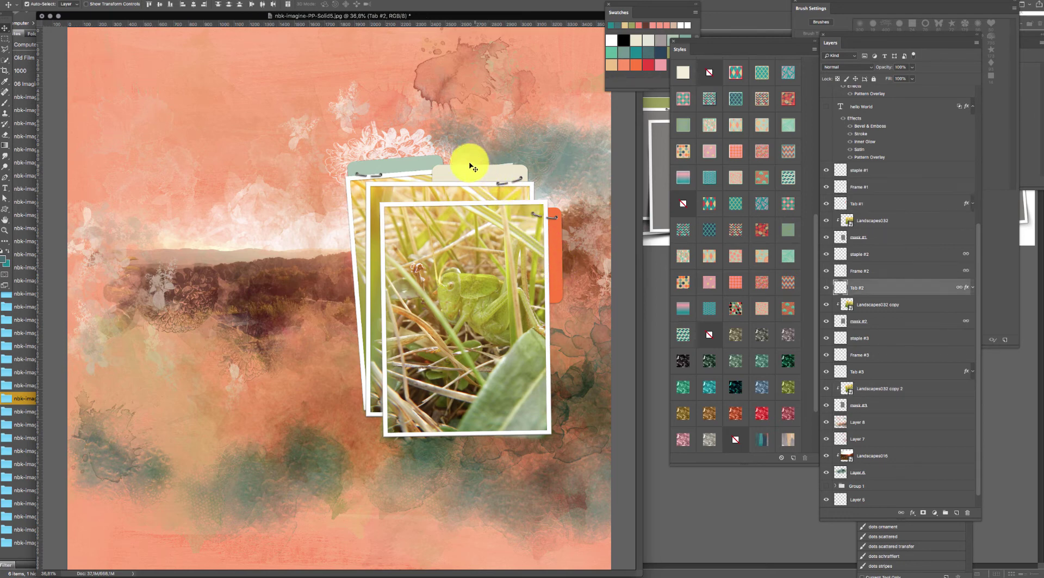
left_click(403, 166)
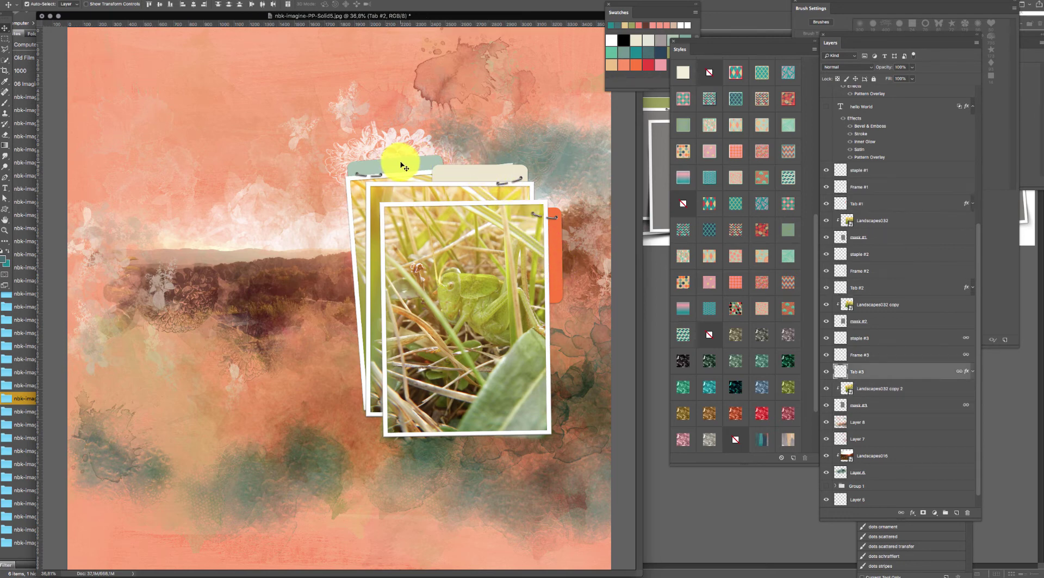
left_click(510, 174)
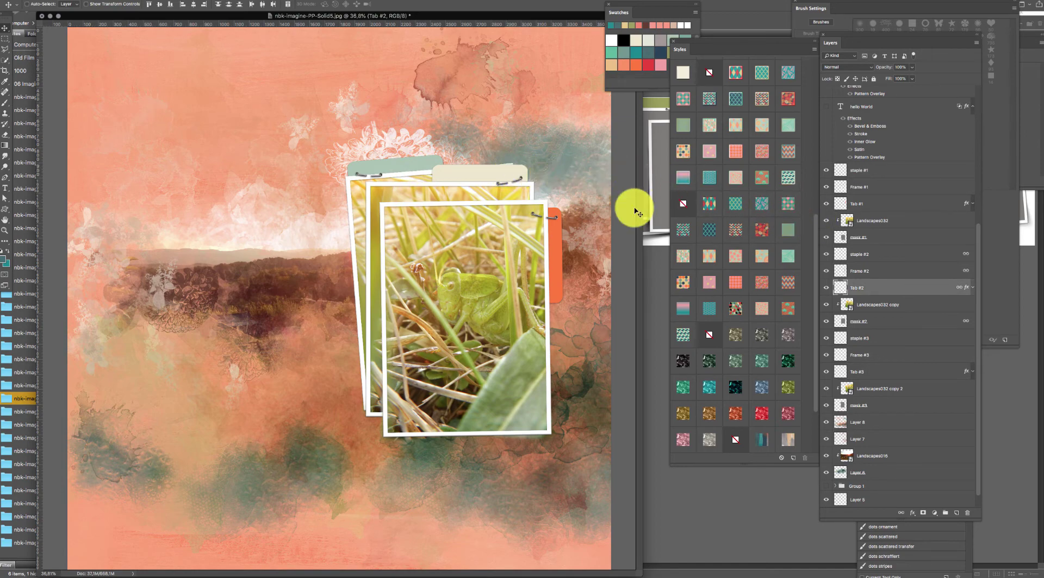
- Restyle the front frame's orange tab, trying a teal geometric pattern and settling on the muted green pattern style
scroll(544, 217, "up", 5)
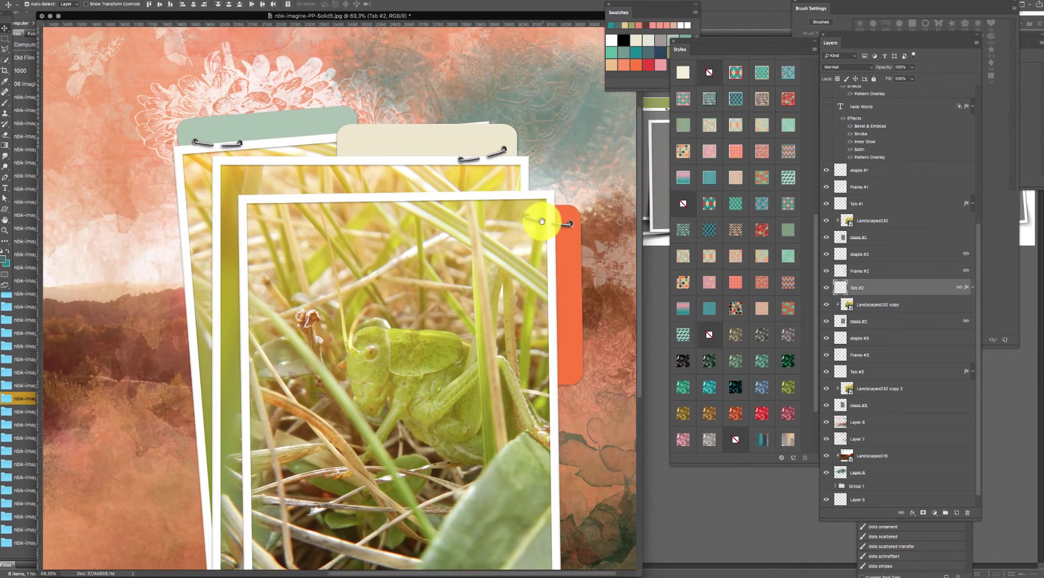
left_click_drag(542, 221, 531, 298)
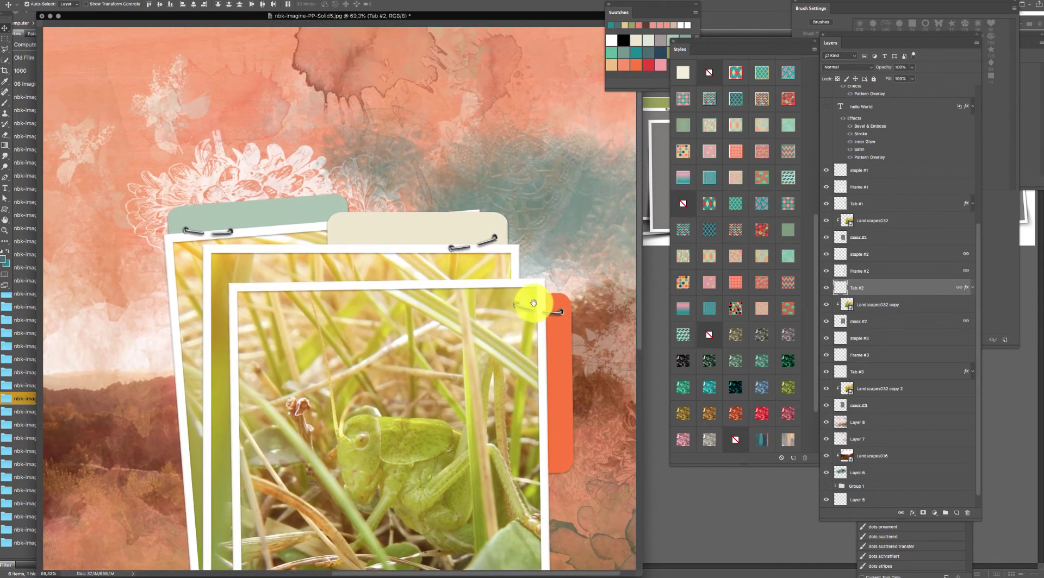
left_click(571, 344)
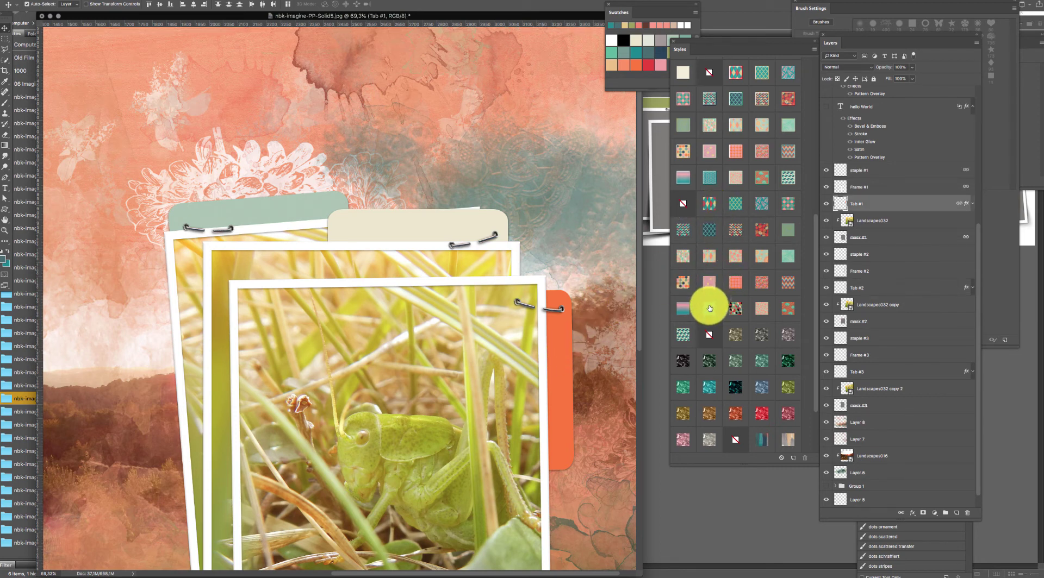
left_click(710, 309)
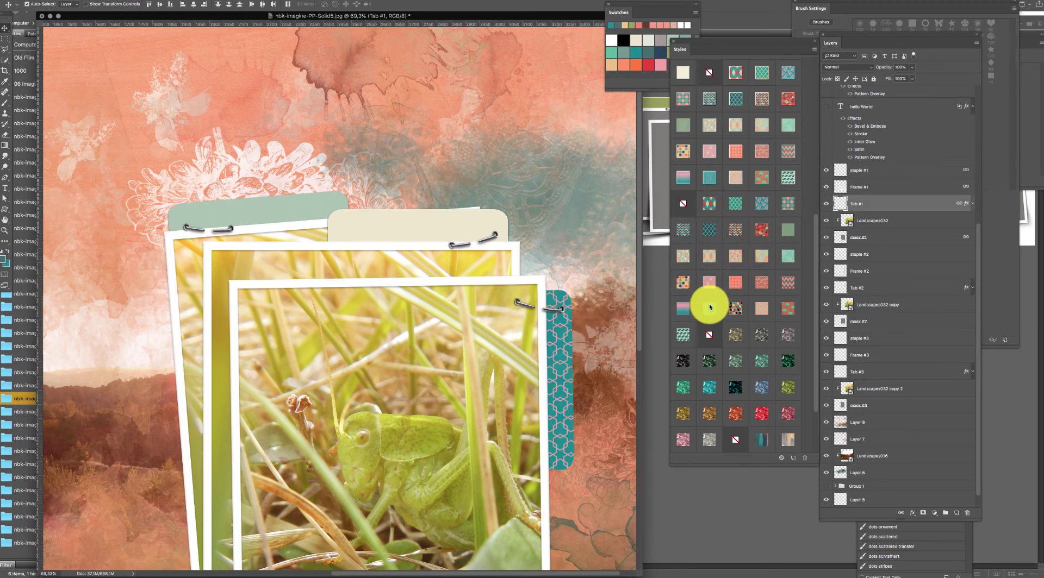
left_click(784, 229)
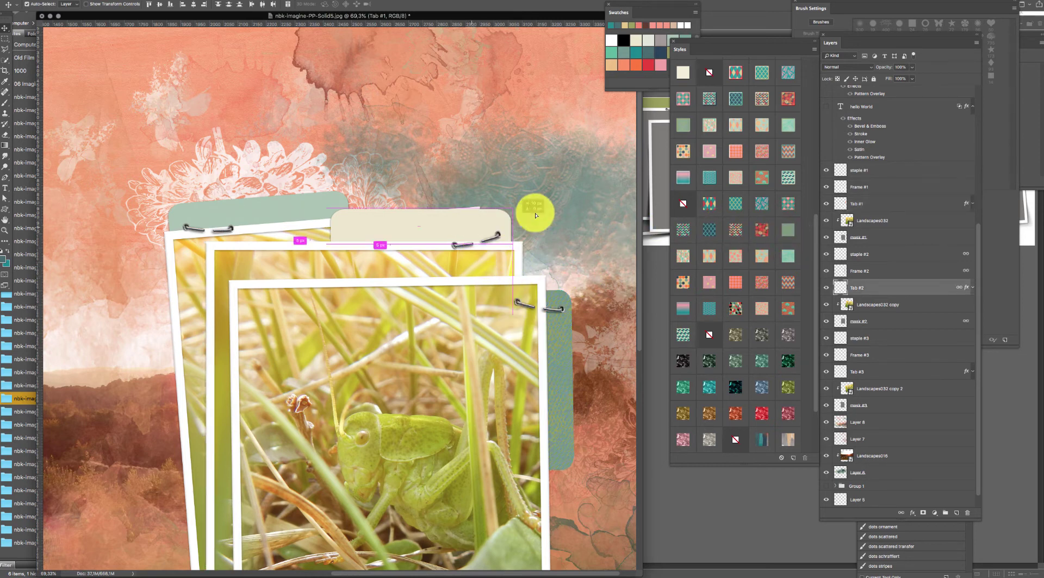
- Apply the muted green pattern style to the middle frame's cream tab
left_click(475, 232)
left_click(684, 127)
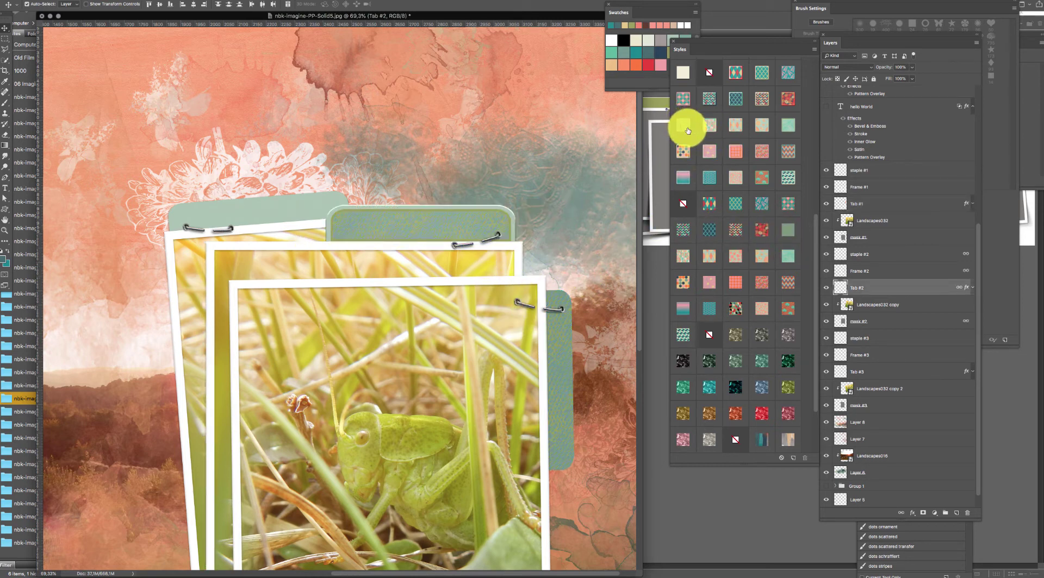
- Restyle the rear frame's tab, trying green glitter and pink foil before applying the gold foil style
left_click(277, 213)
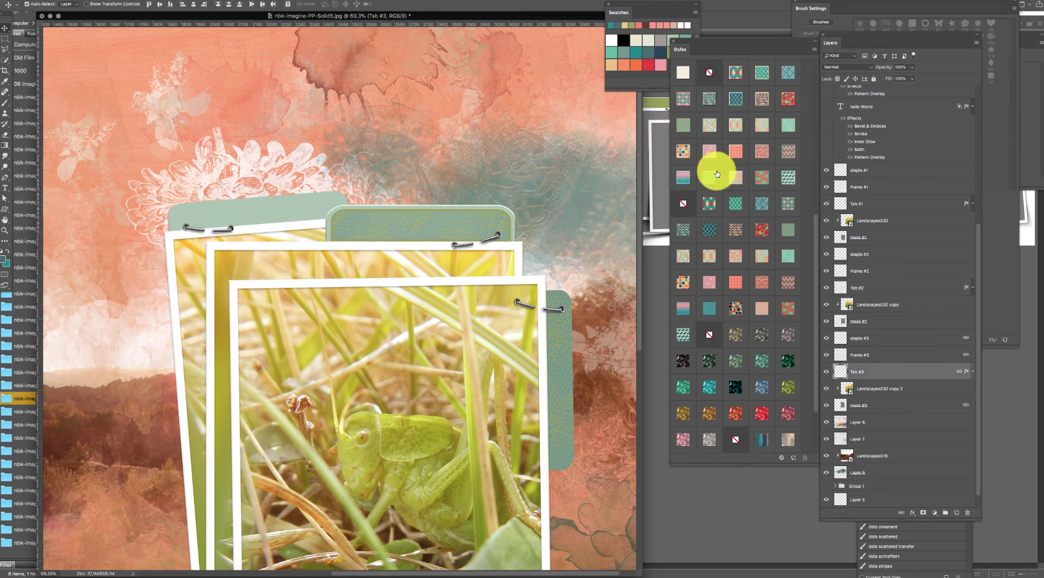
left_click(786, 376)
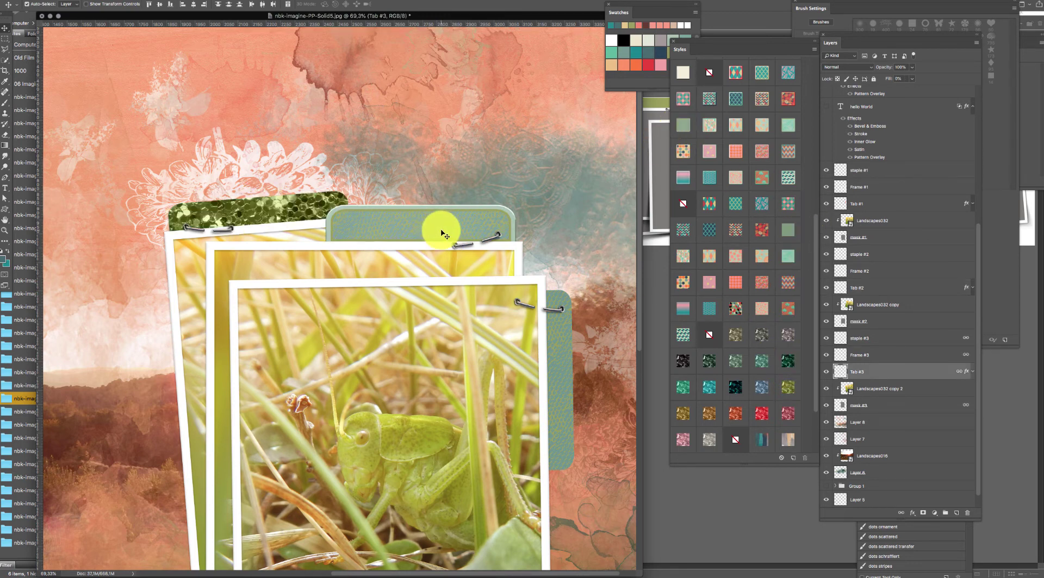
scroll(817, 321, "up", 10)
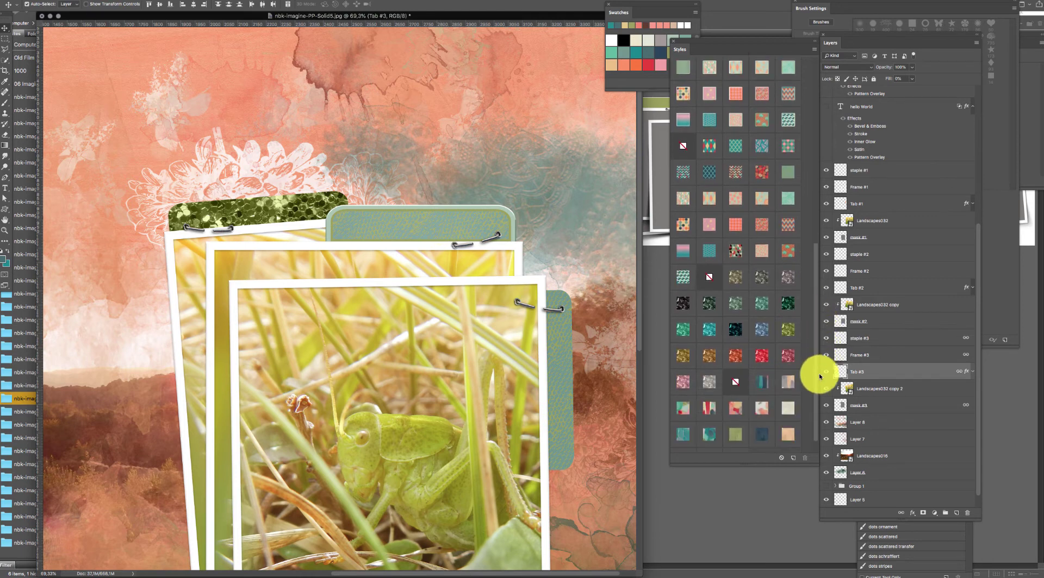
scroll(804, 190, "up", 3)
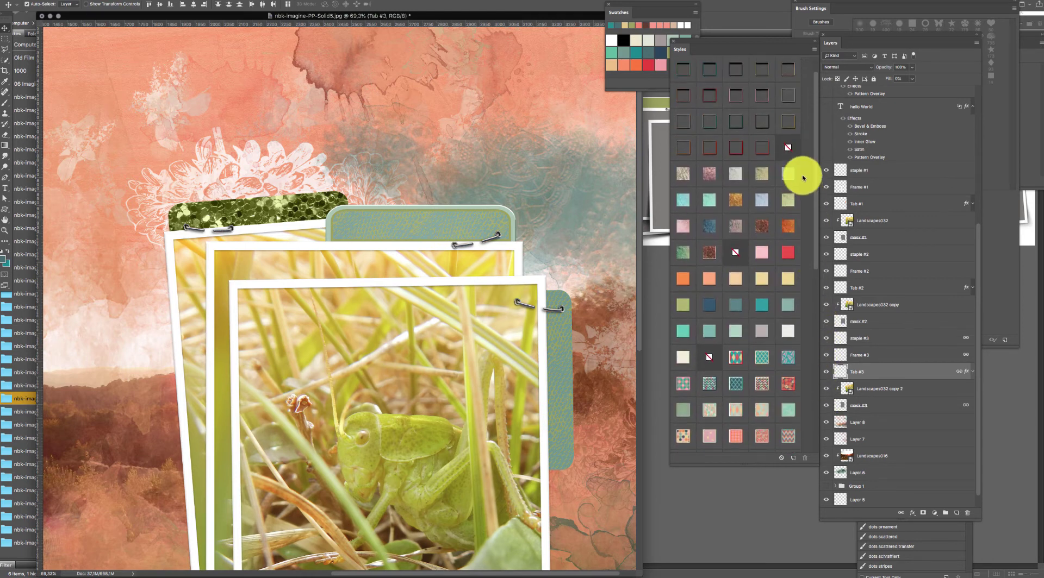
left_click(715, 176)
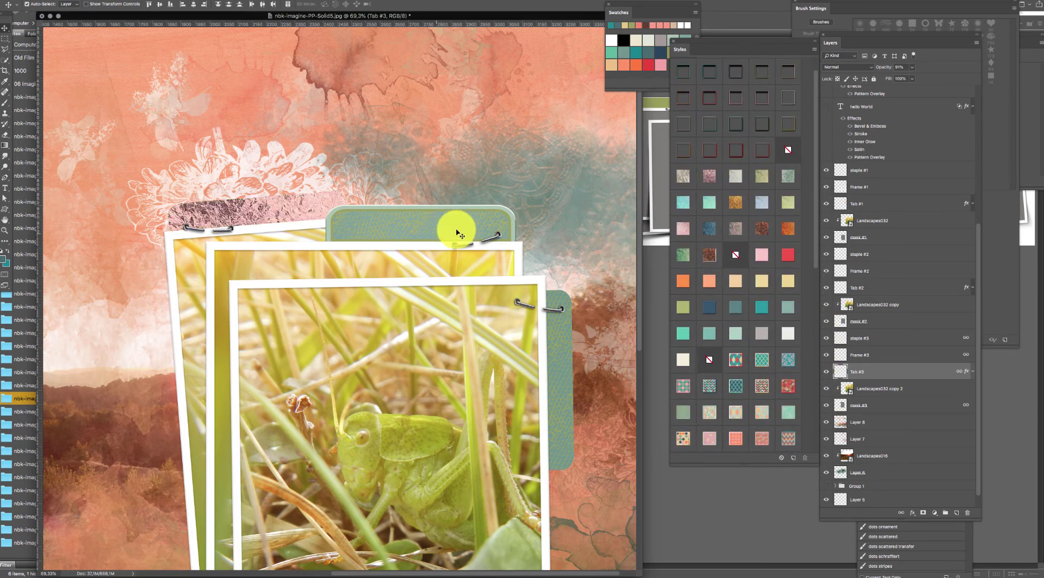
left_click(735, 199)
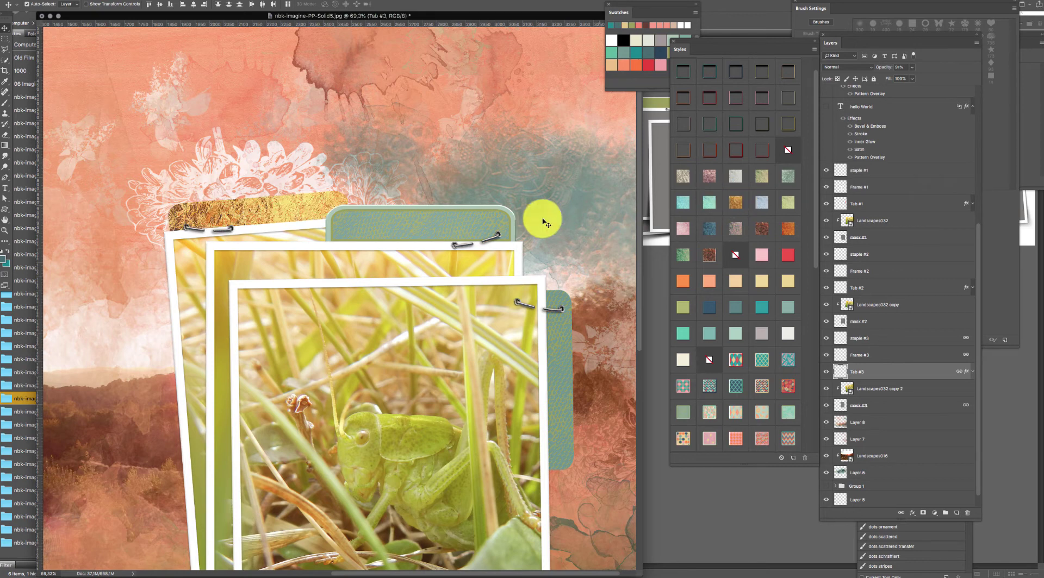
- Try a glossy coral style and a teal edge style on the middle frame's tab
left_click(455, 224)
left_click(710, 280)
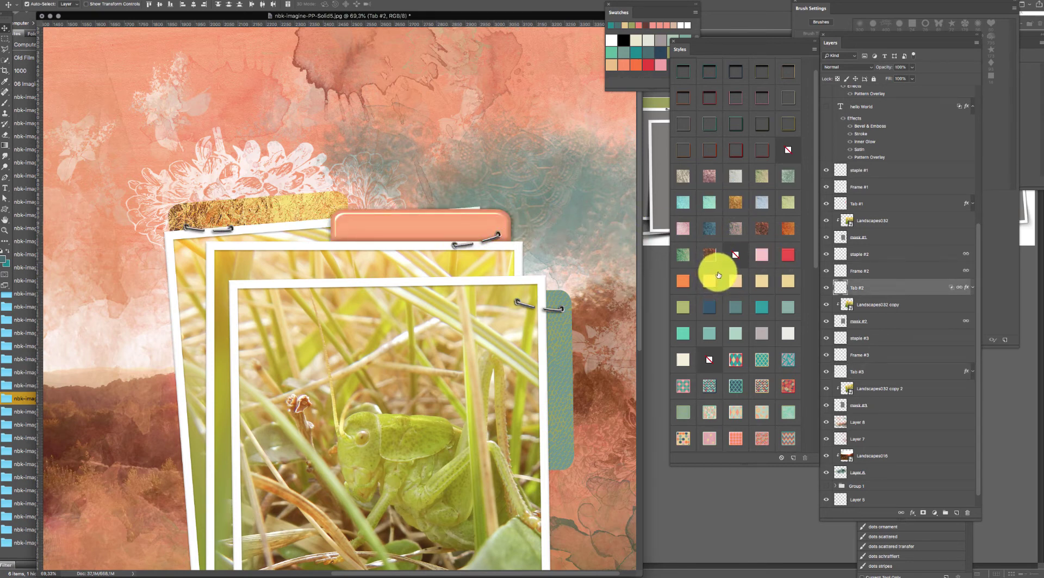
left_click(709, 124)
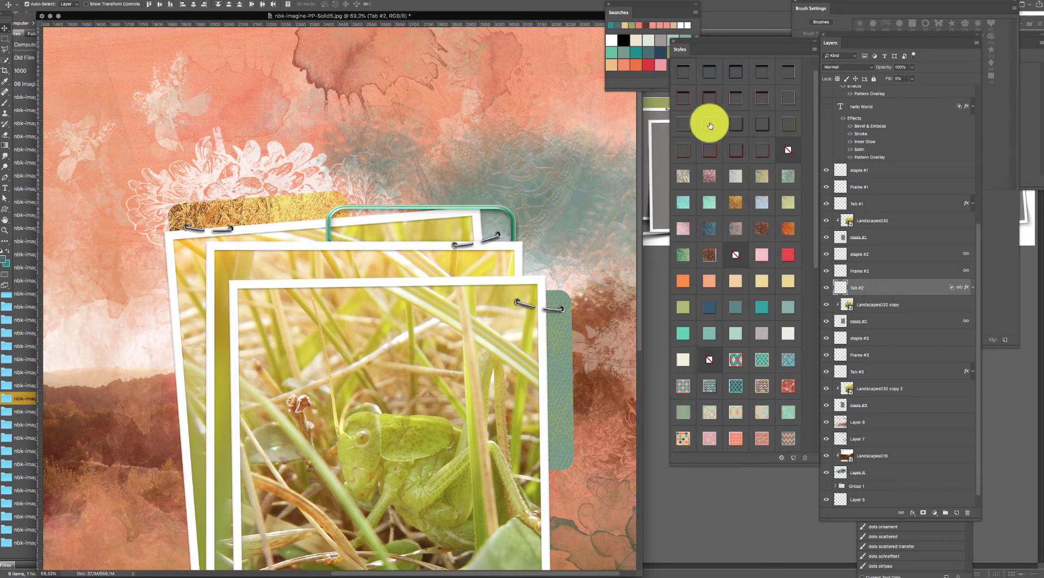
- Look up the three style files in the nbk-imagine-PT-Colors folder in Adobe Bridge, then return to Photoshop and show the color styles
scroll(809, 163, "down", 7)
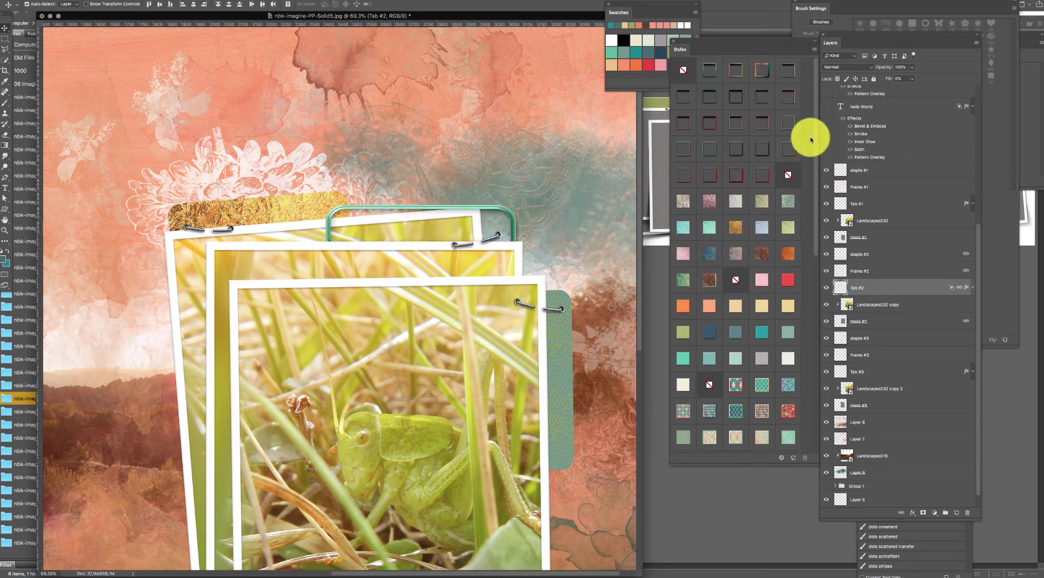
scroll(799, 283, "down", 6)
left_click(768, 476)
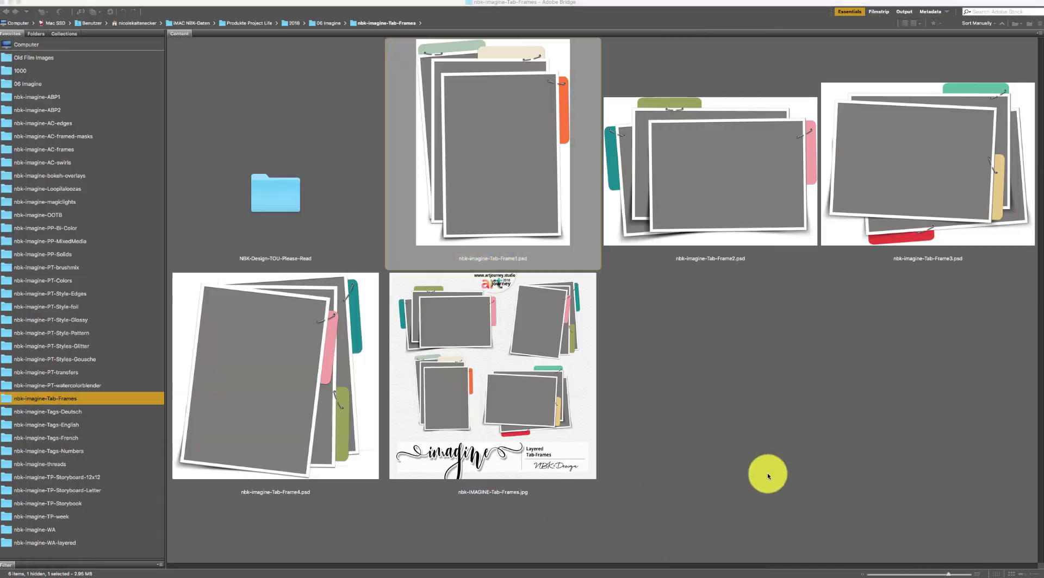
left_click(64, 280)
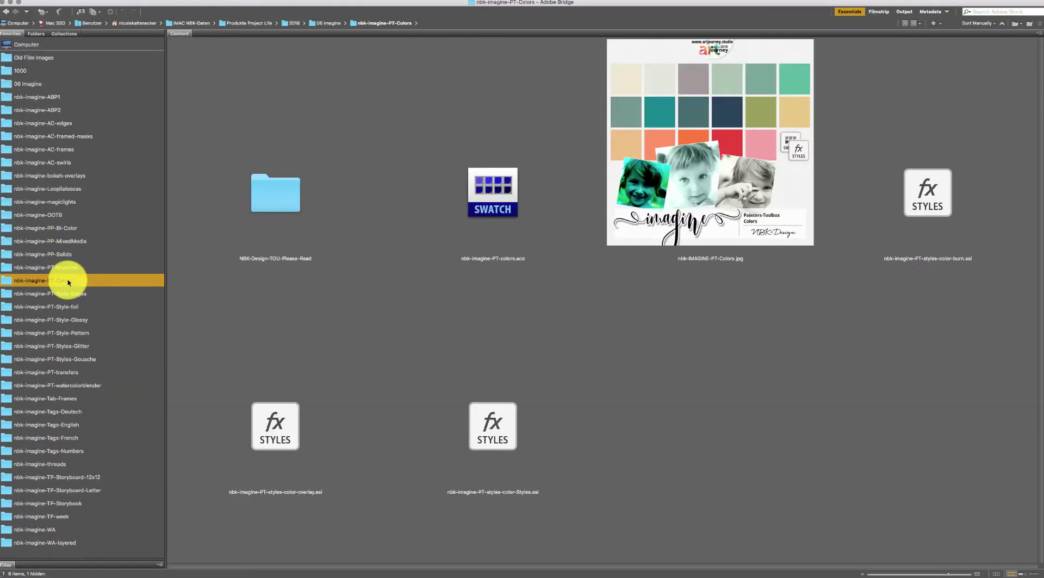
left_click(922, 160)
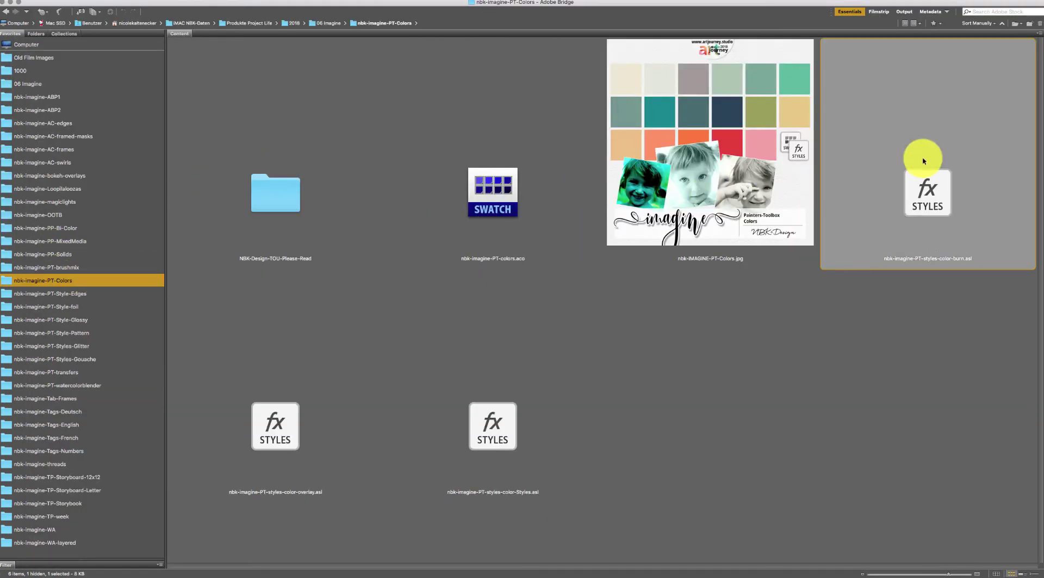
left_click(486, 446, "super")
left_click(260, 447, "super")
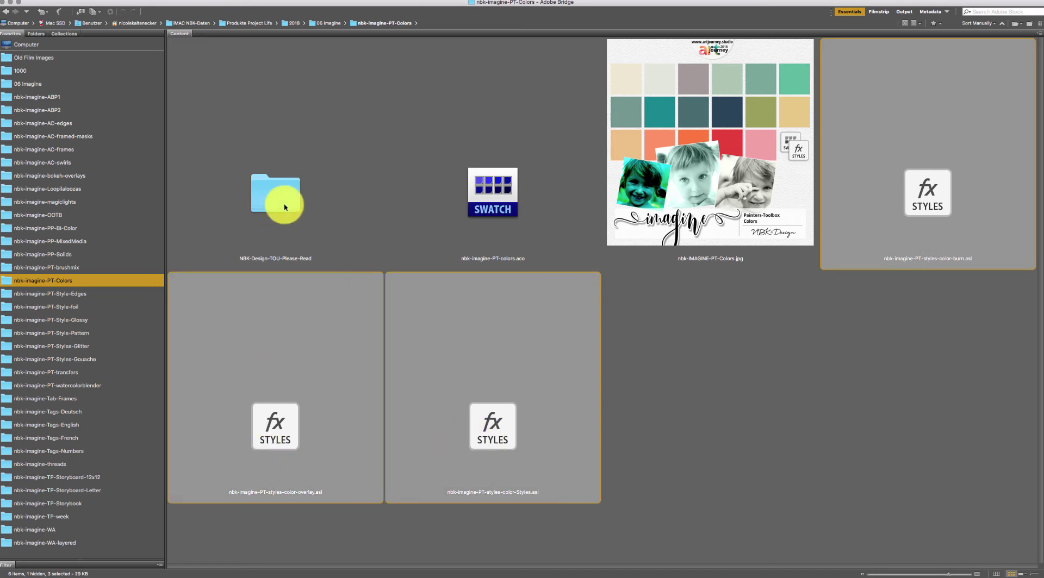
key("super+Tab")
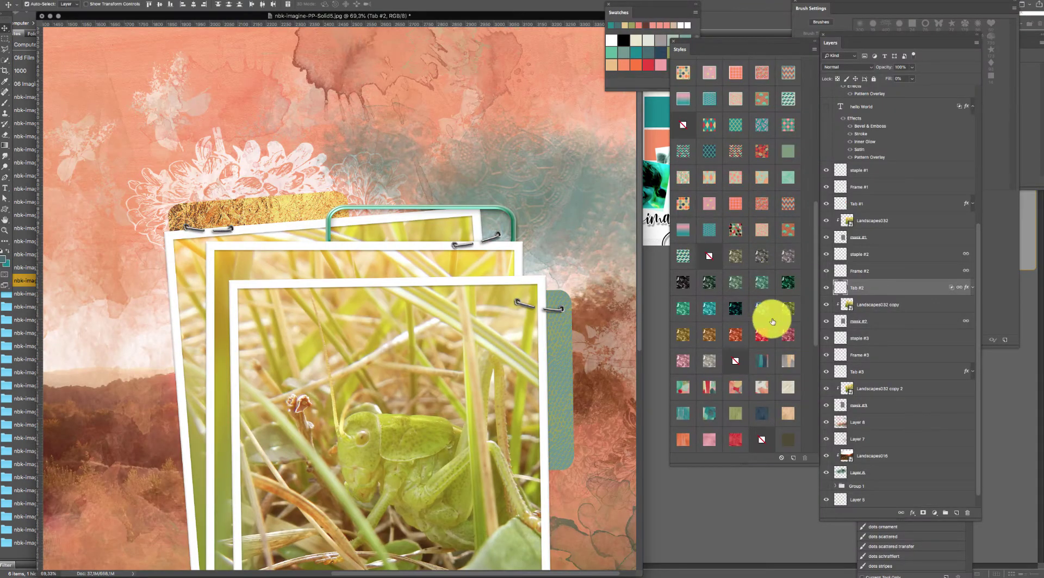
left_click_drag(815, 338, 811, 456)
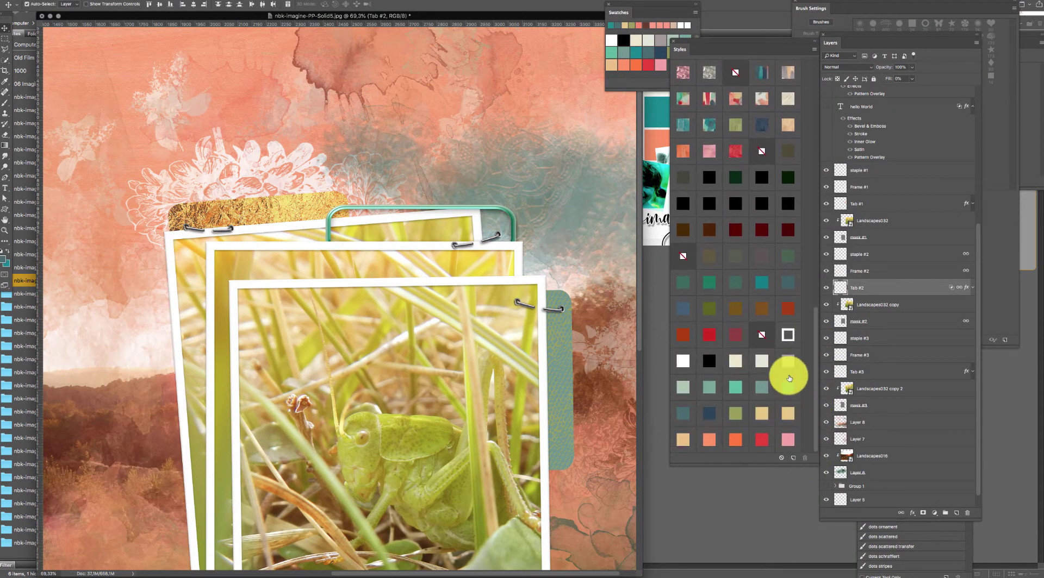
left_click(530, 222)
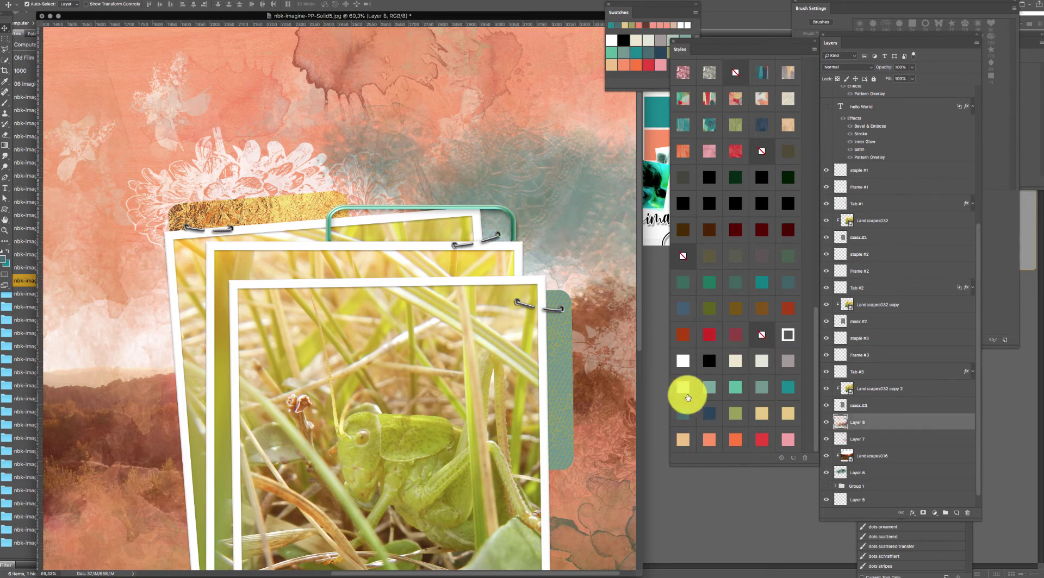
left_click(711, 412)
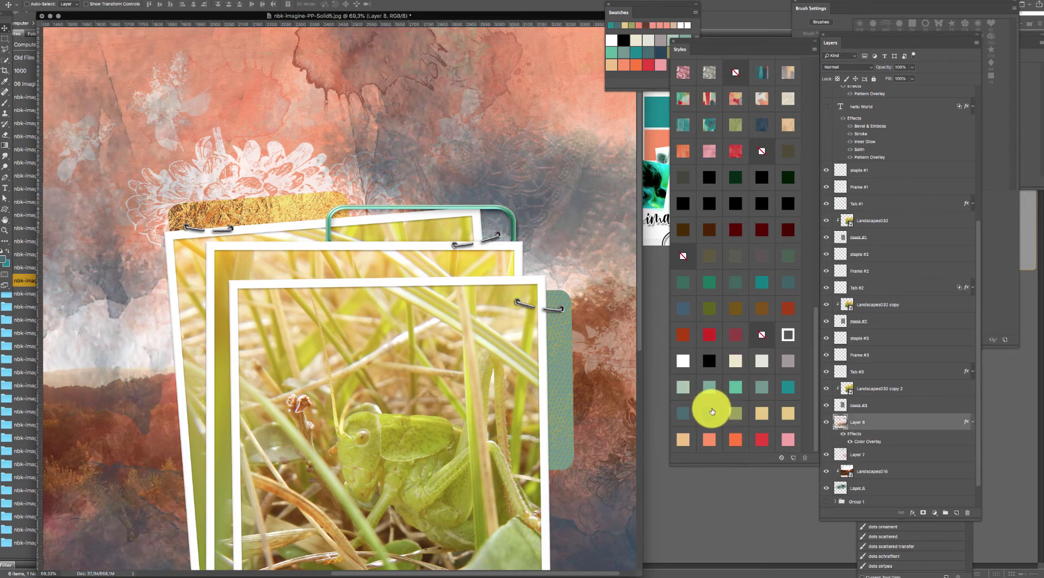
key("ctrl+z")
- Clear the middle tab's edge style, try orange and red color overlays, and apply the pink painted pattern style
left_click(515, 231)
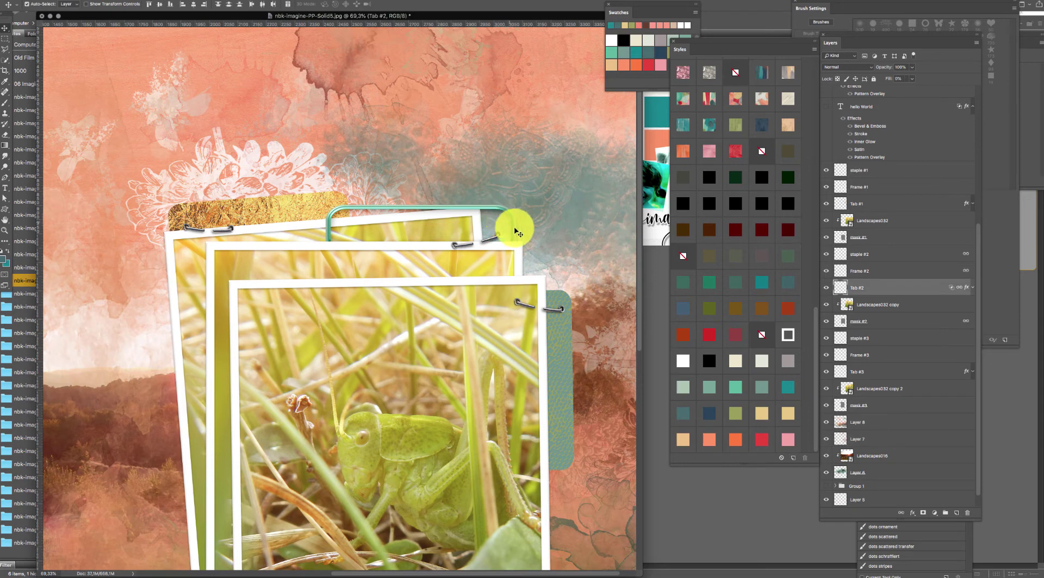
left_click(736, 441)
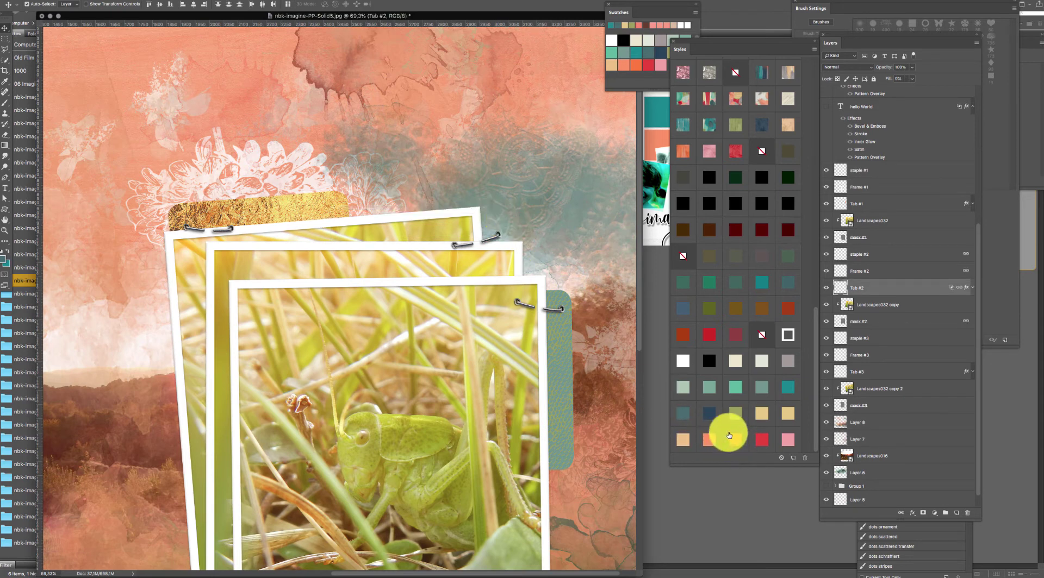
left_click(761, 335)
left_click(738, 440)
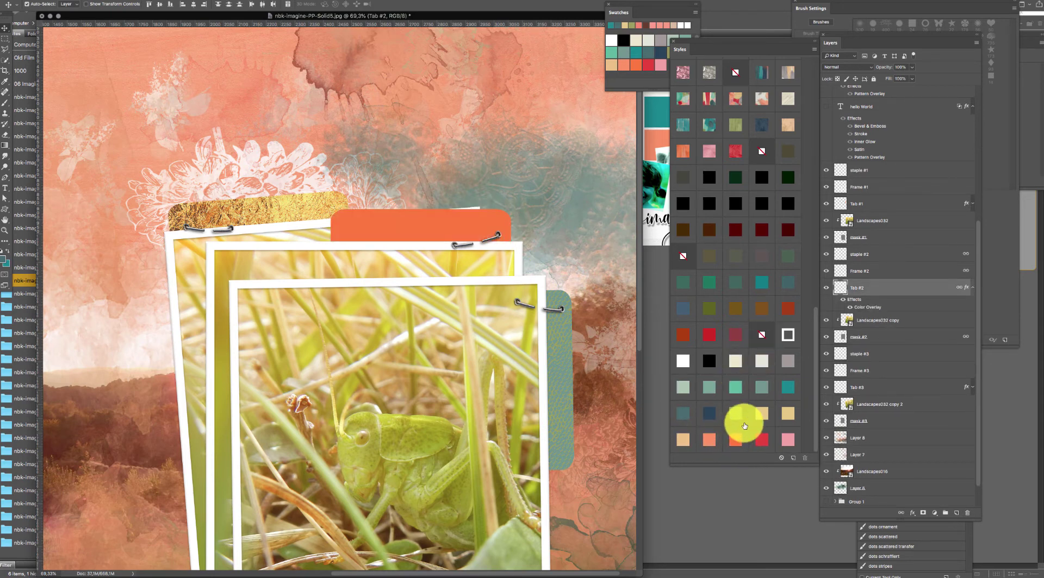
left_click(765, 442)
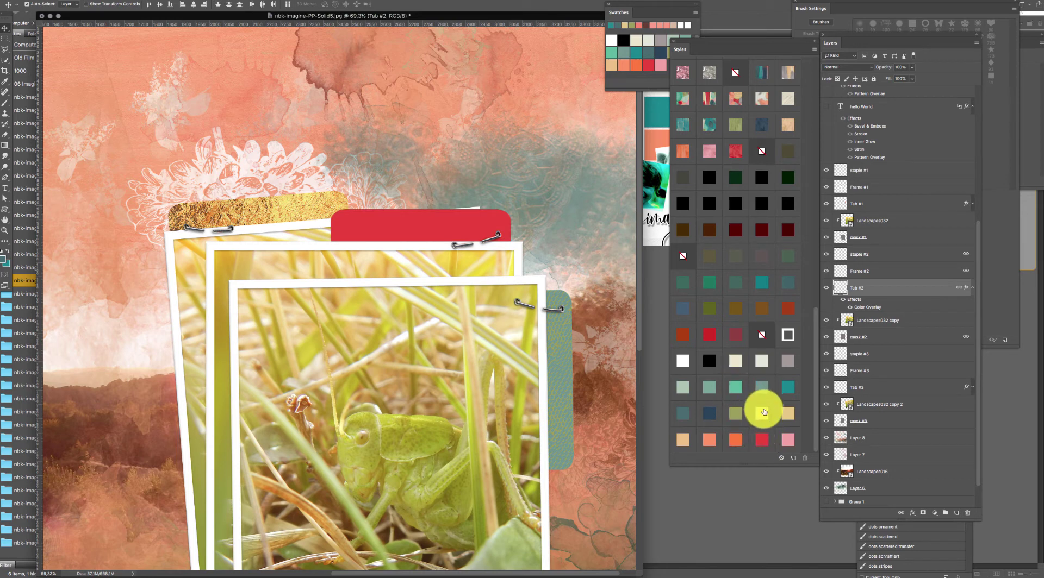
left_click(762, 412)
left_click(709, 151)
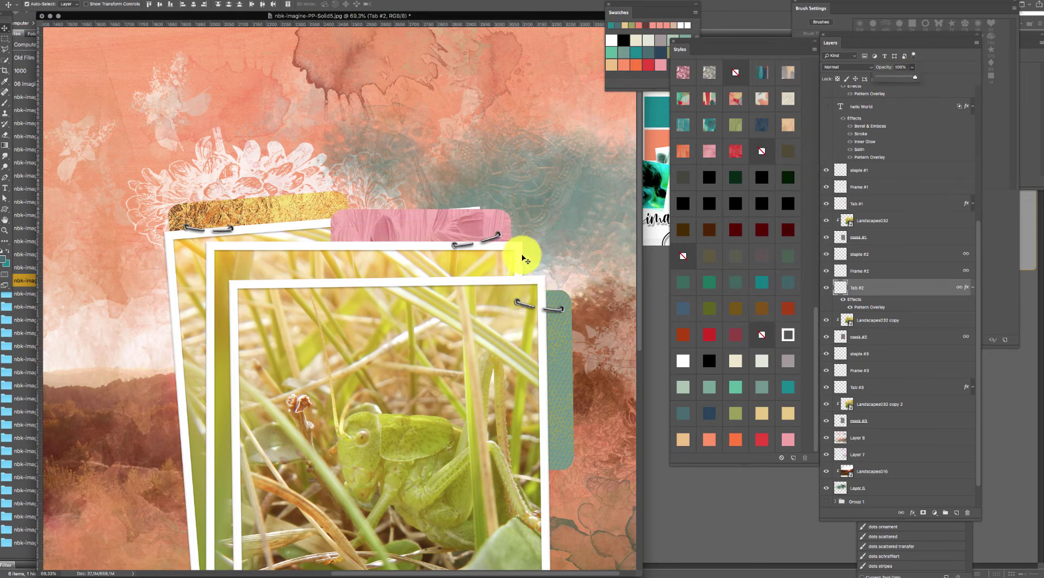
- Restyle the front frame's tab with the coral-and-teal painted pattern and the rear frame's tab with the navy painted pattern
left_click(559, 296)
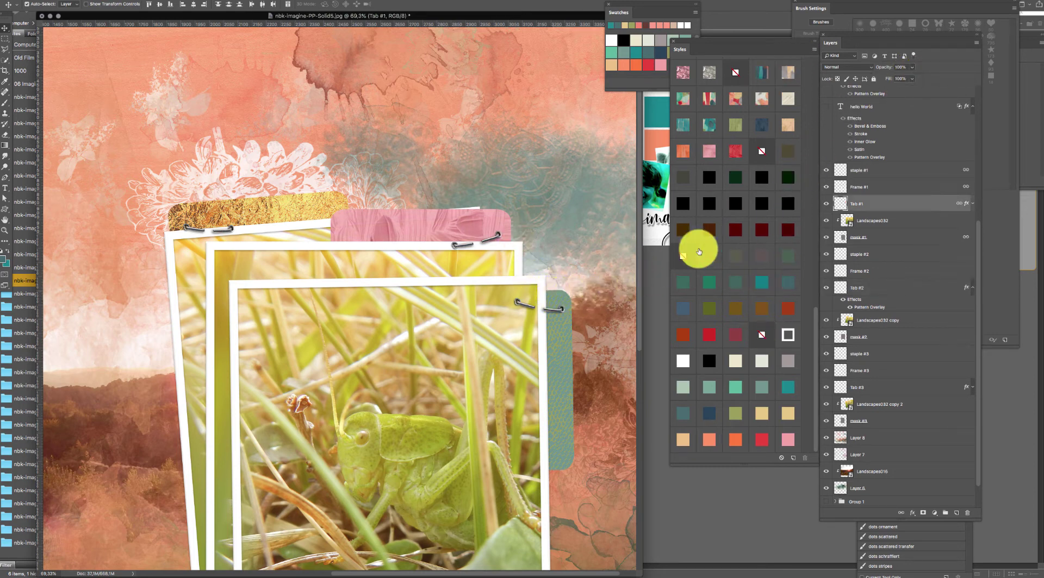
left_click(735, 100)
left_click(298, 205)
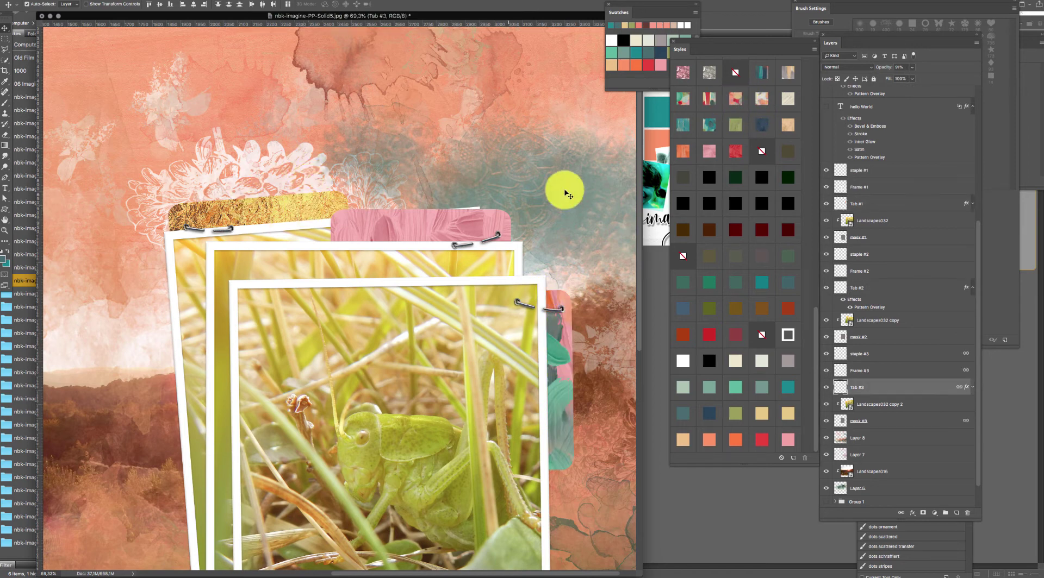
left_click(759, 125)
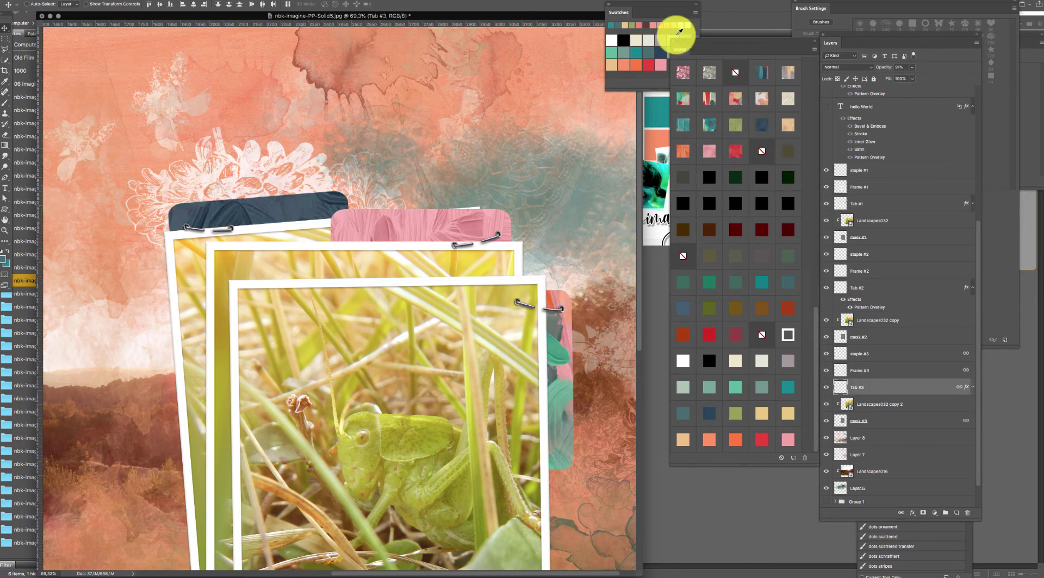
key("super+minus")
key("super+minus")
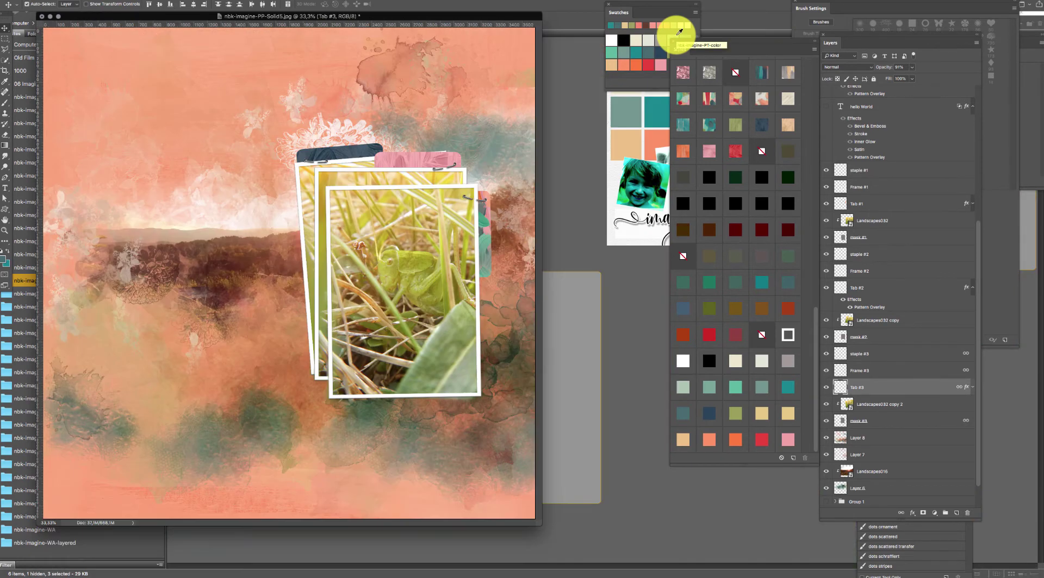
- Switch to Adobe Bridge, browse the imagine folders, and open nbk-imagine-Tab-Frame2.psd from nbk-imagine-Tab-Frames
left_click(647, 380)
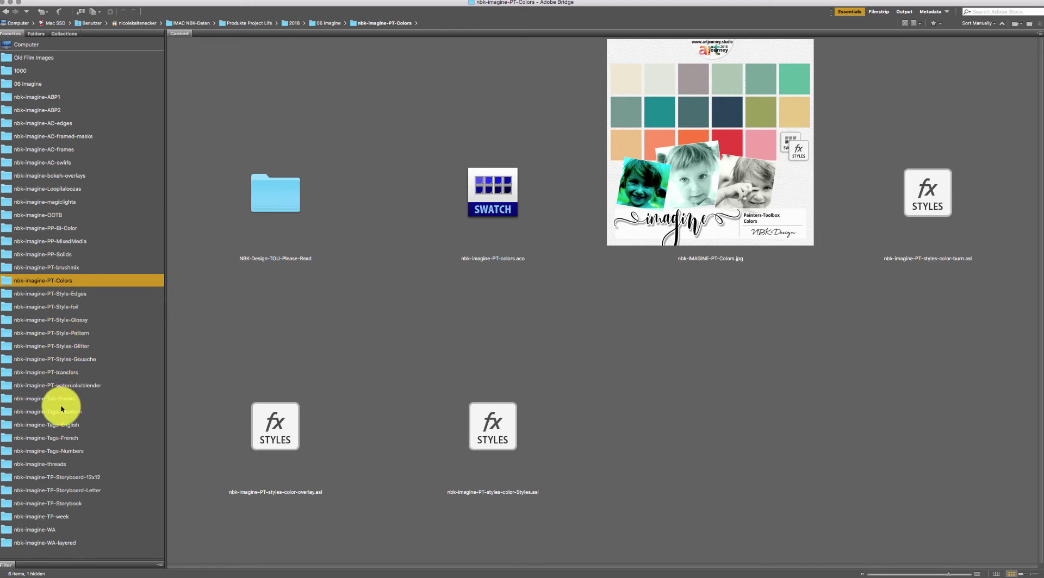
left_click(63, 373)
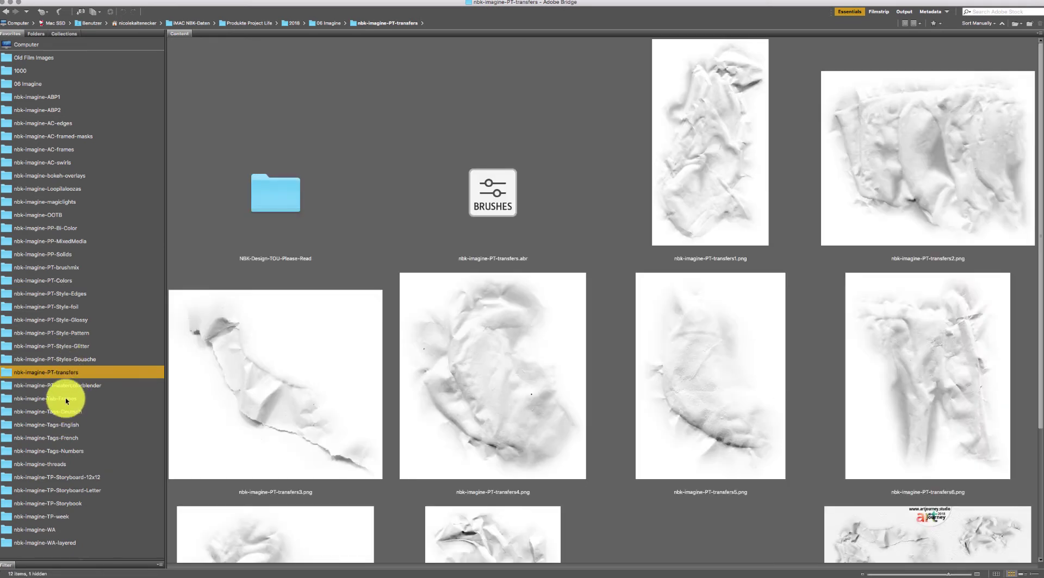
left_click(69, 438)
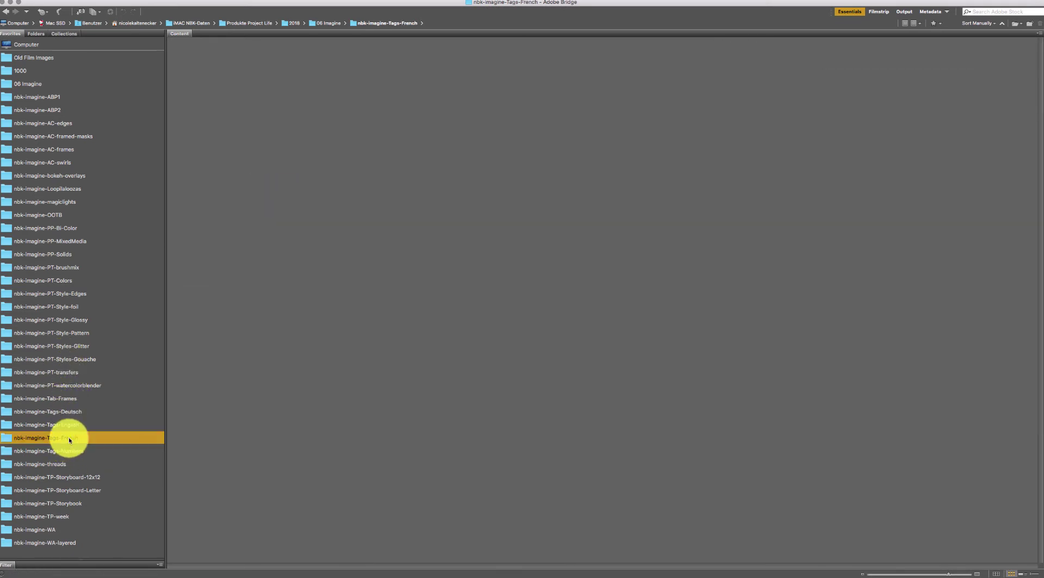
left_click(74, 399)
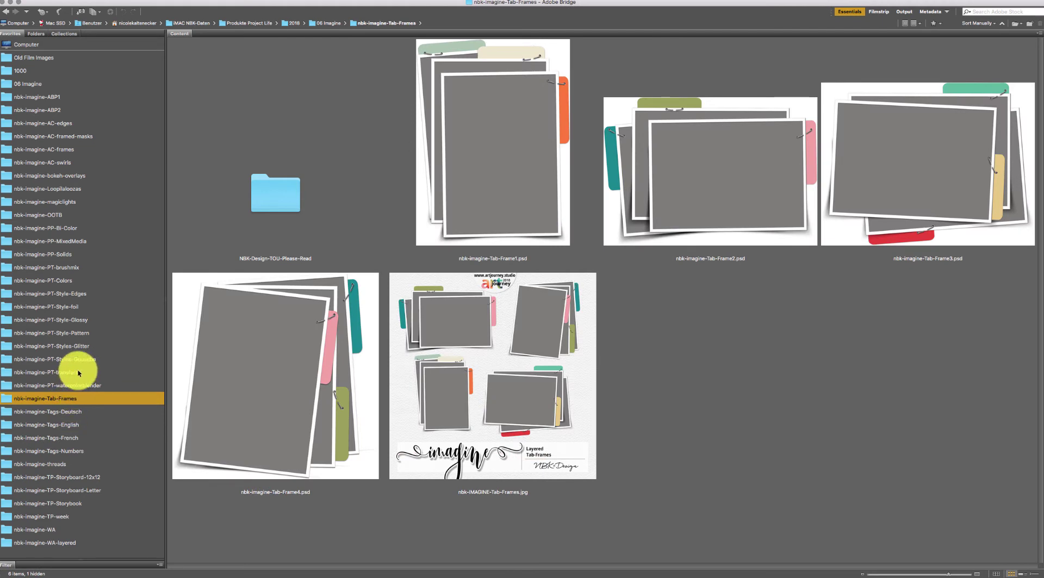
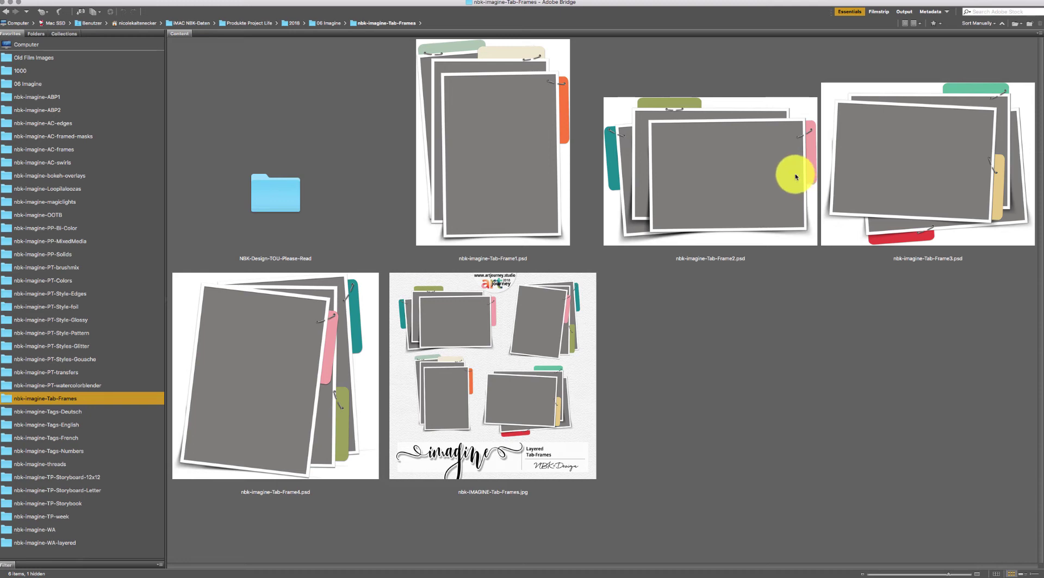
left_click(777, 173)
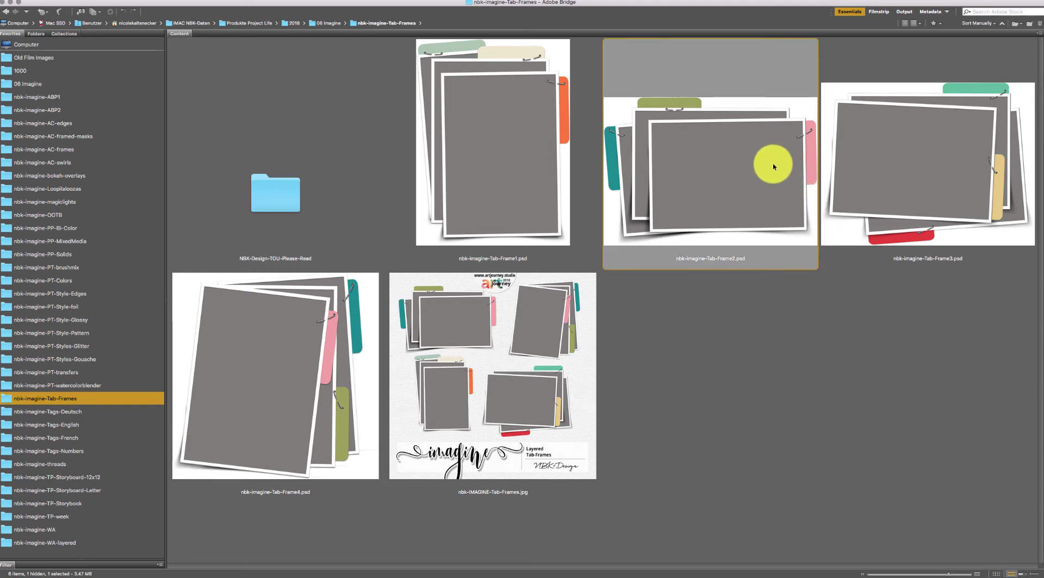
double_click(774, 166)
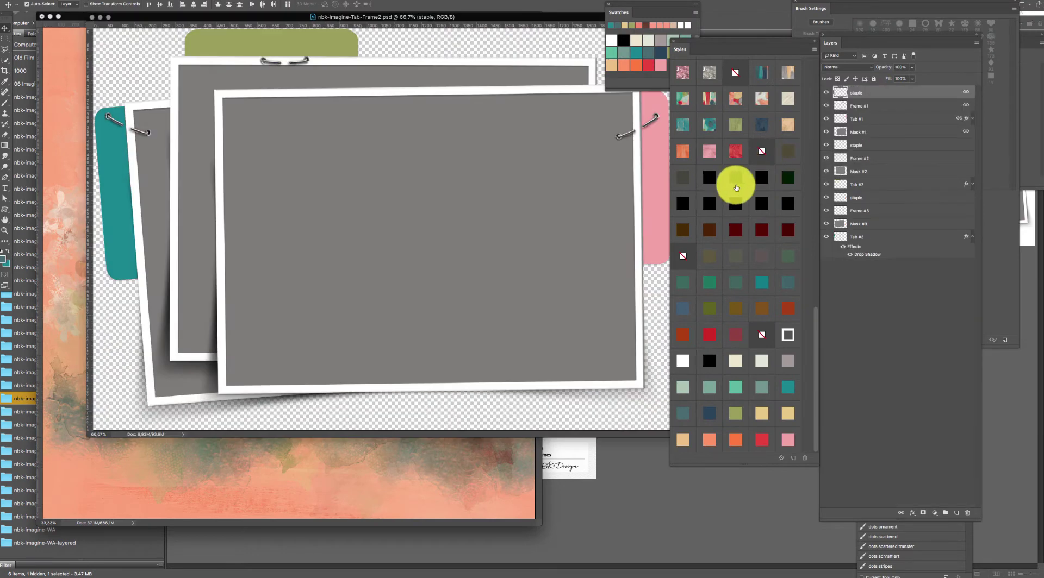
- Try adding the front frame from nbk-imagine-Tab-Frame2.psd to the scrapbook page, undo it, and close the frame file
left_click_drag(618, 136, 290, 187)
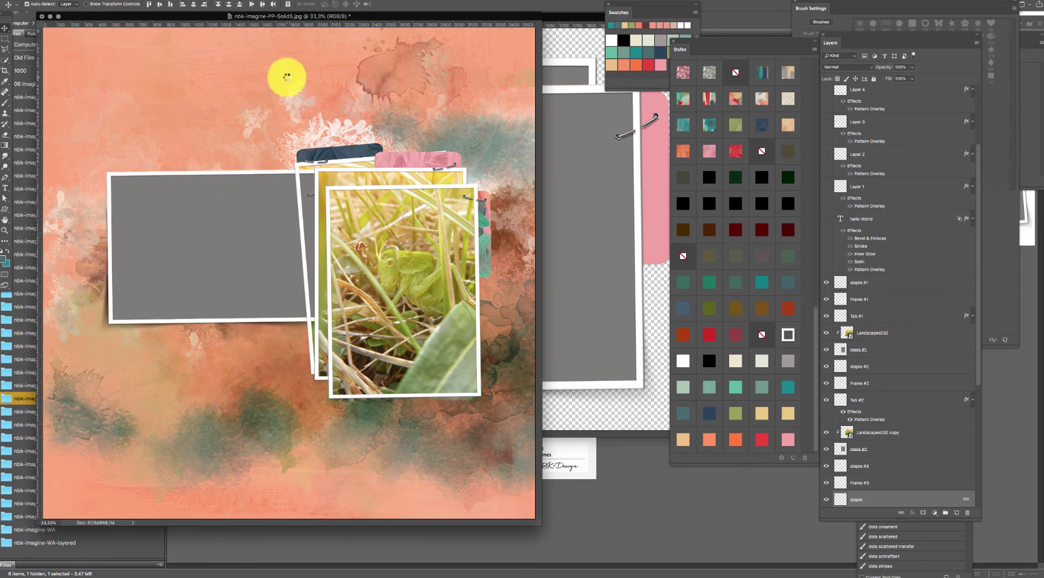
left_click(429, 297)
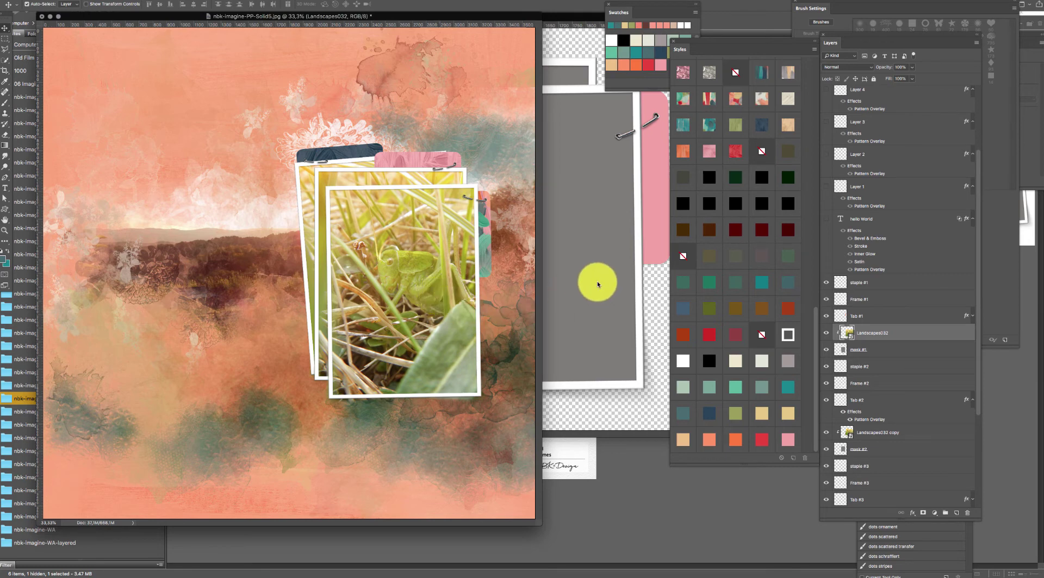
left_click_drag(474, 17, 546, 39)
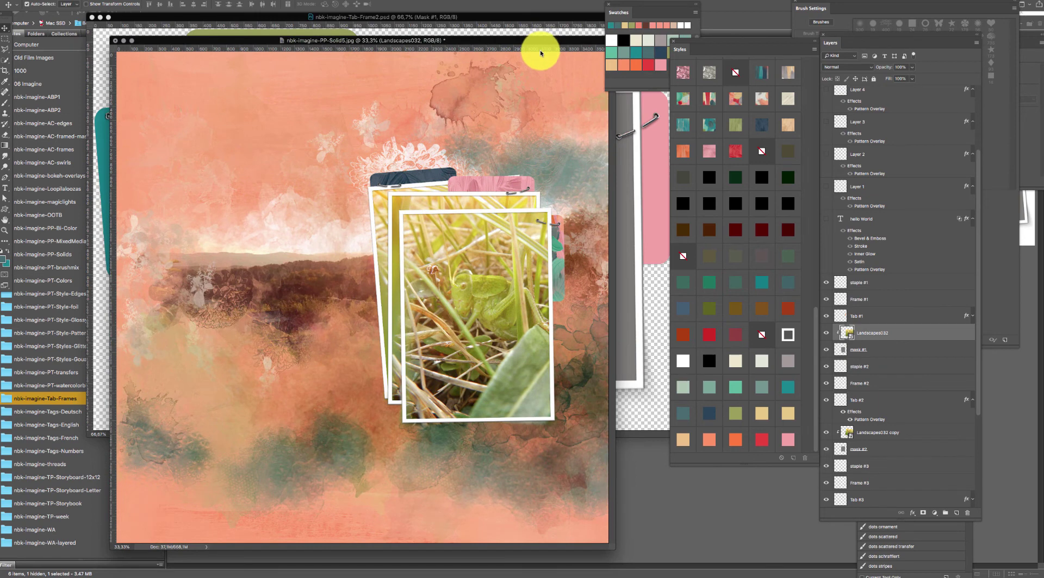
left_click(107, 296)
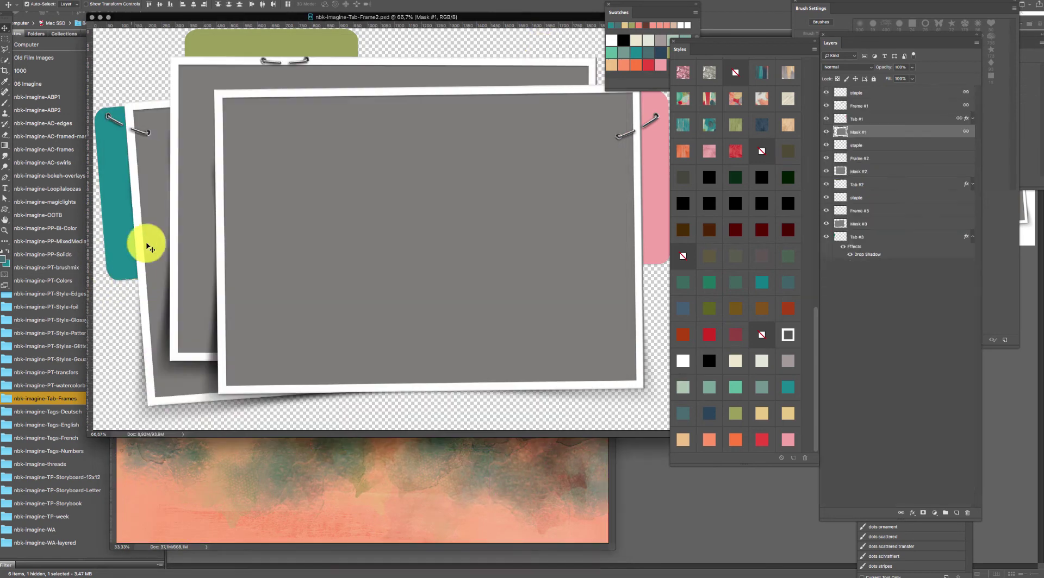
key("super+w")
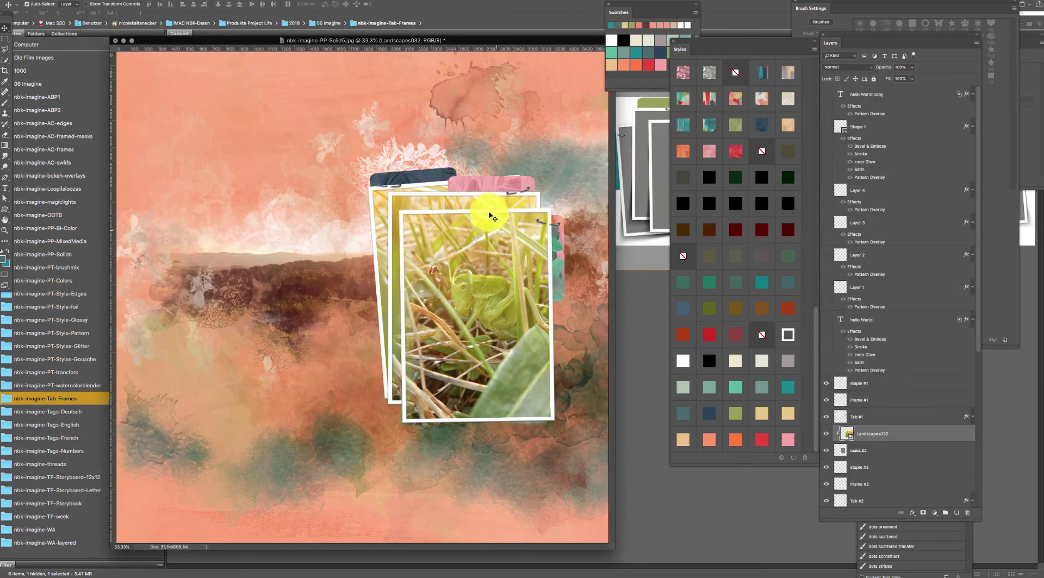
- Open nbk-imagine-PT-transfers4.png from Bridge's nbk-imagine-PT-transfers folder, add it to the scrapbook page, and apply the white color style
left_click(254, 564)
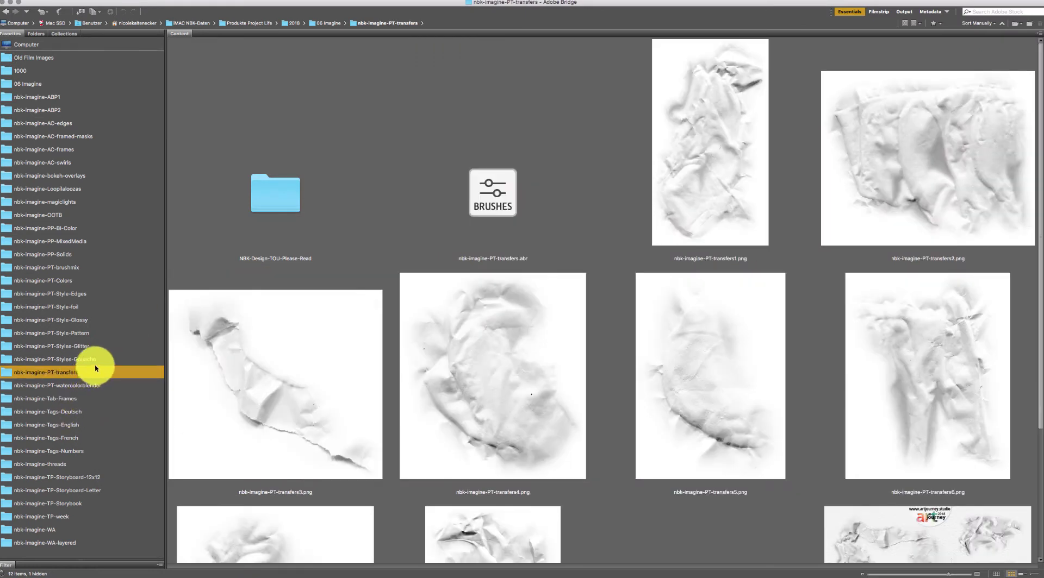
double_click(534, 391)
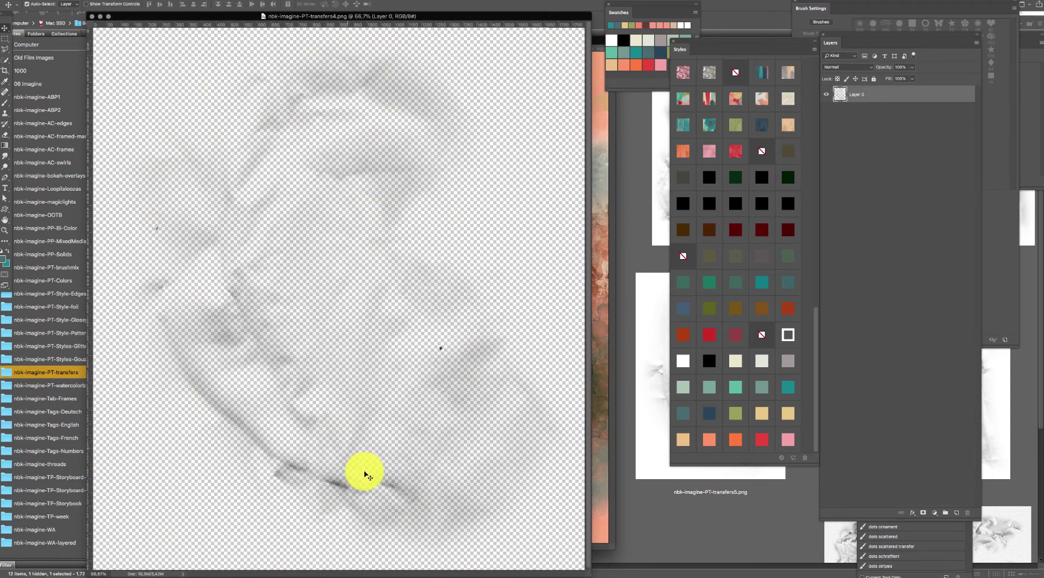
left_click_drag(385, 482, 401, 465)
left_click(675, 355)
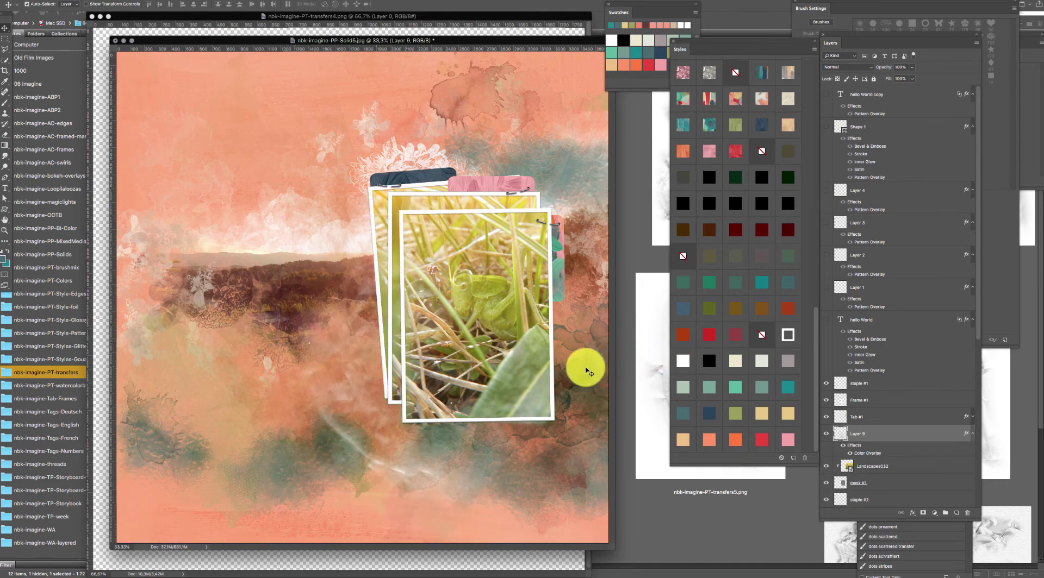
- Give the transfer a dark color style, and reposition it and the painted background artwork so the transfer sits below the frames
left_click_drag(436, 427, 467, 496)
left_click(701, 419)
left_click(221, 174)
left_click_drag(221, 176, 264, 348)
left_click(410, 501)
left_click_drag(410, 501, 442, 472)
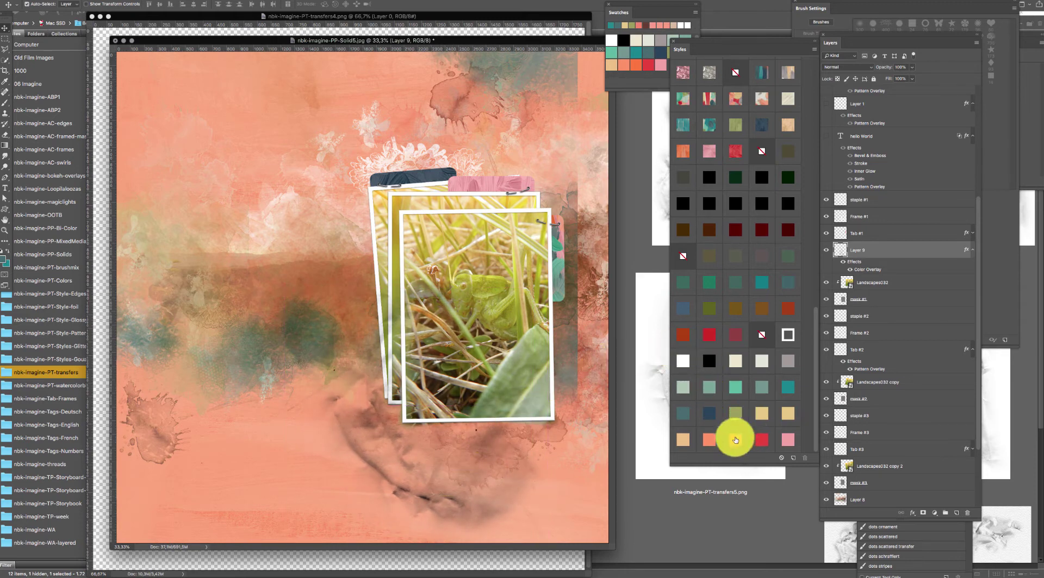
- Try orange, red and white color styles on the transfer, apply the black one, and shift the transfer slightly up and left
left_click(729, 435)
left_click(760, 438)
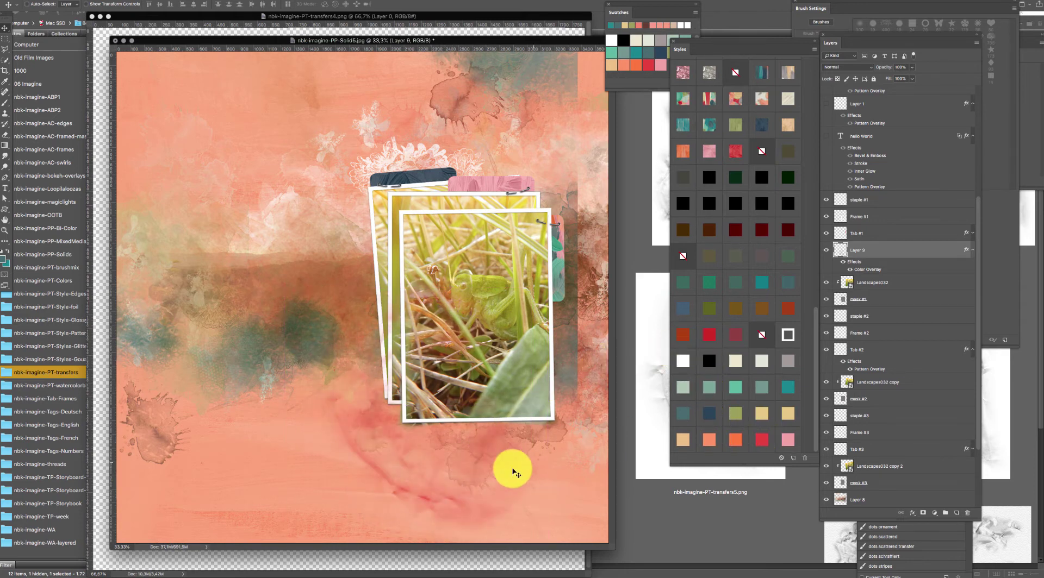
left_click(684, 360)
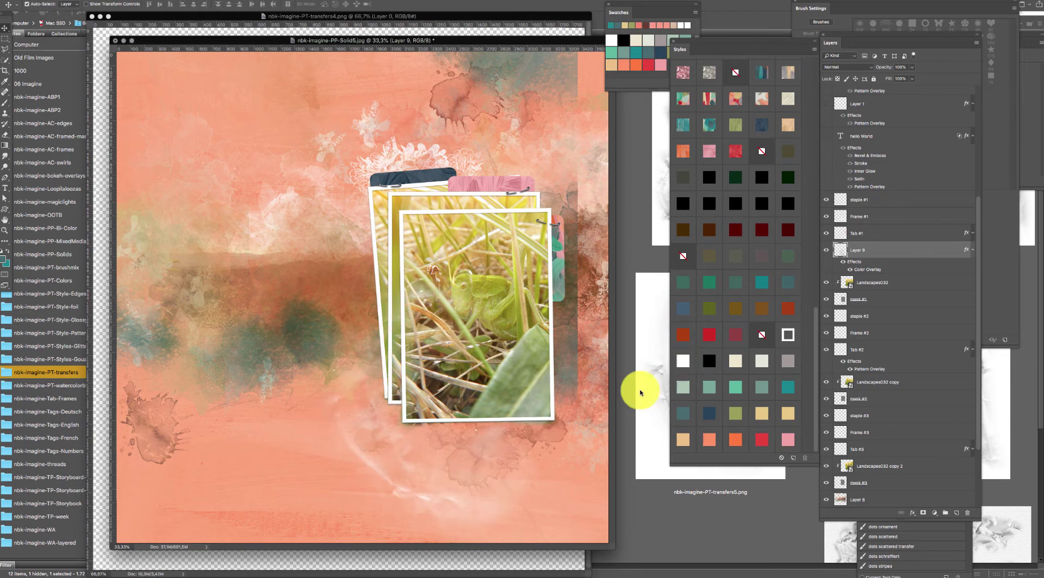
left_click(708, 360)
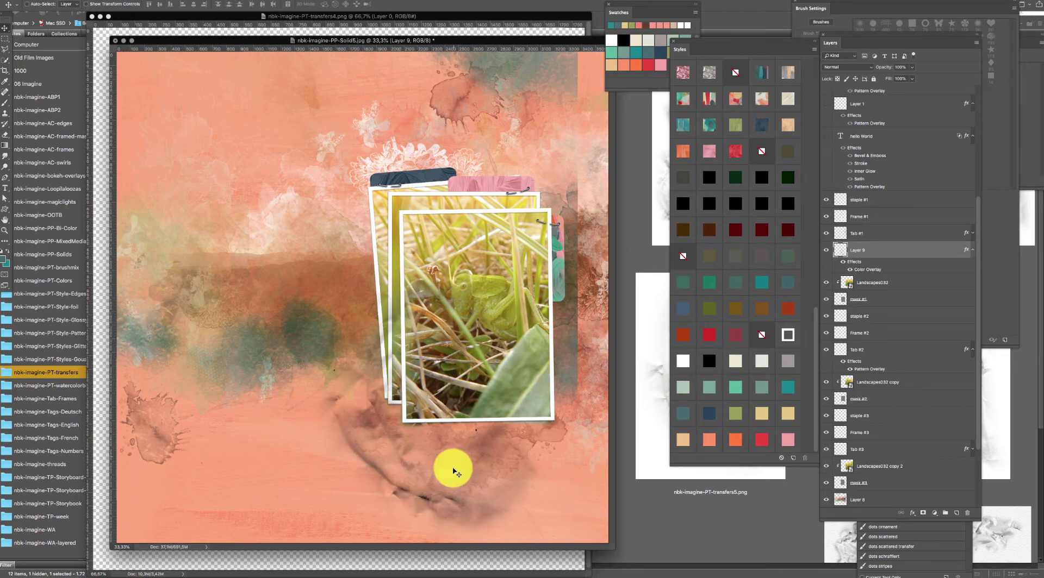
left_click_drag(454, 471, 432, 448)
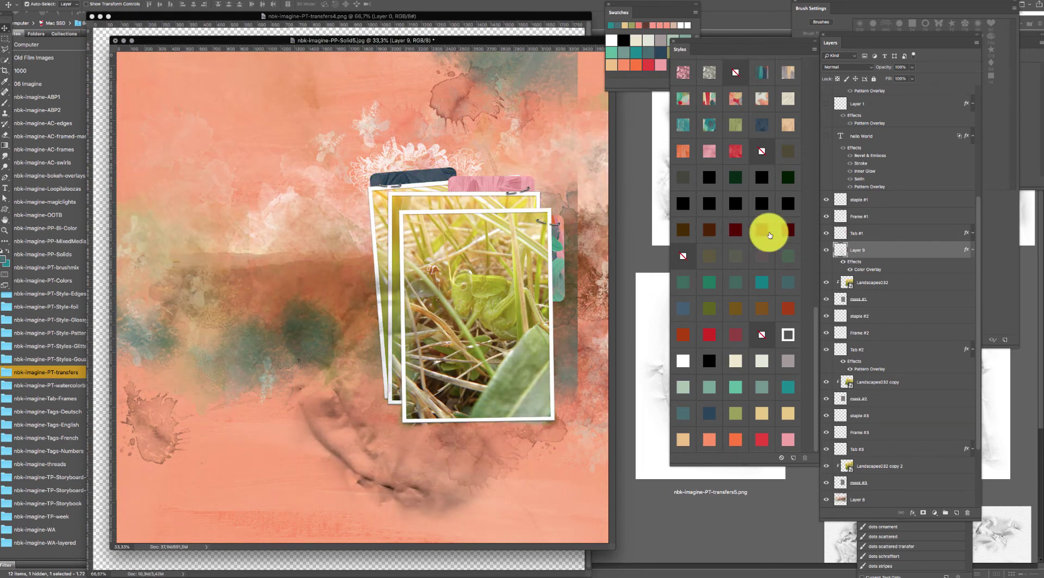
- Try the Color Dodge and Overlay blend modes on the transfer layer, then clear its layer style
left_click(856, 68)
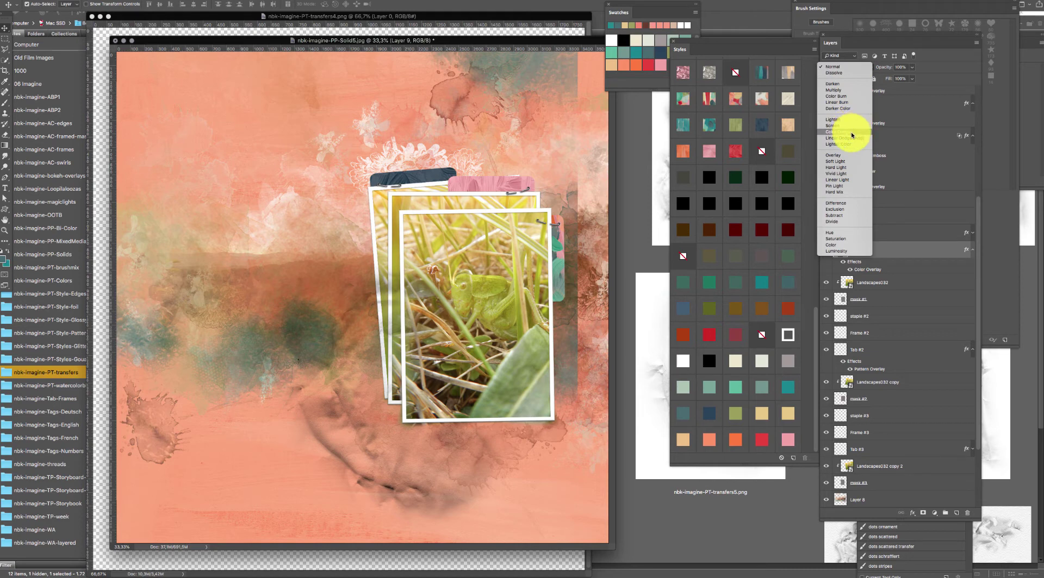
left_click(852, 133)
left_click(863, 68)
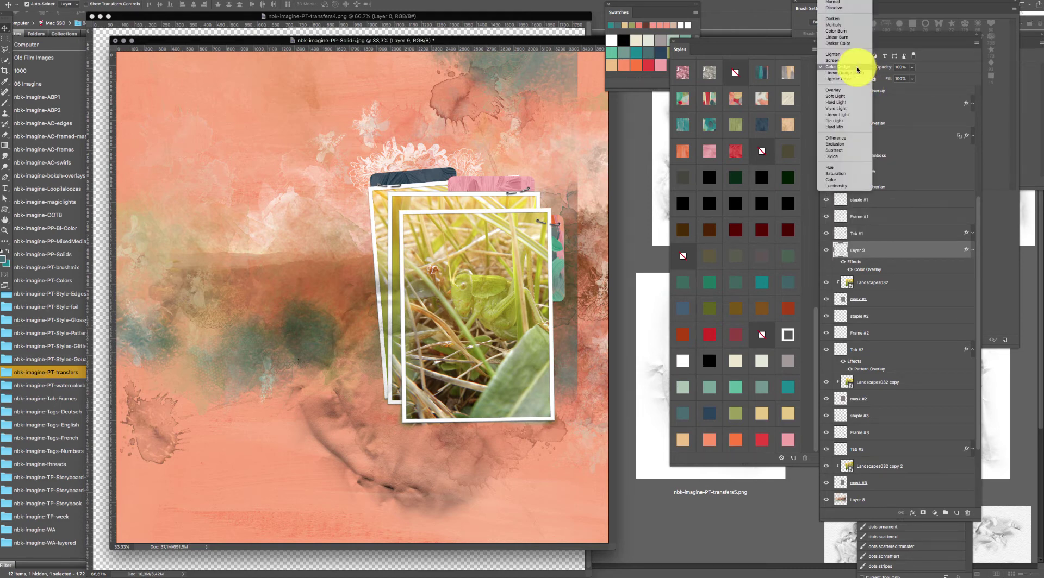
left_click(853, 91)
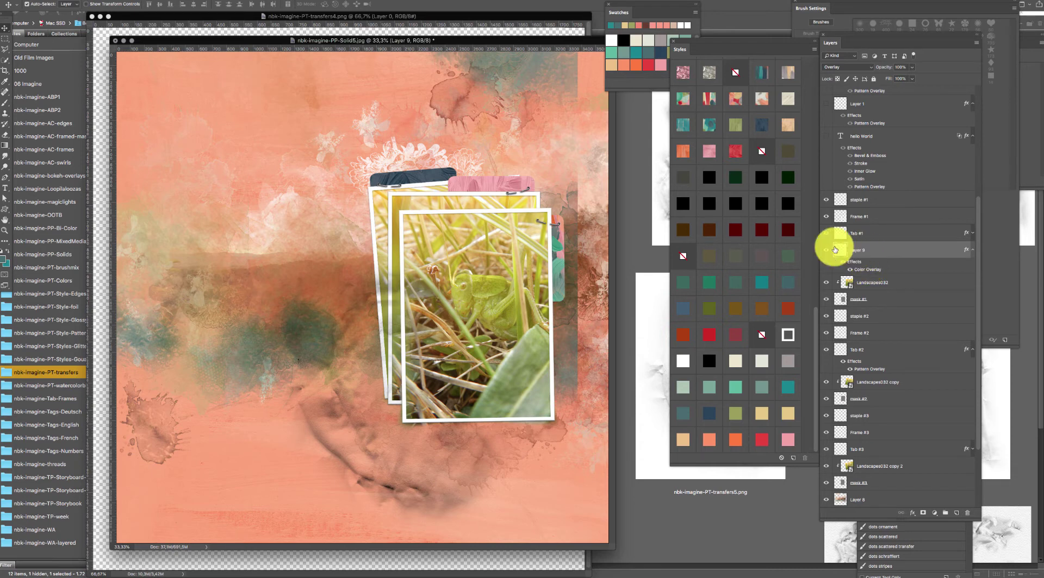
left_click(762, 152)
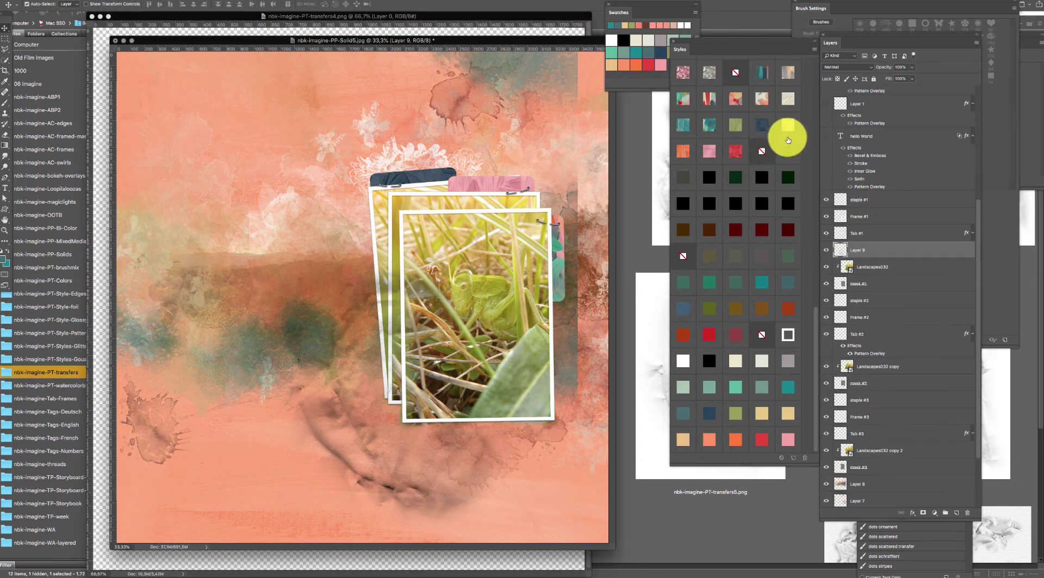
- Move the transfer behind the frames' lower-right corner, and try Color Burn, Color Dodge and Difference before setting its blend mode to Pin Light
mouse_move(407, 456)
left_mouse_down()
mouse_move(497, 334)
mouse_move(508, 396)
mouse_move(524, 420)
left_mouse_up()
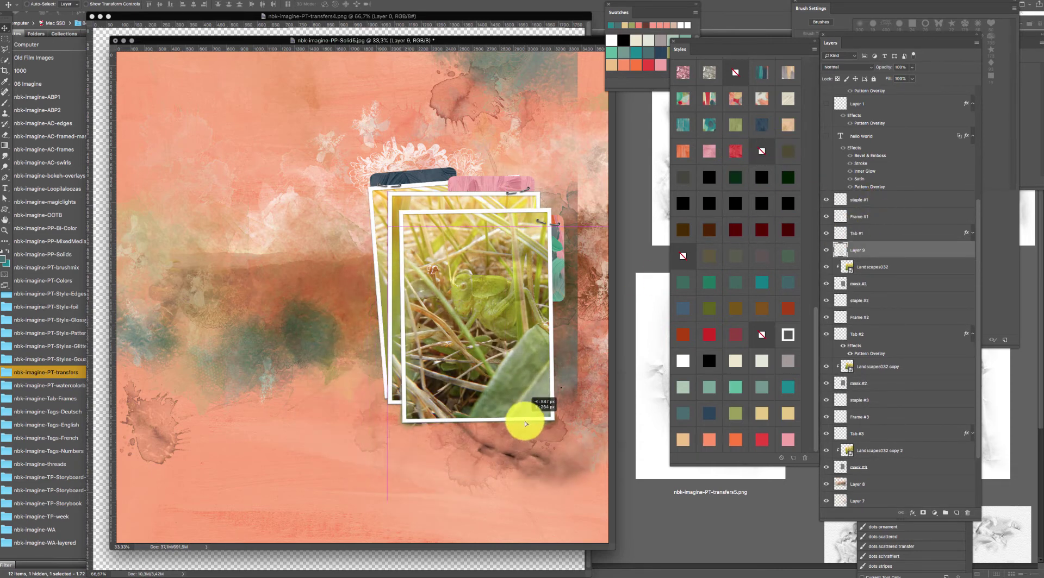
left_click(859, 69)
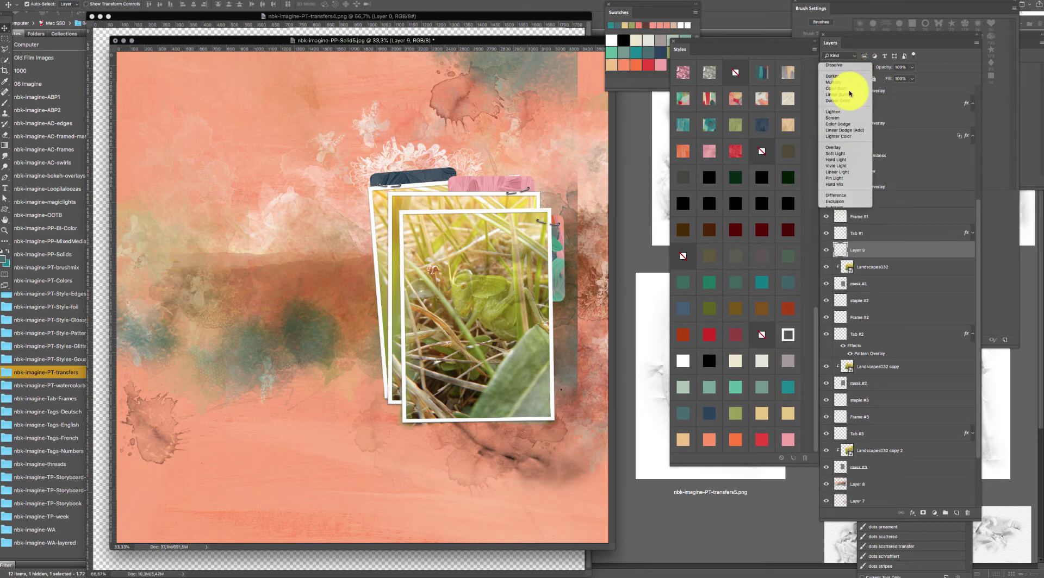
left_click(849, 92)
left_click(852, 65)
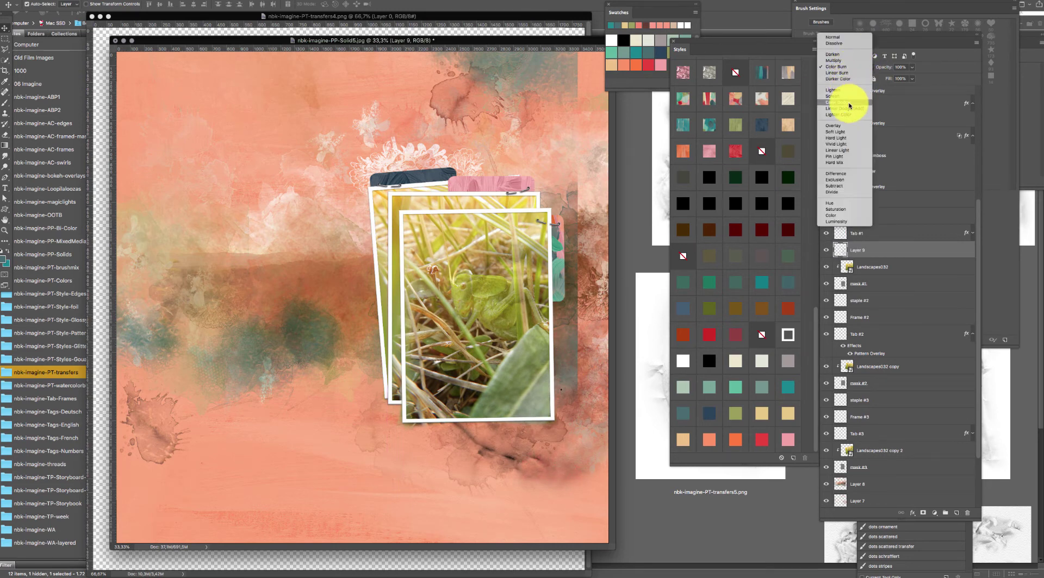
left_click(849, 104)
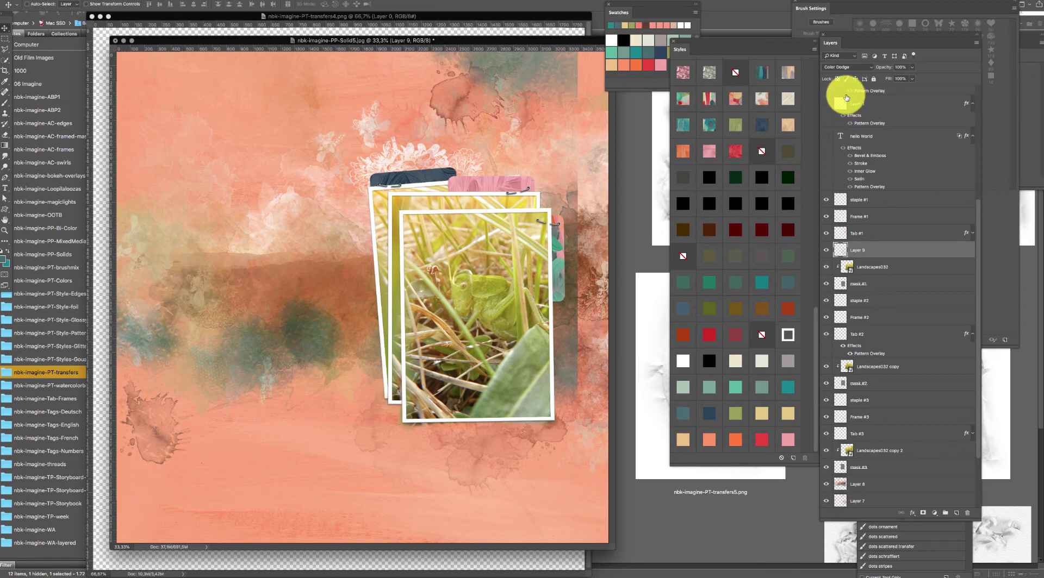
left_click(856, 69)
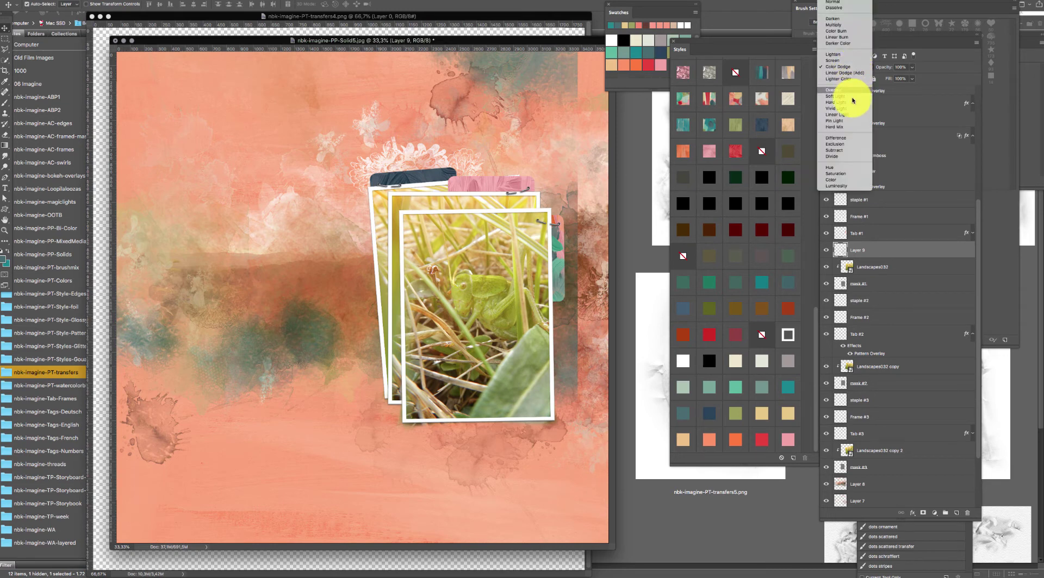
left_click(849, 139)
left_click(852, 68)
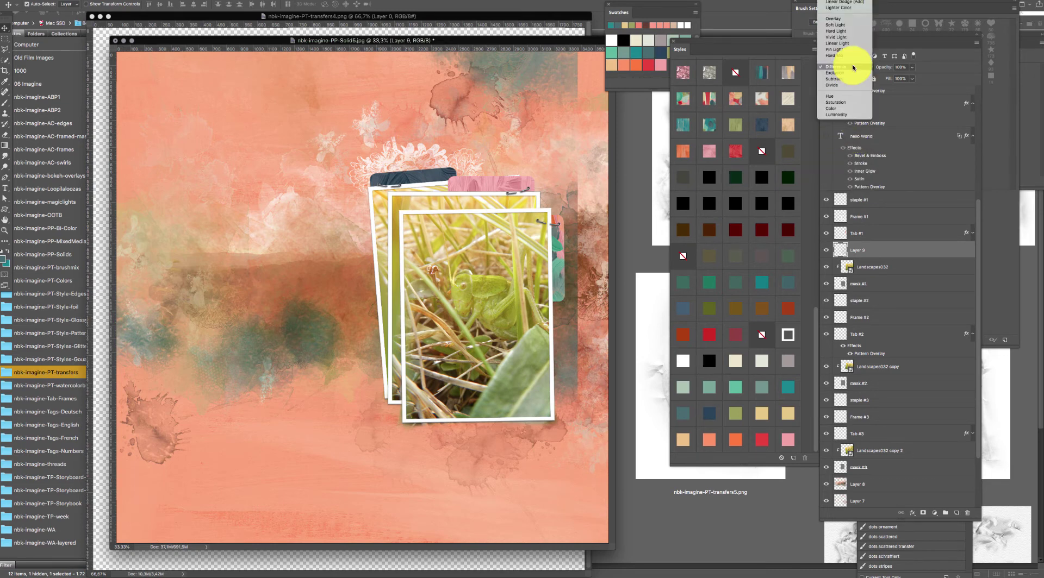
left_click(854, 50)
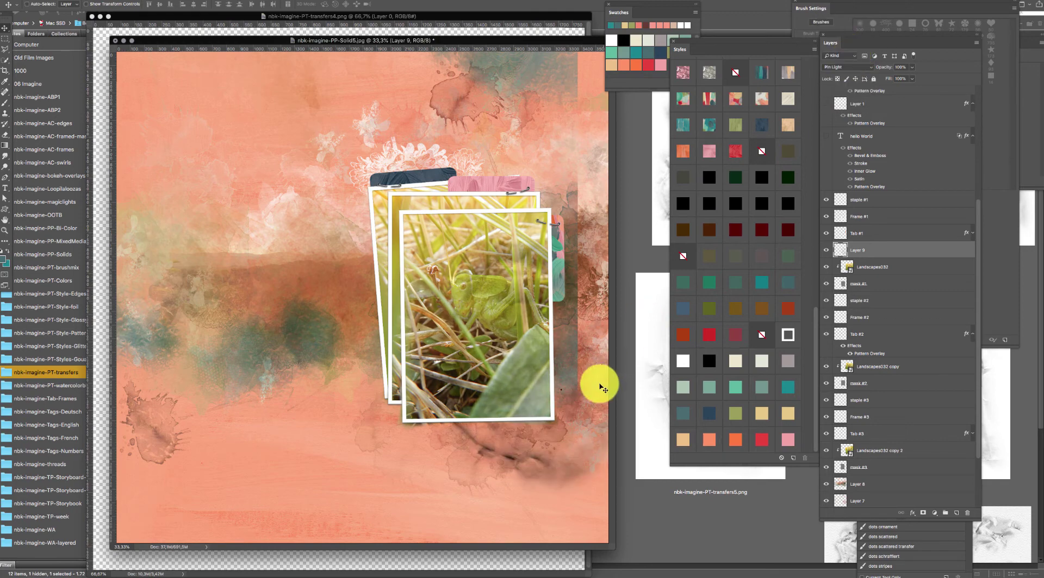
- Reposition the transfer texture so it sits below and left of the frames' lower-left corner
mouse_move(542, 423)
left_mouse_down()
mouse_move(531, 424)
mouse_move(505, 368)
mouse_move(480, 392)
mouse_move(475, 450)
mouse_move(520, 469)
mouse_move(592, 443)
mouse_move(569, 454)
mouse_move(573, 249)
mouse_move(499, 459)
mouse_move(275, 452)
mouse_move(413, 492)
mouse_move(354, 494)
mouse_move(406, 497)
mouse_move(369, 504)
left_mouse_up()
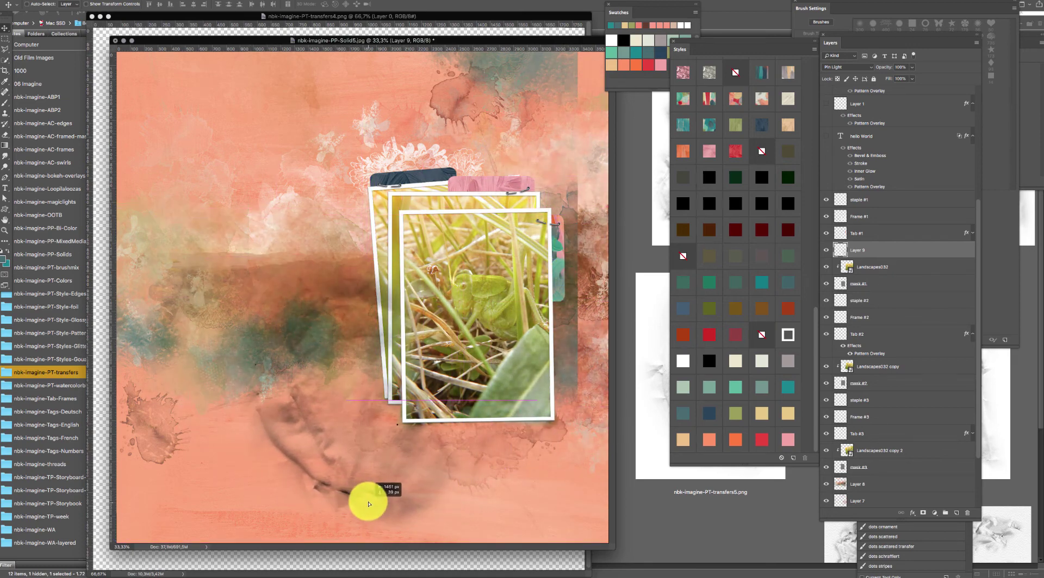
mouse_move(447, 429)
left_mouse_down()
mouse_move(401, 483)
mouse_move(415, 462)
left_mouse_up()
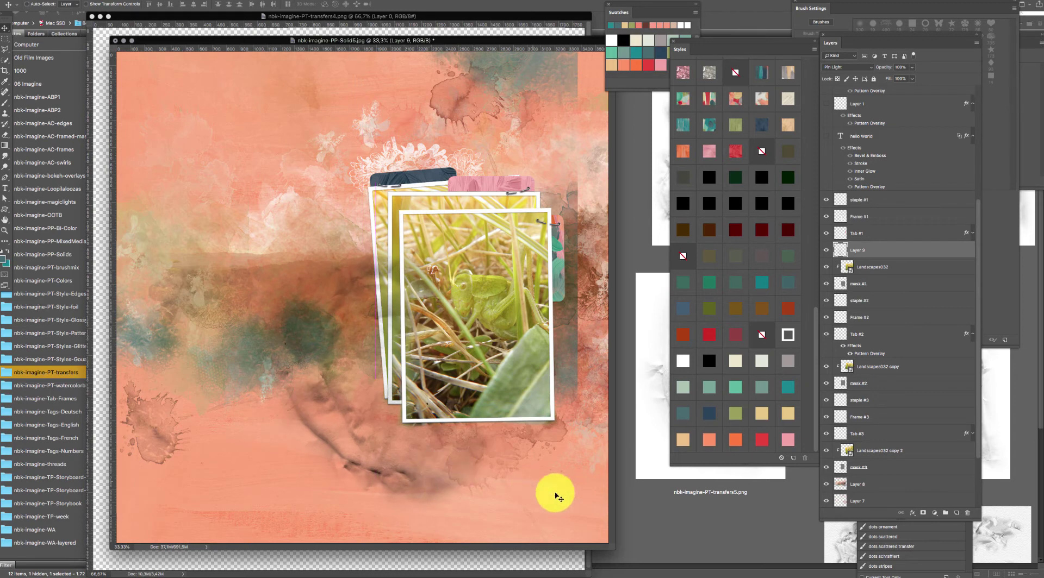
- Switch to Adobe Bridge, look through the remaining transfers, and load nbk-imagine-styles-Gouache.asl from the nbk-imagine-PT-Styles-Gouache folder into Photoshop
left_click(647, 547)
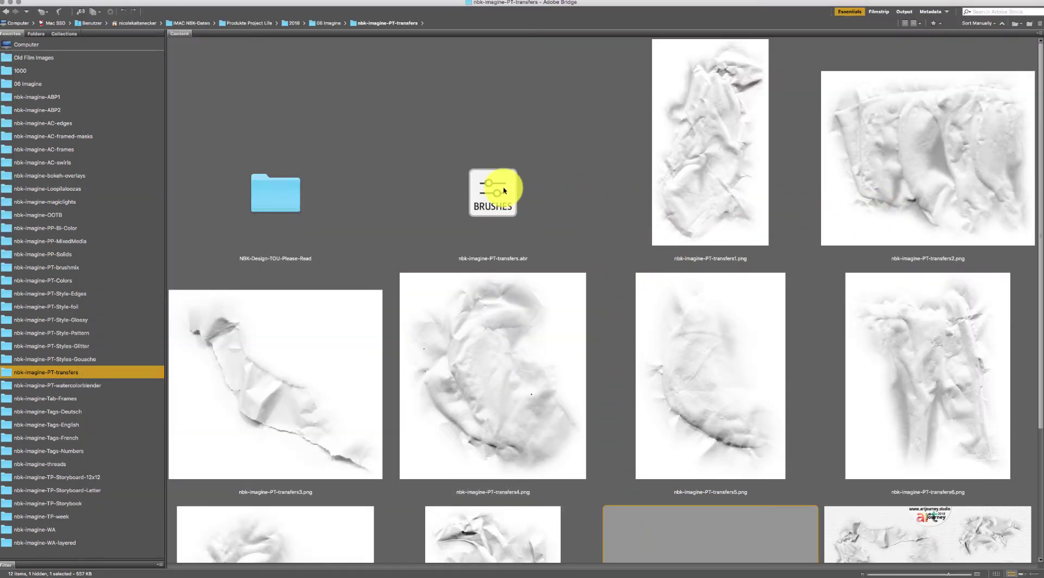
scroll(1028, 77, "down", 5)
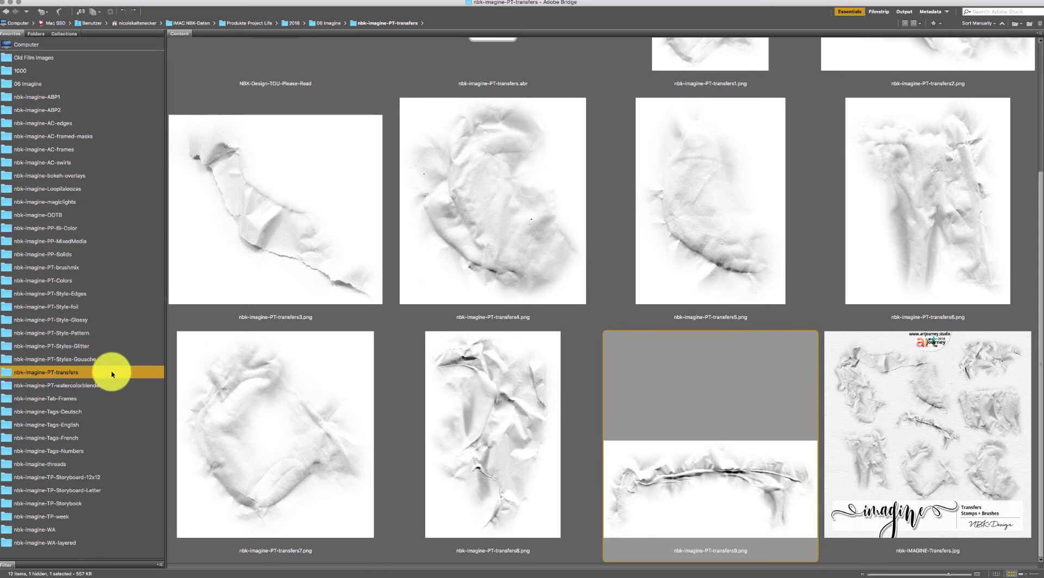
left_click(87, 357)
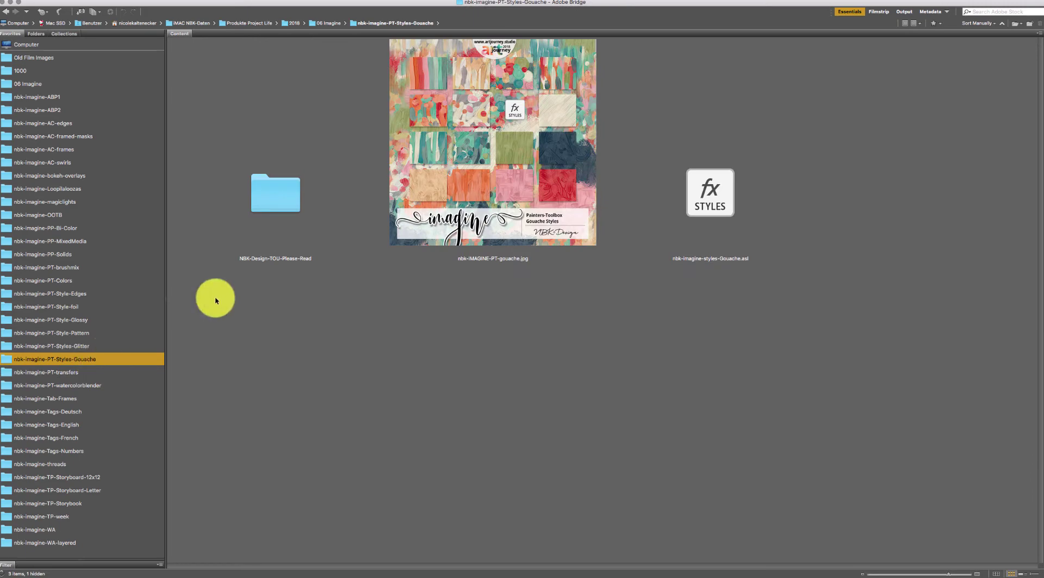
double_click(712, 192)
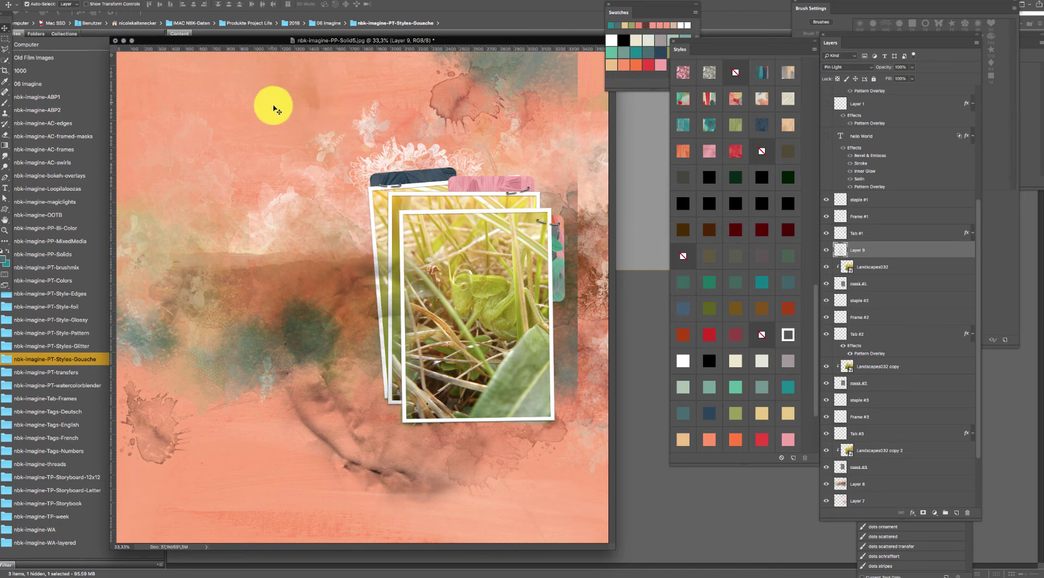
- Delete the visible frame, tab, photo, transfer and painted artwork layers to clear the coral paper, and slightly enlarge the document window
mouse_move(274, 107)
left_mouse_down()
mouse_move(351, 533)
mouse_move(302, 235)
left_mouse_up()
left_click_drag(305, 334, 305, 302)
left_click_drag(242, 62, 319, 470)
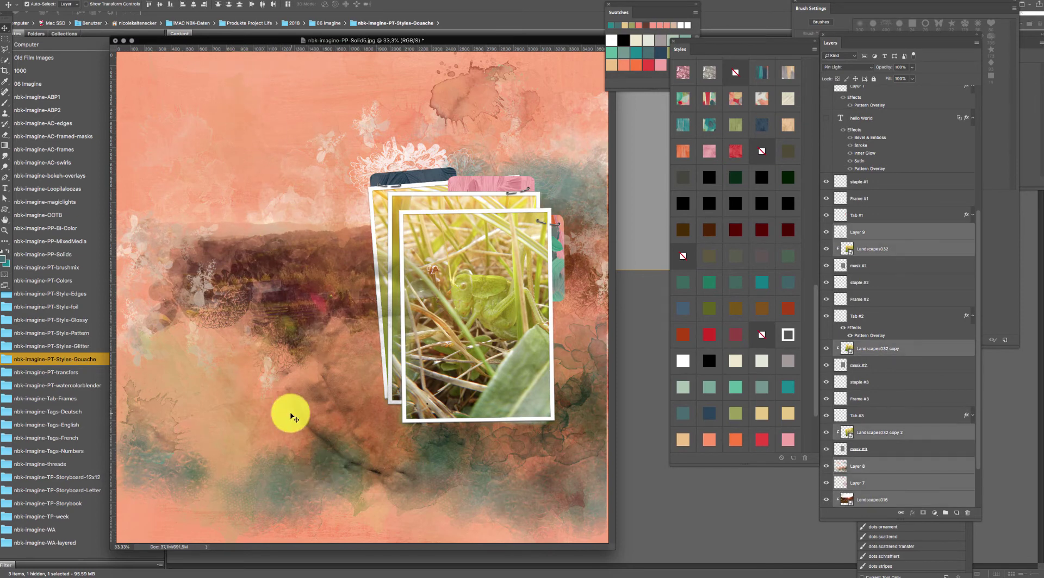
key("Delete")
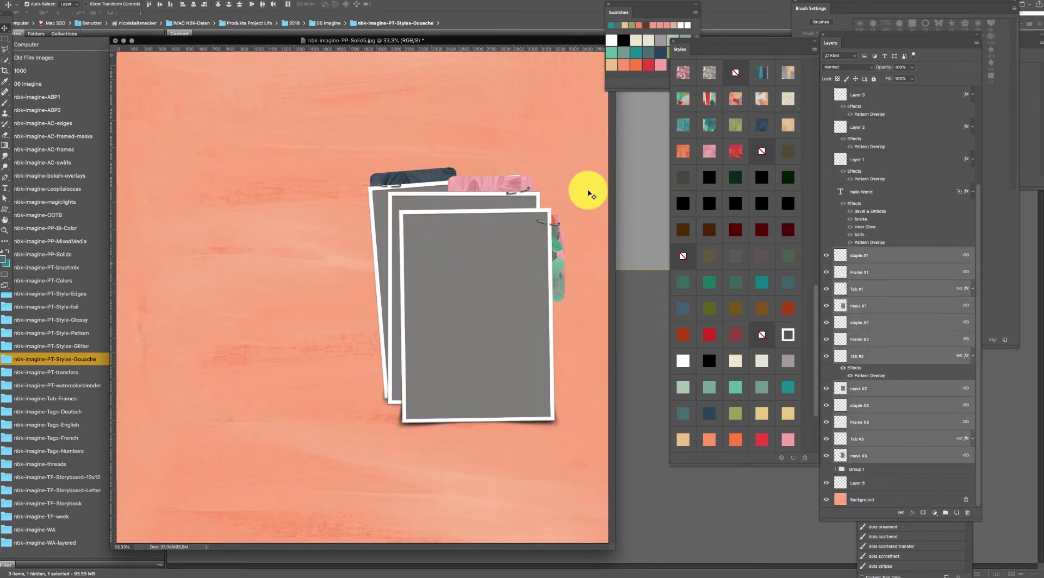
key("Delete")
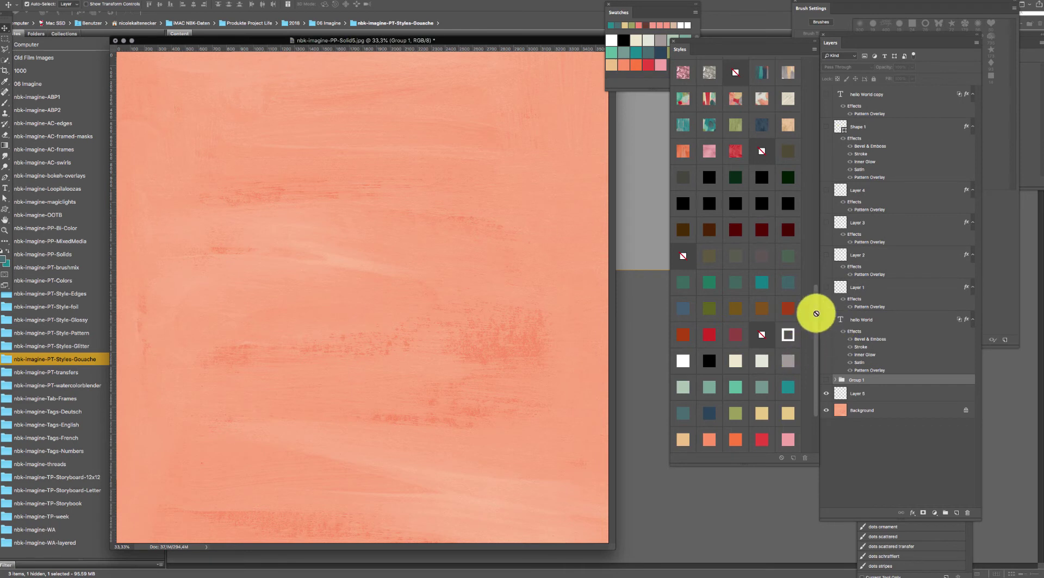
left_click_drag(612, 551, 629, 556)
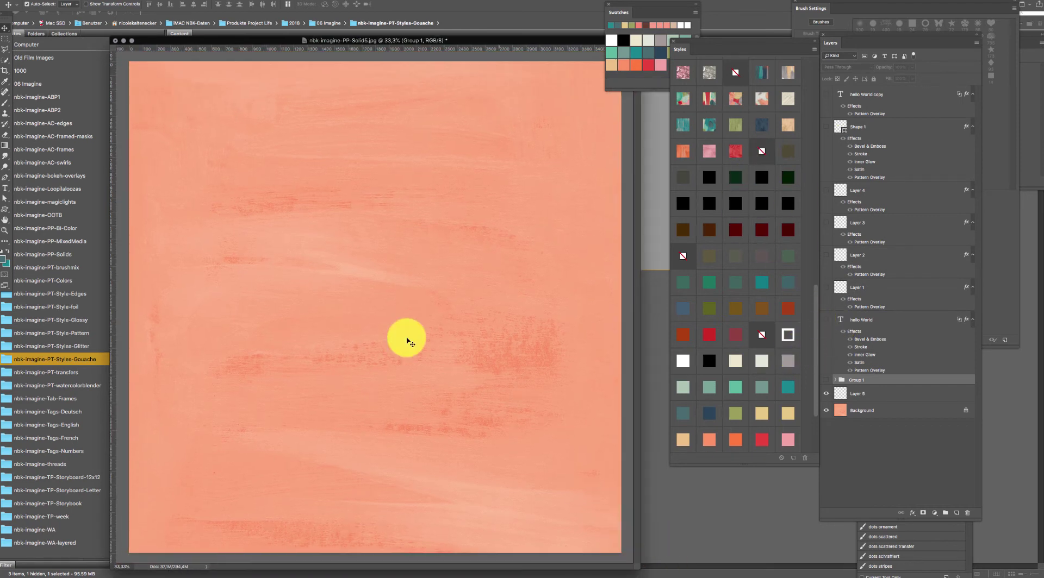
- Add a new layer and paint a teal patch on the paper's left side with the nbk-imagine-flowerblender8 brush
key("super+shift+n")
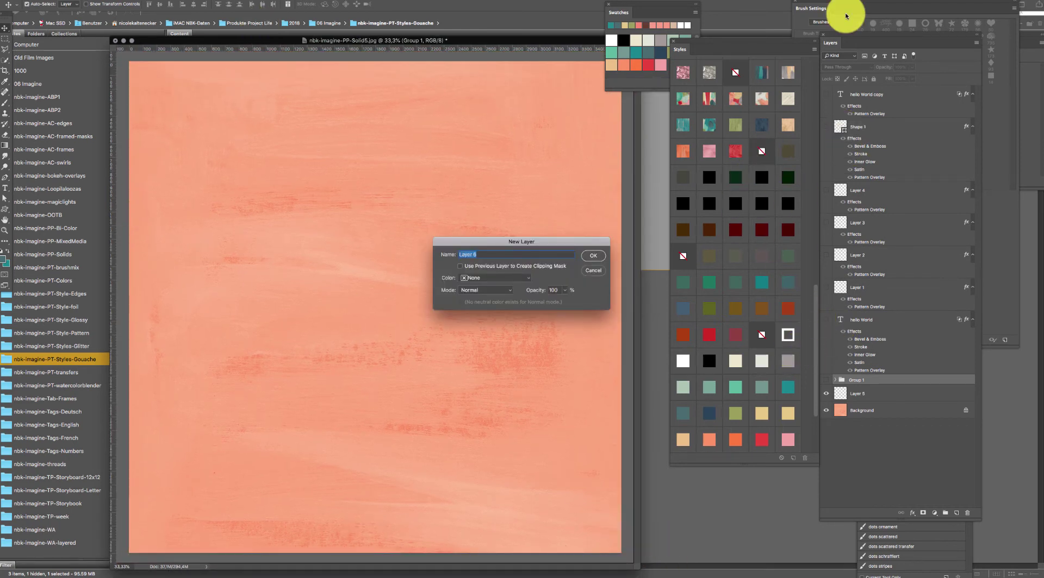
key("Return")
left_click(5, 103)
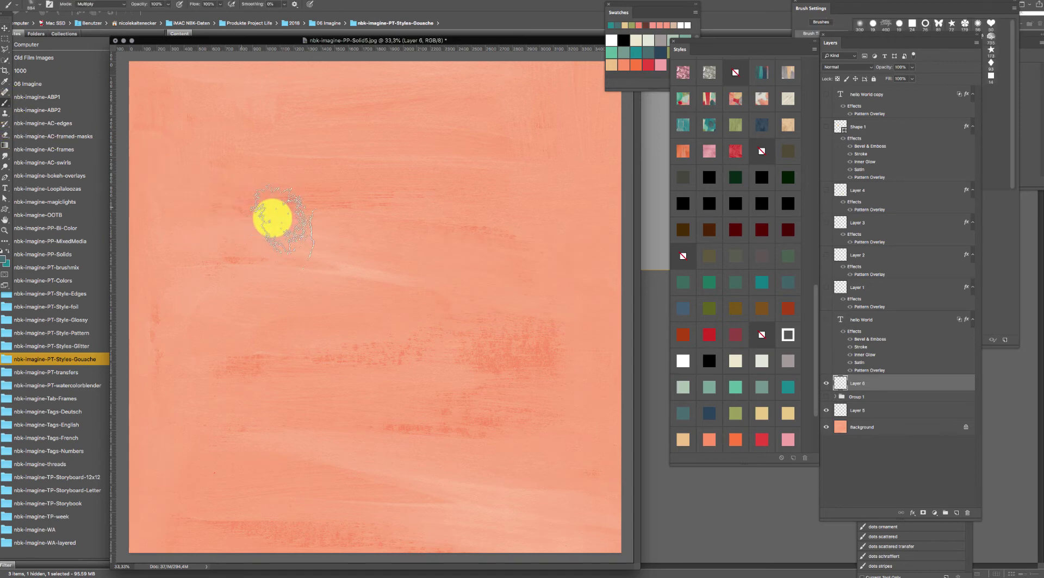
right_click(285, 224)
left_click(482, 357)
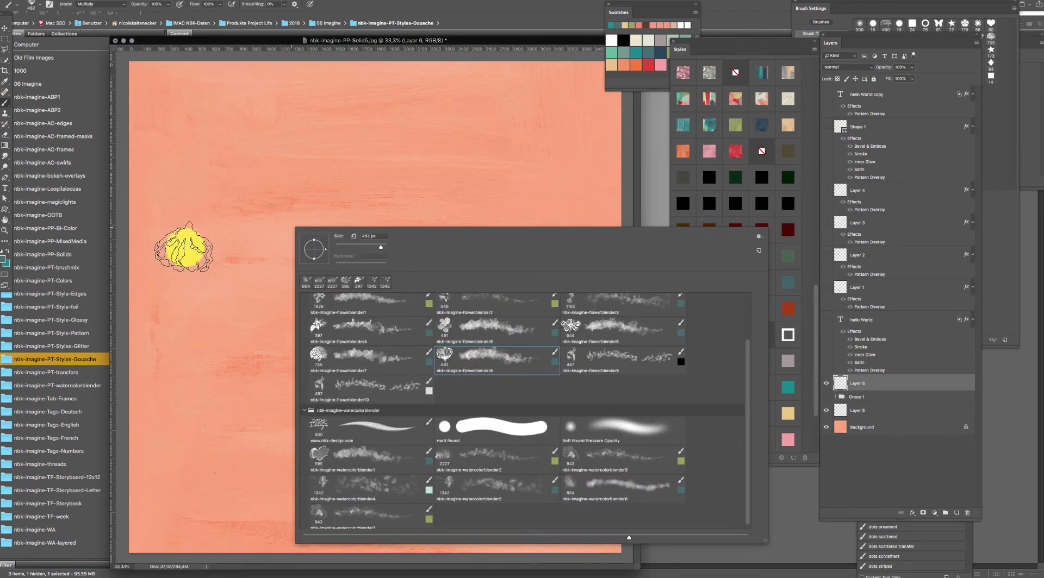
mouse_move(182, 245)
left_mouse_down()
mouse_move(159, 296)
mouse_move(205, 262)
mouse_move(268, 274)
mouse_move(259, 287)
mouse_move(172, 205)
mouse_move(132, 269)
mouse_move(211, 354)
mouse_move(252, 367)
mouse_move(142, 373)
mouse_move(265, 303)
left_mouse_up()
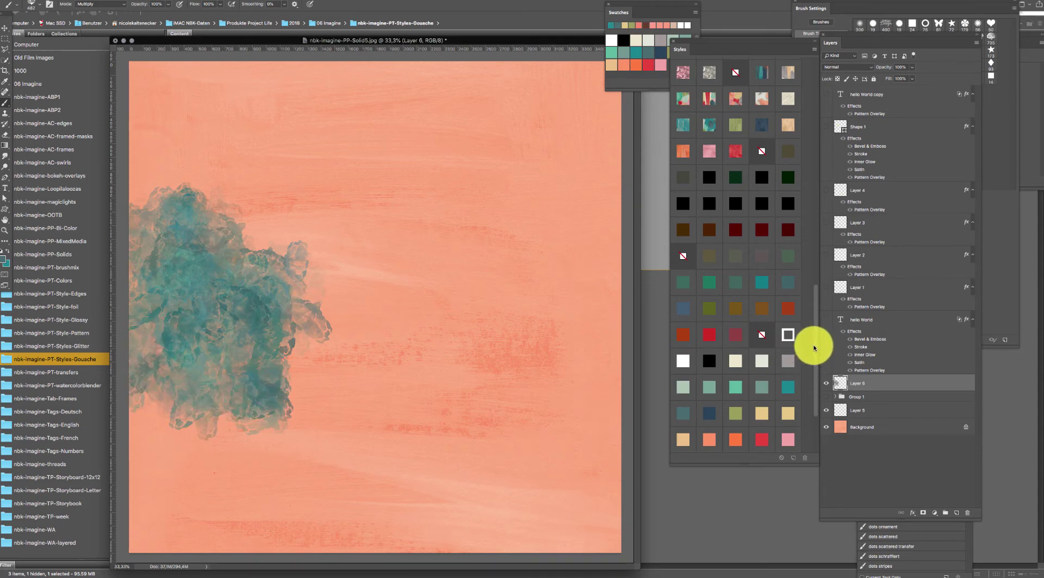
- Apply the multicolor striped gouache style to the painted patch and extend it rightward with more brush strokes
left_click_drag(814, 348, 810, 275)
left_click(763, 286)
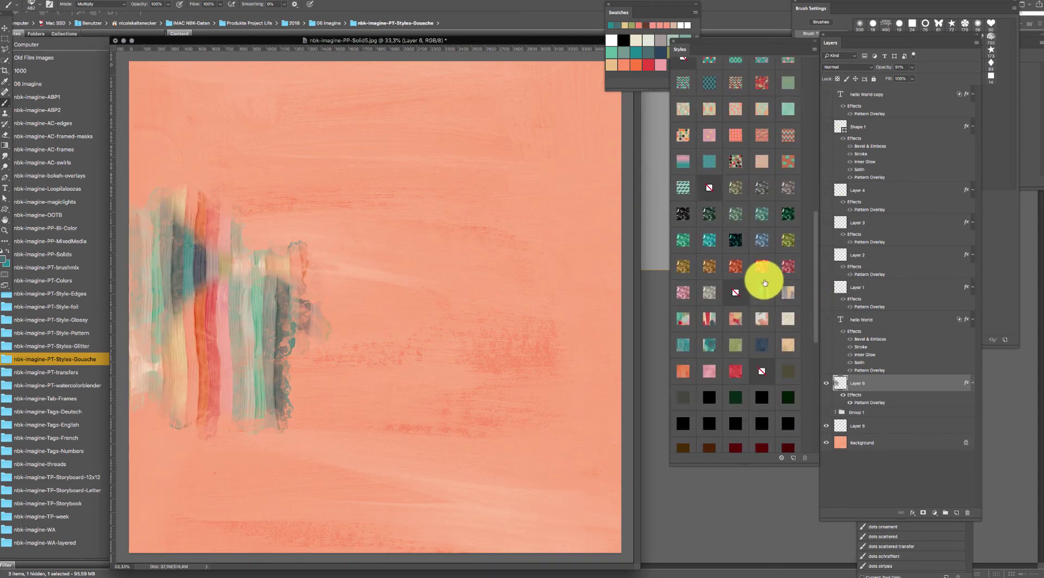
mouse_move(289, 350)
left_mouse_down()
mouse_move(283, 260)
mouse_move(229, 274)
mouse_move(310, 282)
mouse_move(333, 303)
mouse_move(260, 291)
left_mouse_up()
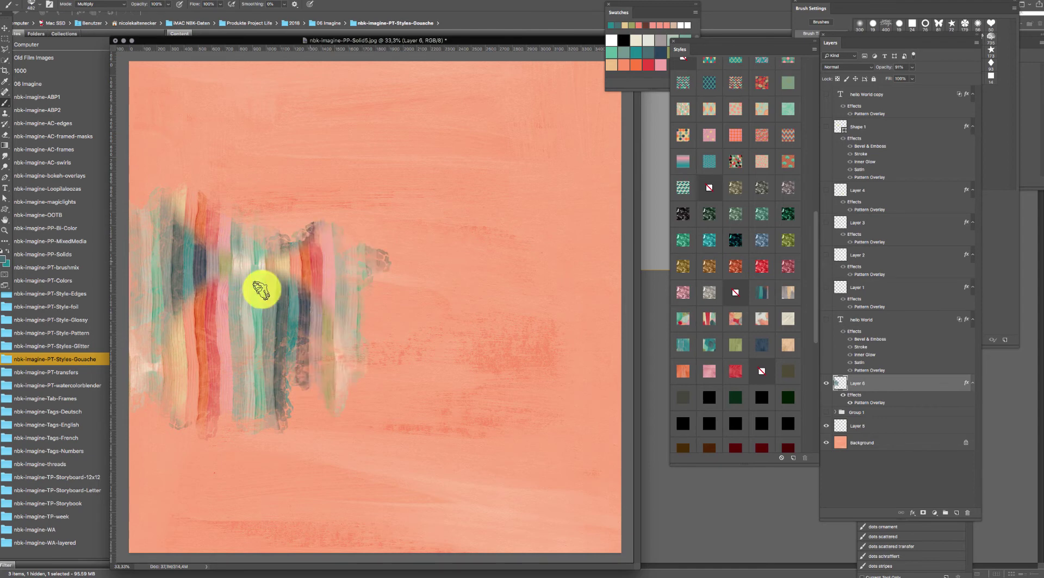
- On a new layer, paint an arched patch overlapping the striped gouache and give it a brown glitter style
key("super+shift+n")
key("Return")
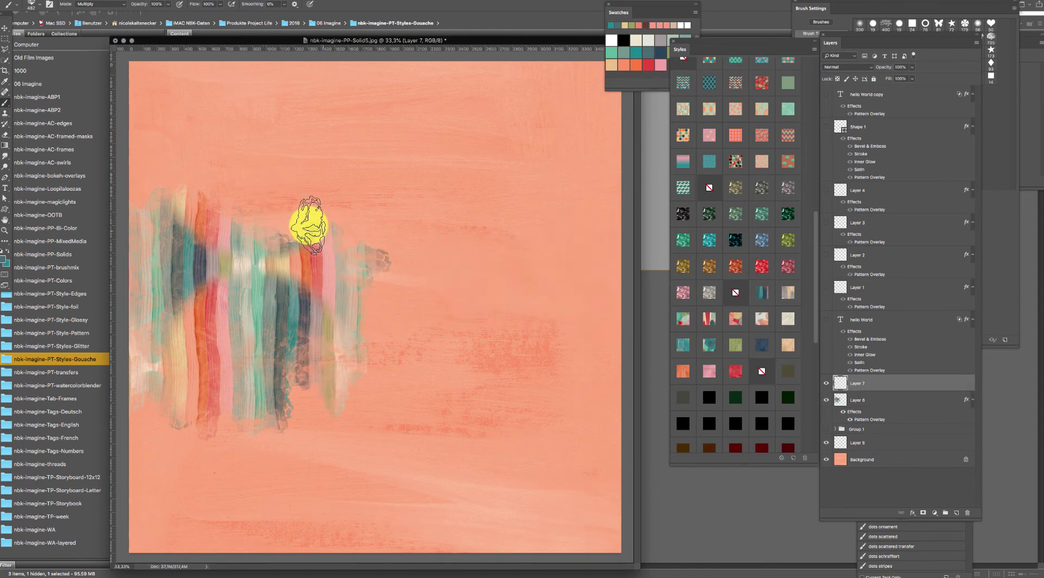
mouse_move(310, 226)
left_mouse_down()
mouse_move(274, 263)
mouse_move(355, 306)
mouse_move(377, 359)
mouse_move(462, 323)
left_mouse_up()
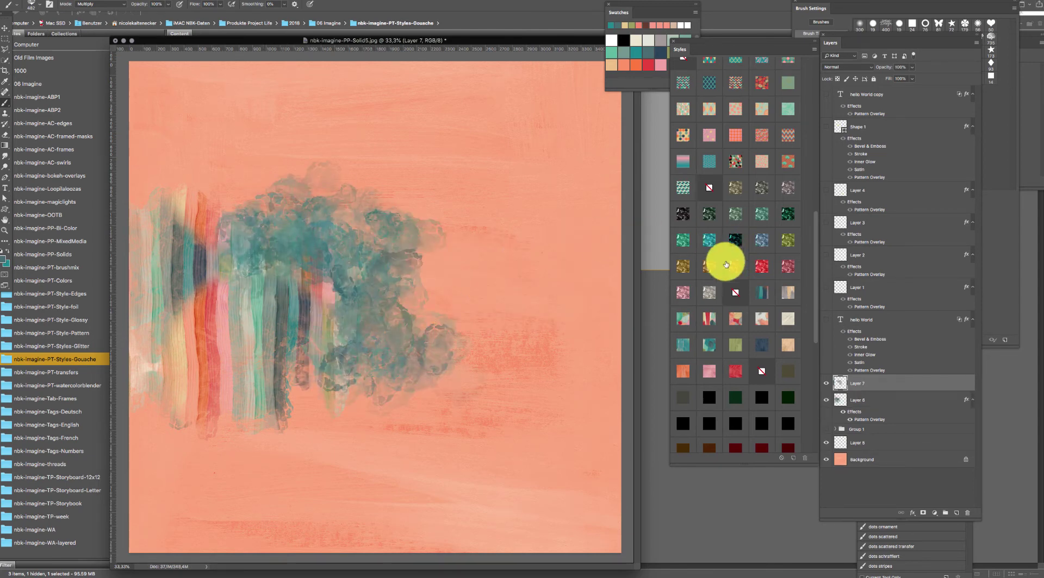
left_click(726, 265)
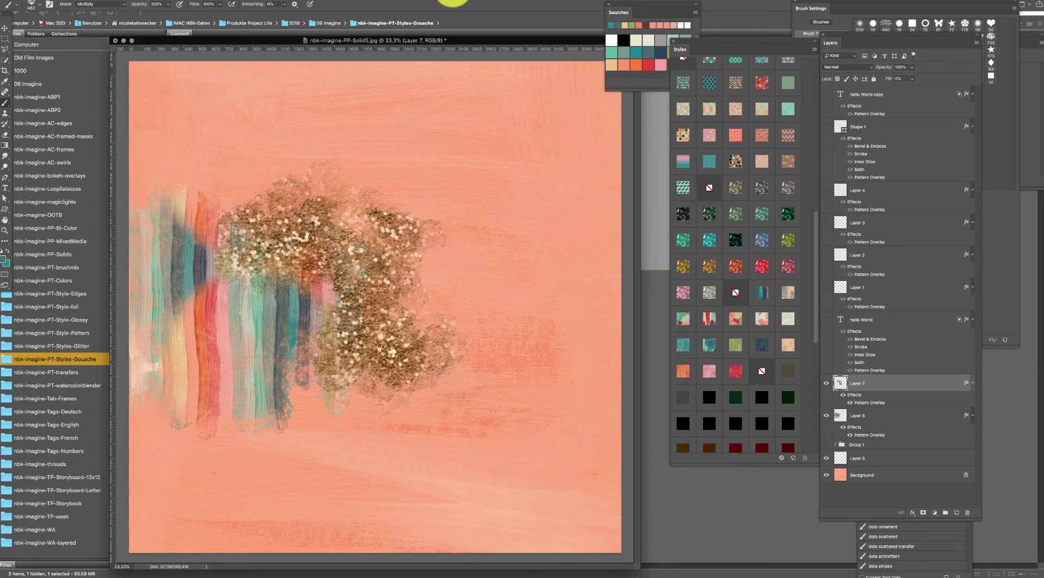
- Add a new layer and paint around the glitter patch with the nbk-imagine-flowerblender4 brush, using the green gouache style
key("super+shift+n")
key("Return")
right_click(473, 289)
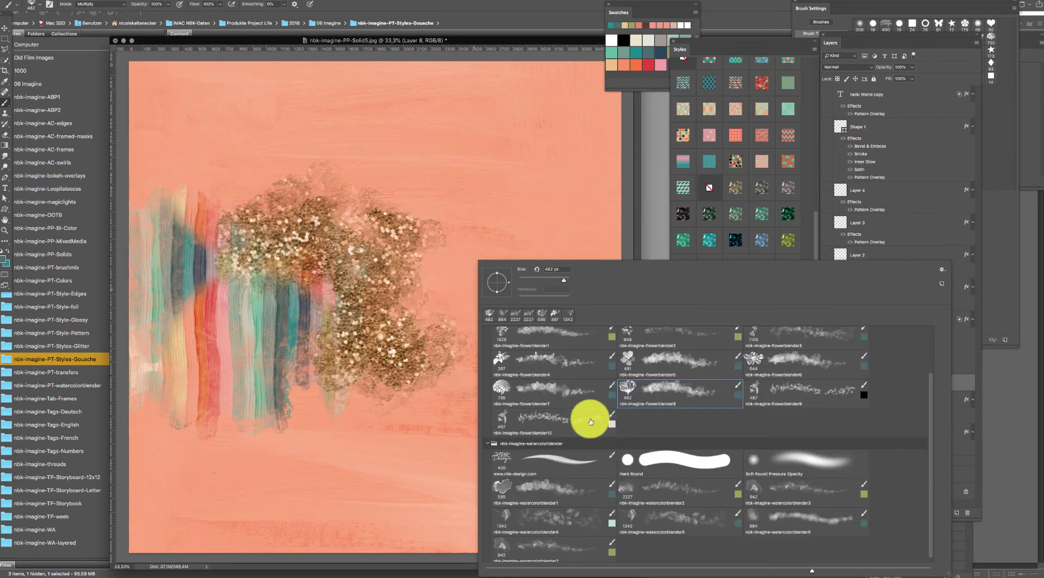
double_click(517, 361)
left_click(708, 328)
mouse_move(387, 241)
left_mouse_down()
mouse_move(439, 249)
mouse_move(436, 222)
mouse_move(396, 183)
mouse_move(332, 197)
mouse_move(355, 203)
mouse_move(393, 161)
mouse_move(357, 227)
mouse_move(368, 202)
mouse_move(322, 186)
mouse_move(276, 142)
mouse_move(271, 197)
mouse_move(291, 169)
mouse_move(268, 198)
mouse_move(273, 176)
mouse_move(355, 368)
mouse_move(339, 435)
mouse_move(322, 381)
mouse_move(310, 388)
mouse_move(320, 362)
mouse_move(291, 397)
mouse_move(354, 418)
mouse_move(372, 376)
mouse_move(374, 400)
mouse_move(357, 454)
mouse_move(307, 420)
mouse_move(264, 418)
left_mouse_up()
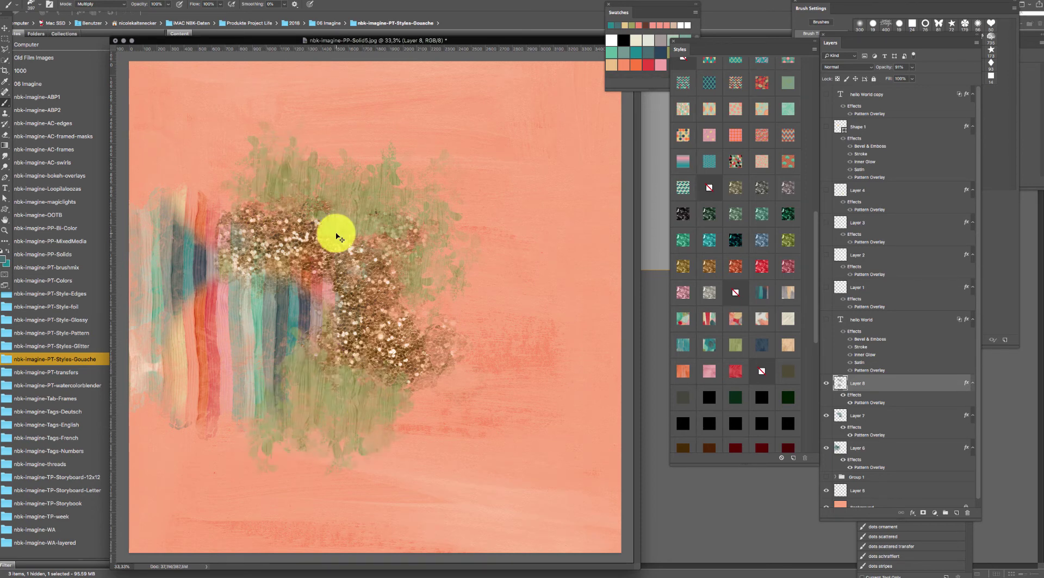
- On a new layer, paint the paper's right side with the nbk-imagine-watercolorblender2 brush and apply a multicolor dabbed gouache style
key("super+shift+n")
key("Return")
right_click(492, 347)
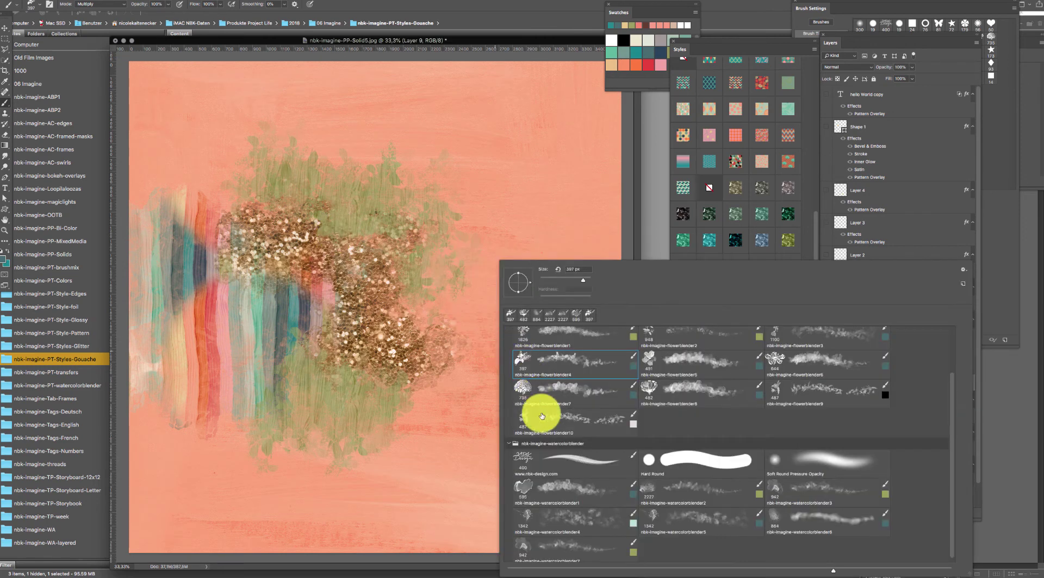
left_click(668, 486)
mouse_move(459, 228)
left_mouse_down()
mouse_move(477, 325)
mouse_move(437, 347)
mouse_move(485, 276)
mouse_move(544, 257)
mouse_move(579, 293)
mouse_move(594, 290)
mouse_move(606, 216)
mouse_move(592, 295)
mouse_move(543, 243)
mouse_move(545, 194)
left_mouse_up()
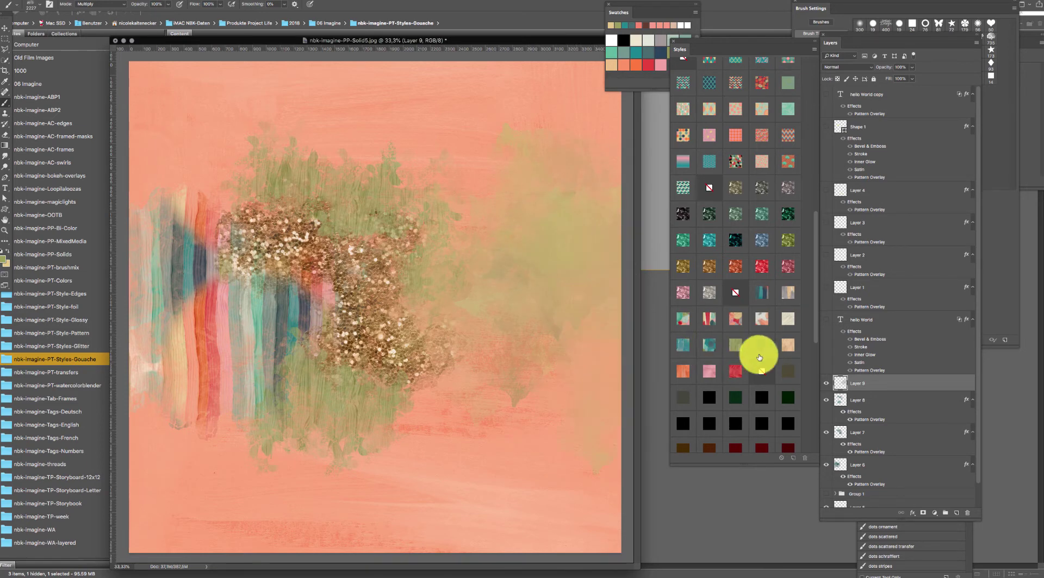
left_click(708, 342)
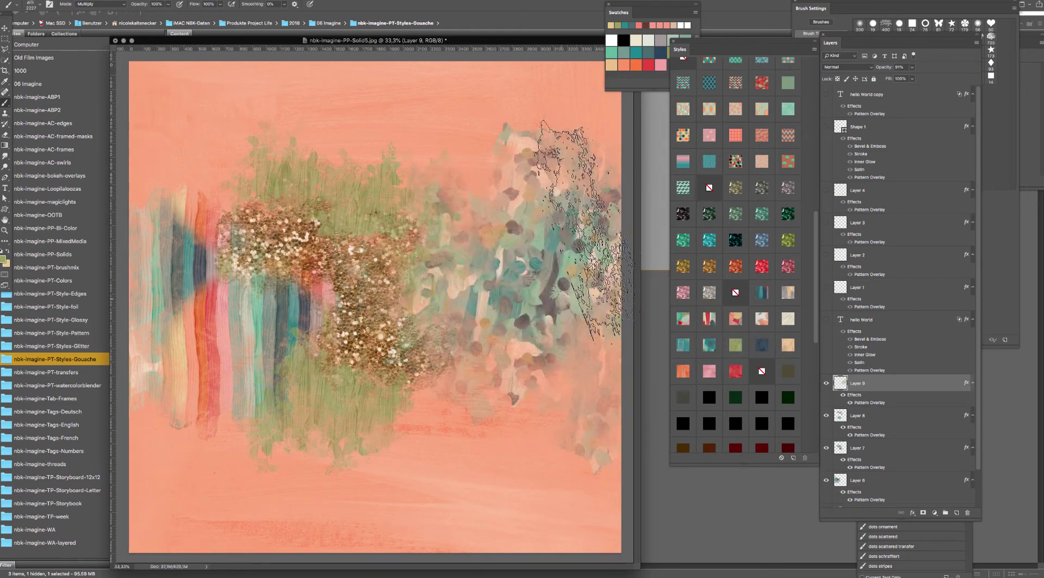
- Add an empty layer, return to the right-side painted layer below it, and change its style to orange gouache
key("super+shift+n")
key("Return")
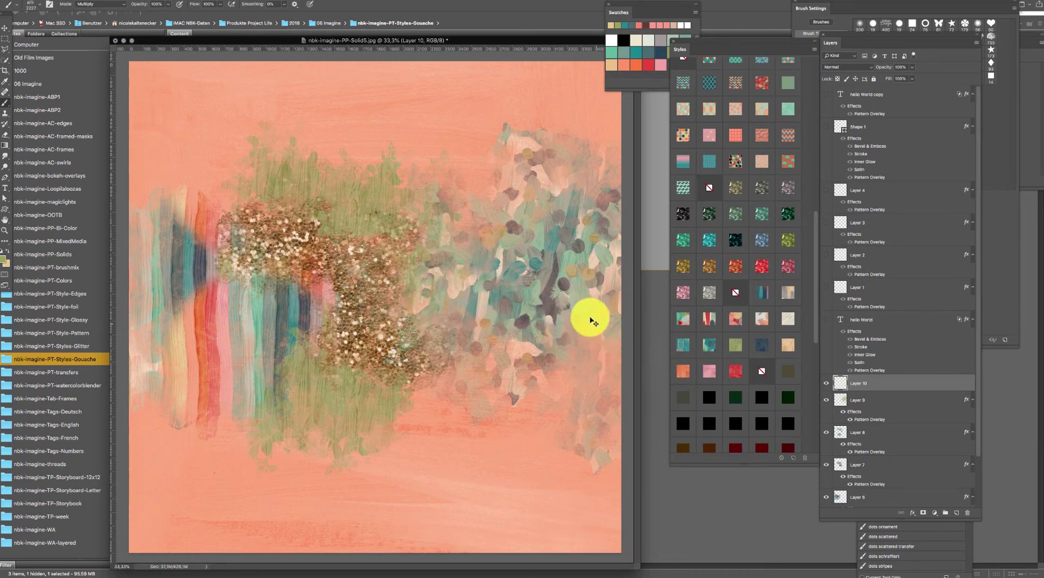
key("alt+bracketleft")
left_click(685, 372)
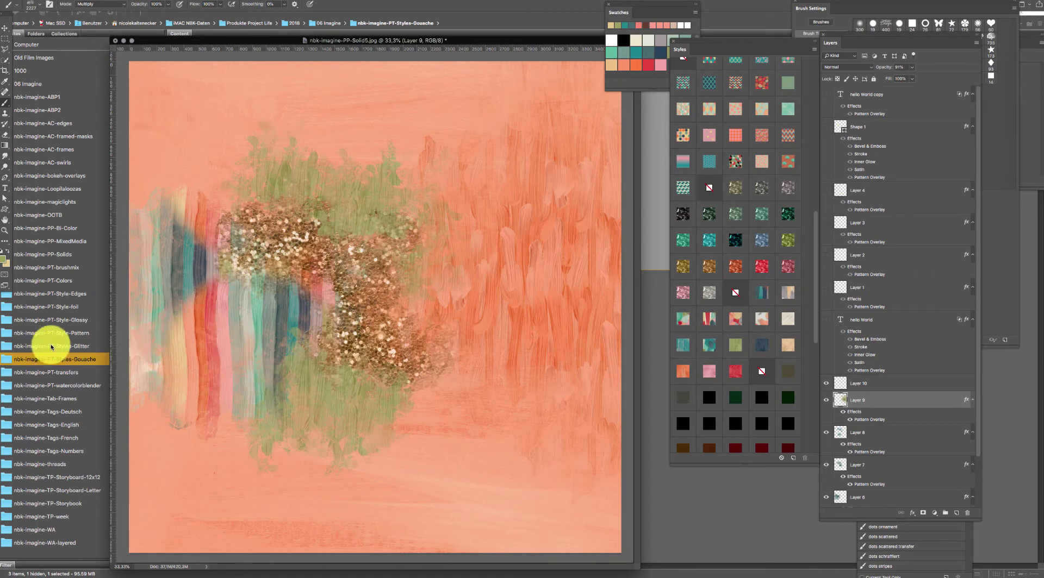
- Browse the glitter styles and mixed-media papers in Bridge, open nbk-imagine-PP-Mix3.jpg in Photoshop, and reposition its window
left_click(70, 348)
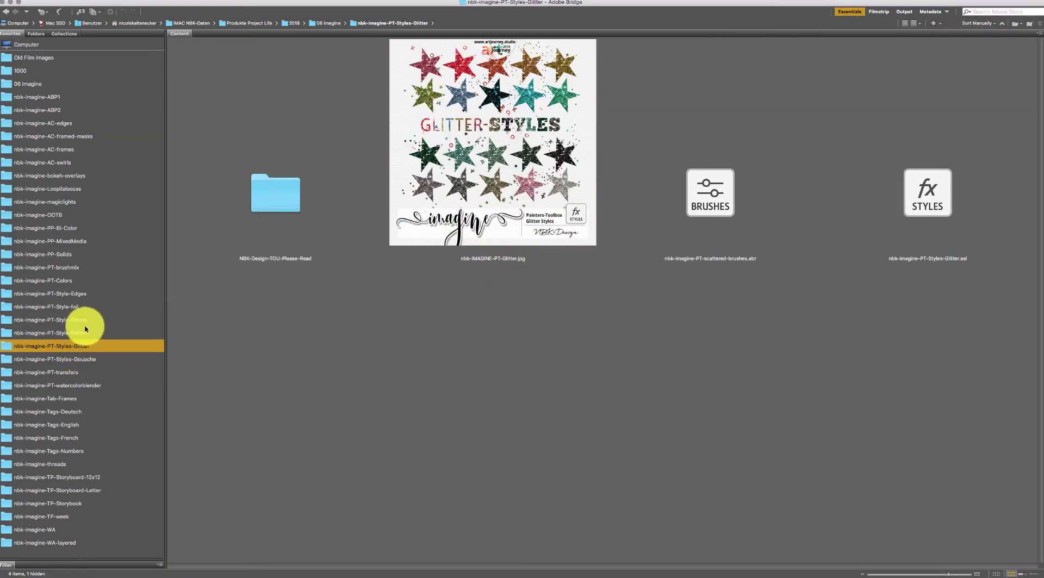
left_click(66, 241)
right_click(292, 359)
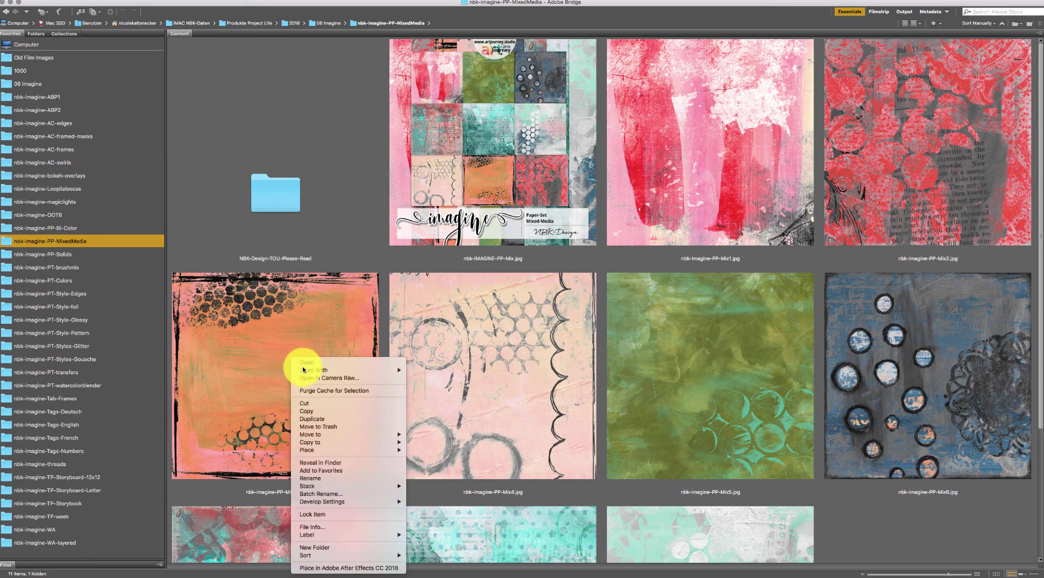
mouse_move(336, 372)
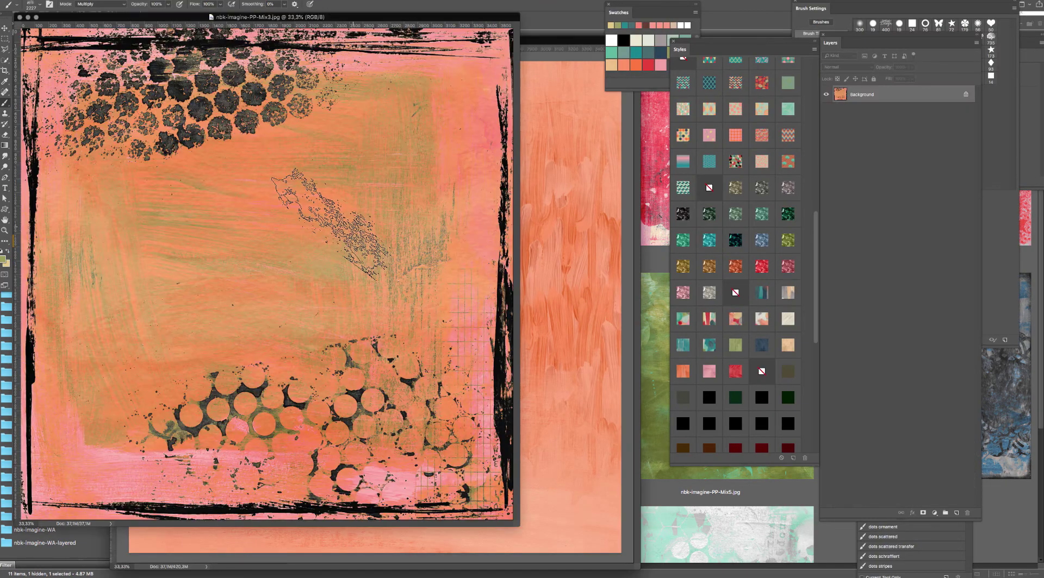
left_click_drag(415, 16, 506, 76)
- Paint across the middle of the Mix3 paper on a new layer, trying the orange gouache style before applying the green one
key("super+shift+n")
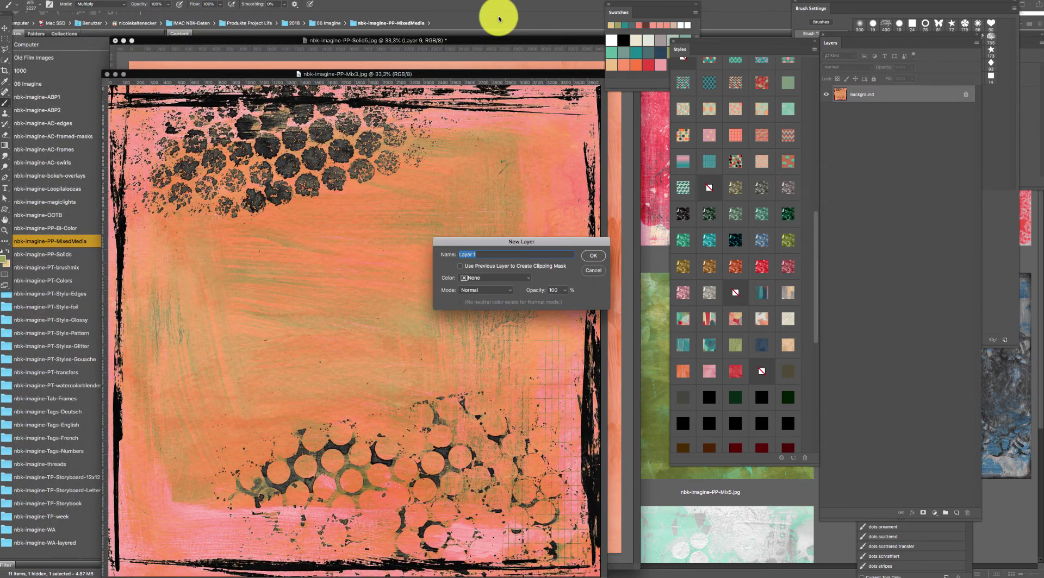
key("Return")
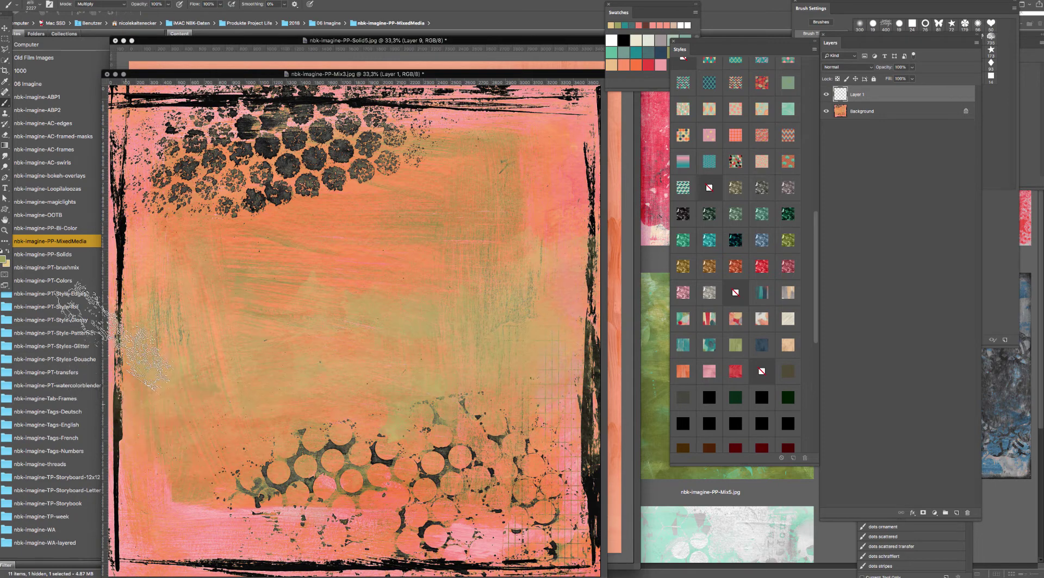
left_click(683, 371)
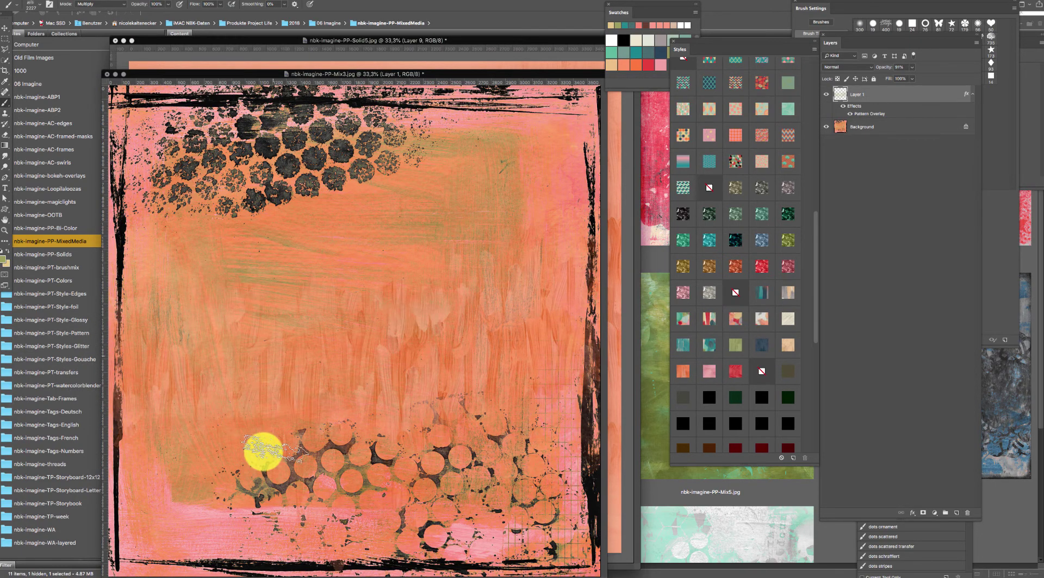
left_click(739, 340)
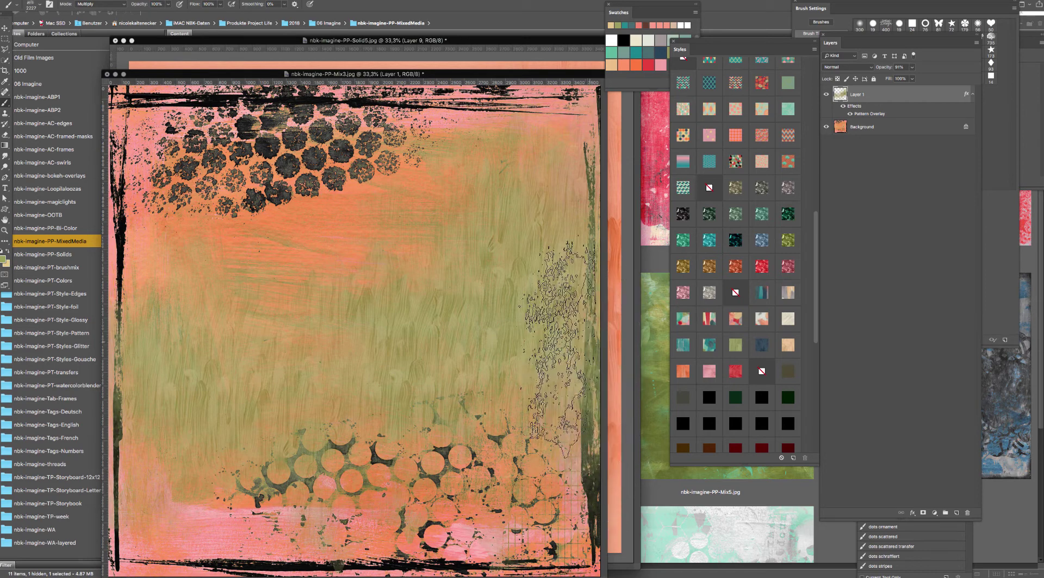
- On a new layer, paint over the circle pattern along the Mix3 paper's upper edge and apply the beige striped gouache style
key("super+shift+n")
key("Return")
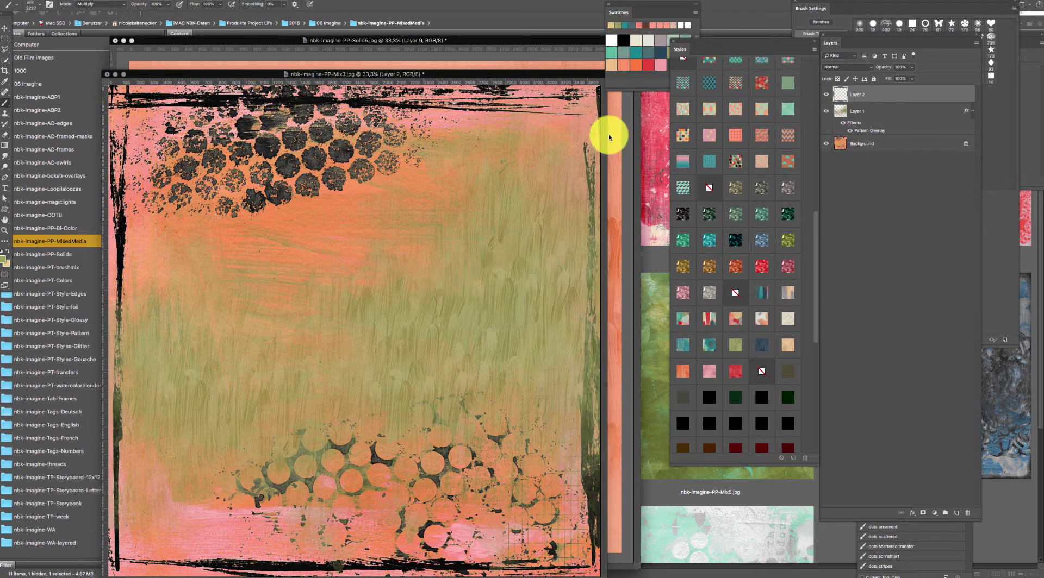
mouse_move(356, 166)
left_mouse_down()
mouse_move(303, 163)
mouse_move(284, 125)
mouse_move(412, 82)
mouse_move(352, 60)
mouse_move(286, 65)
mouse_move(326, 55)
left_mouse_up()
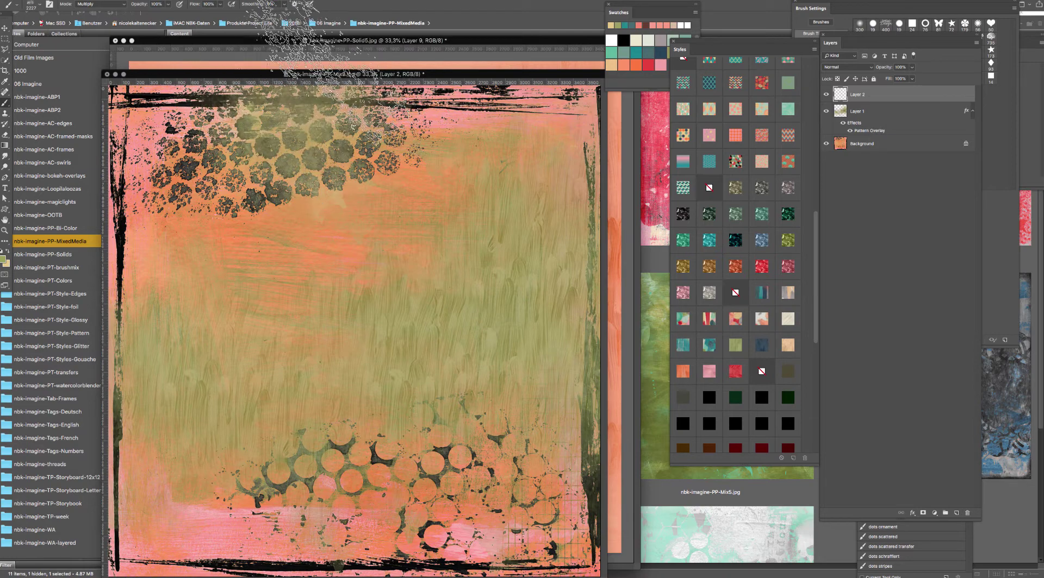
right_click(633, 190)
left_click(791, 291)
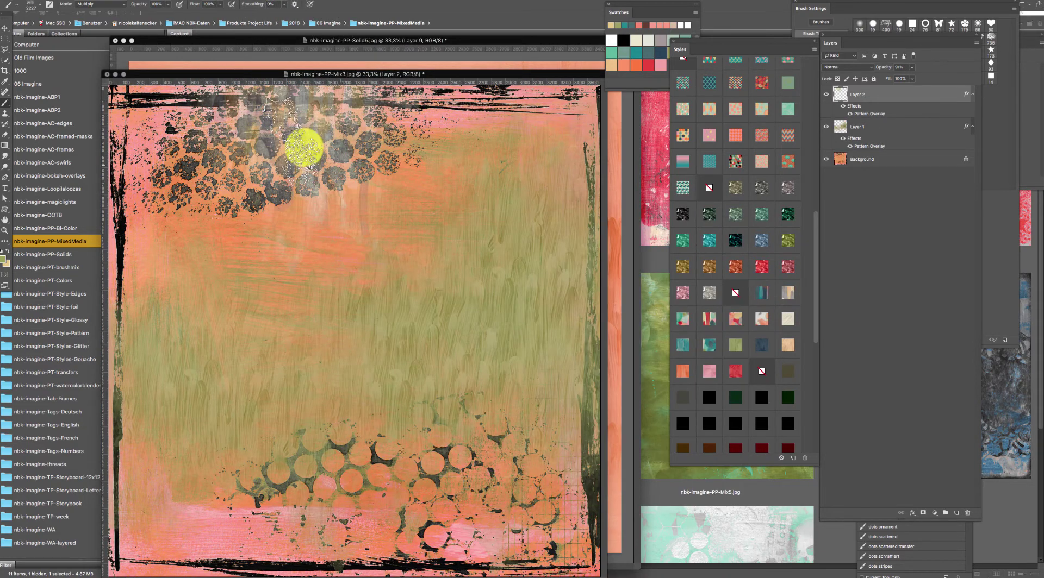
mouse_move(303, 145)
left_mouse_down()
mouse_move(361, 140)
mouse_move(407, 230)
left_mouse_up()
- On a new layer, paint the right side with nbk-imagine-watercolorblender5, trying the teal dabbed gouache style before applying green glitter
right_click(408, 231)
left_click(604, 455)
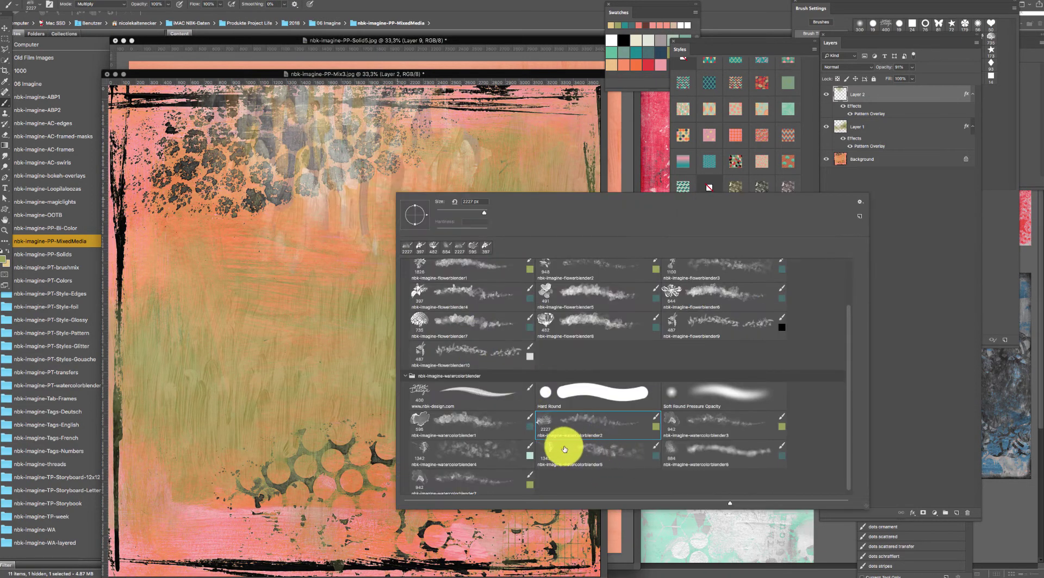
key("Return")
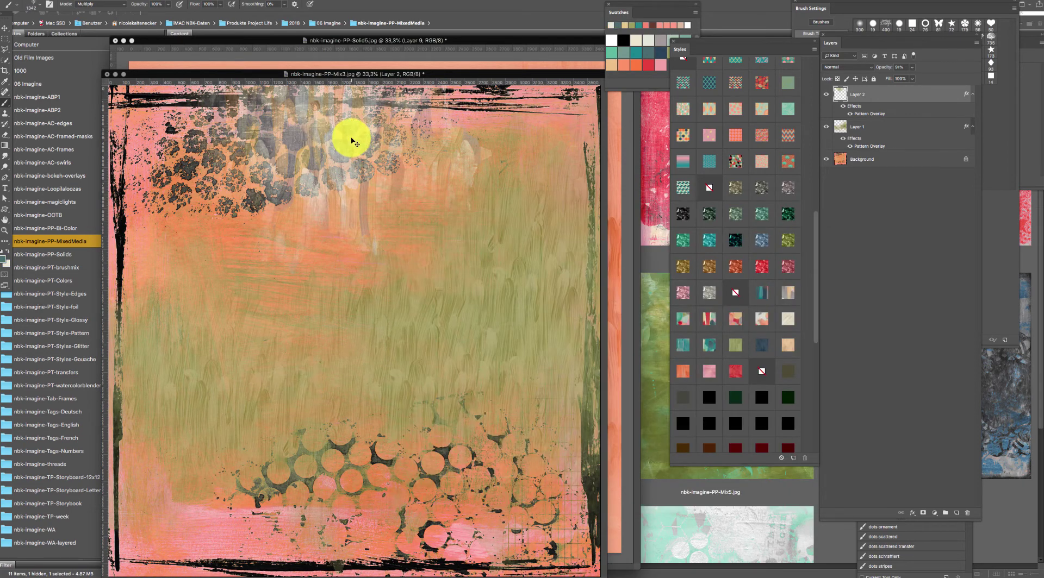
key("super+shift+n")
key("Return")
mouse_move(472, 274)
left_mouse_down()
mouse_move(519, 340)
mouse_move(606, 175)
mouse_move(604, 421)
mouse_move(631, 375)
left_mouse_up()
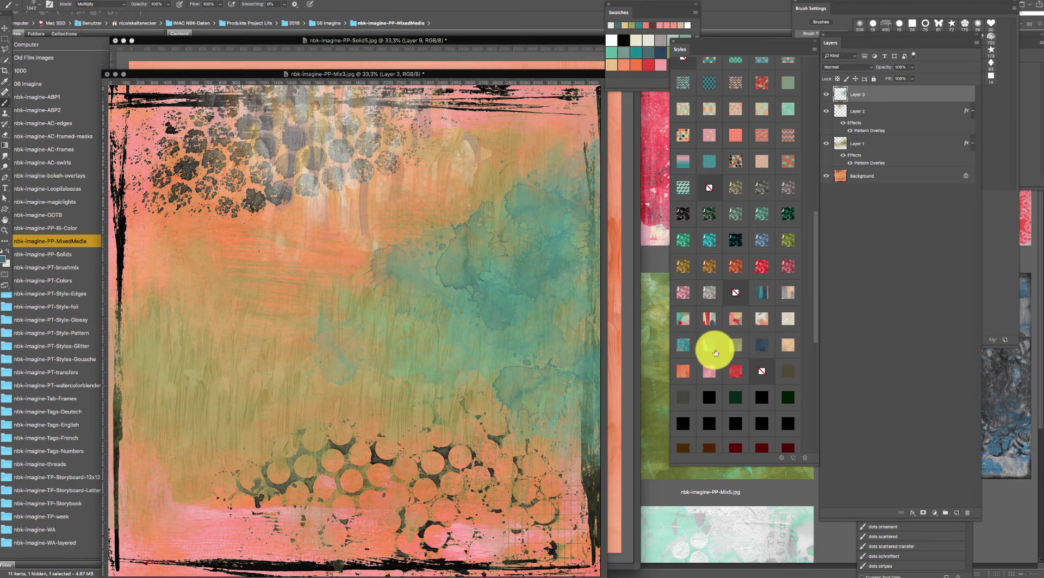
left_click(715, 353)
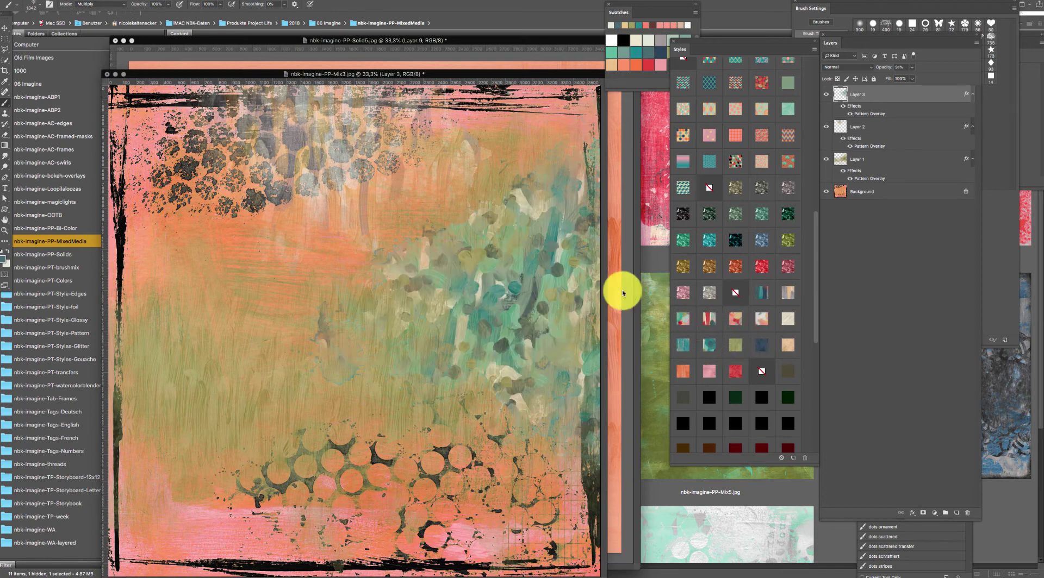
left_click(735, 265)
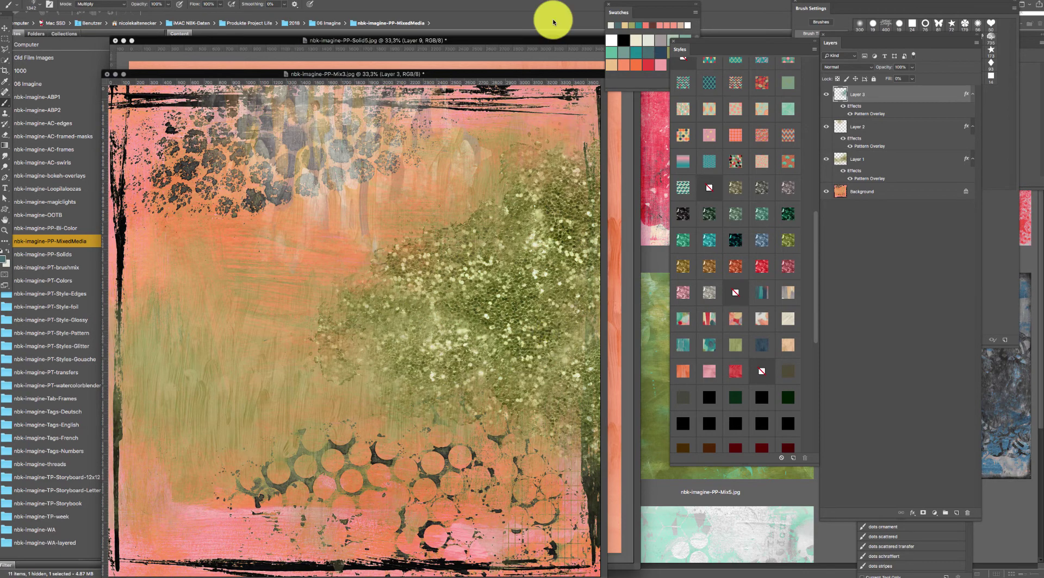
- On a new layer, paint the lower-left area with nbk-imagine-watercolorblender5 and nbk-imagine-flowerblender5, and apply the red gouache style
key("super+shift+n")
key("Return")
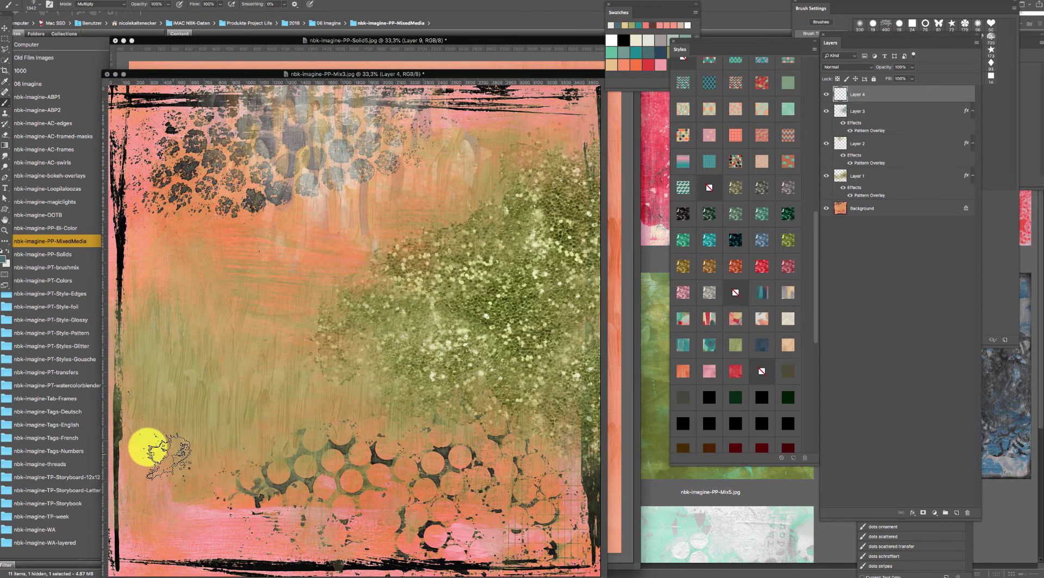
mouse_move(145, 443)
left_mouse_down()
mouse_move(99, 412)
mouse_move(141, 415)
left_mouse_up()
right_click(377, 319)
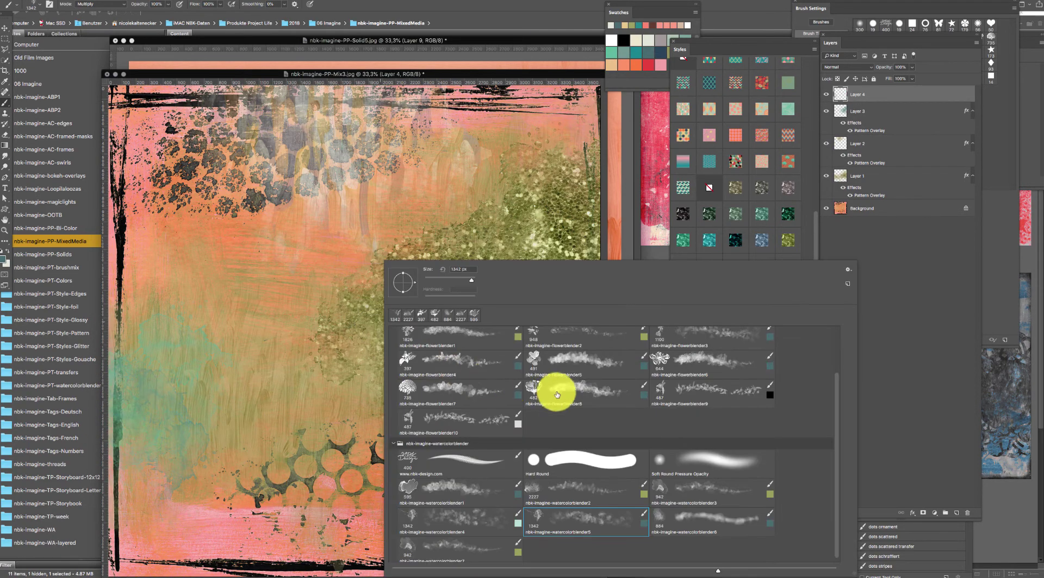
left_click(534, 360)
left_click(221, 424)
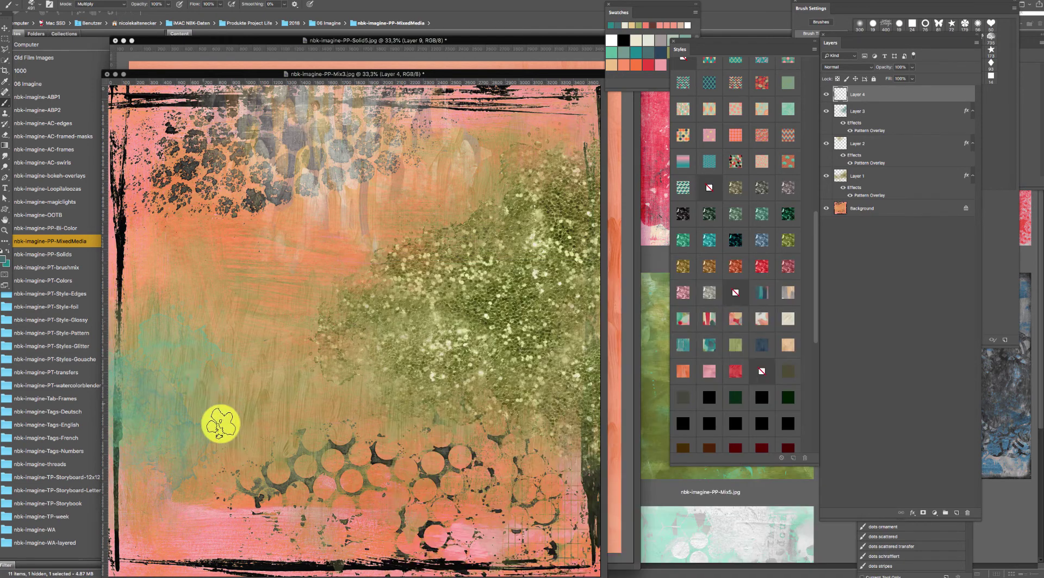
mouse_move(221, 424)
left_mouse_down()
mouse_move(161, 377)
mouse_move(149, 338)
mouse_move(142, 426)
mouse_move(170, 467)
mouse_move(299, 482)
mouse_move(285, 427)
mouse_move(302, 370)
mouse_move(282, 397)
mouse_move(377, 475)
mouse_move(418, 470)
mouse_move(298, 471)
mouse_move(361, 426)
mouse_move(307, 450)
left_mouse_up()
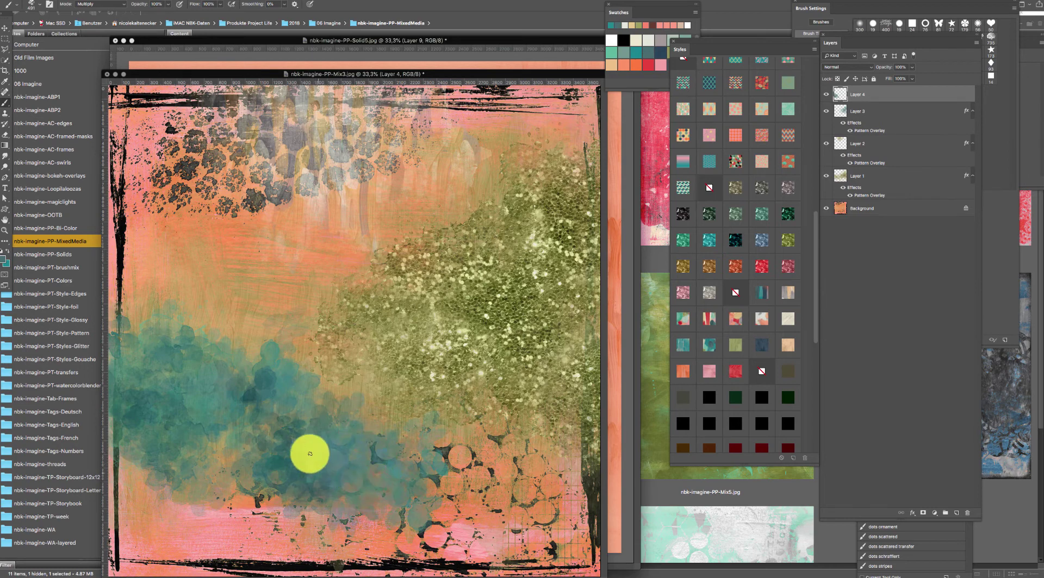
left_click(734, 373)
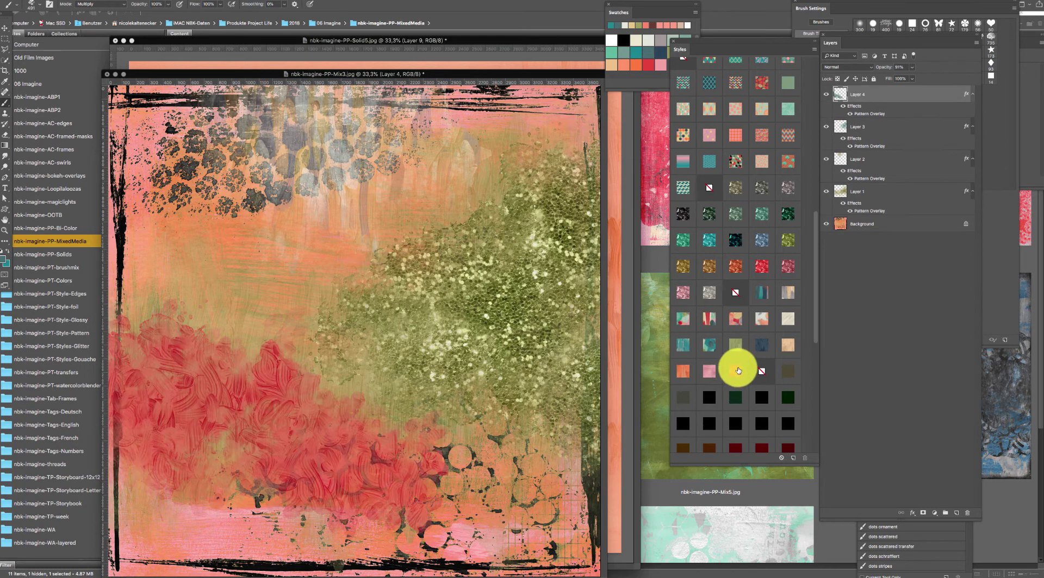
- Extend the red gouache area with more flower blender strokes toward the paper's center and along its upper and lower edges
mouse_move(393, 480)
left_mouse_down()
mouse_move(206, 414)
mouse_move(246, 417)
mouse_move(225, 469)
mouse_move(159, 453)
mouse_move(122, 479)
mouse_move(138, 489)
mouse_move(164, 480)
mouse_move(252, 418)
mouse_move(328, 393)
mouse_move(353, 422)
mouse_move(189, 452)
mouse_move(180, 473)
mouse_move(242, 374)
mouse_move(330, 388)
mouse_move(409, 359)
mouse_move(381, 376)
mouse_move(432, 404)
mouse_move(405, 402)
mouse_move(415, 412)
mouse_move(391, 396)
mouse_move(387, 406)
mouse_move(409, 352)
mouse_move(445, 374)
left_mouse_up()
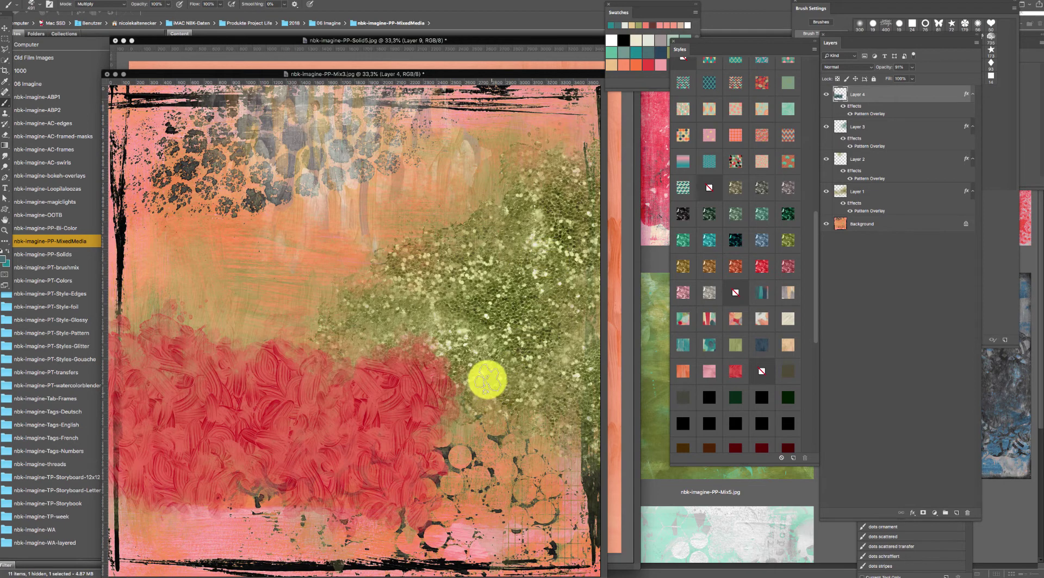
left_click(367, 323)
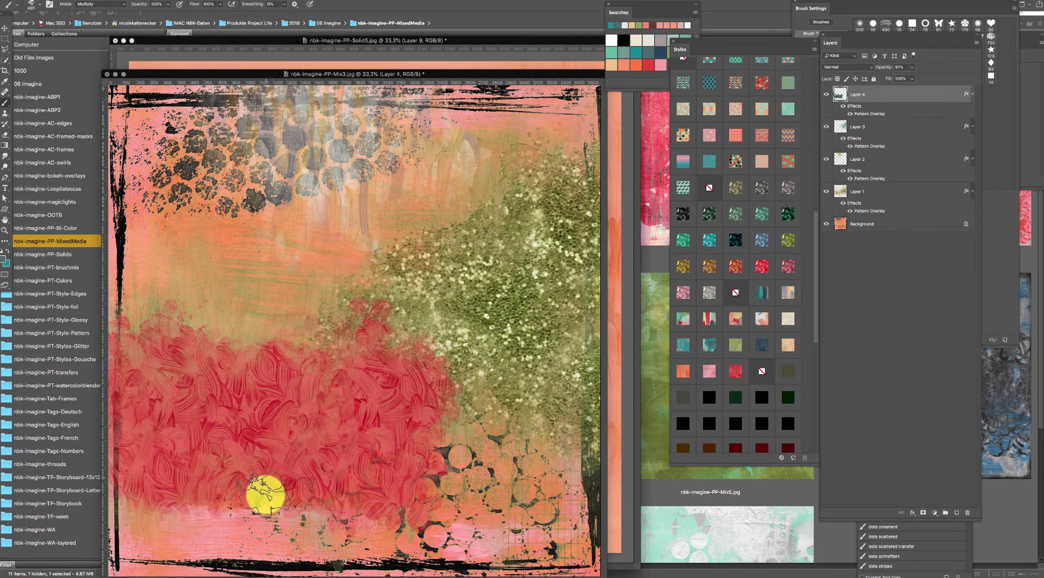
left_click(305, 364)
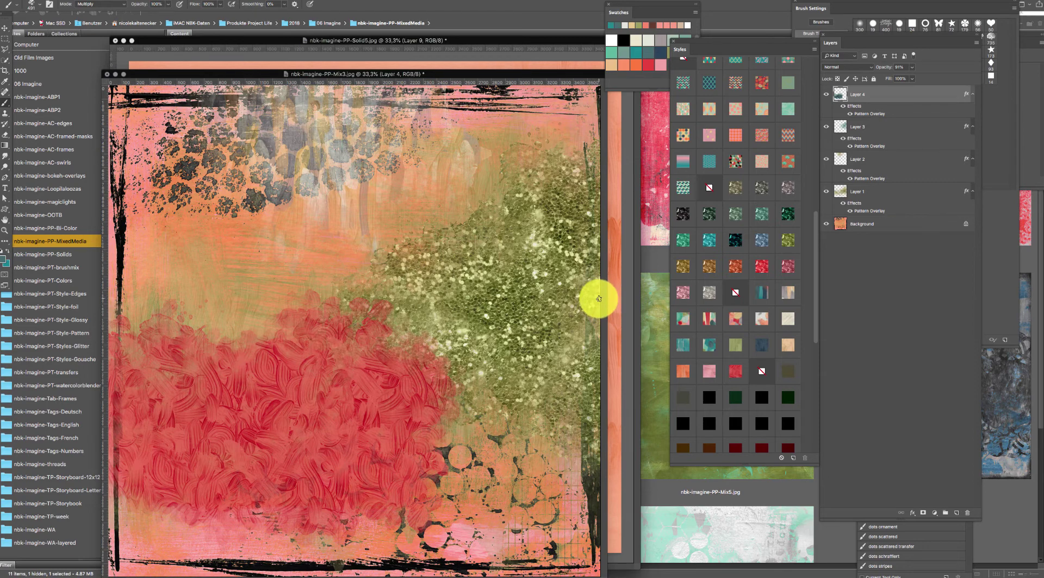
mouse_move(351, 301)
left_mouse_down()
mouse_move(354, 352)
mouse_move(396, 339)
mouse_move(425, 352)
mouse_move(255, 319)
mouse_move(300, 332)
mouse_move(236, 339)
left_mouse_up()
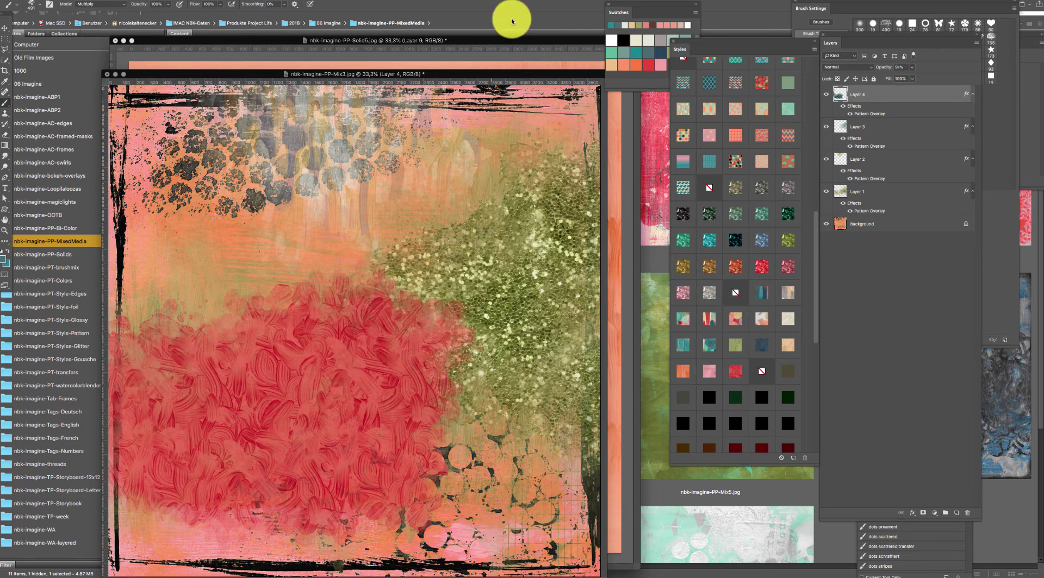
- On a new layer, paint the center and upper-right corner with the flower blender and apply the teal dabbed gouache style
key("super+shift+n")
key("Return")
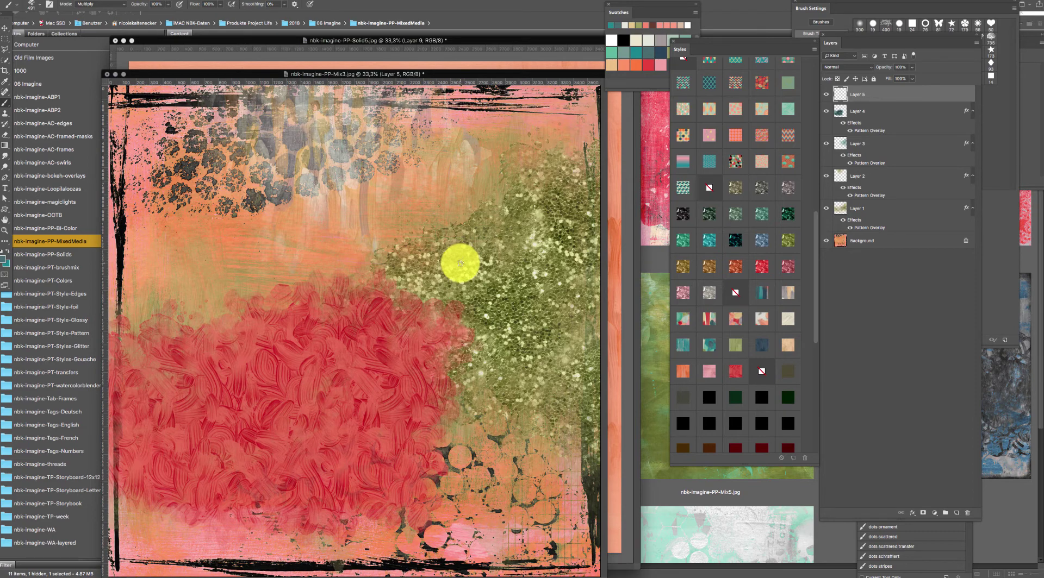
mouse_move(459, 261)
left_mouse_down()
mouse_move(436, 294)
mouse_move(493, 379)
mouse_move(514, 359)
mouse_move(521, 304)
mouse_move(392, 269)
mouse_move(423, 293)
mouse_move(393, 290)
mouse_move(421, 306)
mouse_move(446, 373)
mouse_move(462, 373)
mouse_move(428, 379)
mouse_move(415, 324)
mouse_move(457, 397)
mouse_move(451, 450)
mouse_move(532, 362)
left_mouse_up()
left_click(720, 346)
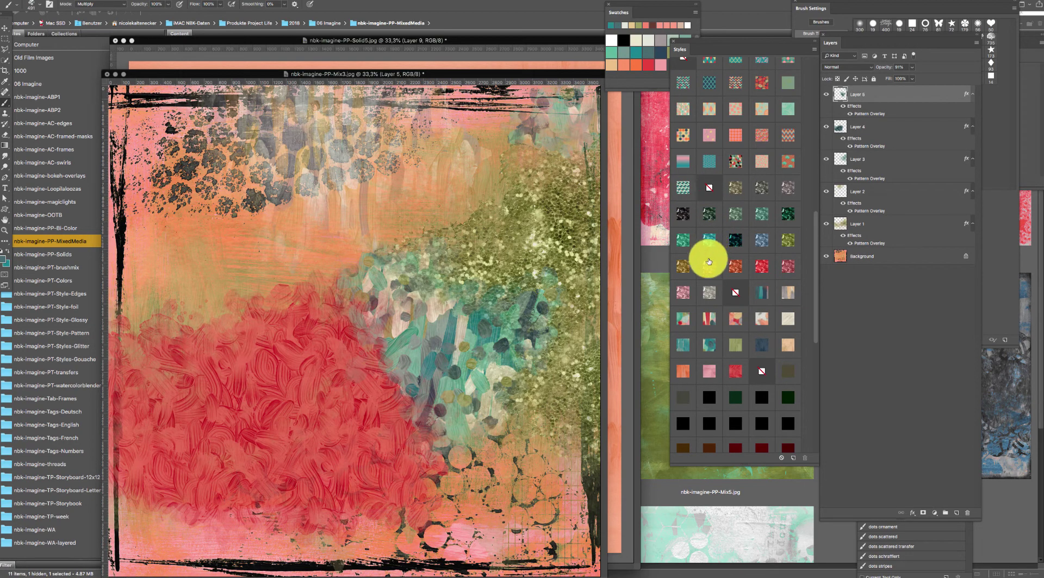
- Try silver glitter, red gouache and cream gouache on the new center layer before applying the multicolor dabbed gouache style
left_click(696, 274)
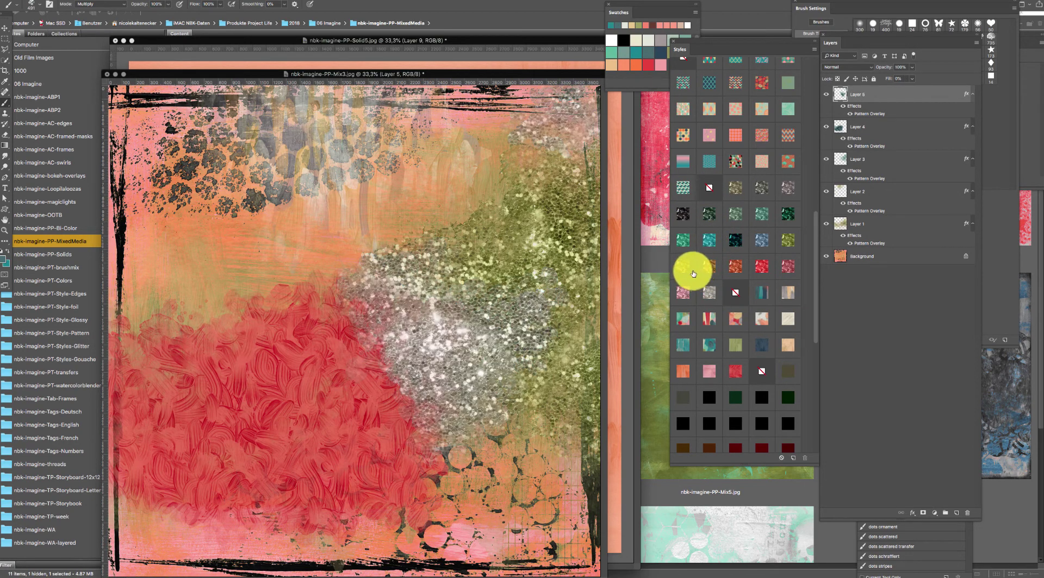
left_click(735, 368)
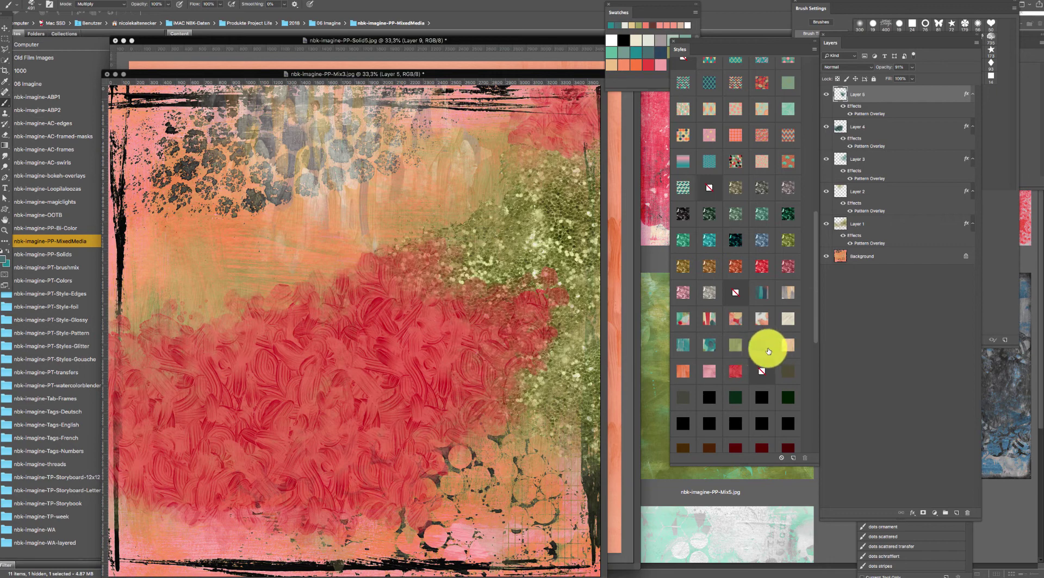
left_click(768, 351)
left_click(788, 343)
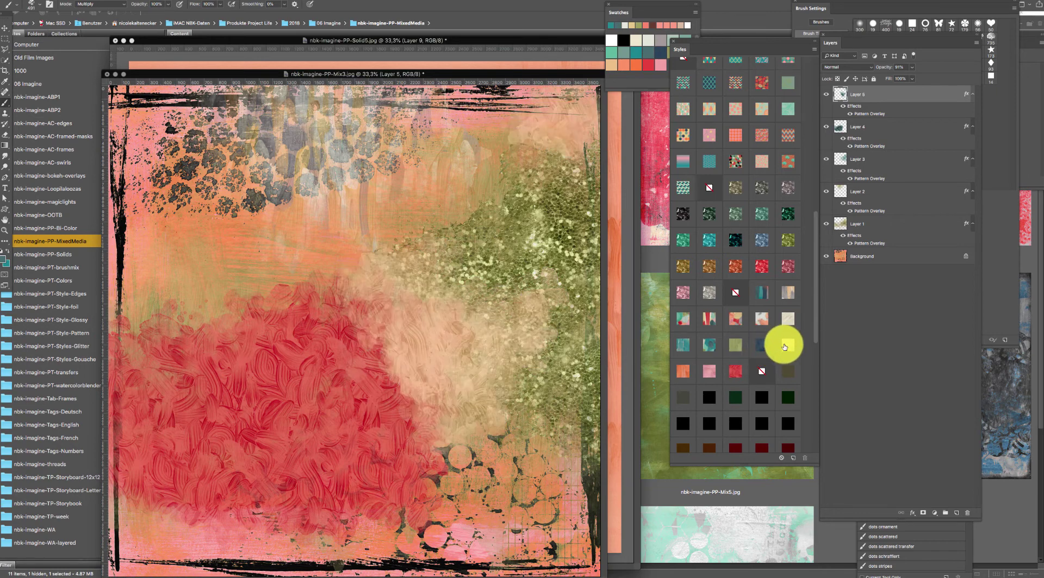
left_click(732, 325)
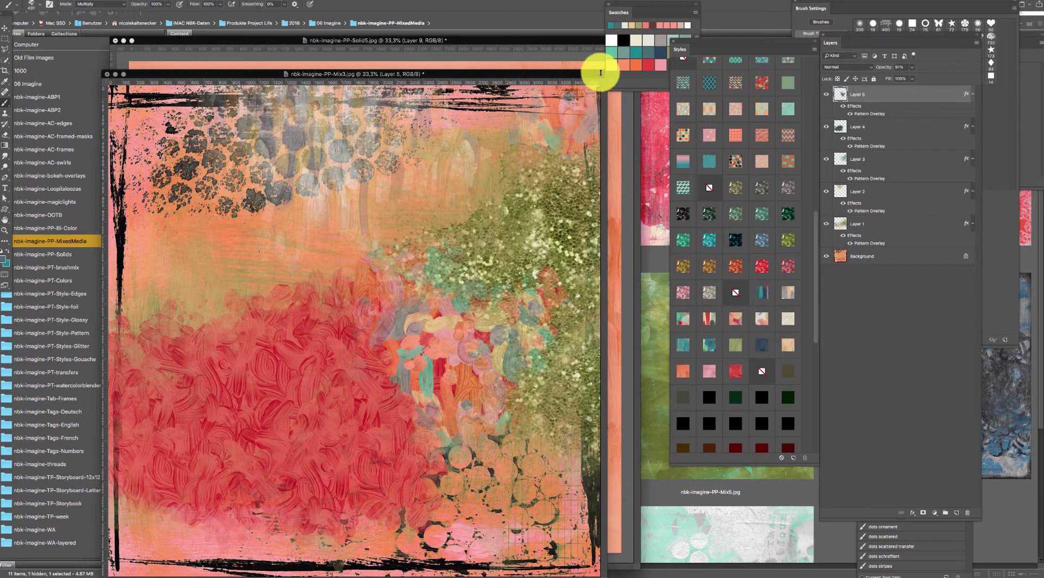
- Shift the Mix3 window slightly, switch to Bridge, and look through the watercolor blender, gouache styles, tab frames and German tags folders
mouse_move(578, 74)
left_mouse_down()
mouse_move(560, 49)
mouse_move(575, 46)
mouse_move(573, 55)
left_mouse_up()
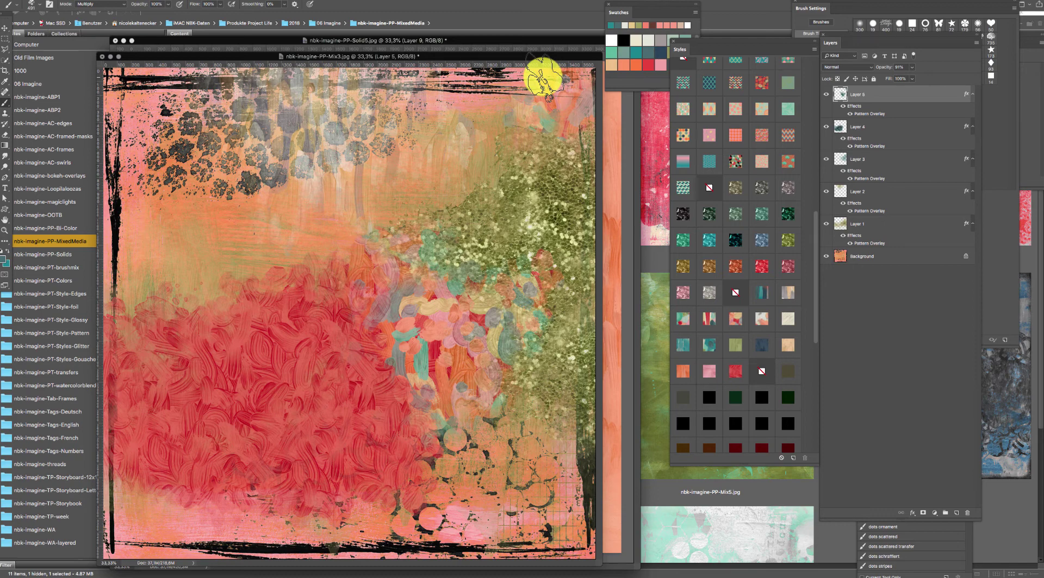
left_click_drag(460, 56, 464, 61)
left_click(647, 363)
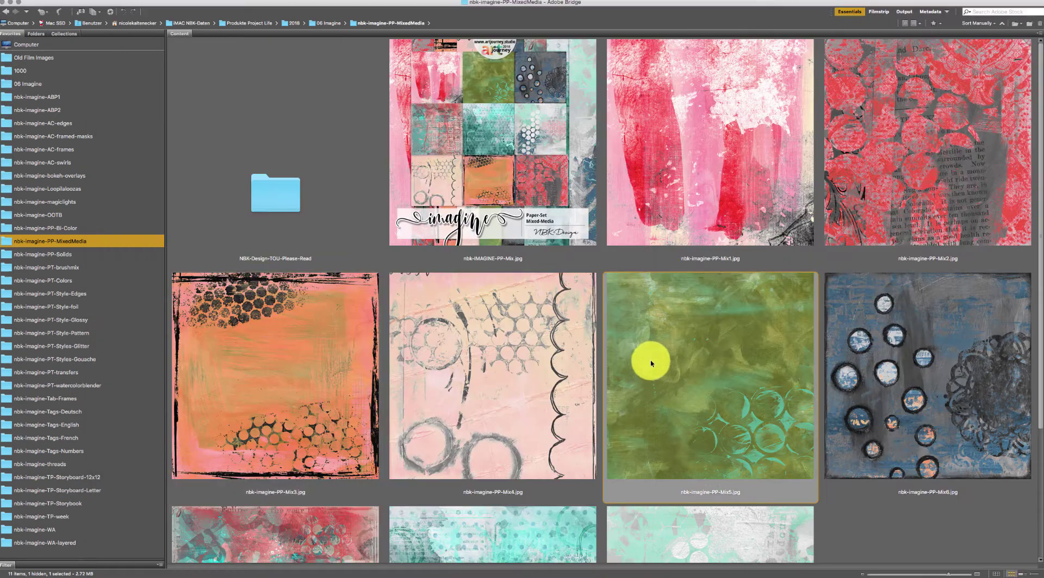
left_click(87, 380)
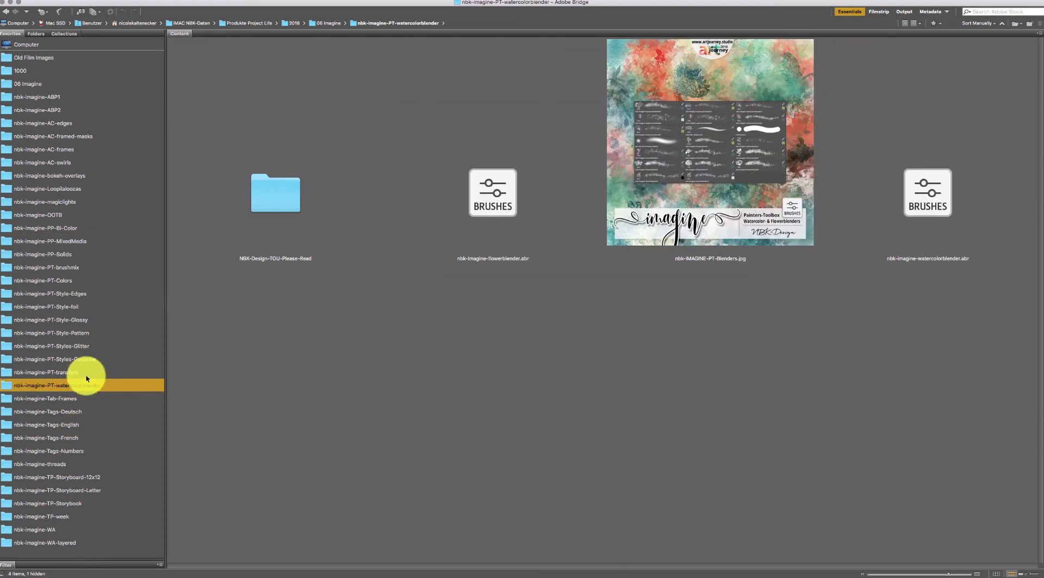
left_click(87, 360)
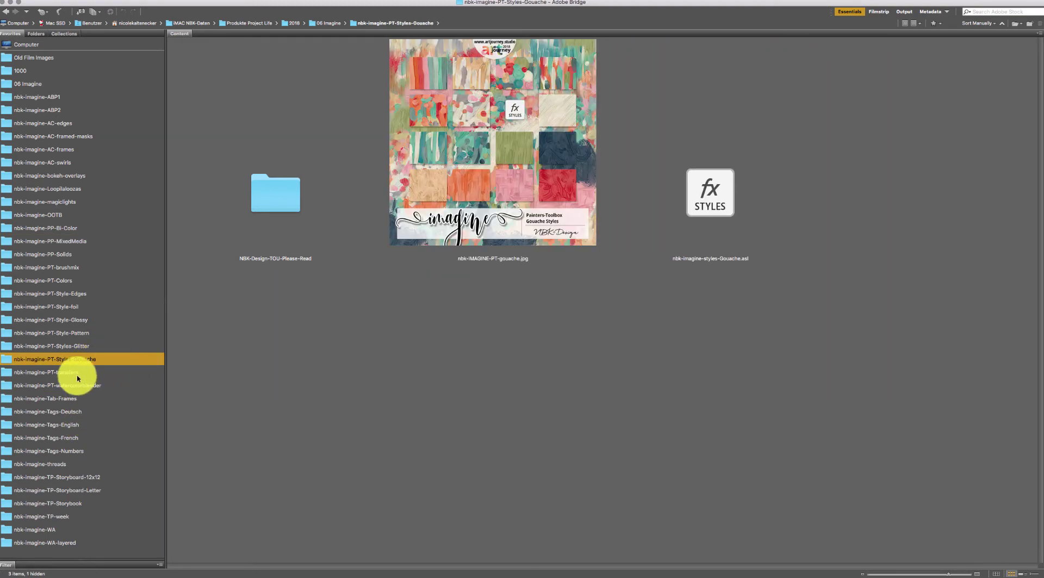
left_click(75, 401)
left_click(87, 413)
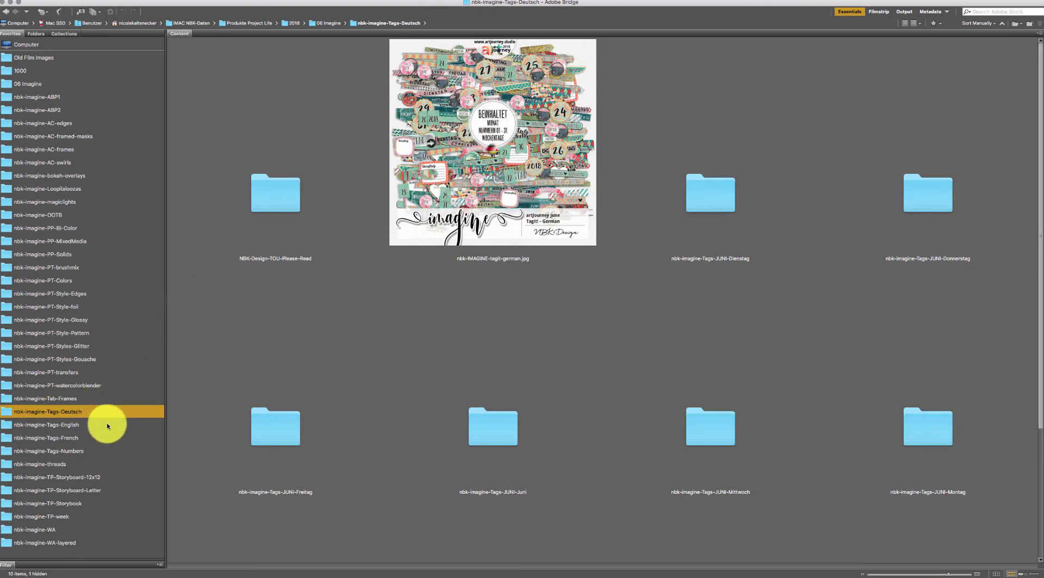
- Look through the nbk-imagine-Tags-English folder, including all the tags in its nbk-imagine-Tags-JUNE-Friday subfolder
left_click(79, 425)
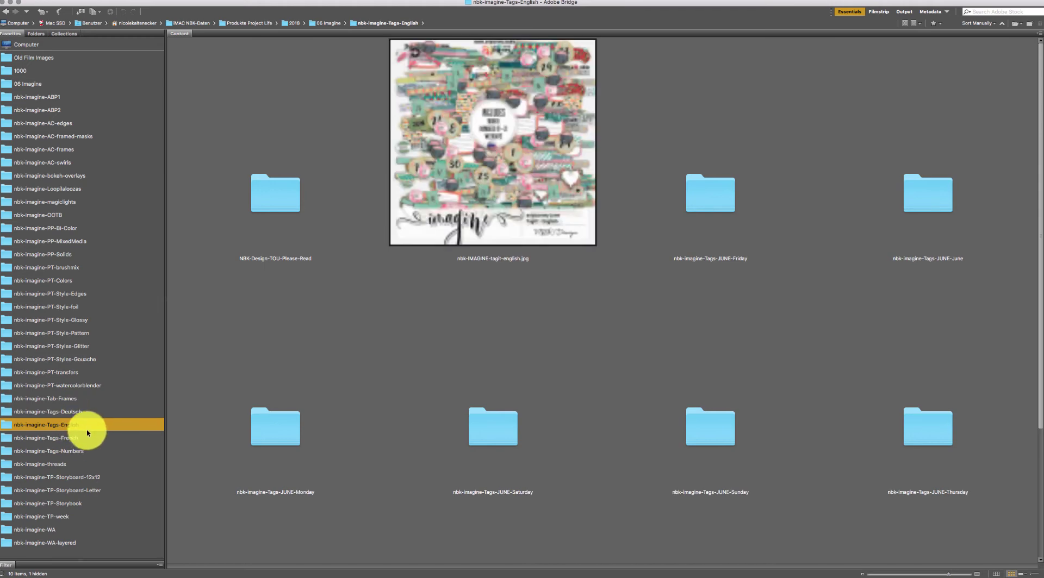
double_click(719, 191)
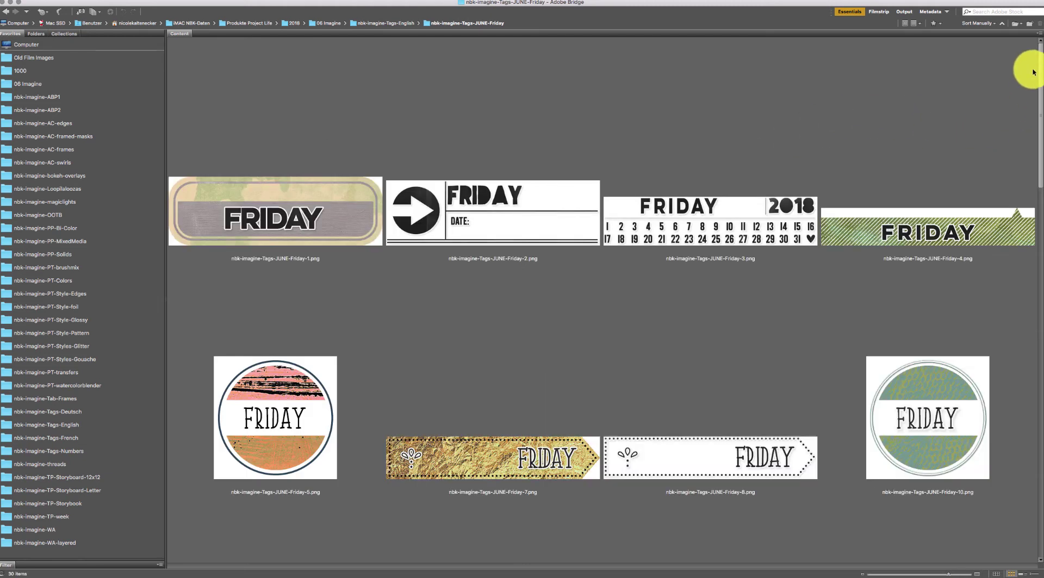
left_click_drag(1040, 67, 905, 237)
scroll(897, 247, "down", 3)
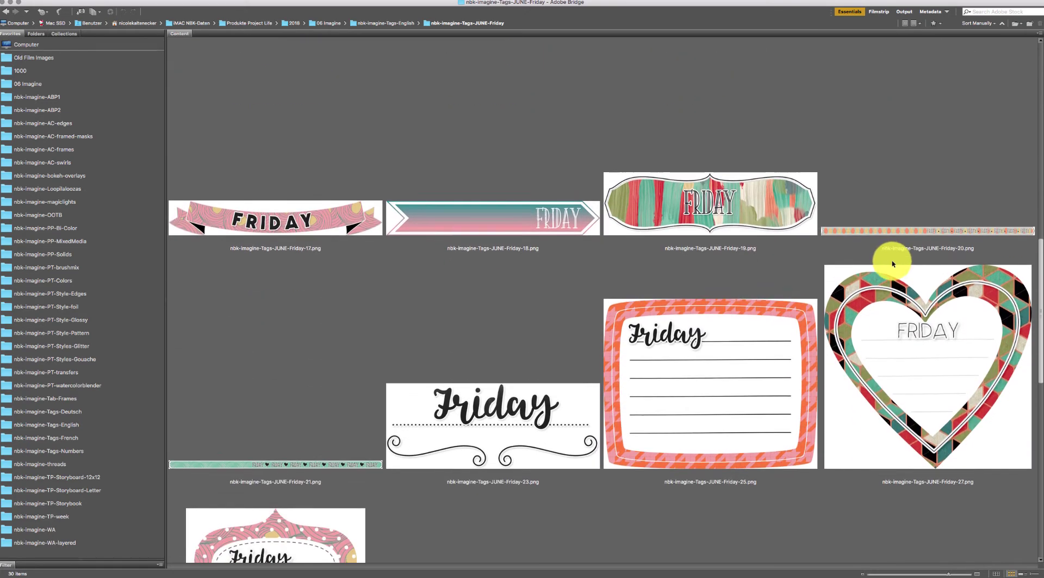
scroll(806, 348, "down", 15)
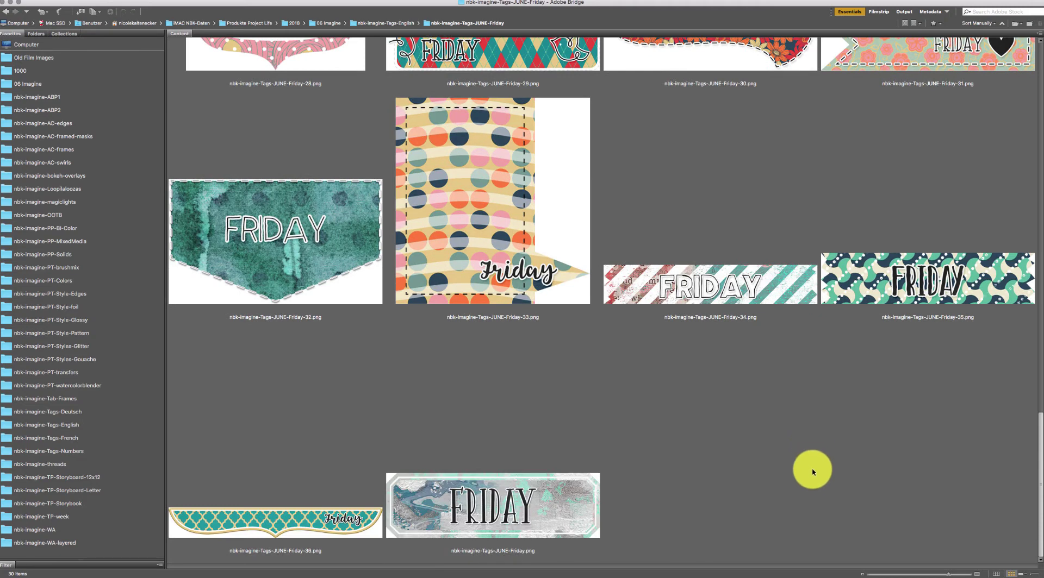
key("super+Up")
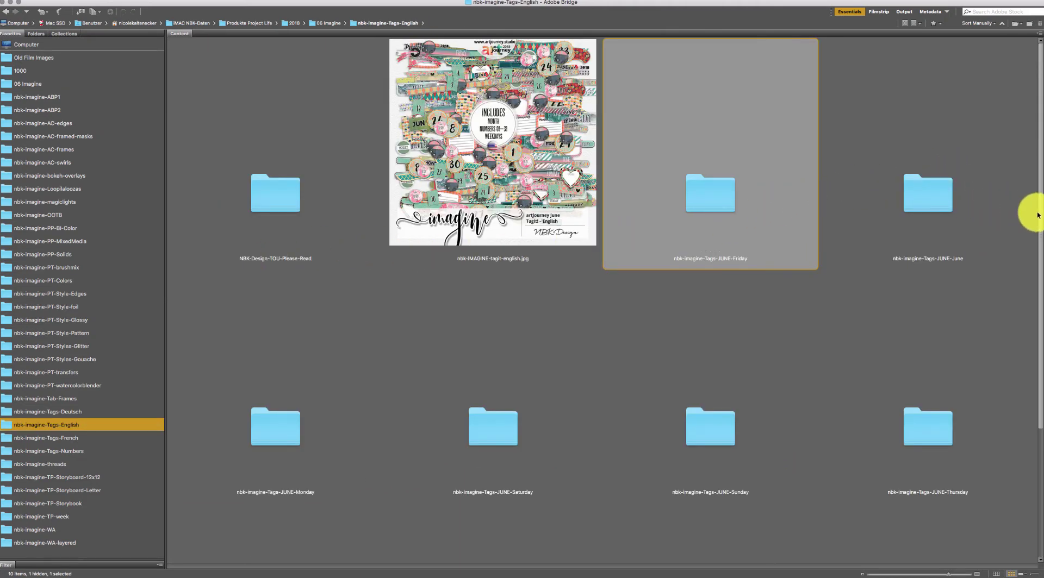
scroll(1032, 218, "down", 1)
scroll(1025, 239, "down", 5)
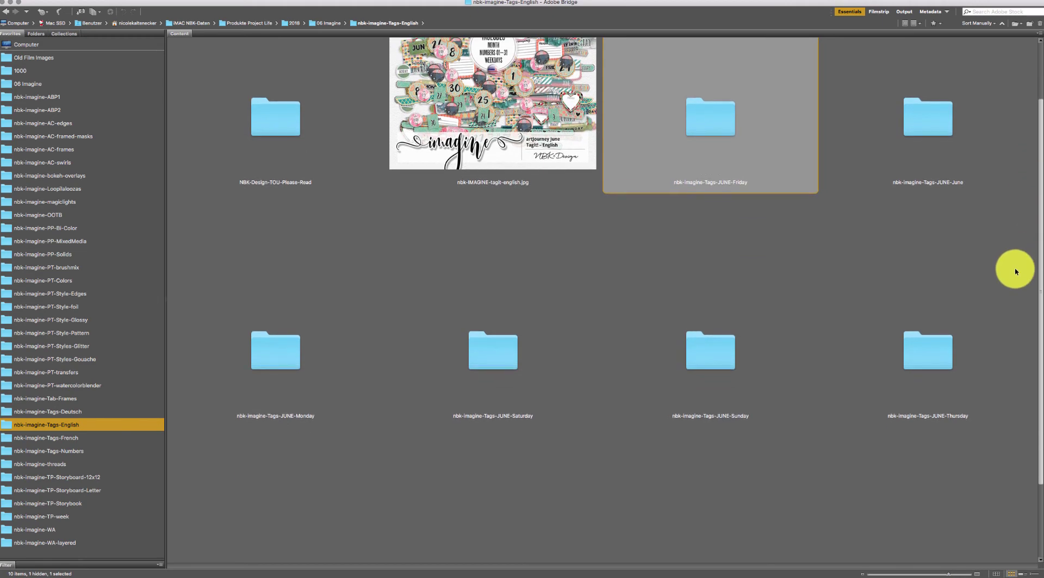
scroll(1016, 271, "down", 1)
scroll(976, 341, "up", 5)
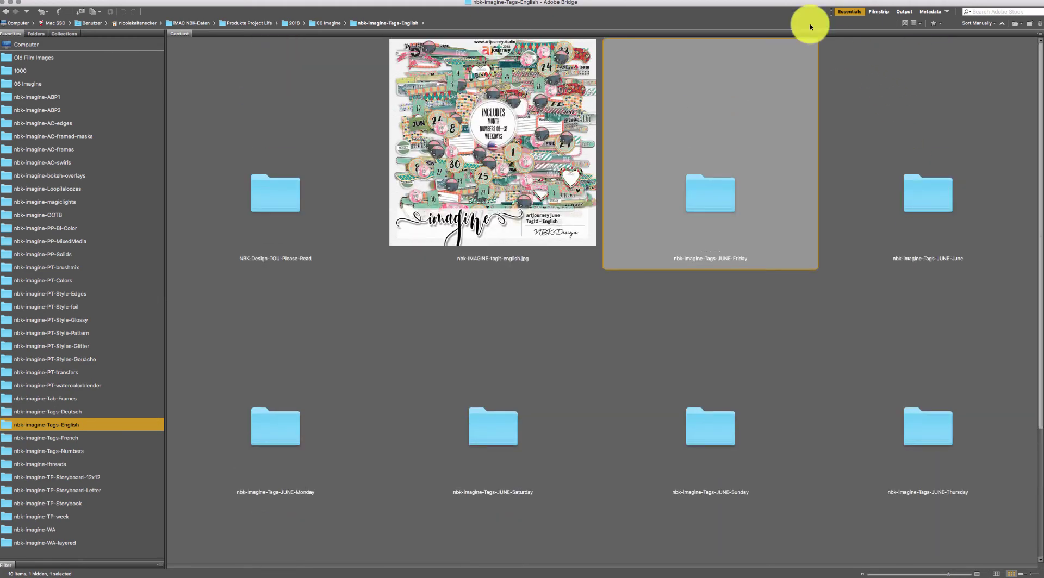
- Return to the 06 Imagine folder and look through all number tags in nbk-imagine-Tags-Numbers, from 1 to 2018
key("super+Up")
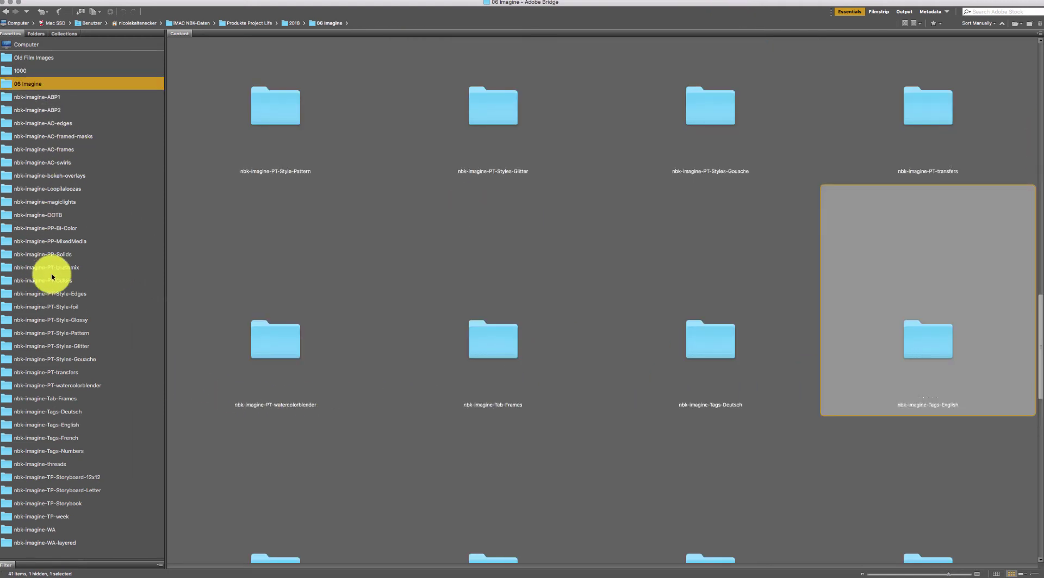
left_click(72, 450)
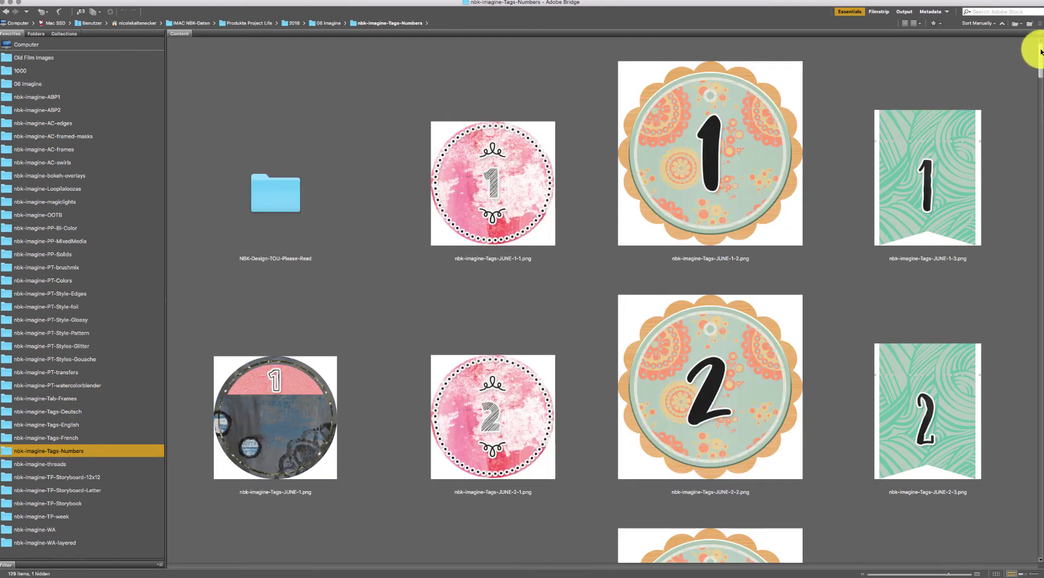
left_click_drag(1040, 55, 861, 527)
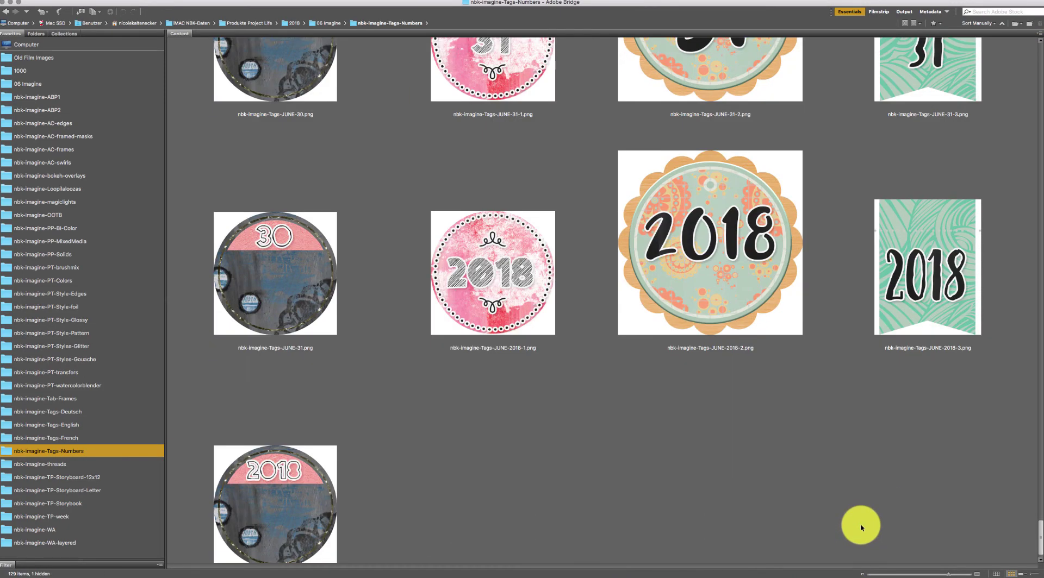
scroll(860, 527, "up", 1)
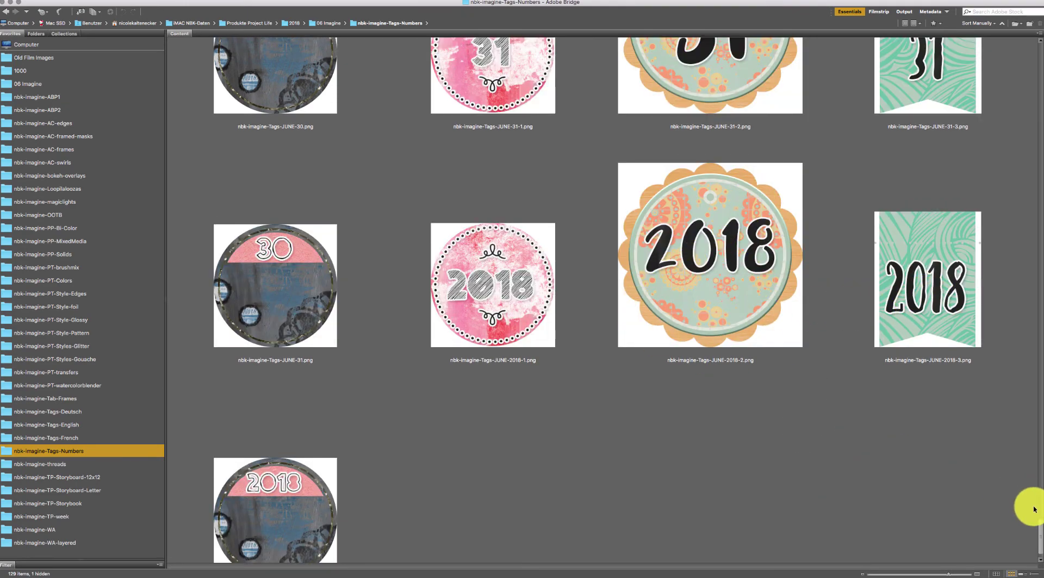
scroll(1039, 526, "up", 1)
left_click_drag(1039, 525, 876, 8)
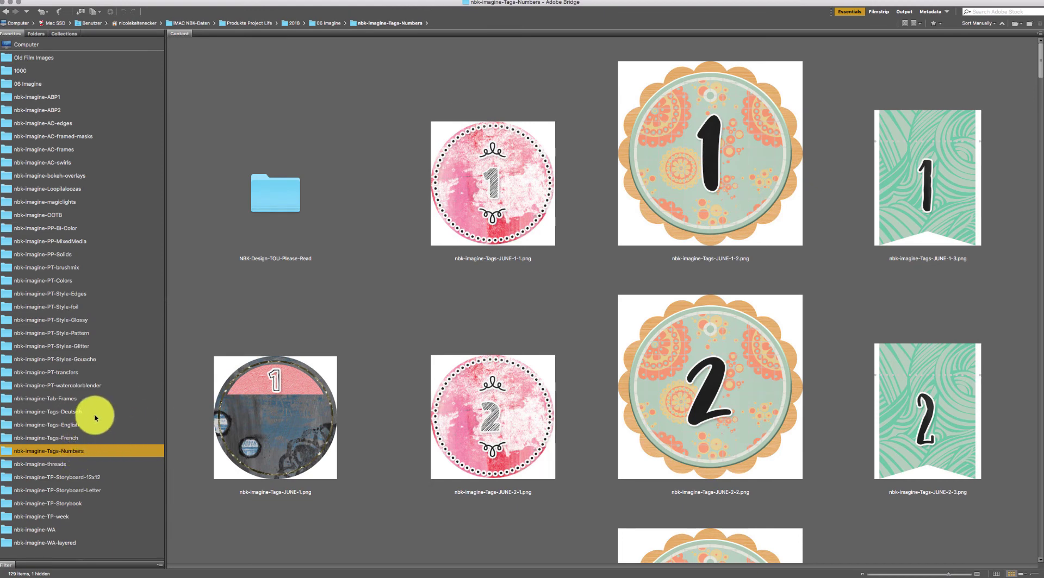
- Look through the thread images in the nbk-imagine-threads folder, selecting nbk-imagine-thread1.png
left_click(79, 466)
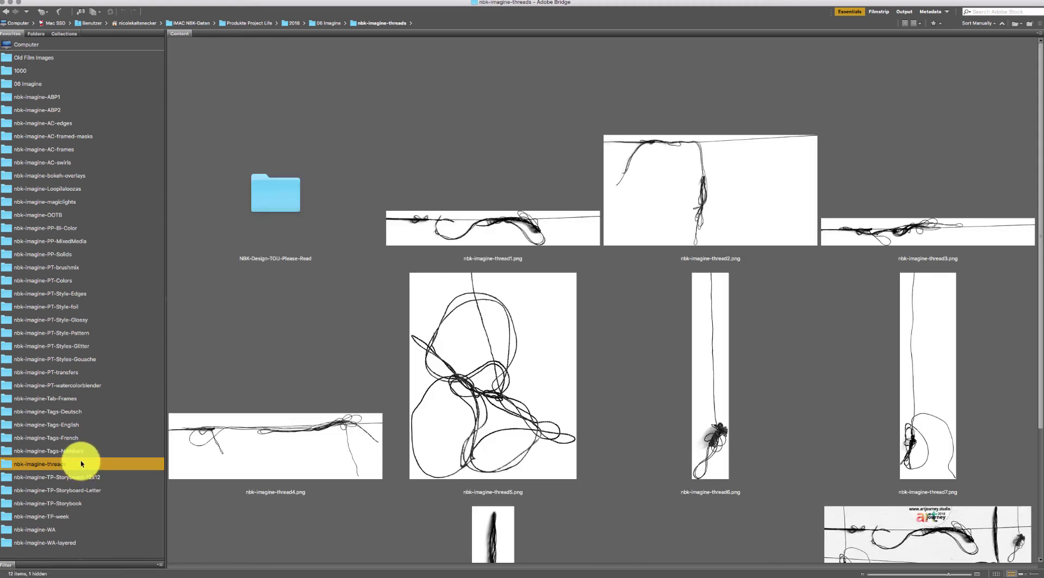
left_click(509, 238)
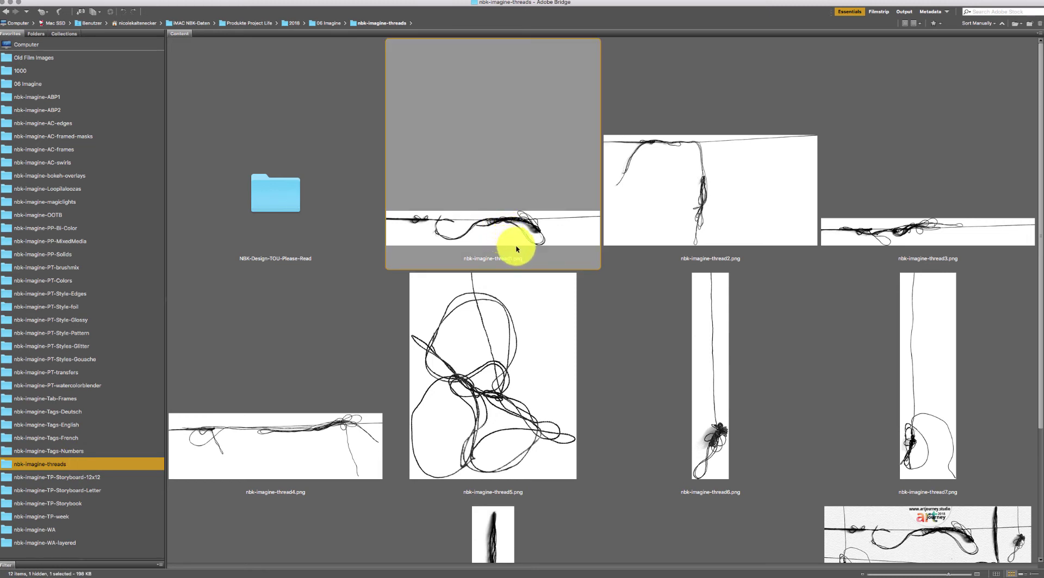
scroll(1038, 119, "down", 1)
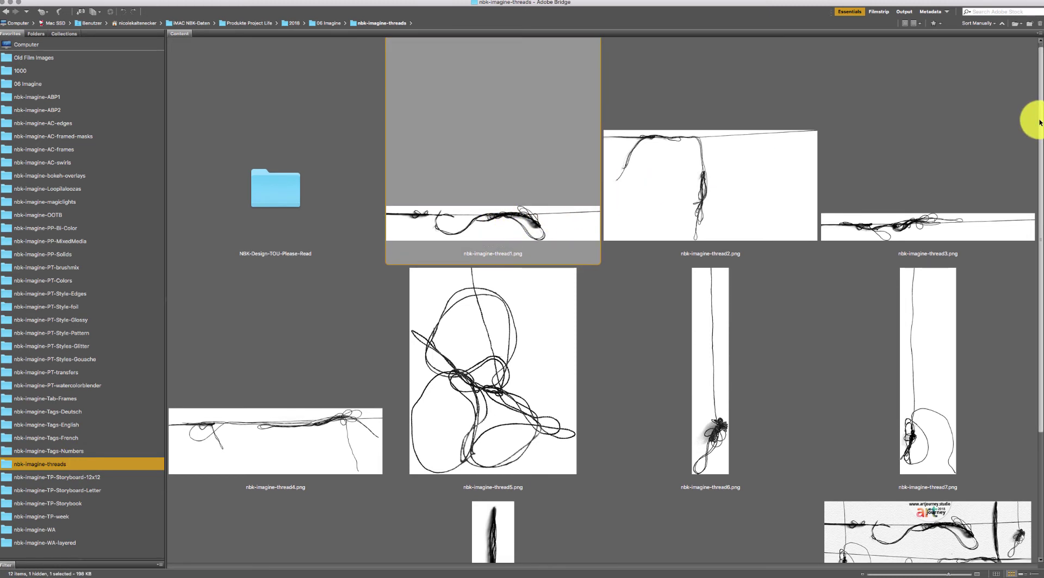
scroll(1026, 122, "down", 5)
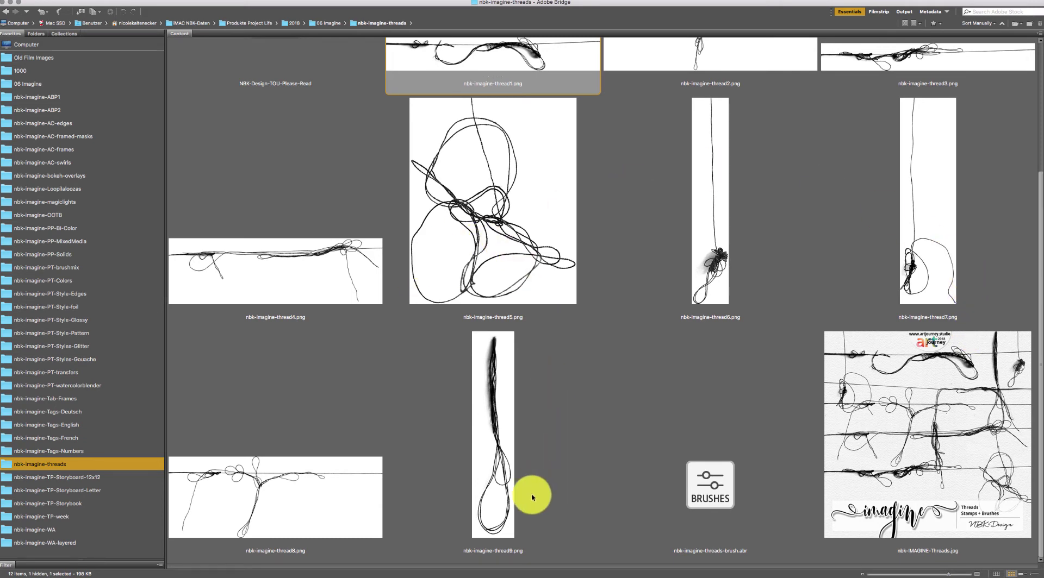
- Open nbk-imagine-thread9.png in Photoshop, hang the thread from the Mix3 paper's upper-right edge, and shift the paper's window aside
left_click(491, 458)
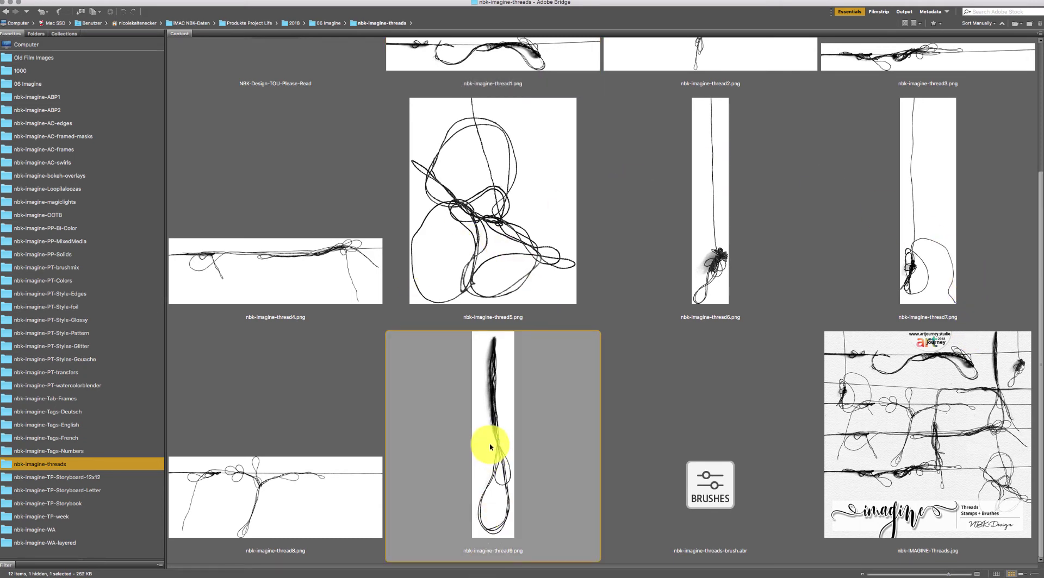
double_click(496, 432)
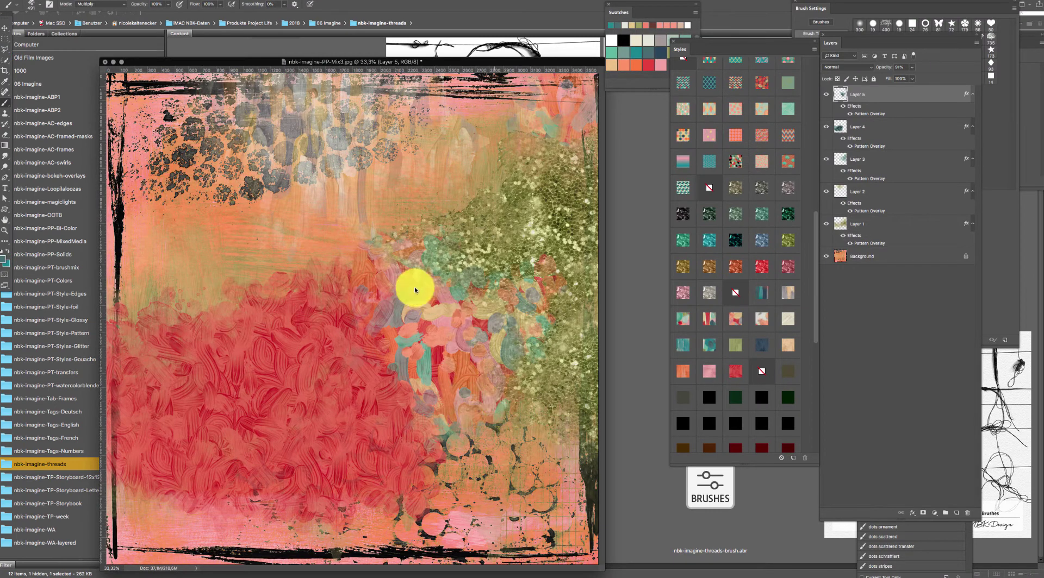
left_click(6, 29)
left_click_drag(156, 69, 526, 166)
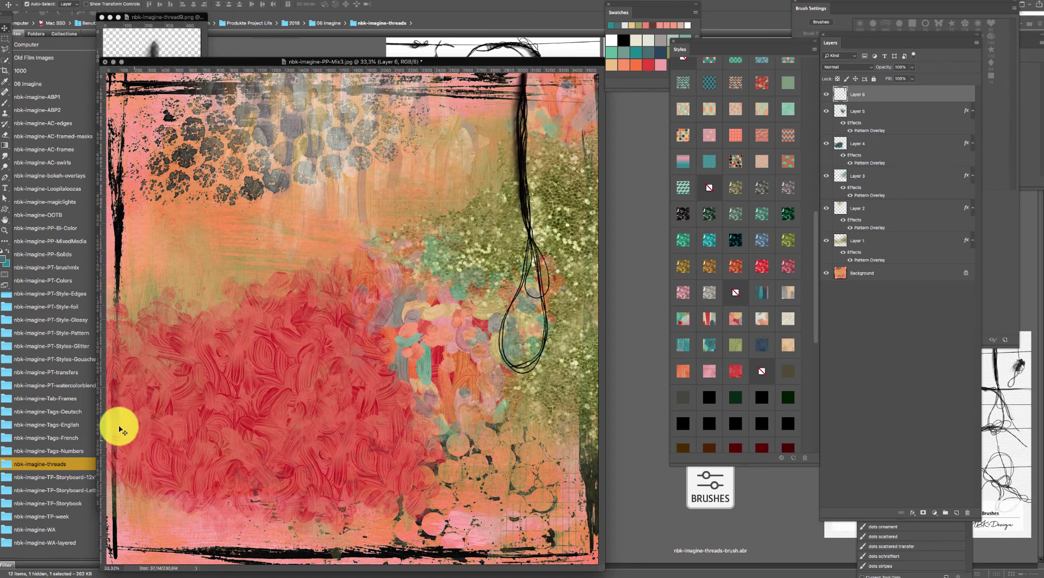
left_click_drag(298, 60, 336, 65)
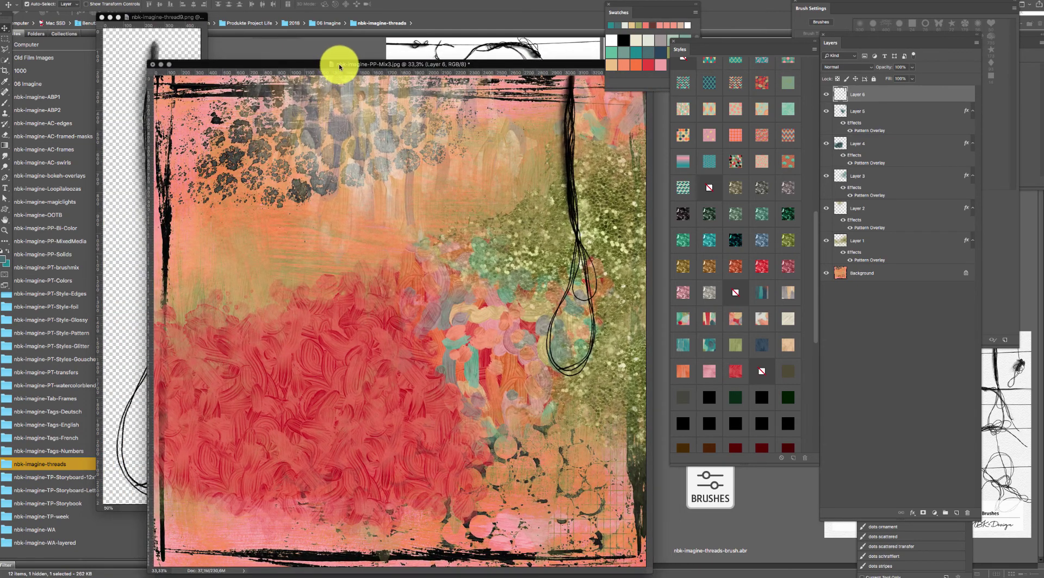
- Open nbk-imagine-Tab-Frame2.psd from the tab frames folder, place its linked front frame mid-paper on Mix3, and close the frame file
left_click(79, 418)
left_click(76, 400)
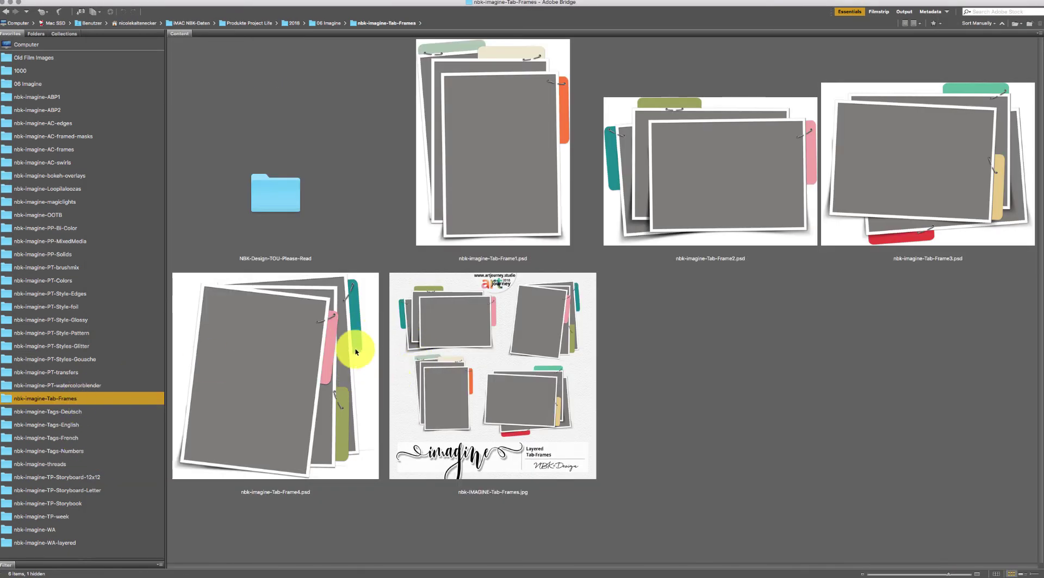
double_click(662, 170)
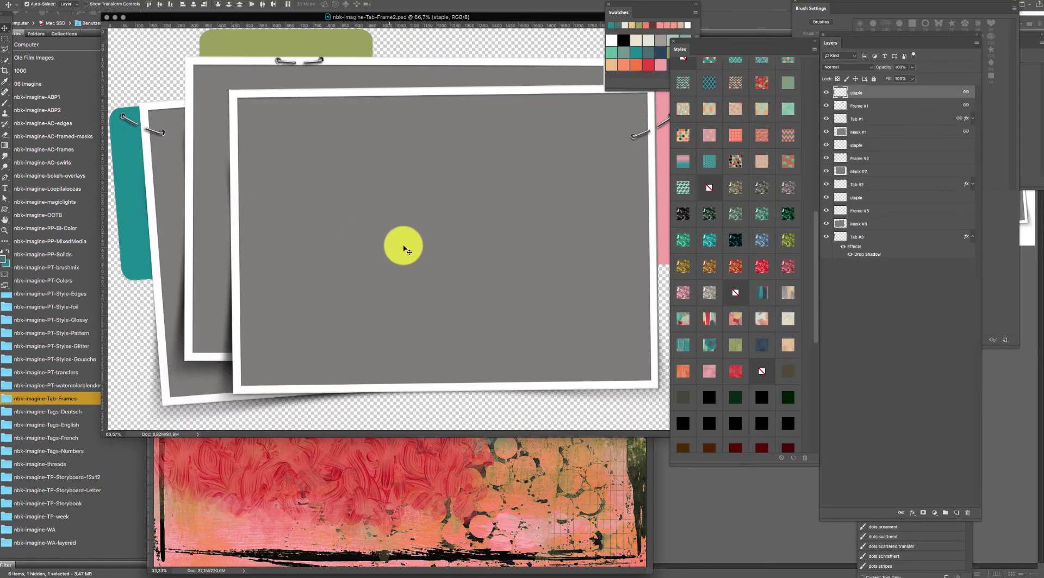
left_click_drag(403, 249, 387, 319)
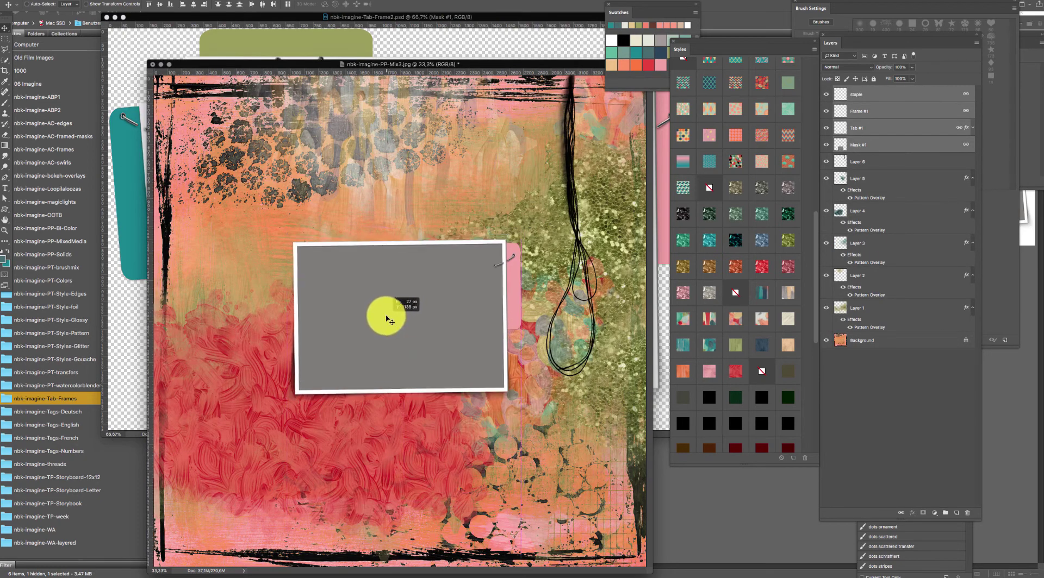
left_click(134, 177)
key("super+w")
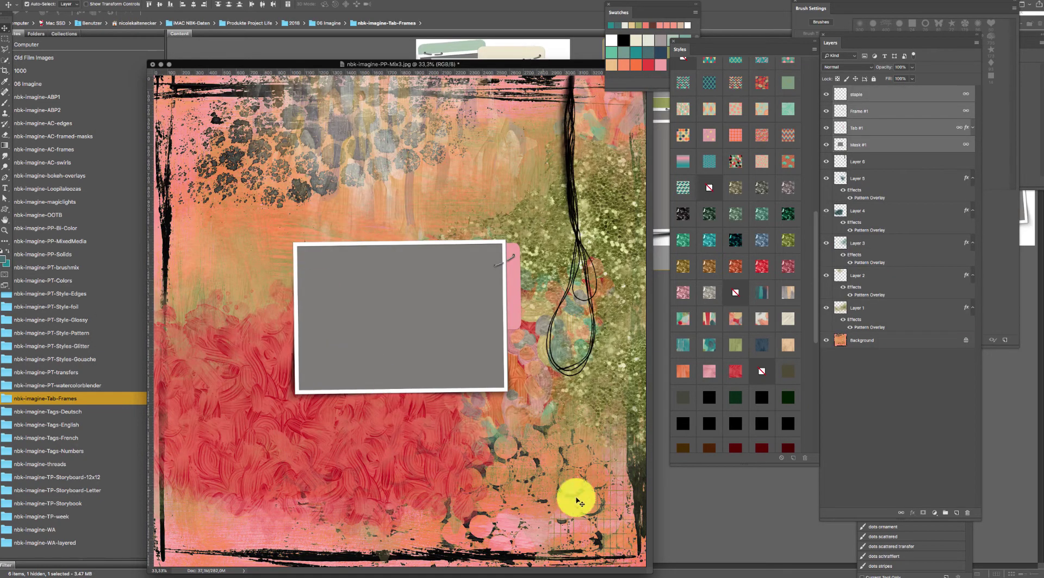
- Switch to Bridge, open nbk-imagine-thread1.png from the threads folder, and bring the thread onto the Mix3 paper
left_click(697, 521)
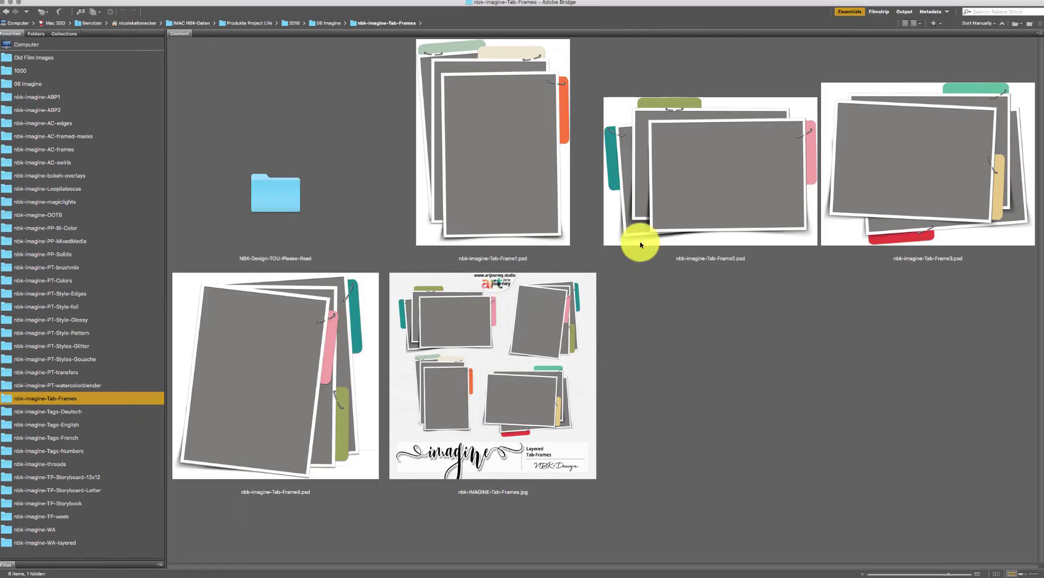
left_click(63, 466)
double_click(554, 226)
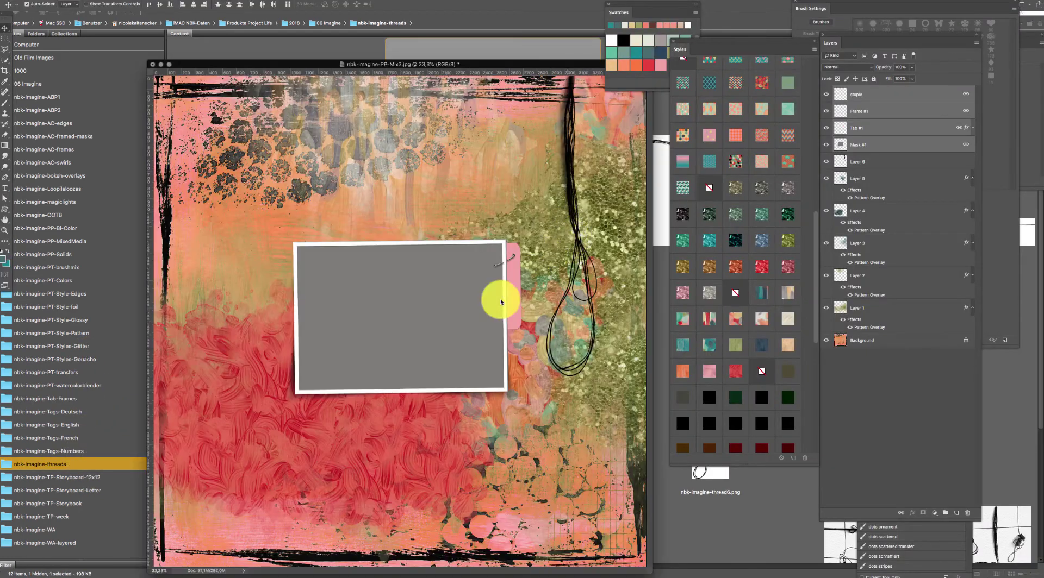
left_click_drag(567, 246, 417, 350)
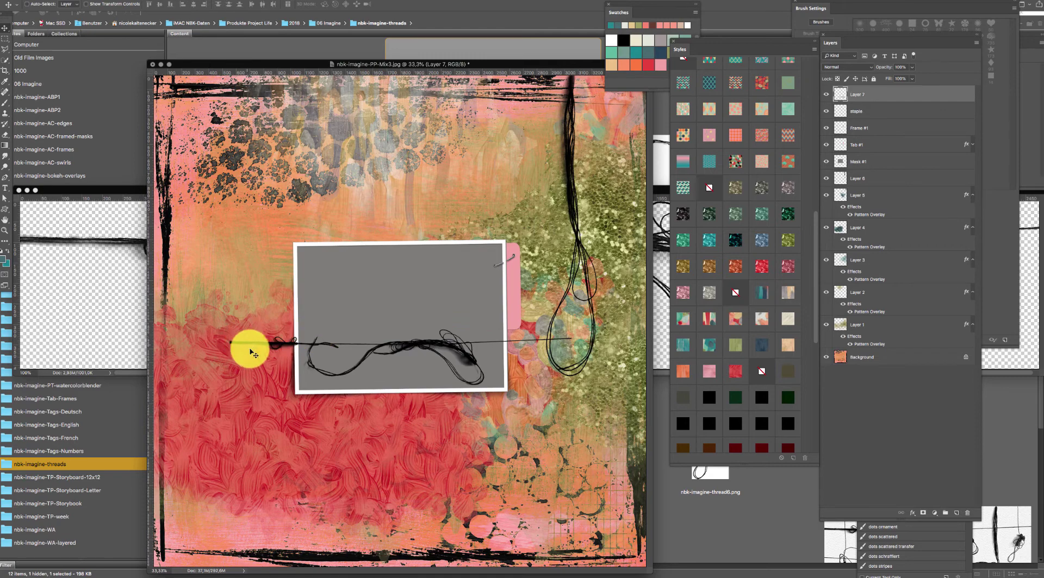
- Scale the horizontal thread down to the frame's width and lay it across the lower part of the gray photo mask
key("ctrl+z")
key("ctrl+t")
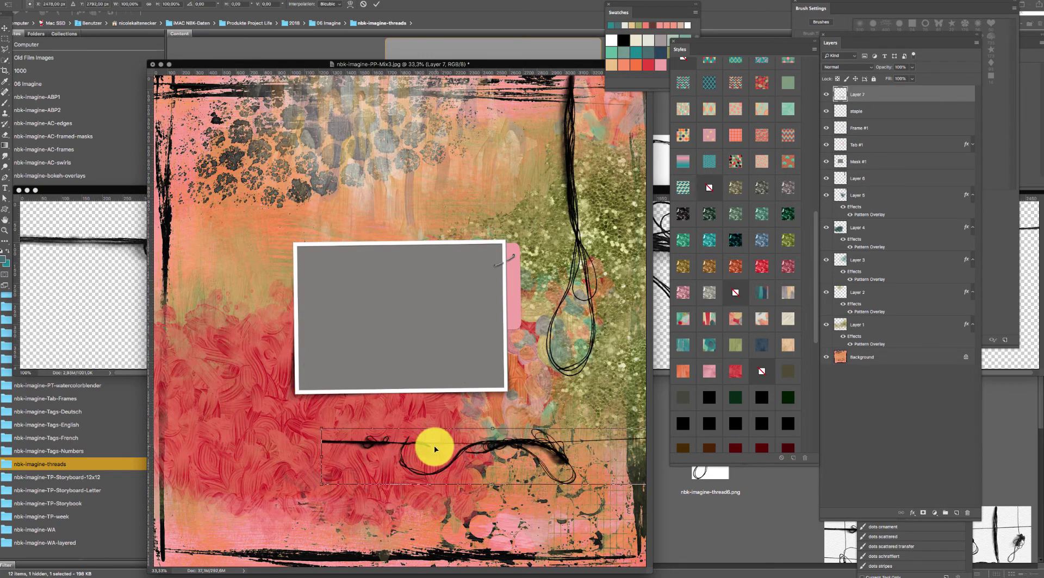
left_click_drag(434, 442, 361, 335)
left_click_drag(584, 319, 506, 331)
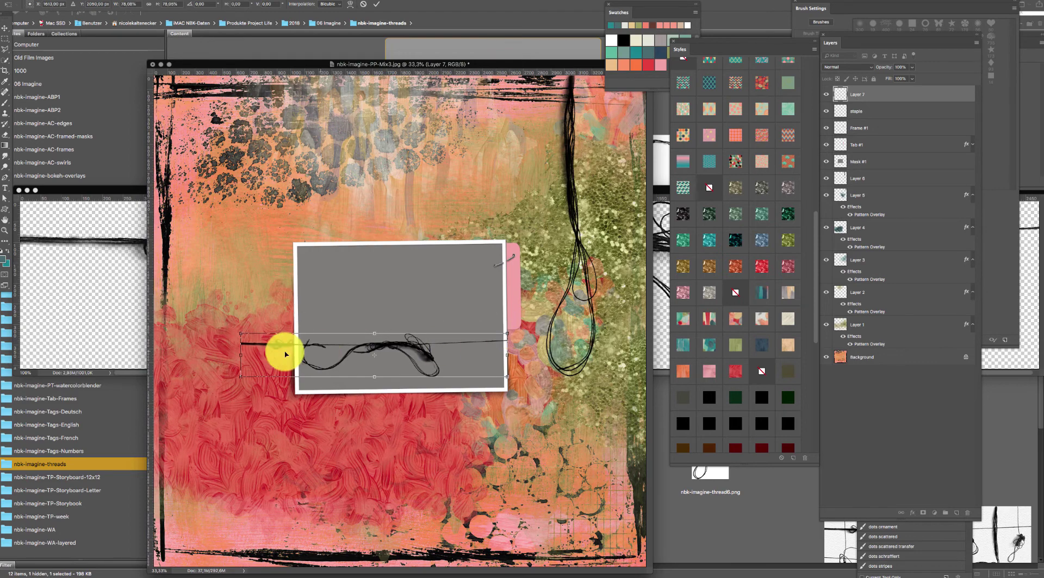
left_click_drag(246, 338, 297, 349)
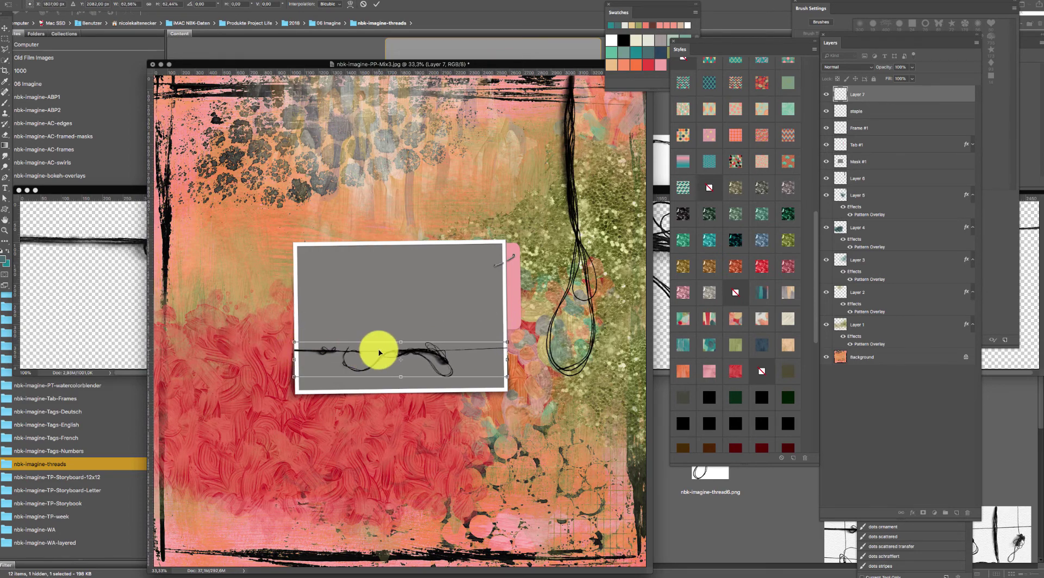
key("Return")
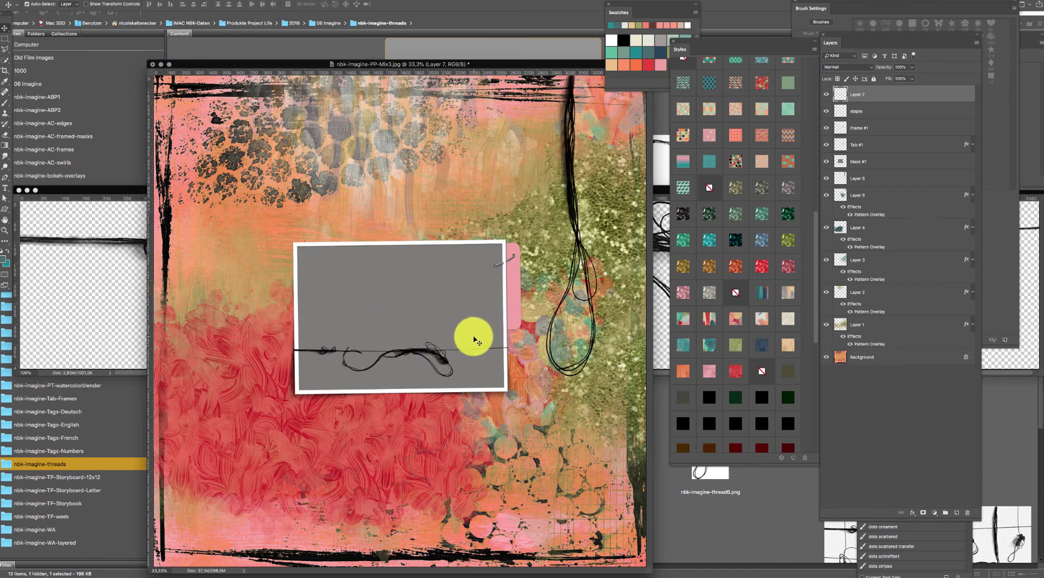
- Move the Mix3 window slightly upward and close the thread source image behind it
left_click_drag(488, 66, 484, 49)
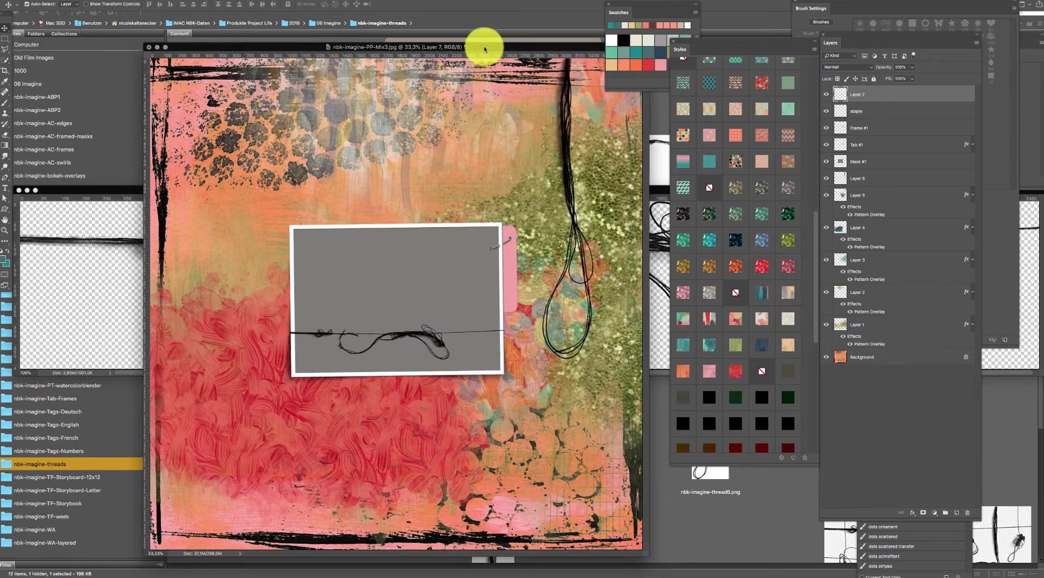
left_click(105, 294)
key("super+w")
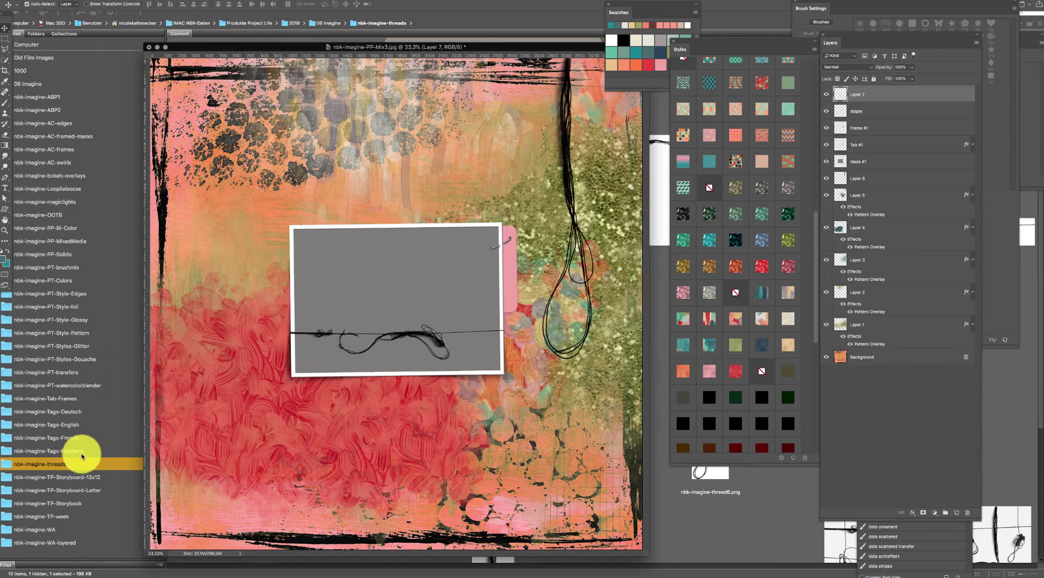
- Return to the threads folder in Bridge and view the nbk-IMAGINE-Threads.jpg preview and nbk-imagine-threads-brush.abr
left_click(96, 464)
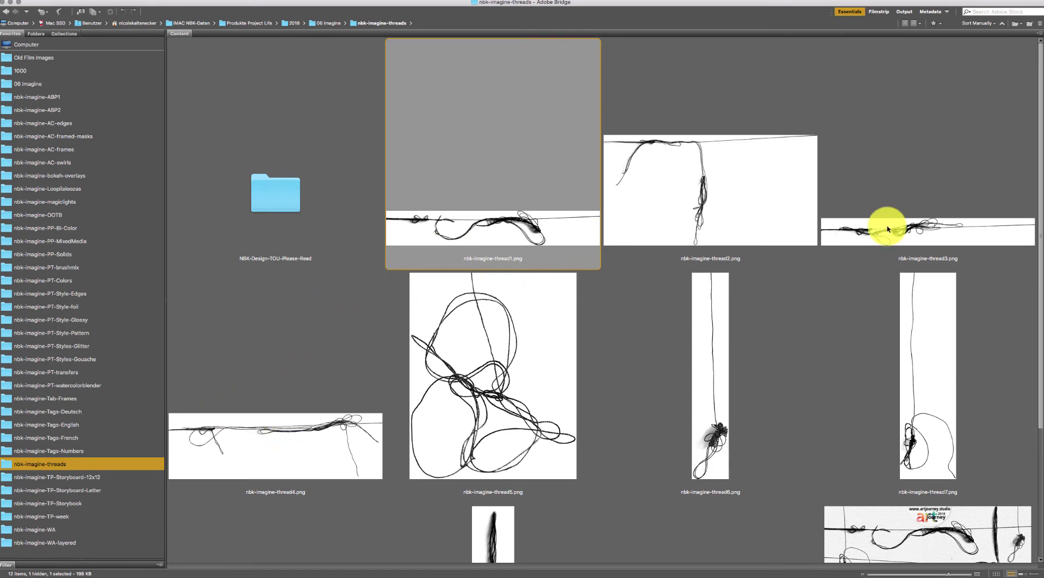
left_click_drag(1041, 139, 996, 215)
scroll(995, 216, "down", 3)
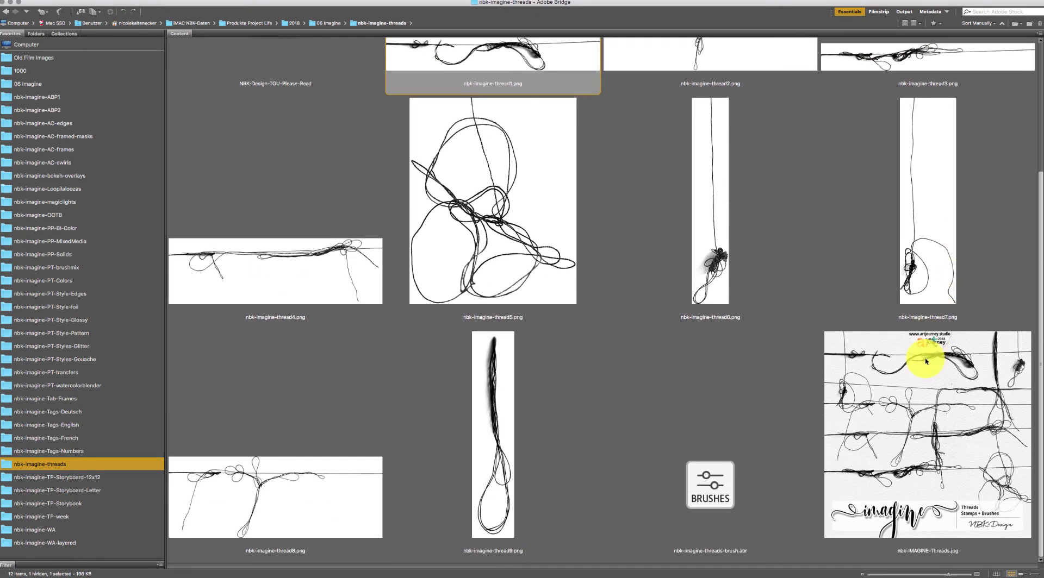
left_click(918, 419)
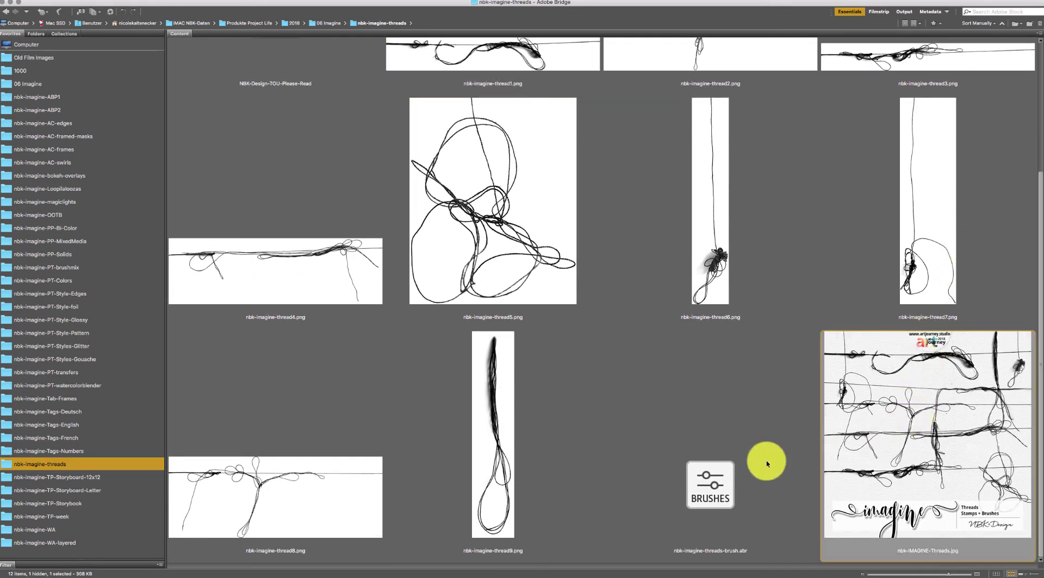
left_click(720, 492)
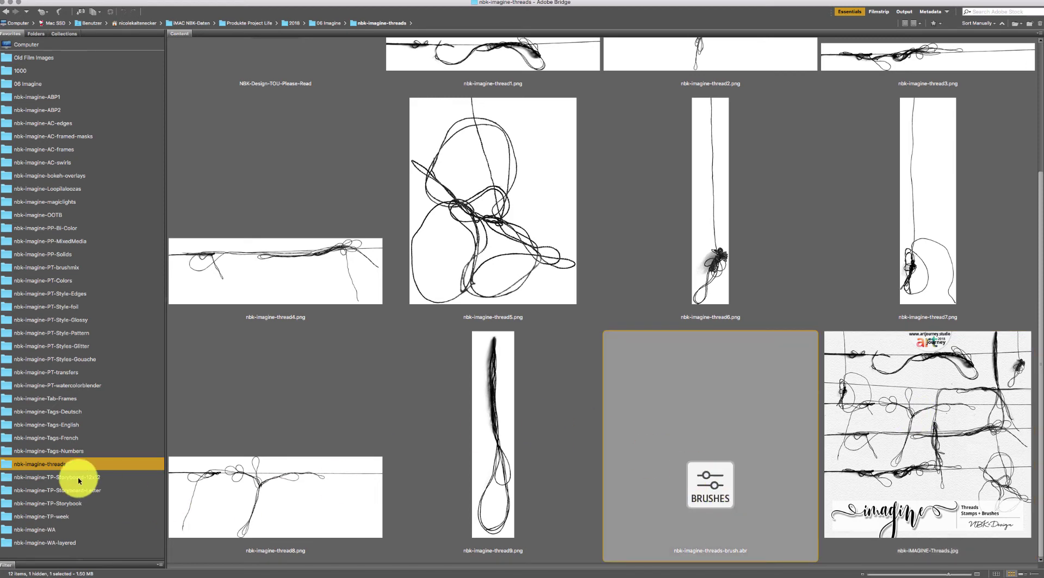
- Open nbk-imagine-TP-Storyboard-12x12-June-1.psd from the 12x12 storyboard folder in Photoshop, then reposition and slightly enlarge its window
left_click(103, 477)
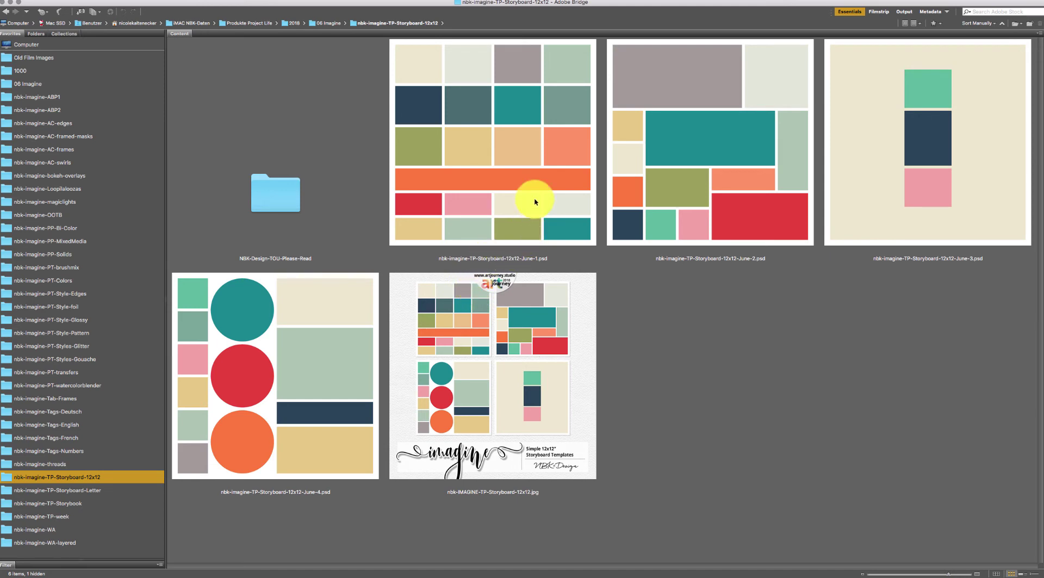
left_click(539, 213)
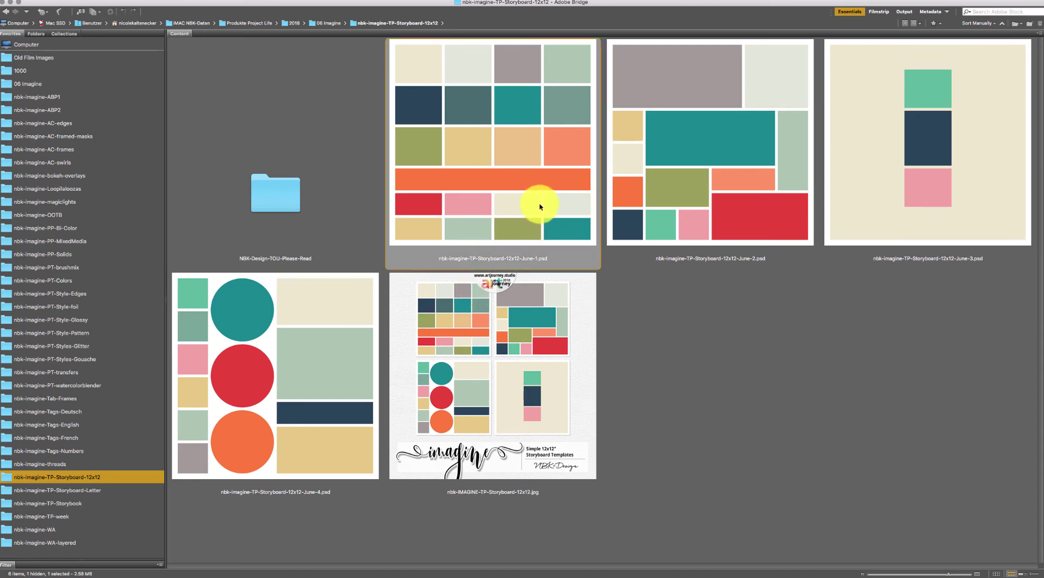
double_click(540, 208)
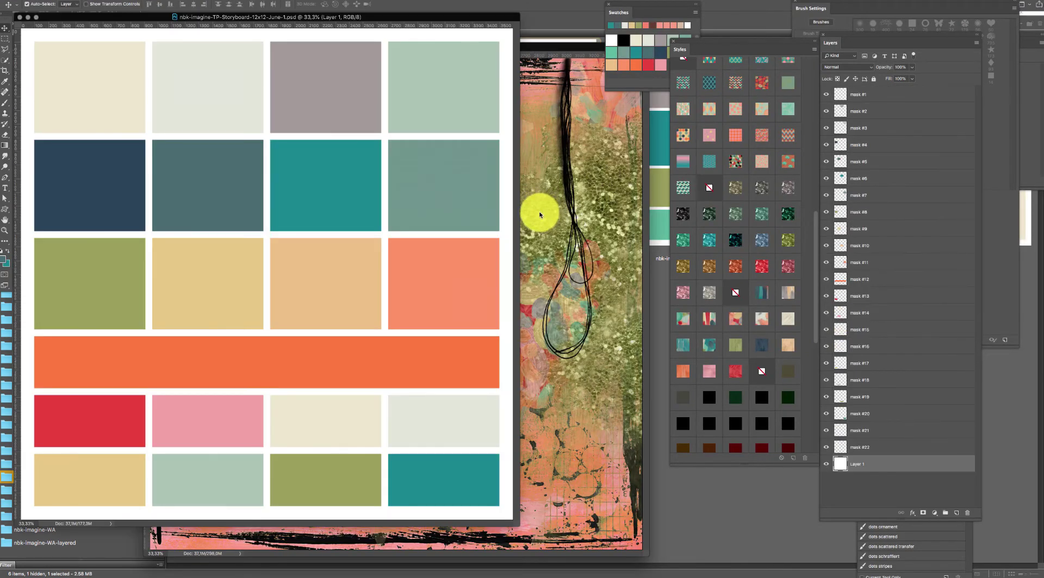
left_click_drag(475, 17, 536, 19)
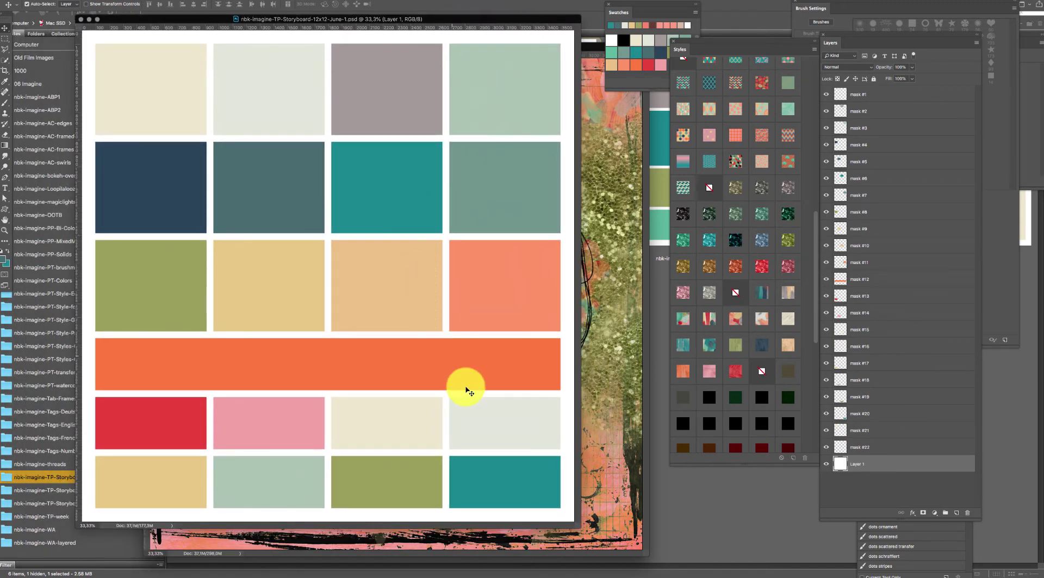
left_click_drag(577, 526, 583, 532)
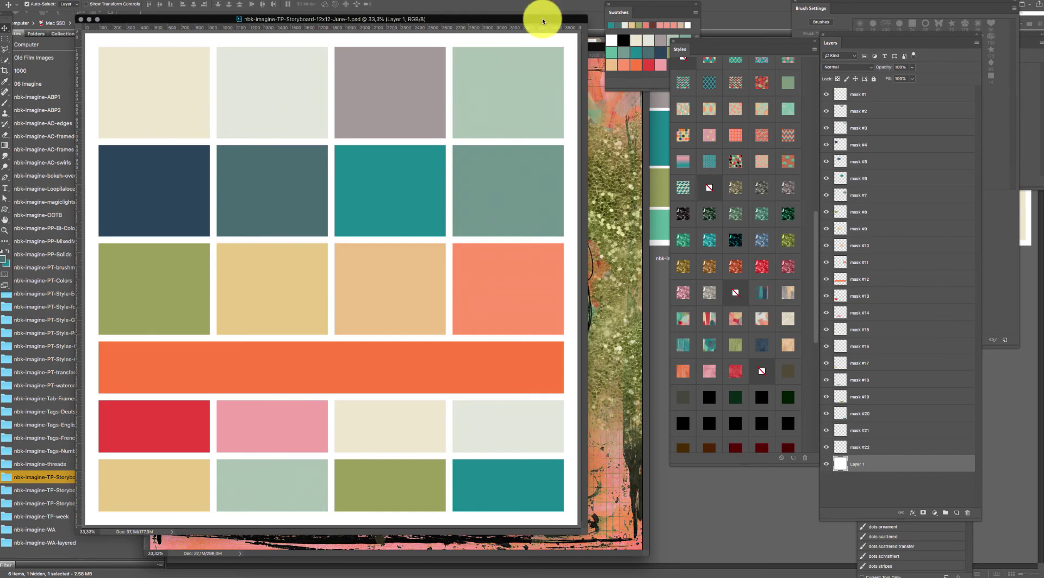
- Reposition the 12x12-June-1 storyboard template window and zoom out to 16.7% to show the whole template with empty canvas area around it
left_click_drag(543, 22, 472, 2)
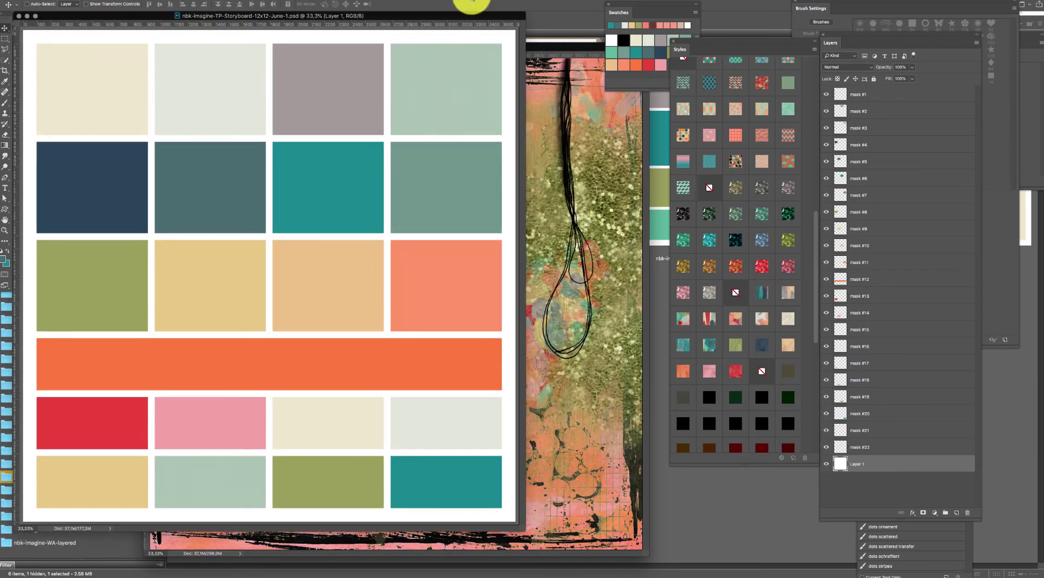
key("super+minus")
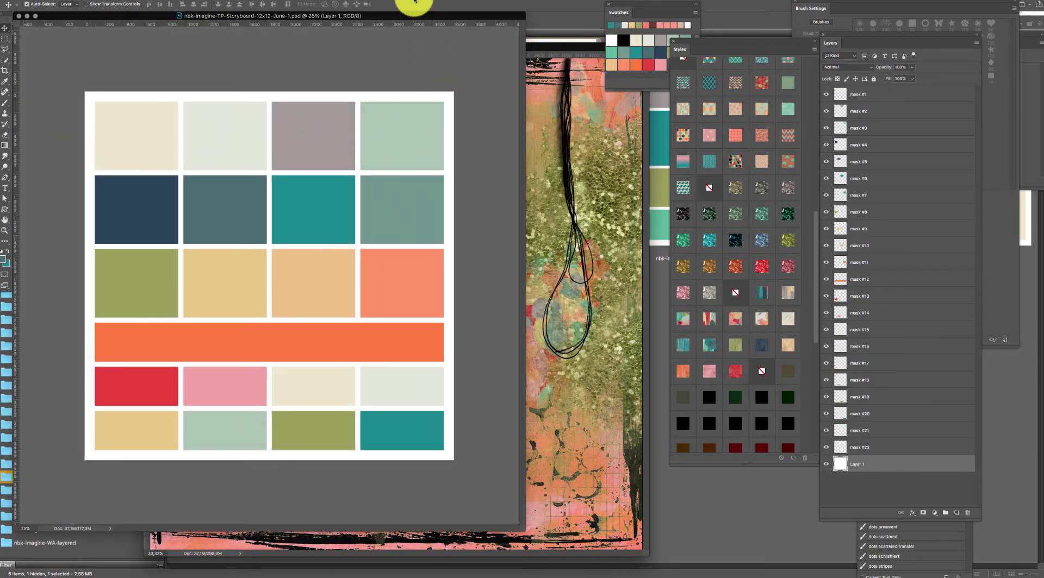
left_click_drag(412, 14, 406, 16)
key("super+minus")
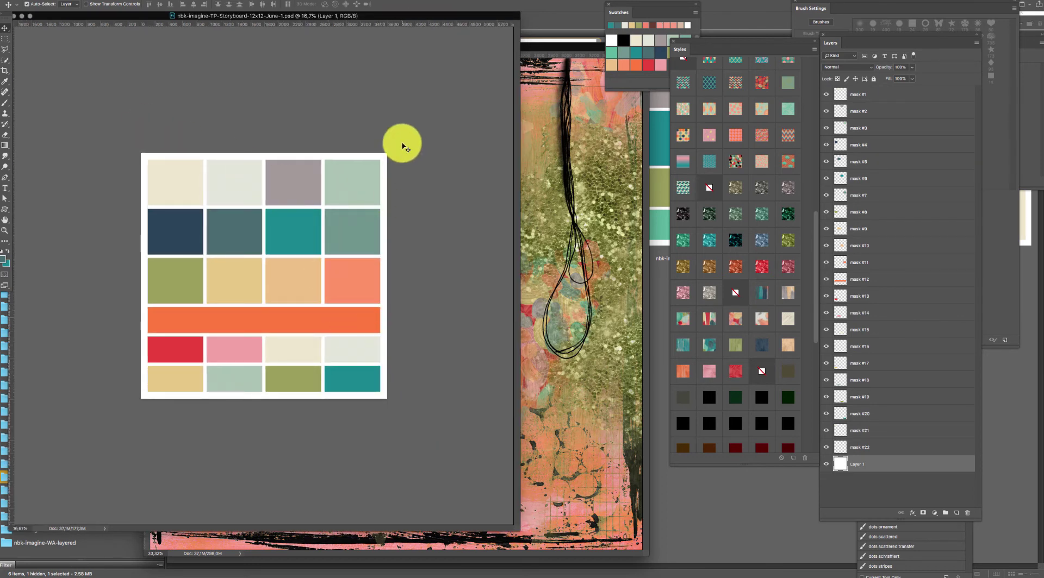
left_click_drag(400, 158, 234, 286)
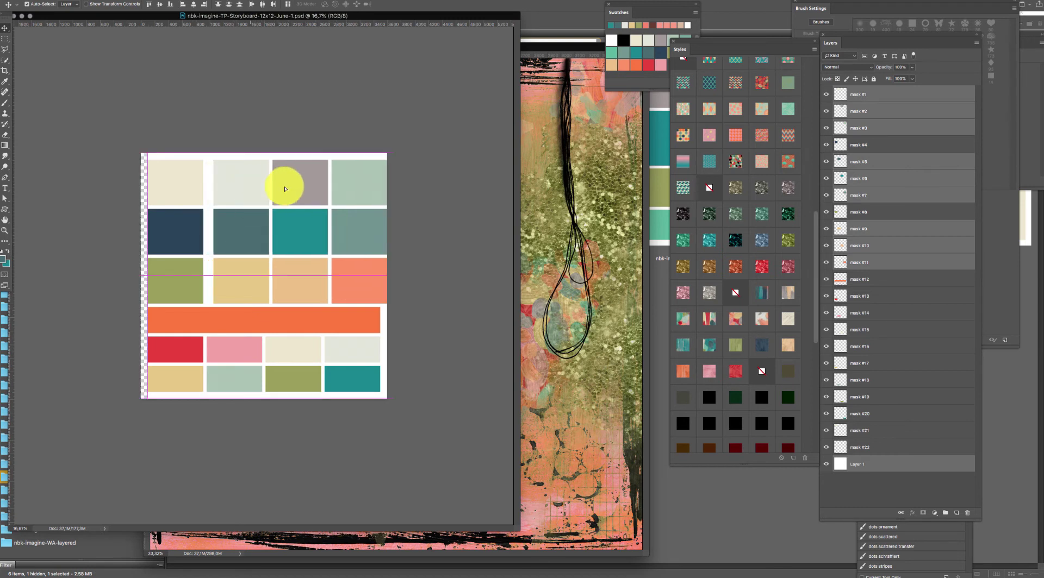
left_click_drag(285, 182, 399, 231)
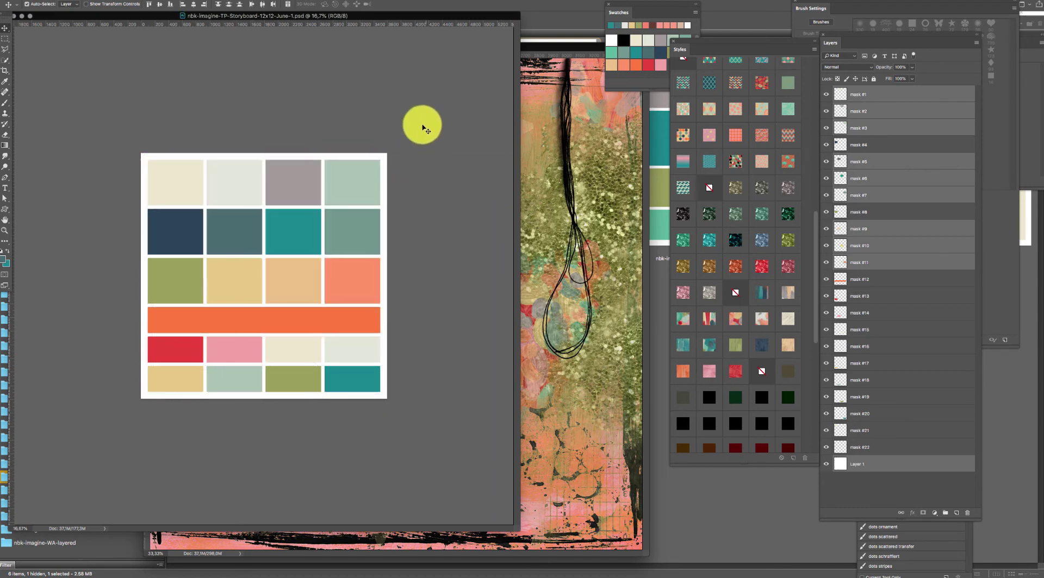
left_click(401, 129)
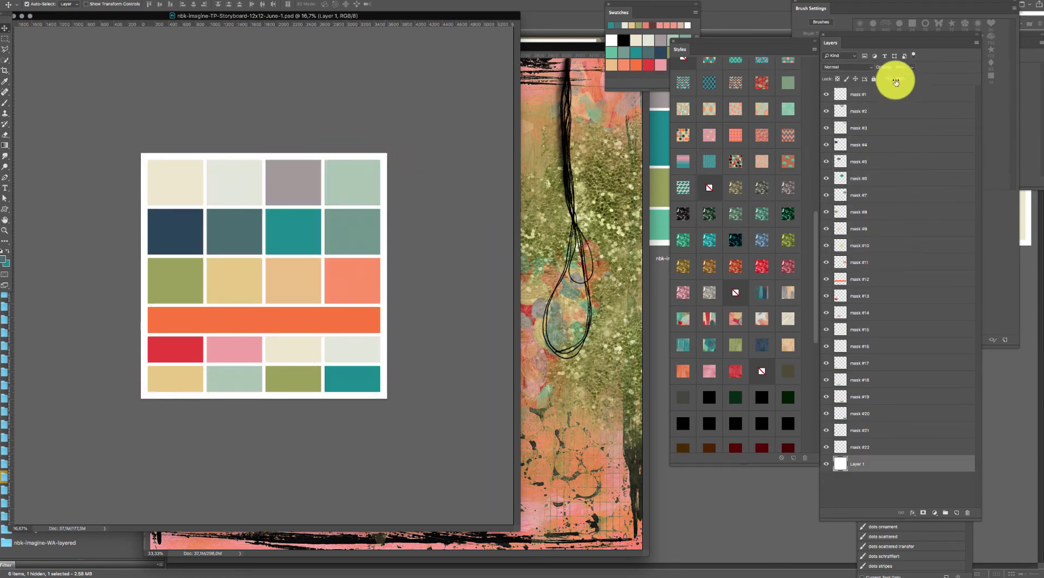
- Lock Layer 1, then select the nine masks in the upper-right three columns and three rows and copy them into nbk-imagine-PP-Mix3.jpg
left_click(874, 79)
left_click_drag(368, 128, 240, 292)
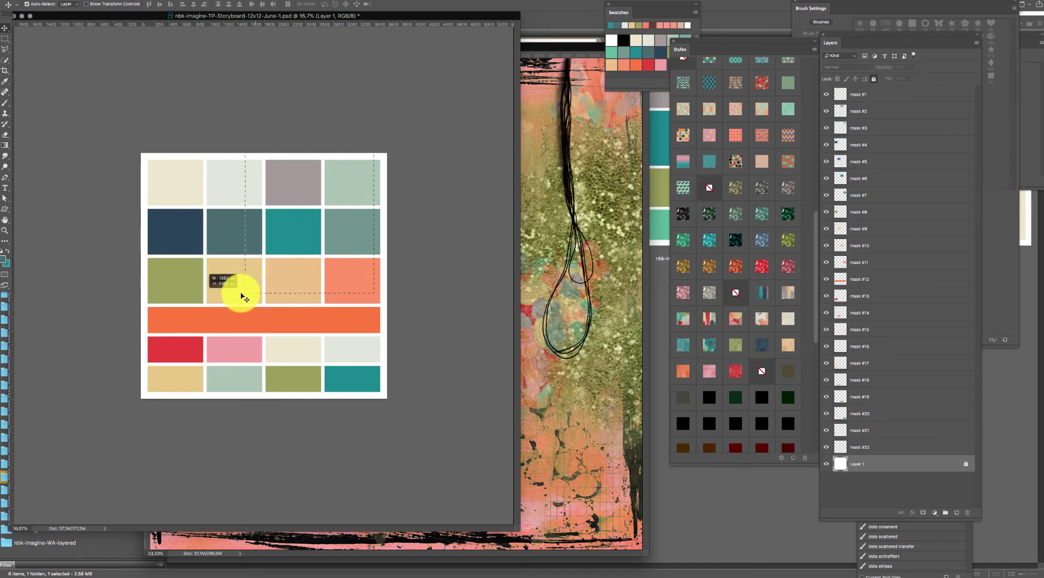
left_click_drag(313, 293, 291, 357)
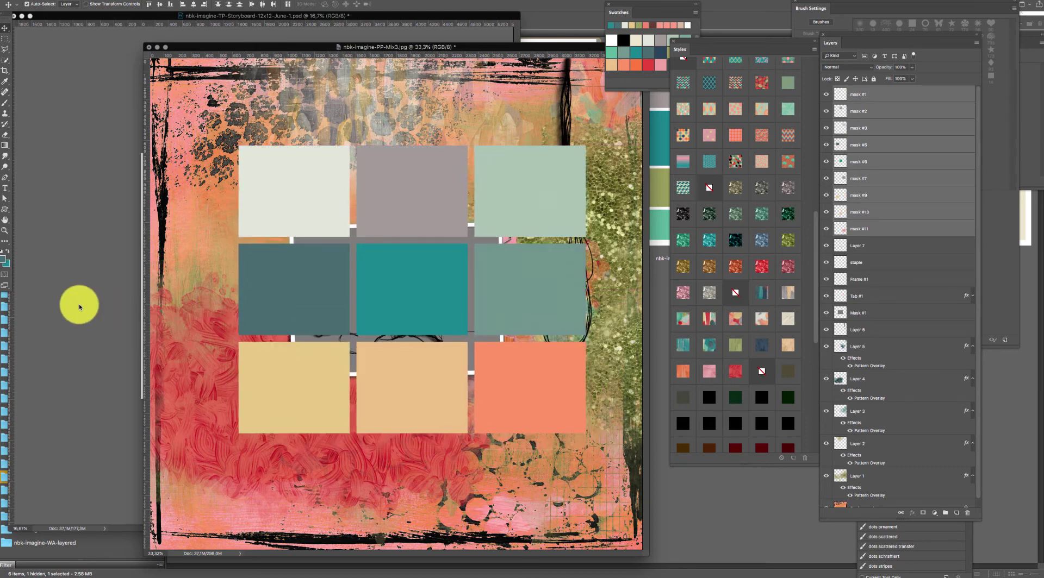
- Return to the storyboard template, select the masks of the first two columns plus the orange strip, and copy them onto the Mix3 paper
left_click(79, 304)
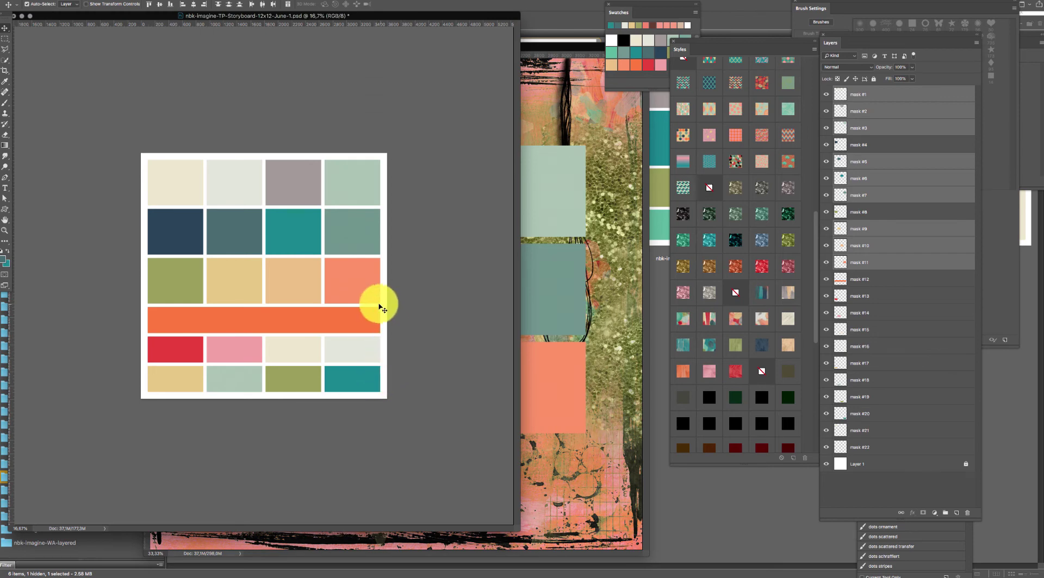
left_click(237, 184)
left_click_drag(237, 185, 354, 23)
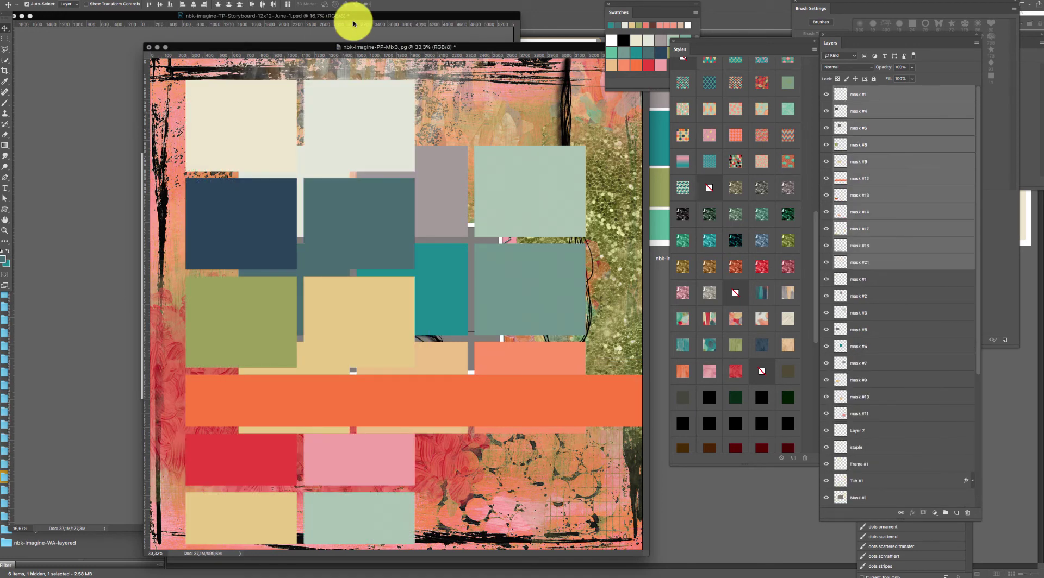
- Undo the placement of all storyboard masks copied onto the Mix3 paper
key("super+z")
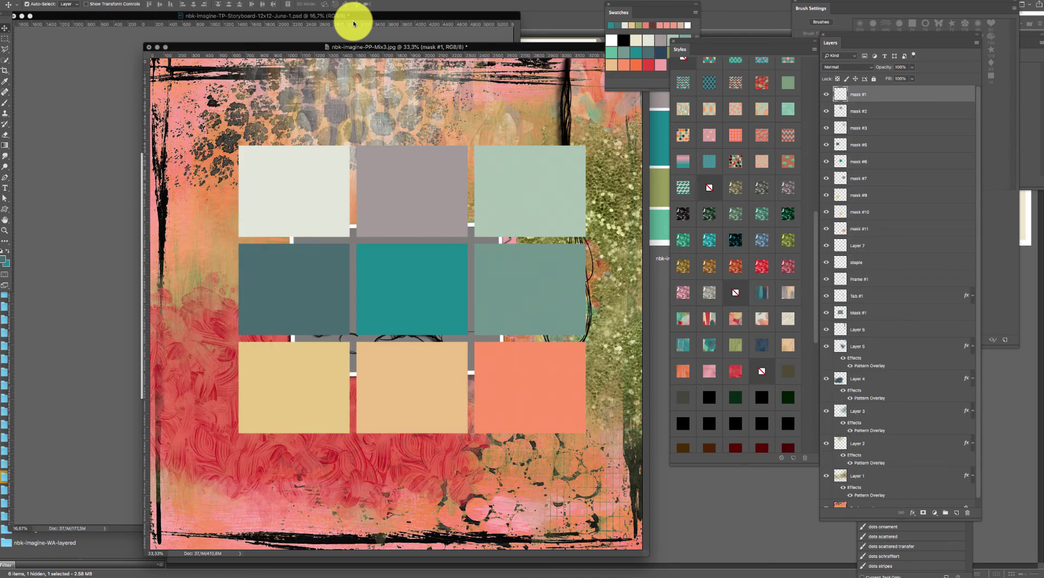
key("alt+super+z")
key("alt+super+z")
key("alt+super+z")
key("alt+super+z")
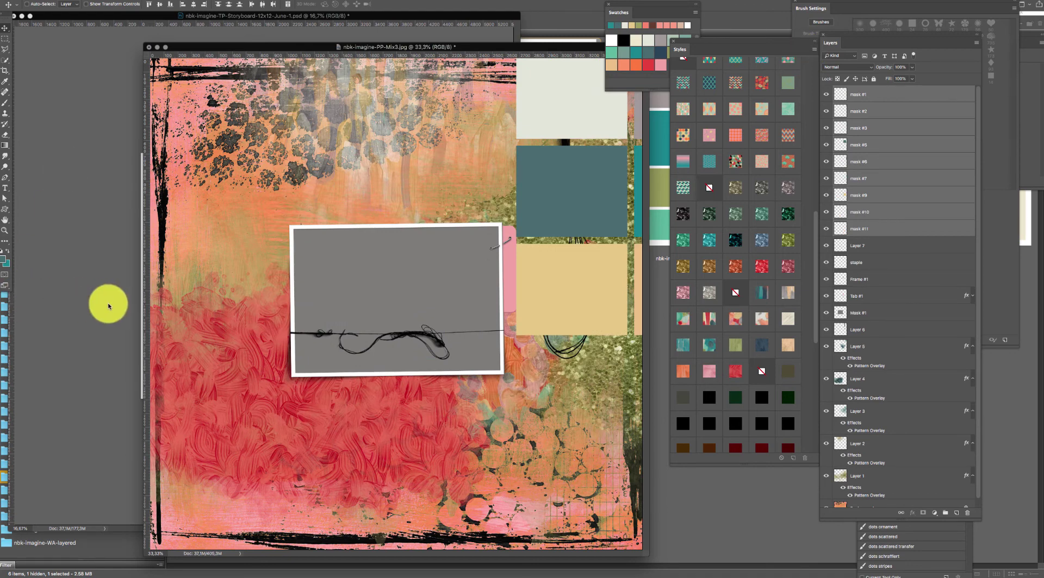
- Bring the 12x12-June-1 storyboard template to the front, shift its window, and close it without saving
left_click(106, 283)
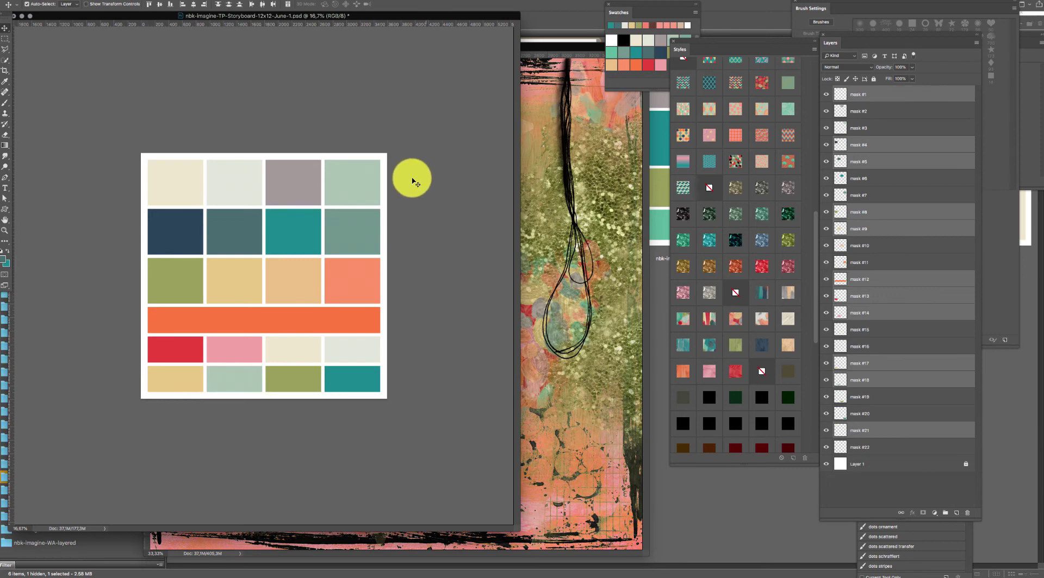
left_click_drag(403, 16, 439, 27)
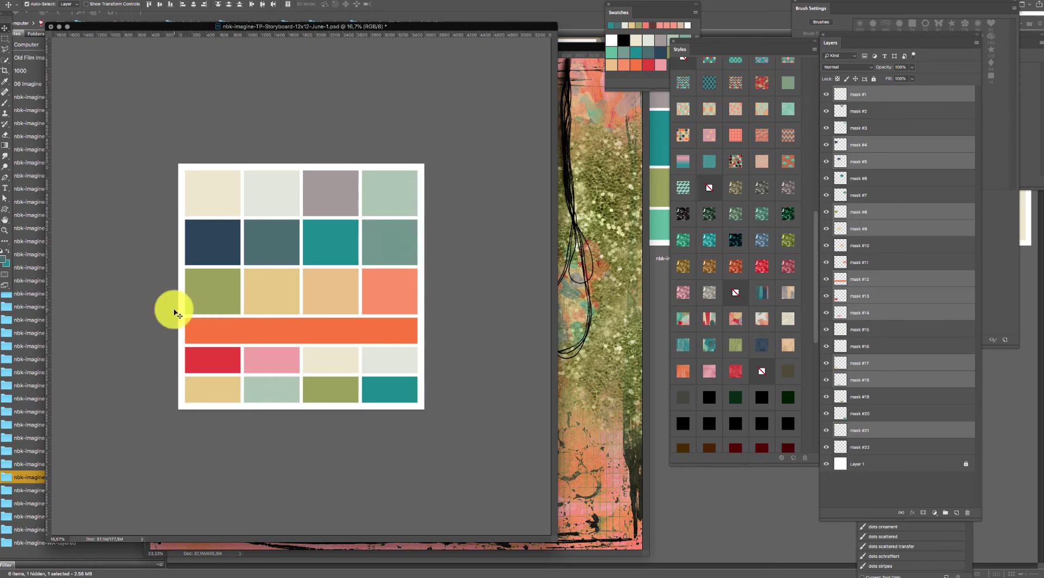
key("super+w")
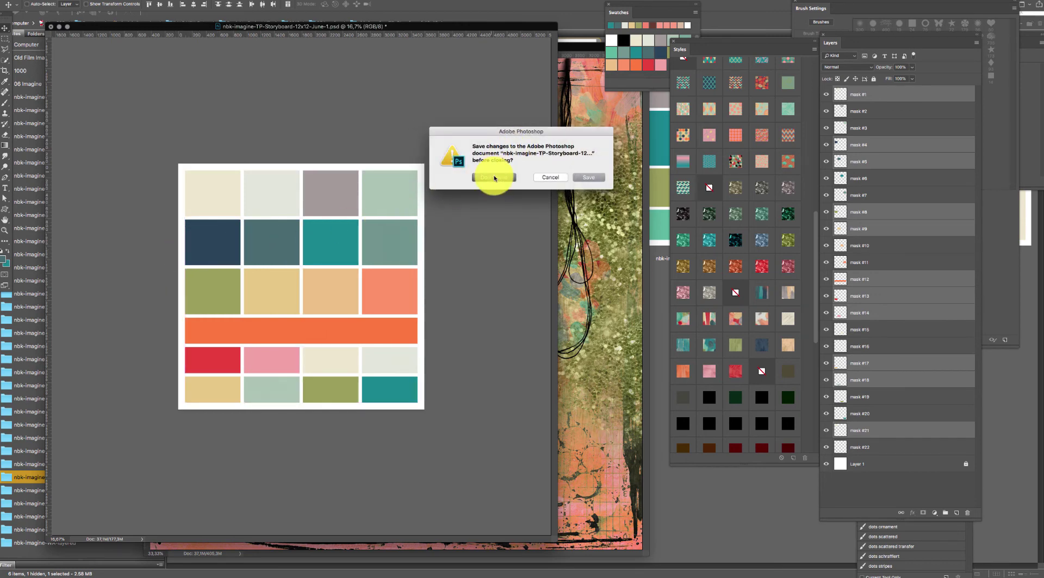
left_click(494, 177)
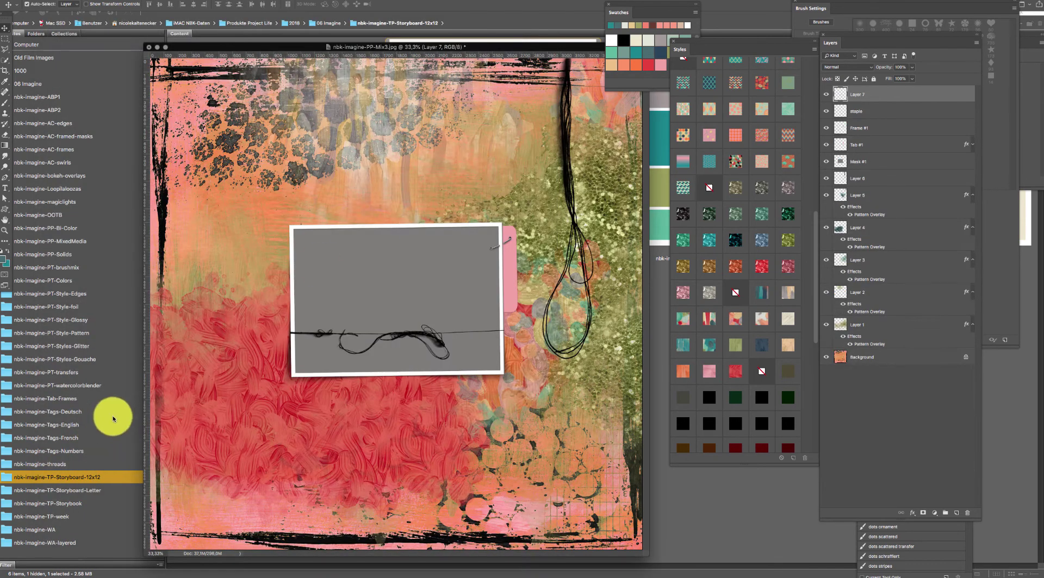
- Switch to Bridge, preview nbk-imagine-TP-Storyboard-12x12-June-2.psd and June-3.psd full size, and view the nbk-imagine-TP-Storyboard-Letter folder
left_click(115, 482)
left_click(337, 375)
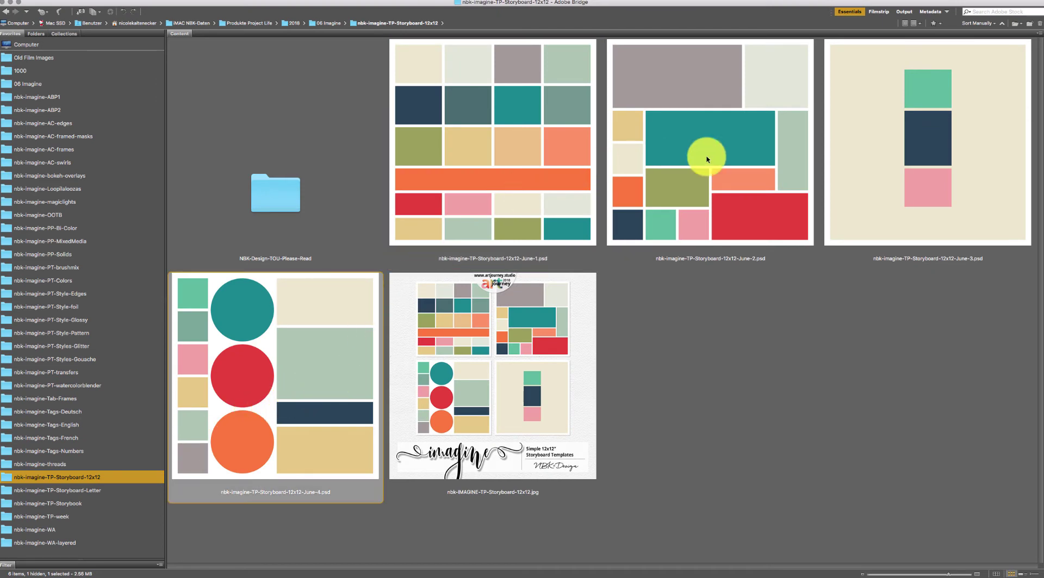
left_click(742, 155)
key("space")
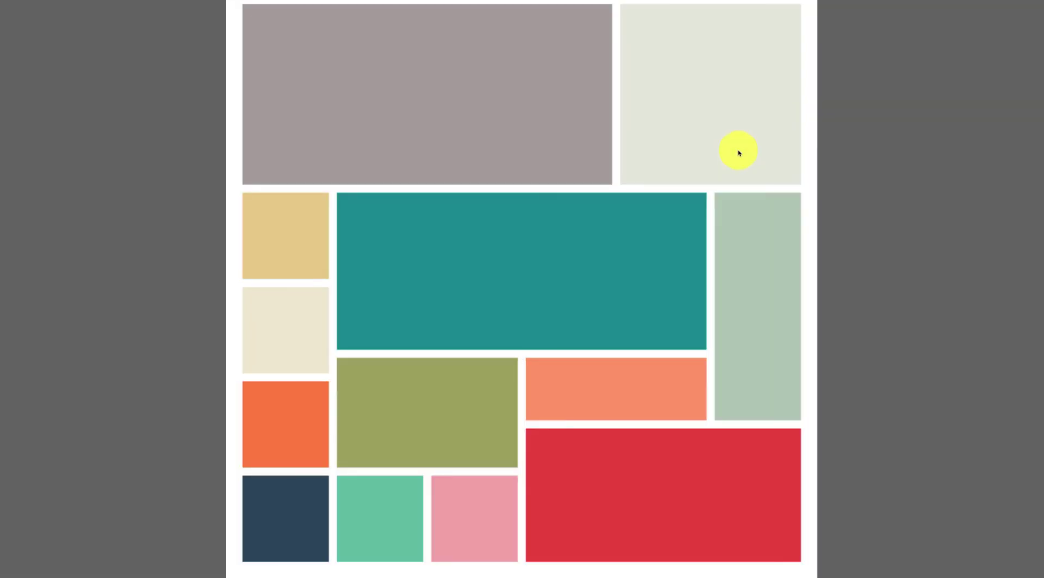
key("space")
left_click(905, 162)
key("space")
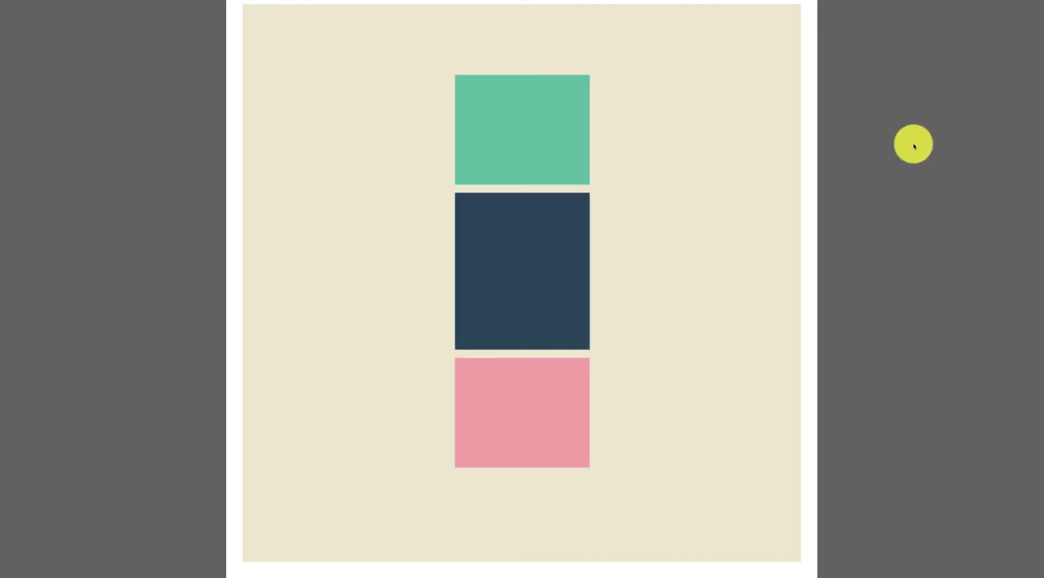
key("space")
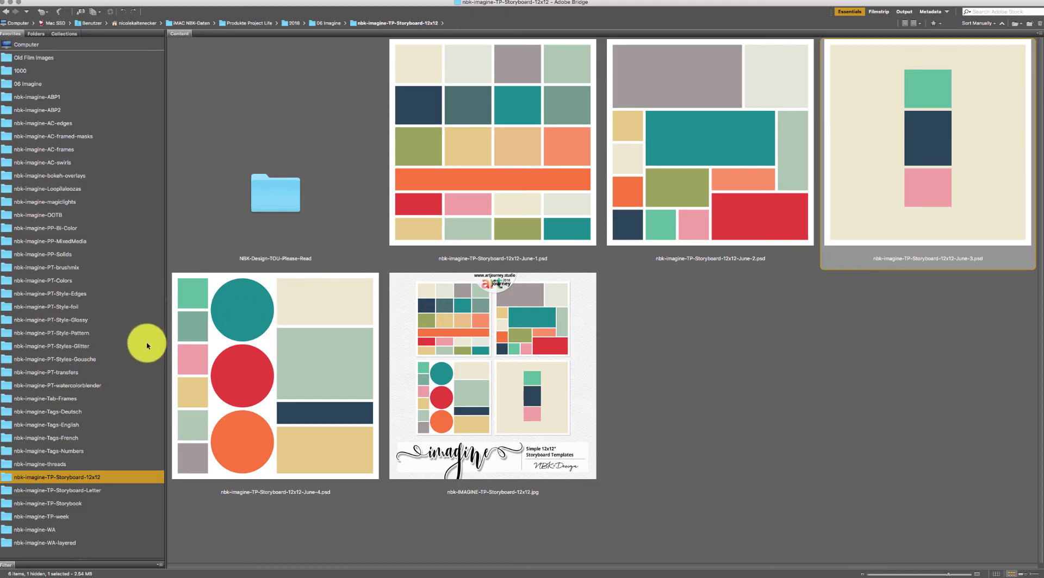
left_click(124, 491)
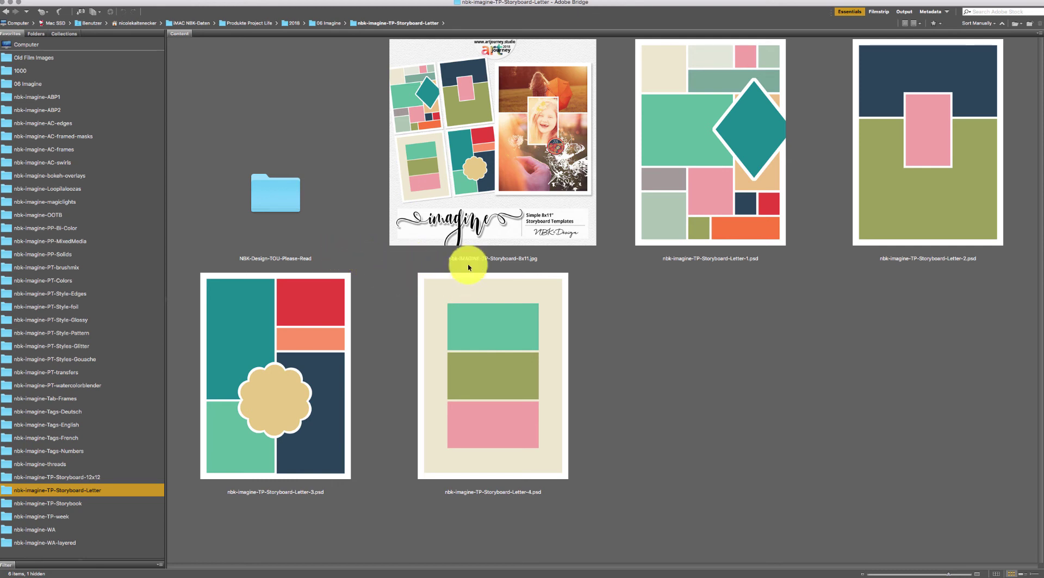
left_click(488, 363)
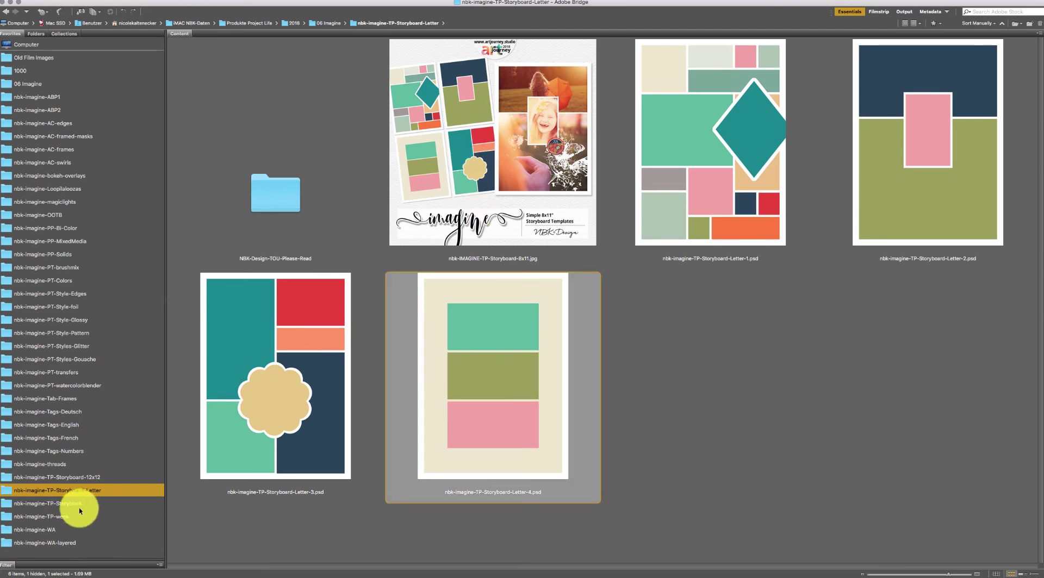
- Open the nbk-imagine-TP-Storybook folder and preview its templates full screen, starting from nbk-OTR-TP-SB-01-A.psd
left_click(96, 504)
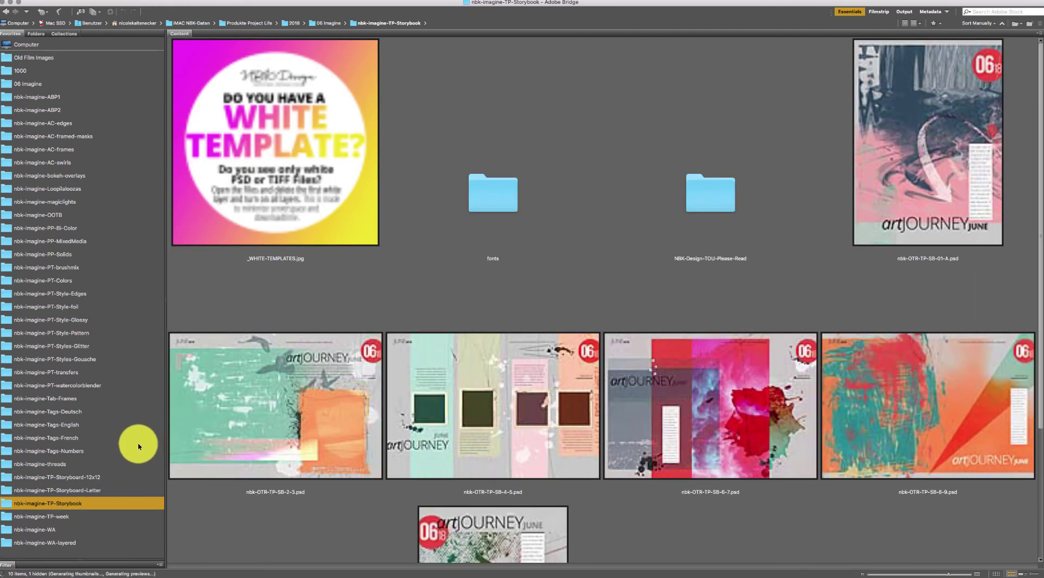
left_click(870, 156)
key("space")
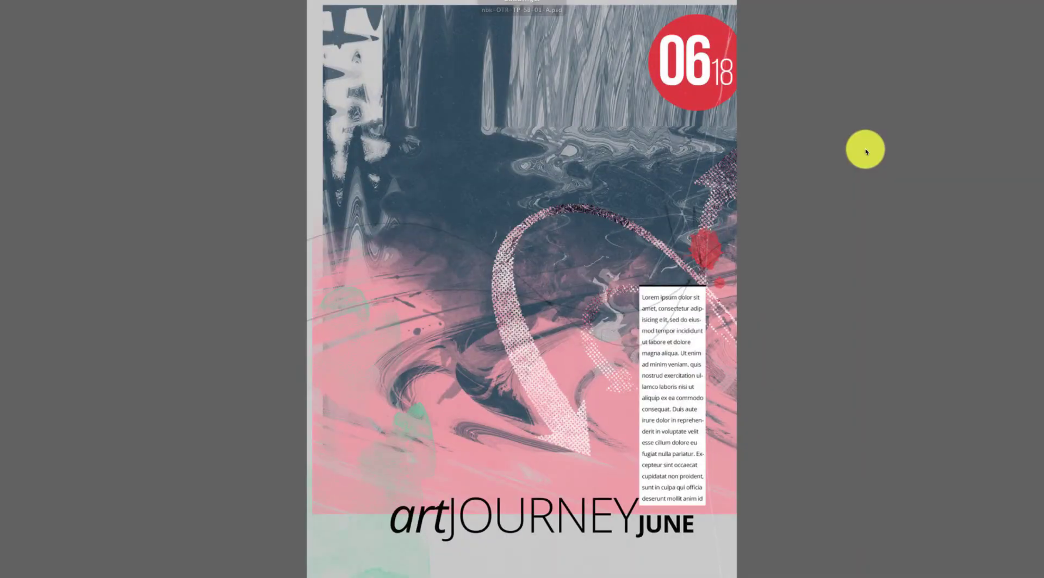
key("Right")
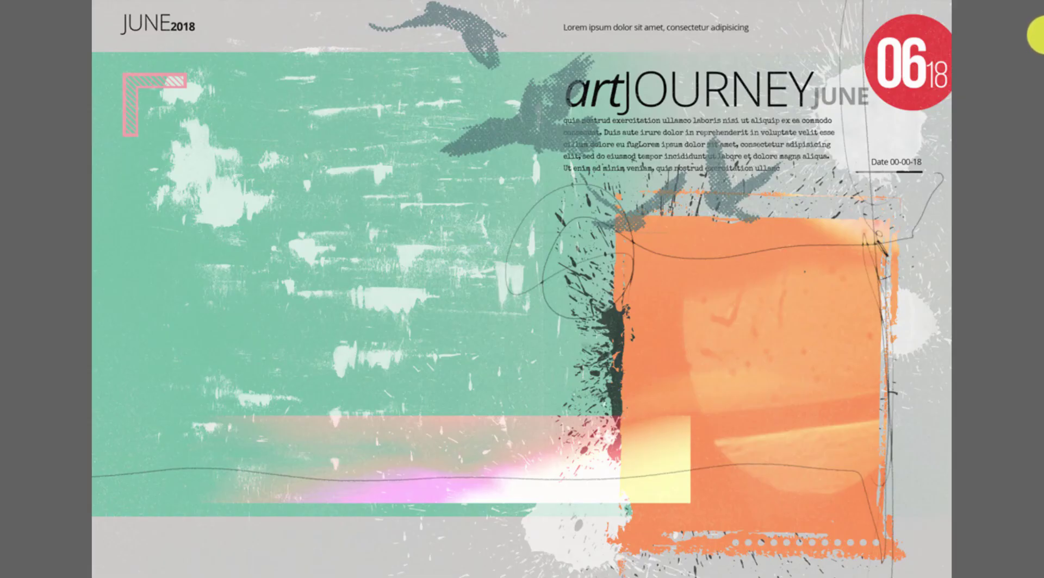
key("Right")
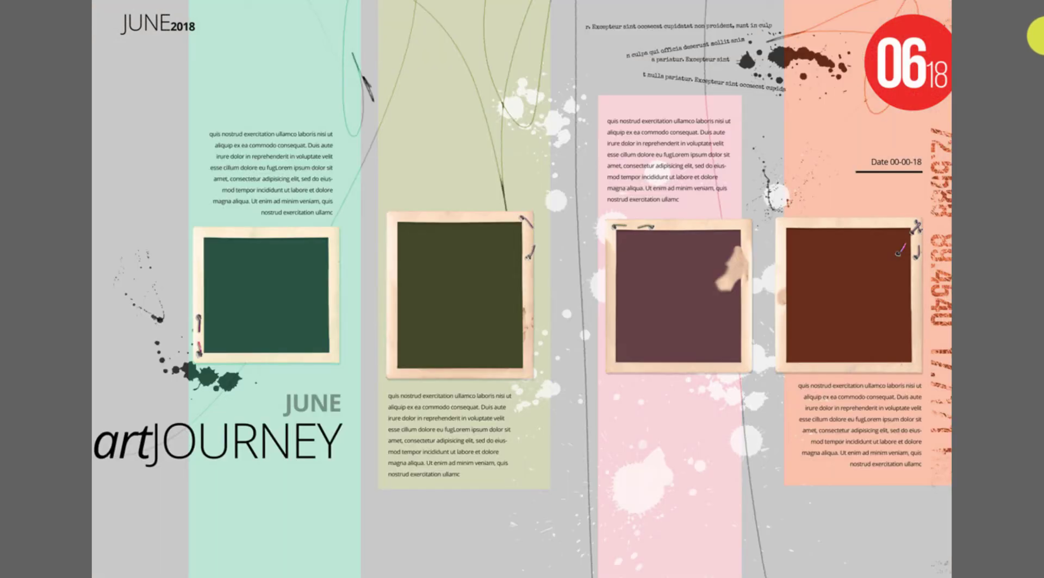
key("Right")
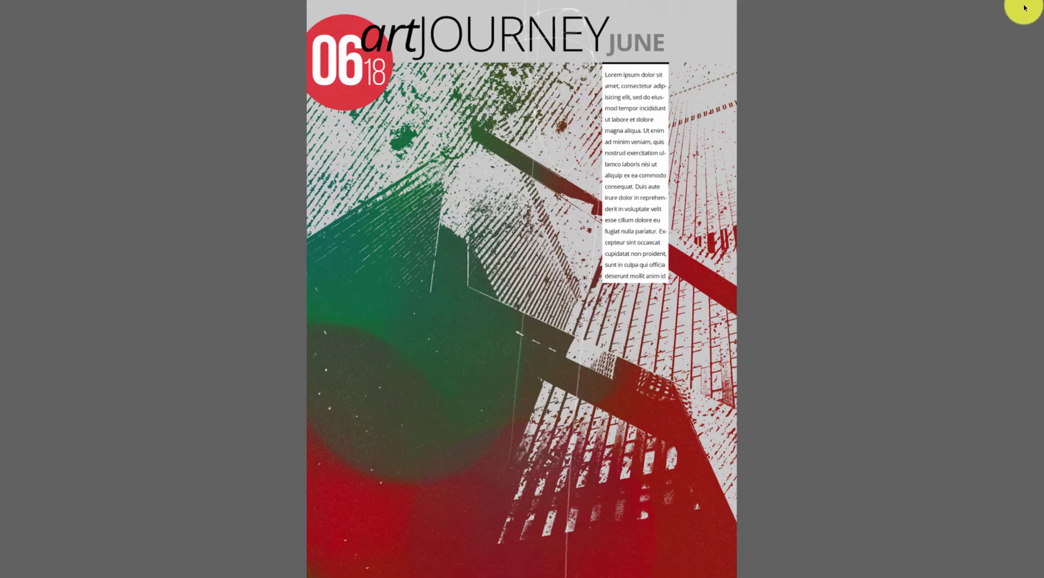
key("Right")
key("Escape")
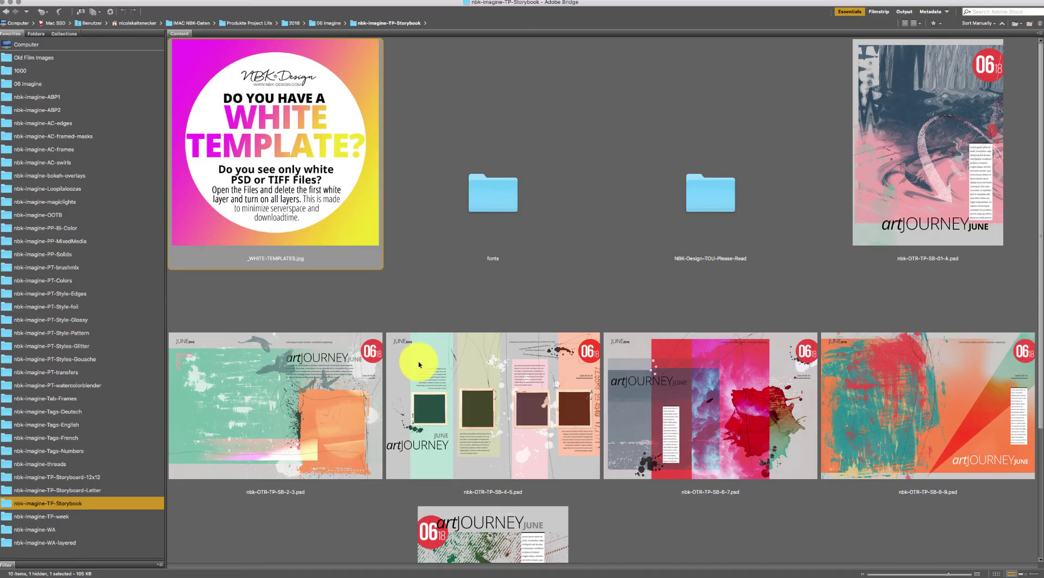
- Open nbk-OTR-TP-SB-2-3.psd in Photoshop, check its layers by toggling visibility, and close it without saving
left_click(350, 424)
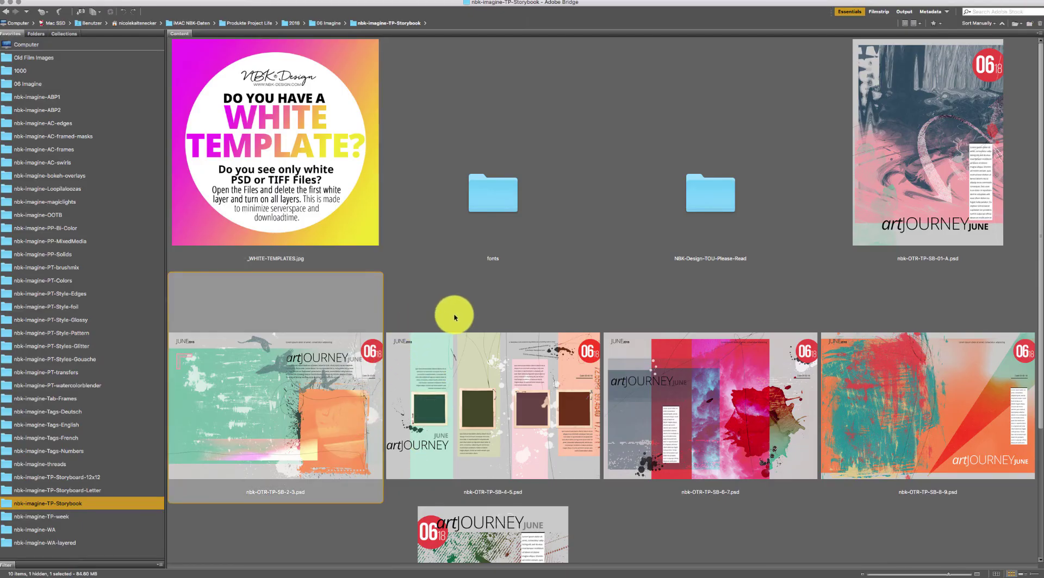
double_click(347, 419)
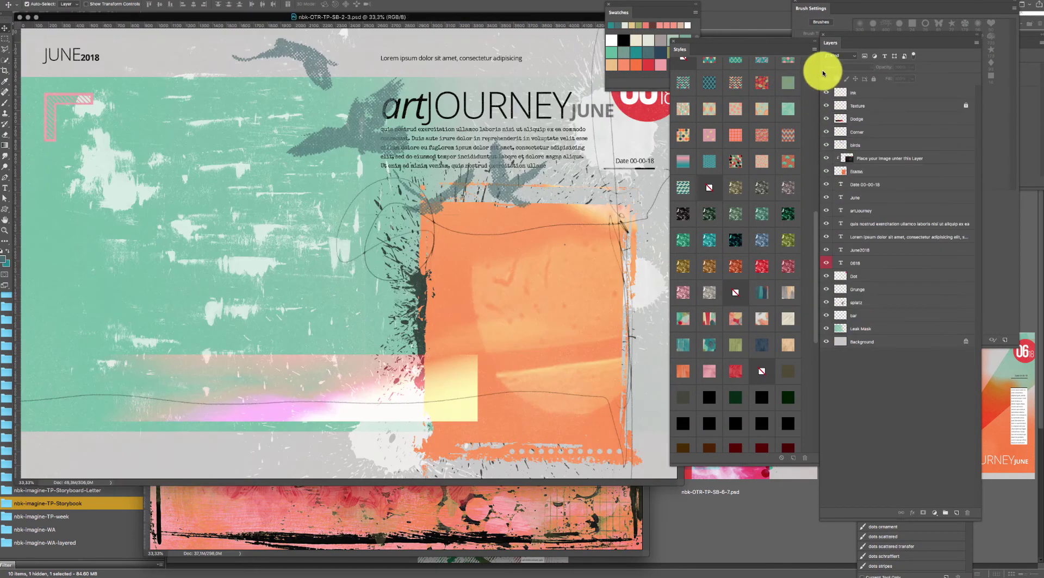
mouse_move(825, 95)
left_mouse_down()
mouse_move(827, 342)
mouse_move(829, 84)
mouse_move(827, 92)
left_mouse_up()
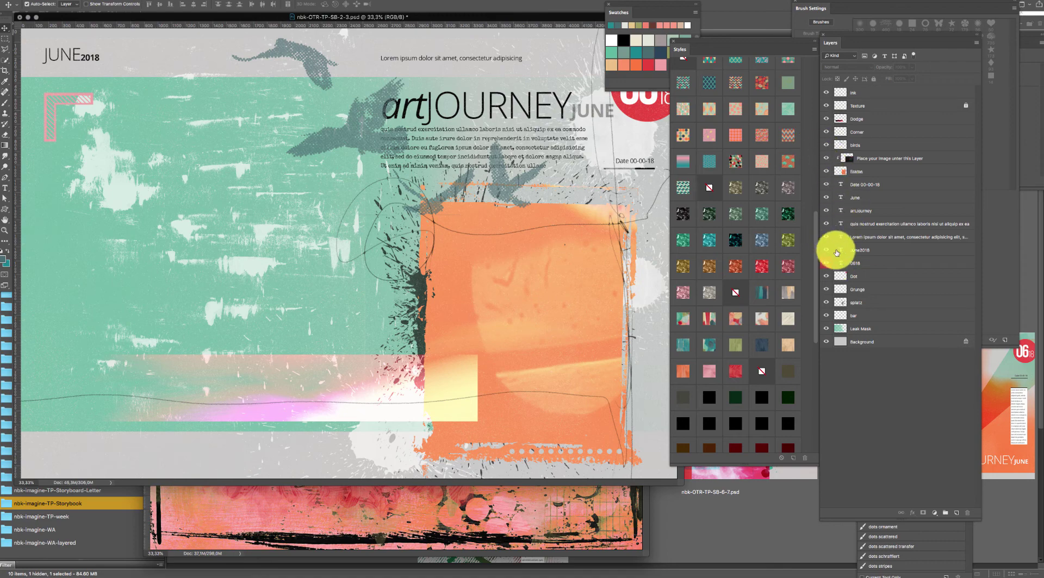
key("super+w")
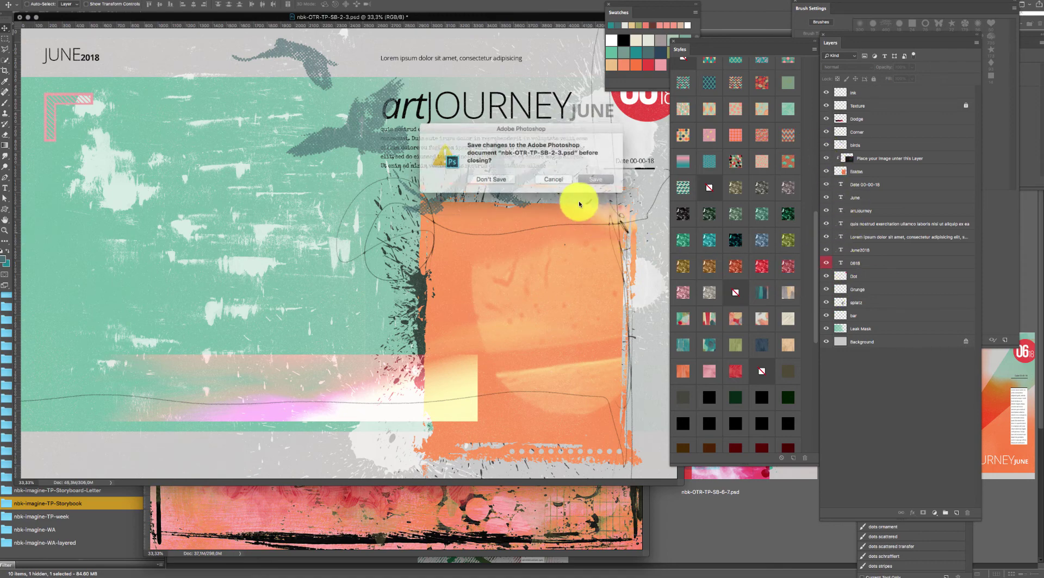
left_click(466, 205)
- Back in Bridge, view the remaining storybook templates and open the nbk-imagine-TP-week folder
left_click(692, 535)
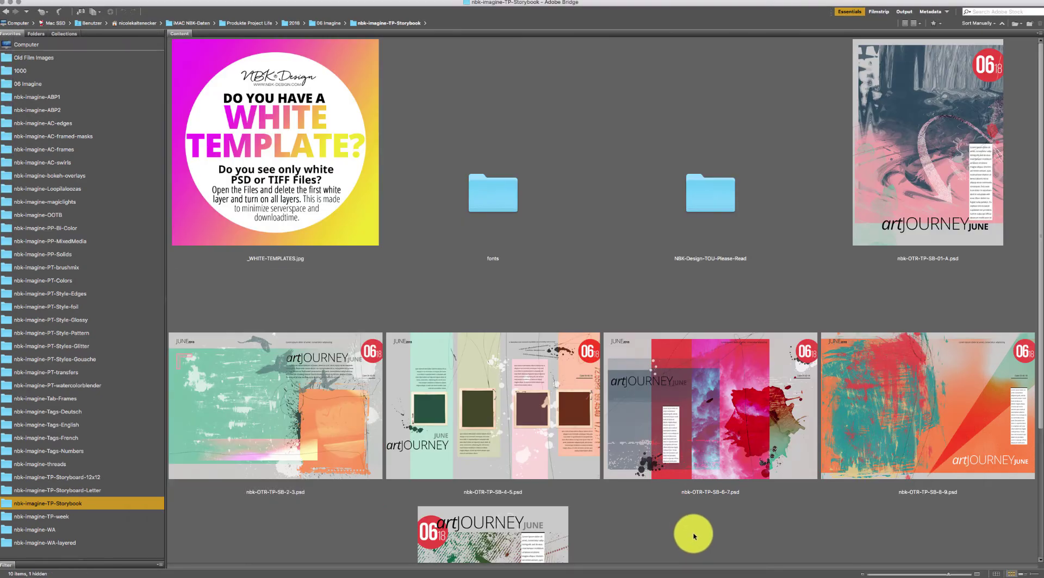
scroll(1033, 201, "down", 5)
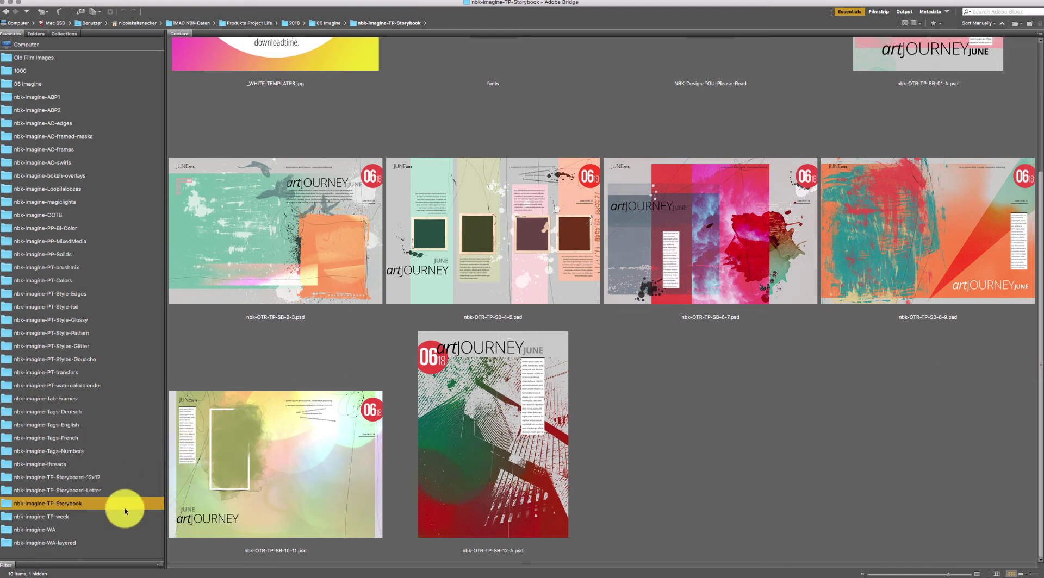
left_click(106, 517)
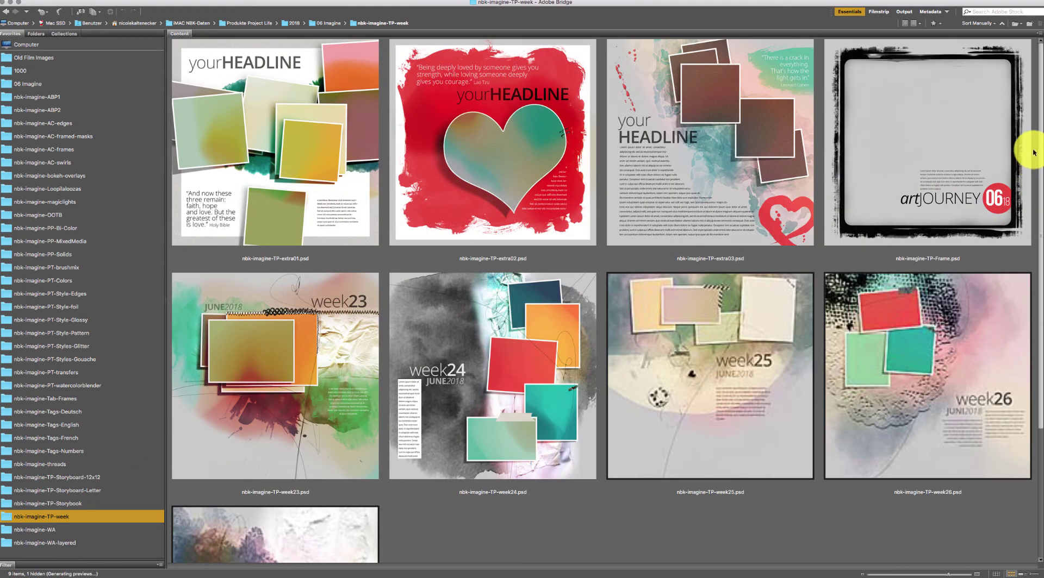
- Preview the nbk-imagine-TP-week templates full screen, going from nbk-imagine-TP-extra01.psd through the week27 layout, and return to the thumbnails
left_click(360, 152)
key("space")
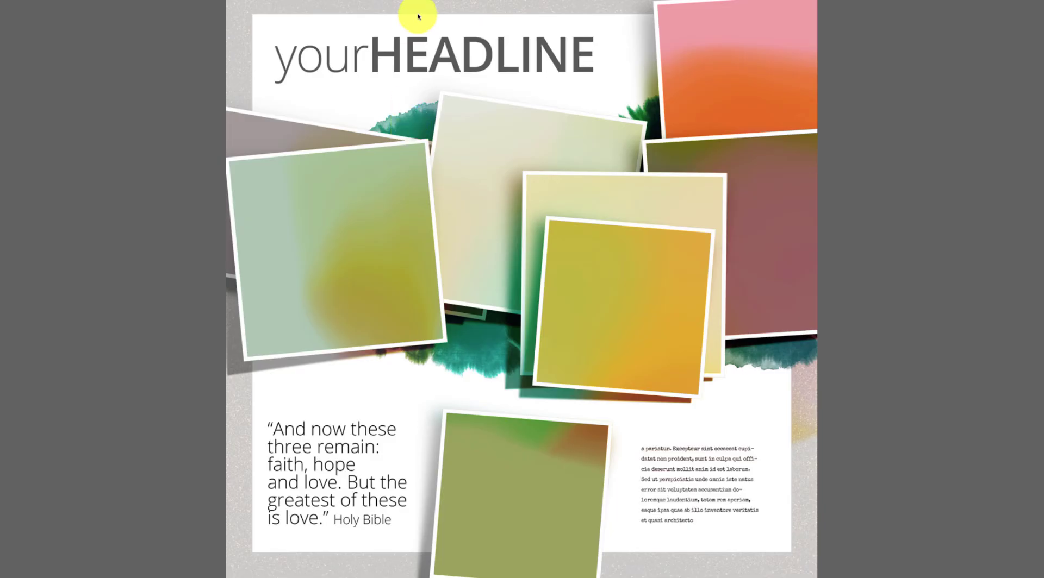
key("Right")
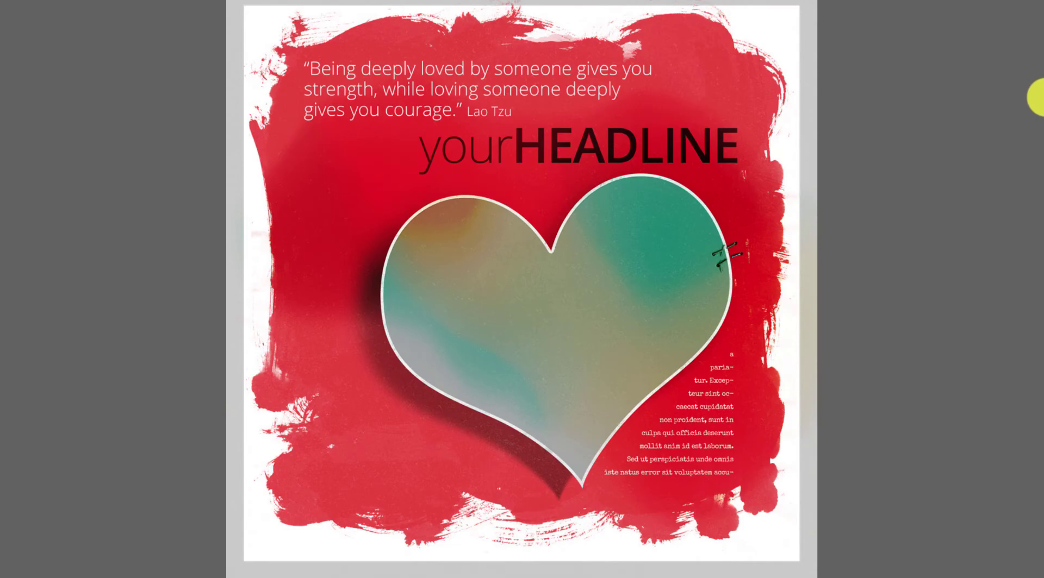
key("Right")
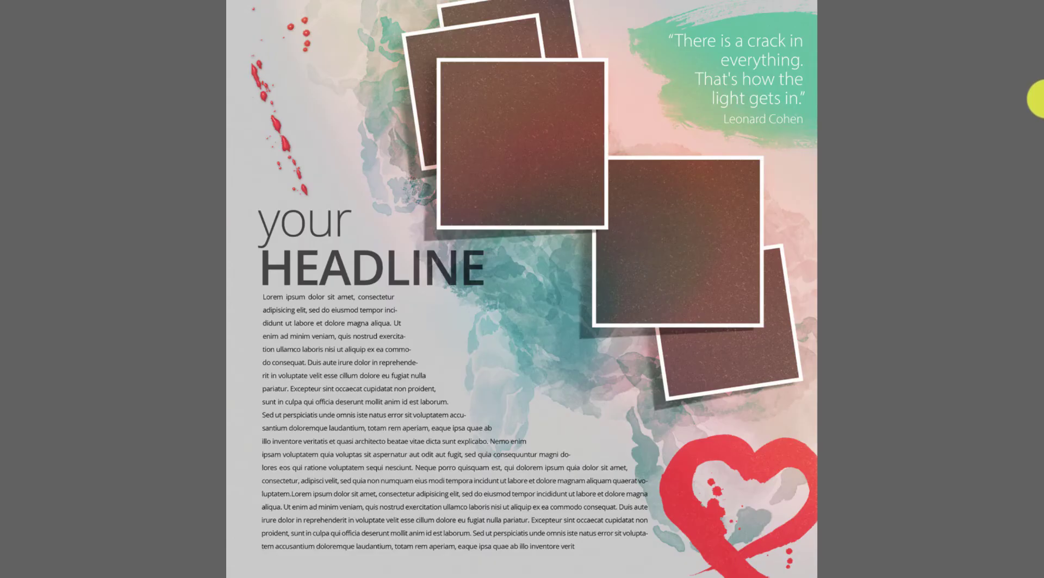
key("Right")
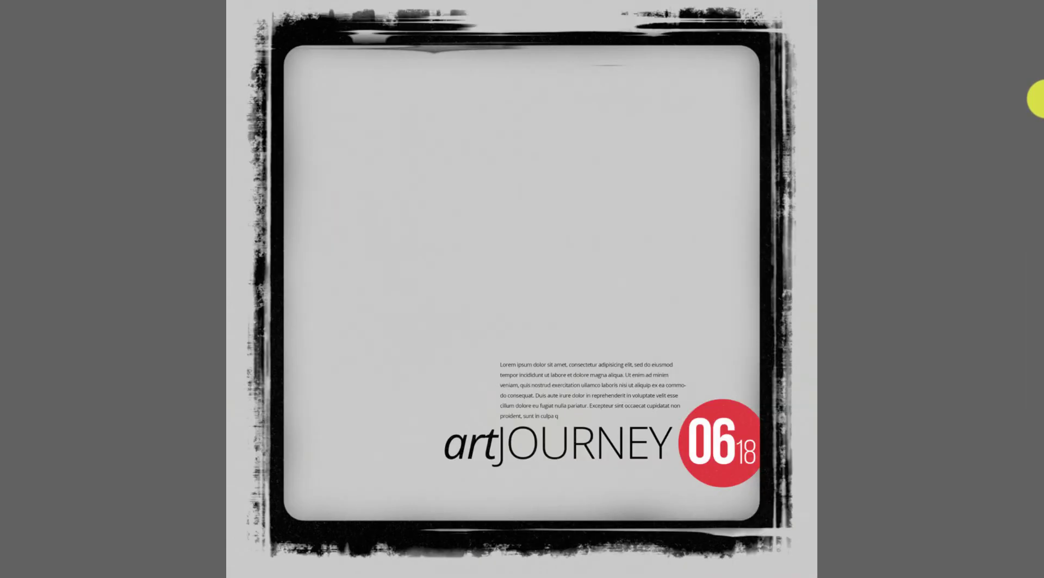
key("Right")
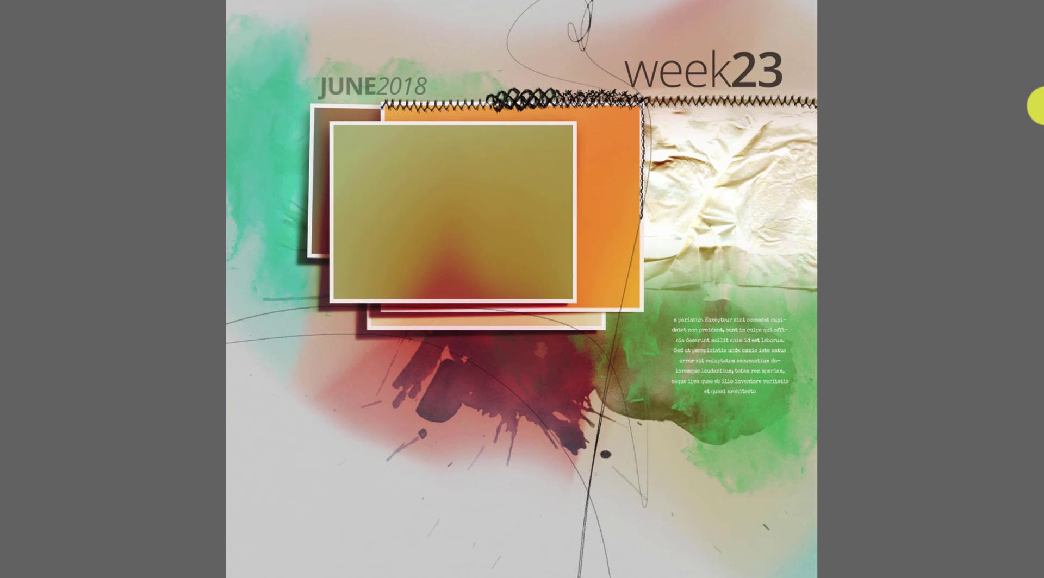
key("Right")
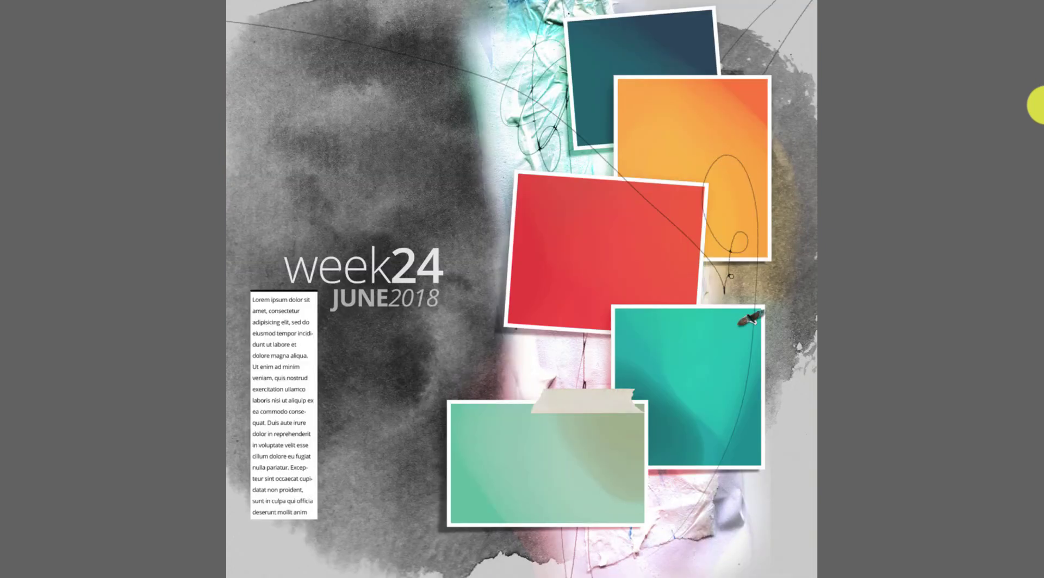
key("Right")
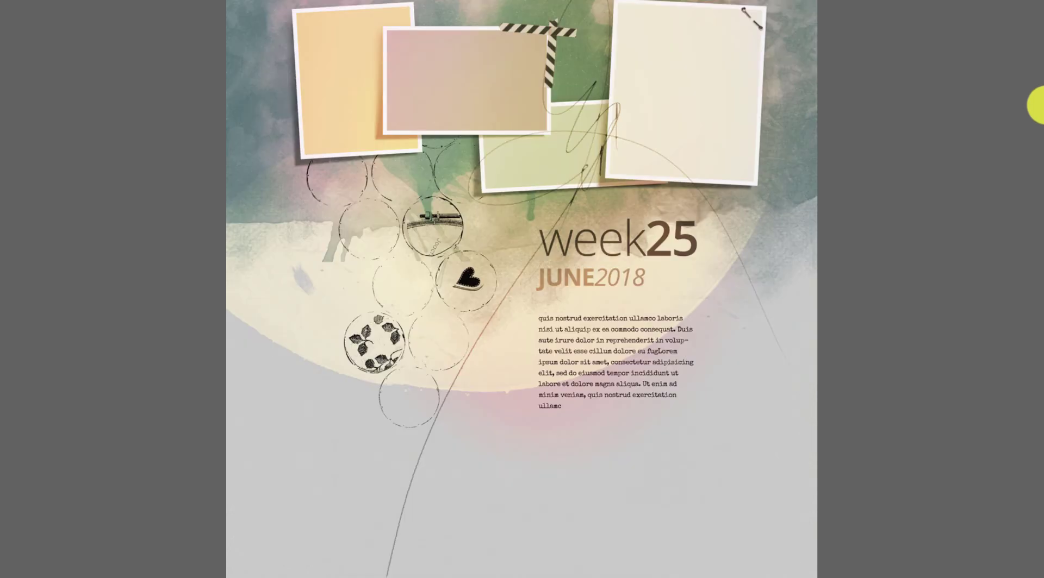
key("Right")
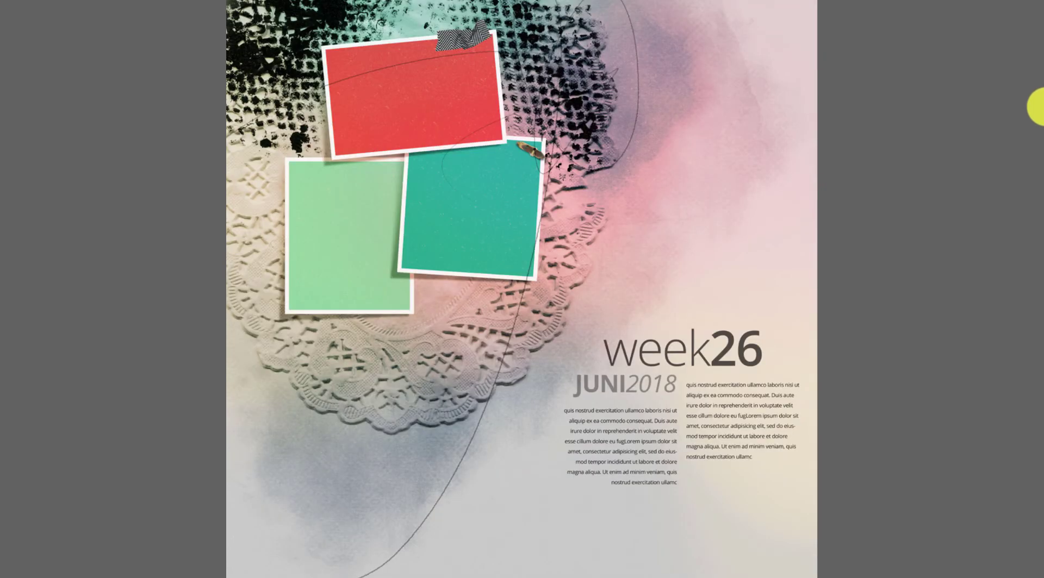
key("Right")
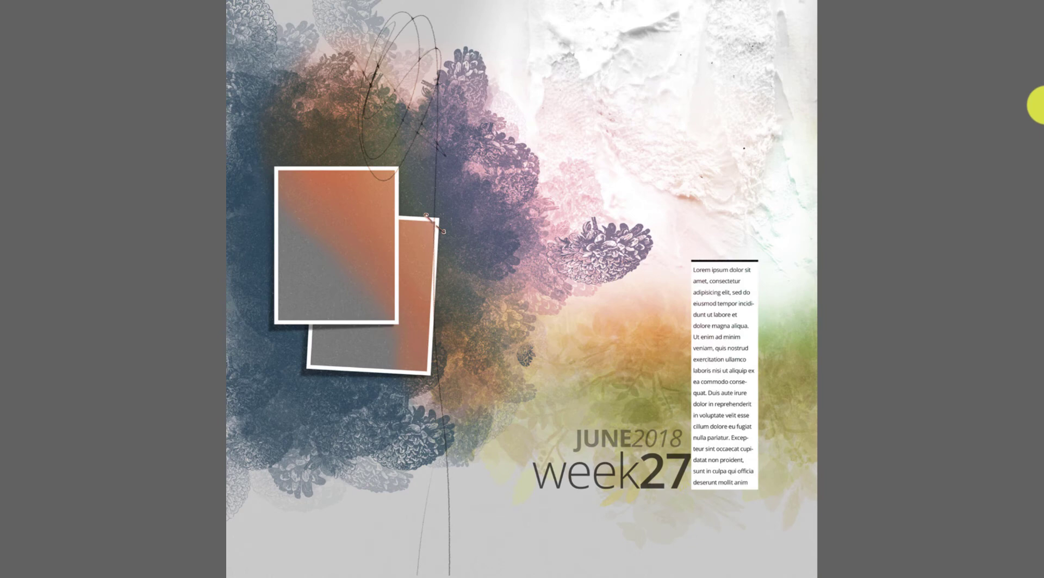
key("Right")
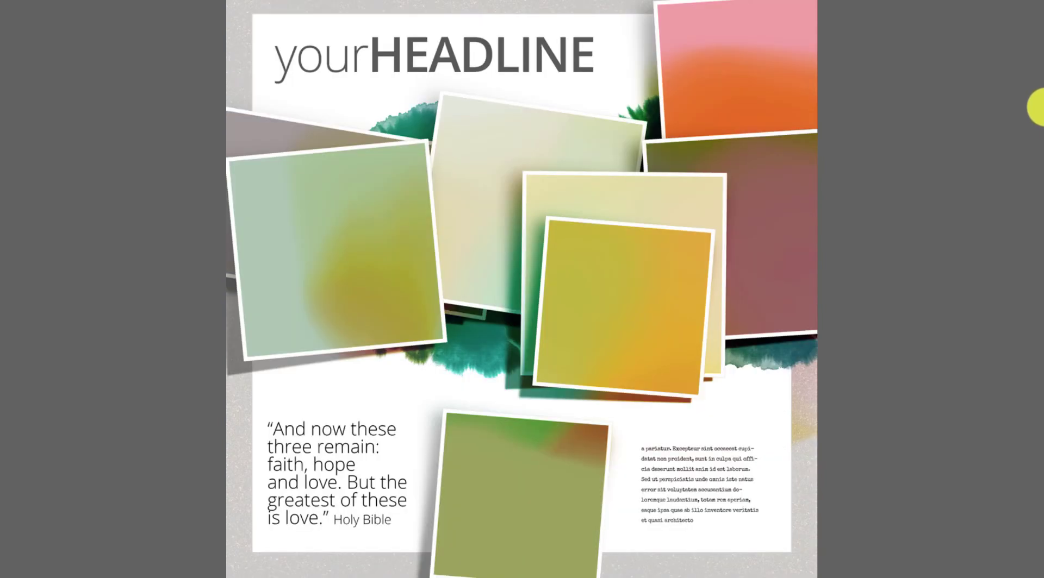
key("Right")
key("space")
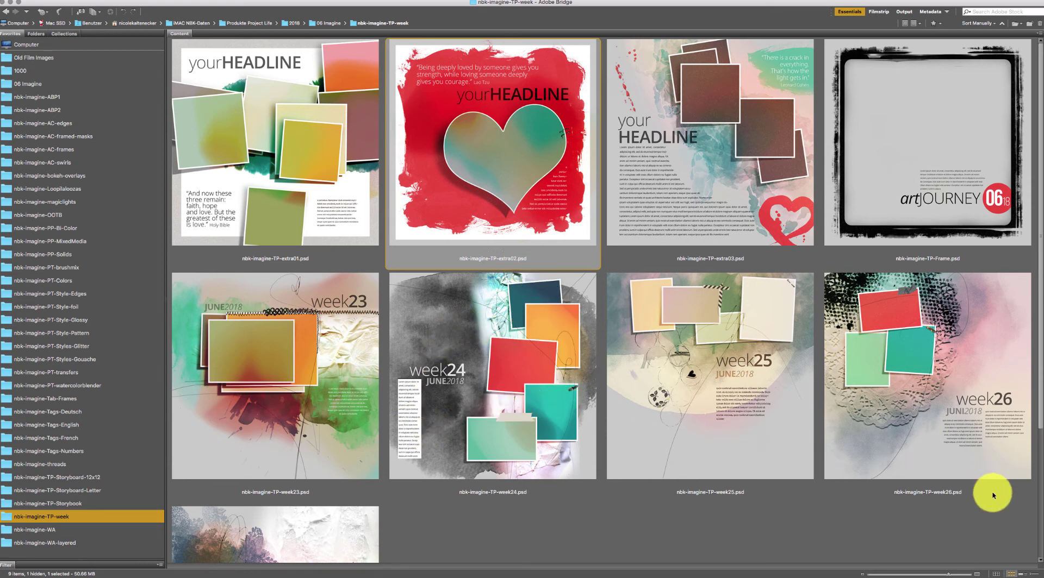
- Select nbk-imagine-TP-week23.psd and view the remaining weekly template at the end of the folder
left_click_drag(1002, 541, 255, 362)
left_click(439, 550)
left_click(359, 430)
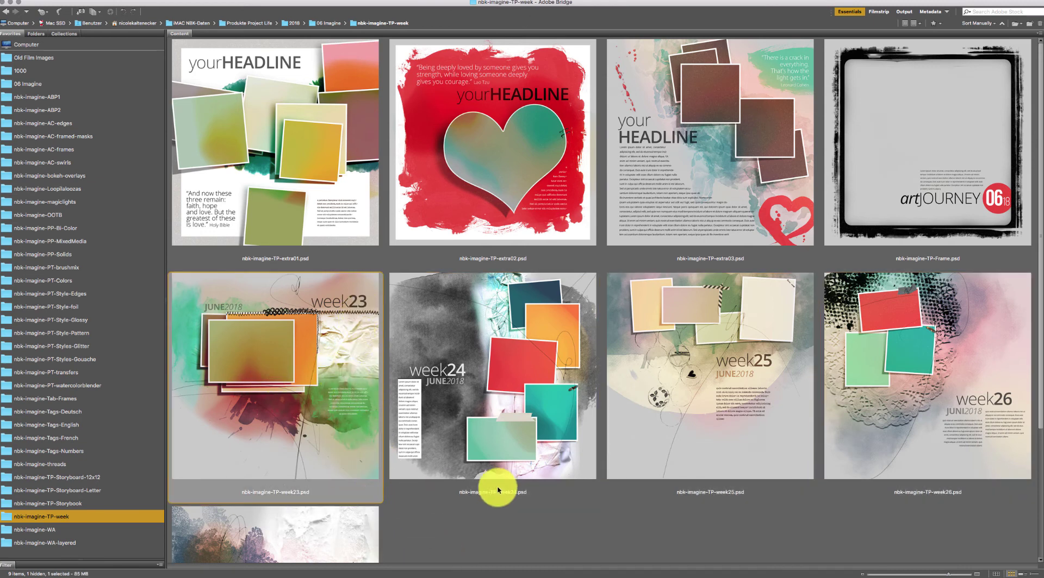
scroll(1040, 379, "down", 2)
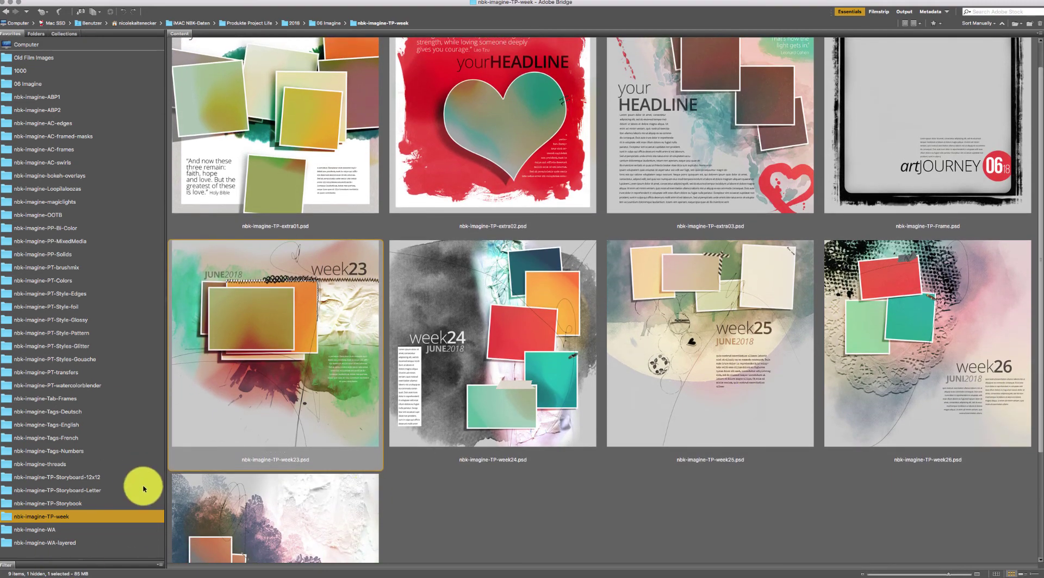
- Open the nbk-imagine-WA folder and look through its word art down to nbk-IMAGINE-WA.jpg
left_click(86, 530)
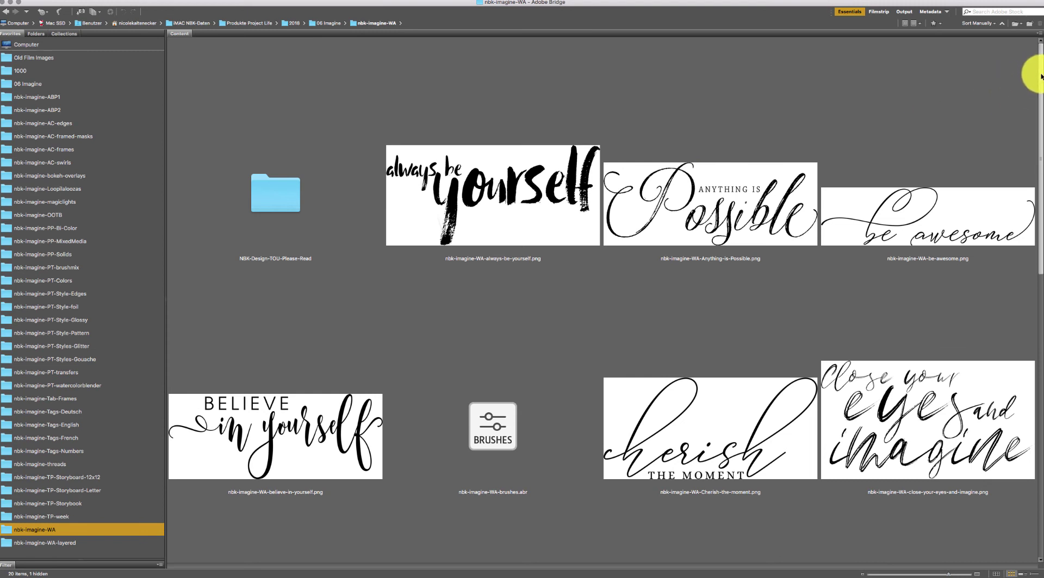
left_click_drag(1039, 73, 1036, 73)
left_click_drag(1035, 74, 1025, 49)
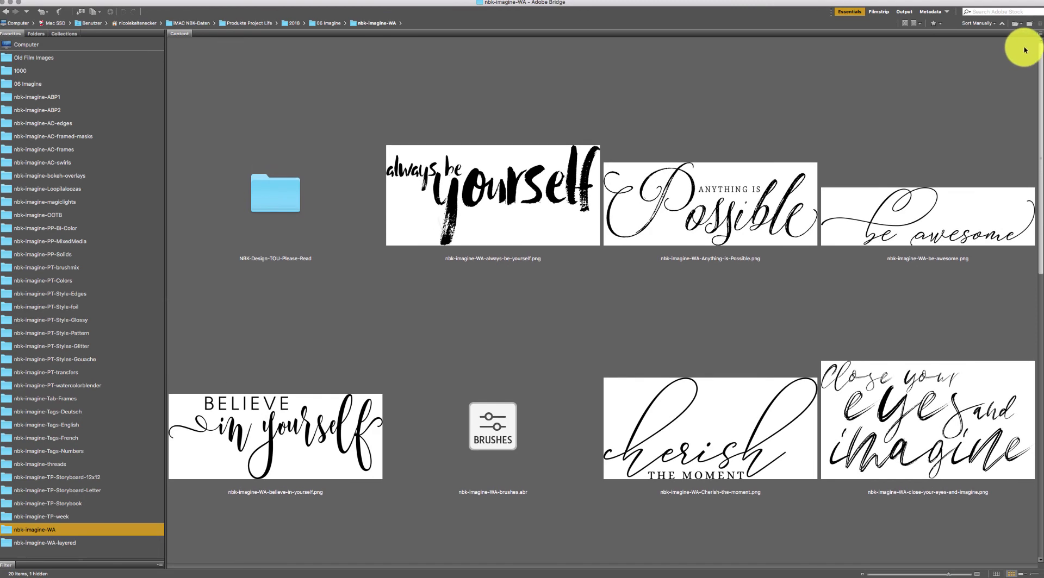
scroll(995, 133, "down", 5)
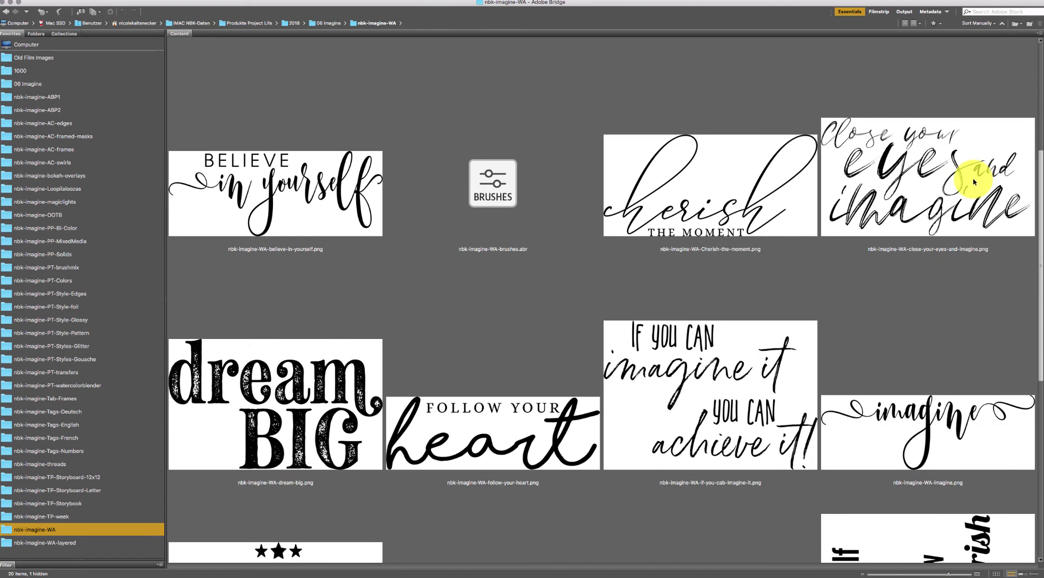
scroll(960, 219, "down", 4)
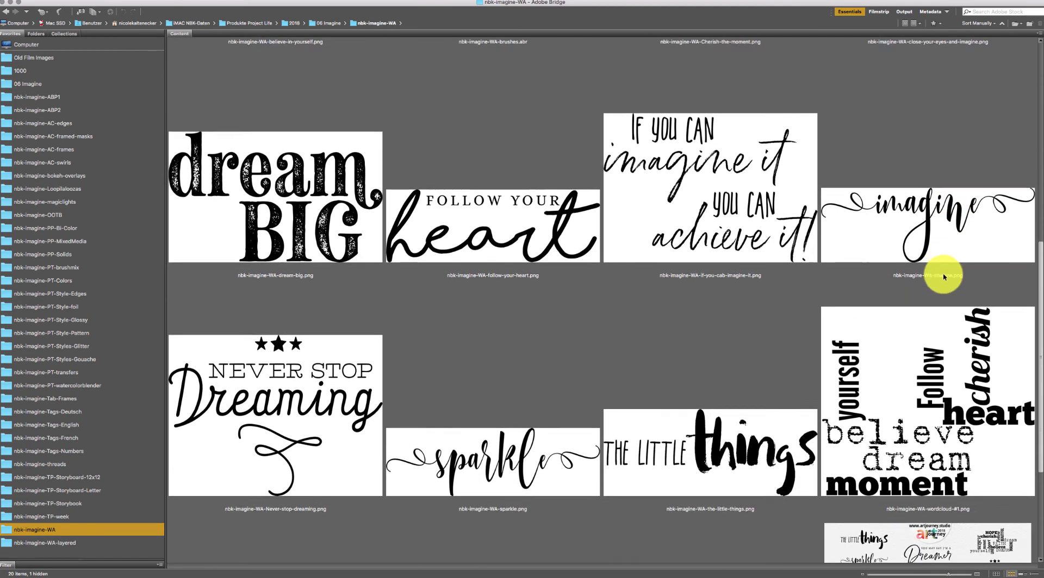
scroll(943, 277, "down", 4)
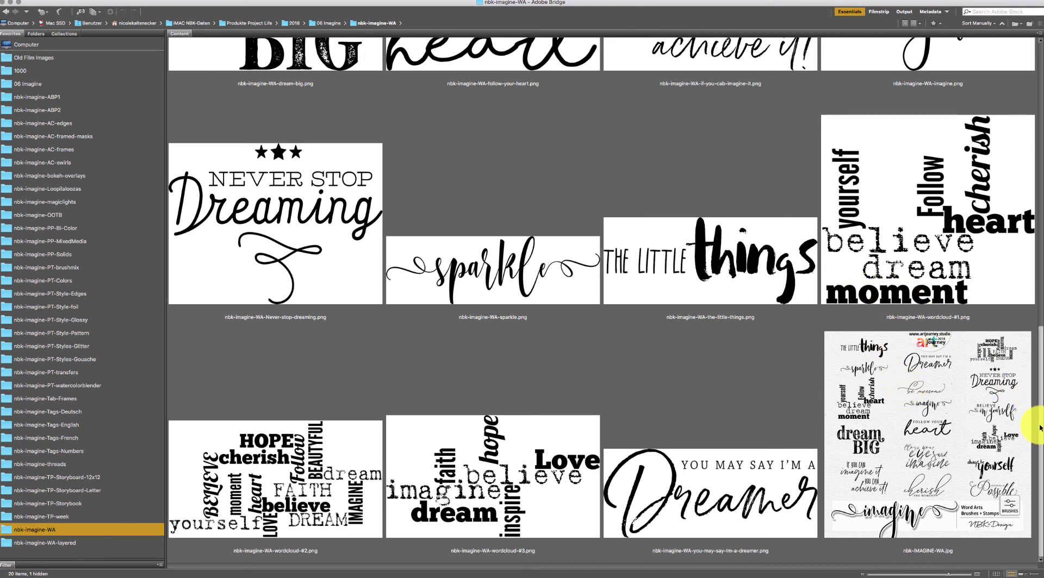
left_click_drag(1040, 426, 1039, 454)
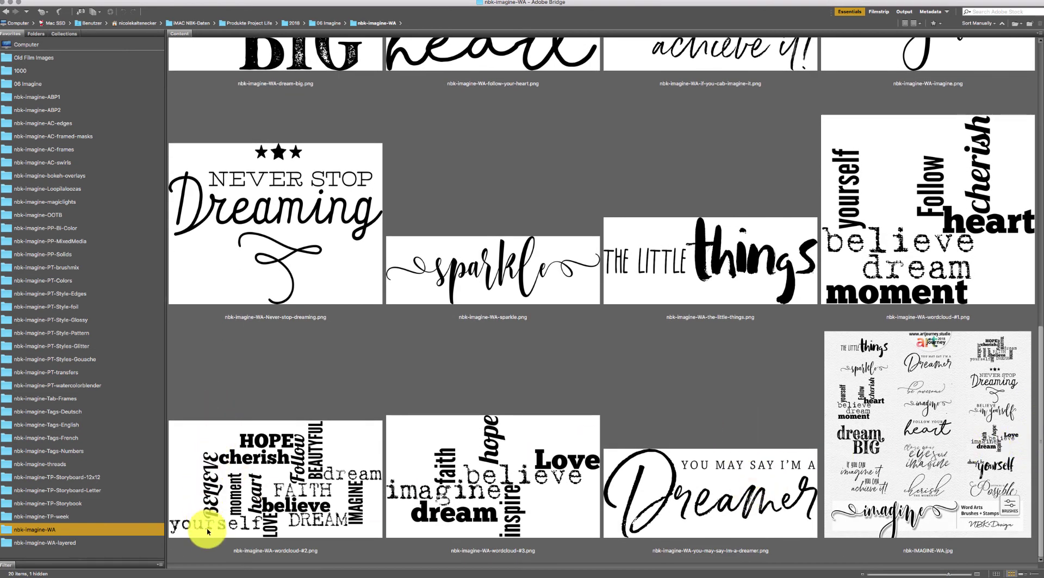
- Move nbk-imagine-WA-wordcloud-#2.png ahead of nbk-imagine-WA-the-little-things.png and preview nbk-imagine-WA-wordcloud-#3.png full screen
left_click_drag(205, 524, 693, 163)
left_click(377, 421)
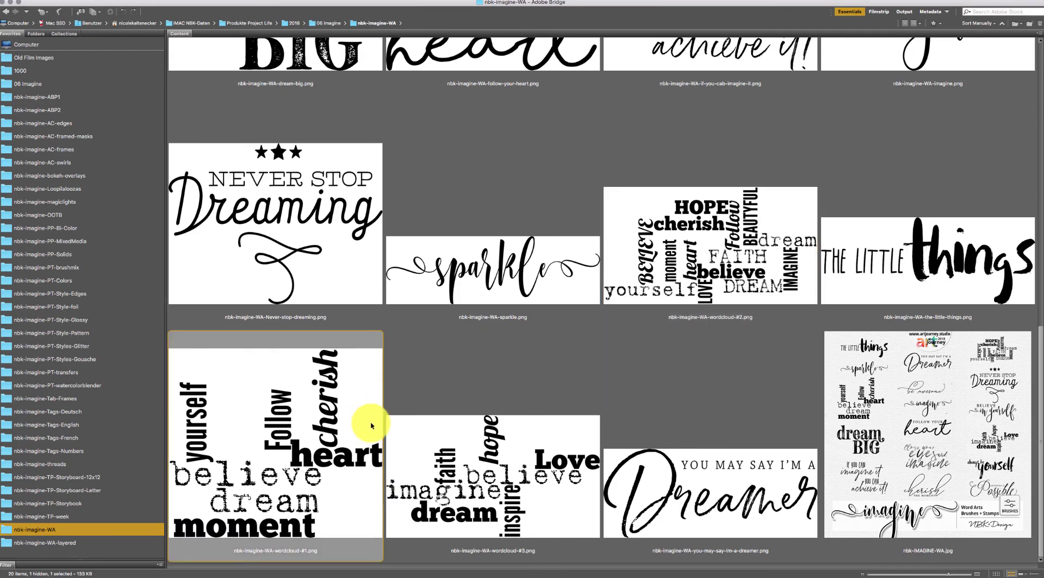
left_click(491, 451)
key("space")
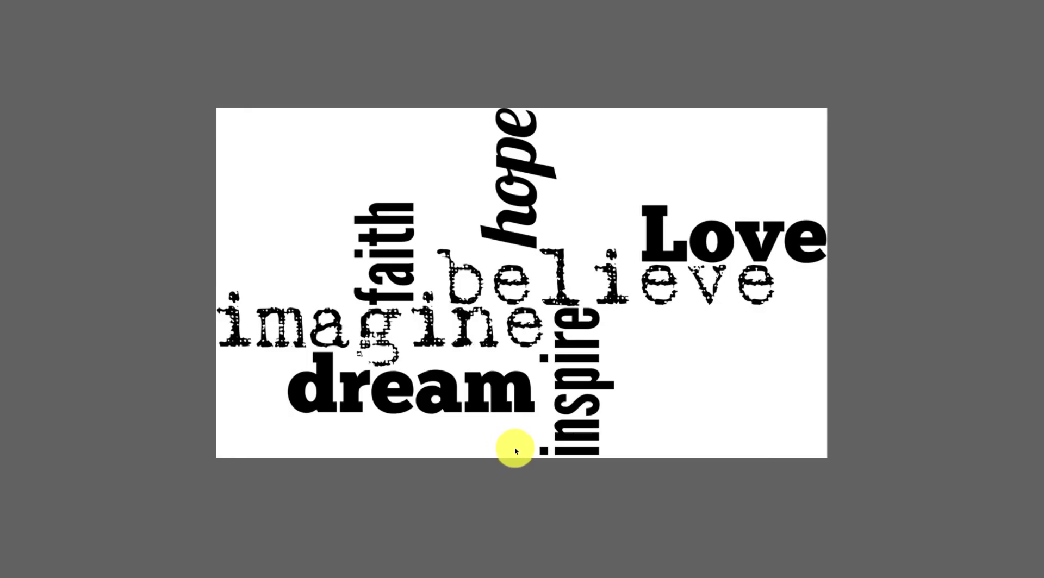
key("space")
- Preview the sparkle, the-little-things and Never-stop-dreaming word art full screen one after another, and select nbk-imagine-WA-wordcloud-#2.png
left_click(539, 295)
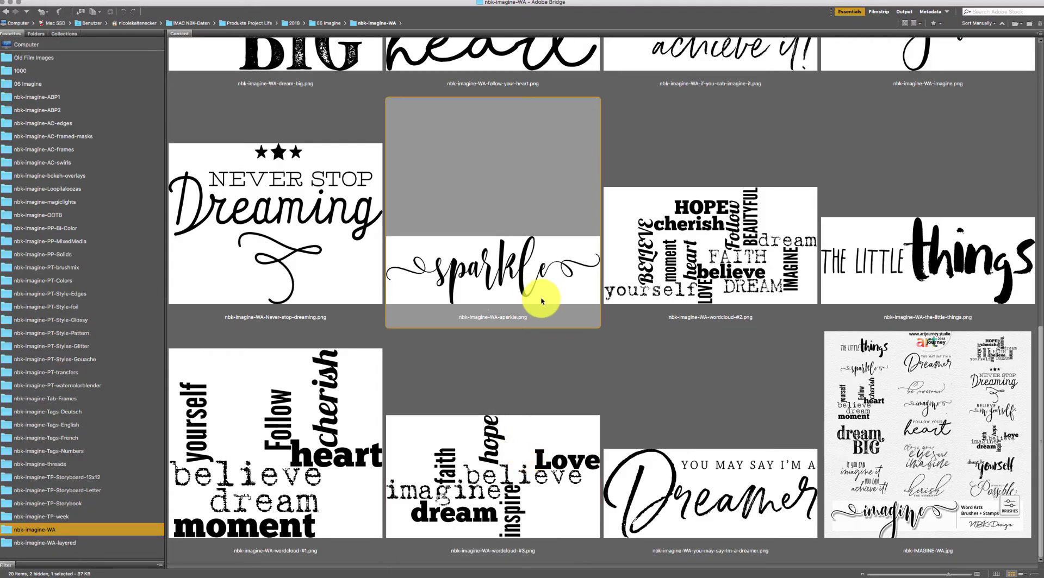
key("space")
key("space")
left_click(877, 263)
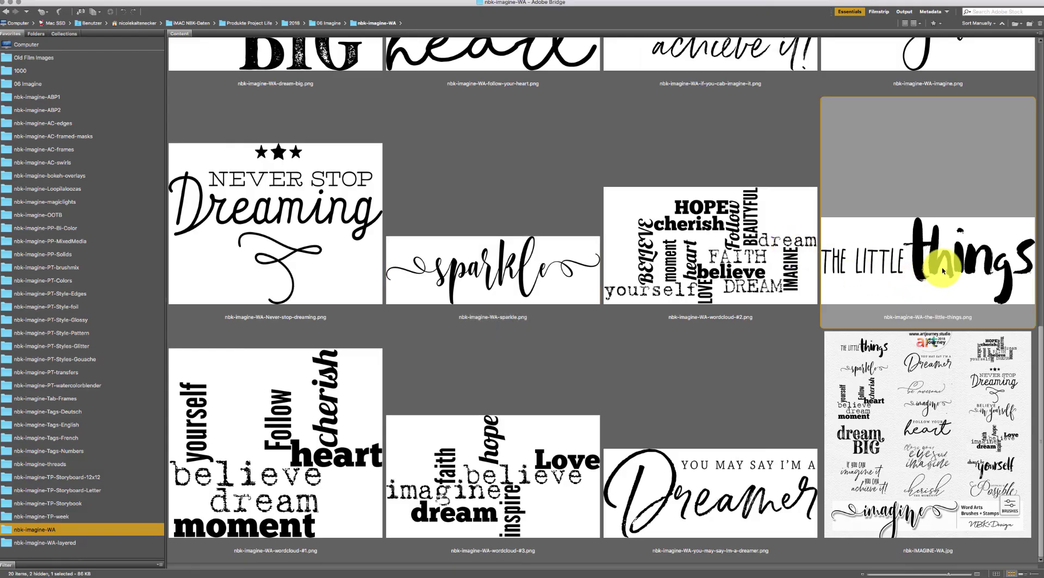
key("space")
key("space")
left_click(726, 258)
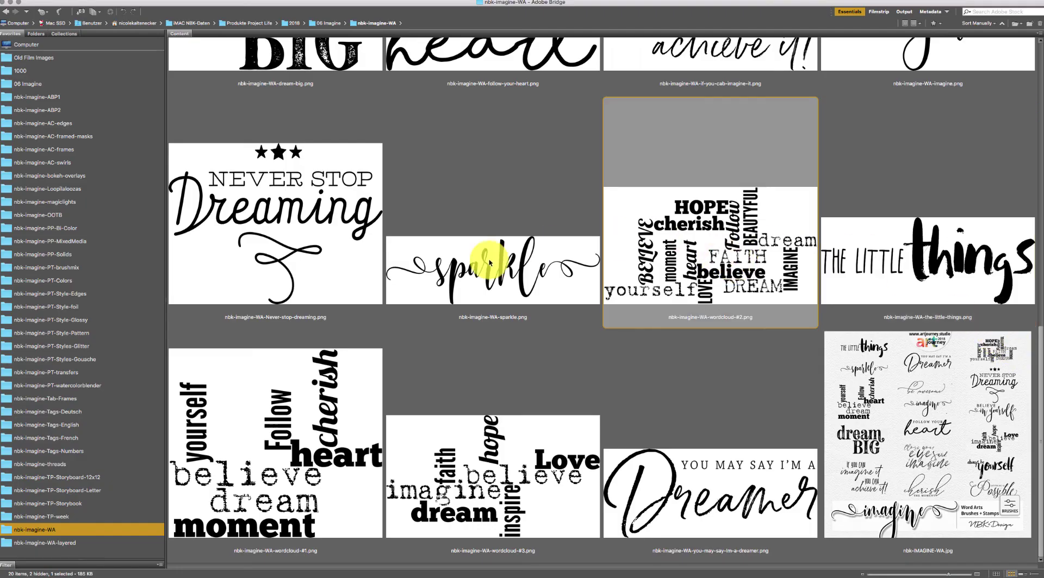
left_click(310, 253)
key("space")
key("space")
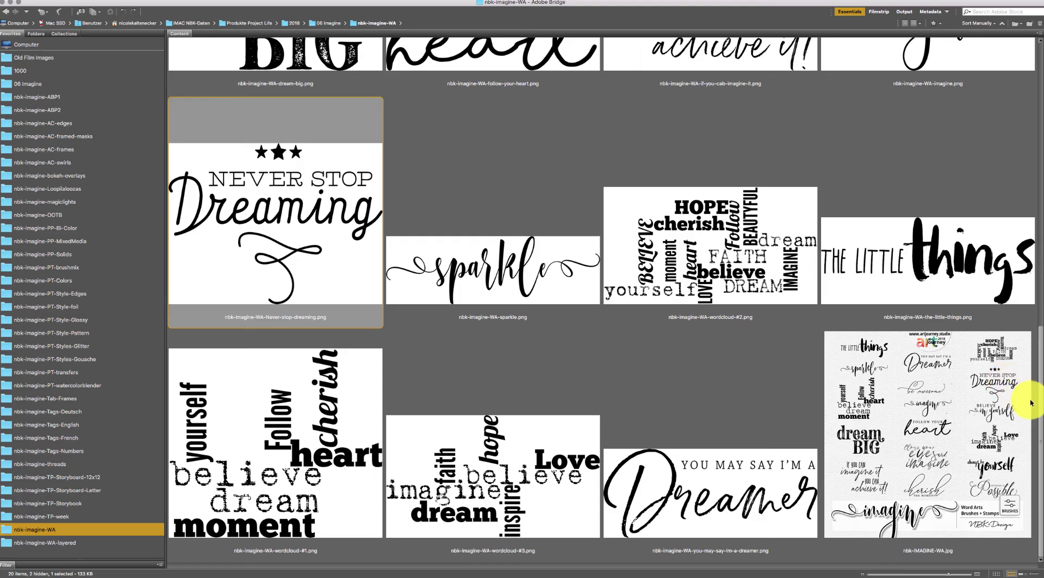
- Select the follow-your-heart and imagine word art, and preview nbk-imagine-WA-close-your-eyes-and-imagine.png full screen
scroll(1011, 265, "up", 5)
scroll(1010, 266, "up", 3)
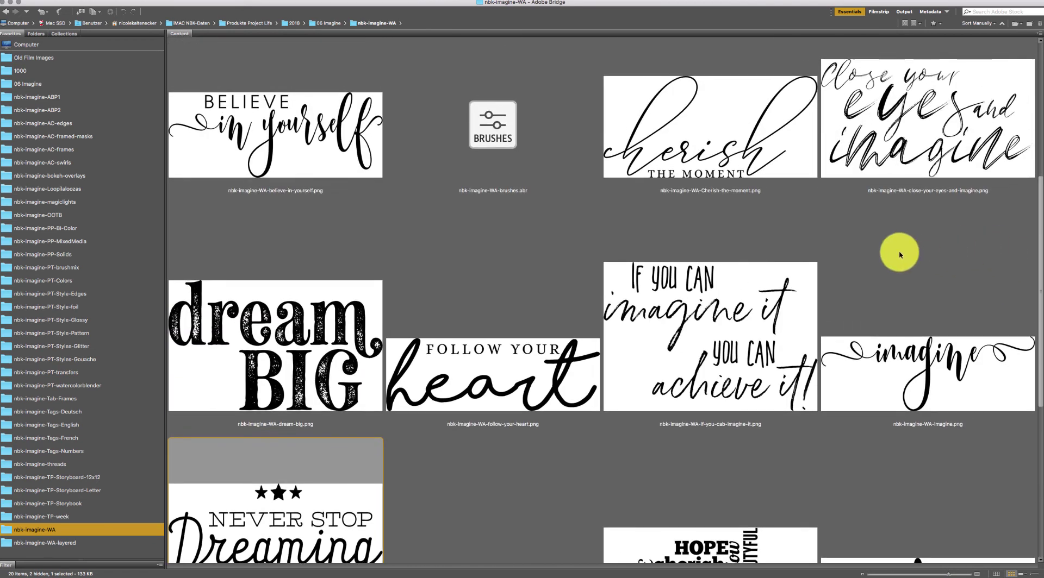
left_click(549, 356)
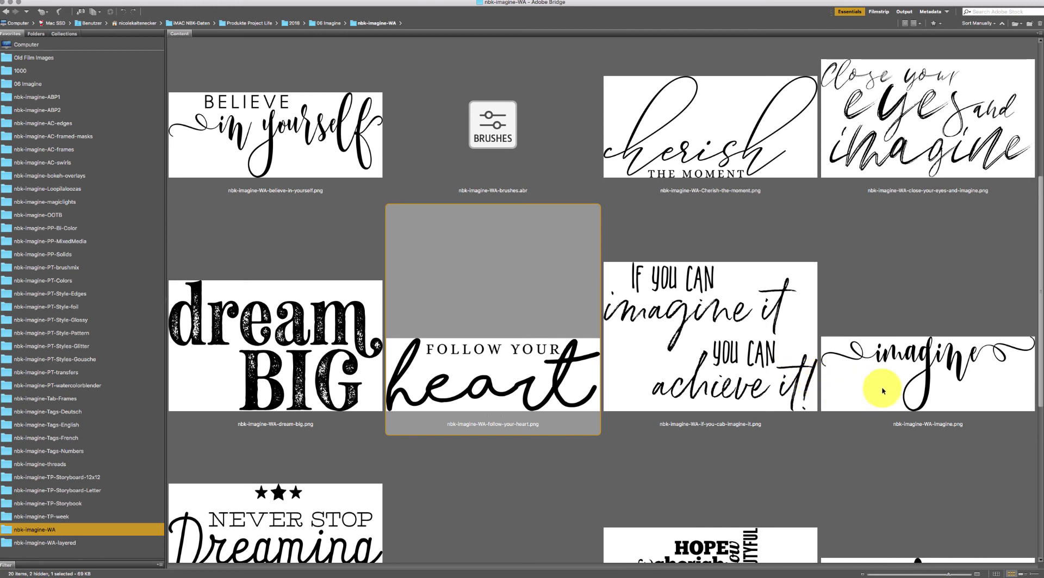
left_click(946, 364)
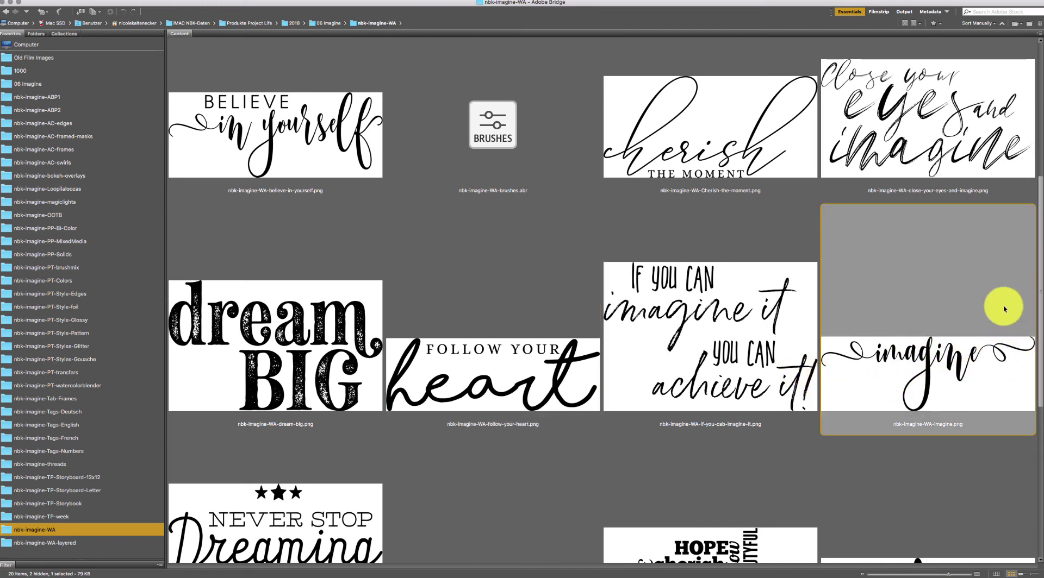
scroll(1033, 280, "up", 1)
scroll(1028, 261, "up", 3)
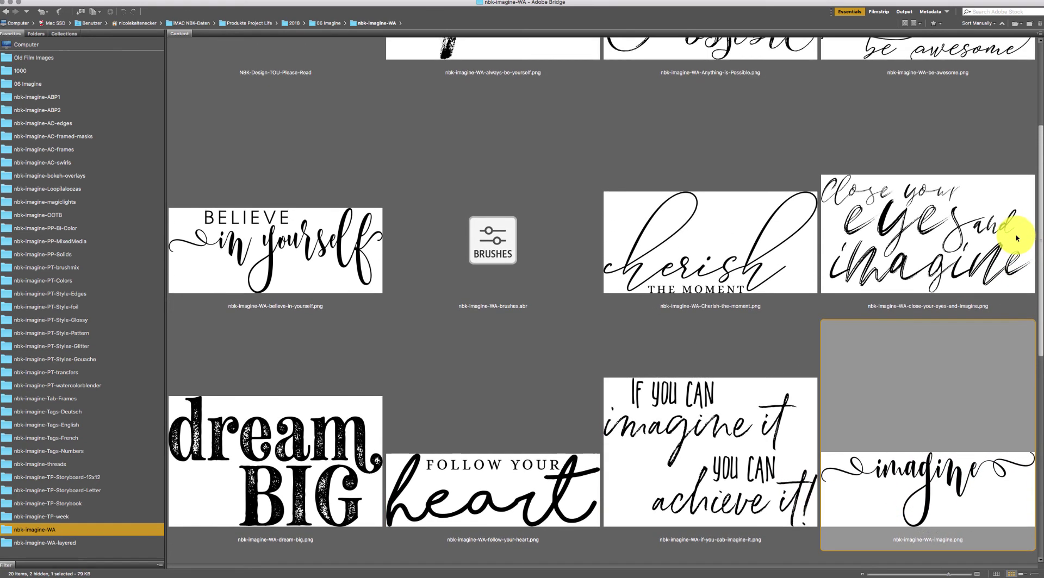
scroll(1011, 231, "up", 1)
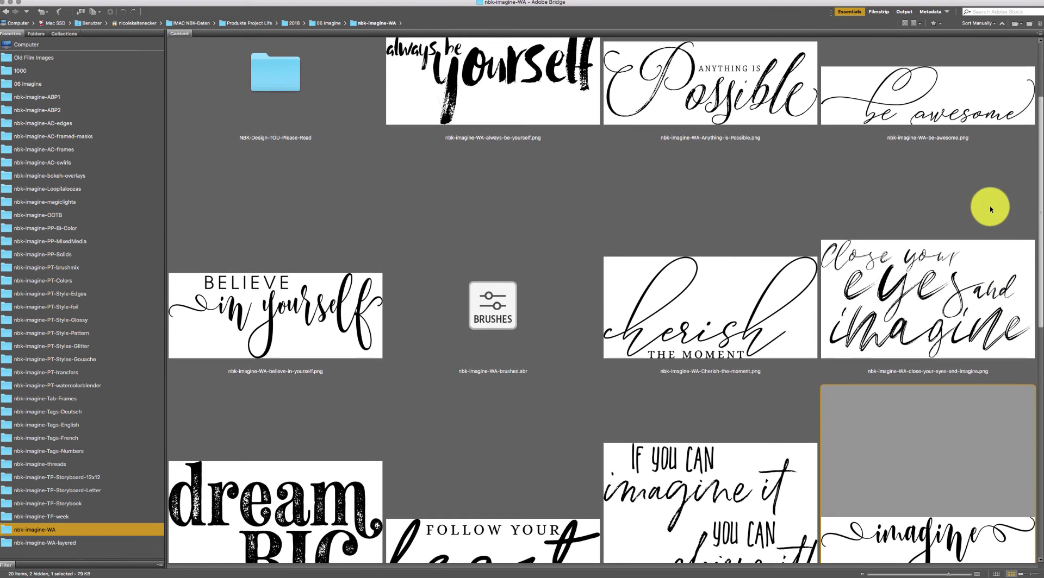
left_click(983, 256)
key("space")
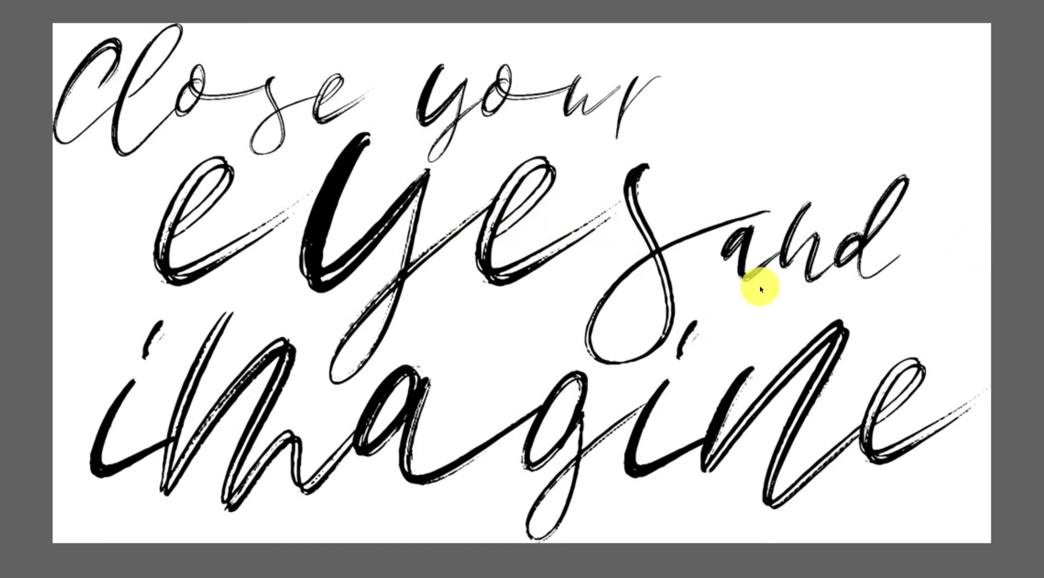
key("space")
- Select nbk-imagine-WA-Anything-is-Possible.png and nbk-imagine-WA-brushes.abr, and open the nbk-imagine-WA-layered folder
scroll(1030, 256, "up", 3)
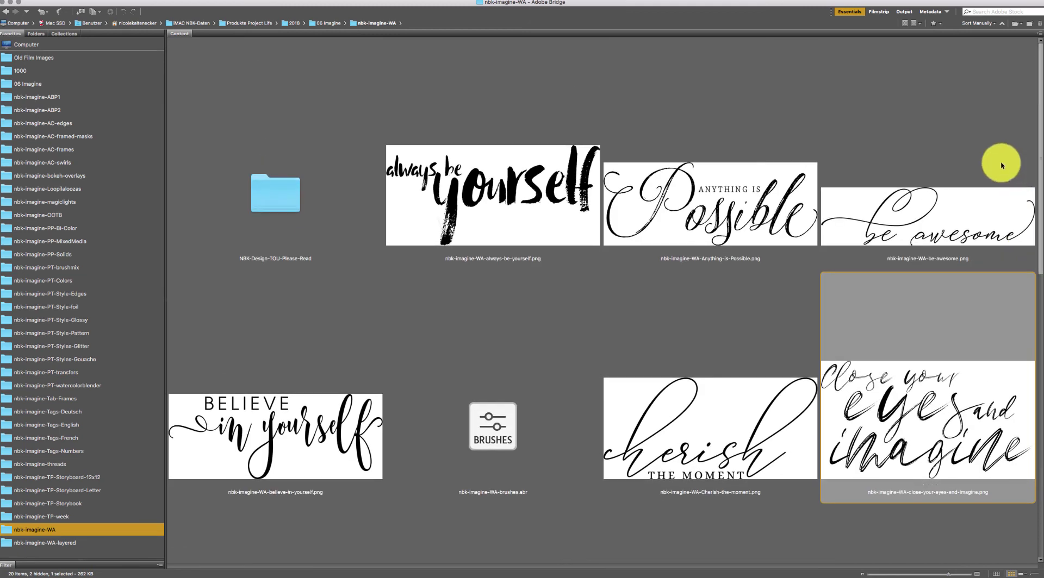
left_click(801, 252)
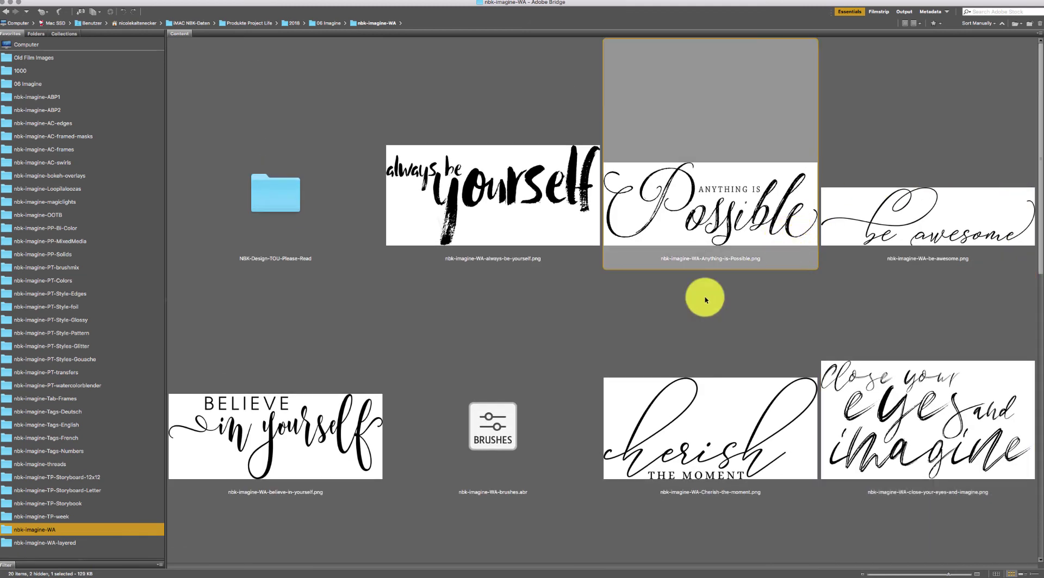
left_click(485, 349)
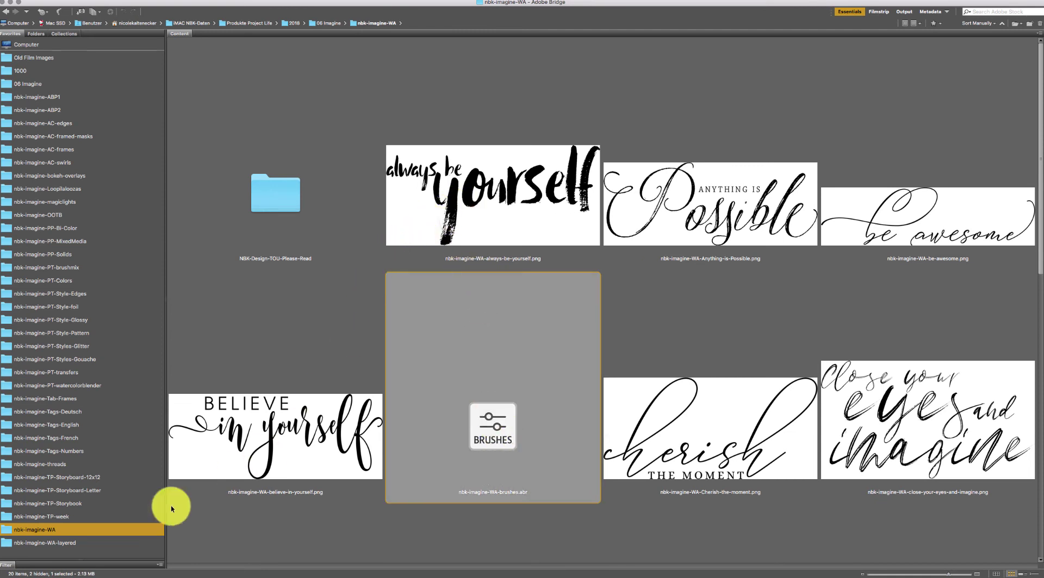
left_click(76, 543)
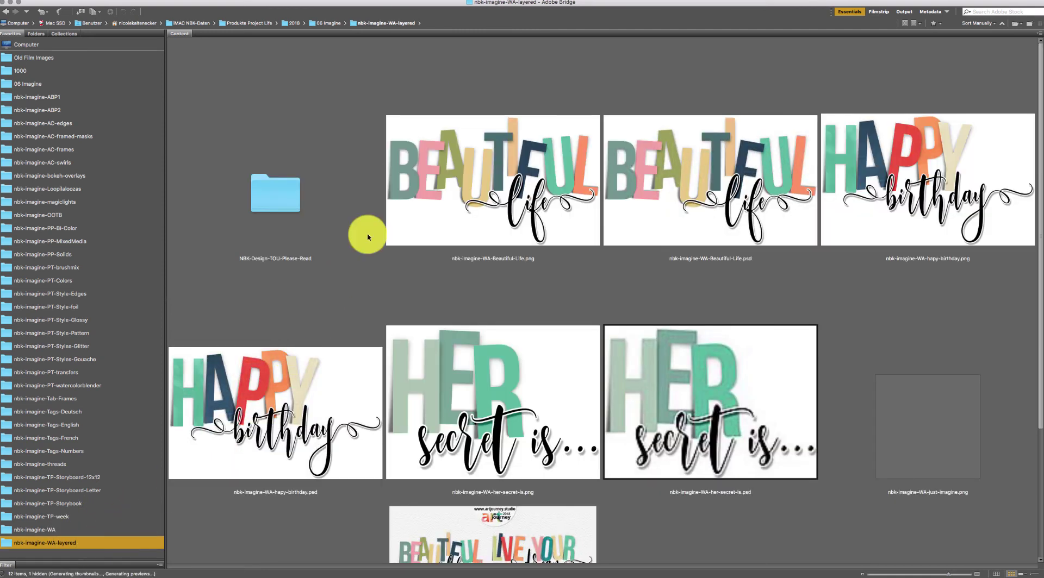
- Open nbk-imagine-WA-Beautiful-Life.png and place its word art over the lower part of the photo frame in the nbk-imagine-PP-Mix3.jpg layout
left_click_drag(1040, 128, 1012, 124)
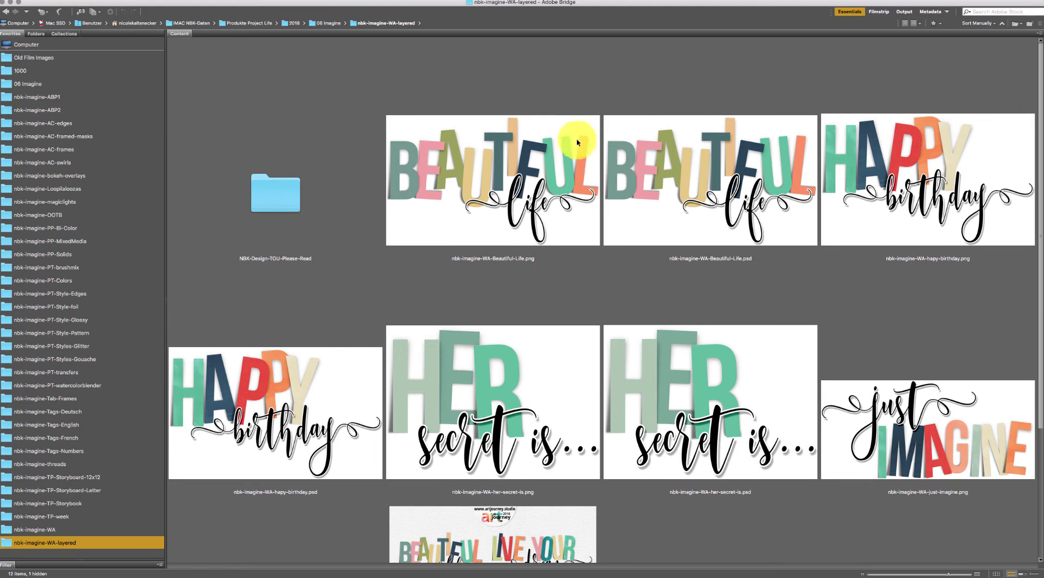
left_click(572, 156)
double_click(572, 154)
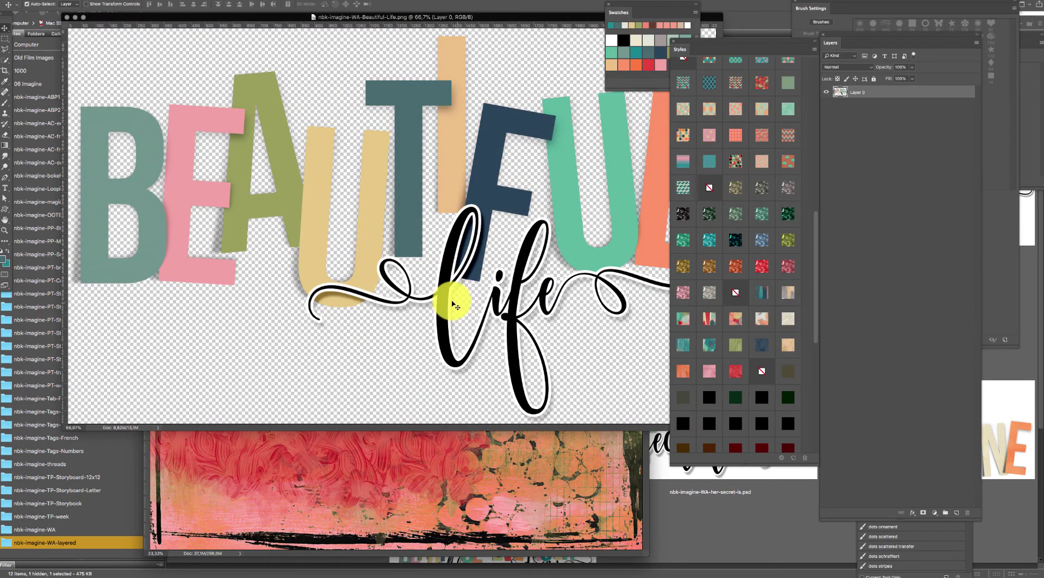
left_click_drag(452, 305, 494, 383)
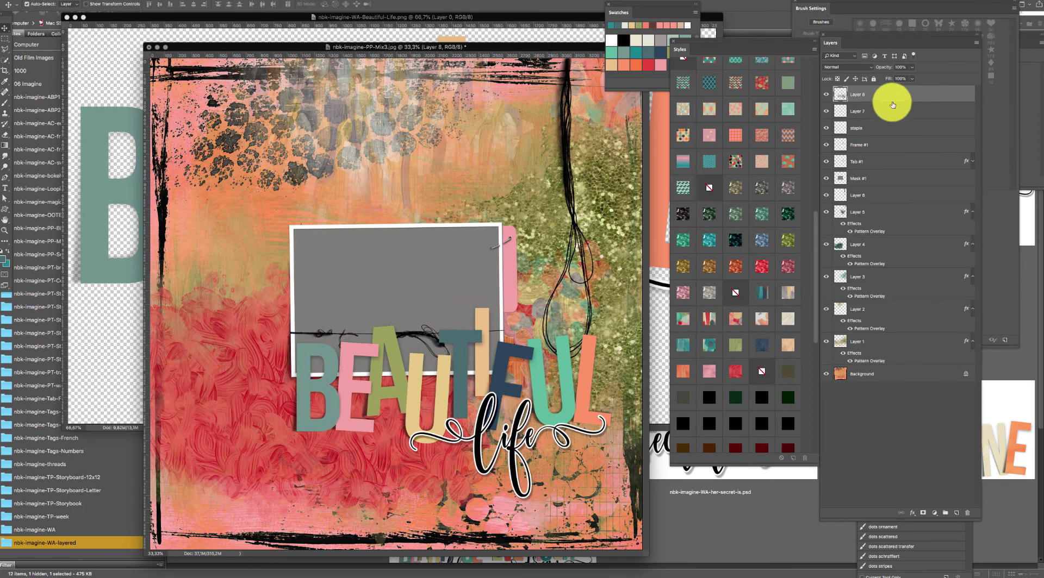
- Move the word art layer between staple and Frame #1, shift it slightly left on the page, and close nbk-imagine-WA-Beautiful-Life.png
left_click_drag(892, 105, 893, 131)
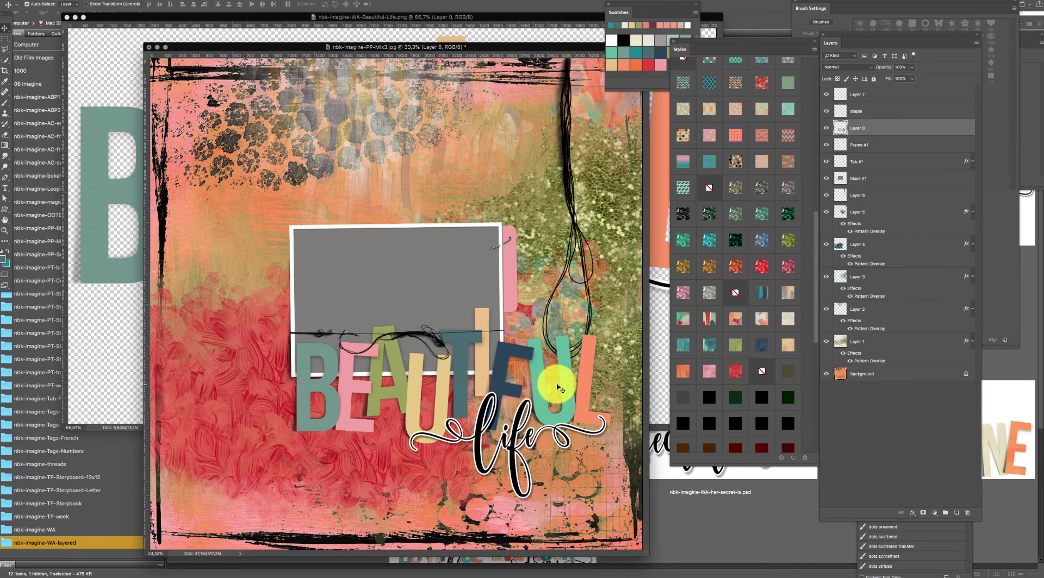
left_click_drag(549, 391, 531, 397)
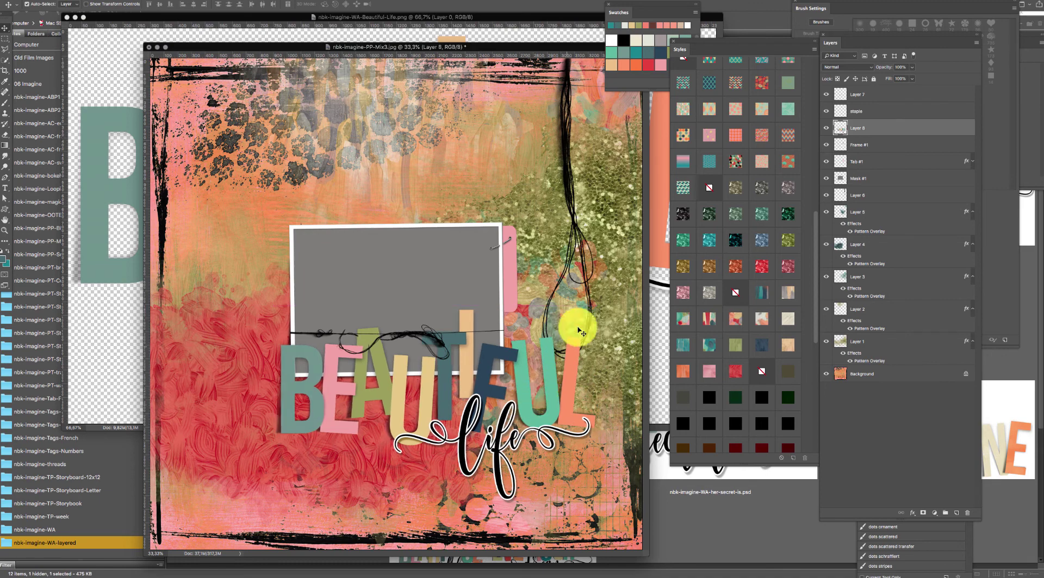
left_click(106, 361)
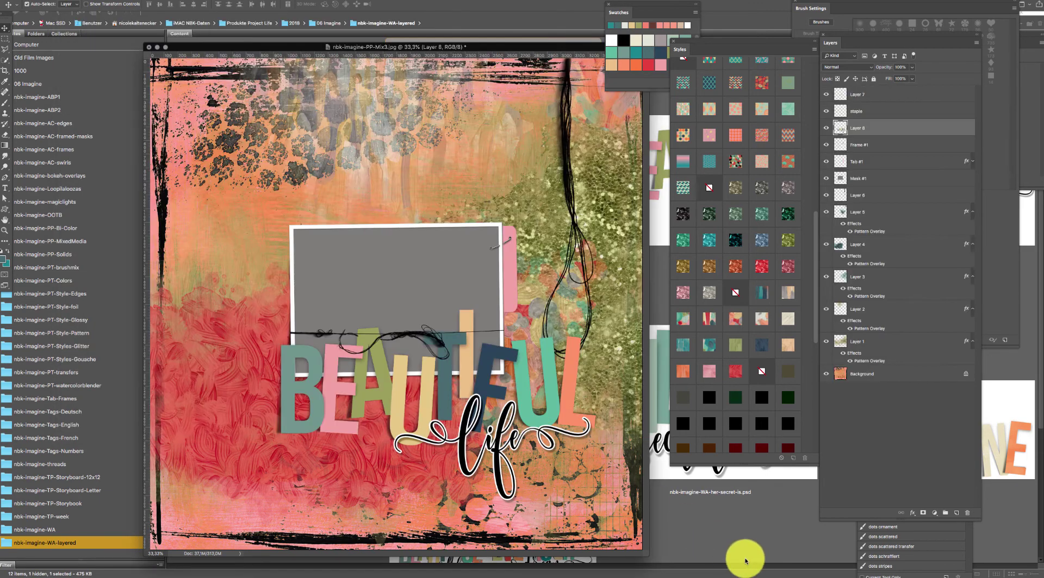
- Open the layered nbk-imagine-WA-Beautiful-Life.psd from Bridge and move its document window lower so all letters can be reached
left_click(744, 560)
double_click(726, 175)
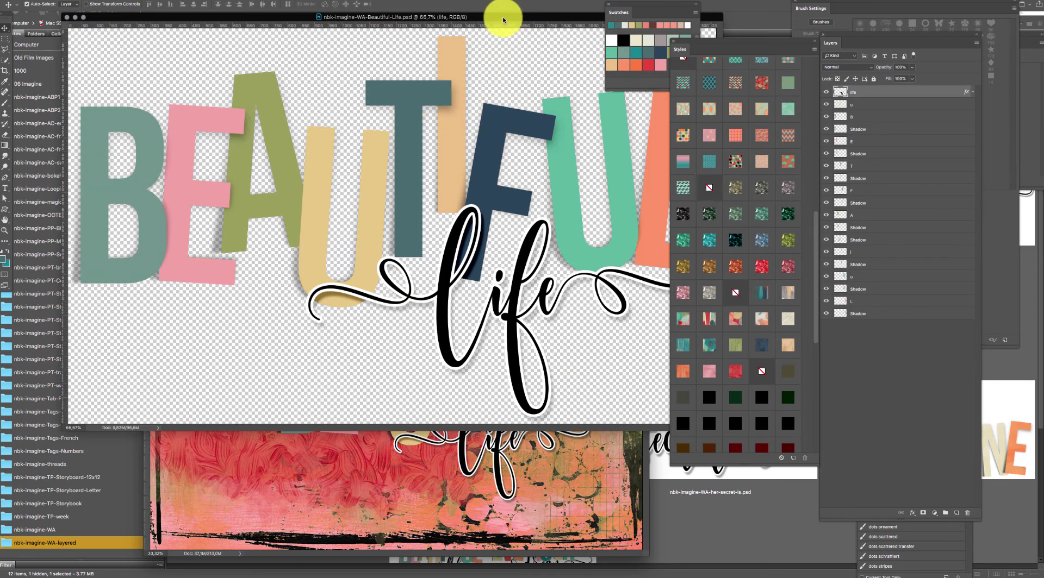
left_click_drag(496, 17, 475, 105)
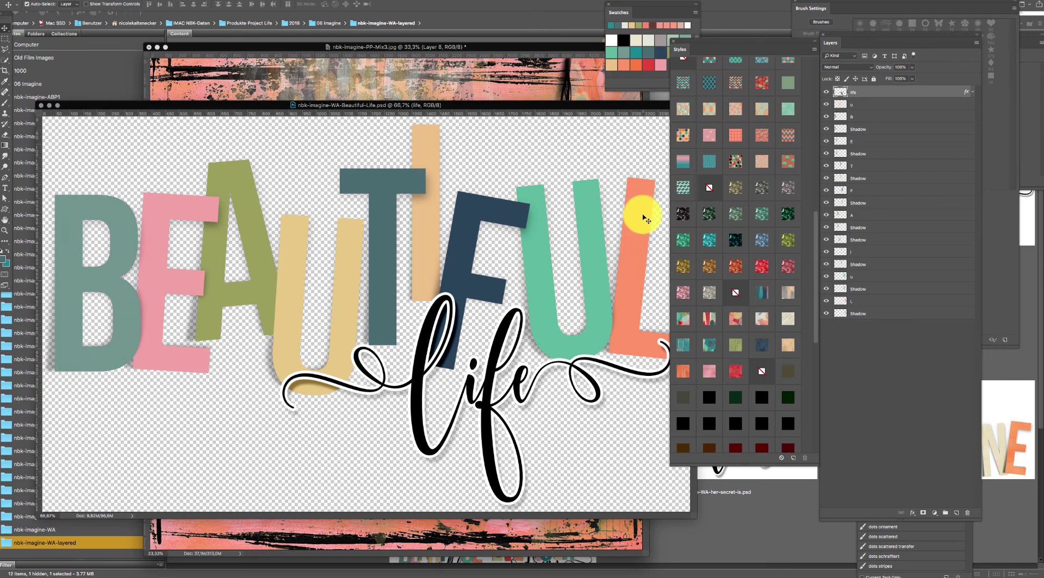
- Apply a multicolour painted style to the letter L, an argyle pattern to the second U, and a coral and green painted style to F
left_click(646, 219)
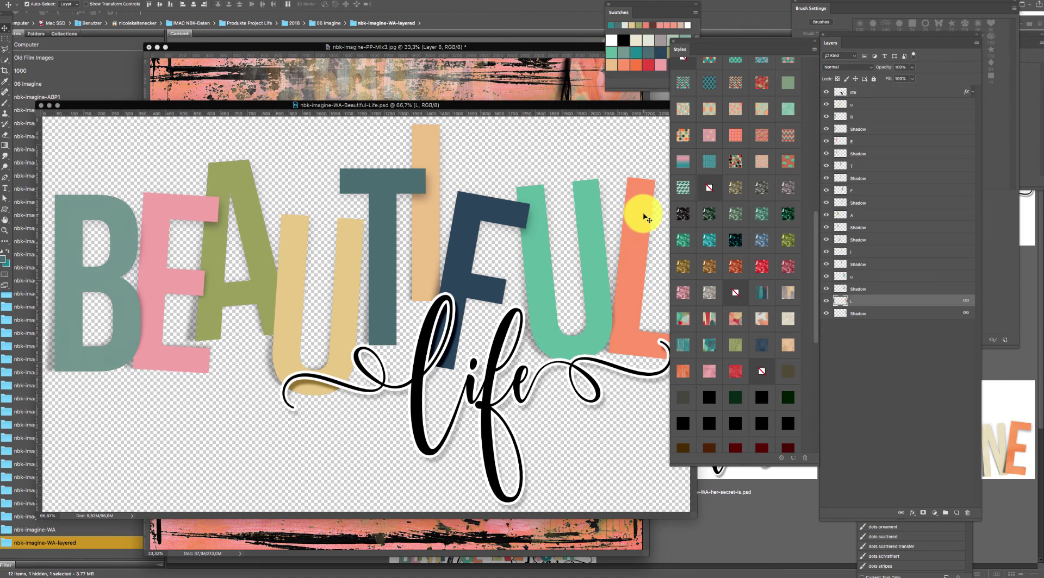
left_click(710, 320)
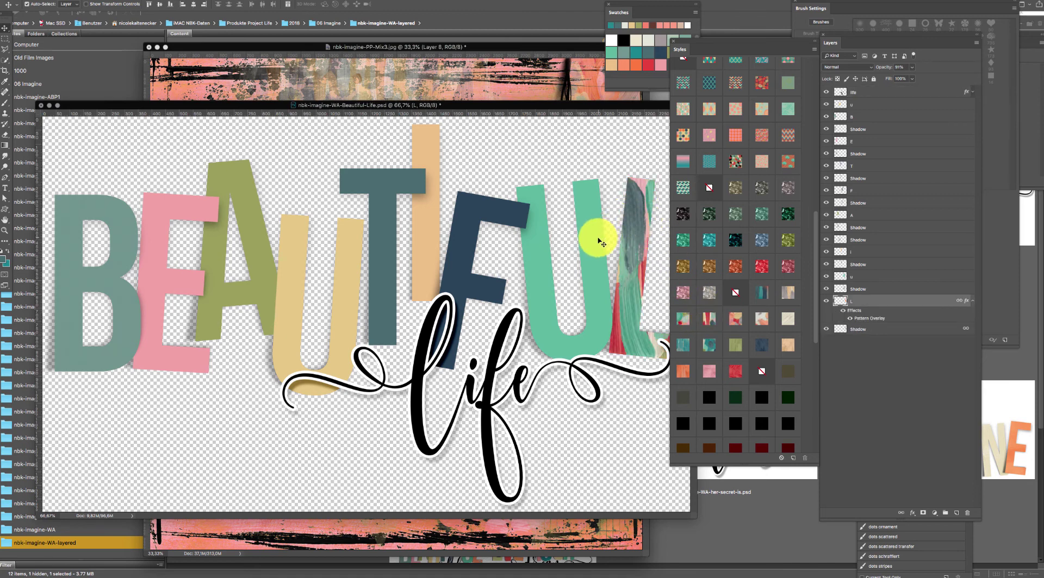
left_click(599, 234)
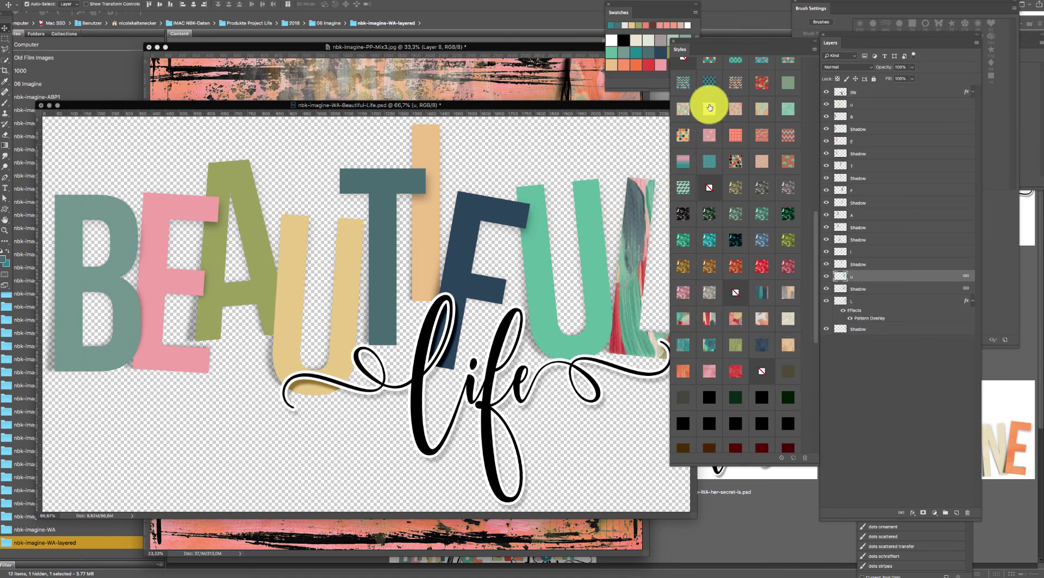
left_click(709, 109)
left_click(636, 246)
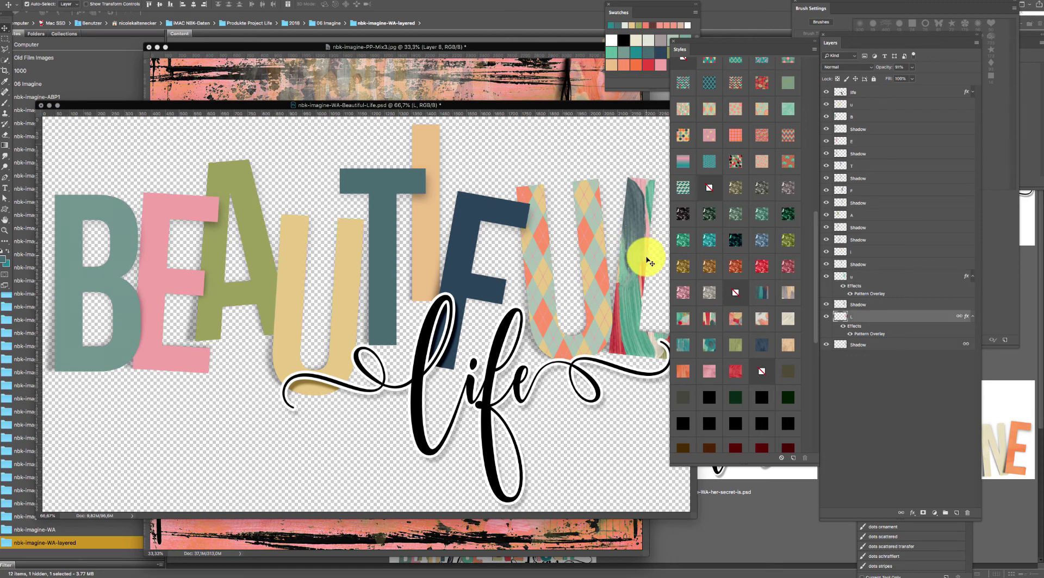
left_click(520, 211)
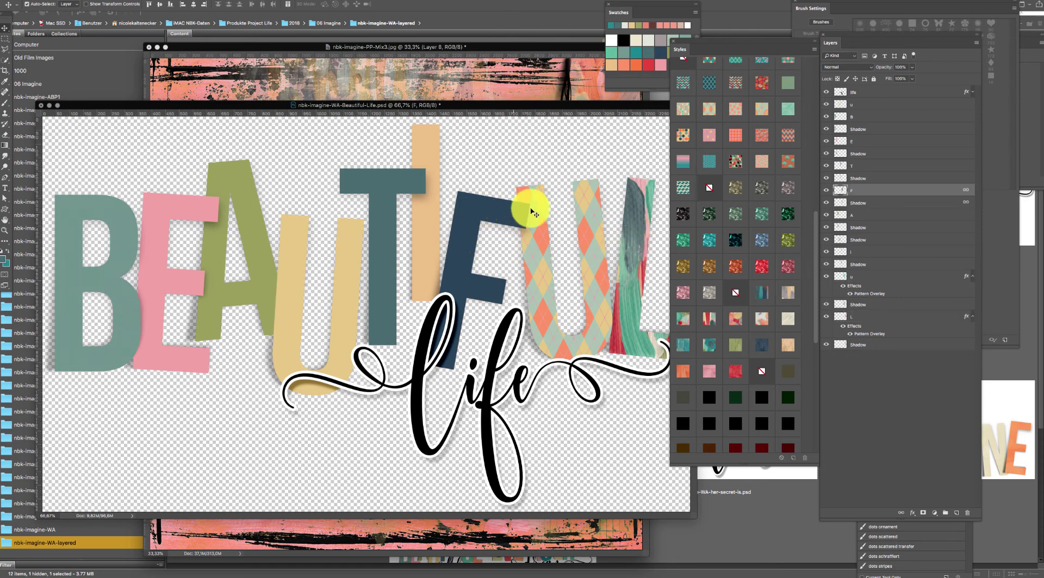
left_click(723, 322)
- Apply a coral brushed-paint style to the letter I, a teal glitter style to T, and a coral floral pattern to the first U
left_click(427, 201)
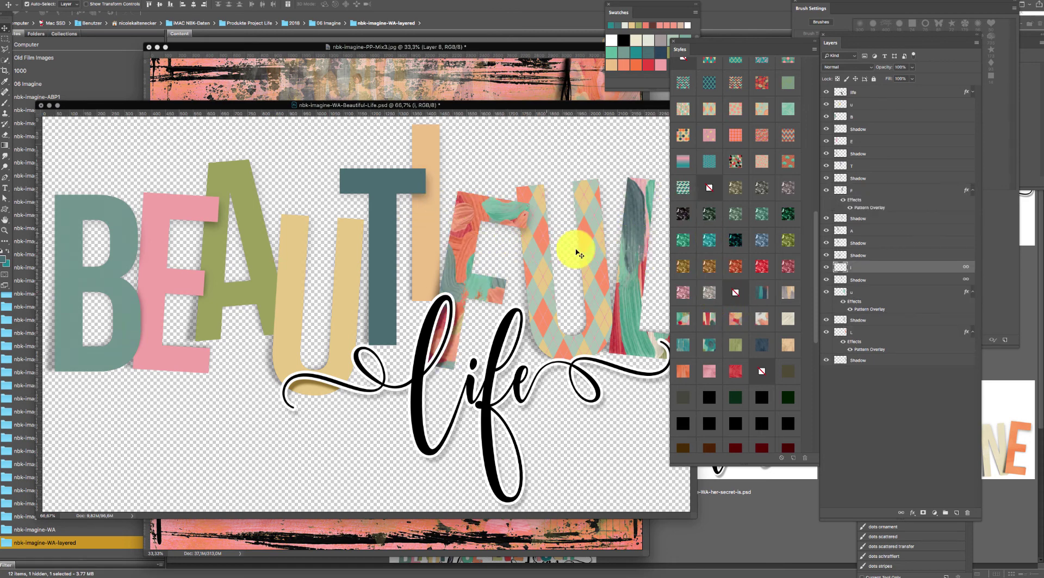
left_click(684, 371)
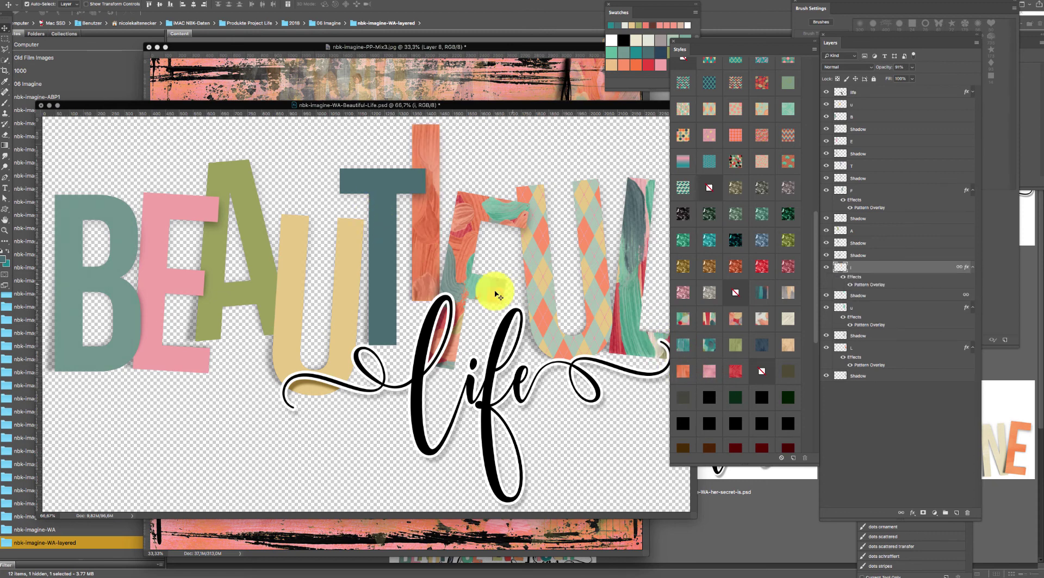
left_click(380, 285)
left_click(735, 240)
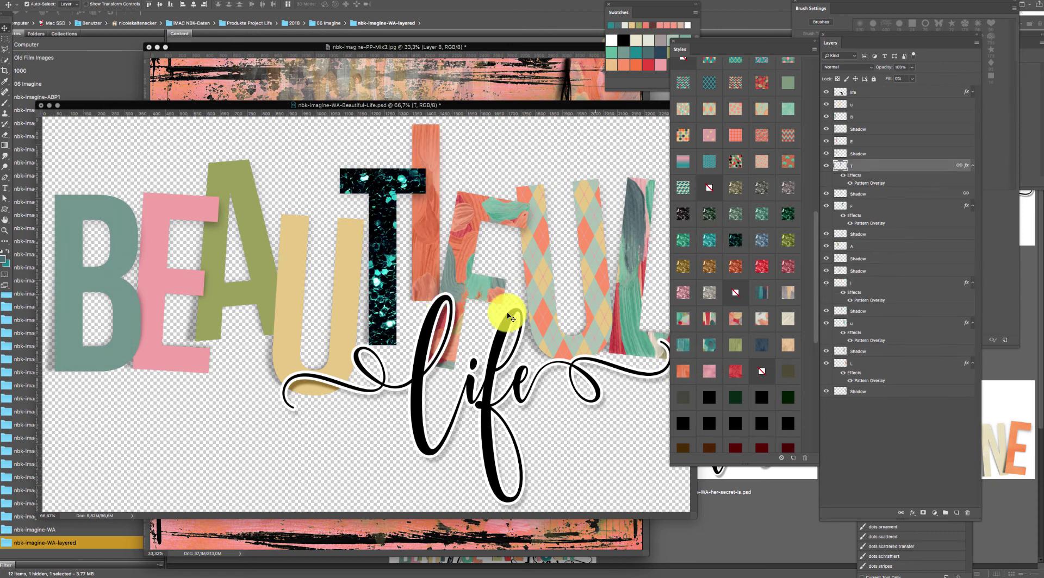
left_click(338, 275)
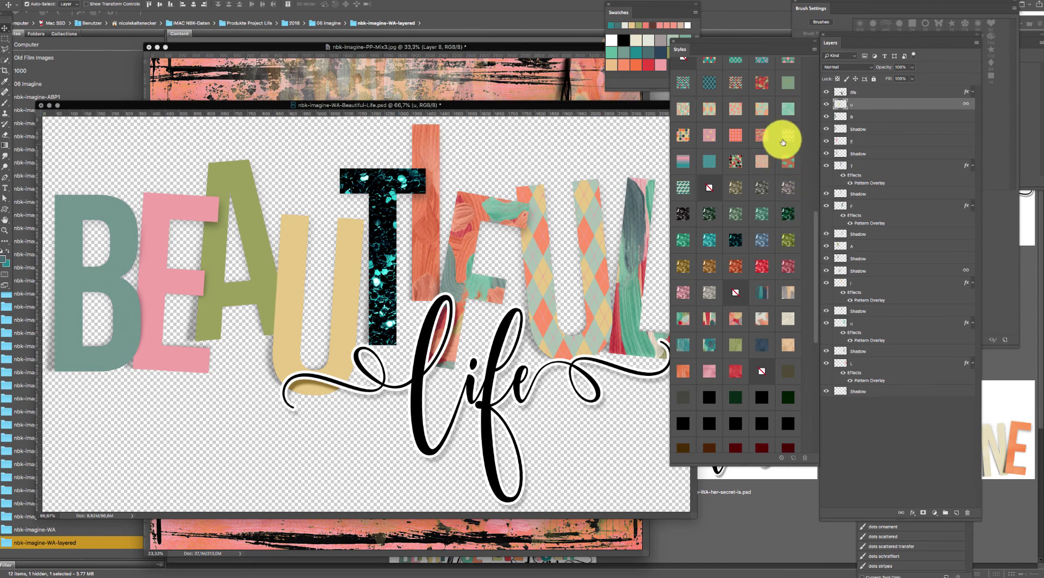
left_click(735, 109)
- Apply a gold-edged teal trellis style to the letter A, a pink crackled foil style to E, and a glossy yellow style to B
left_click(267, 254)
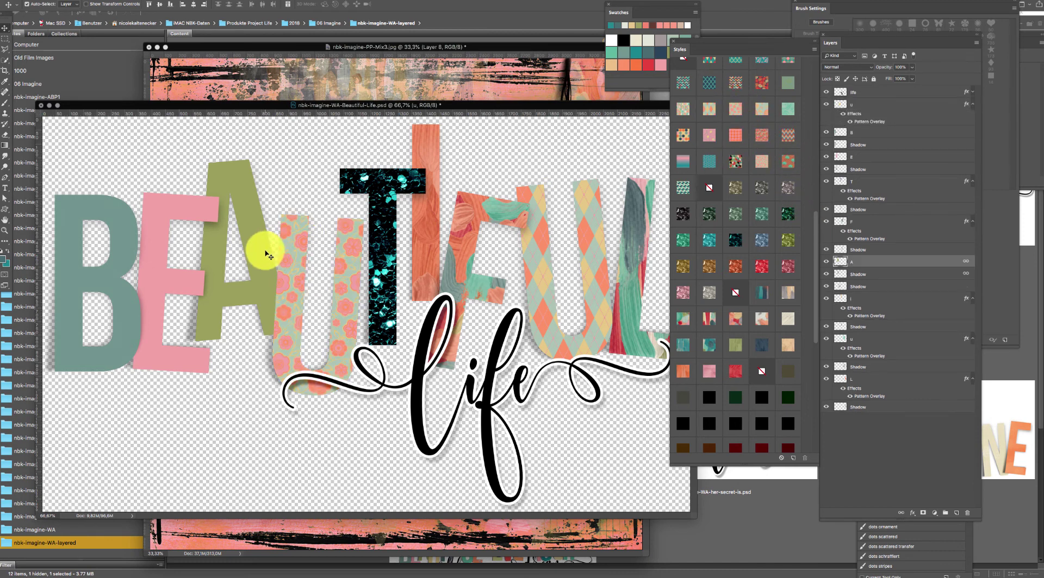
scroll(803, 294, "up", 5)
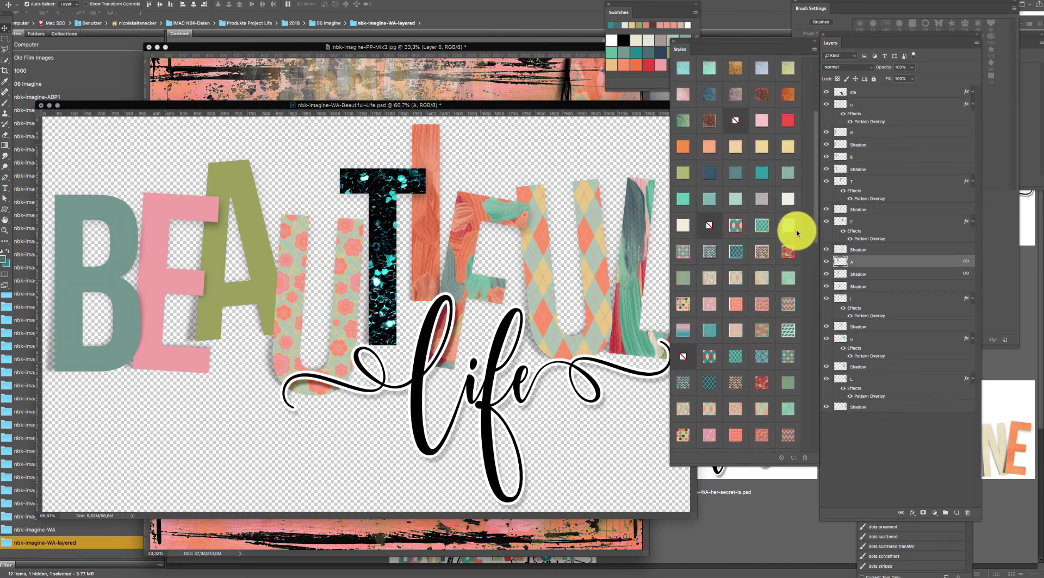
scroll(783, 237, "up", 1)
left_click(761, 237)
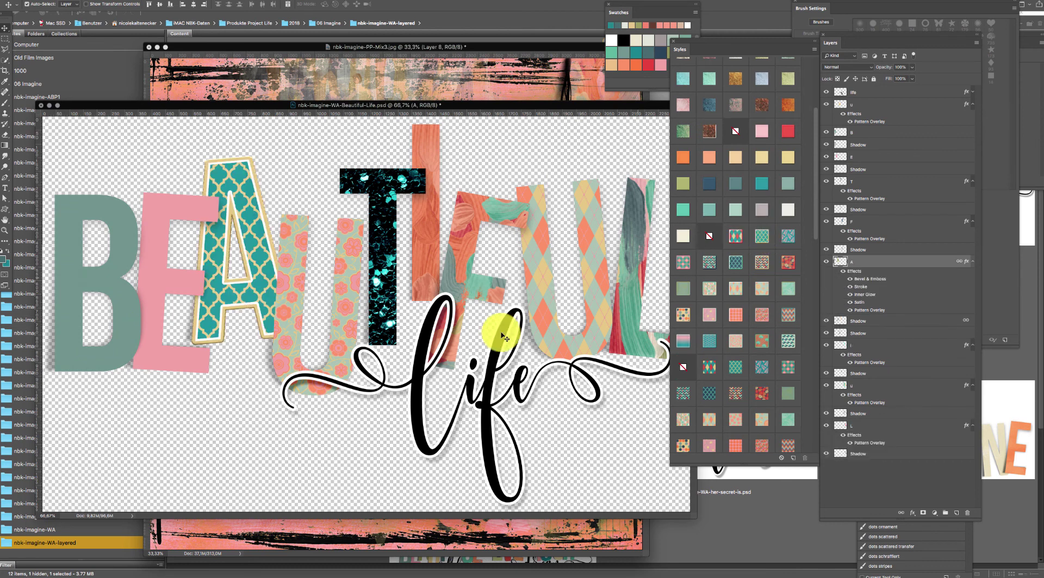
left_click(201, 206)
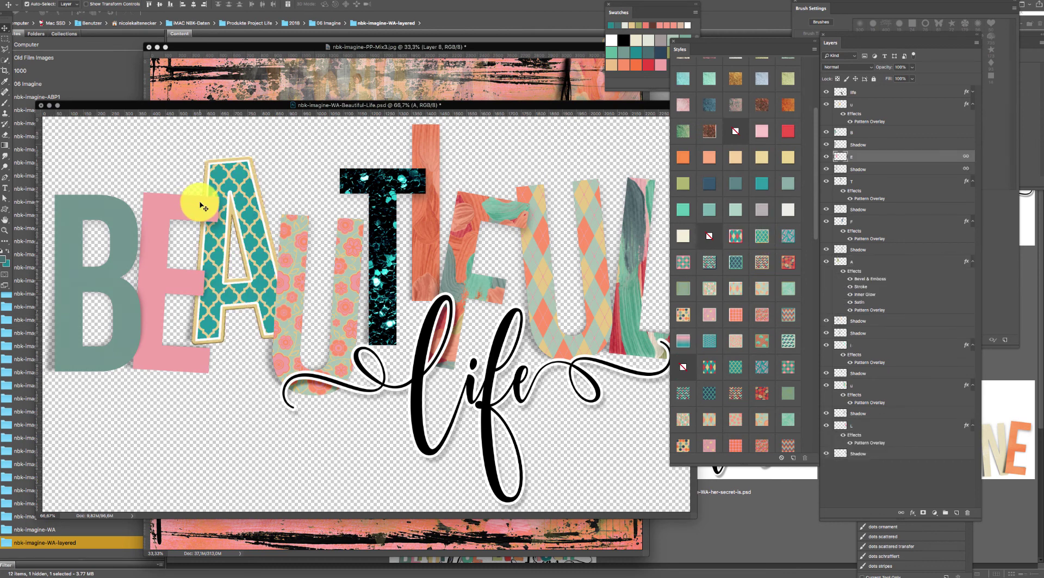
left_click(732, 104)
left_click(132, 298)
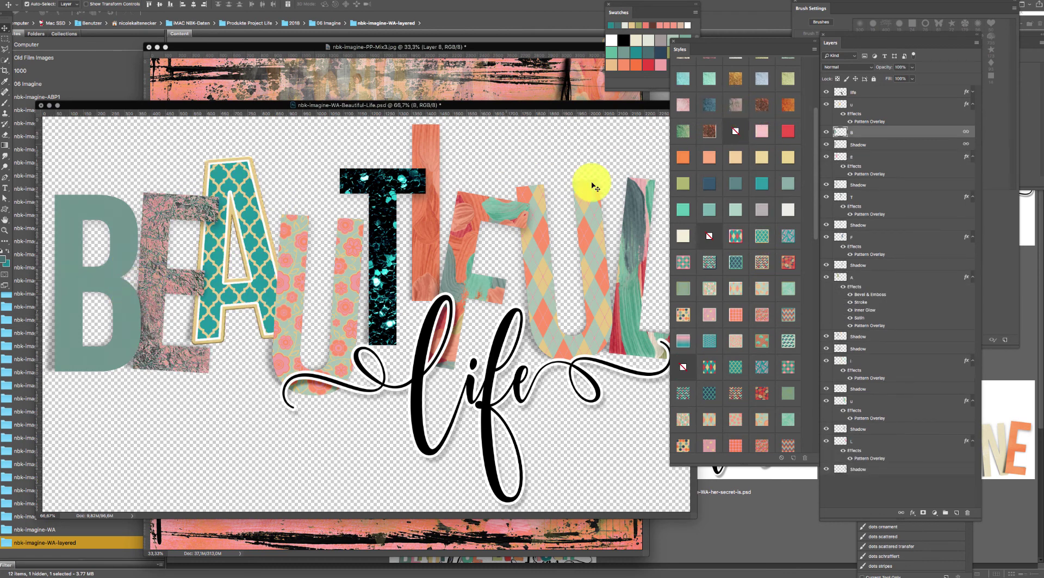
left_click(762, 158)
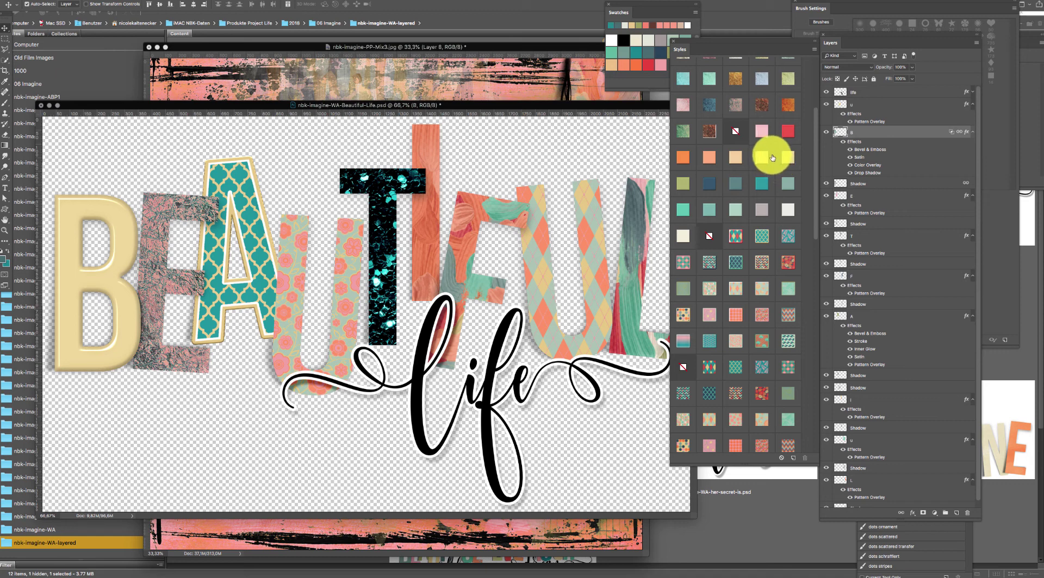
- Restyle the letter F with a green edge style and L with a red, navy and finally multicolour edge style
scroll(811, 155, "up", 5)
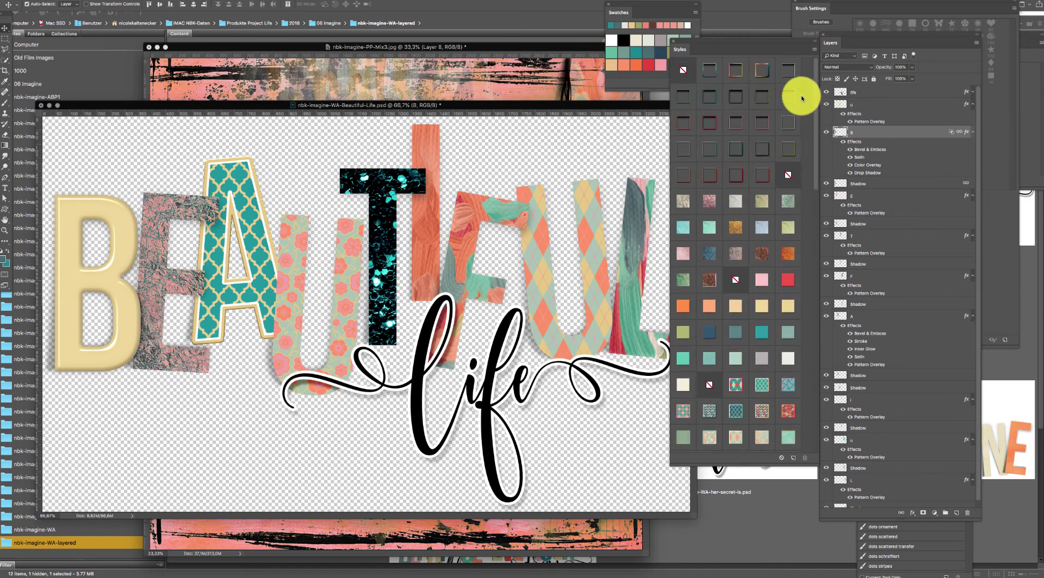
left_click(545, 148)
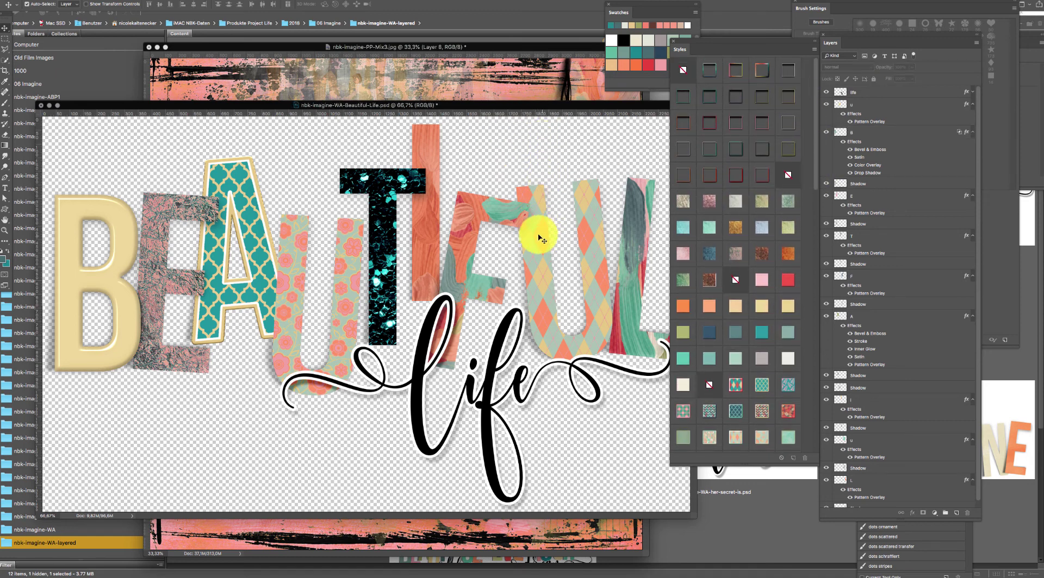
left_click(536, 205)
left_click(716, 145)
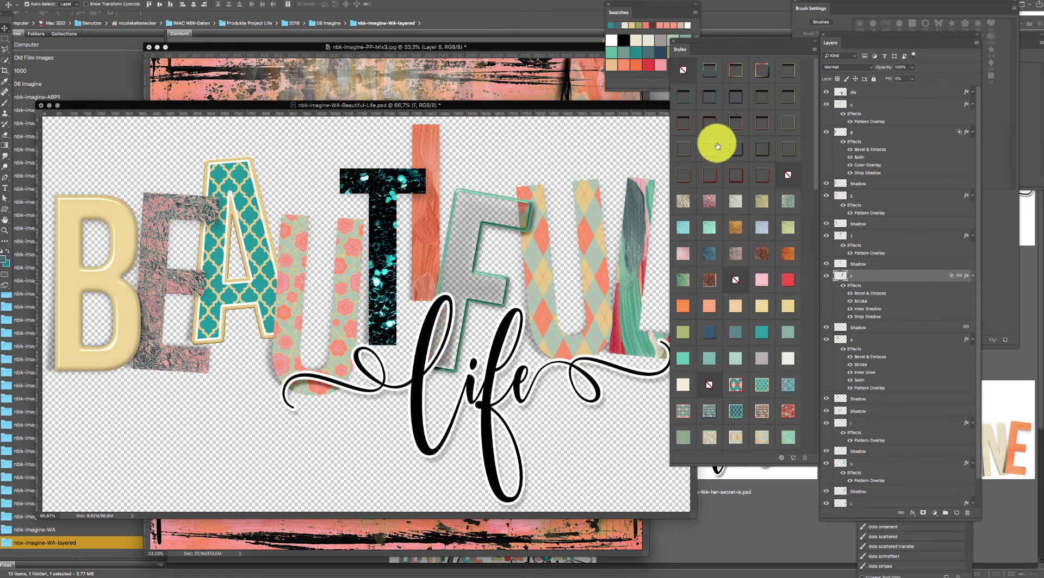
left_click(667, 210)
left_click(736, 169)
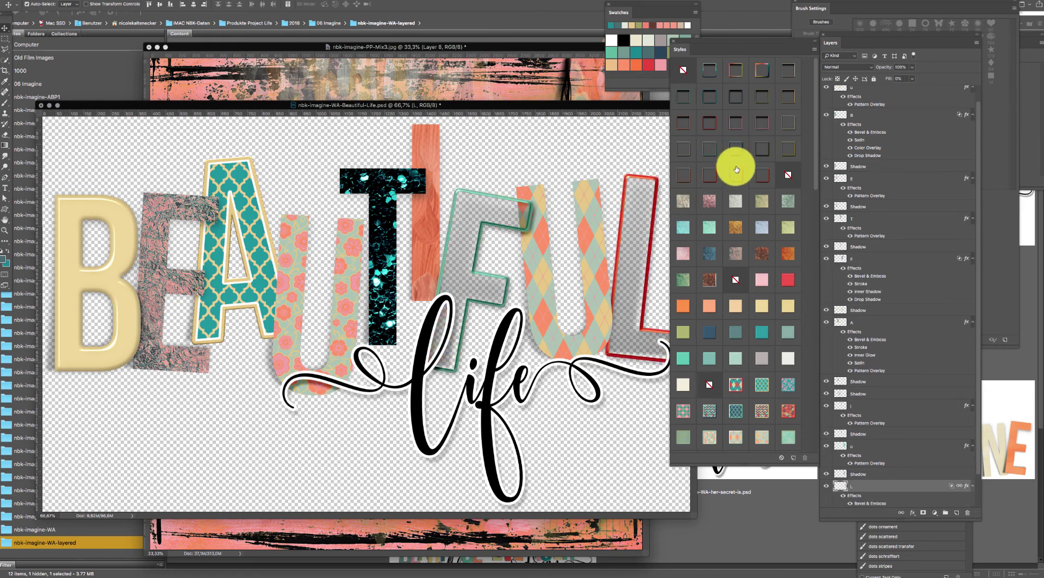
left_click(736, 97)
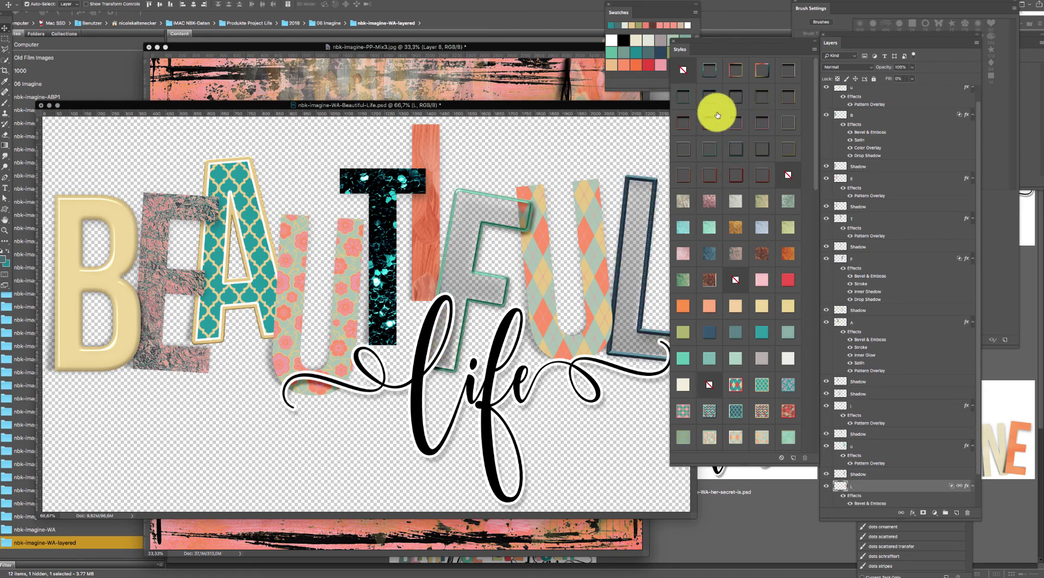
left_click(760, 76)
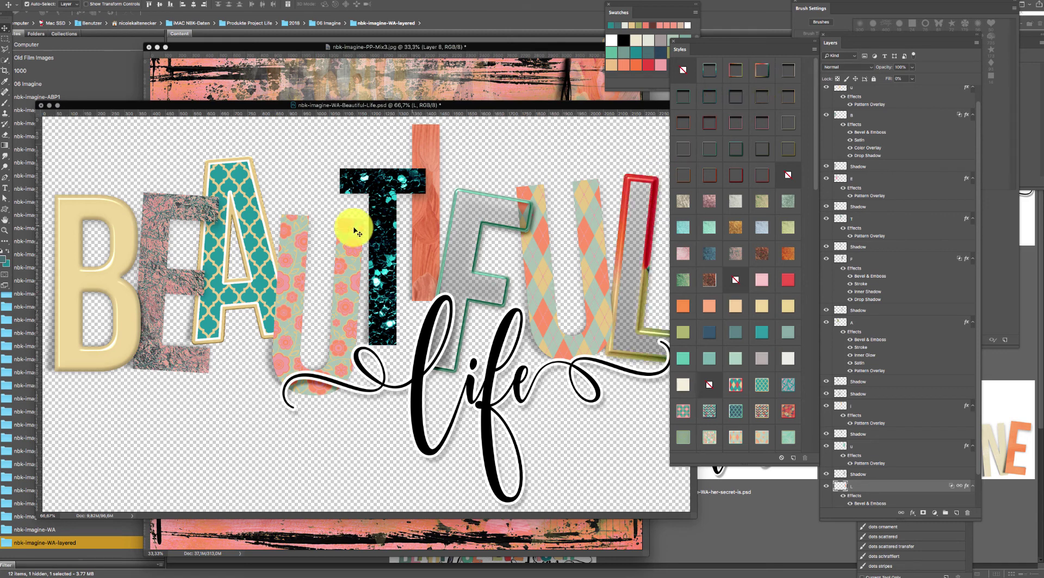
- Restyle the letter T, trying a green edge style and settling on a pale yellow-green crackled foil style
left_click(373, 200)
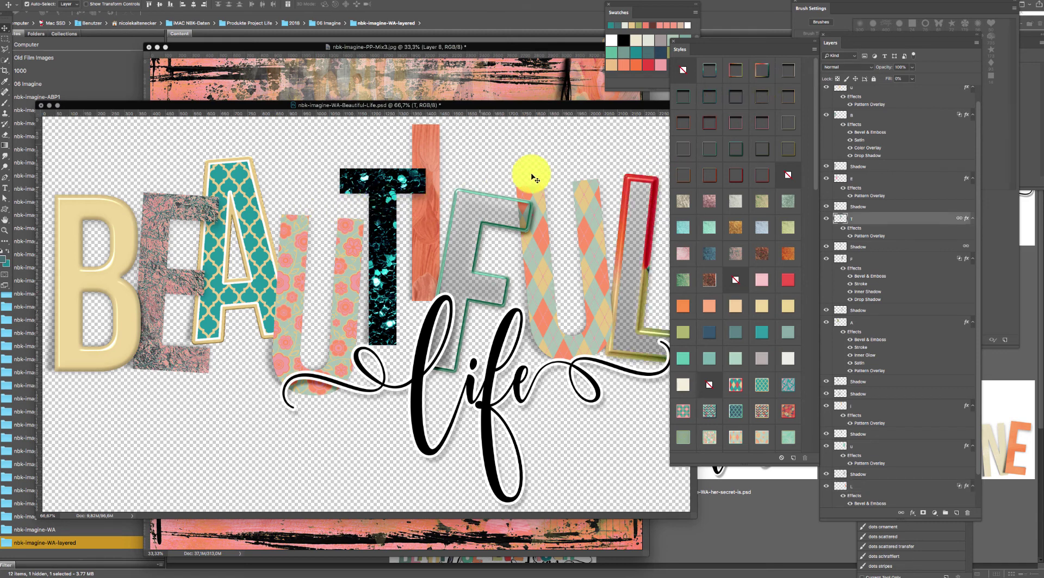
left_click(710, 144)
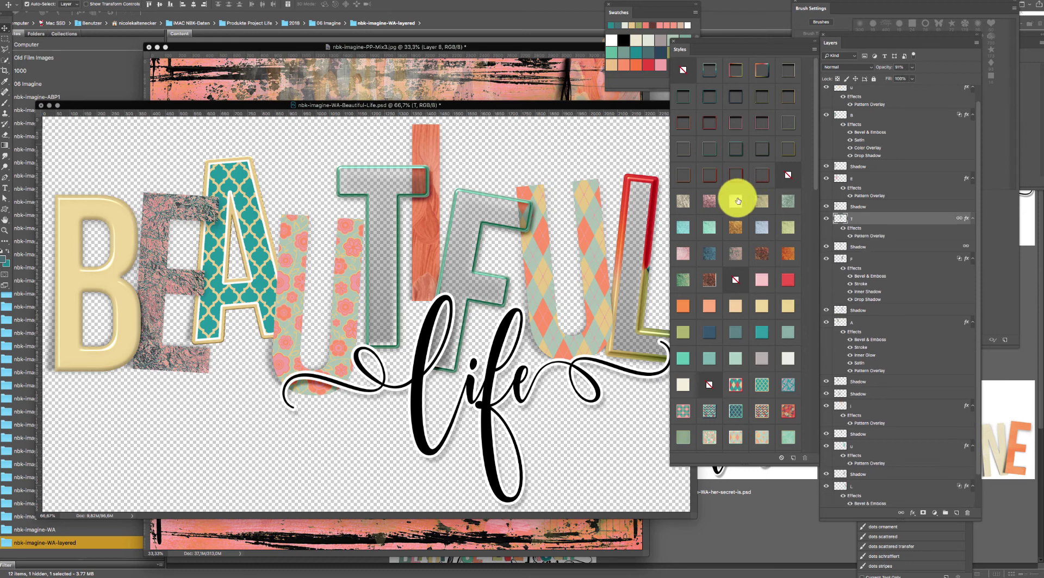
left_click(735, 200)
left_click(756, 208)
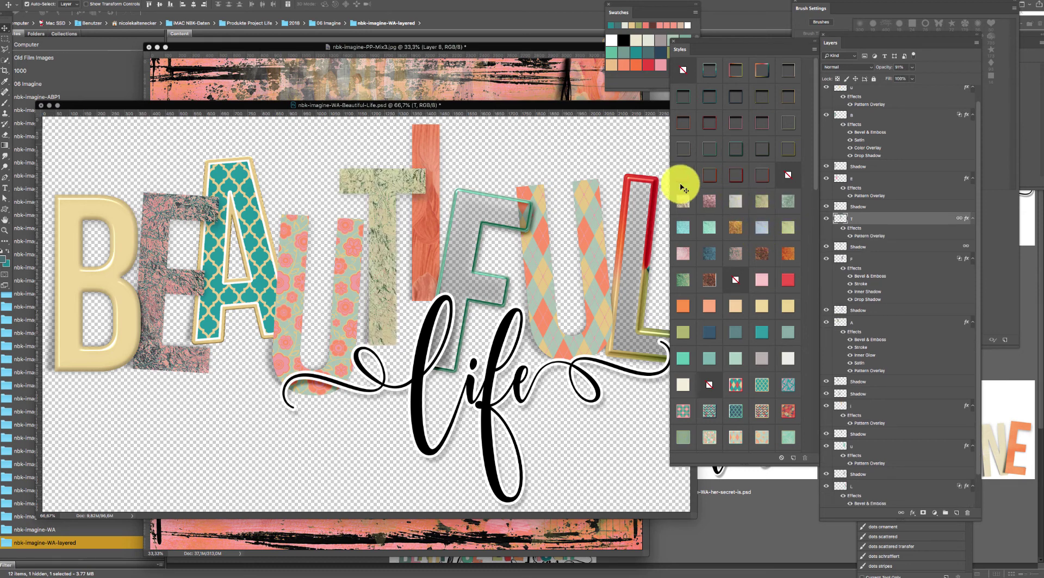
- Select all the BEAUTIFUL letter layers, clear their layer styles, and return to the nbk-imagine-WA-layered folder in Bridge
left_click_drag(641, 127, 82, 228)
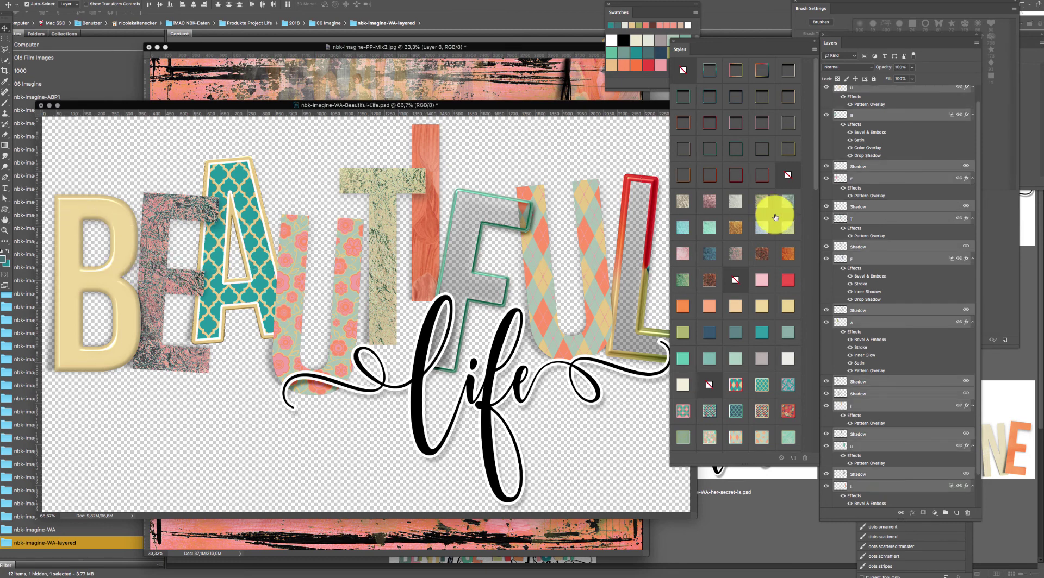
left_click(735, 280)
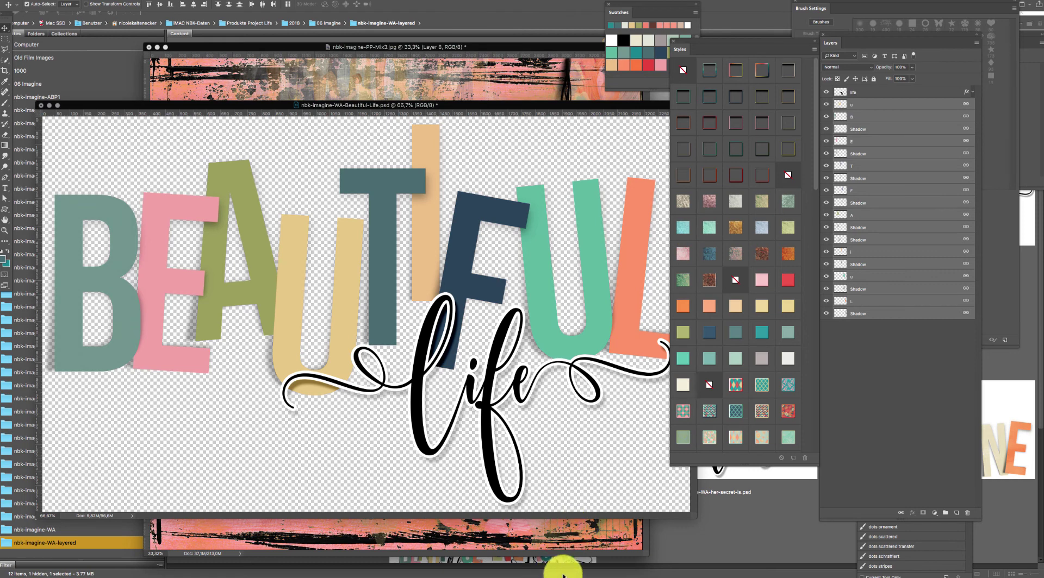
left_click(681, 559)
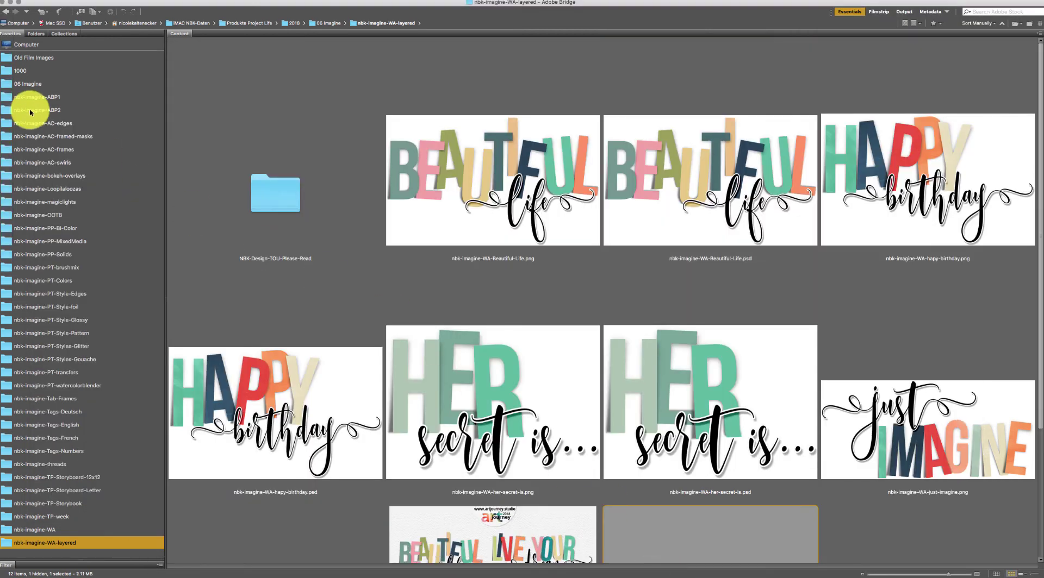
- Browse the Old Film Images folder, preview CM_Nature Vol 1_30.jpg in Photoshop, and close it again
left_click(82, 58)
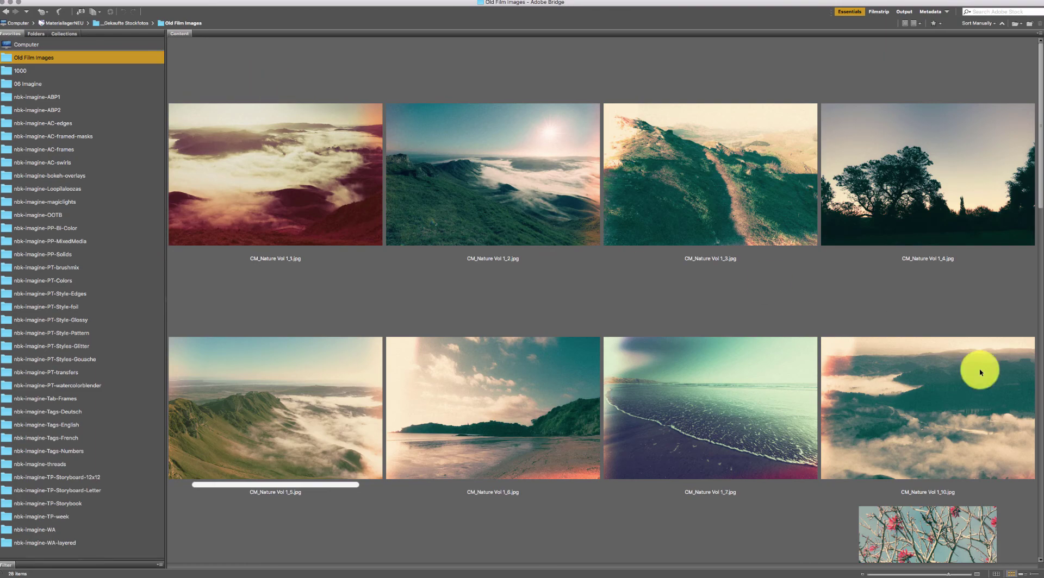
scroll(1040, 201, "down", 15)
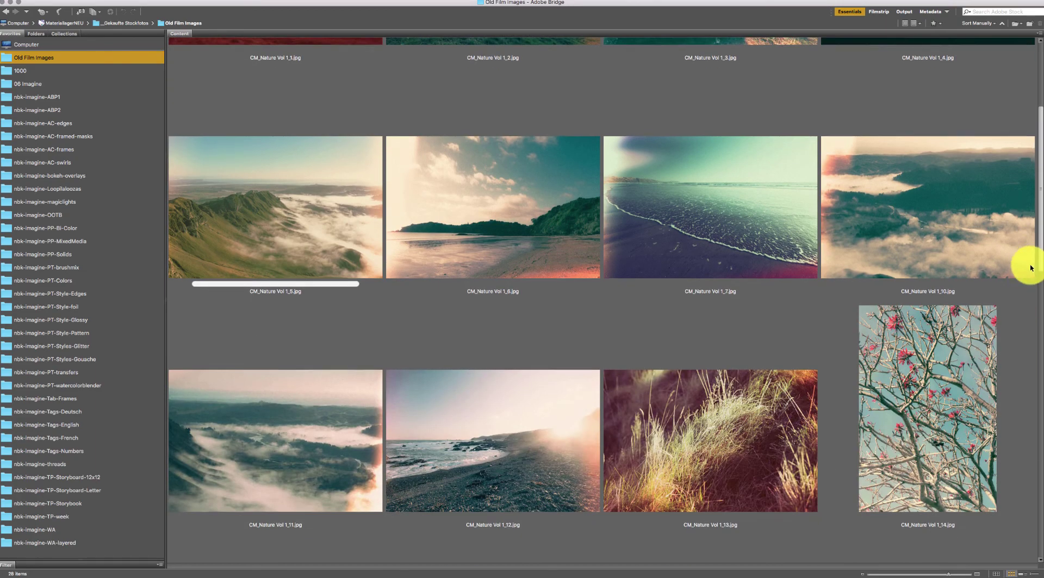
scroll(974, 462, "down", 2)
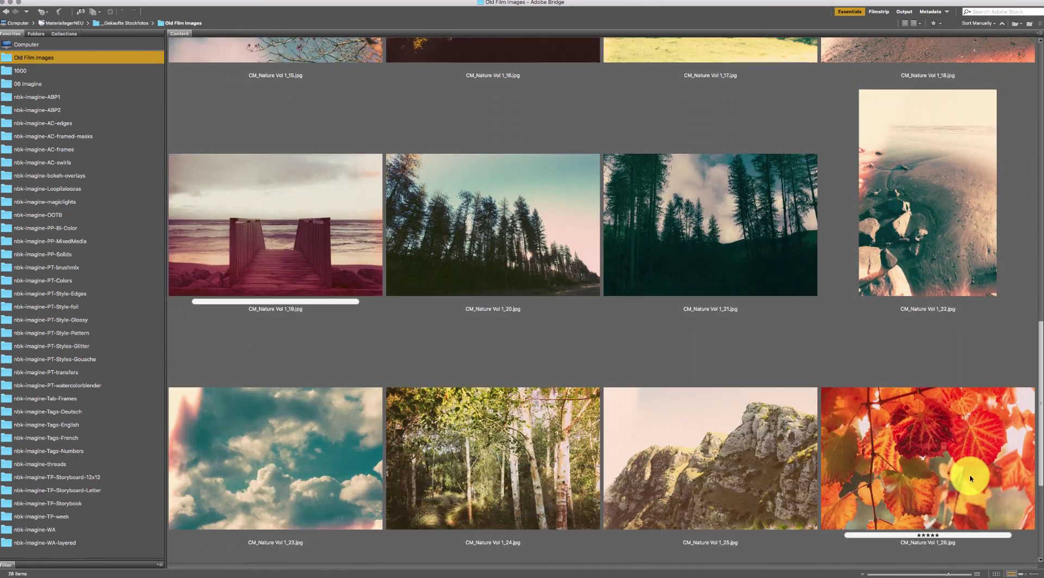
scroll(964, 484, "down", 5)
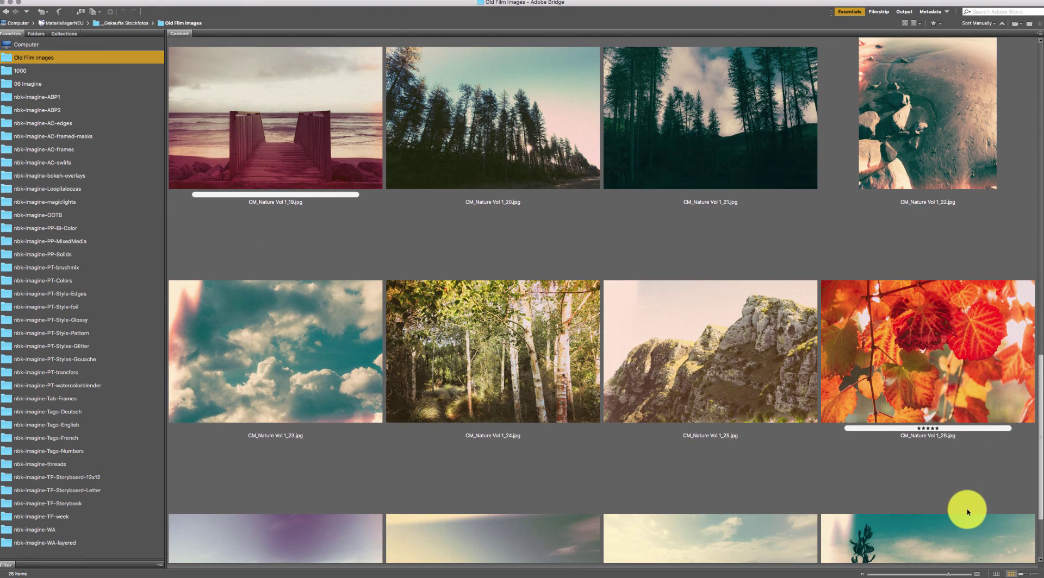
left_click(948, 479)
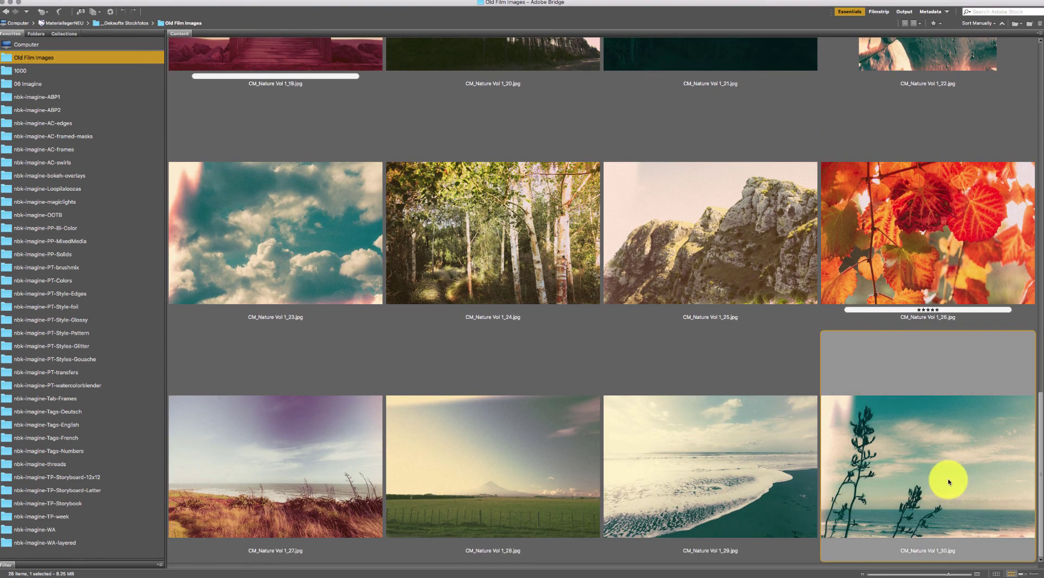
double_click(351, 503)
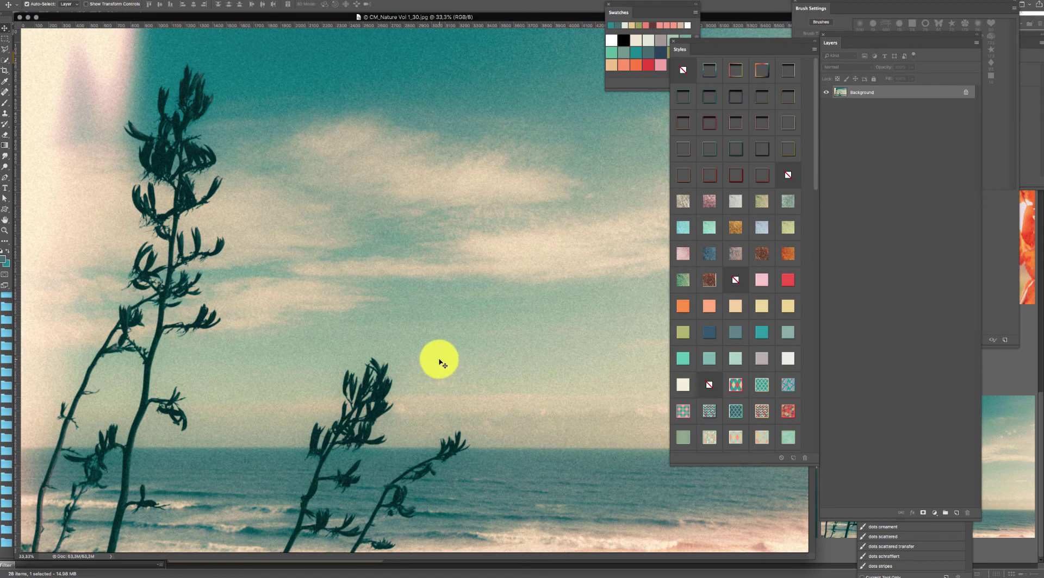
key("super+w")
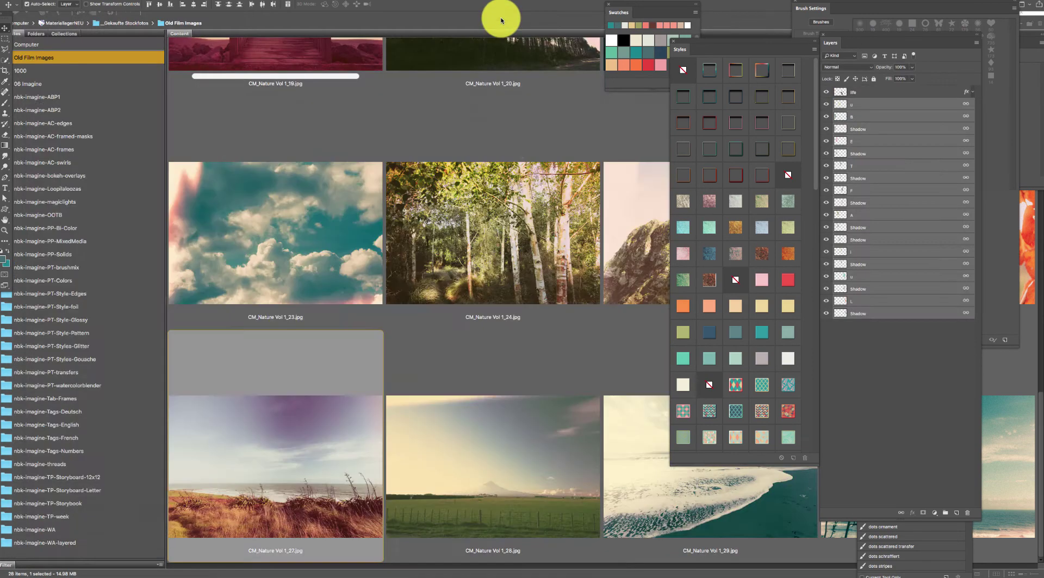
- Bring the nbk-imagine-WA-Beautiful-Life.psd document to the front and select only its L letter layer
left_click(586, 178)
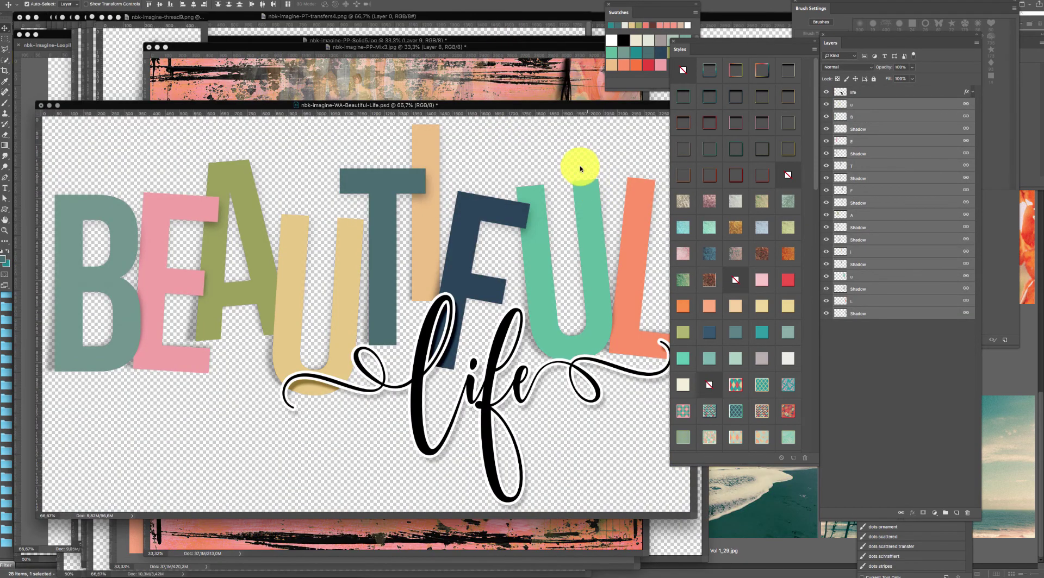
left_click_drag(557, 107, 550, 90)
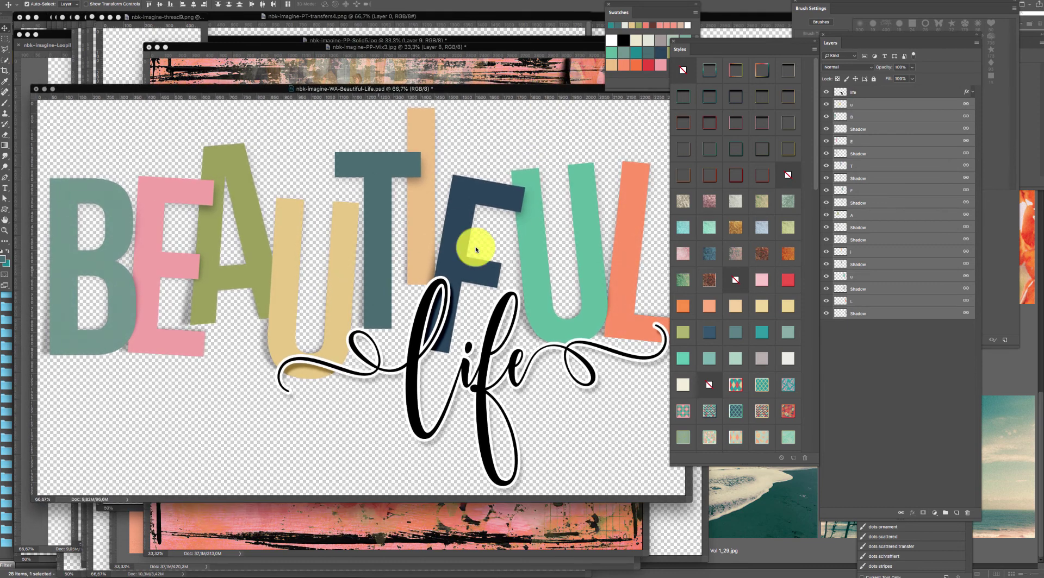
left_click(900, 333)
left_click(893, 300)
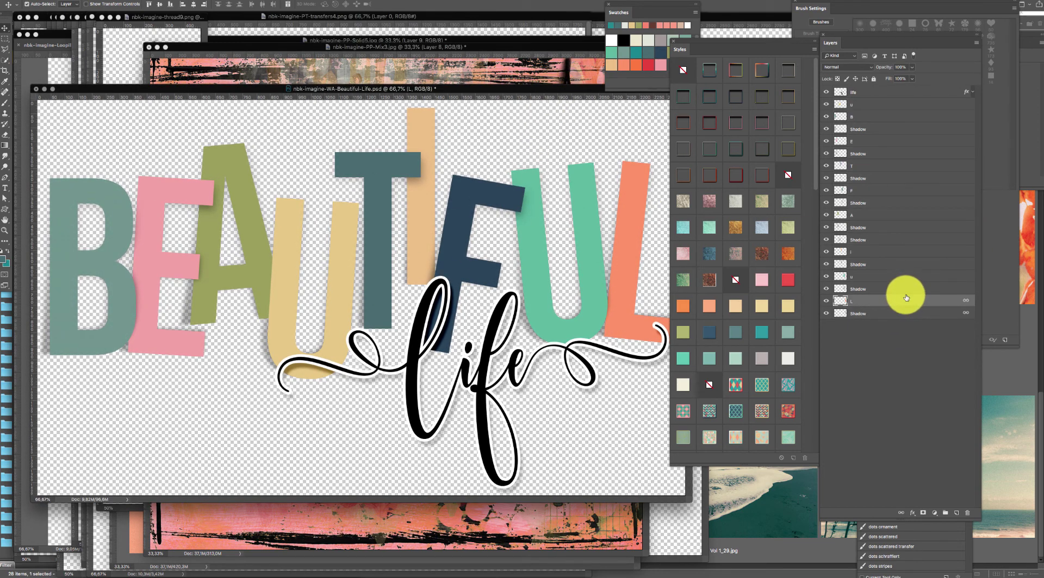
left_click(765, 523)
double_click(851, 462)
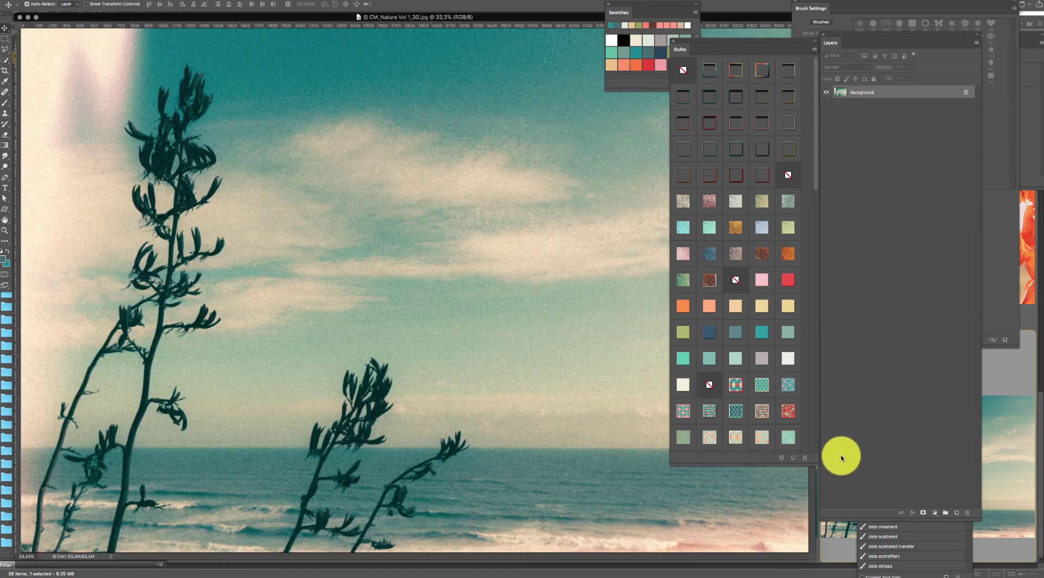
key("super+w")
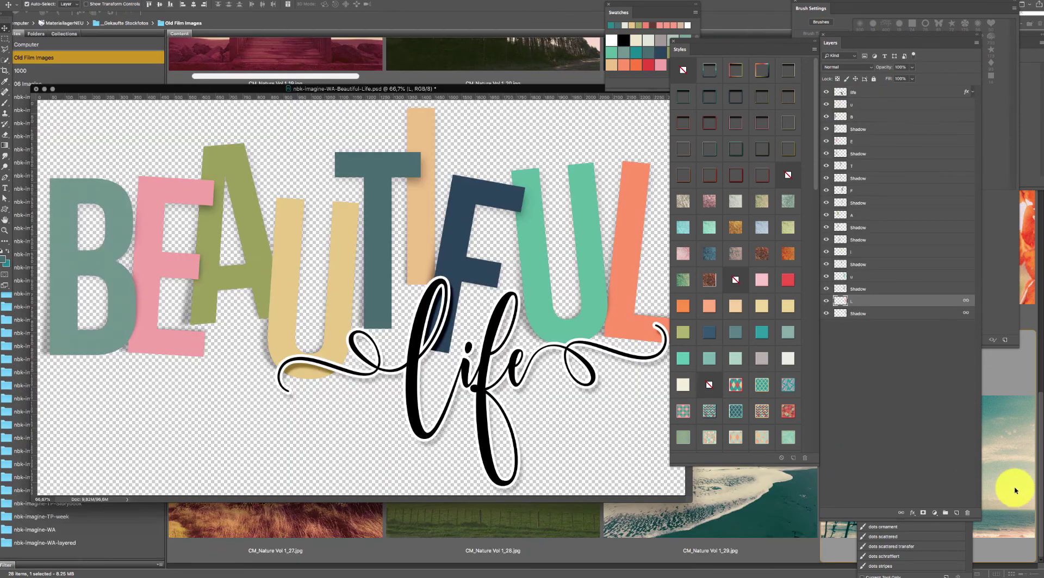
- Open CM_Nature Vol 1_27.jpg from Bridge, copy the whole photo, and paste it directly above the L layer of the word art
left_click(1009, 486)
left_click(380, 473)
double_click(374, 469)
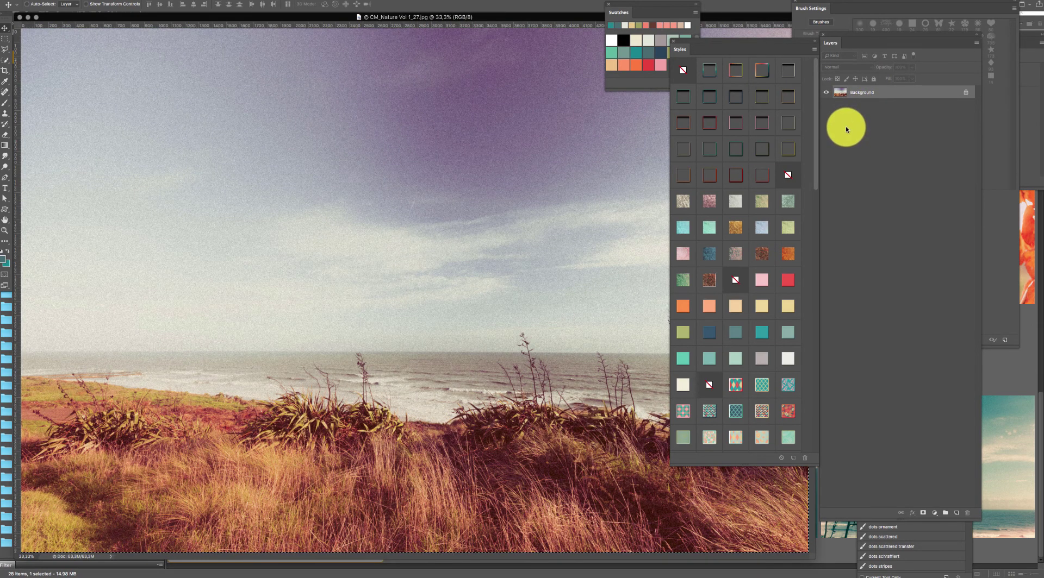
key("super+w")
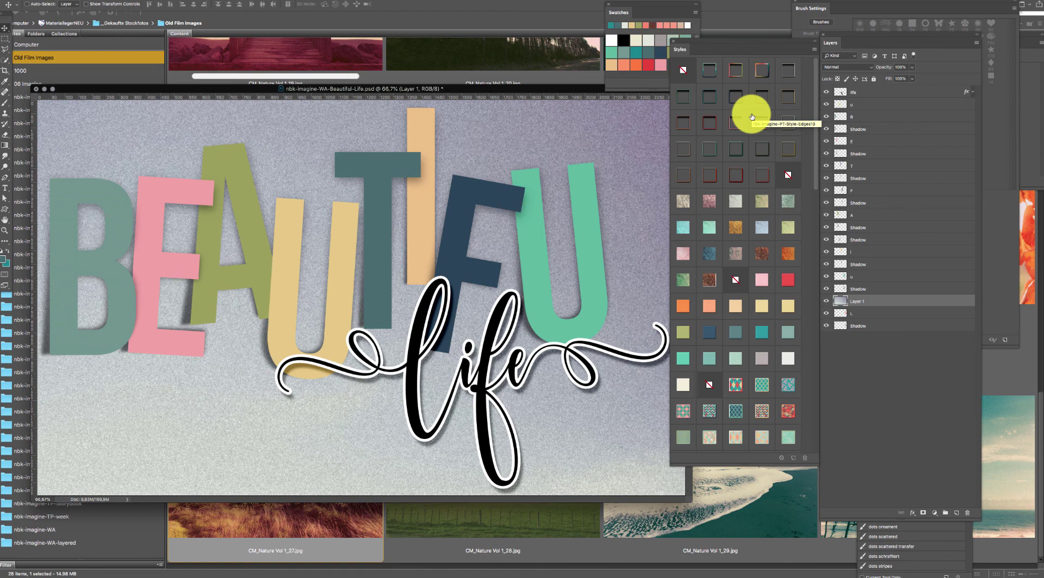
- Scale the pasted photo proportionally to about 41% so that it spans the full width of the word art canvas
key("super+minus")
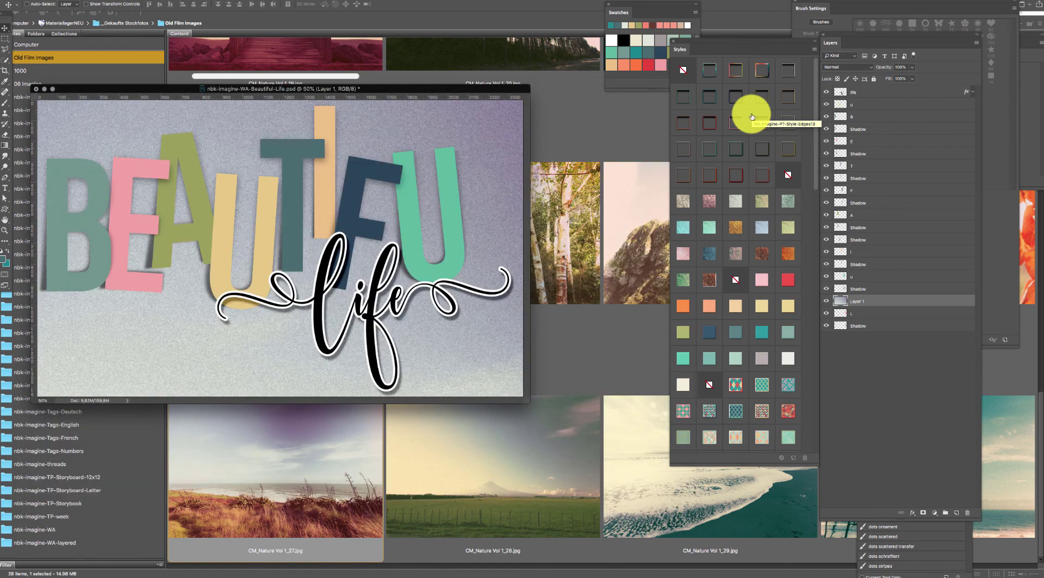
key("super+minus")
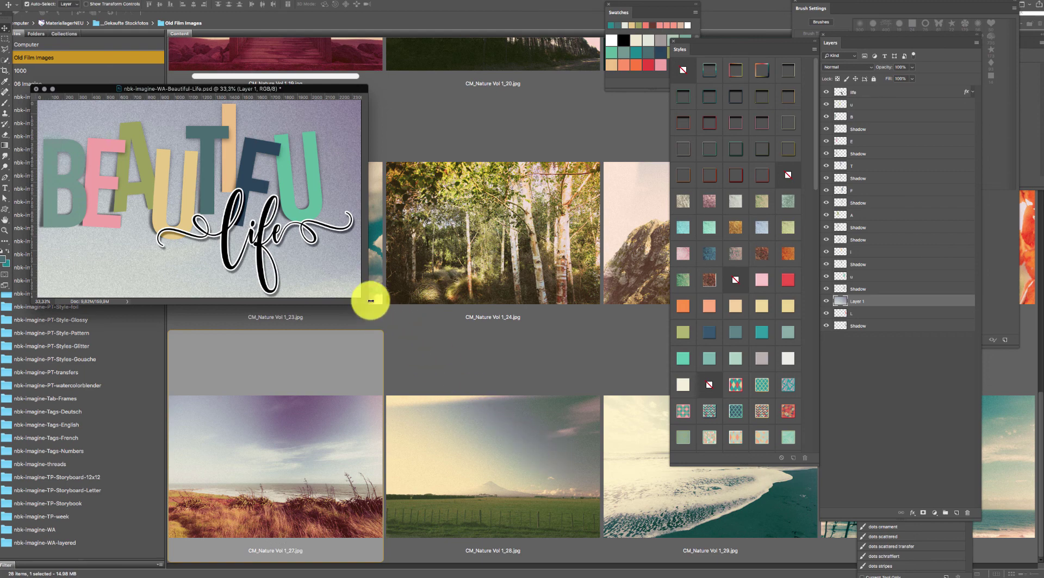
left_click_drag(367, 298, 671, 546)
key("super+t")
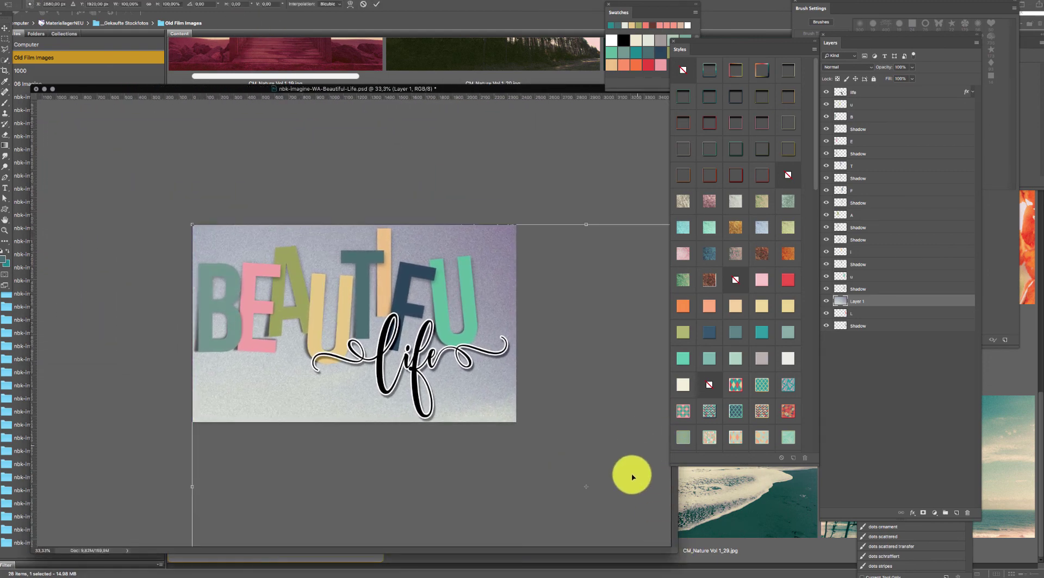
left_click_drag(194, 225, 479, 445)
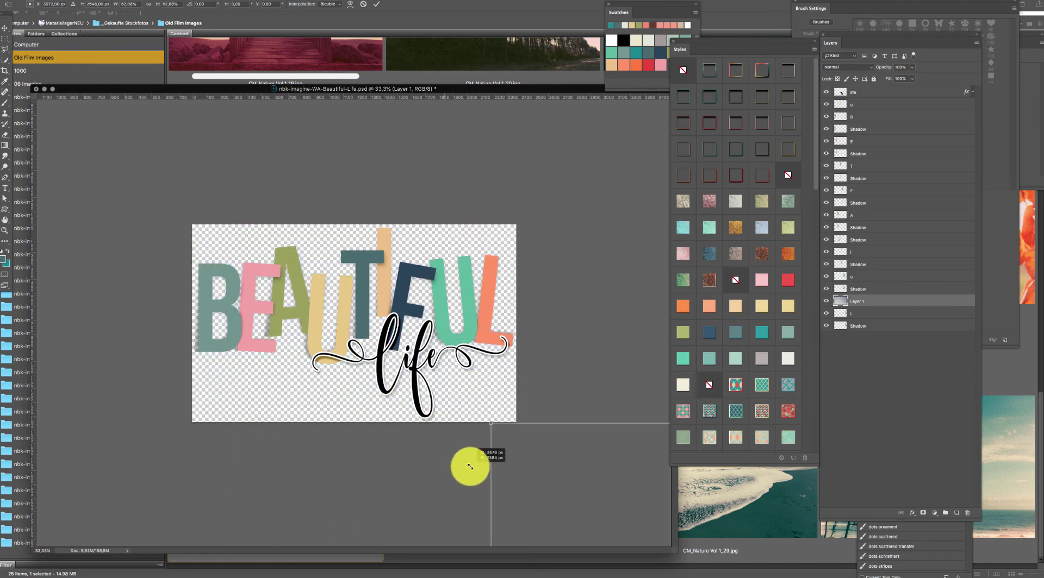
left_click_drag(601, 457, 273, 233)
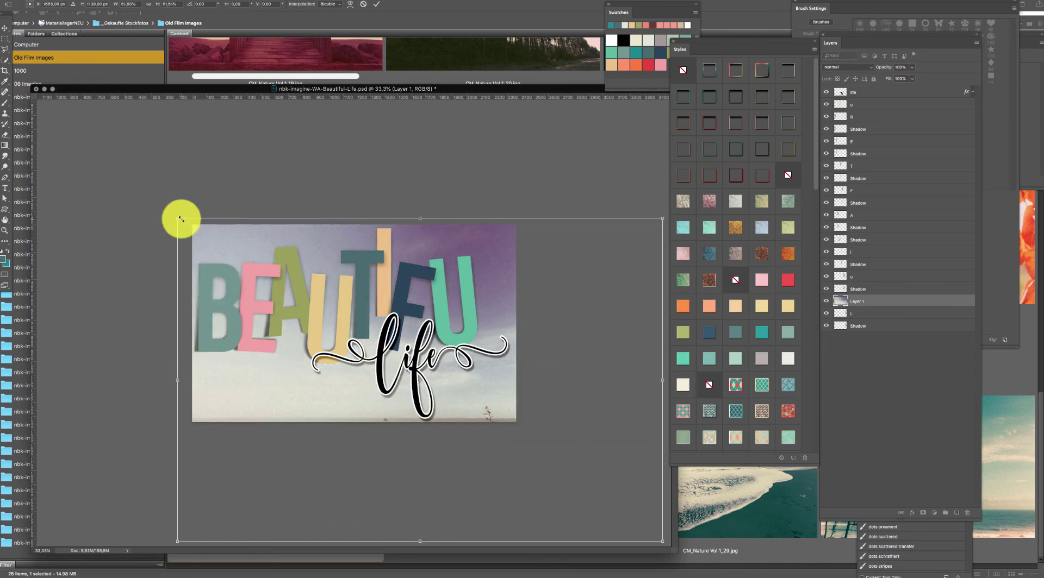
left_click_drag(182, 218, 371, 348)
left_click_drag(461, 322, 383, 274)
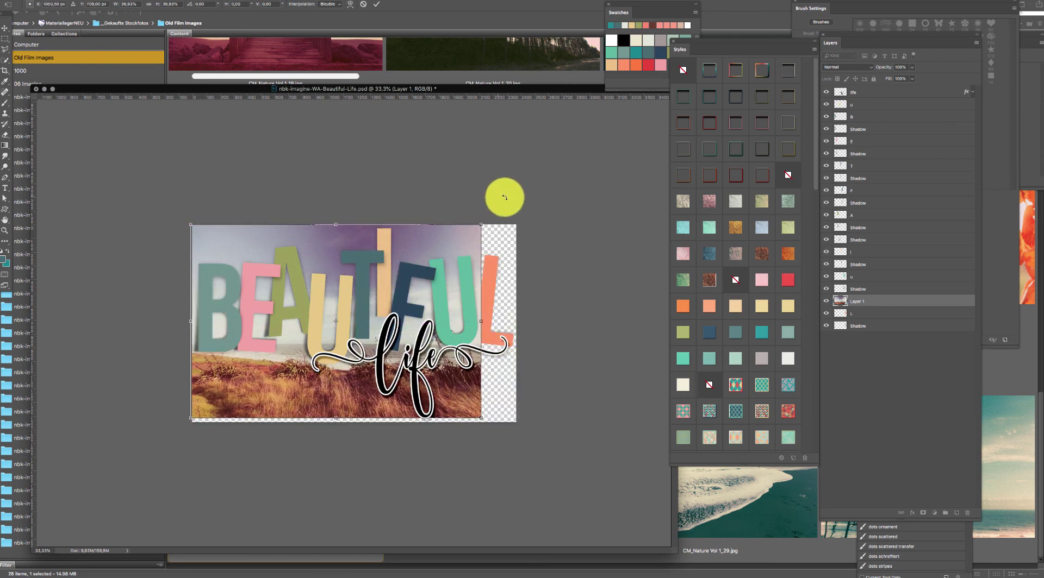
left_click_drag(483, 225, 515, 202)
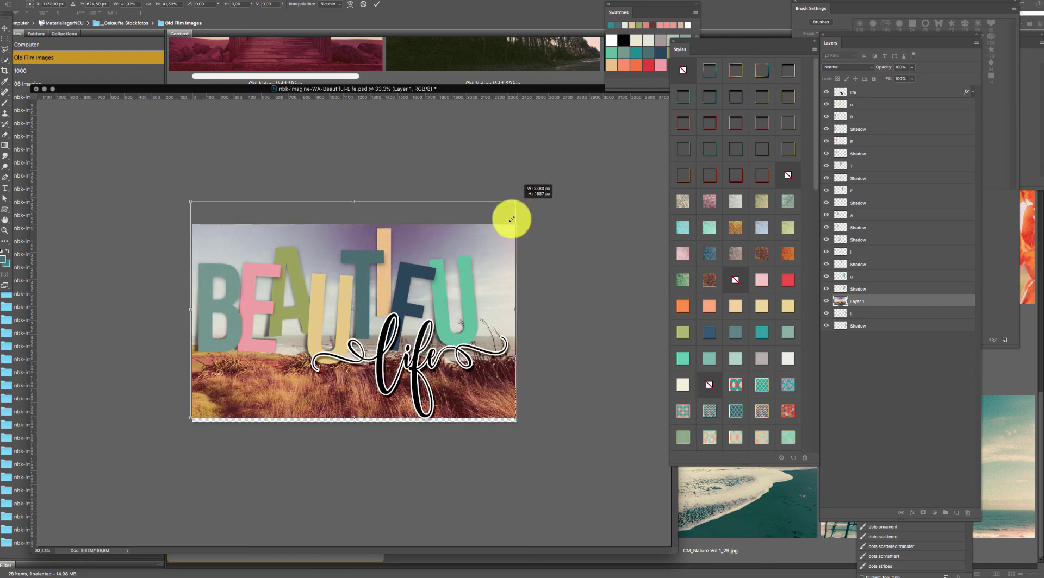
- Move the scaled photo upward over the lettering, commit the transform, and clip the photo to the L layer
left_click_drag(499, 380, 505, 323)
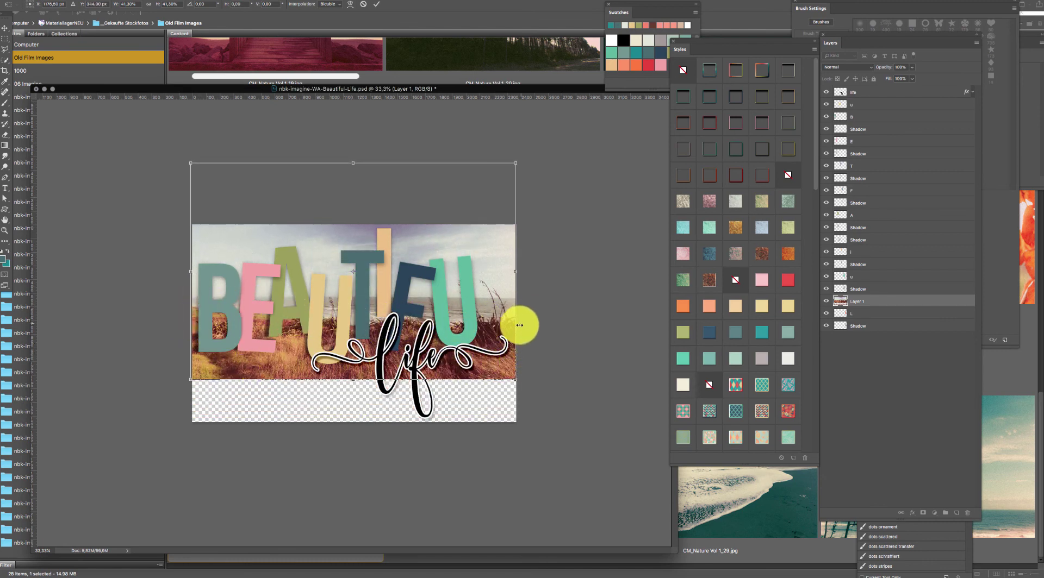
left_click_drag(505, 375, 507, 365)
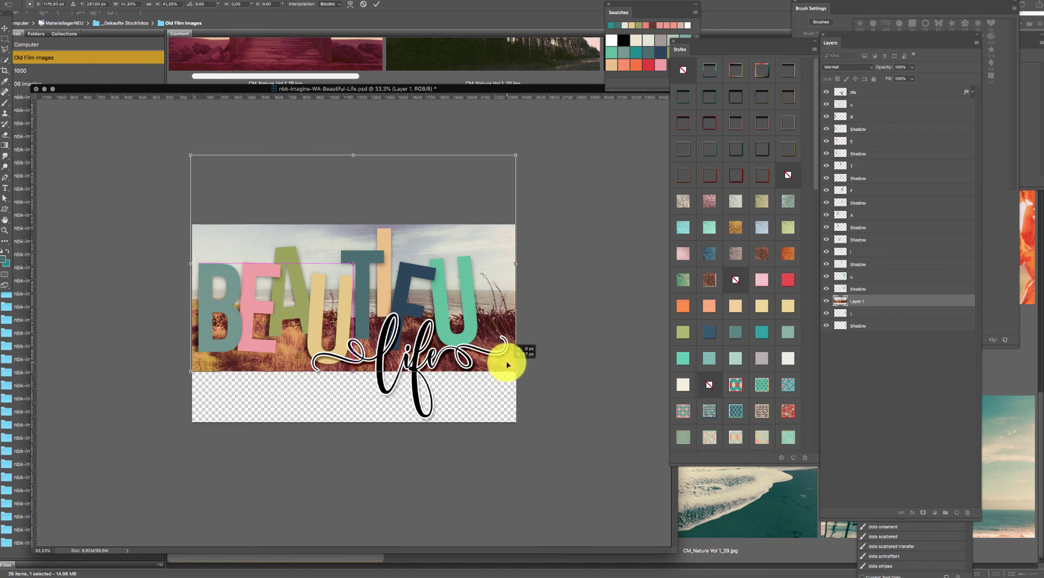
key("Return")
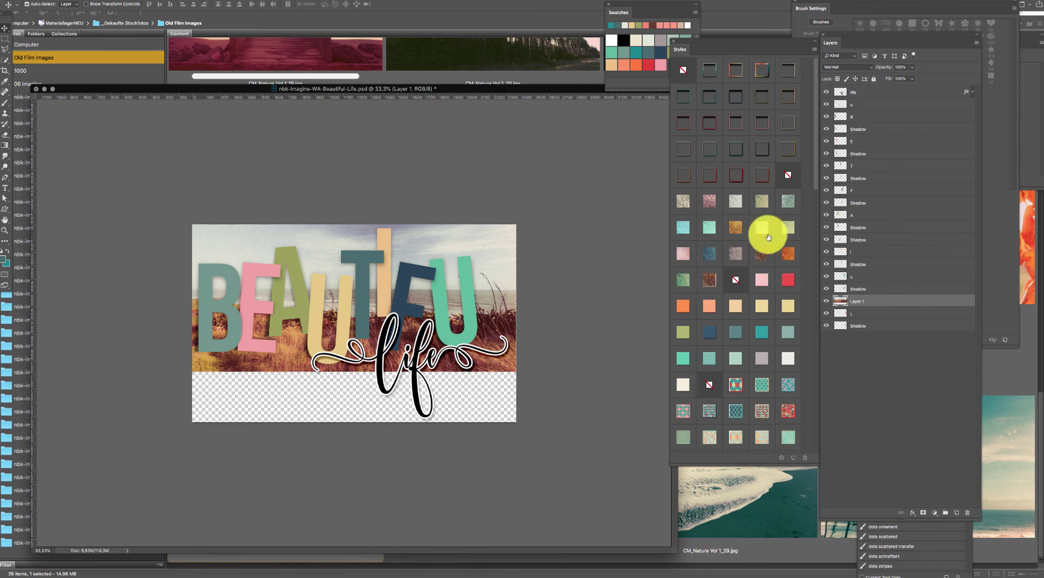
key("super+alt+g")
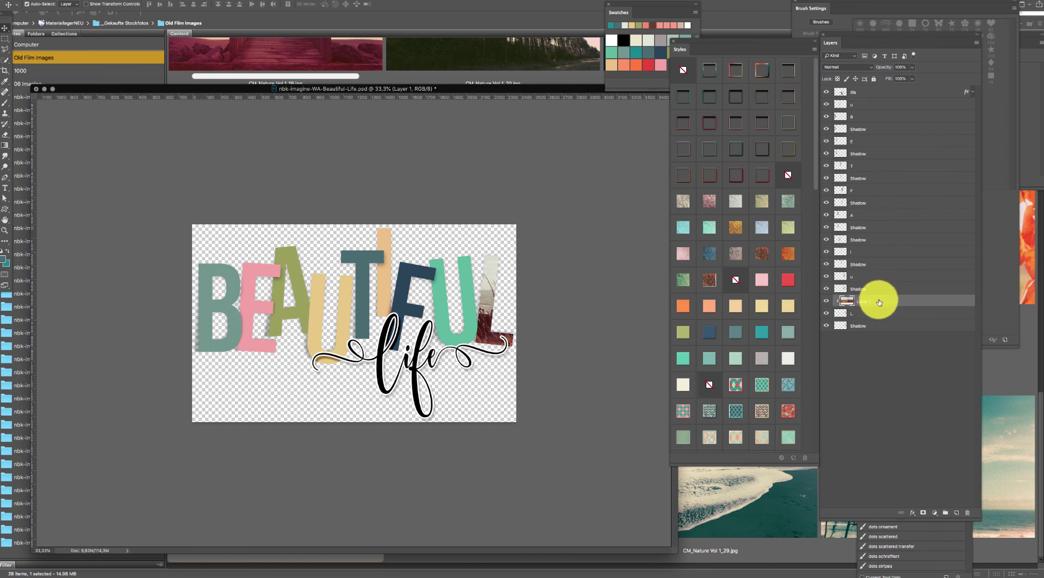
- Duplicate the photo layer above the last U and the I of BEAUTIFUL and clip each copy to its letter
left_click_drag(877, 301, 881, 266)
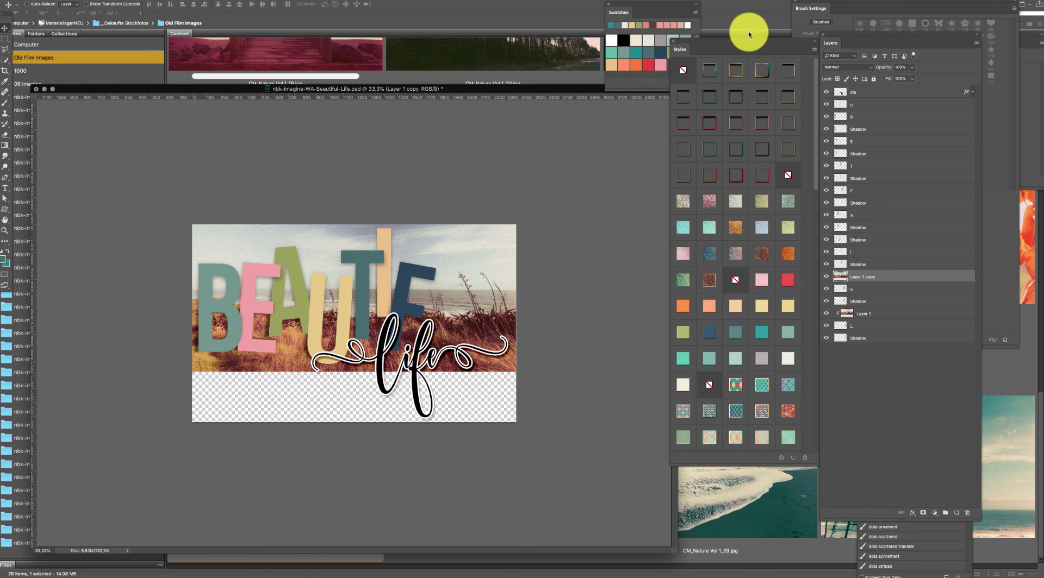
key("super+alt+g")
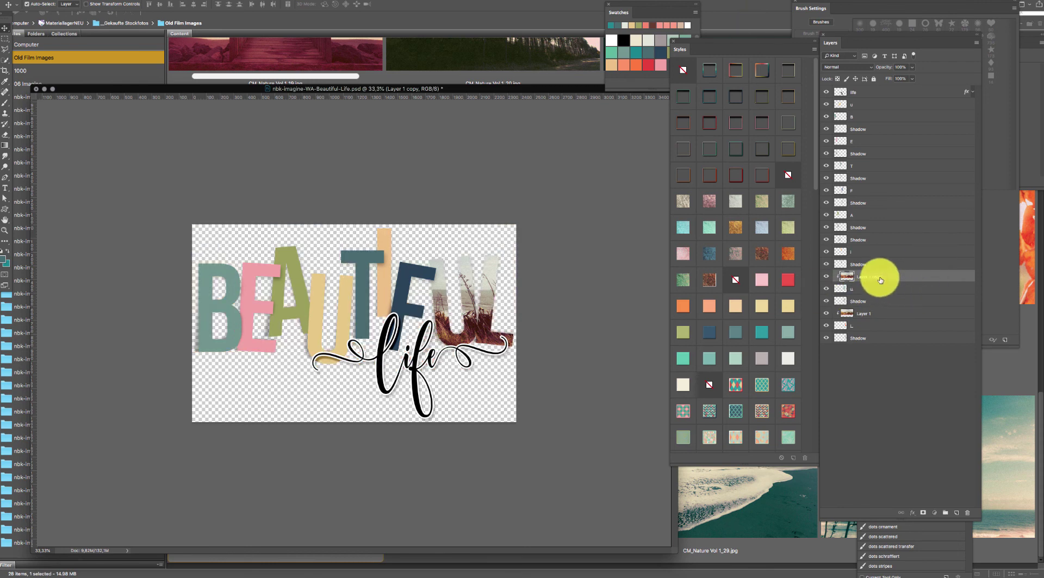
left_click_drag(879, 277, 885, 245)
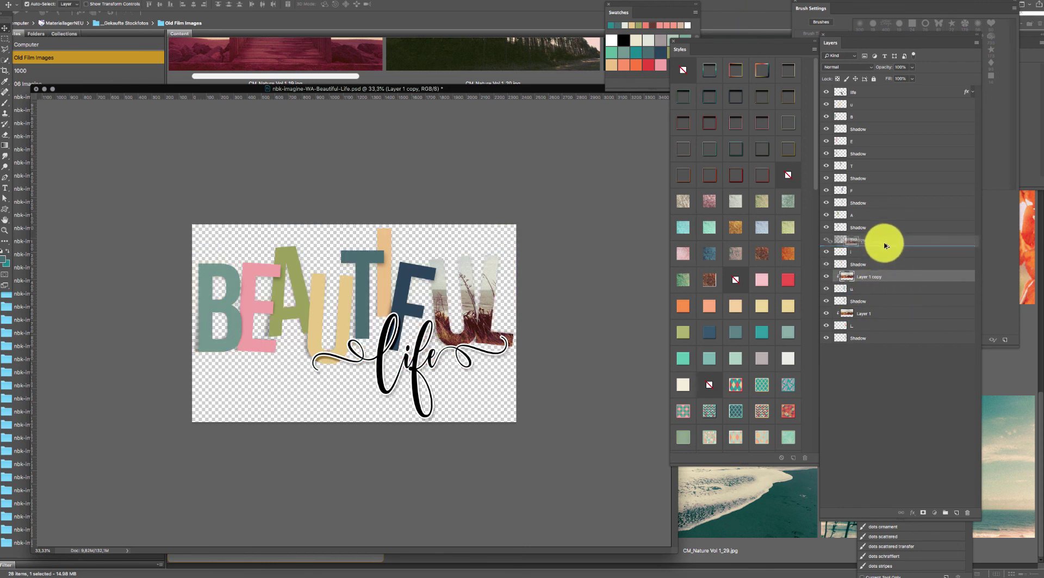
left_click_drag(885, 246, 885, 246)
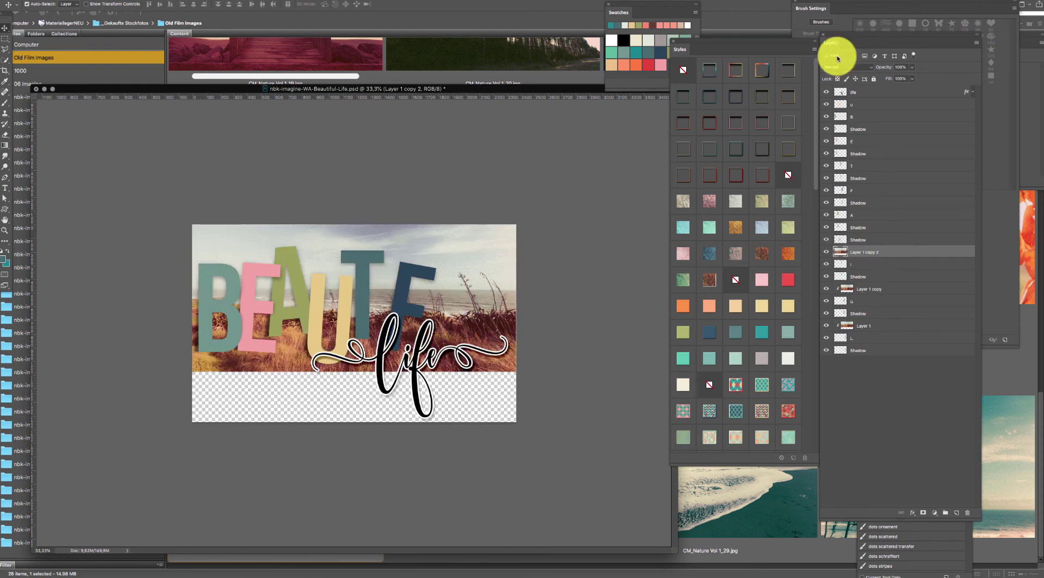
key("super+alt+g")
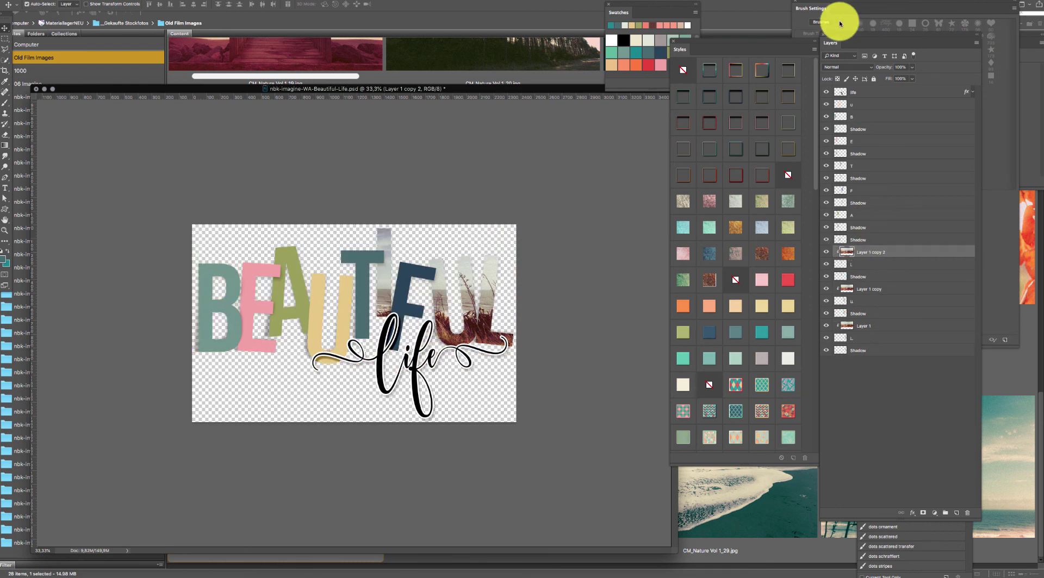
- Duplicate the photo layer above the A, F and T letters and clip each copy to its letter
left_click_drag(897, 252, 881, 158)
key("super+alt+g")
key("super+alt+g")
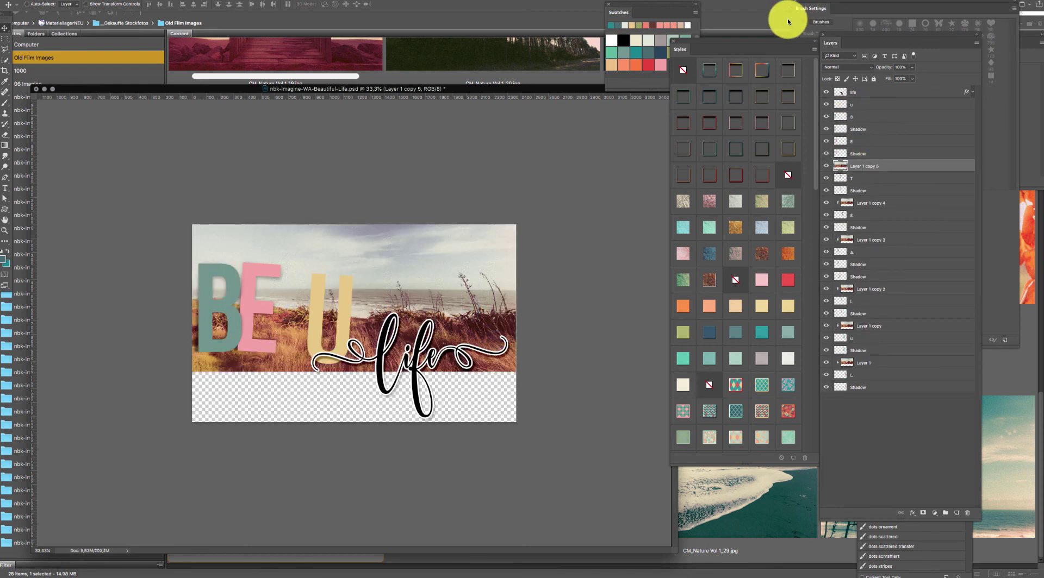
key("super+alt+g")
- Duplicate the photo layer above the E, B and first U letters and clip each copy to its letter
left_click_drag(888, 166, 886, 108)
key("super+alt+g")
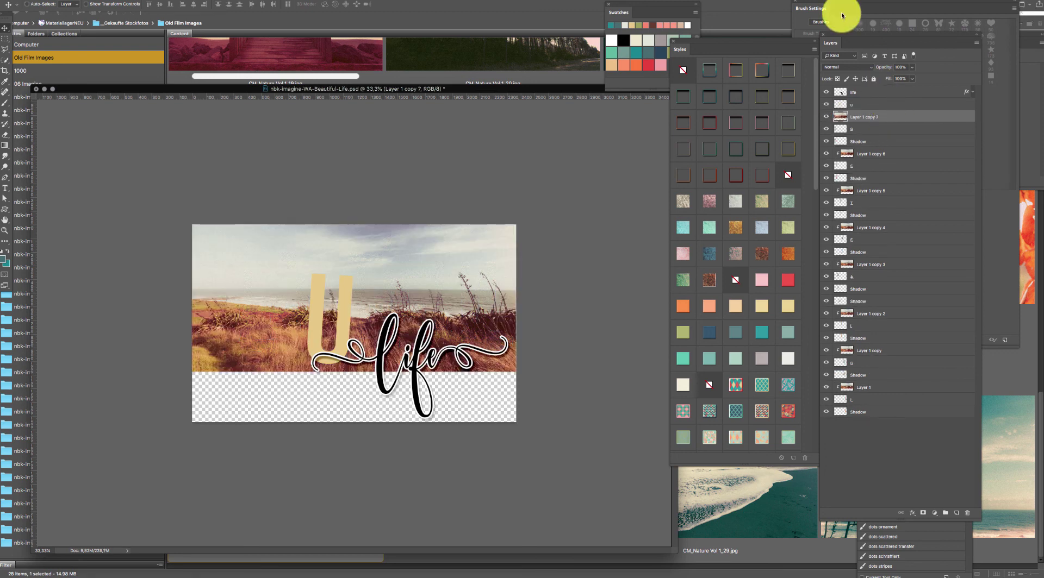
key("super+alt+g")
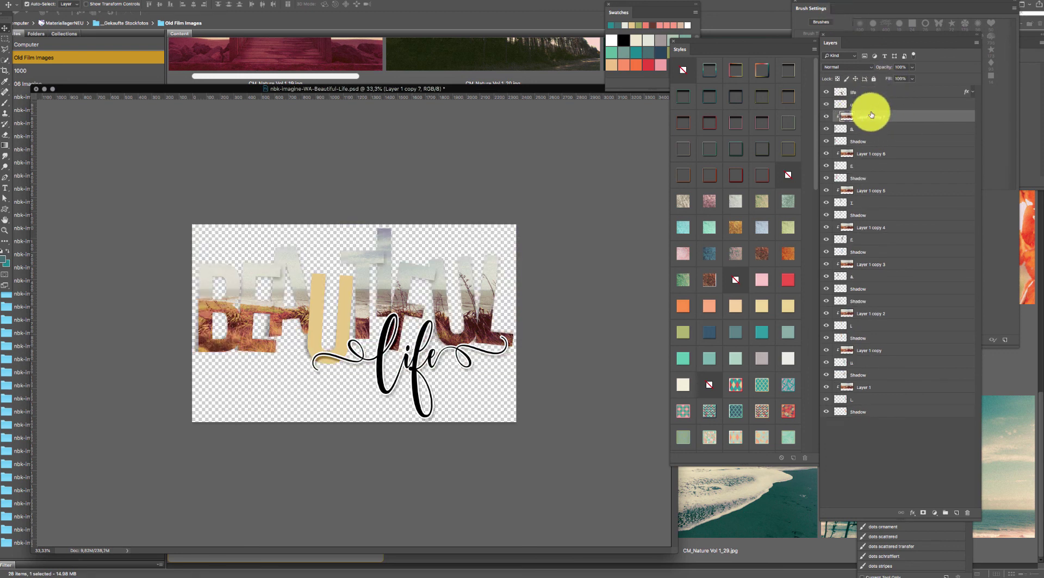
left_click_drag(872, 115, 868, 90)
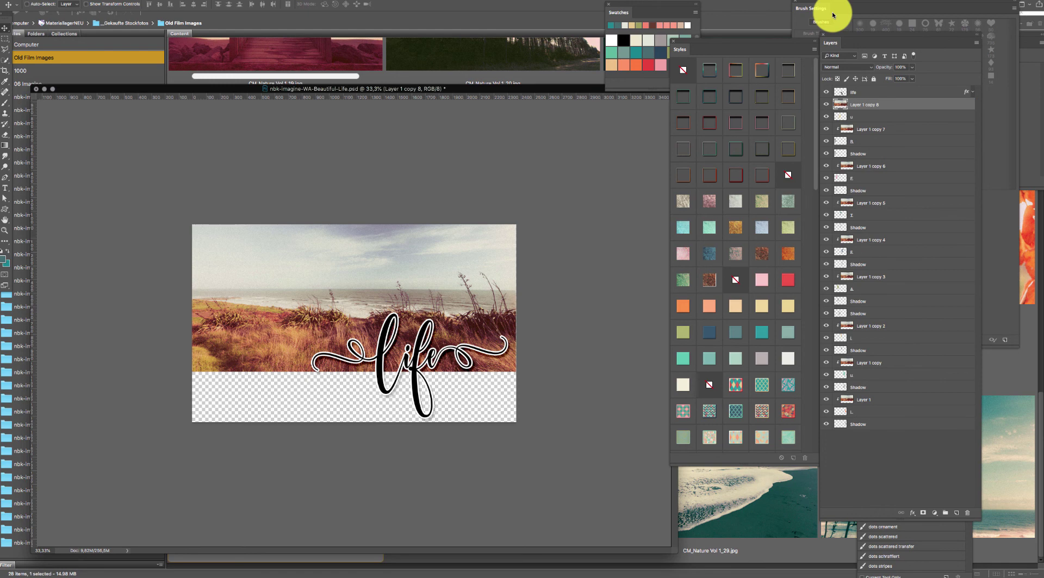
key("super+alt+g")
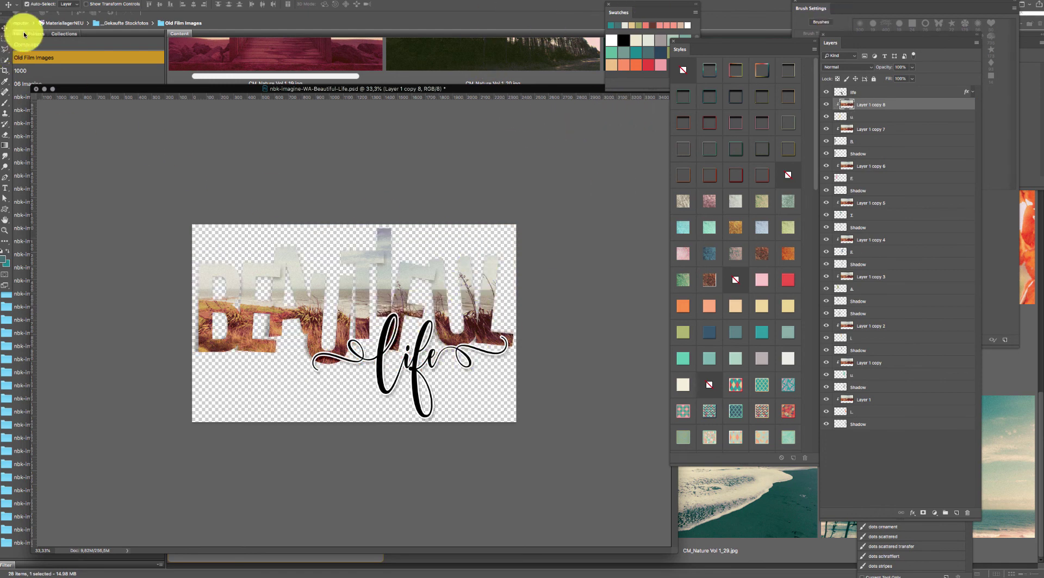
- Reduce the Beautiful-Life word art view to 25% and arrange its enlarged window over the nbk-imagine-PP-Mix3.jpg layout
key("super+minus")
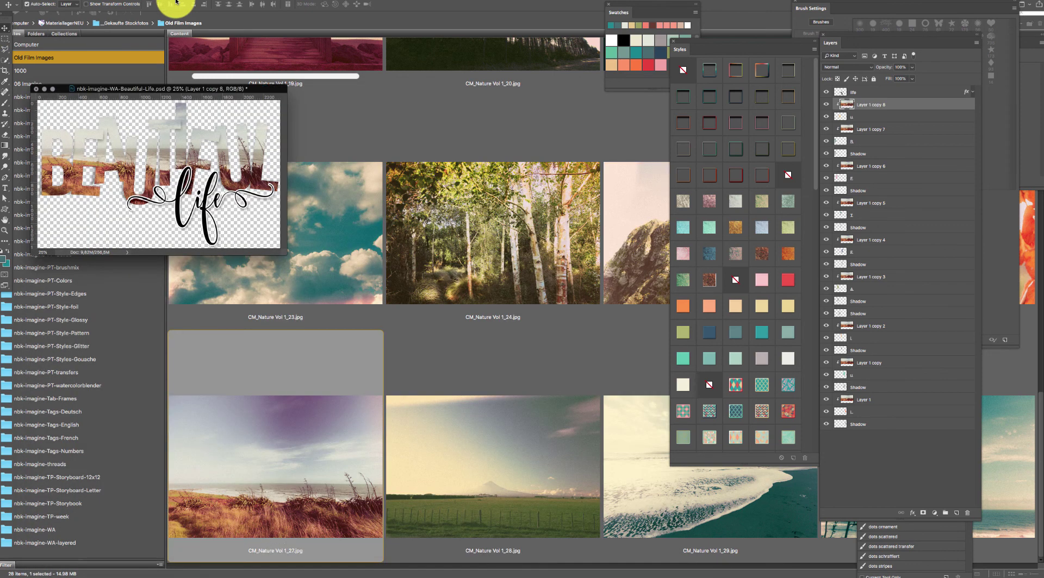
left_click(282, 252, "super")
left_click_drag(281, 253, 436, 369)
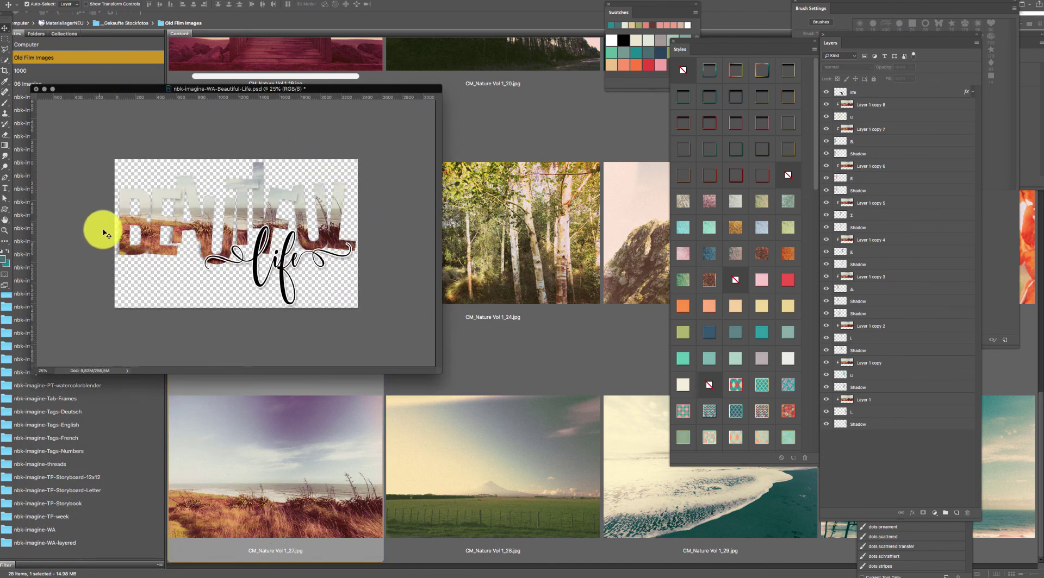
left_click_drag(343, 93, 373, 110)
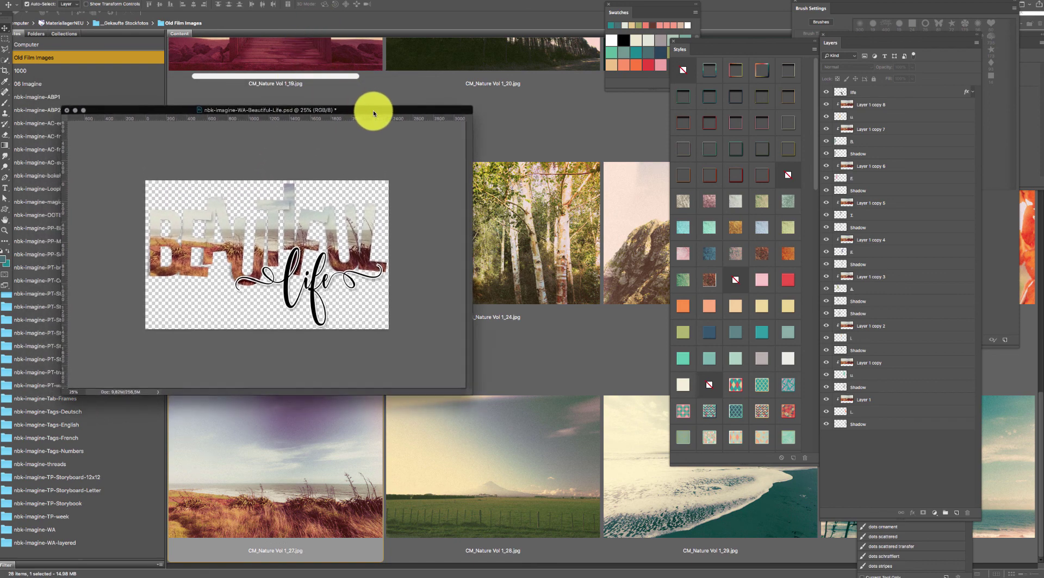
left_click(434, 76)
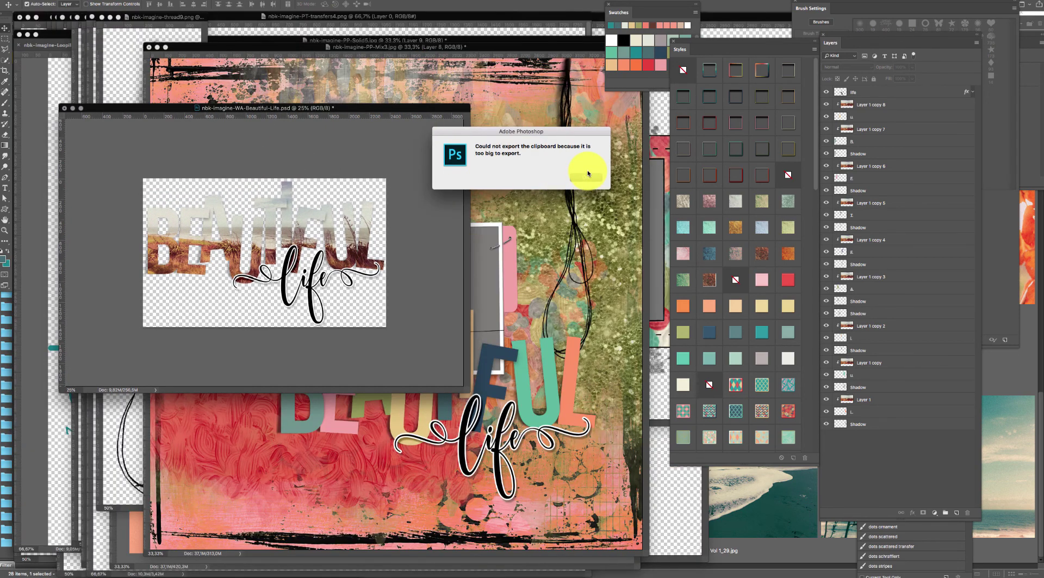
left_click(584, 180)
left_click(484, 233)
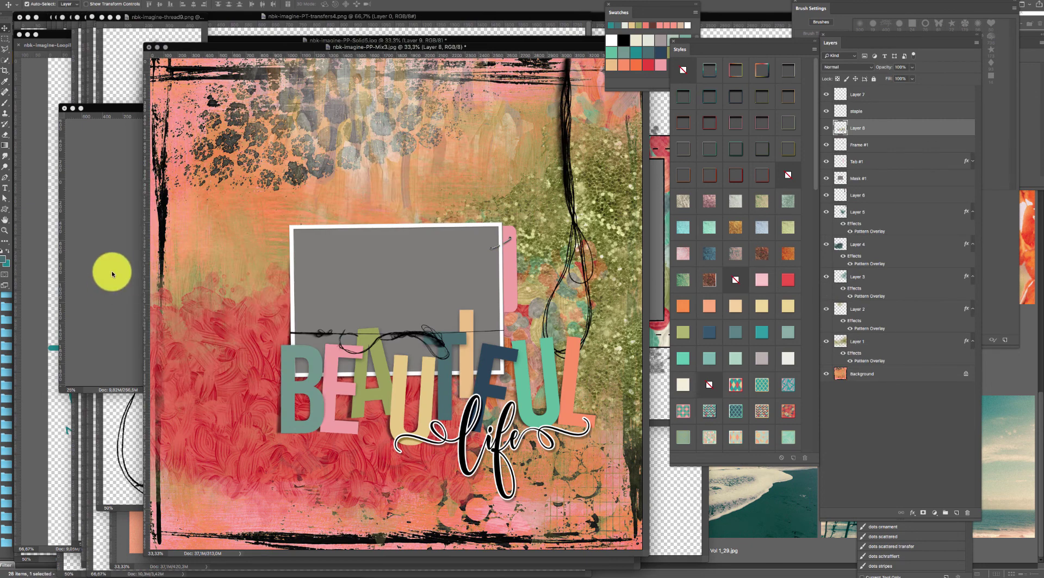
- Select all layers of the Beautiful-Life word art and group them
left_click(110, 270)
left_click_drag(401, 147, 51, 349)
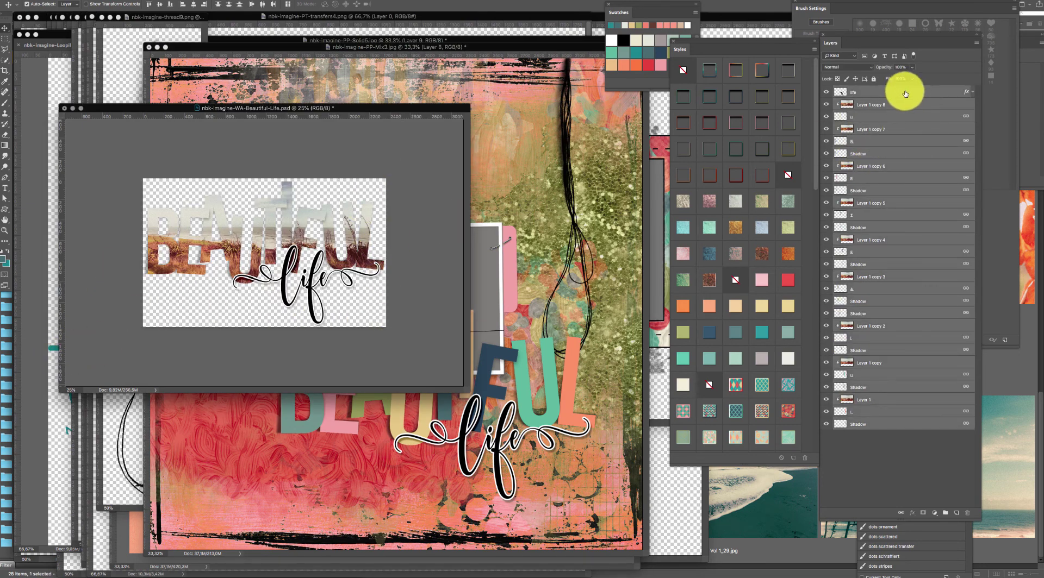
key("super+g")
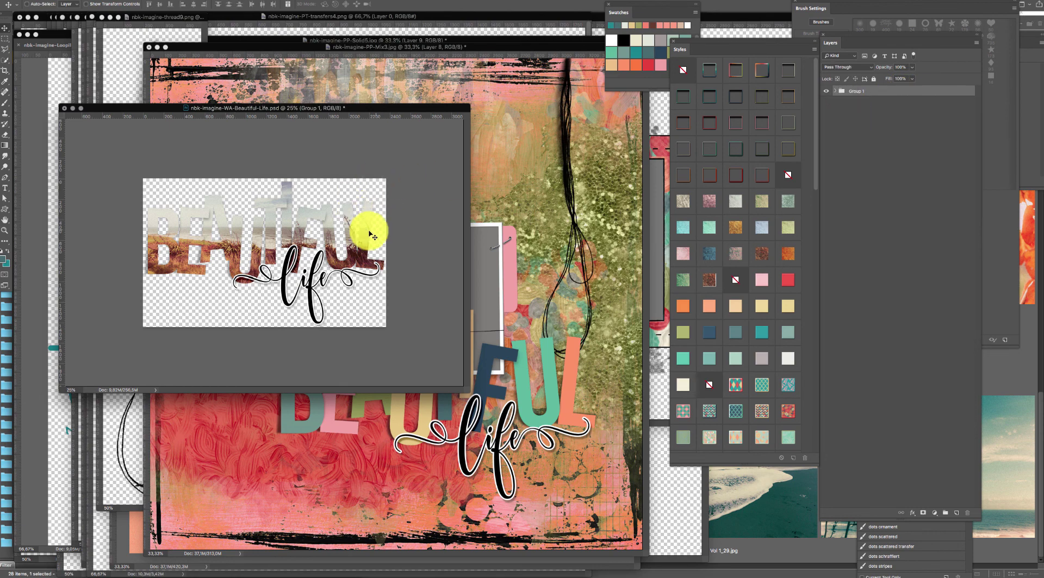
- Try the grouped photo-filled word art on the nbk-imagine-PP-Mix3.jpg layout, above the existing colored lettering
left_click_drag(373, 228, 482, 221)
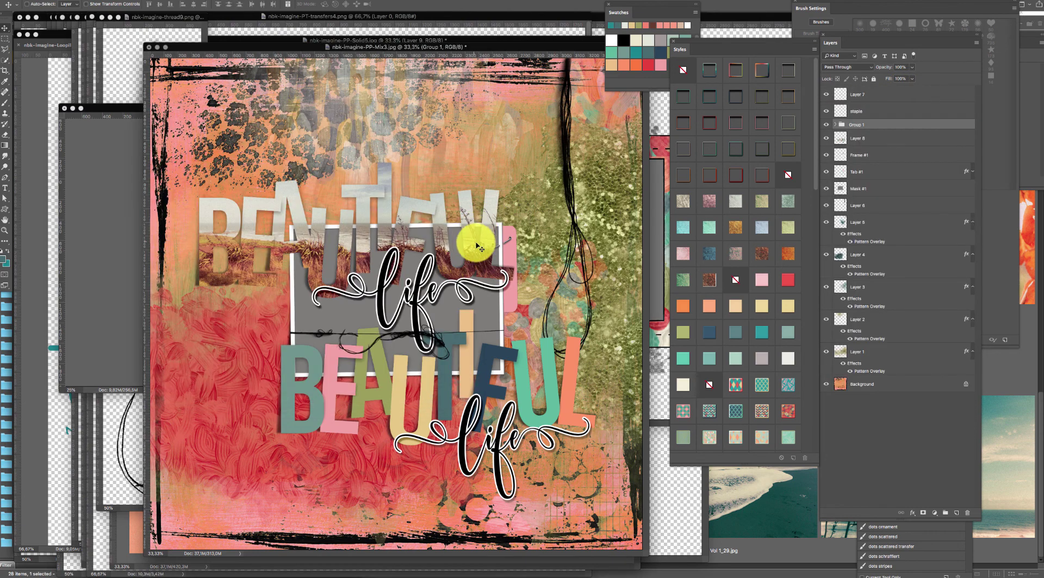
left_click_drag(521, 186, 506, 212)
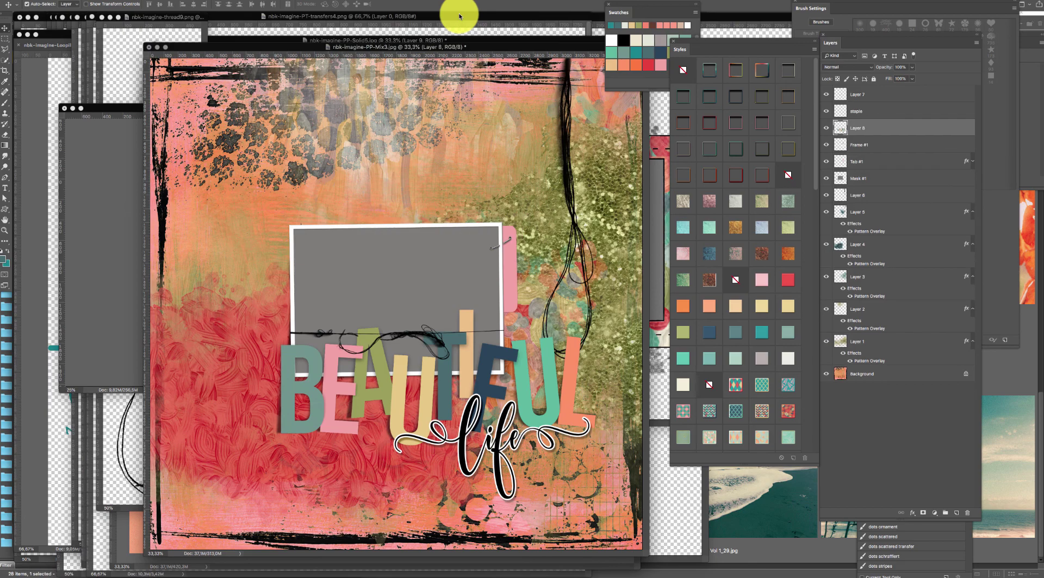
- Switch to Adobe Bridge and open the cloud photo CM_Nature Vol 1_23.jpg from the Old Film Images folder in Photoshop
left_click(776, 515)
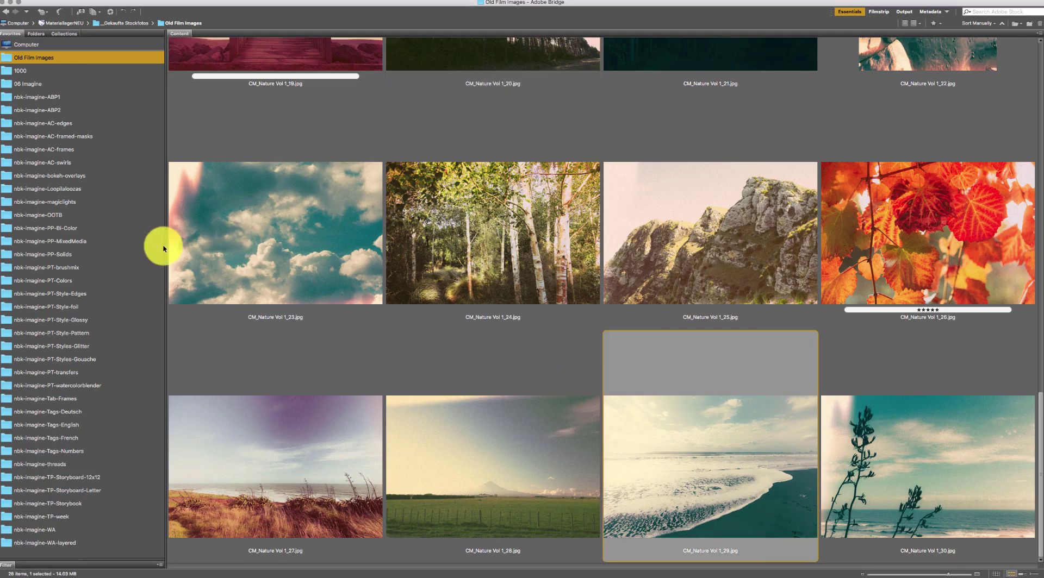
double_click(296, 217)
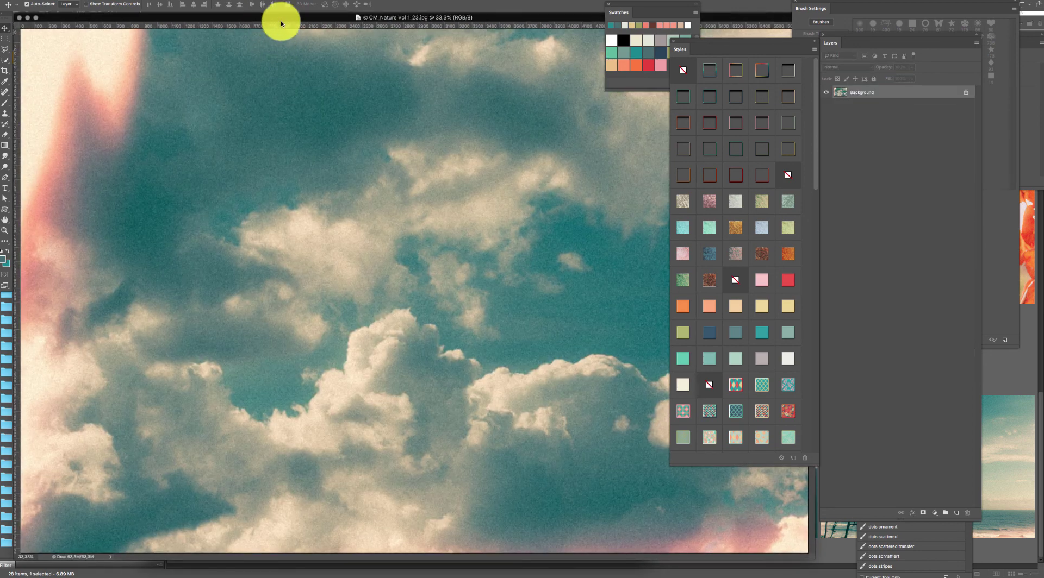
left_click_drag(280, 20, 376, 35)
- Copy the grouped Beautiful-Life word art onto the cloud photo and position it in the photo's lower left area
left_click(259, 2)
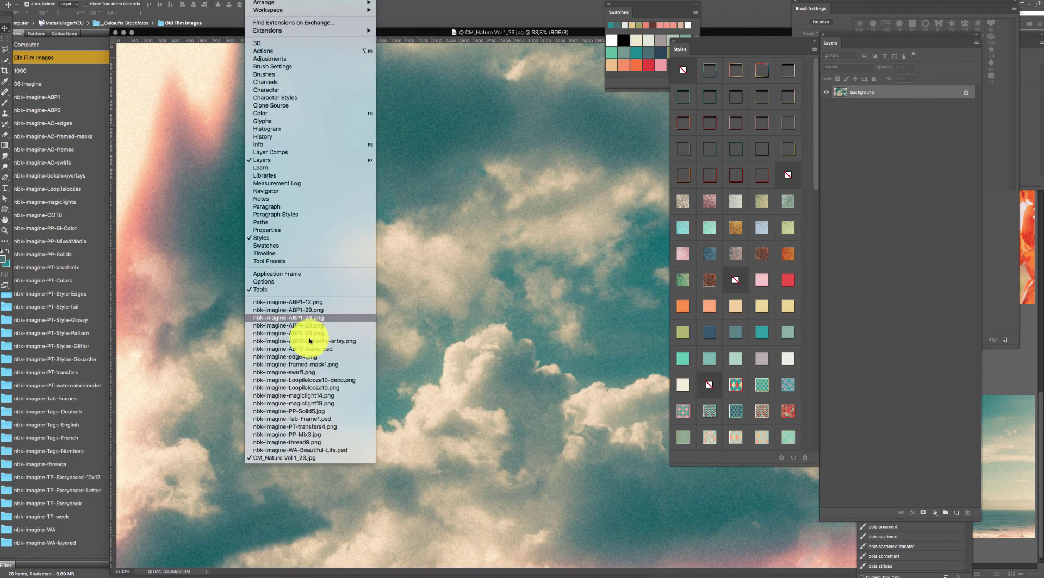
left_click(343, 450)
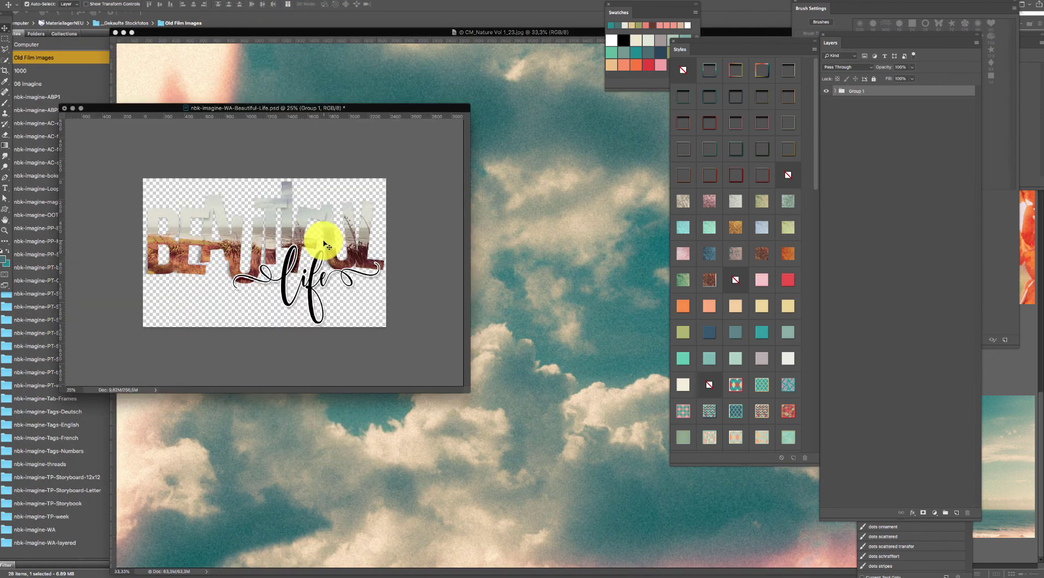
left_click_drag(336, 231, 455, 412)
key("super+minus")
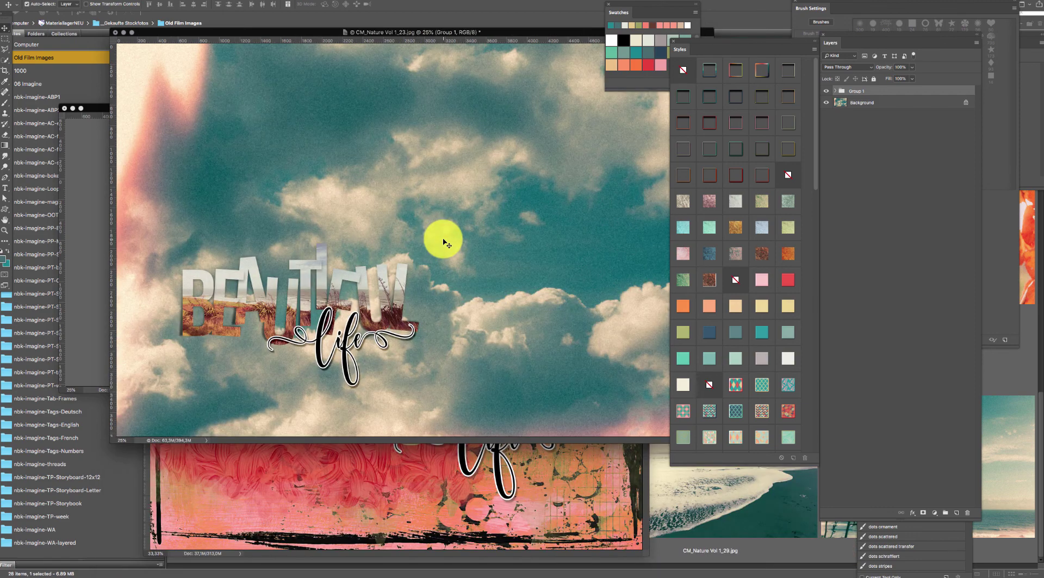
left_click_drag(391, 286, 403, 299)
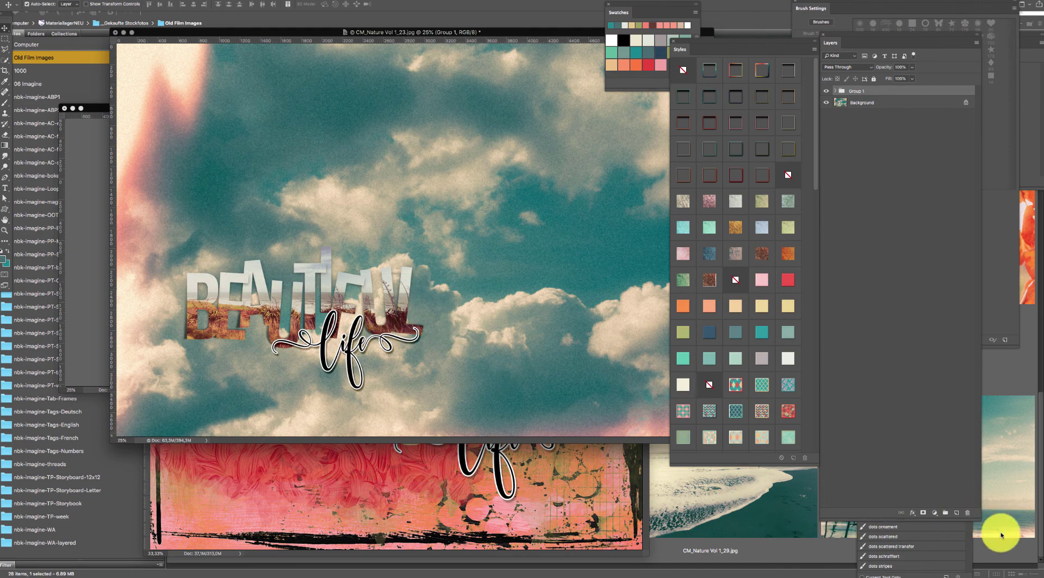
- Switch to Adobe Bridge and open nbk-imagine-WA-hapy-birthday.psd from the nbk-imagine-WA-layered folder in Photoshop
left_click(698, 536)
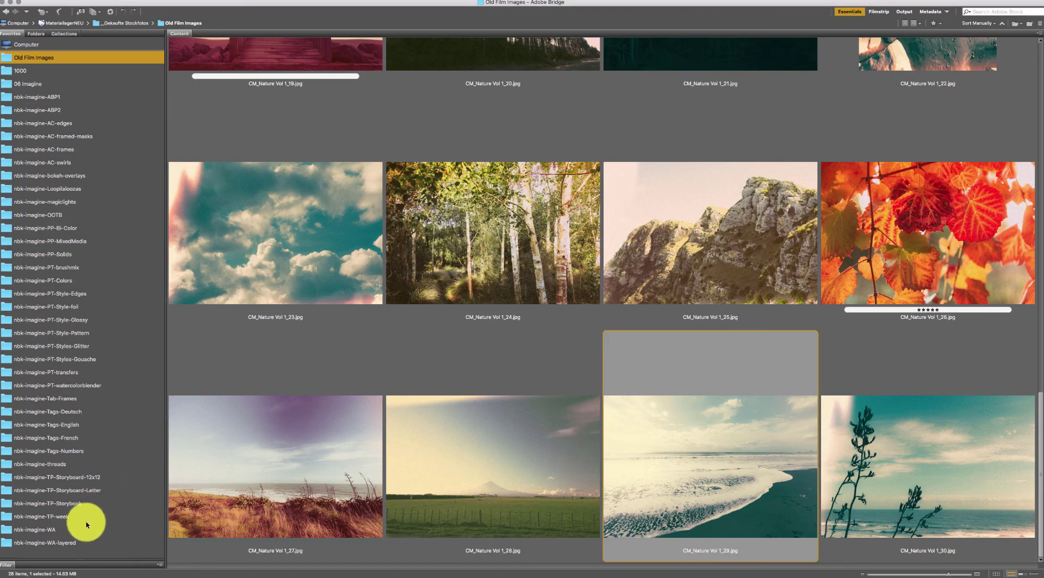
left_click(66, 542)
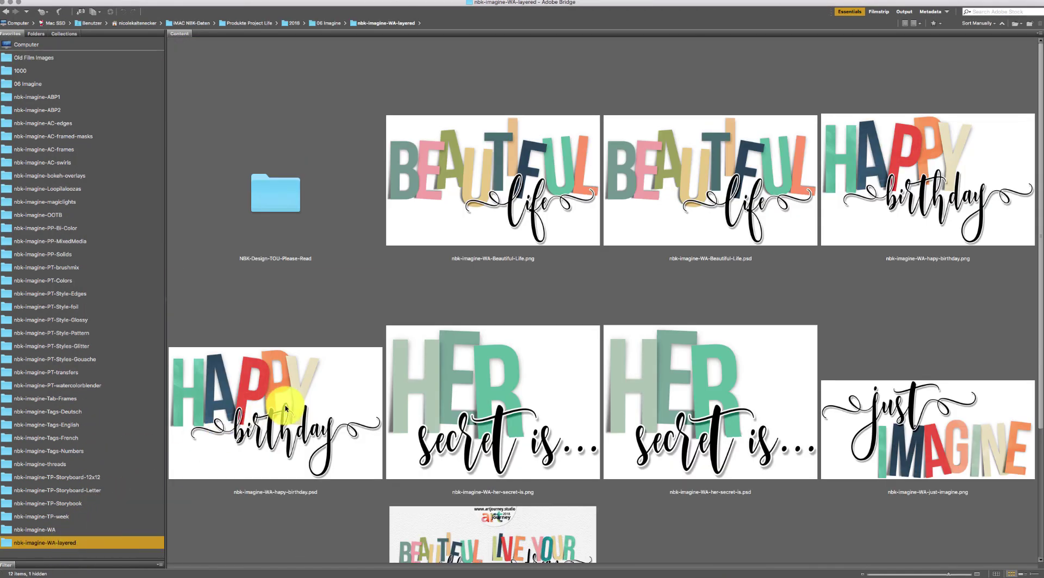
left_click(313, 420)
double_click(313, 420)
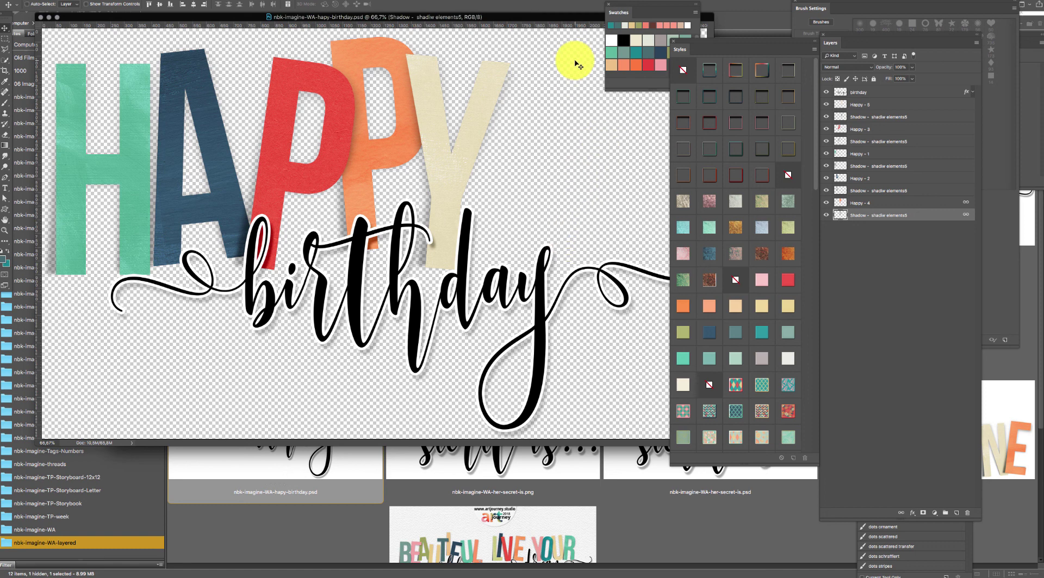
- Select all layers of the Happy birthday word art and copy them onto the cloud photo, above and right of the Beautiful life lettering
key("super+minus")
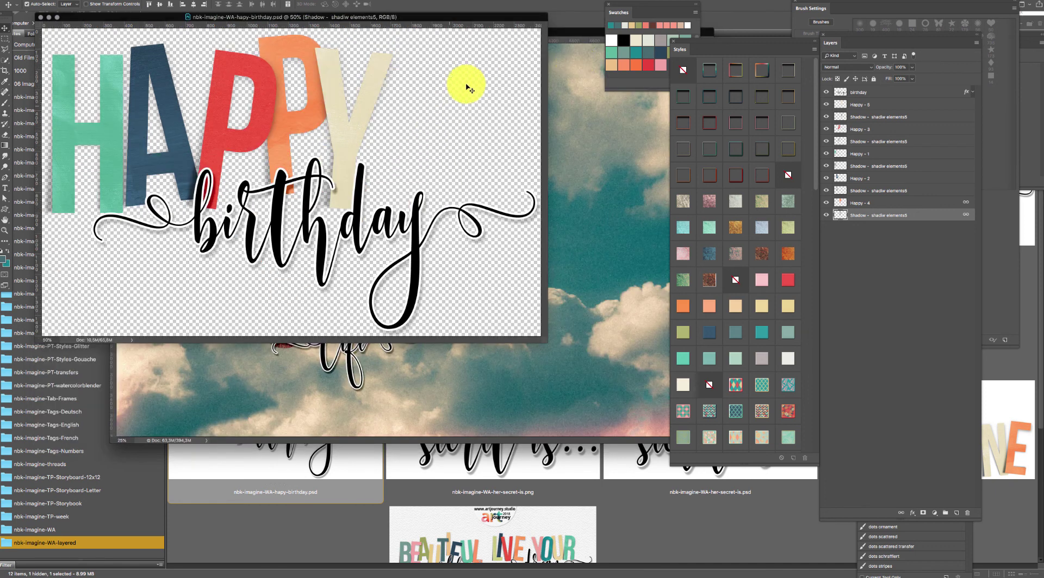
left_click_drag(466, 86, 70, 285)
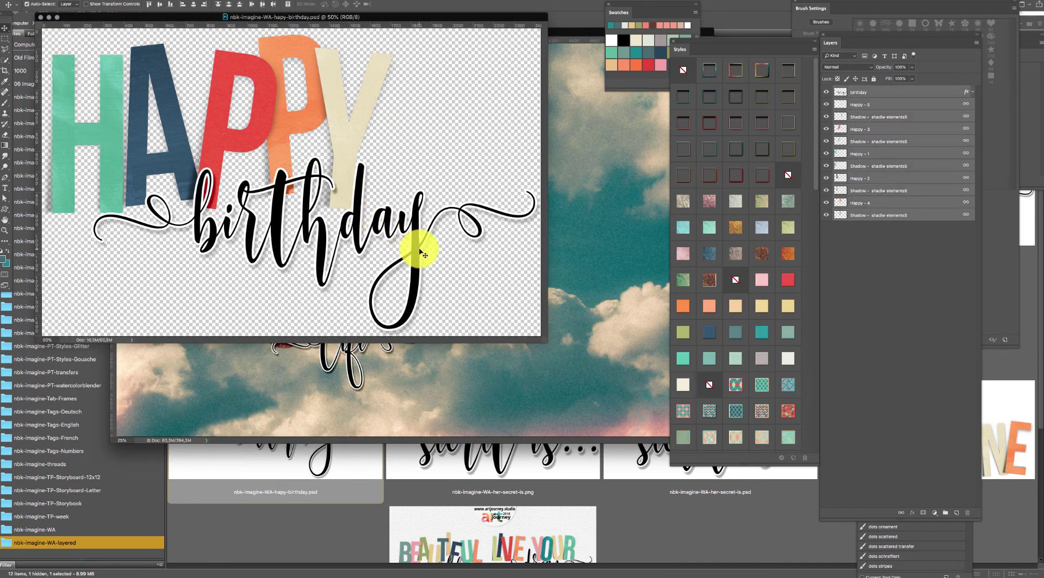
left_click_drag(419, 253, 540, 242)
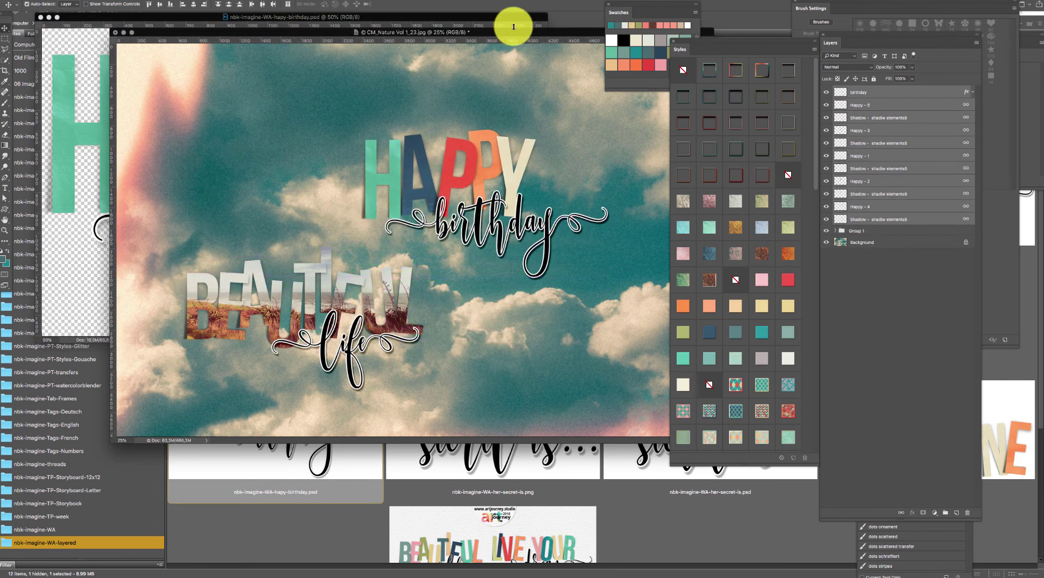
left_click(283, 547)
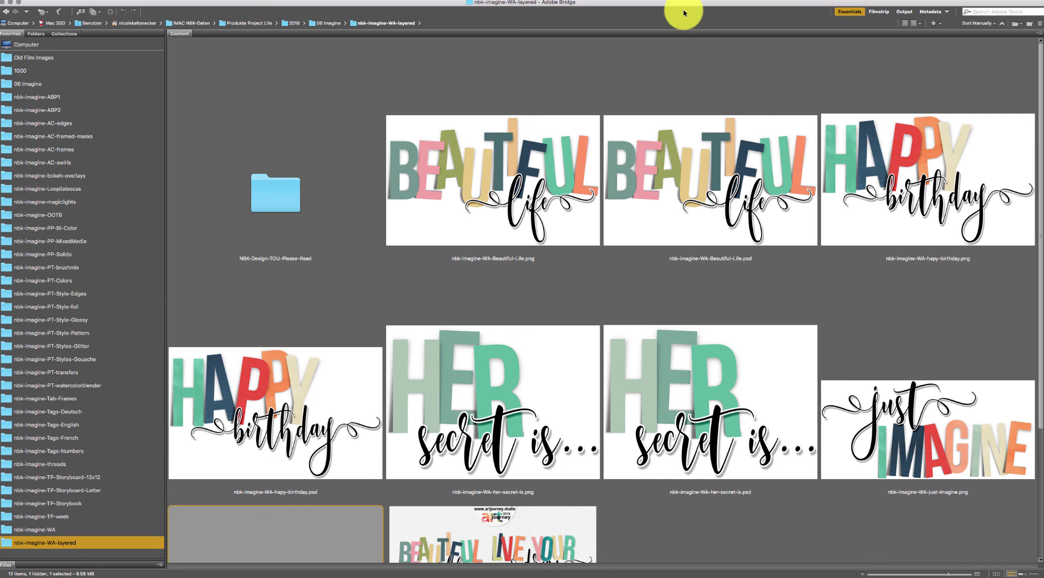
left_click(718, 2)
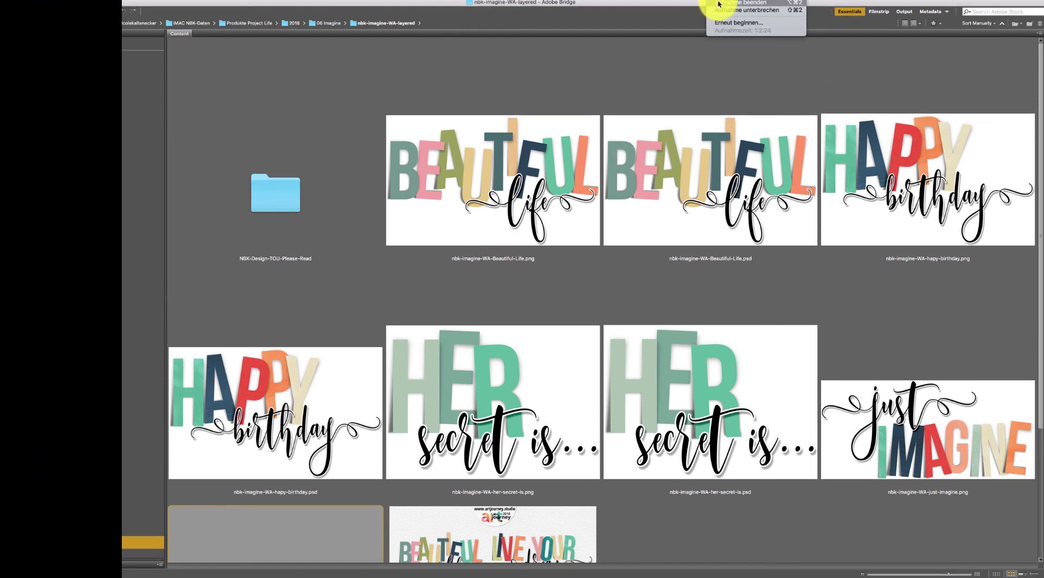